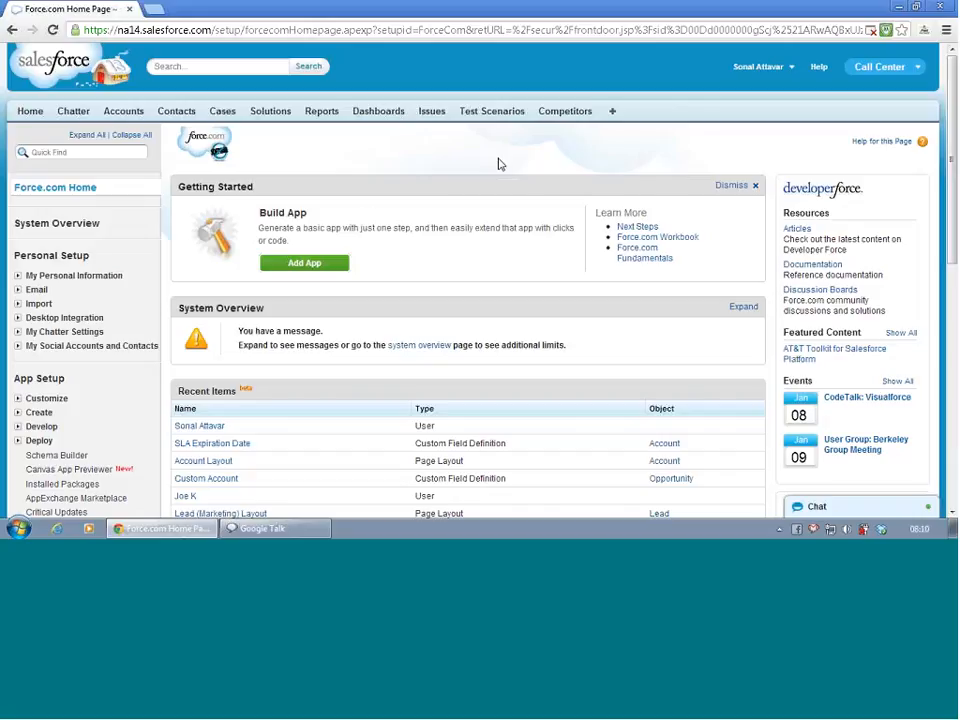
- Open the Standard case escalation rule from the setup options for Cases
{"action": "scroll", "coordinate": [145, 425], "scroll_direction": "down", "scroll_amount": 1}
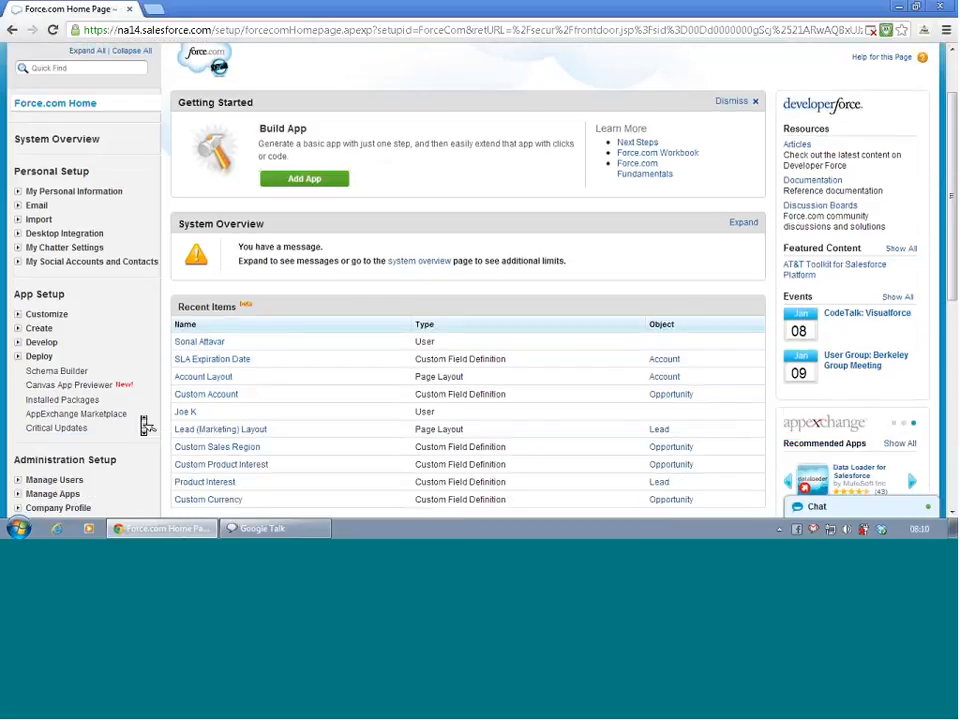
{"action": "scroll", "coordinate": [145, 425], "scroll_direction": "down", "scroll_amount": 2}
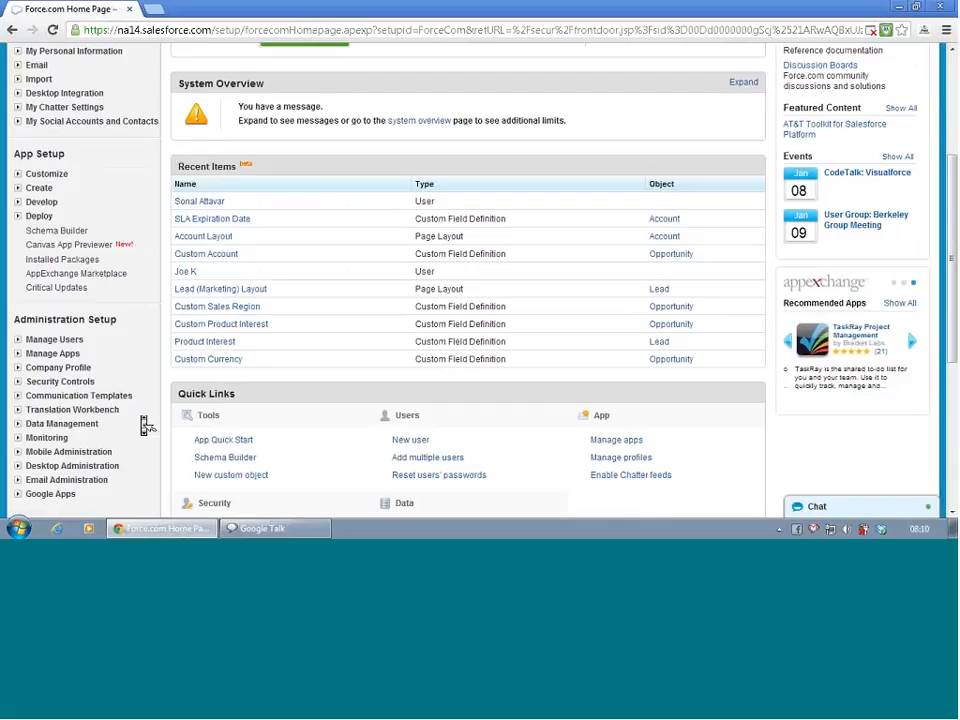
{"action": "left_click", "coordinate": [17, 174]}
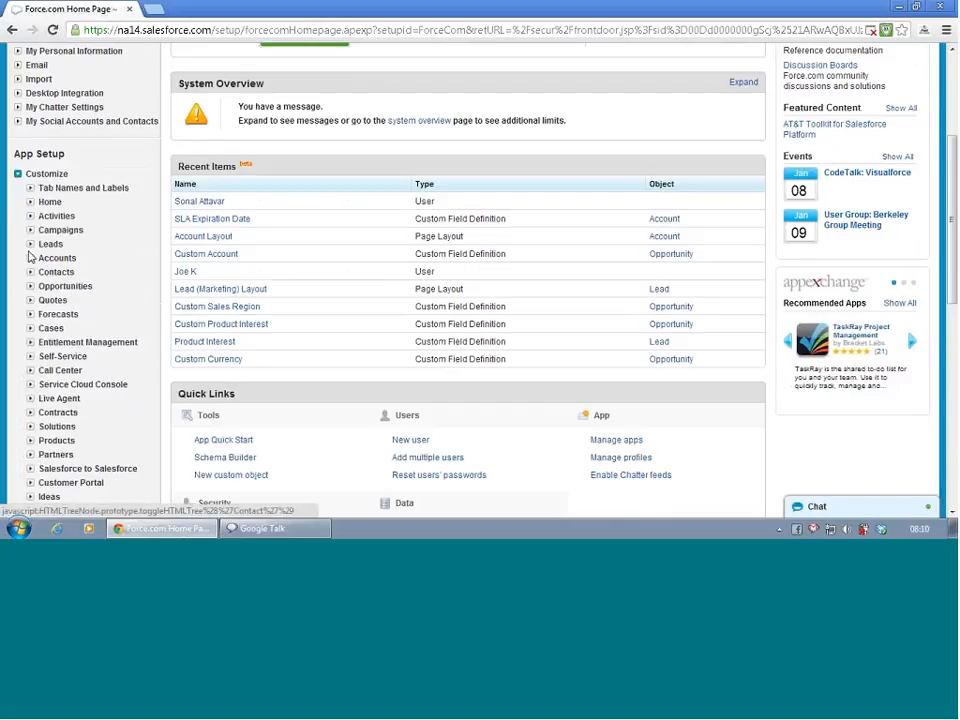
{"action": "left_click", "coordinate": [30, 329]}
{"action": "scroll", "coordinate": [105, 343], "scroll_direction": "down", "scroll_amount": 1}
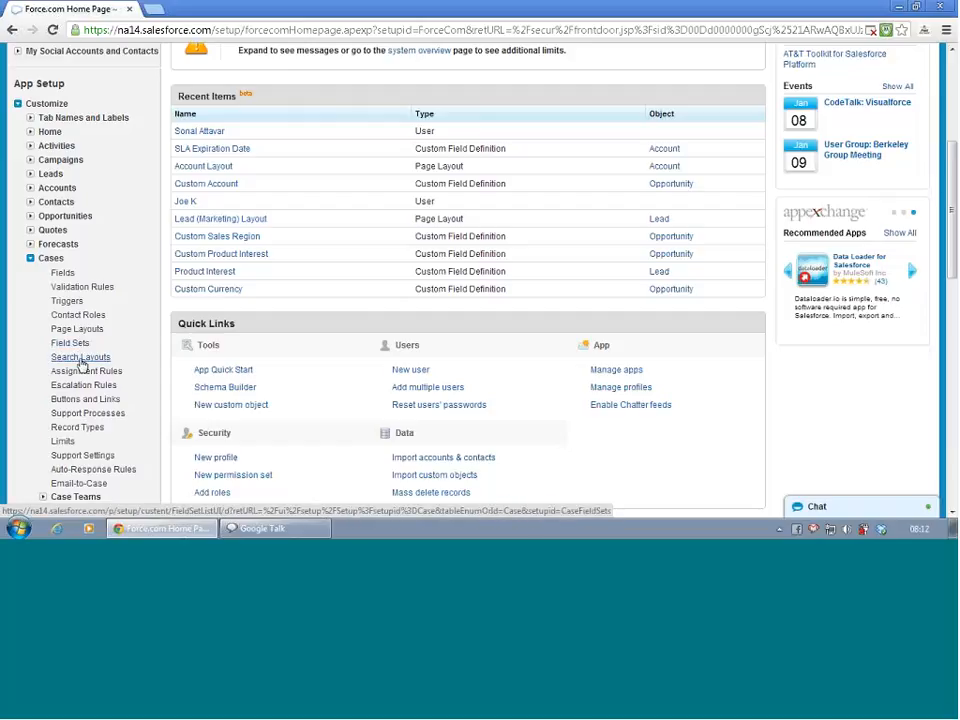
{"action": "left_click", "coordinate": [83, 386]}
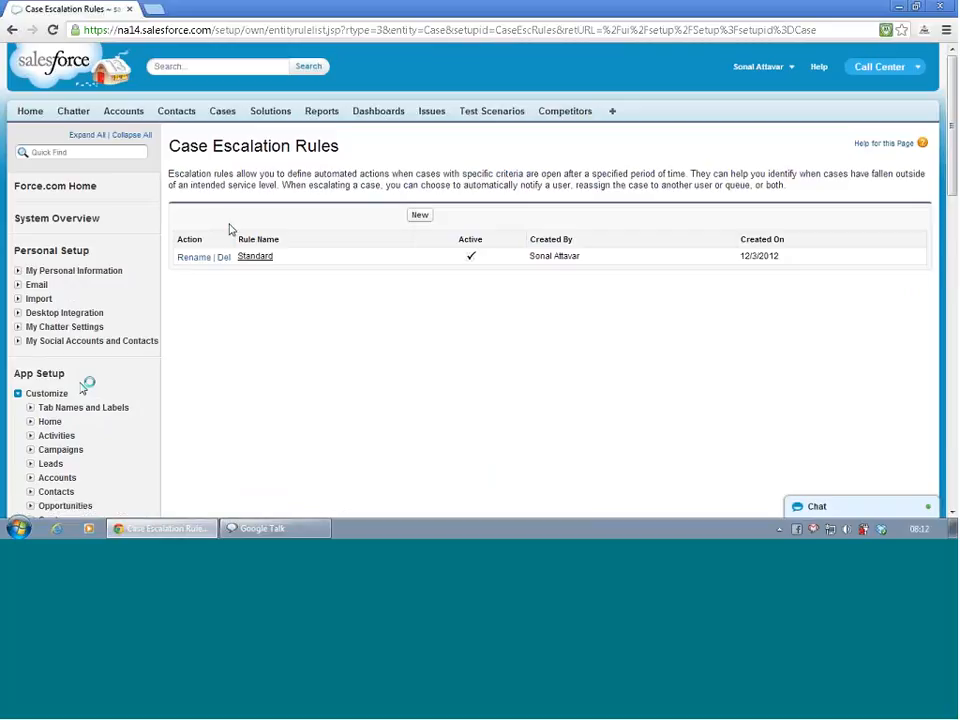
{"action": "left_click", "coordinate": [269, 262]}
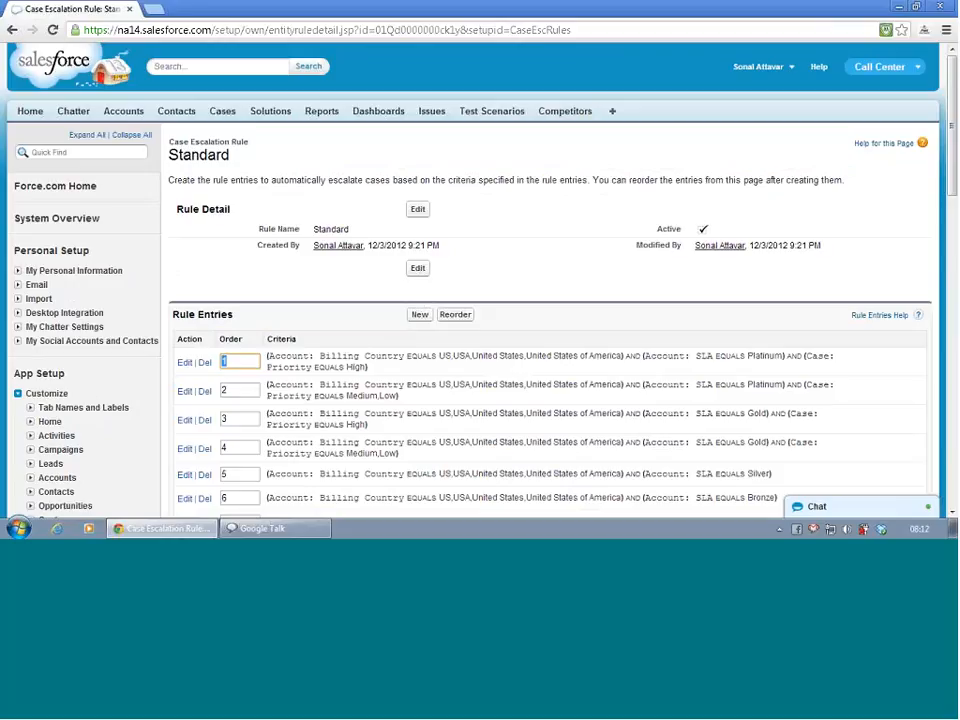
- Review the details and escalation action of the first rule entry, then return to the Standard rule
{"action": "scroll", "coordinate": [354, 334], "scroll_direction": "down", "scroll_amount": 3}
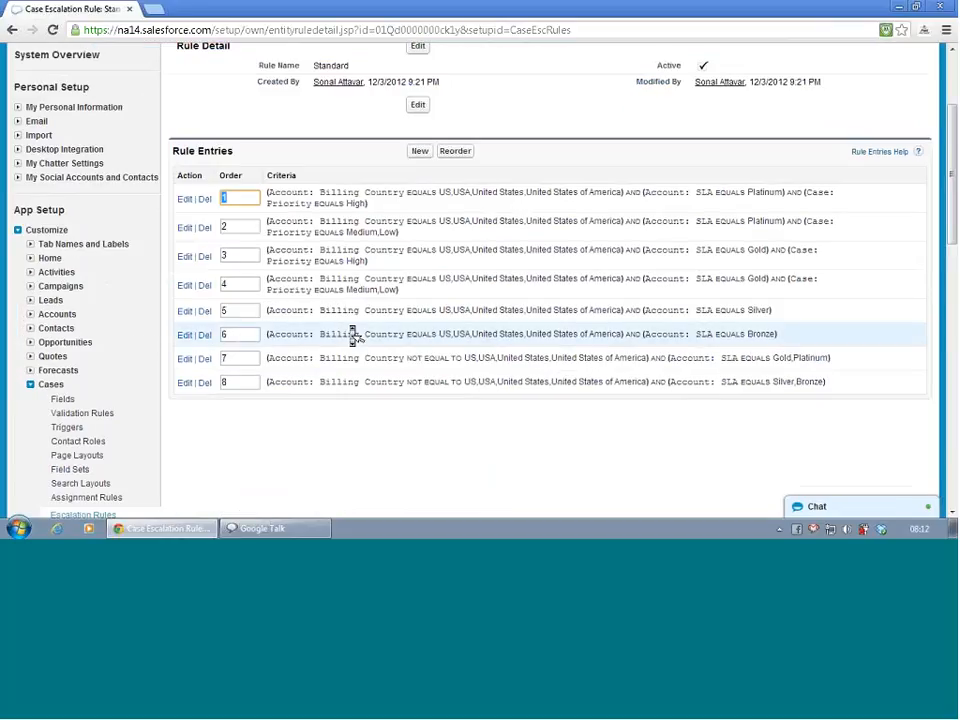
{"action": "left_click", "coordinate": [187, 200]}
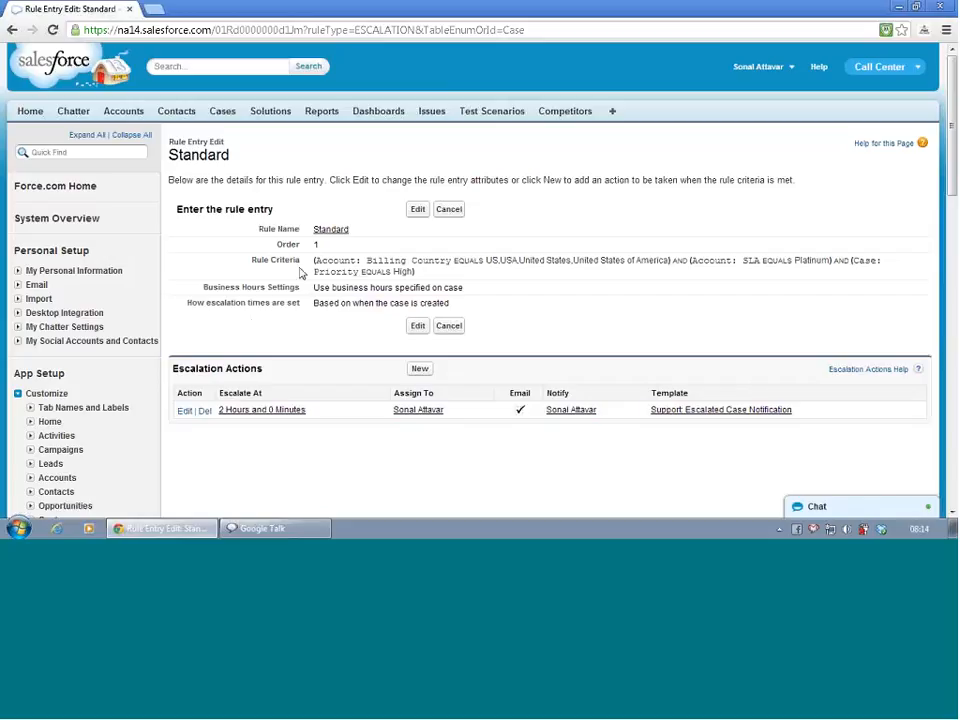
{"action": "left_click", "coordinate": [449, 209]}
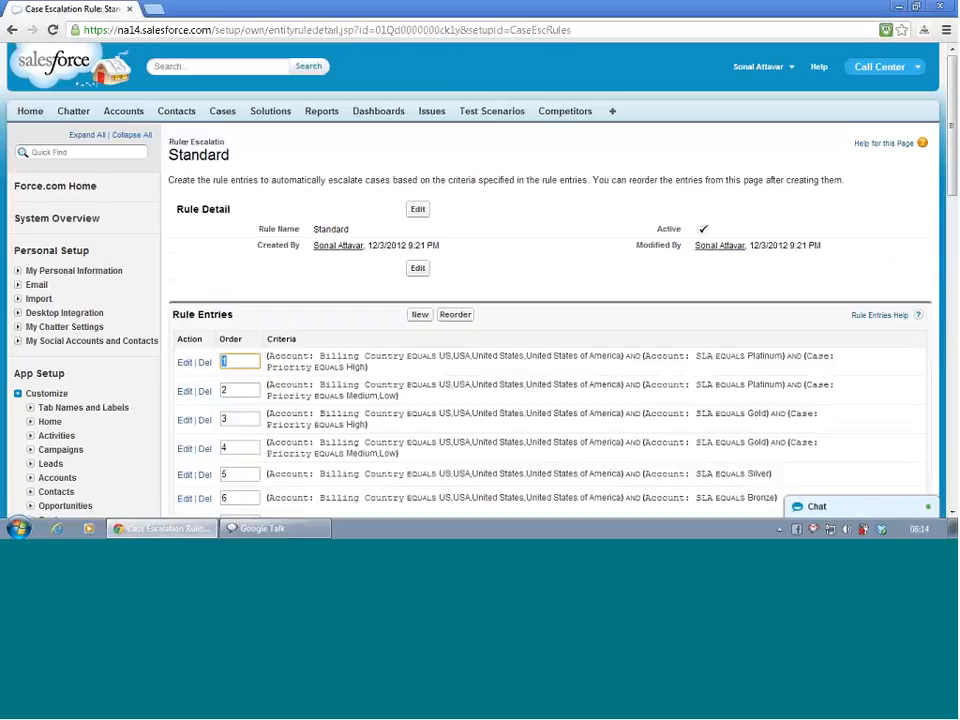
- Delete the US rule entries for Platinum with Medium/Low priority, Gold with High priority, and Gold with Medium/Low priority
{"action": "scroll", "coordinate": [243, 284], "scroll_direction": "down", "scroll_amount": 2}
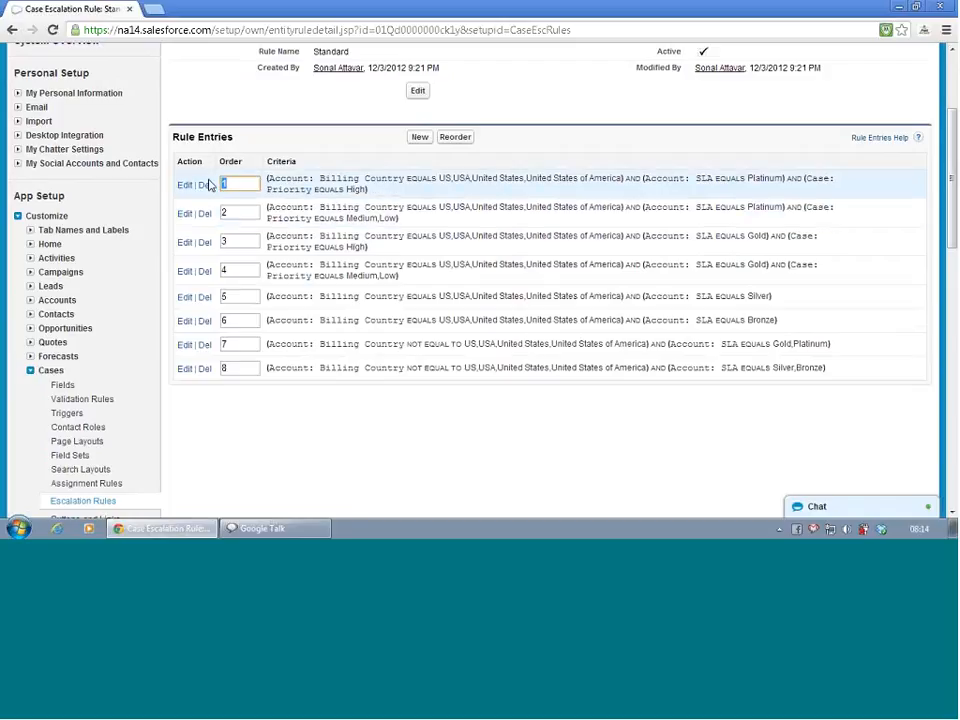
{"action": "left_click", "coordinate": [205, 215]}
{"action": "left_click", "coordinate": [493, 292]}
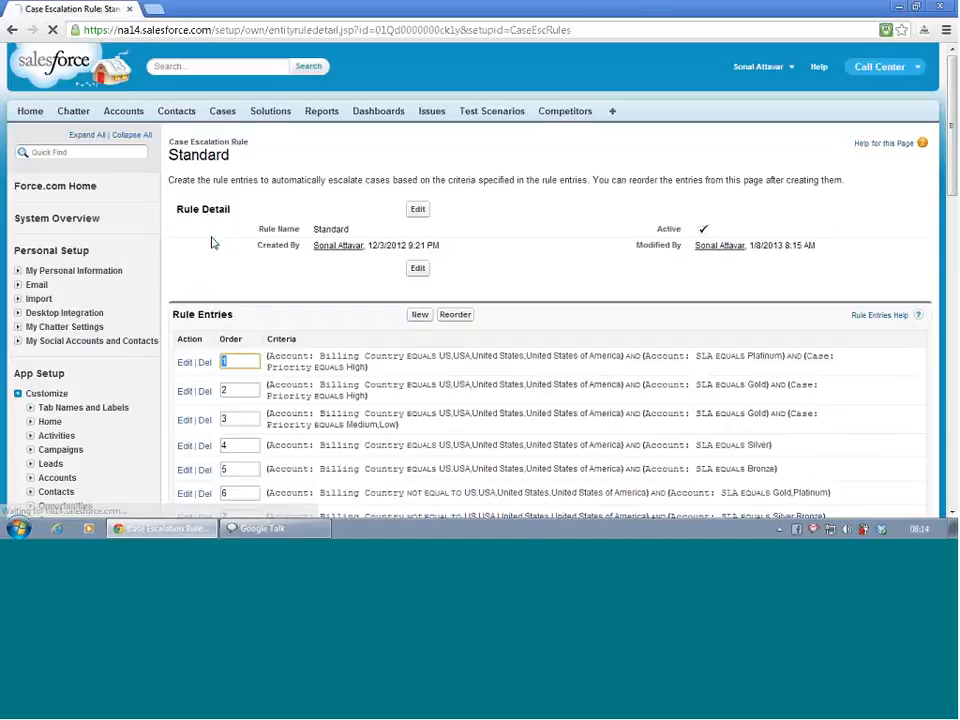
{"action": "left_click", "coordinate": [206, 392]}
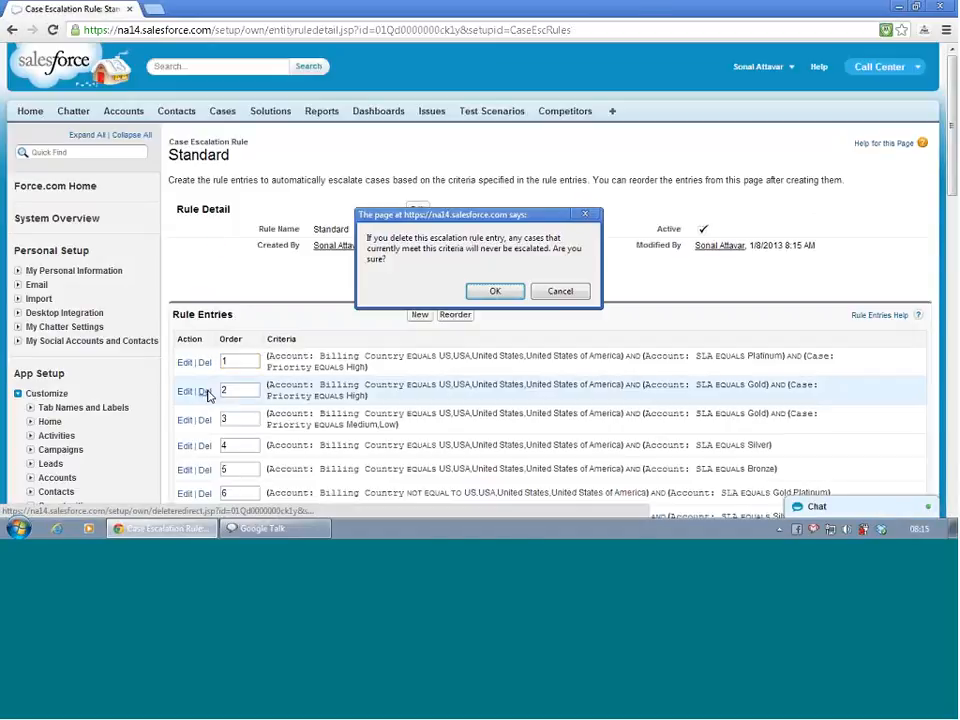
{"action": "left_click", "coordinate": [492, 291]}
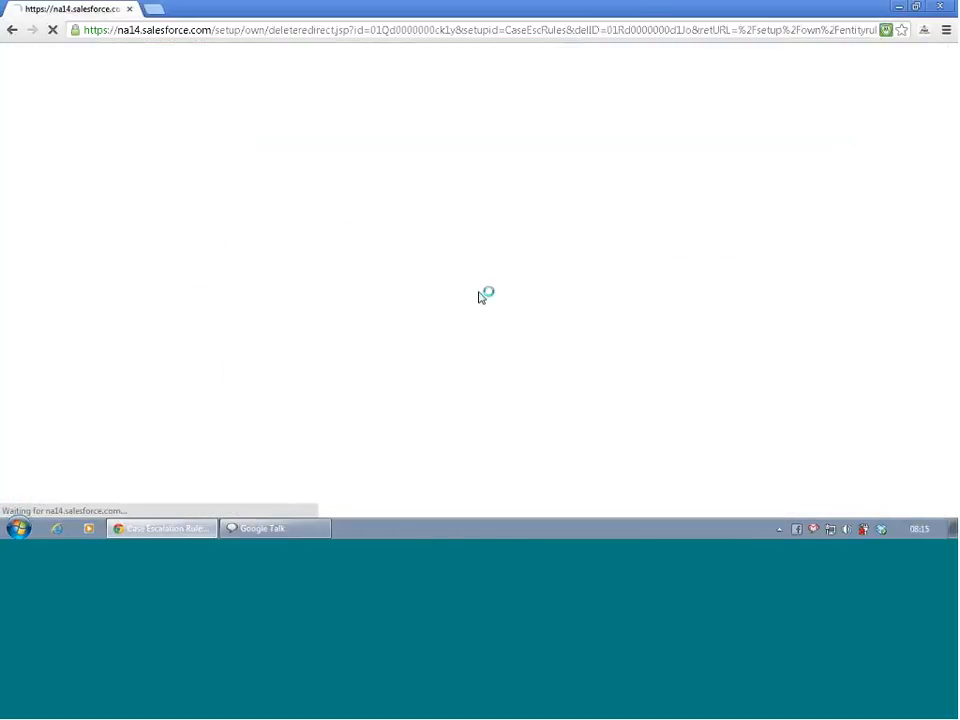
{"action": "scroll", "coordinate": [228, 378], "scroll_direction": "down", "scroll_amount": 2}
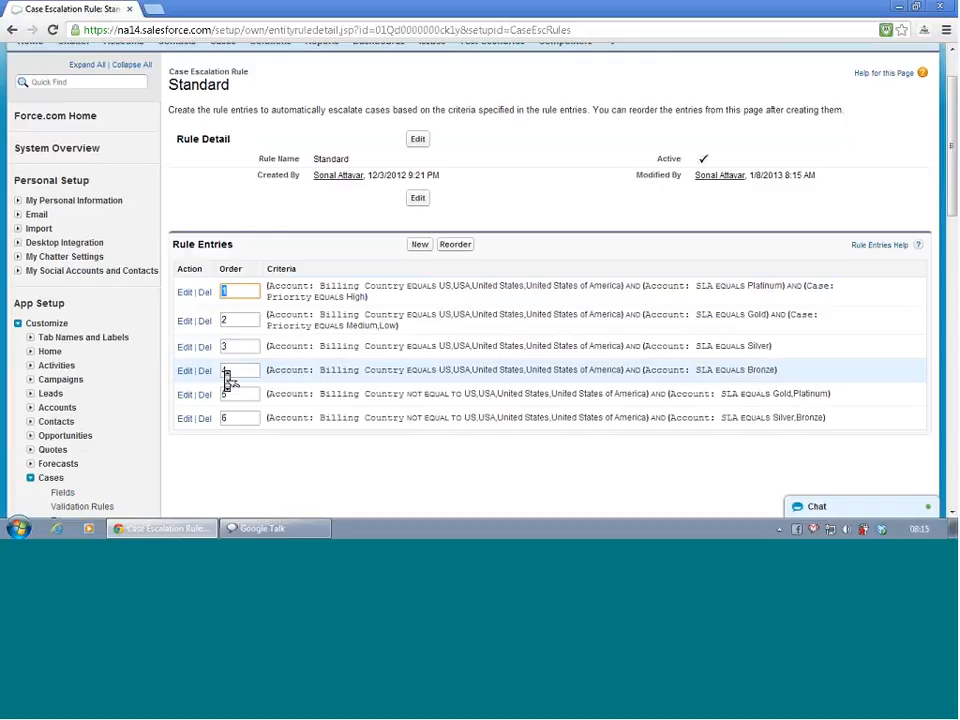
{"action": "left_click", "coordinate": [204, 321]}
{"action": "left_click", "coordinate": [492, 291]}
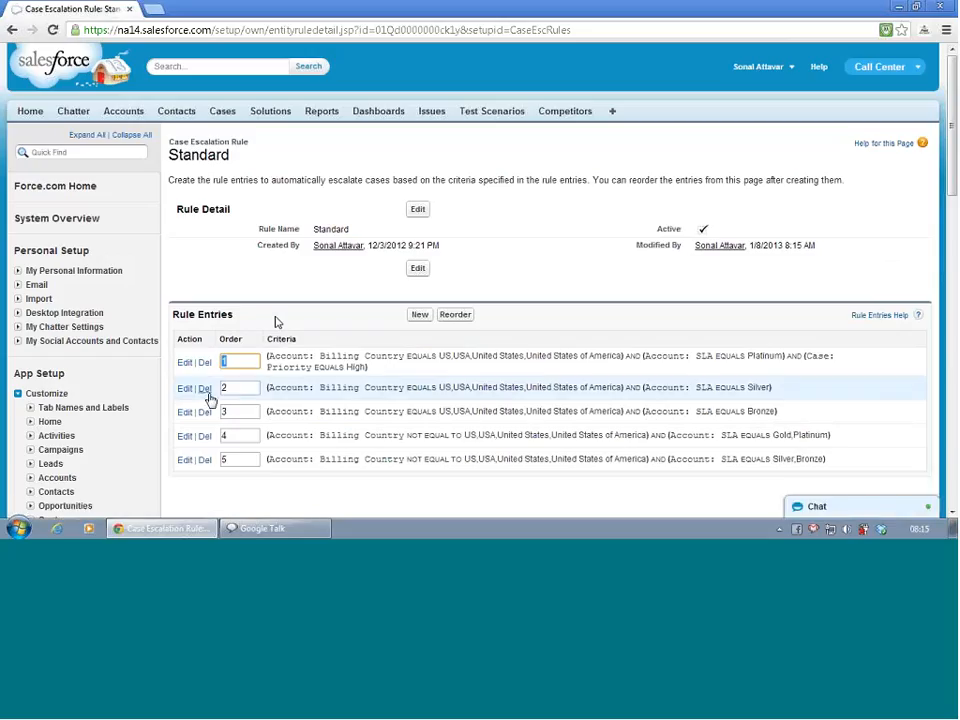
- Delete the US Silver and US Bronze rule entries and both non-US entries, Gold/Platinum and Silver/Bronze
{"action": "left_click", "coordinate": [205, 389]}
{"action": "left_click", "coordinate": [495, 291]}
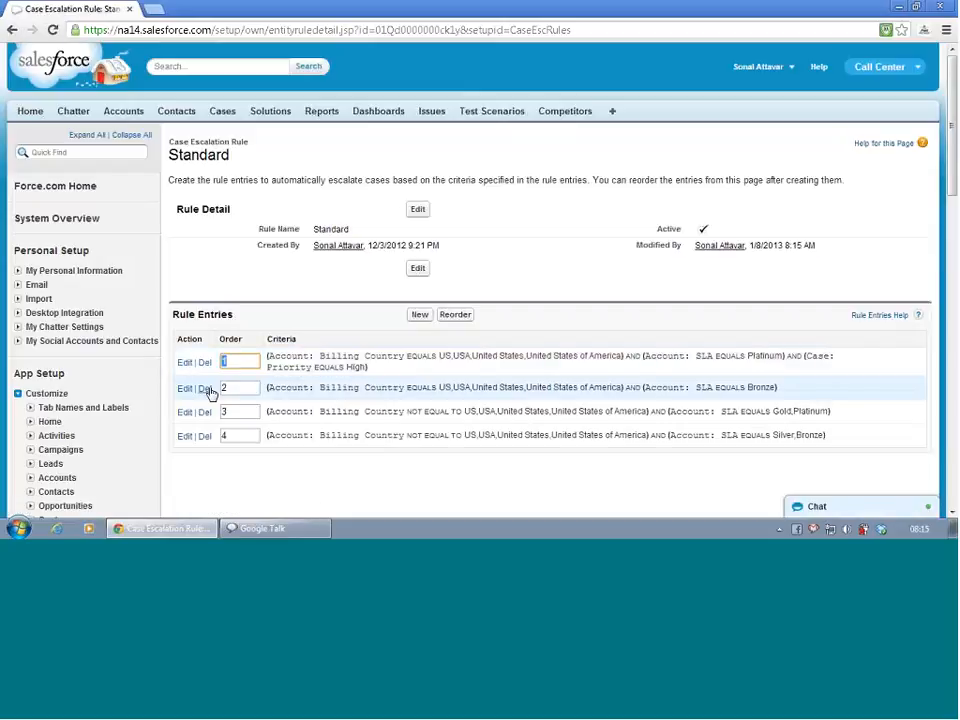
{"action": "left_click", "coordinate": [205, 389]}
{"action": "left_click", "coordinate": [495, 291]}
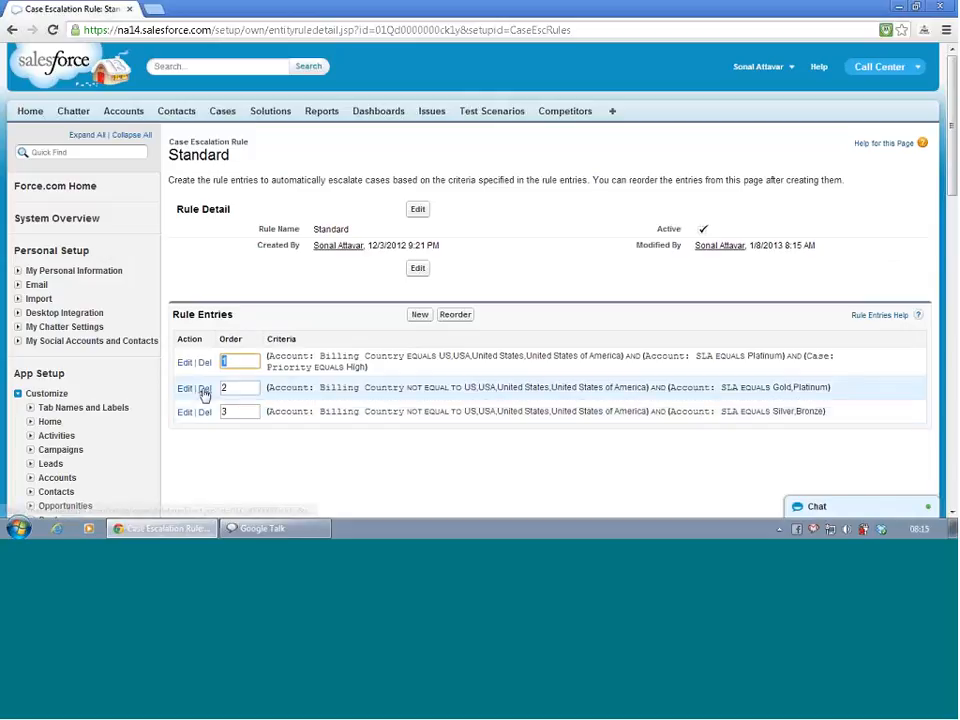
{"action": "left_click", "coordinate": [205, 389]}
{"action": "left_click", "coordinate": [495, 291]}
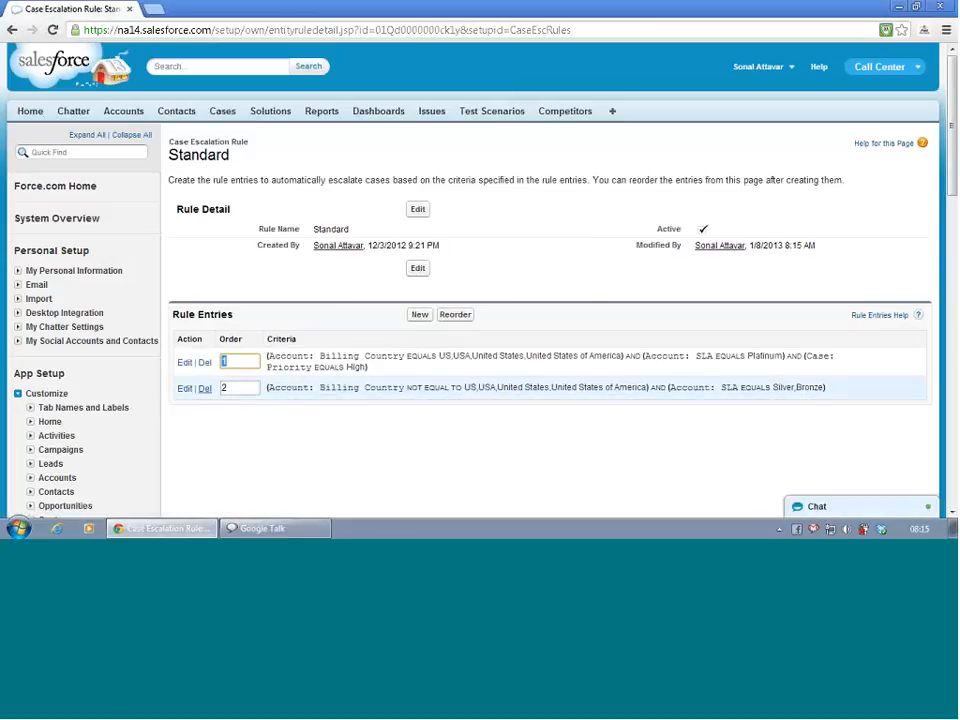
{"action": "left_click", "coordinate": [205, 389]}
{"action": "left_click", "coordinate": [495, 288]}
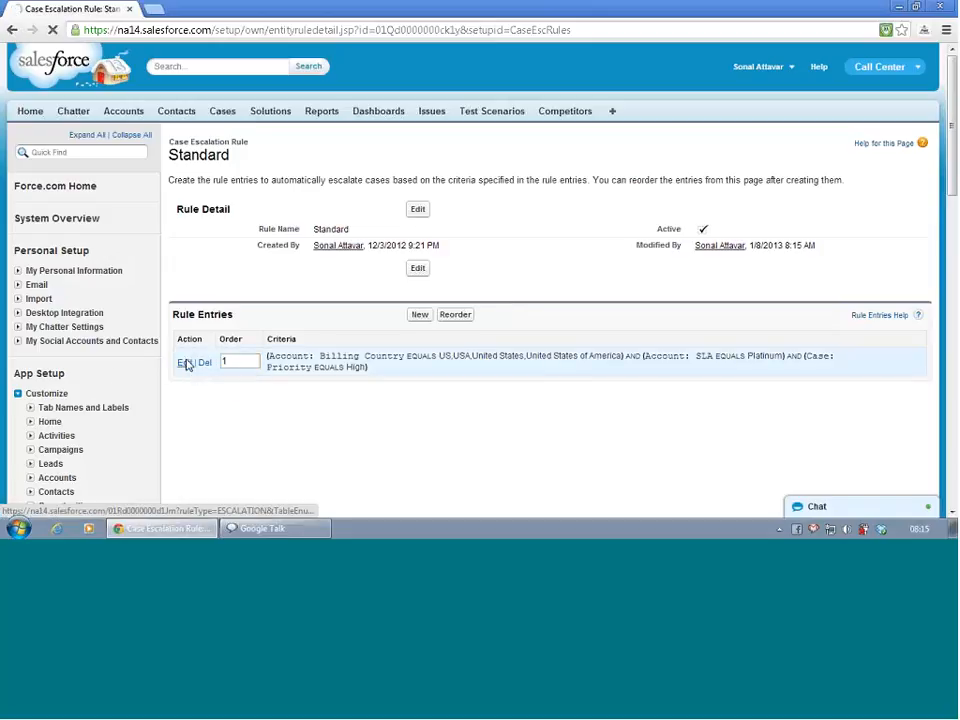
- Edit the remaining rule entry's escalation action, clearing the age hours and setting the minutes to 30
{"action": "left_click", "coordinate": [185, 363]}
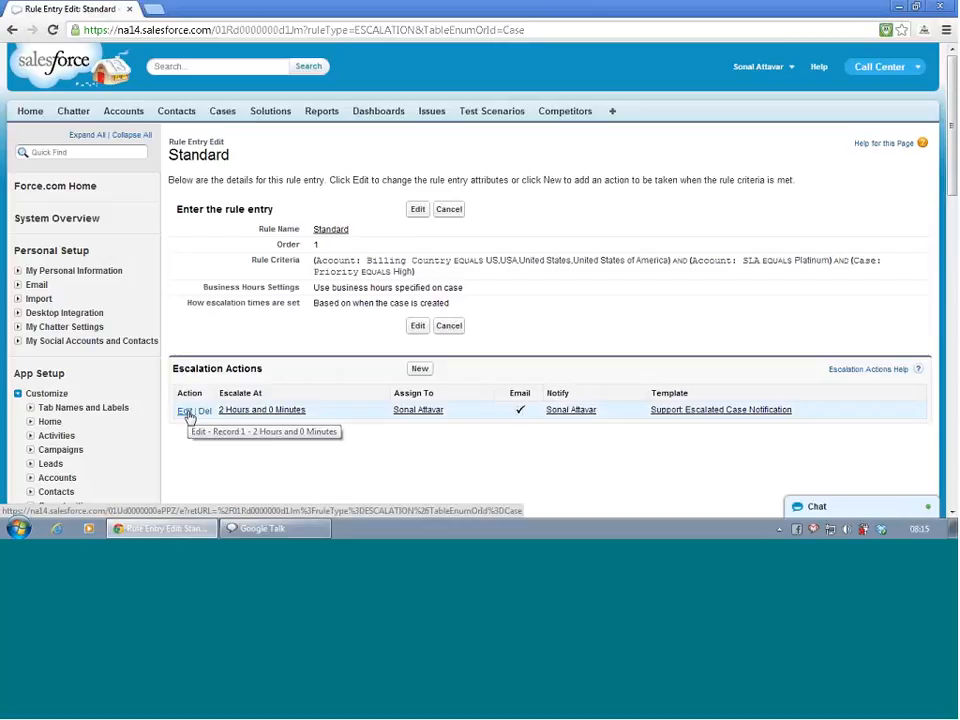
{"action": "left_click", "coordinate": [187, 413]}
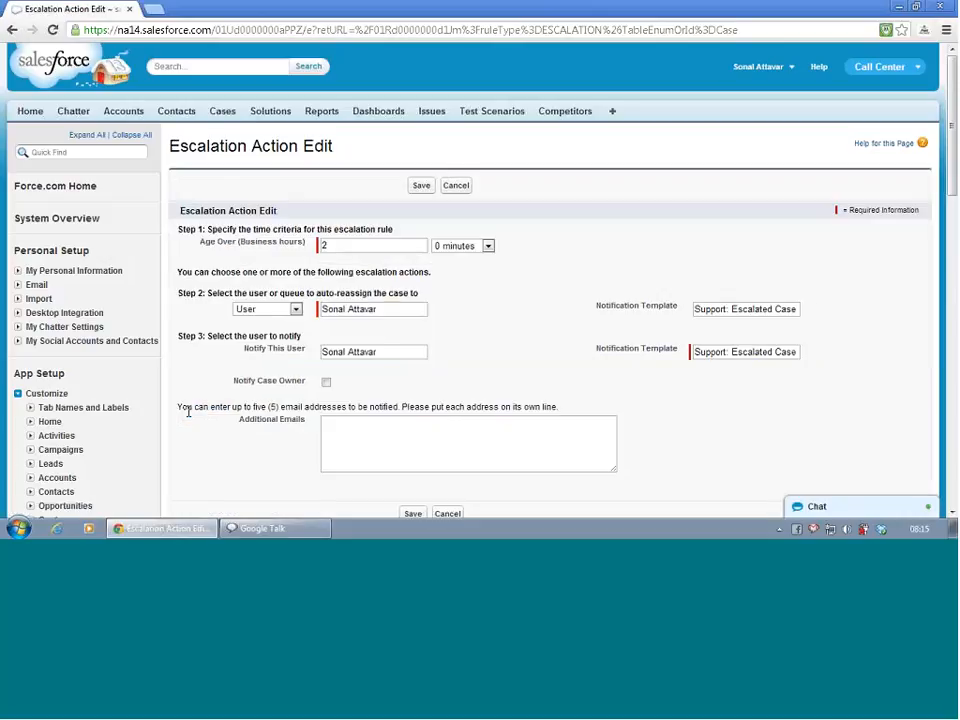
{"action": "left_click", "coordinate": [394, 243]}
{"action": "key", "text": "BackSpace"}
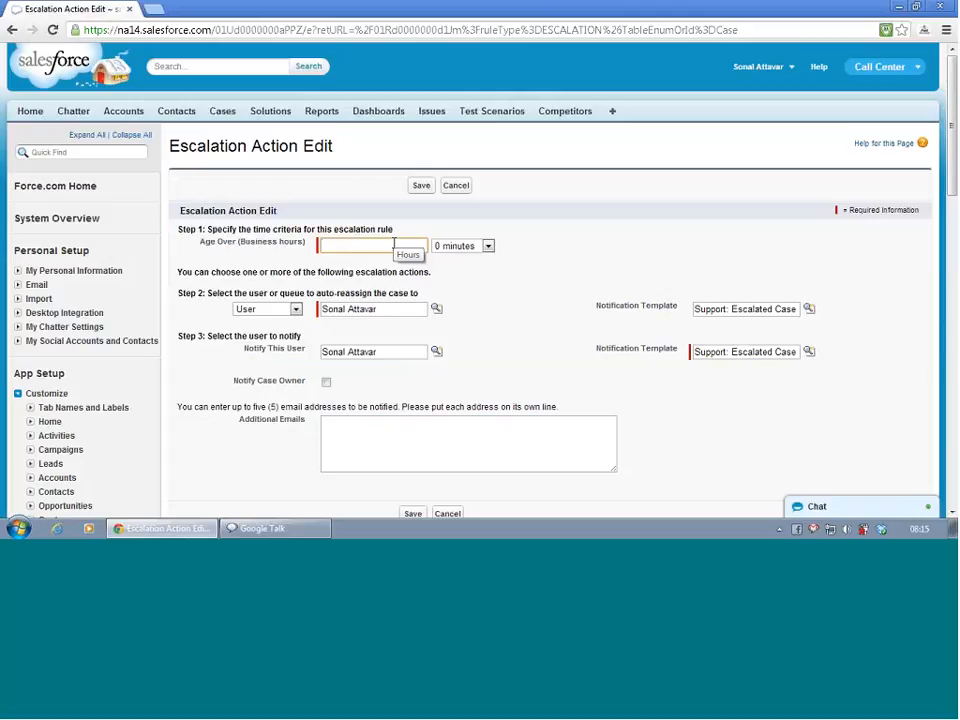
{"action": "left_click", "coordinate": [488, 246]}
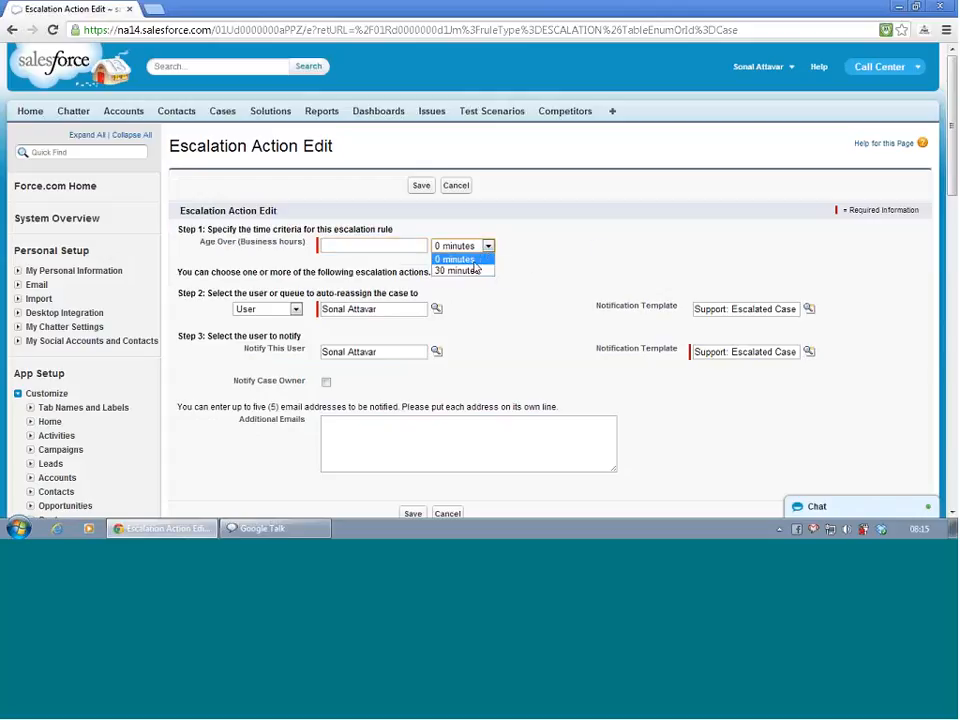
{"action": "left_click", "coordinate": [475, 270]}
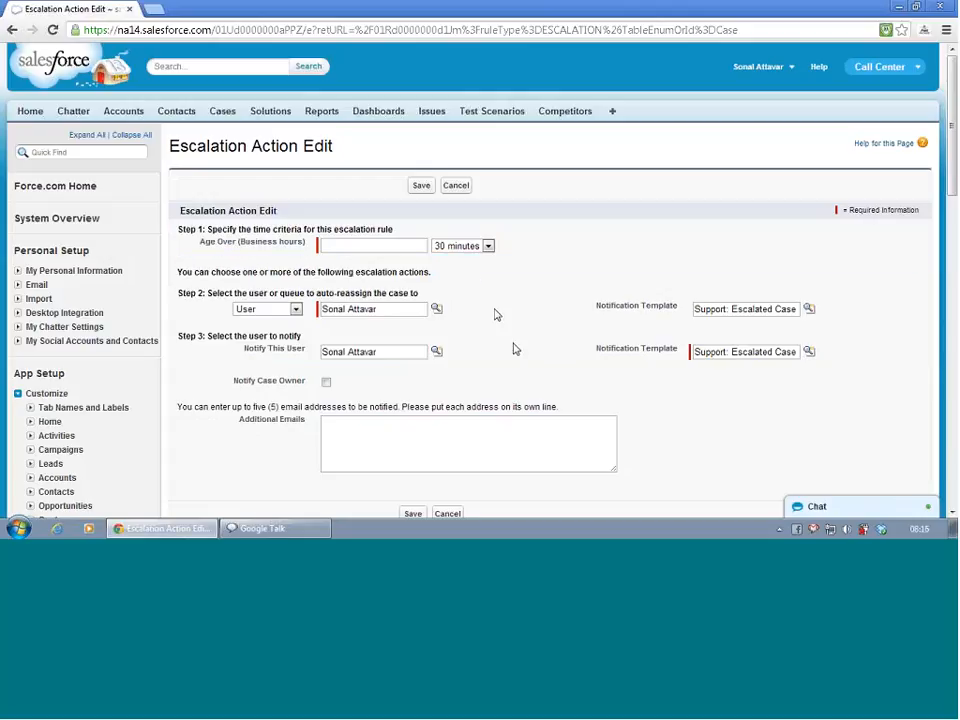
- Look up users and set West Sales rep as the user the escalated case is auto-reassigned to
{"action": "left_click", "coordinate": [436, 309]}
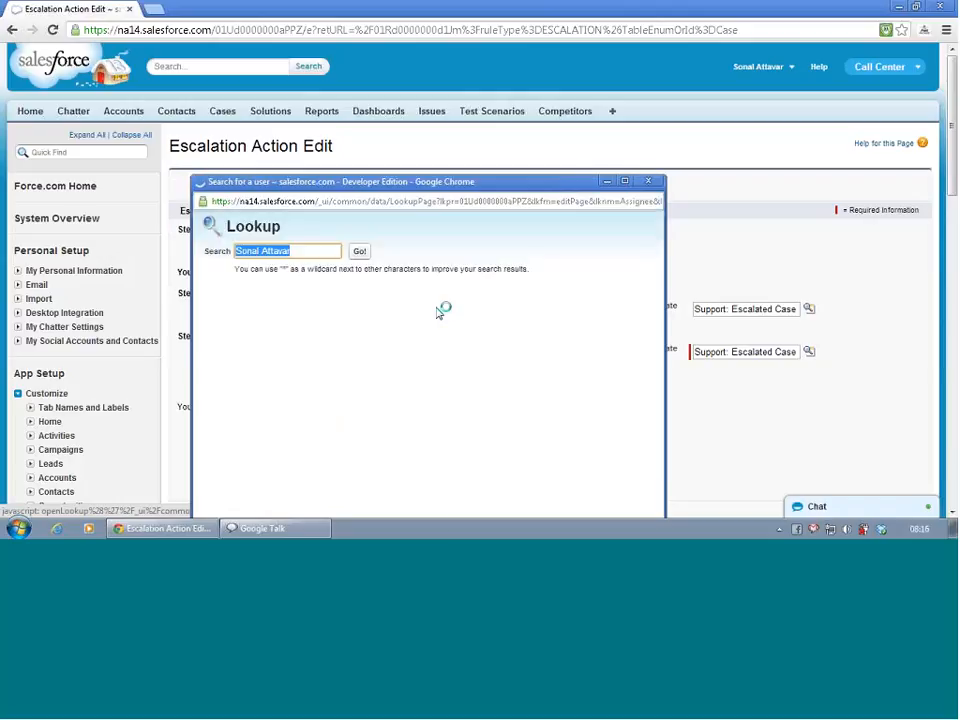
{"action": "key", "text": "BackSpace"}
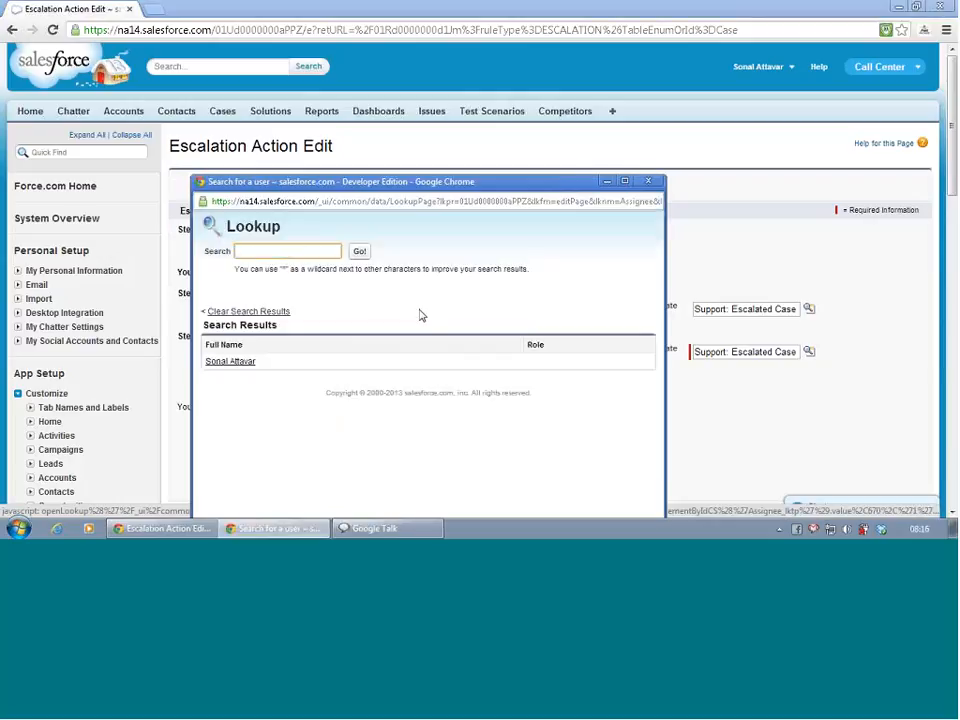
{"action": "left_click", "coordinate": [360, 252]}
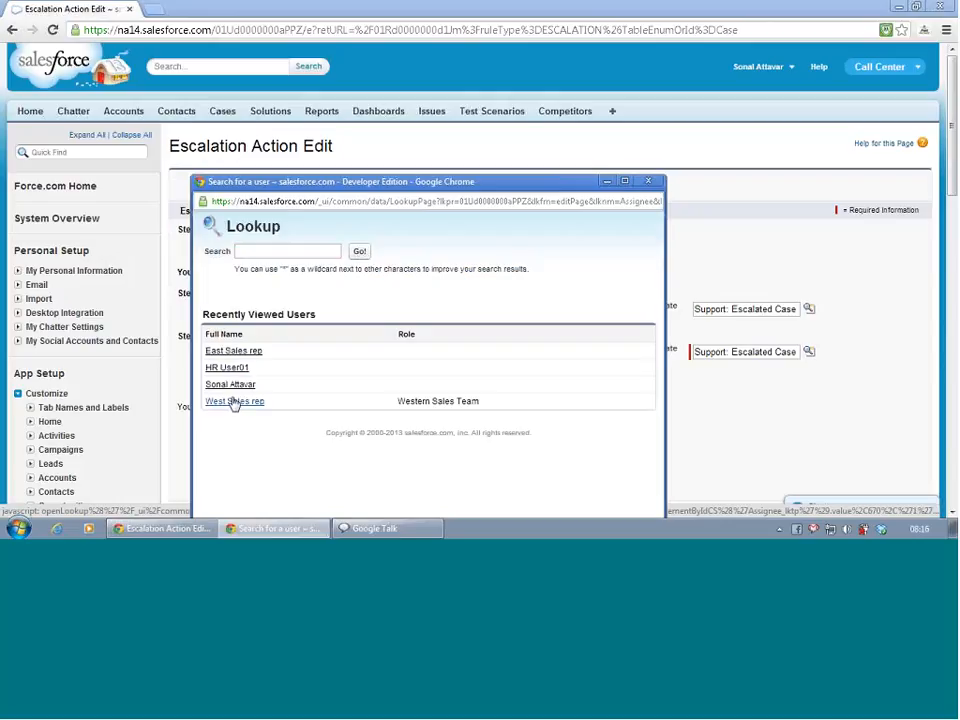
{"action": "left_click", "coordinate": [233, 401]}
{"action": "left_click", "coordinate": [473, 371]}
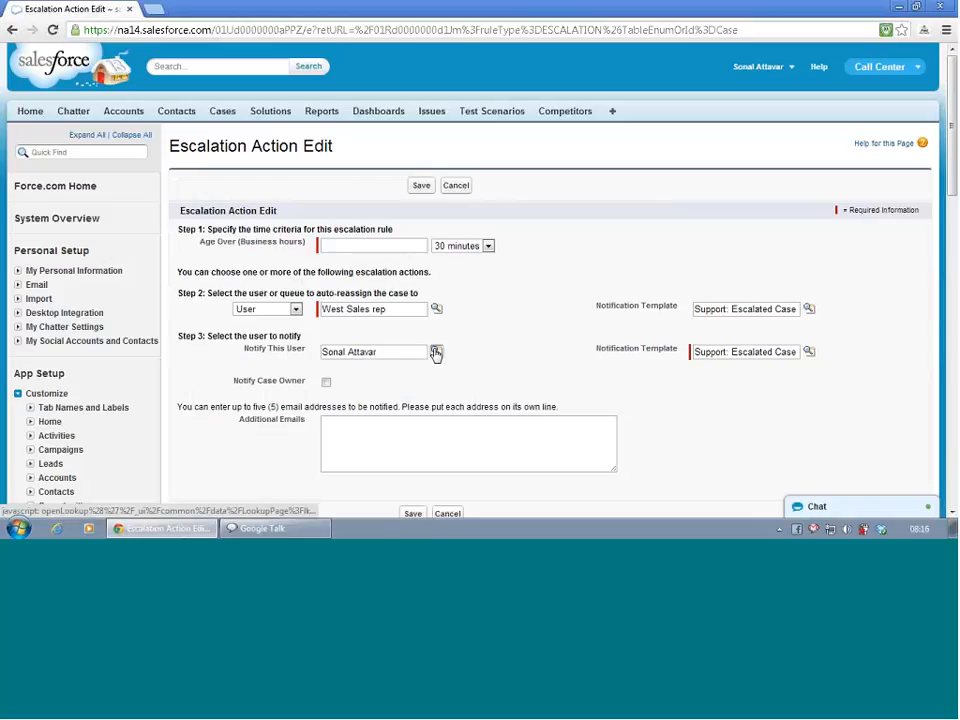
- Replace the user to notify with West Sales rep
{"action": "double_click", "coordinate": [401, 352]}
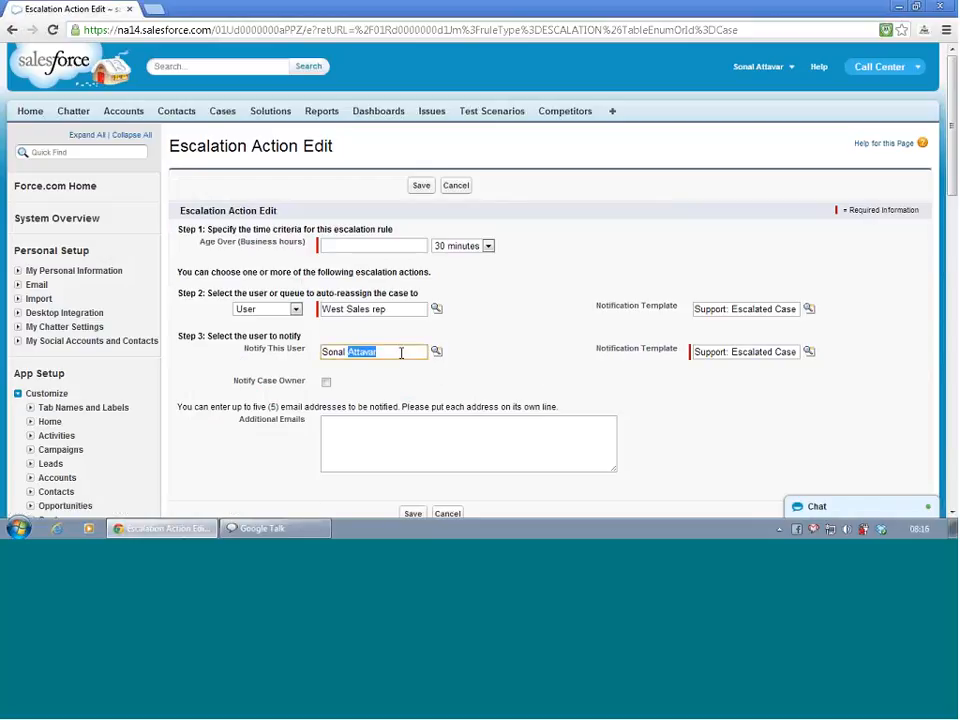
{"action": "key", "text": "BackSpace"}
{"action": "key", "text": "BackSpace"}
{"action": "key", "text": "BackSpace"}
{"action": "key", "text": "BackSpace"}
{"action": "key", "text": "BackSpace"}
{"action": "key", "text": "BackSpace"}
{"action": "key", "text": "BackSpace"}
{"action": "left_click", "coordinate": [436, 351]}
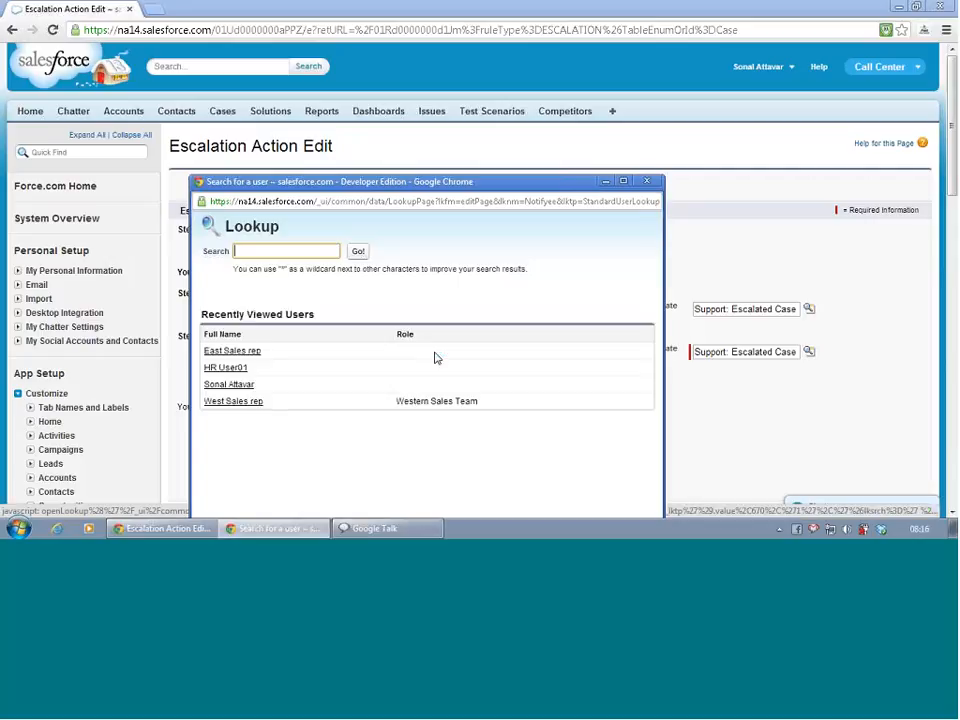
{"action": "left_click", "coordinate": [233, 401]}
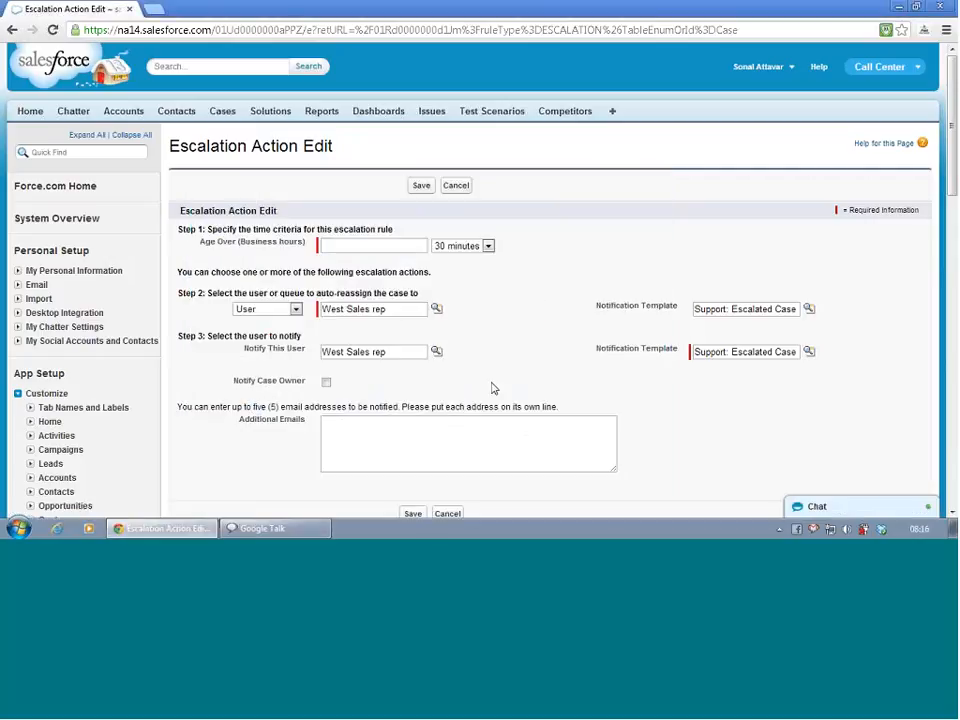
- Enable notification of the case owner and try to save the escalation action
{"action": "scroll", "coordinate": [493, 388], "scroll_direction": "down", "scroll_amount": 1}
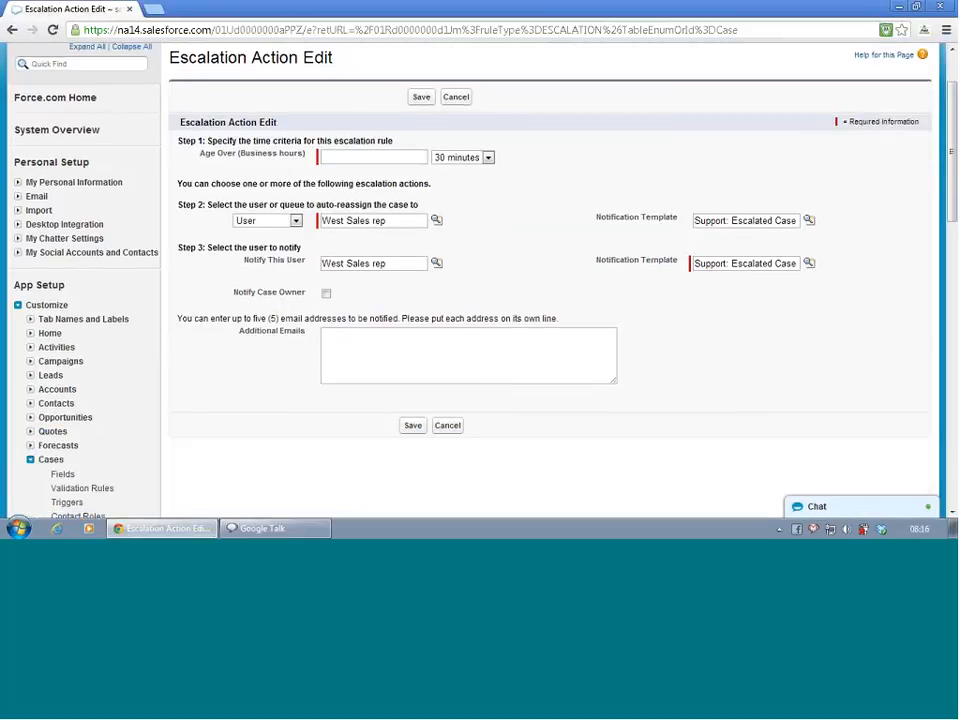
{"action": "left_click", "coordinate": [327, 294]}
{"action": "left_click", "coordinate": [418, 428]}
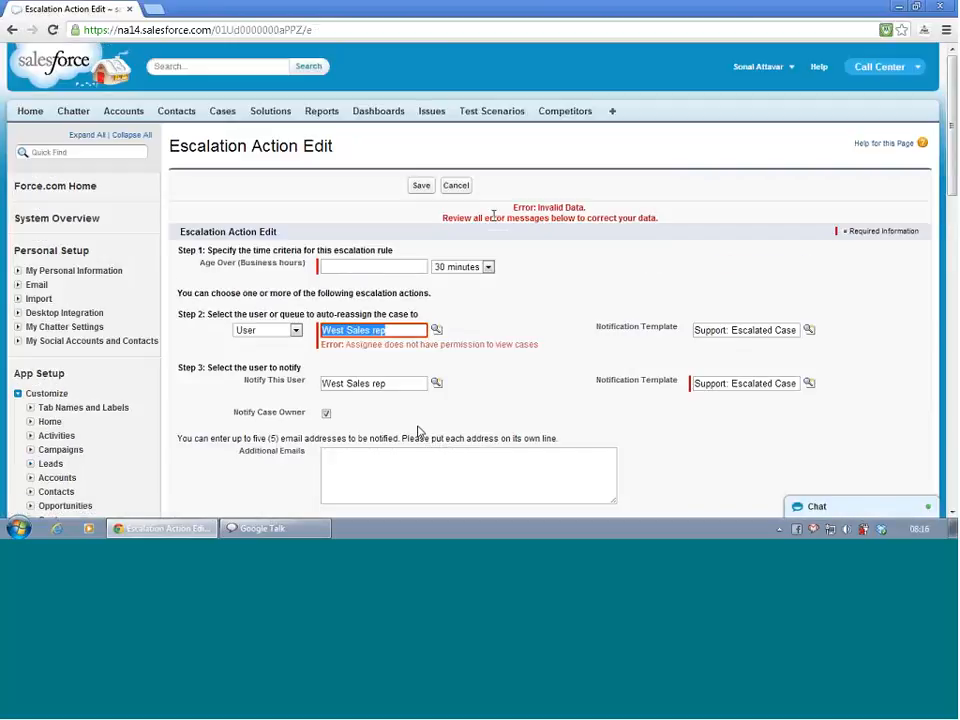
{"action": "left_click", "coordinate": [436, 331]}
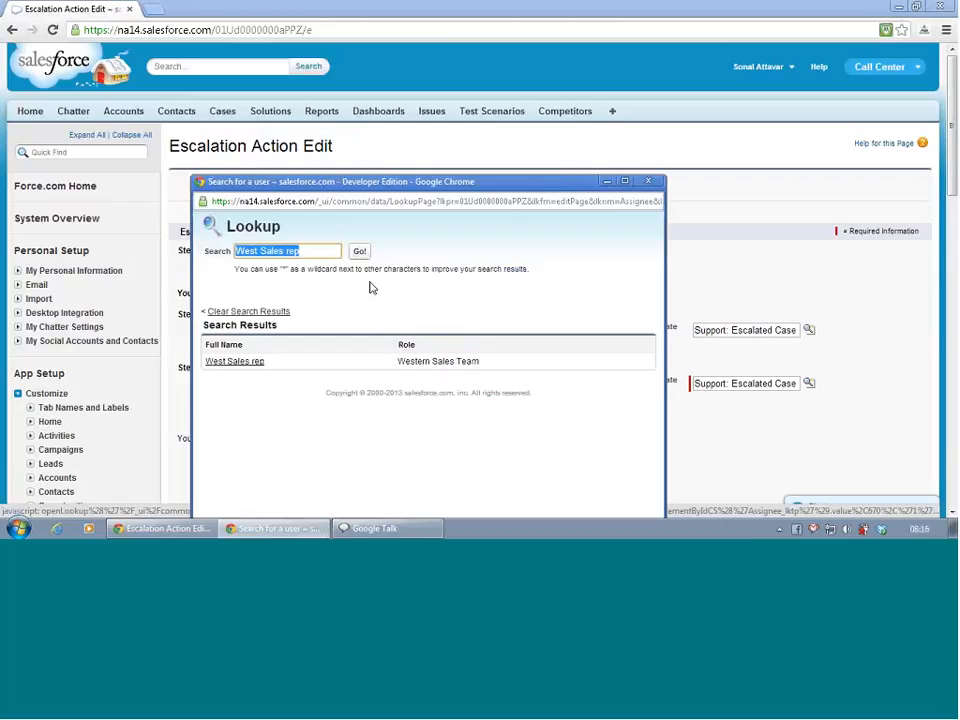
{"action": "left_click", "coordinate": [648, 181]}
{"action": "scroll", "coordinate": [186, 279], "scroll_direction": "down", "scroll_amount": 5}
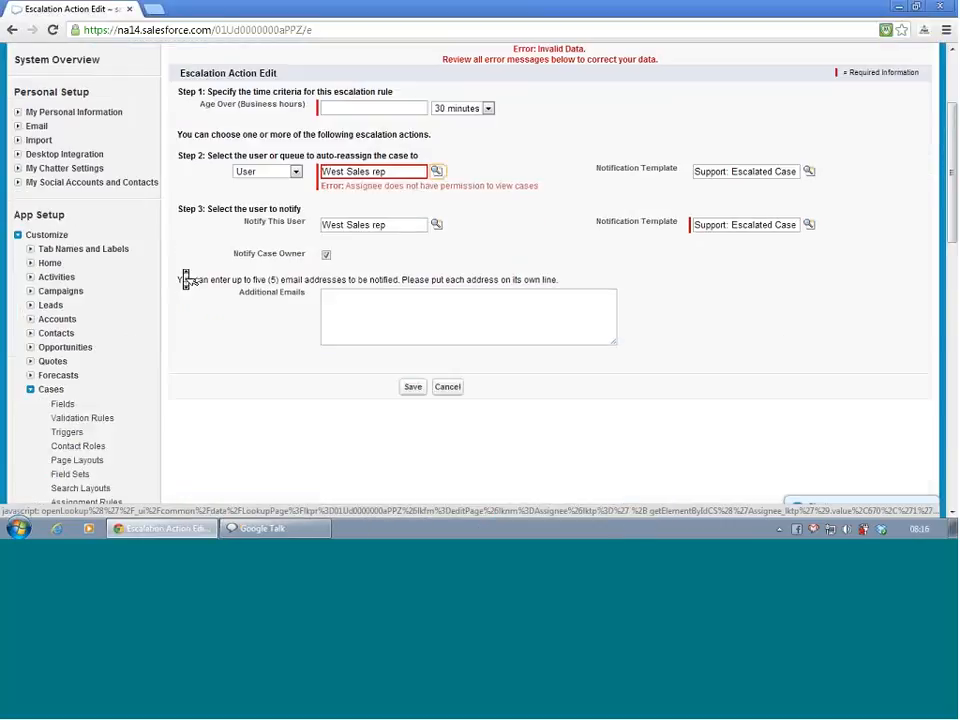
- Open the Manage Users setup in a new browser tab and view the list of permission sets
{"action": "scroll", "coordinate": [105, 312], "scroll_direction": "down", "scroll_amount": 6}
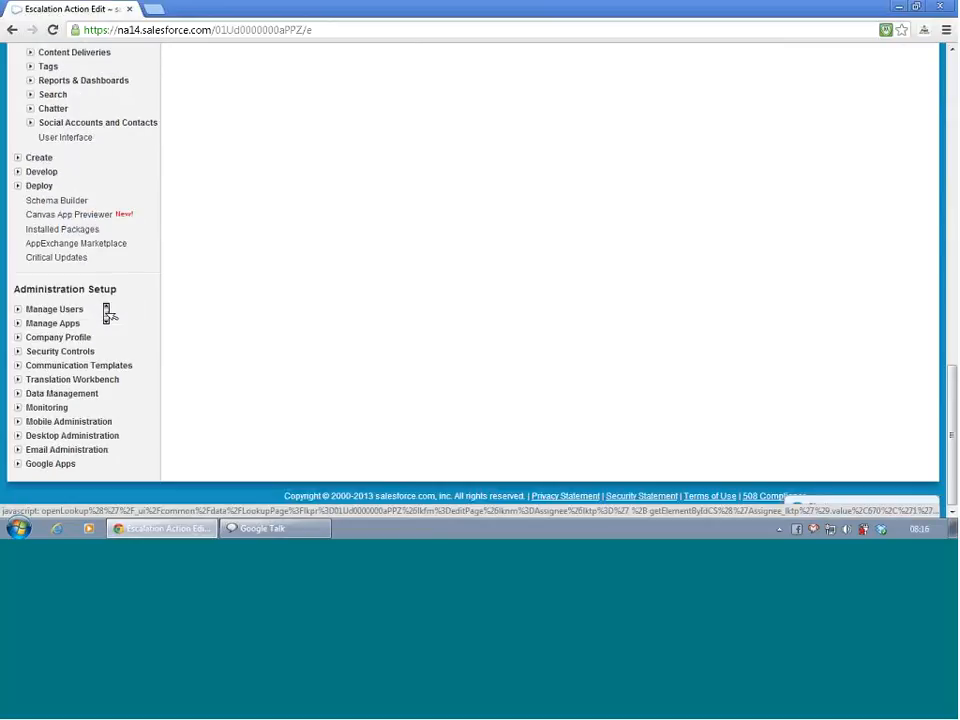
{"action": "right_click", "coordinate": [70, 313]}
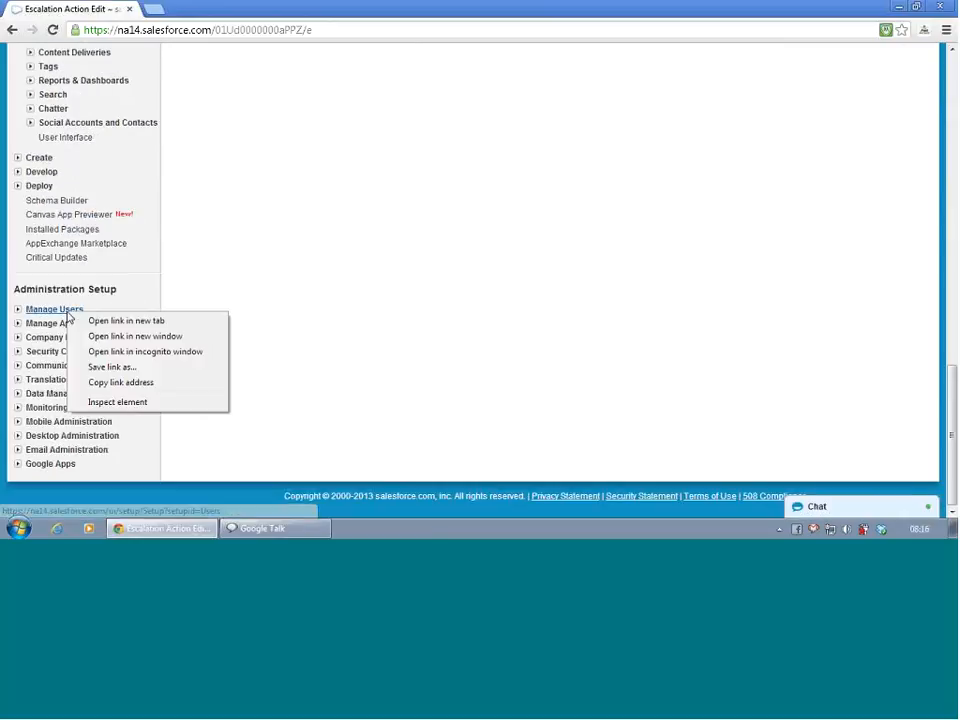
{"action": "left_click", "coordinate": [126, 320]}
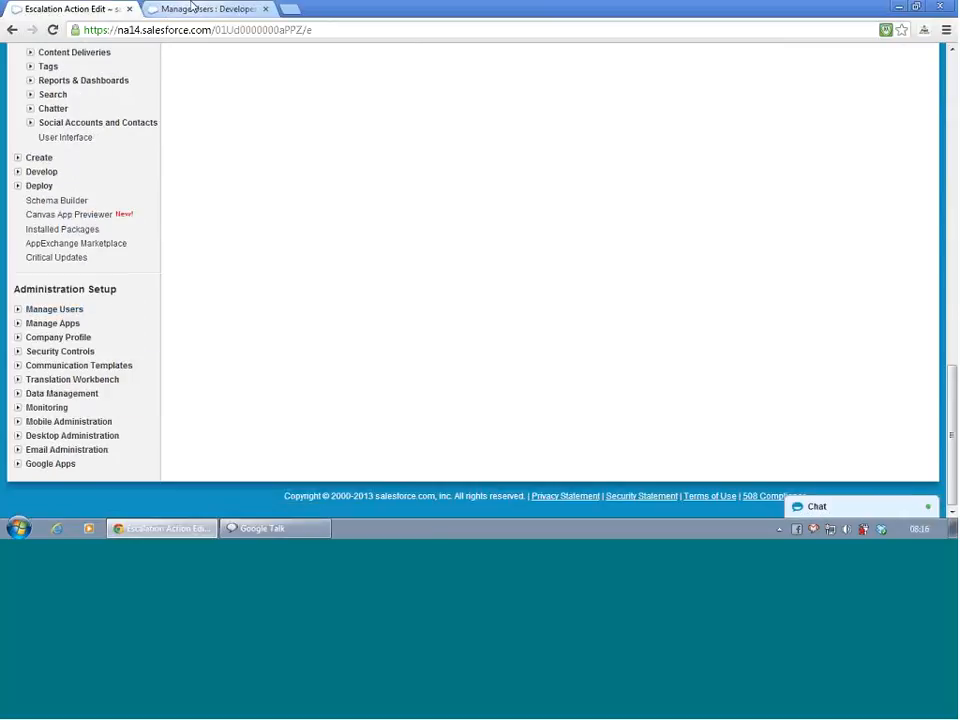
{"action": "left_click", "coordinate": [200, 9]}
{"action": "scroll", "coordinate": [103, 293], "scroll_direction": "down", "scroll_amount": 5}
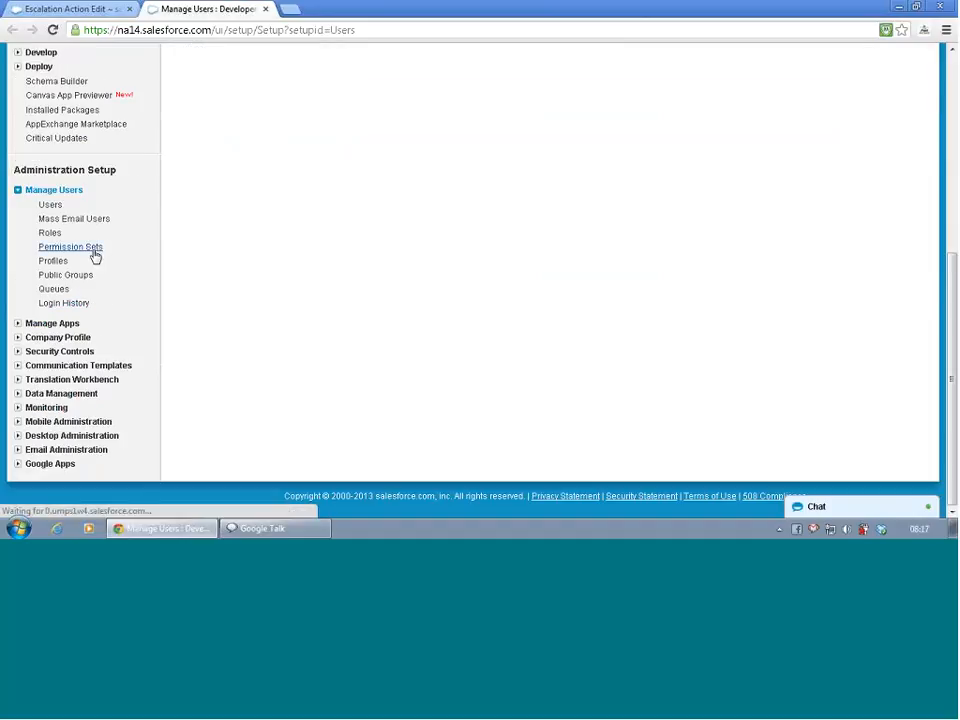
{"action": "left_click", "coordinate": [94, 256]}
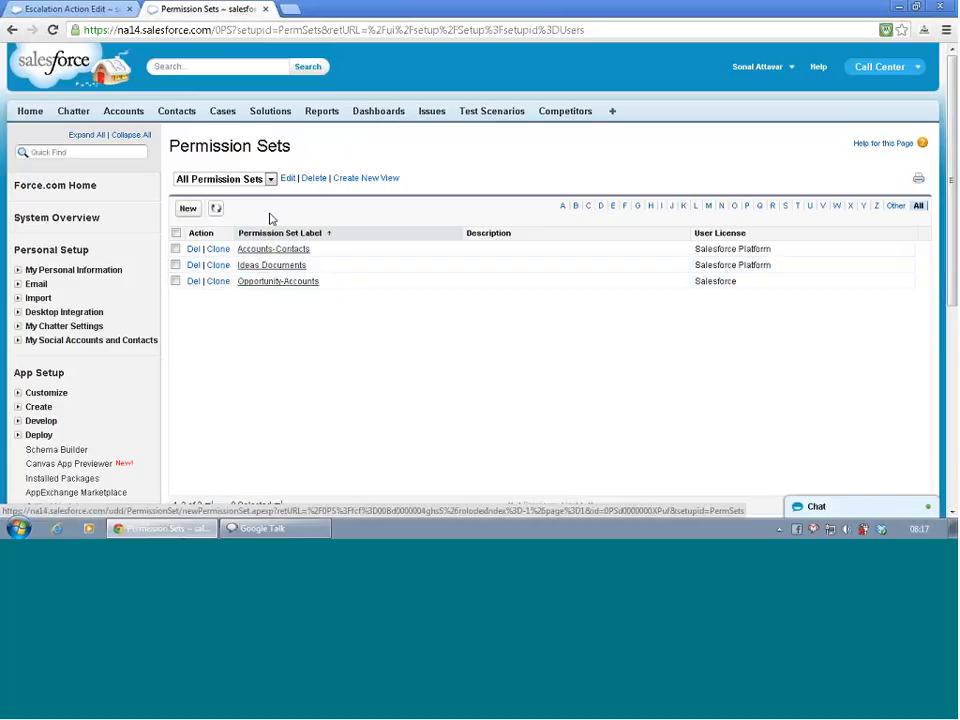
- Find West Sales rep among all users, check the assigned profile, and open the user's detail record
{"action": "left_click", "coordinate": [37, 396]}
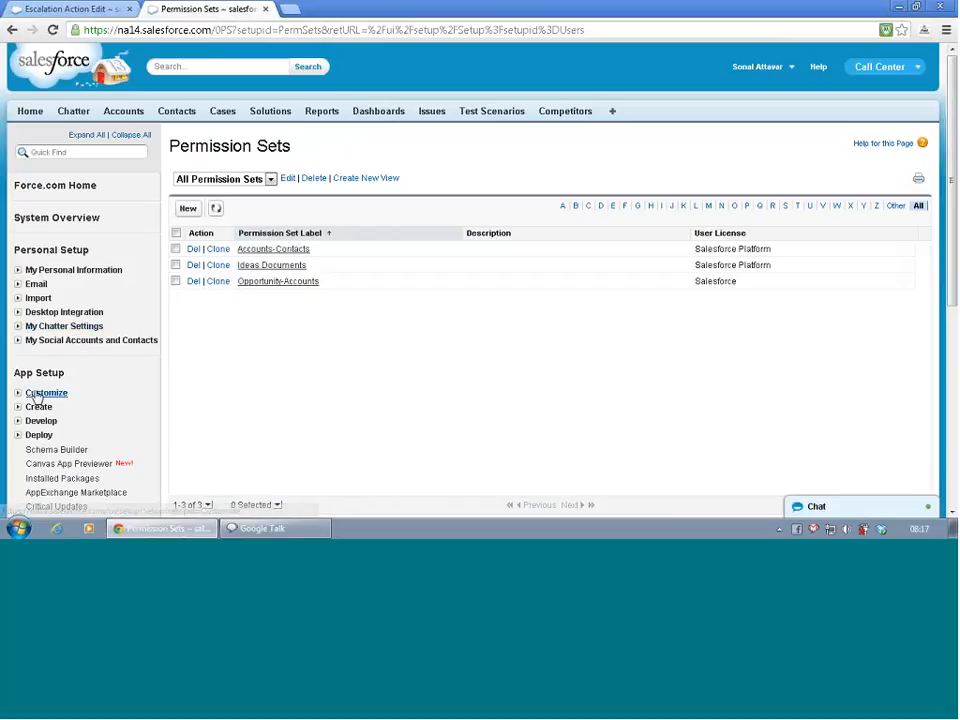
{"action": "scroll", "coordinate": [291, 392], "scroll_direction": "down", "scroll_amount": 4}
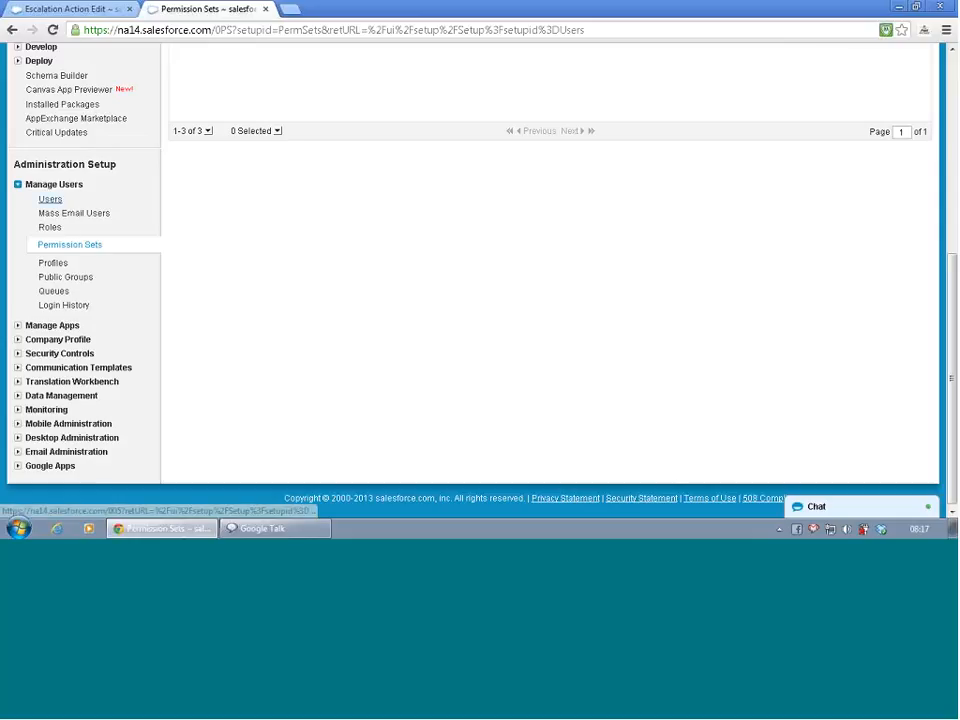
{"action": "left_click", "coordinate": [62, 200]}
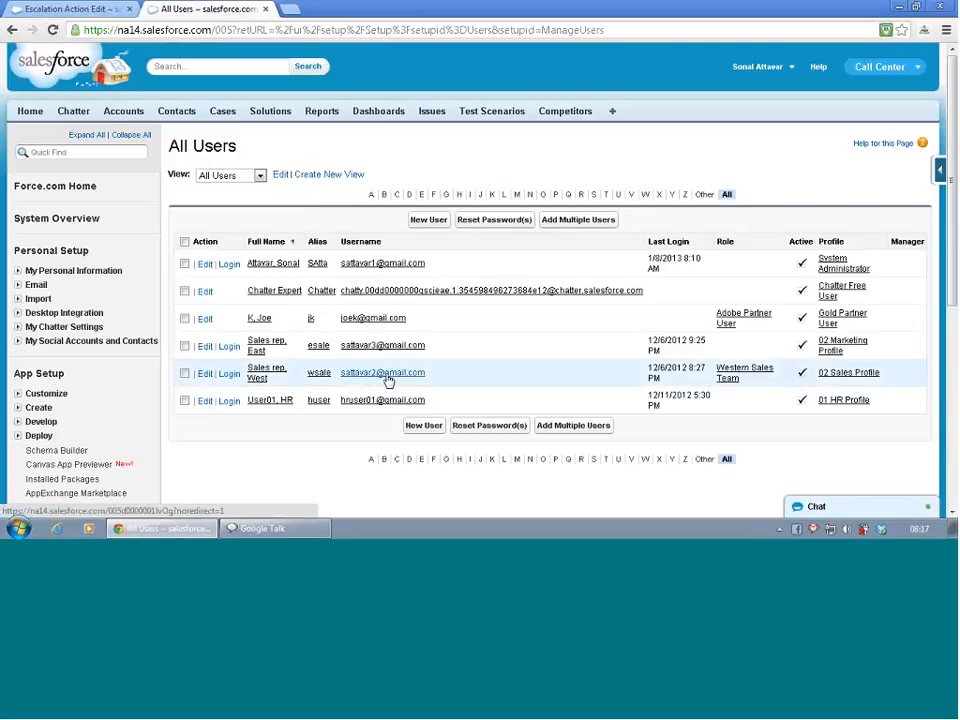
{"action": "left_click", "coordinate": [258, 376]}
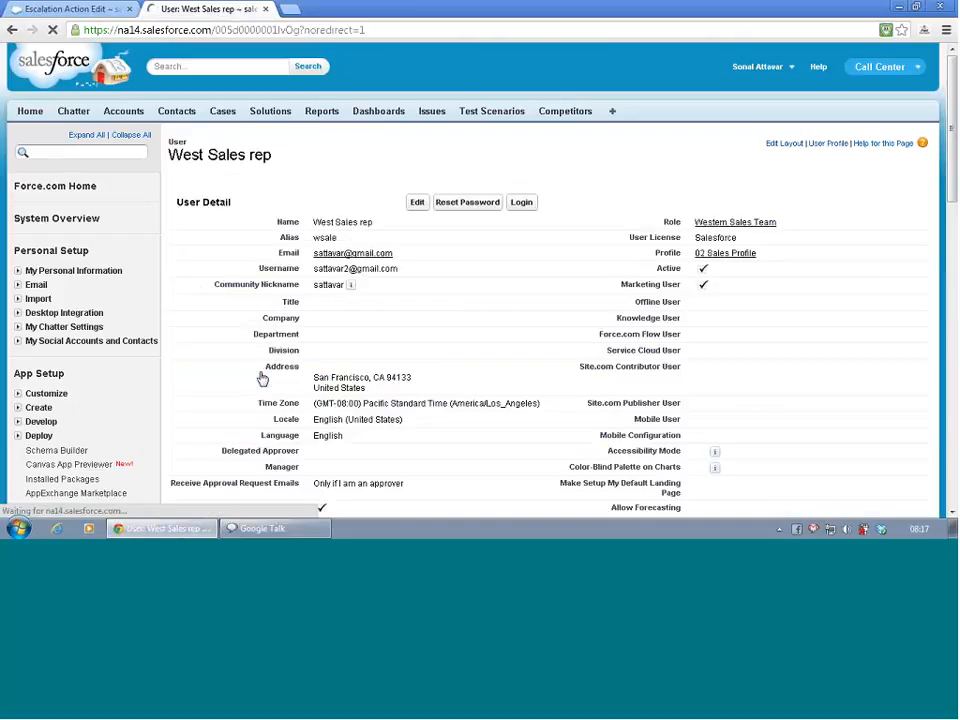
{"action": "left_click", "coordinate": [725, 264]}
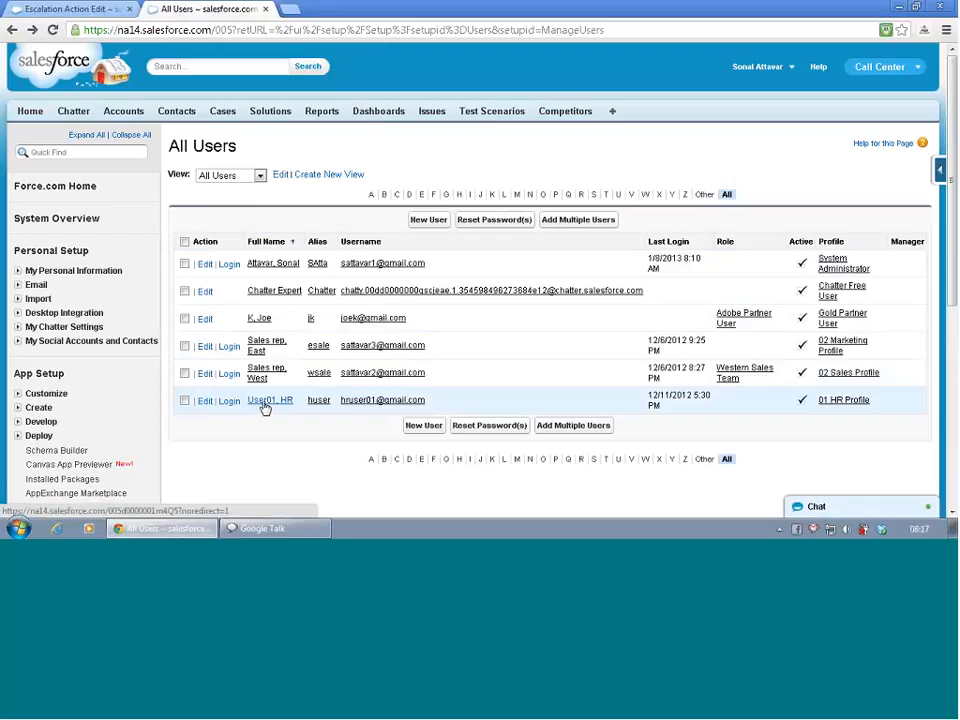
{"action": "left_click", "coordinate": [264, 372]}
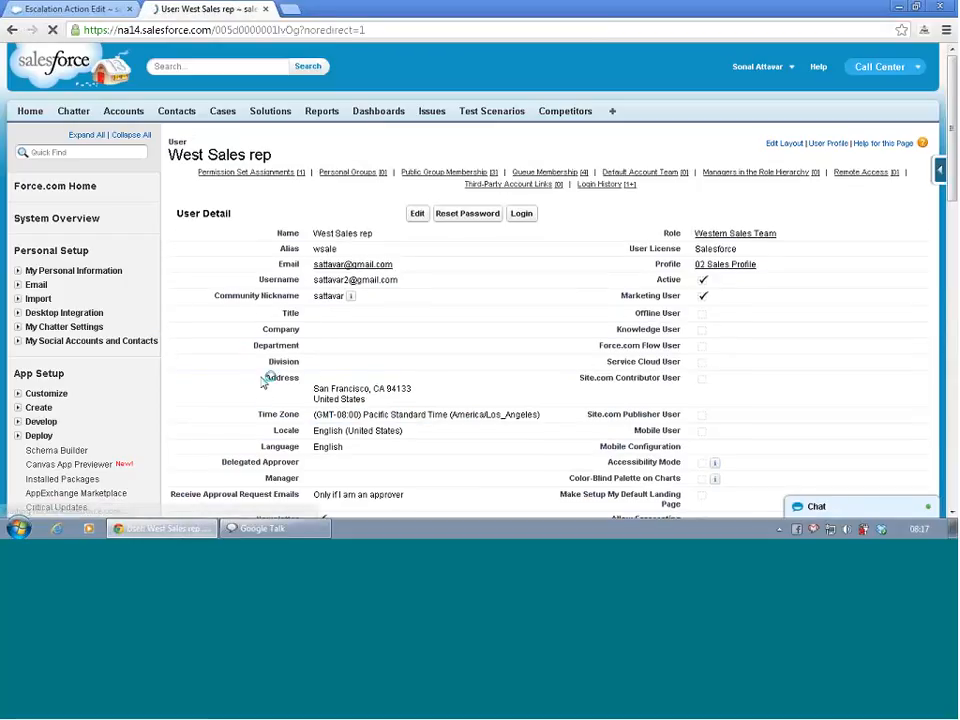
- Open the Opportunity-Accounts permission set assigned to West Sales rep and look through its overview and properties
{"action": "scroll", "coordinate": [298, 362], "scroll_direction": "down", "scroll_amount": 6}
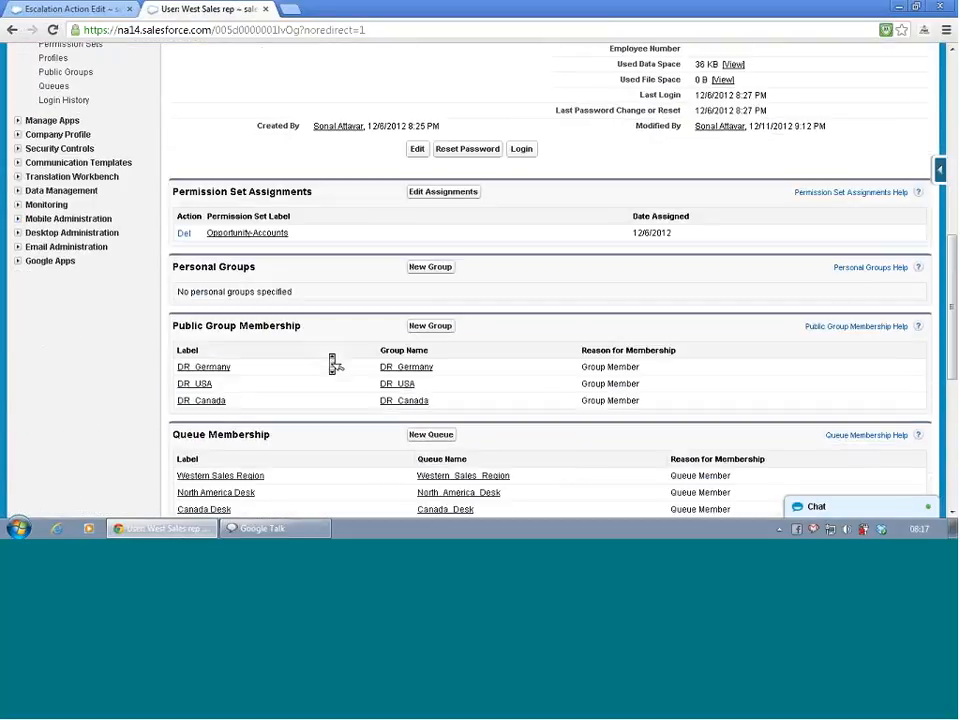
{"action": "left_click", "coordinate": [261, 235]}
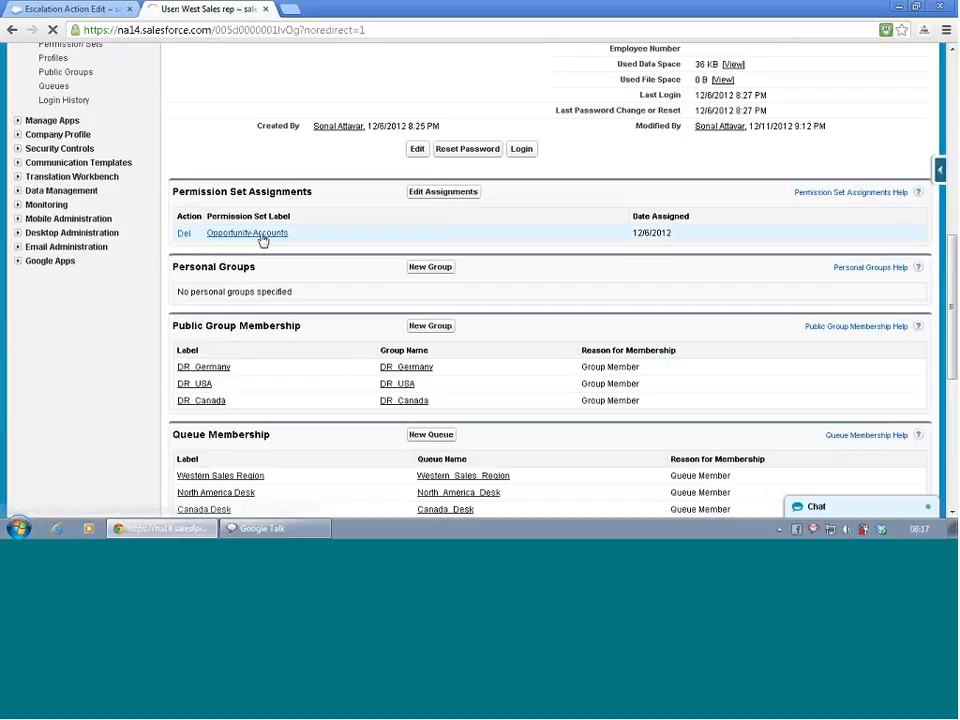
{"action": "scroll", "coordinate": [400, 270], "scroll_direction": "down", "scroll_amount": 3}
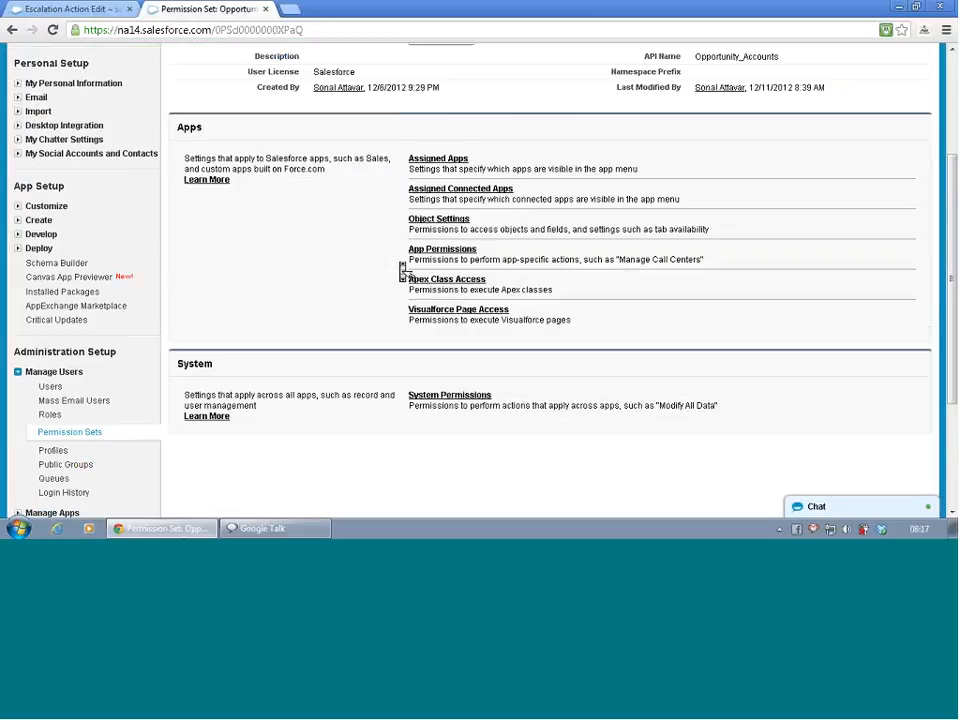
{"action": "scroll", "coordinate": [402, 273], "scroll_direction": "up", "scroll_amount": 1}
{"action": "scroll", "coordinate": [403, 272], "scroll_direction": "up", "scroll_amount": 3}
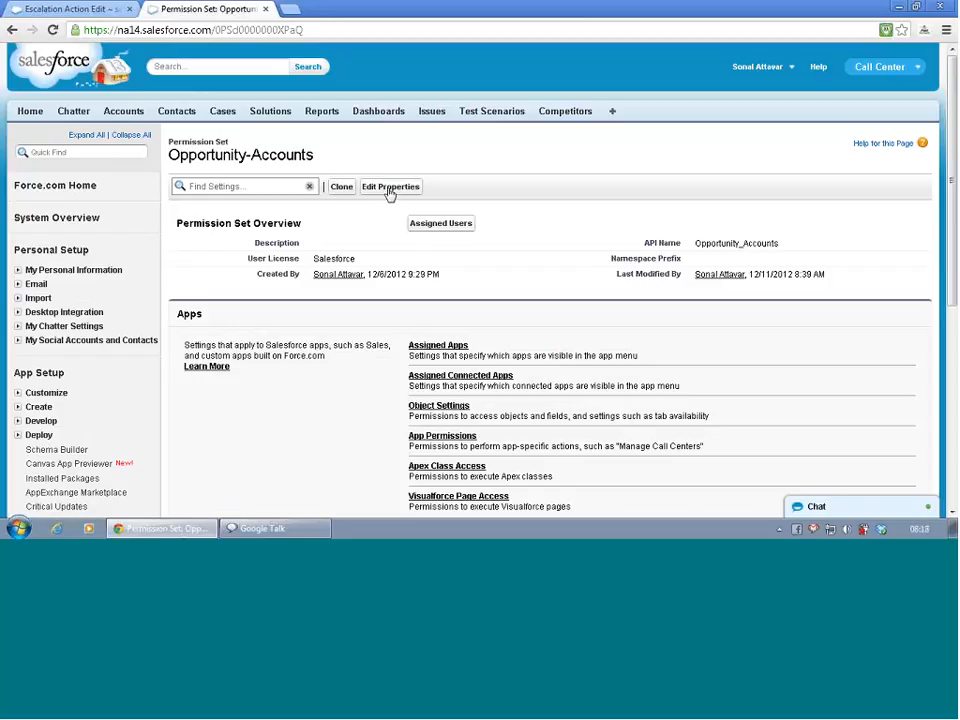
{"action": "left_click", "coordinate": [390, 188]}
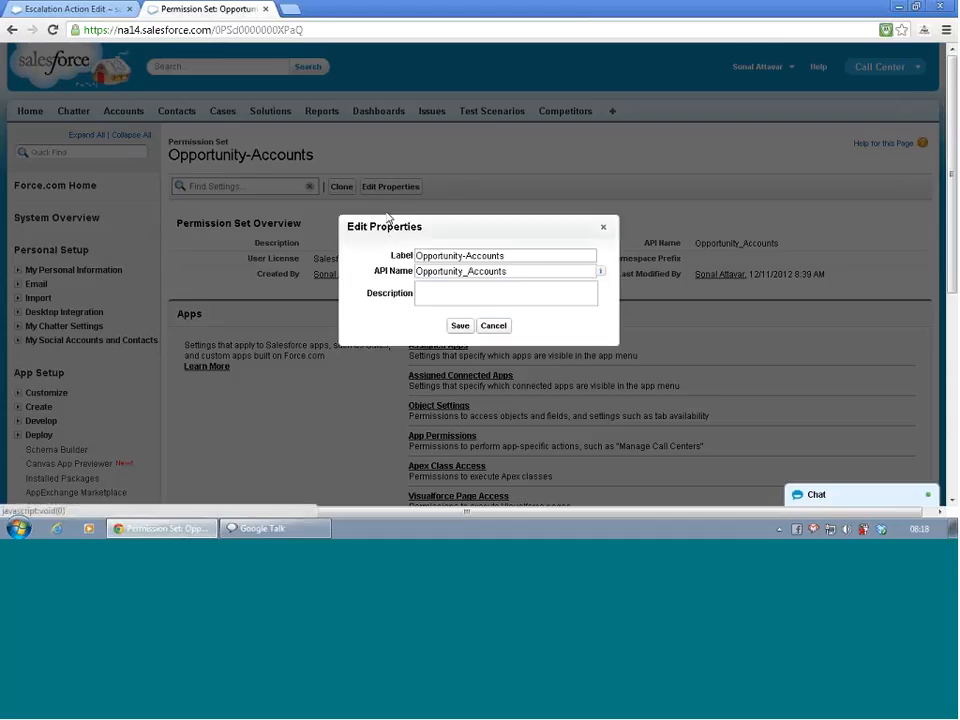
{"action": "left_click", "coordinate": [494, 326]}
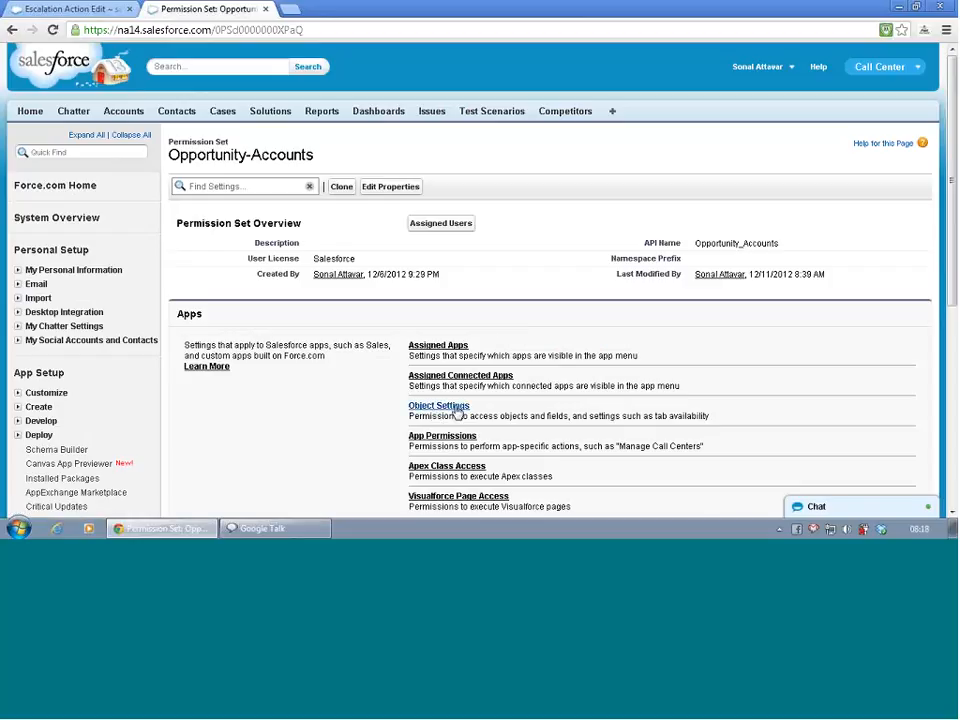
- Edit the permission set's object settings for Cases, making the Cases tab available and visible
{"action": "left_click", "coordinate": [440, 407]}
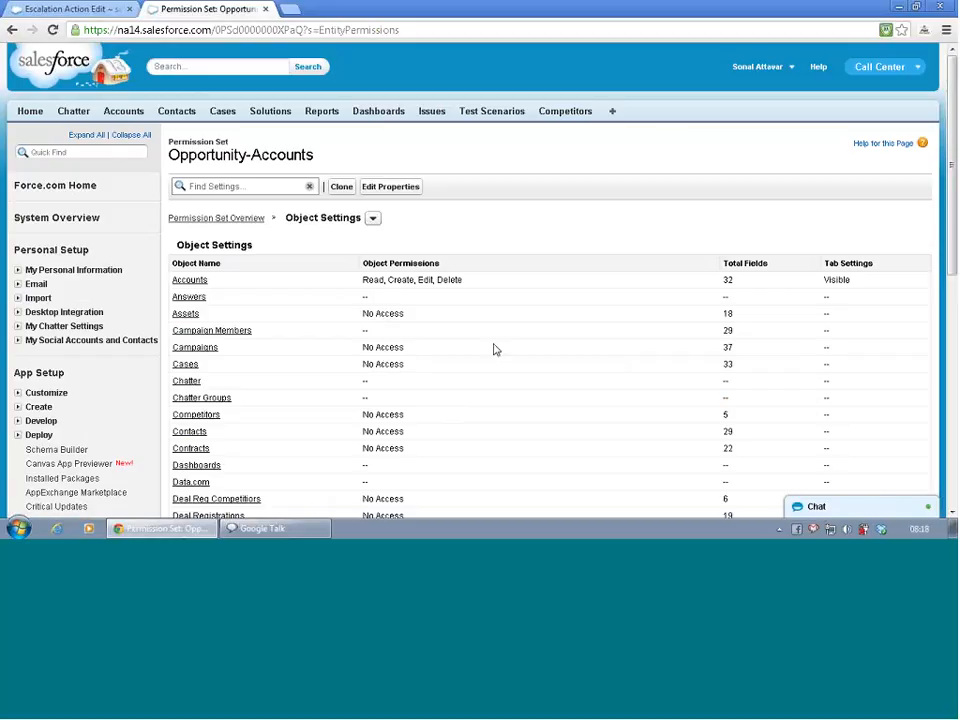
{"action": "left_click", "coordinate": [187, 365]}
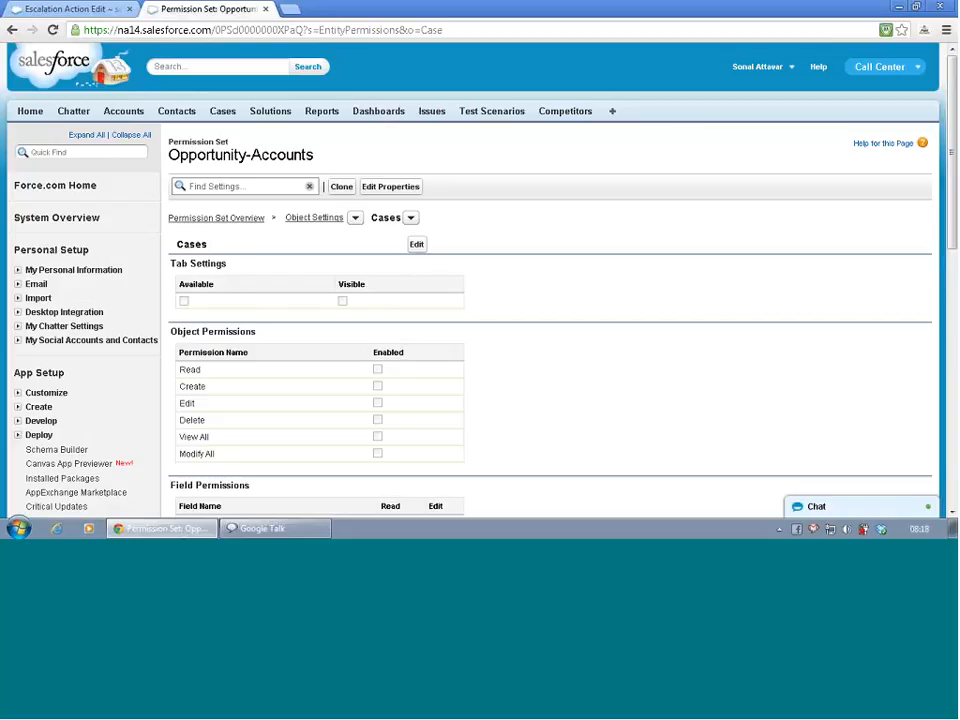
{"action": "left_click", "coordinate": [417, 245]}
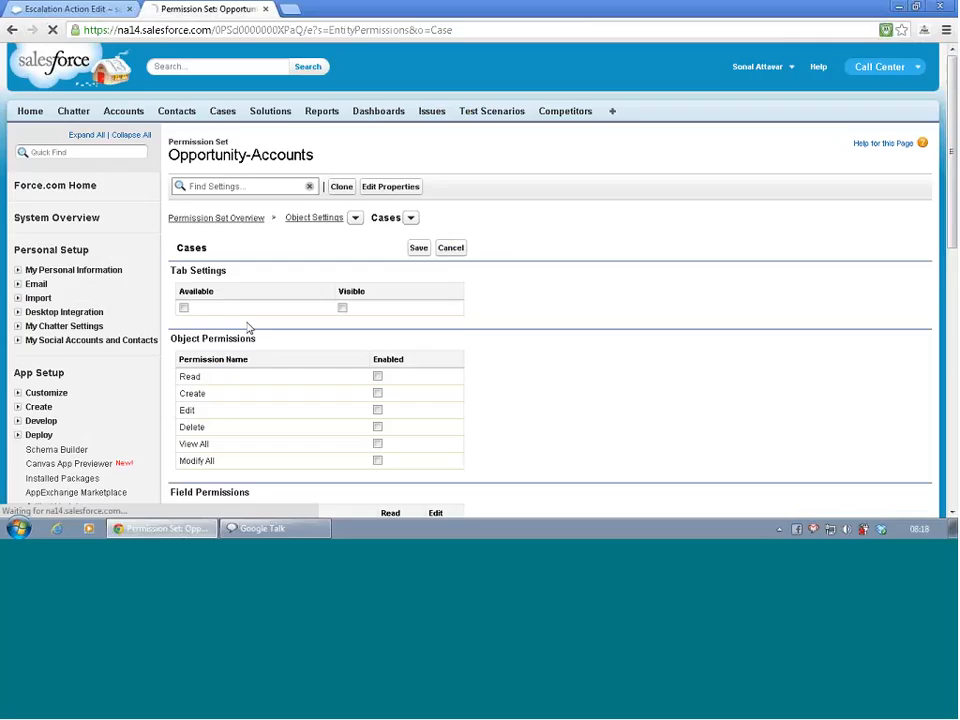
{"action": "left_click", "coordinate": [184, 308]}
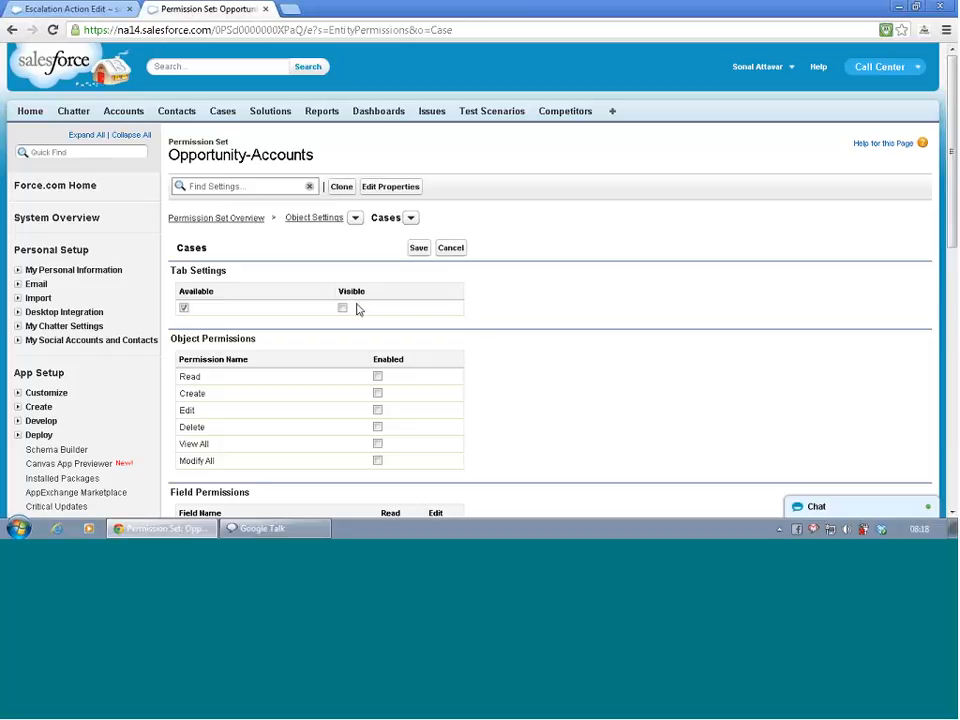
{"action": "left_click", "coordinate": [343, 308]}
- Enable the Read, Create, Edit, Delete, View All and Modify All object permissions for Cases
{"action": "left_click", "coordinate": [378, 376]}
{"action": "left_click", "coordinate": [378, 393]}
{"action": "left_click", "coordinate": [378, 410]}
{"action": "left_click", "coordinate": [378, 427]}
{"action": "left_click", "coordinate": [378, 444]}
{"action": "left_click", "coordinate": [378, 461]}
- Grant edit access to the selectable Cases fields from Account Name through Escalated, and read access to Closed When Created and Date/Time Closed
{"action": "scroll", "coordinate": [524, 399], "scroll_direction": "down", "scroll_amount": 5}
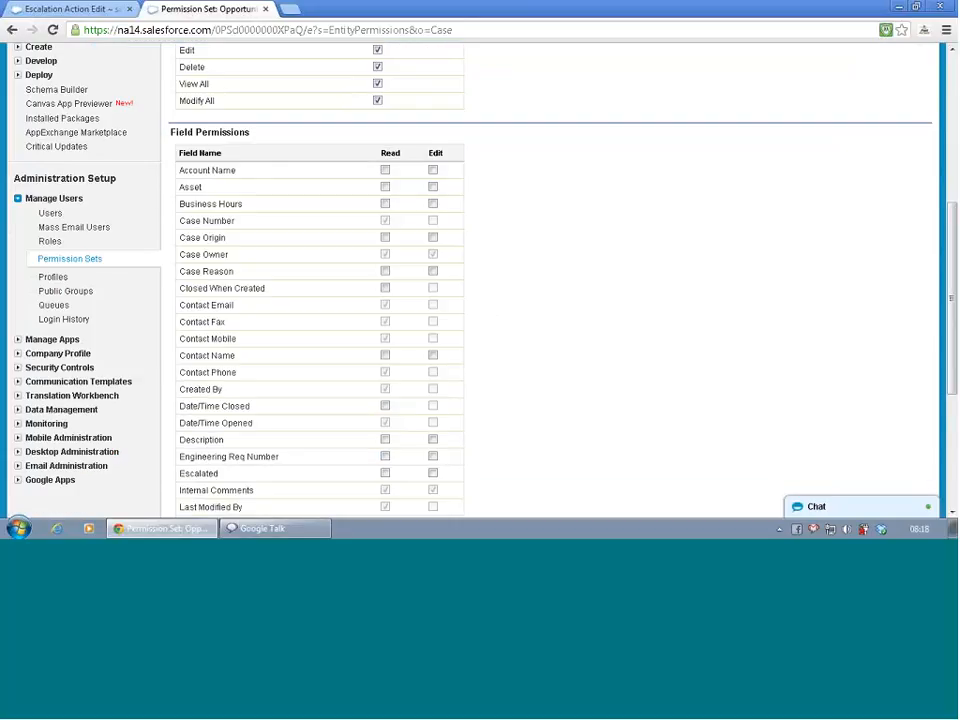
{"action": "scroll", "coordinate": [455, 202], "scroll_direction": "down", "scroll_amount": 4}
{"action": "scroll", "coordinate": [455, 202], "scroll_direction": "up", "scroll_amount": 3}
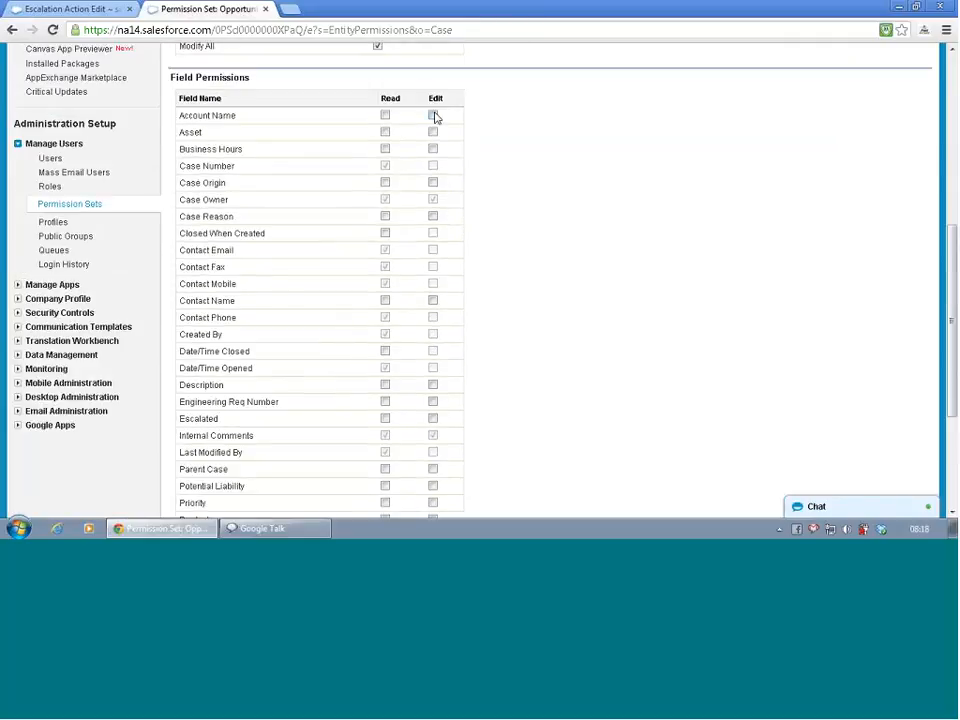
{"action": "left_click", "coordinate": [433, 115]}
{"action": "left_click", "coordinate": [433, 132]}
{"action": "left_click", "coordinate": [434, 149]}
{"action": "left_click", "coordinate": [433, 183]}
{"action": "left_click", "coordinate": [433, 216]}
{"action": "left_click", "coordinate": [385, 233]}
{"action": "left_click", "coordinate": [433, 300]}
{"action": "left_click", "coordinate": [385, 352]}
{"action": "left_click", "coordinate": [433, 401]}
{"action": "left_click", "coordinate": [433, 418]}
- Grant edit access to the selectable Cases fields from Parent Case through Web Email
{"action": "scroll", "coordinate": [538, 375], "scroll_direction": "down", "scroll_amount": 3}
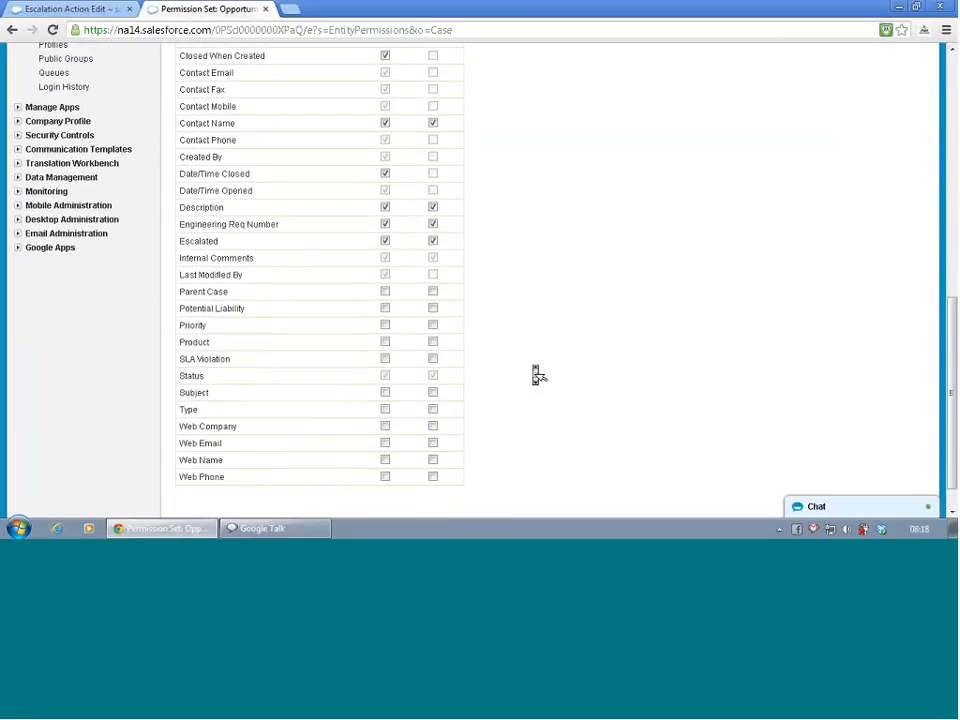
{"action": "left_click", "coordinate": [433, 254]}
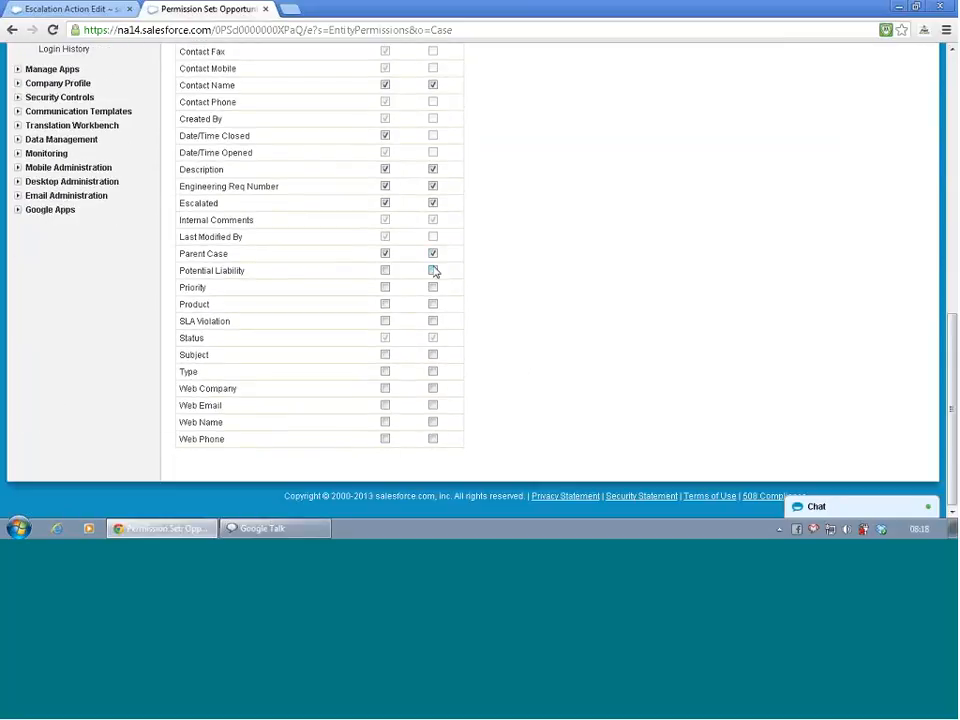
{"action": "left_click", "coordinate": [433, 270]}
{"action": "left_click", "coordinate": [433, 287]}
{"action": "left_click", "coordinate": [433, 321]}
{"action": "left_click", "coordinate": [433, 354]}
{"action": "left_click", "coordinate": [433, 371]}
{"action": "left_click", "coordinate": [433, 388]}
{"action": "left_click", "coordinate": [433, 405]}
- Save the Cases settings of the permission set and review the saved field permissions
{"action": "scroll", "coordinate": [529, 422], "scroll_direction": "up", "scroll_amount": 10}
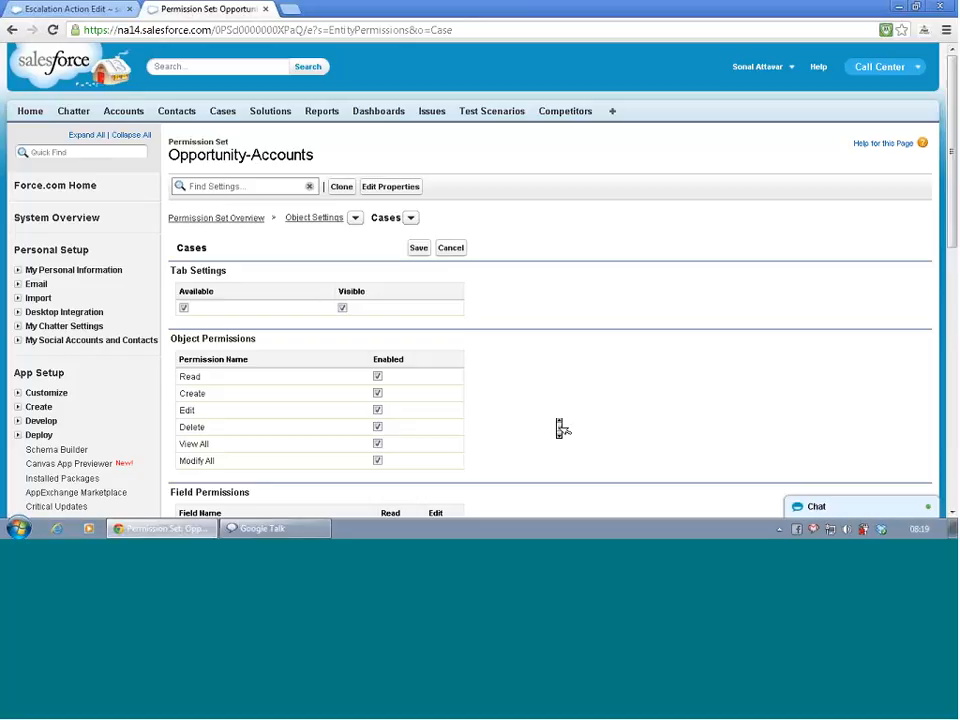
{"action": "left_click", "coordinate": [424, 250]}
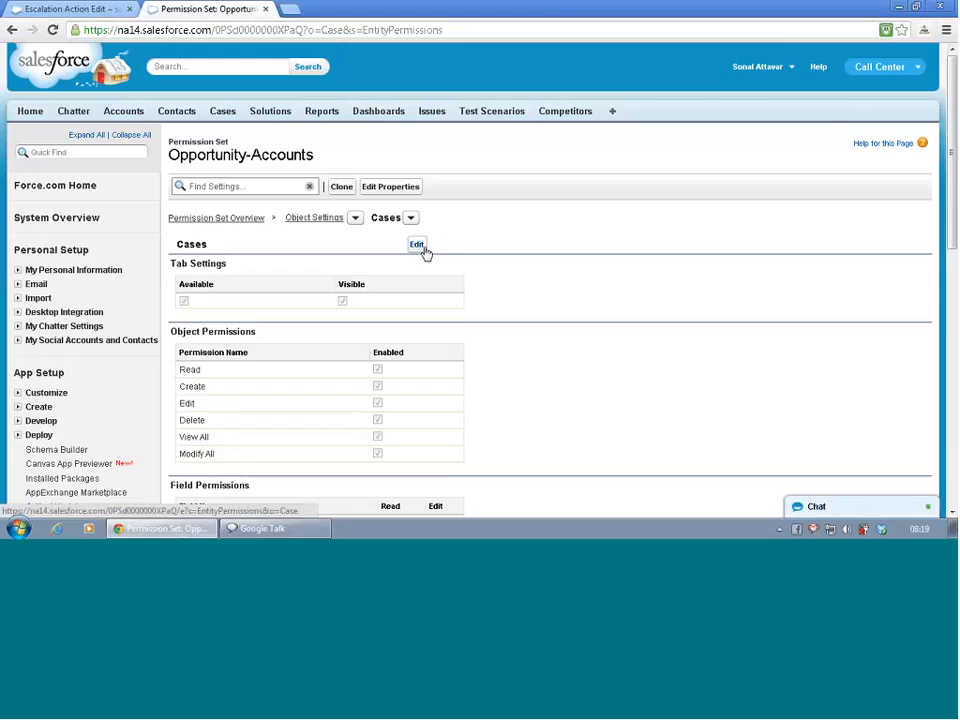
{"action": "scroll", "coordinate": [478, 244], "scroll_direction": "down", "scroll_amount": 9}
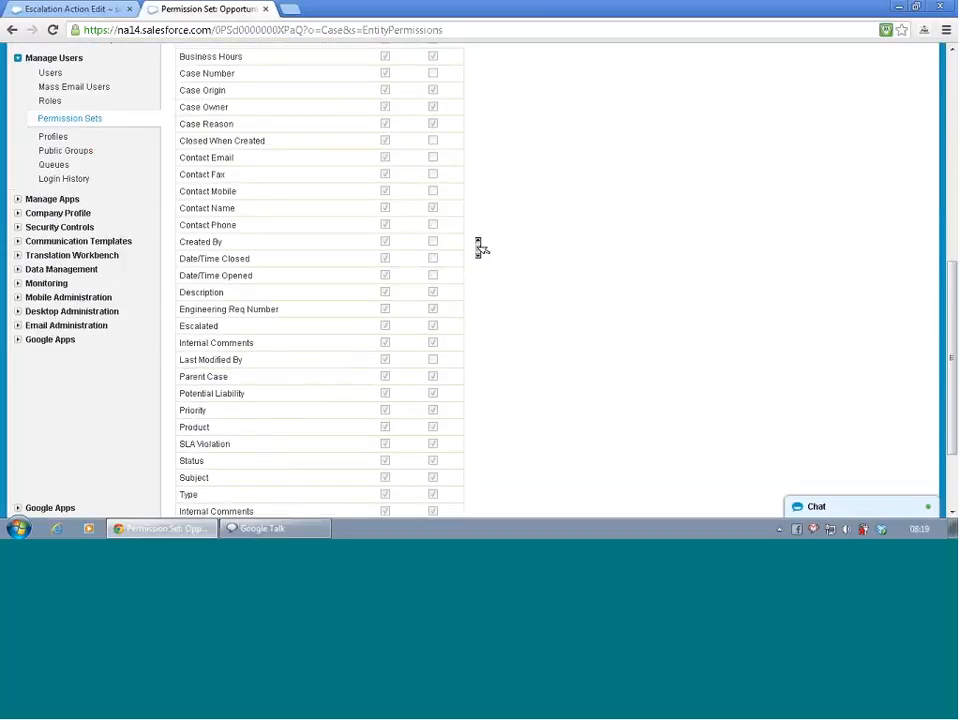
{"action": "scroll", "coordinate": [478, 244], "scroll_direction": "up", "scroll_amount": 9}
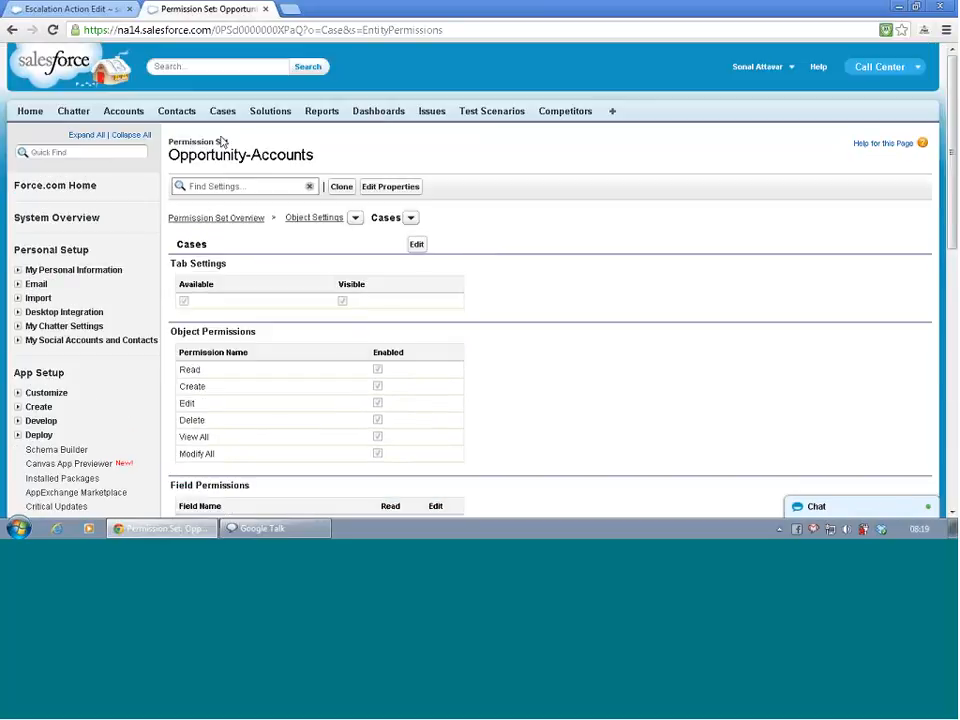
- Return to the escalation action and reload its page, resubmitting the form to save the action
{"action": "left_click", "coordinate": [103, 8]}
{"action": "scroll", "coordinate": [236, 208], "scroll_direction": "up", "scroll_amount": 10}
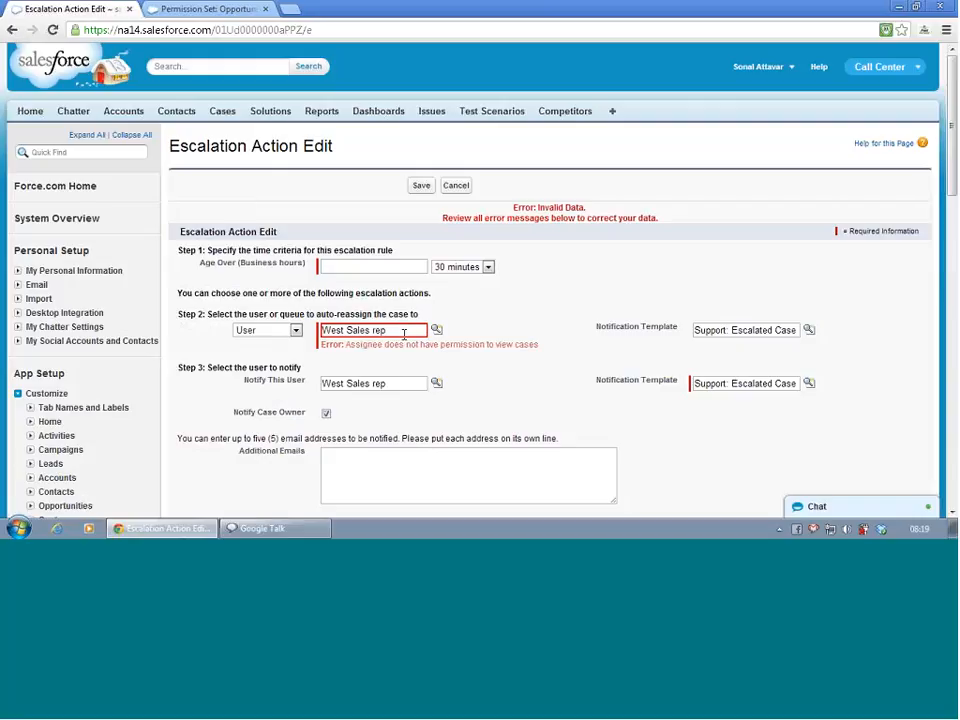
{"action": "key", "text": "F5"}
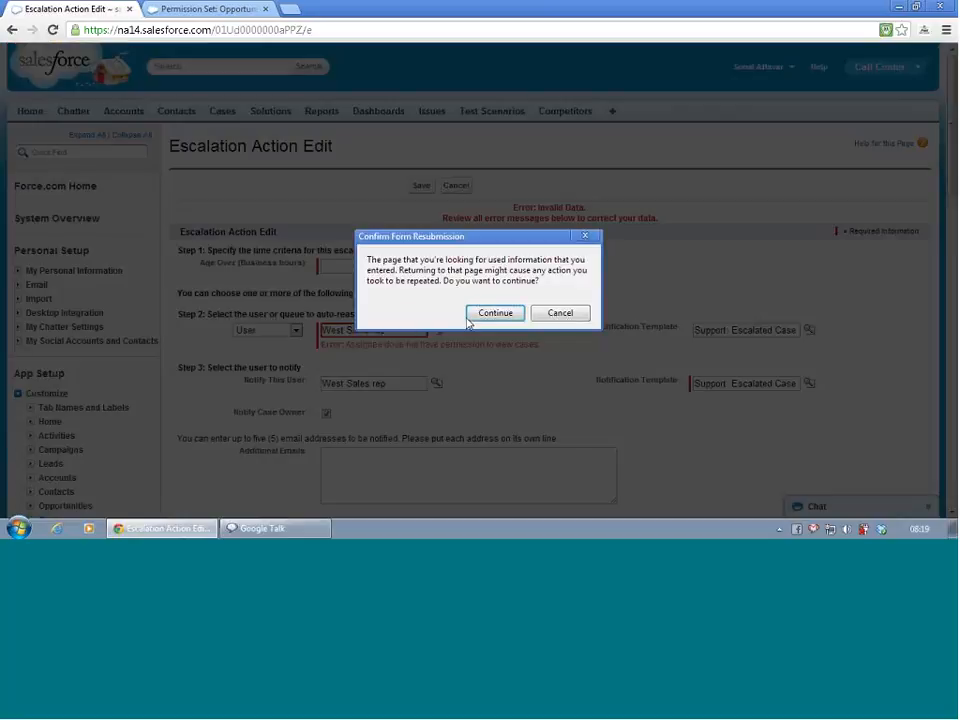
{"action": "left_click", "coordinate": [490, 313]}
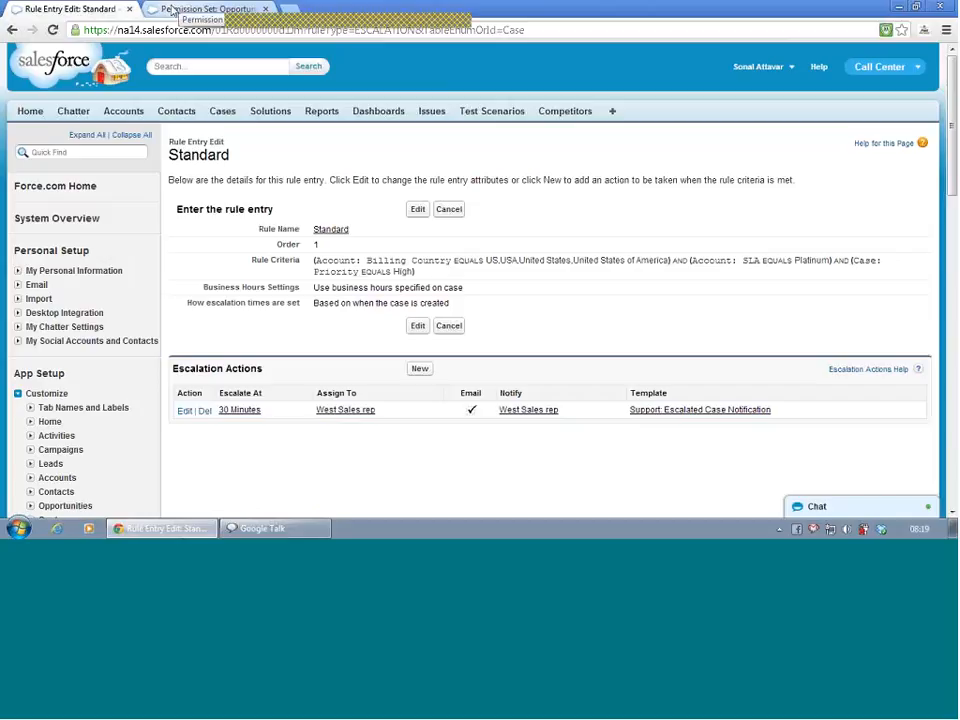
- Open the Cases home page in a new browser tab and start a new case
{"action": "right_click", "coordinate": [215, 114]}
{"action": "left_click", "coordinate": [238, 121]}
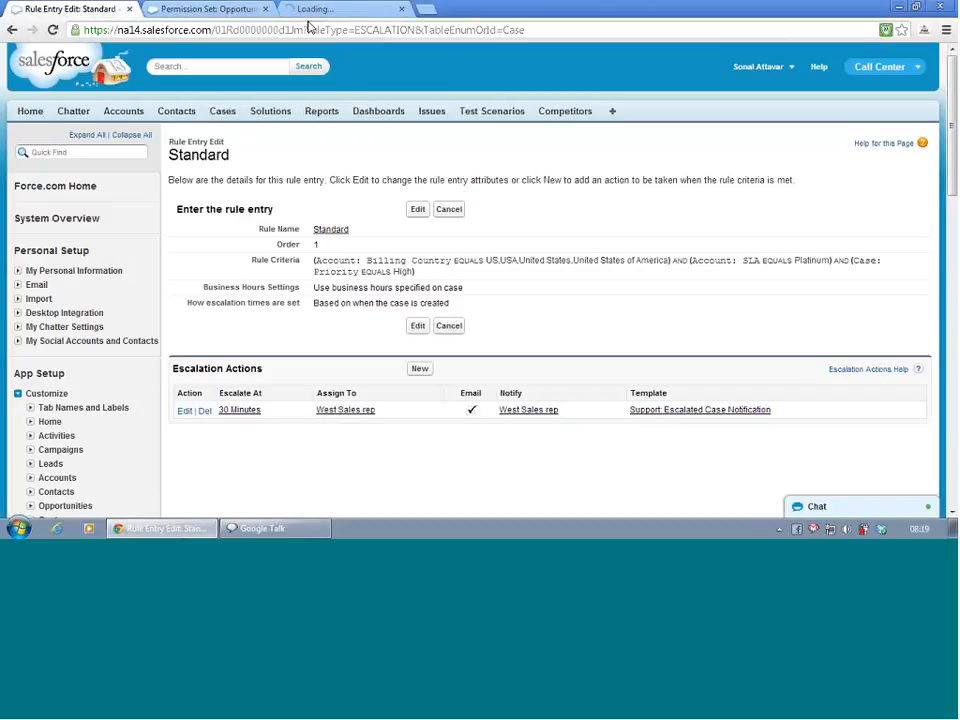
{"action": "left_click", "coordinate": [313, 10]}
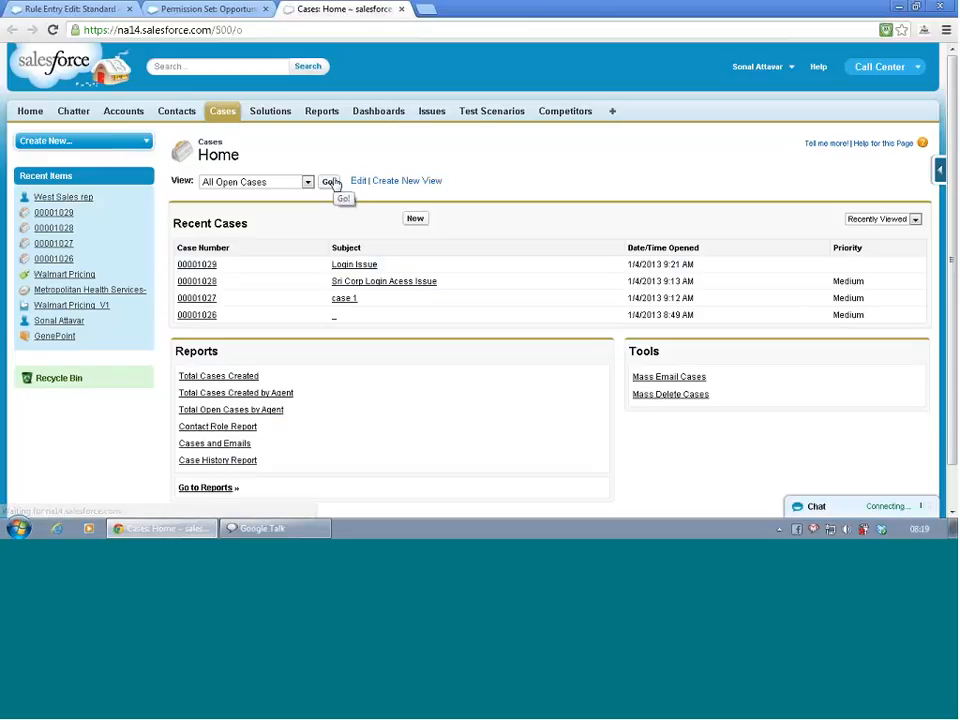
{"action": "left_click", "coordinate": [416, 220]}
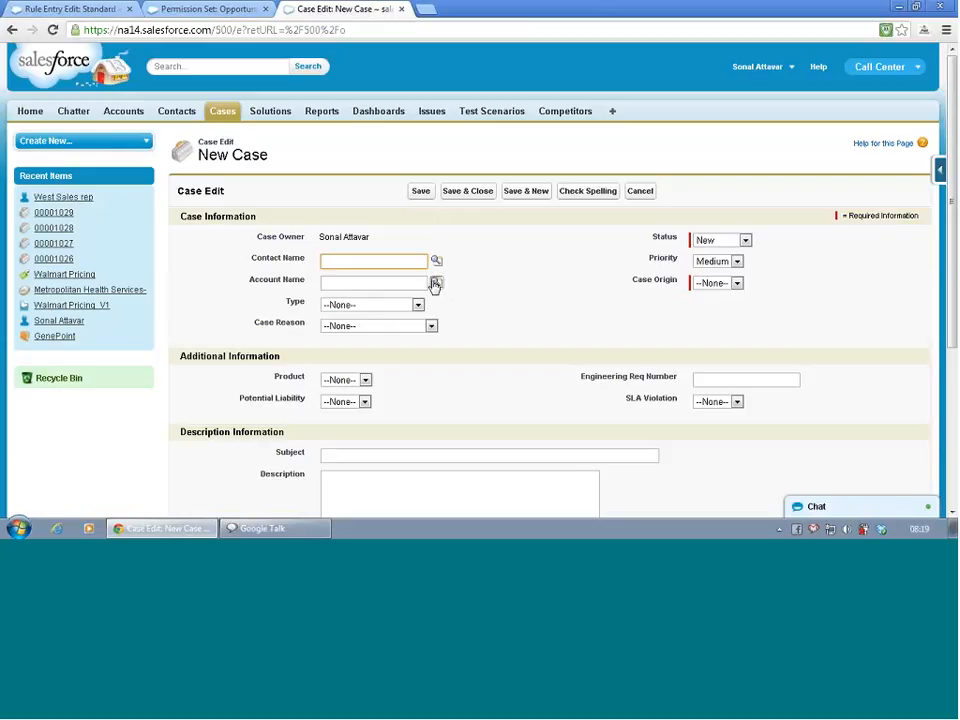
- Fill in the new case with contact CA San Jose, type Reporting Issues and case reason Need Correct URL
{"action": "left_click", "coordinate": [435, 263]}
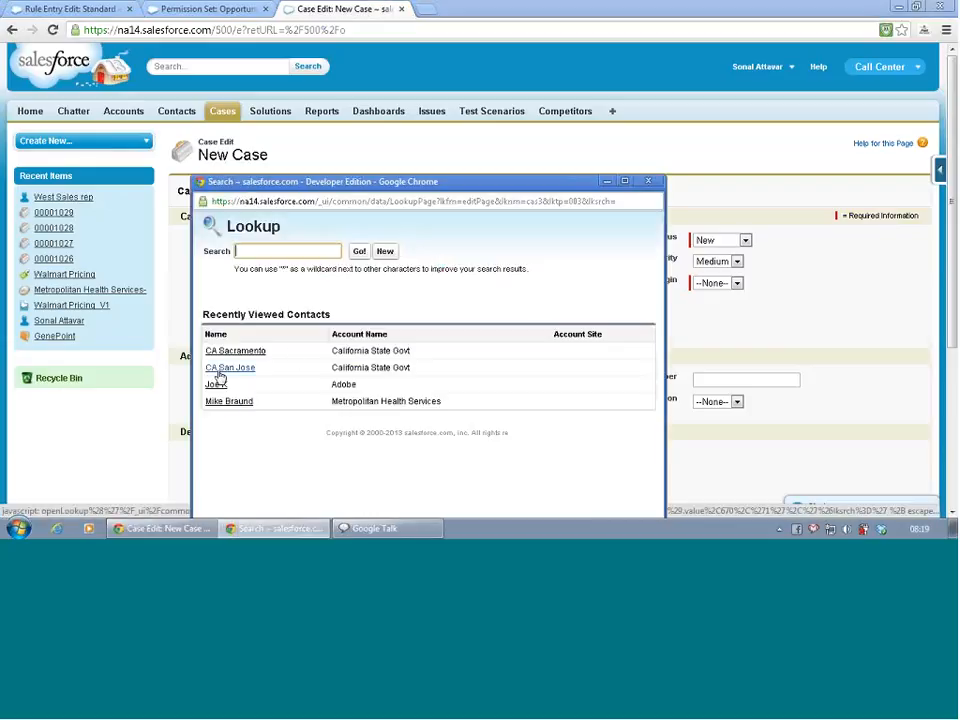
{"action": "left_click", "coordinate": [222, 368]}
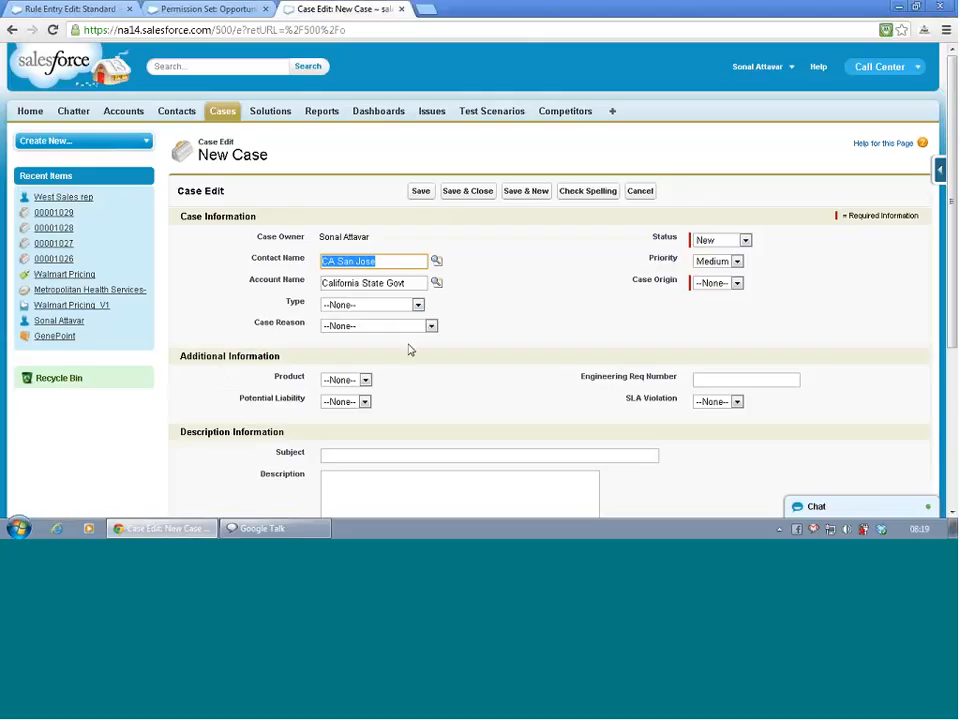
{"action": "left_click", "coordinate": [404, 306]}
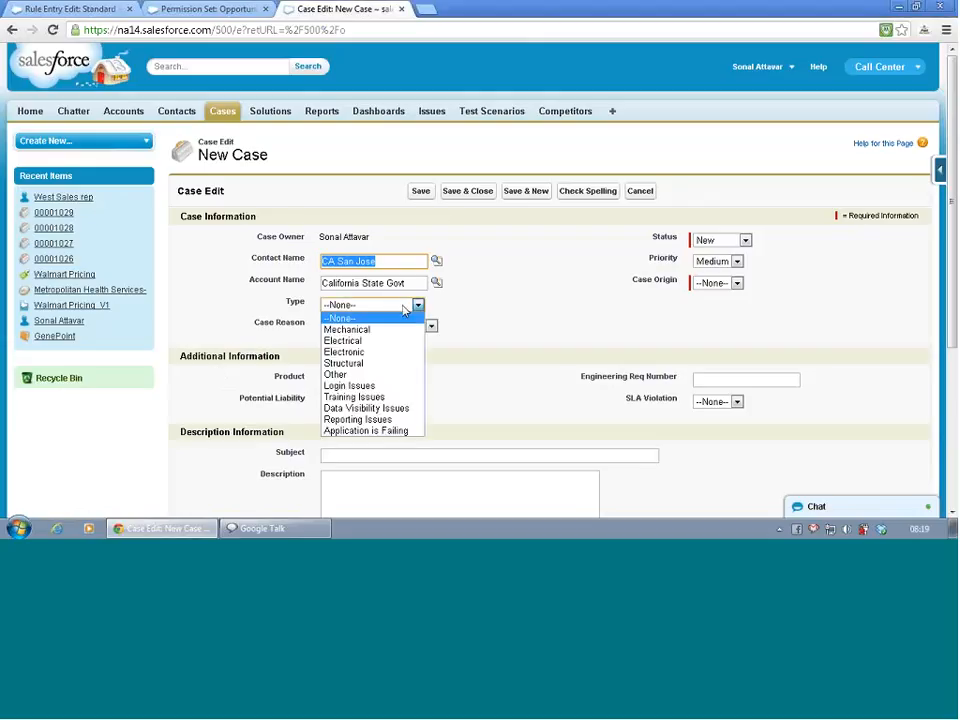
{"action": "left_click", "coordinate": [393, 420]}
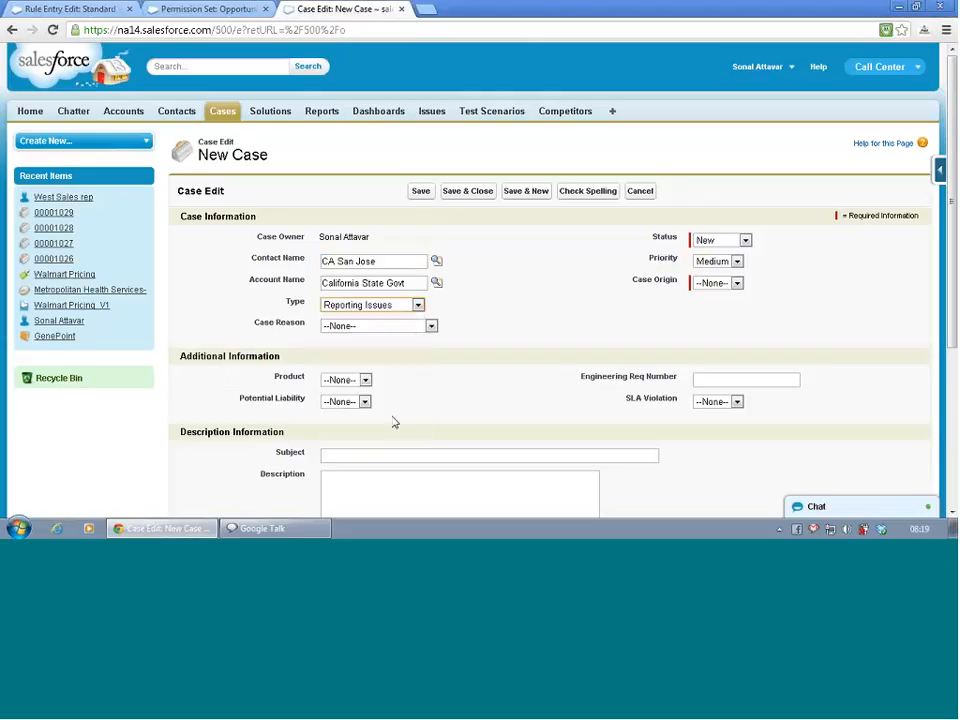
{"action": "left_click", "coordinate": [406, 330]}
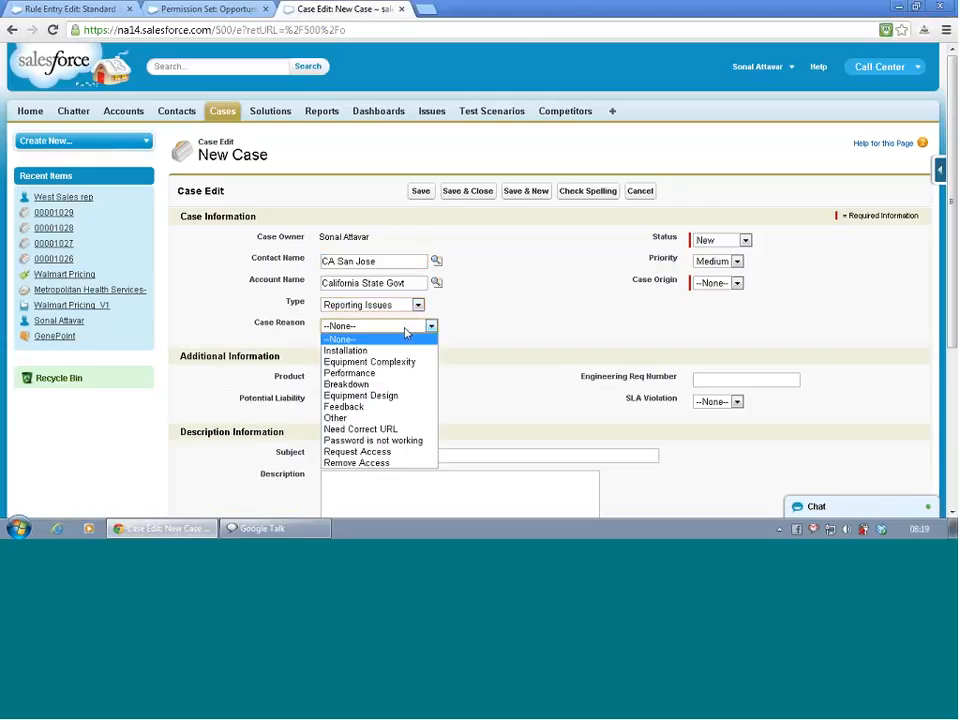
{"action": "left_click", "coordinate": [408, 429]}
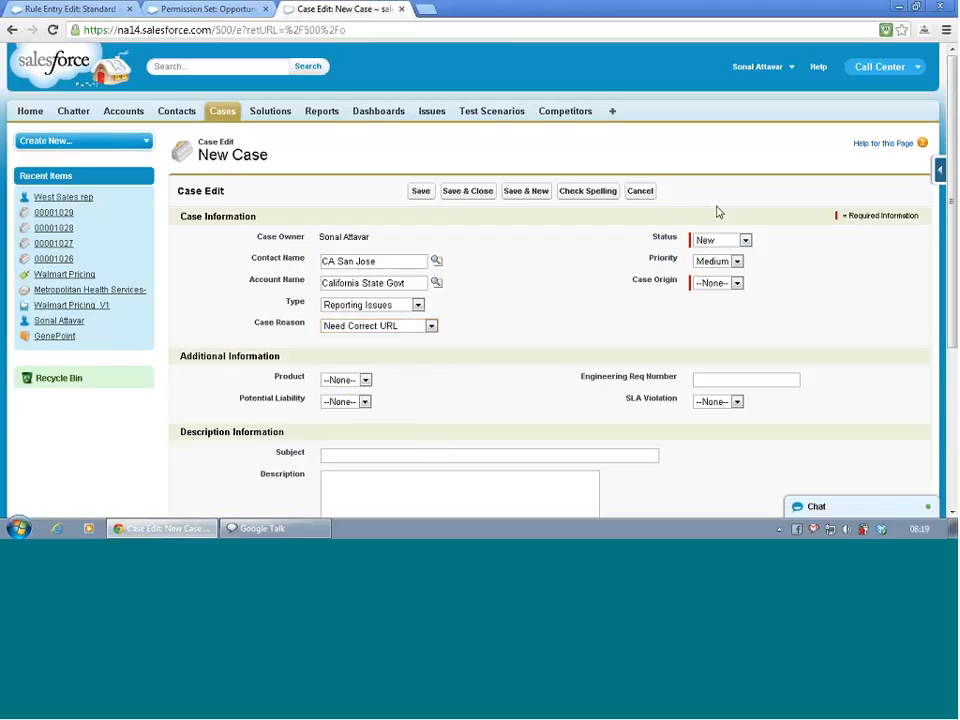
- Set the case's priority to High and its origin to Phone, keeping the status as New
{"action": "left_click", "coordinate": [718, 240]}
{"action": "left_click", "coordinate": [716, 250]}
{"action": "left_click", "coordinate": [716, 261]}
{"action": "left_click", "coordinate": [718, 288]}
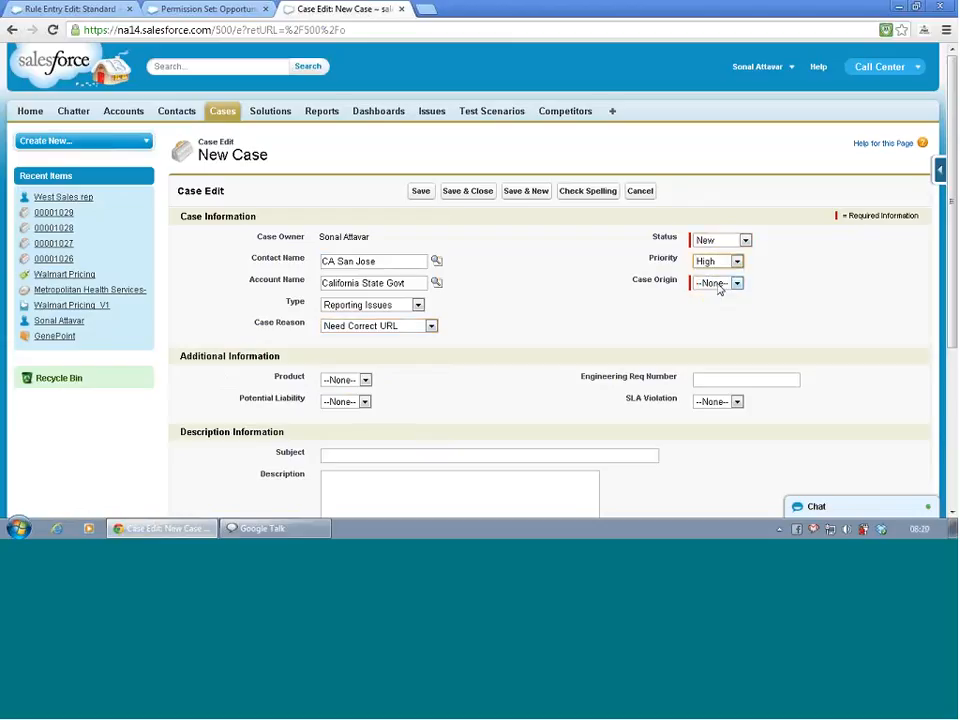
{"action": "left_click", "coordinate": [718, 285]}
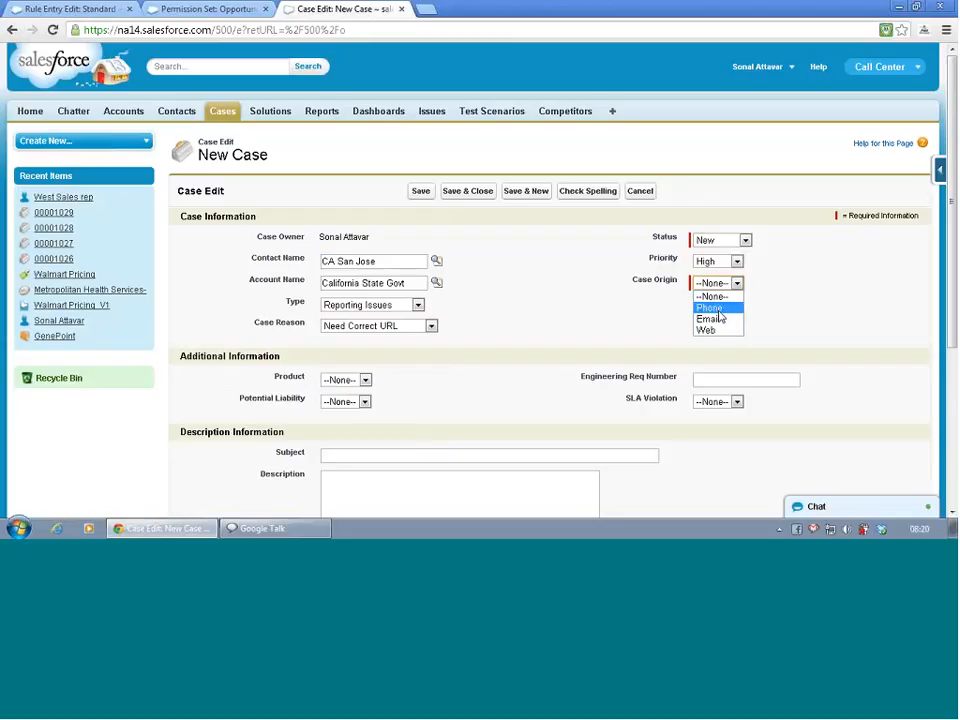
{"action": "left_click", "coordinate": [714, 307]}
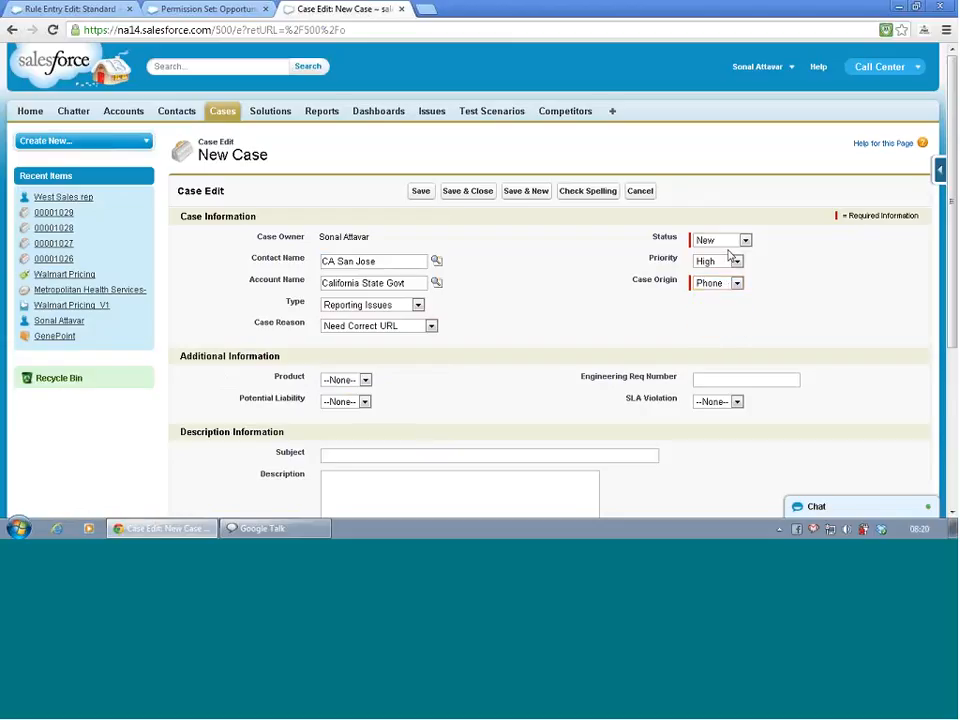
{"action": "left_click", "coordinate": [712, 261]}
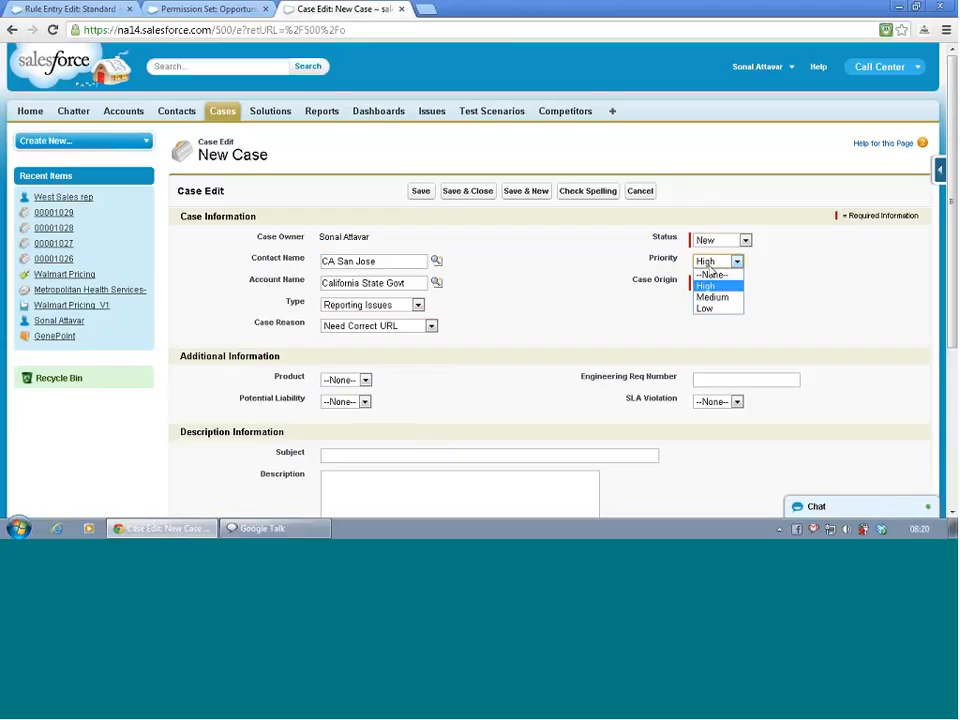
{"action": "left_click", "coordinate": [712, 268]}
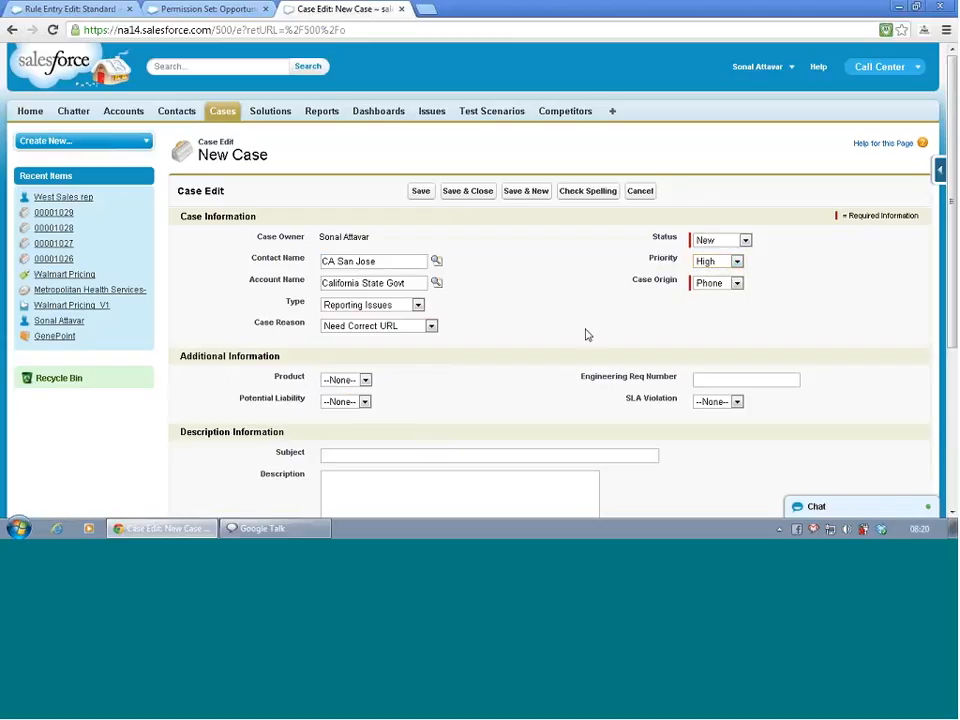
- Set the additional information to product GC3040, potential liability No and SLA violation Yes
{"action": "scroll", "coordinate": [587, 335], "scroll_direction": "down", "scroll_amount": 3}
{"action": "left_click", "coordinate": [347, 207]}
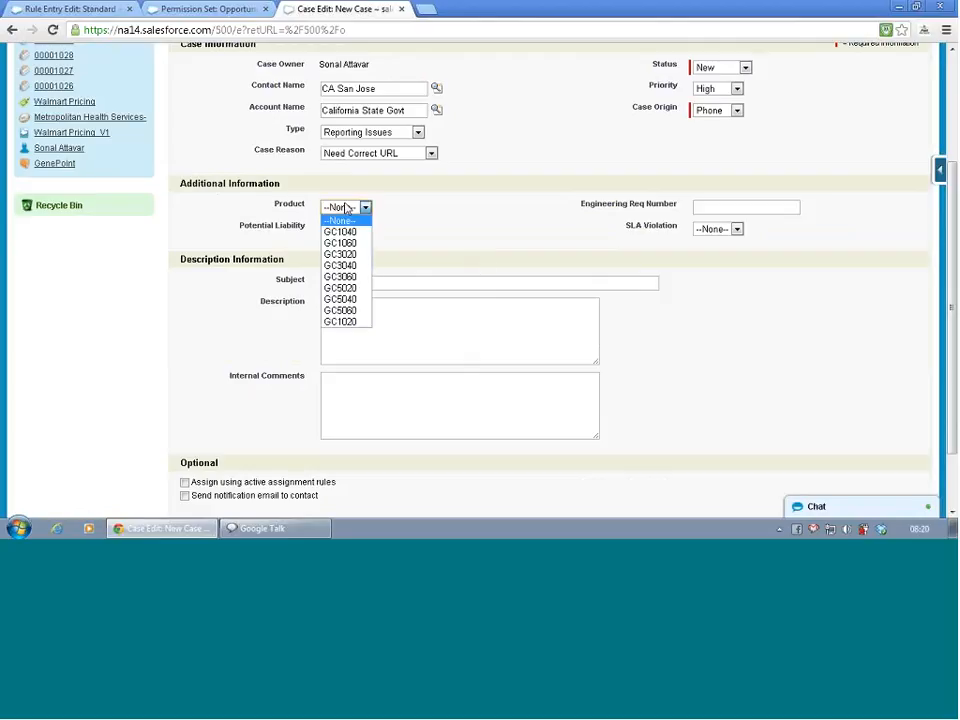
{"action": "left_click", "coordinate": [340, 265]}
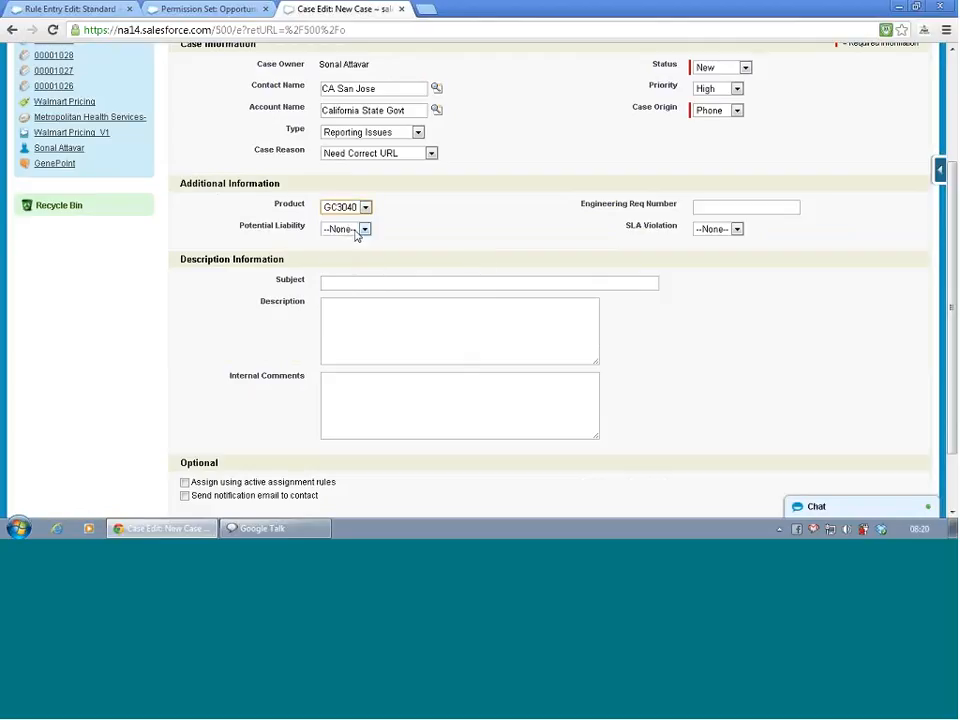
{"action": "left_click", "coordinate": [354, 231]}
{"action": "left_click", "coordinate": [350, 253]}
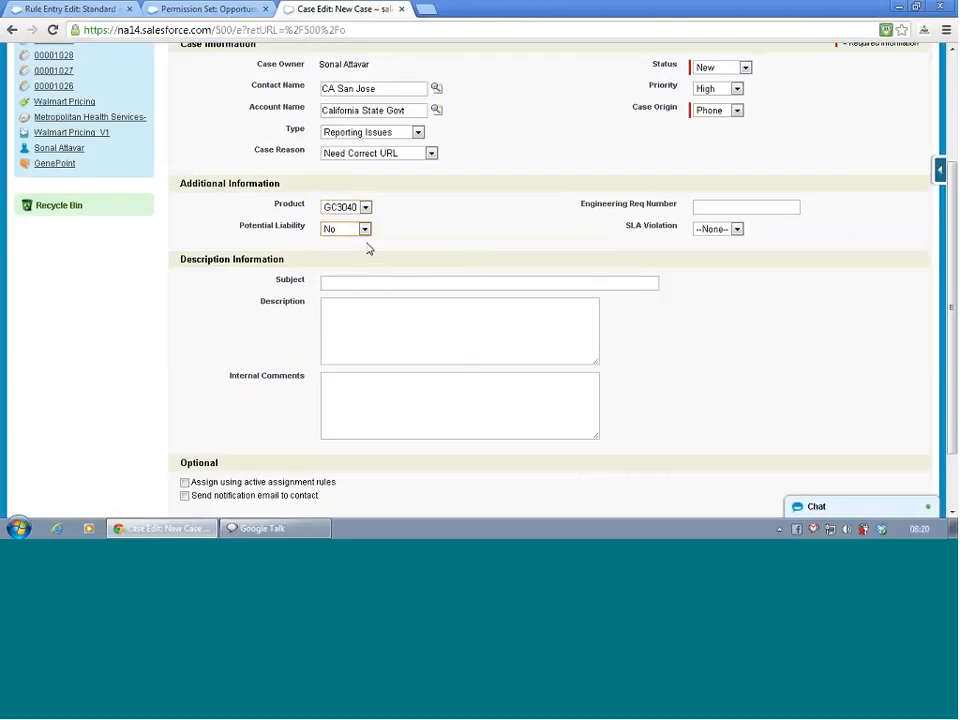
{"action": "left_click", "coordinate": [732, 235]}
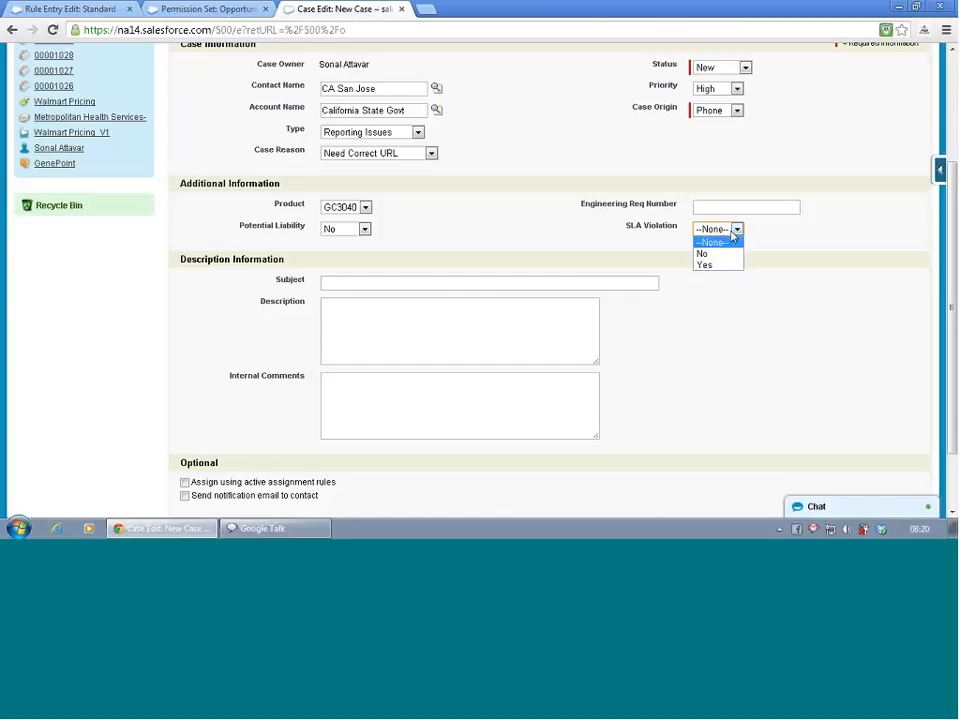
{"action": "left_click", "coordinate": [718, 265]}
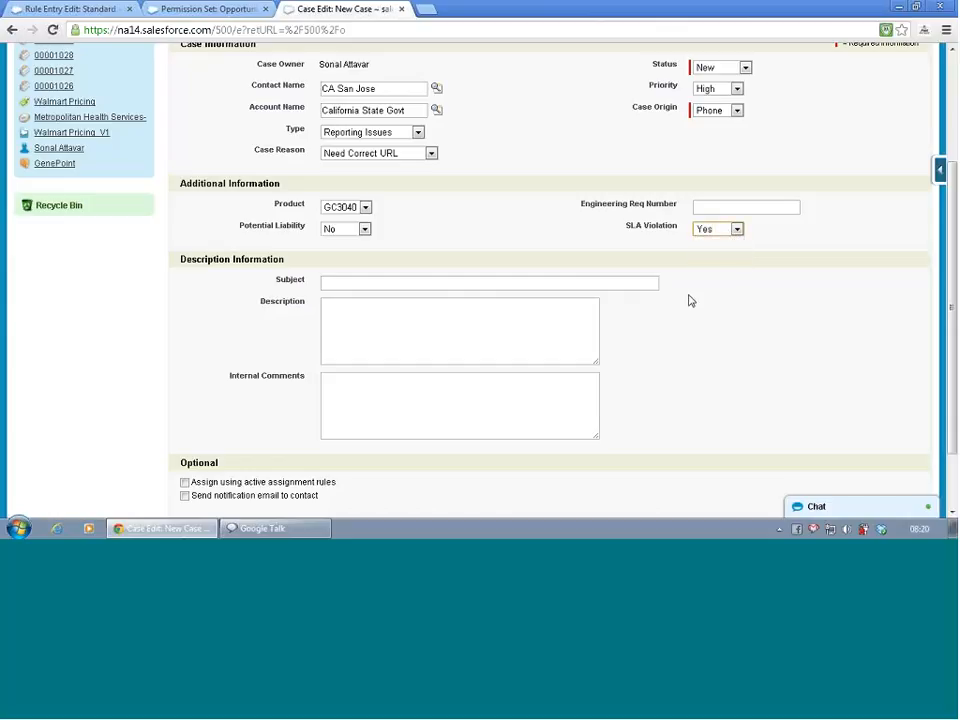
{"action": "left_click", "coordinate": [688, 301]}
- Save the case with the save-and-close option, leaving the subject and description empty
{"action": "left_click", "coordinate": [405, 288]}
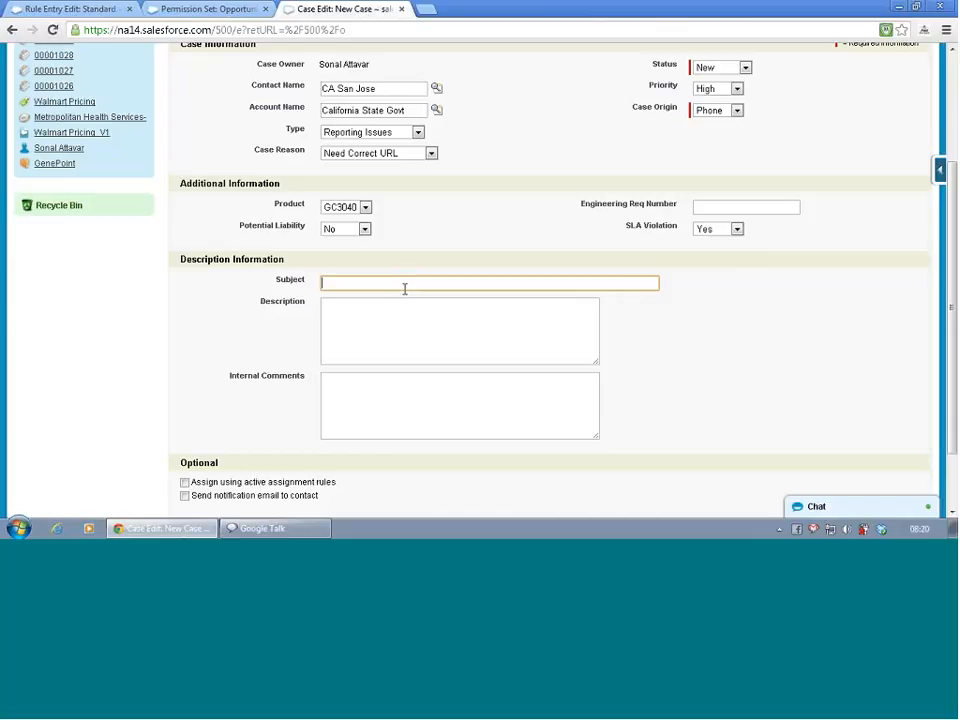
{"action": "scroll", "coordinate": [405, 289], "scroll_direction": "down", "scroll_amount": 2}
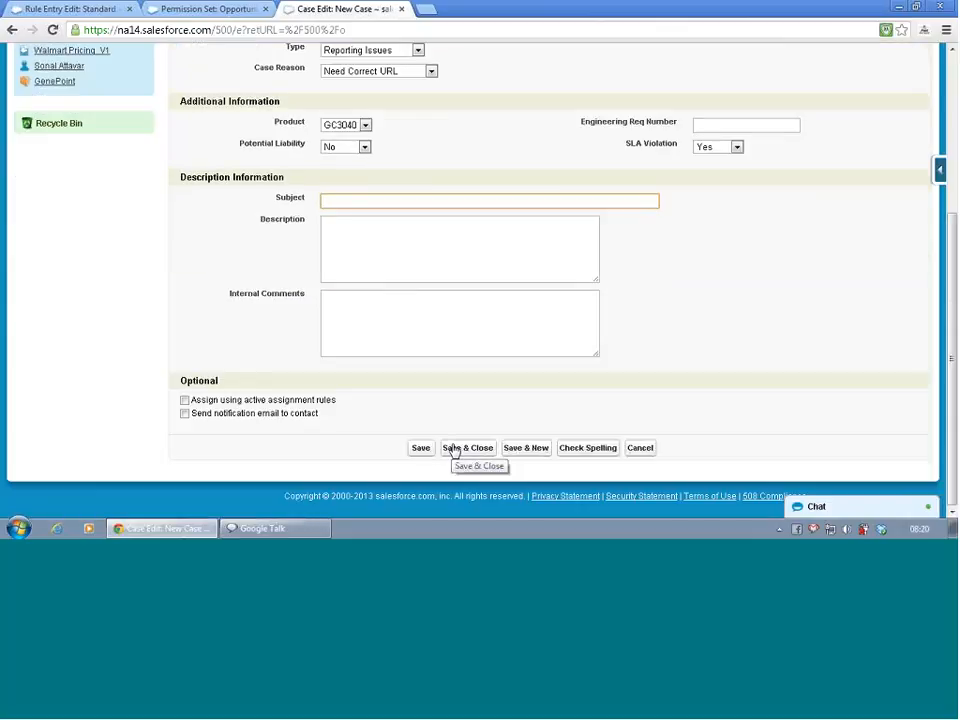
{"action": "left_click", "coordinate": [453, 449]}
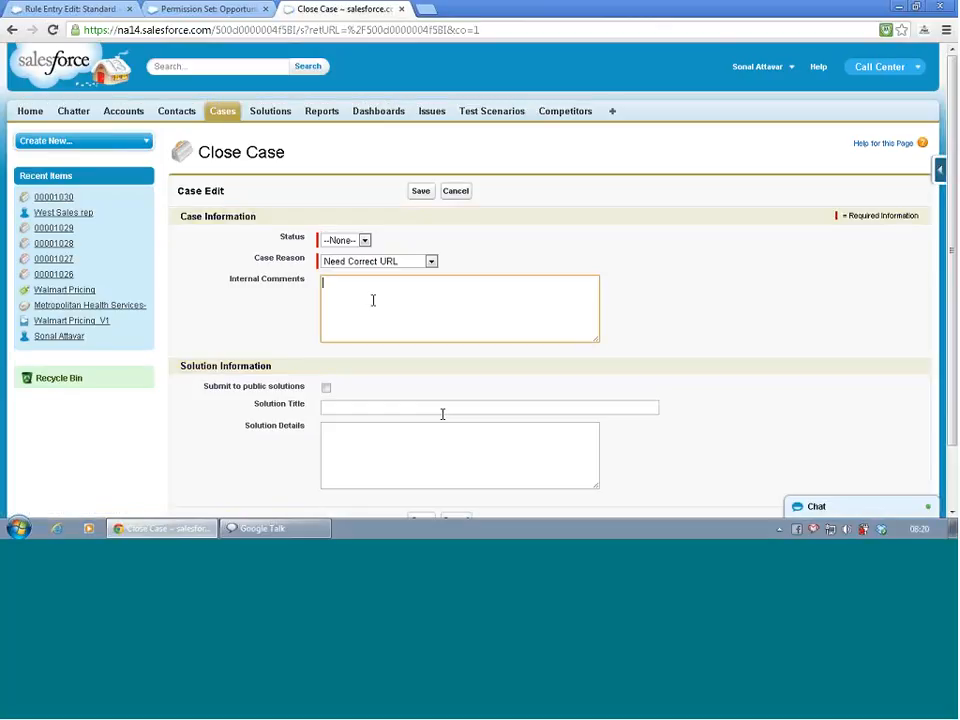
{"action": "left_click", "coordinate": [364, 241]}
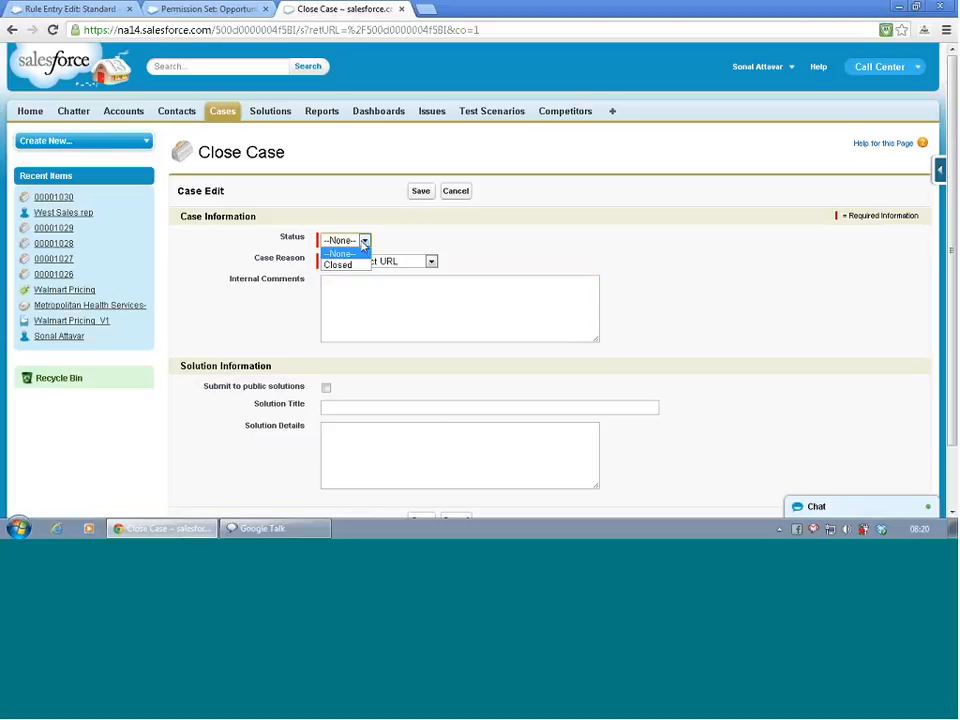
{"action": "left_click", "coordinate": [364, 242]}
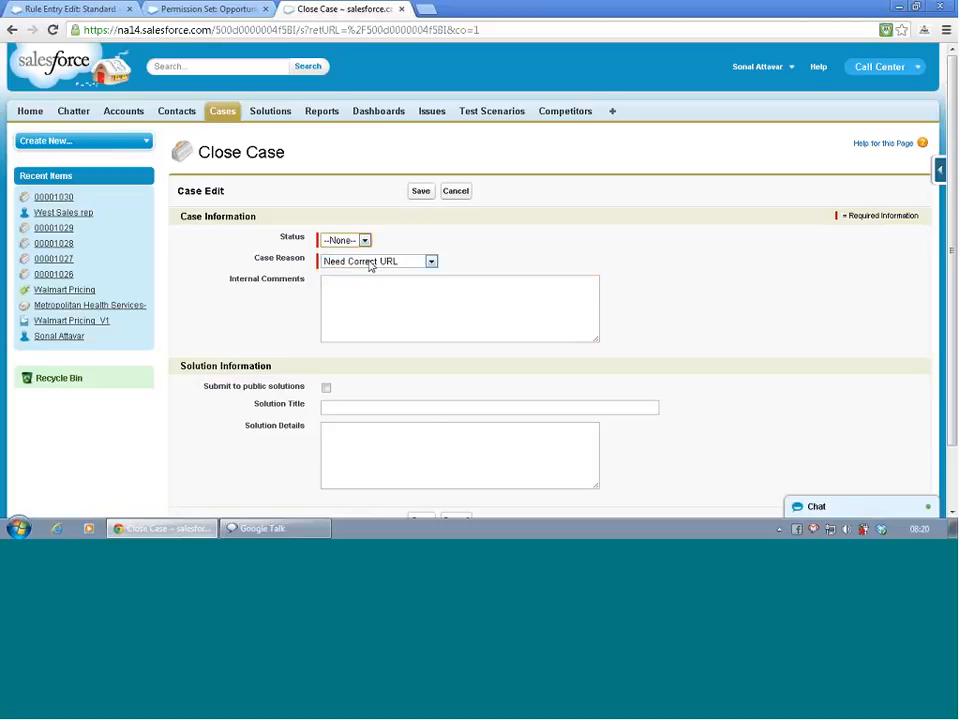
{"action": "scroll", "coordinate": [381, 313], "scroll_direction": "down", "scroll_amount": 1}
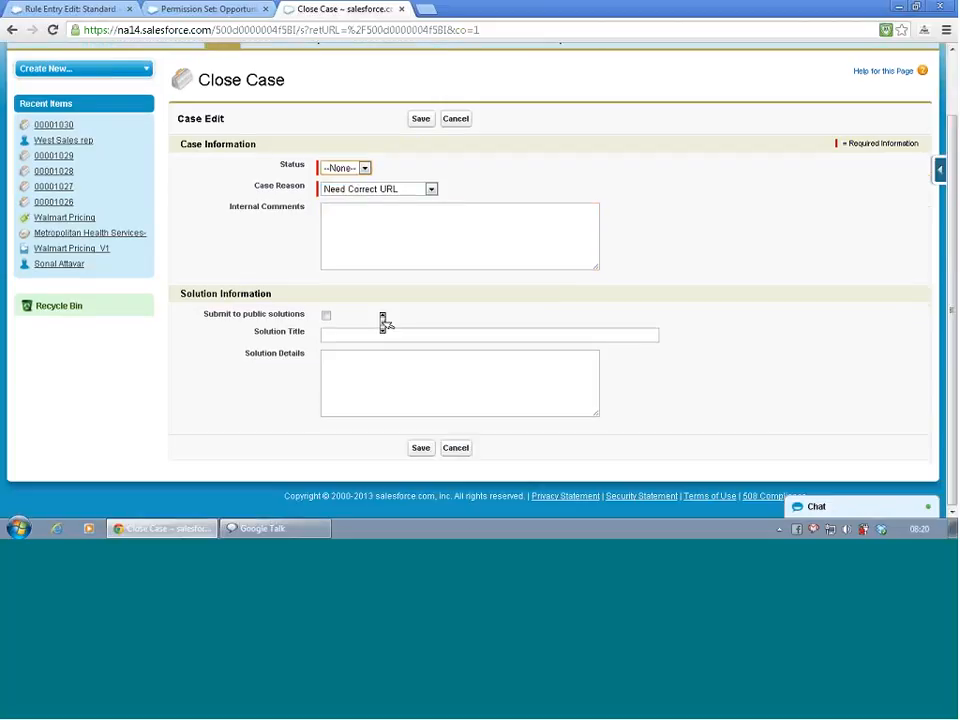
{"action": "left_click", "coordinate": [430, 450]}
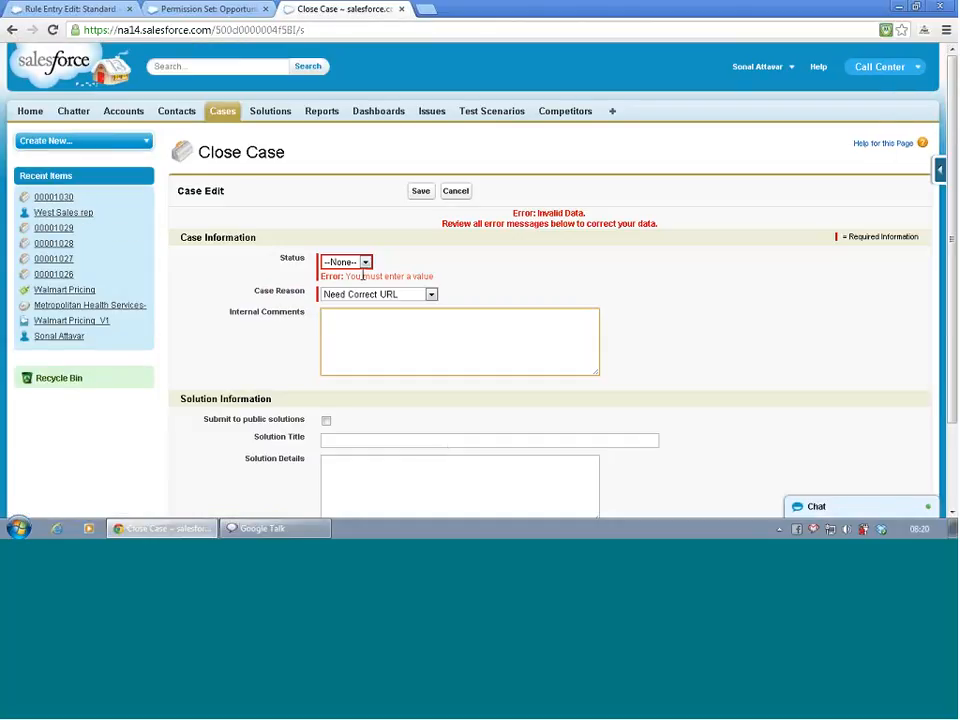
{"action": "left_click", "coordinate": [352, 262]}
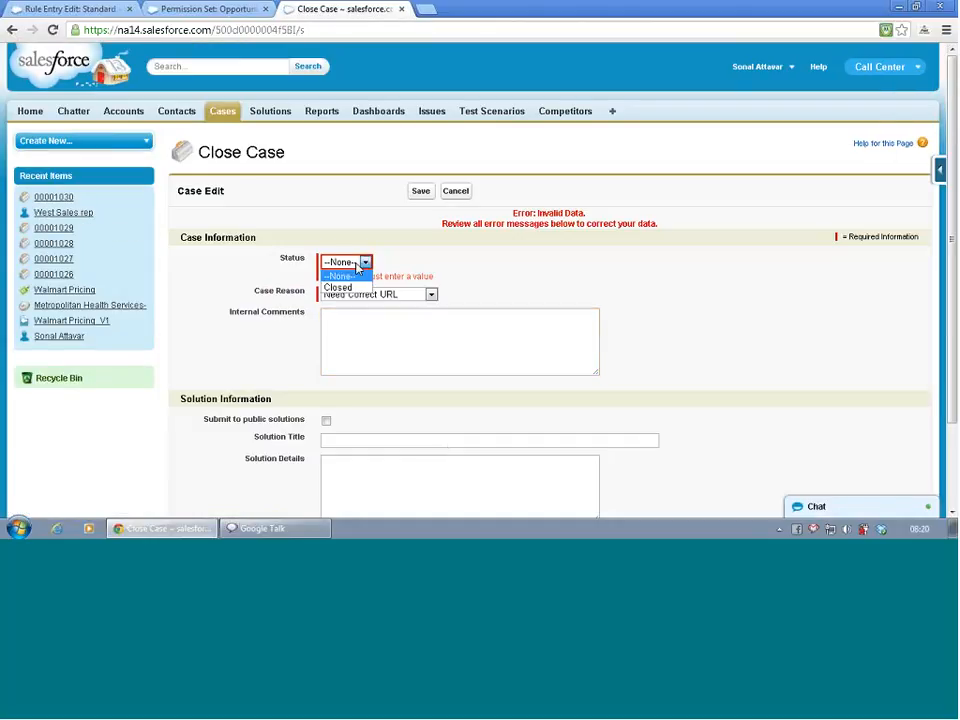
{"action": "left_click", "coordinate": [439, 266]}
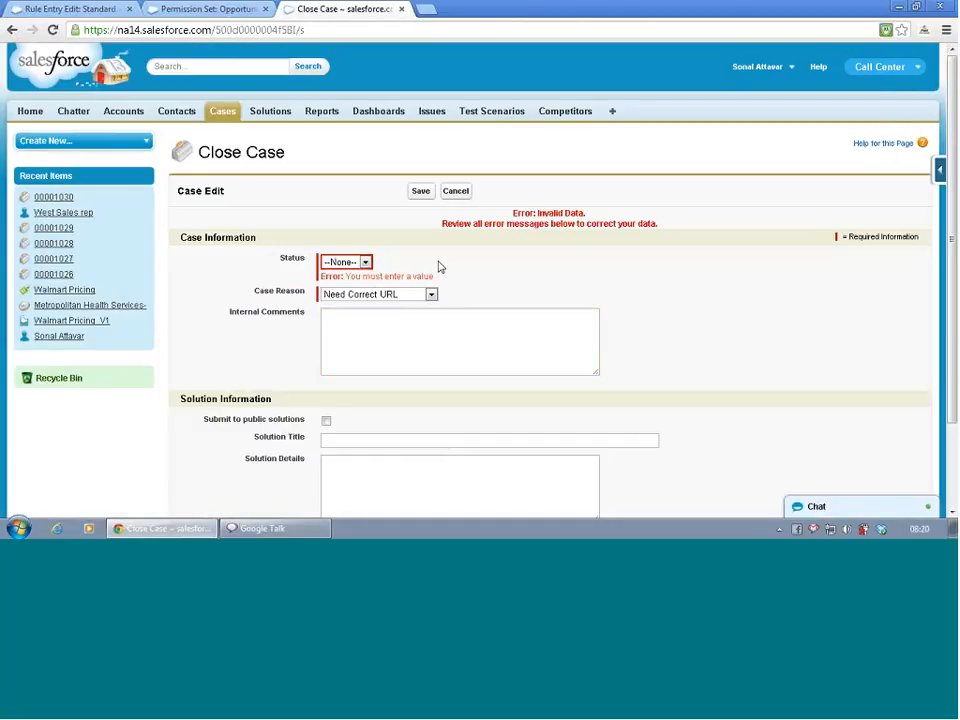
- Cancel closing the case and review the detail page of the newly saved case
{"action": "left_click", "coordinate": [455, 192]}
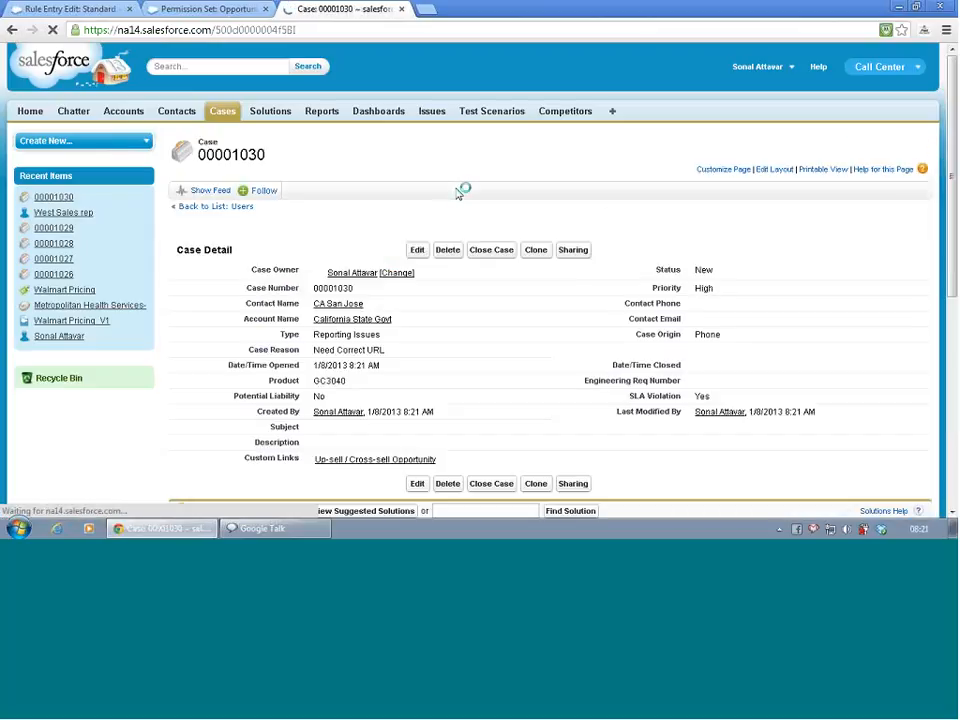
{"action": "scroll", "coordinate": [196, 344], "scroll_direction": "down", "scroll_amount": 4}
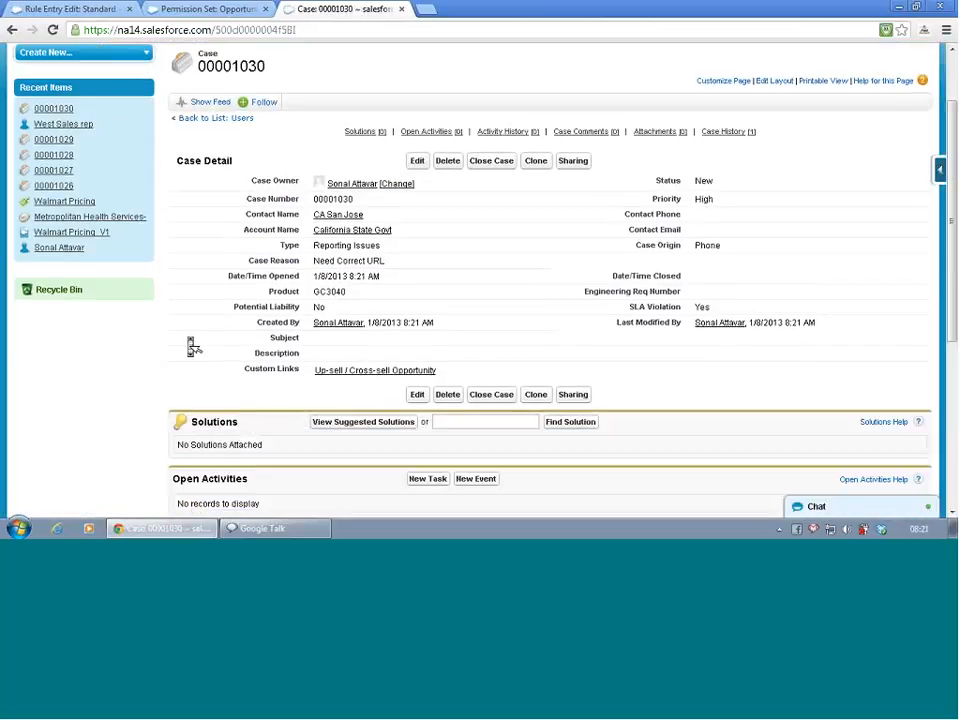
{"action": "scroll", "coordinate": [192, 343], "scroll_direction": "up", "scroll_amount": 4}
{"action": "scroll", "coordinate": [193, 346], "scroll_direction": "down", "scroll_amount": 2}
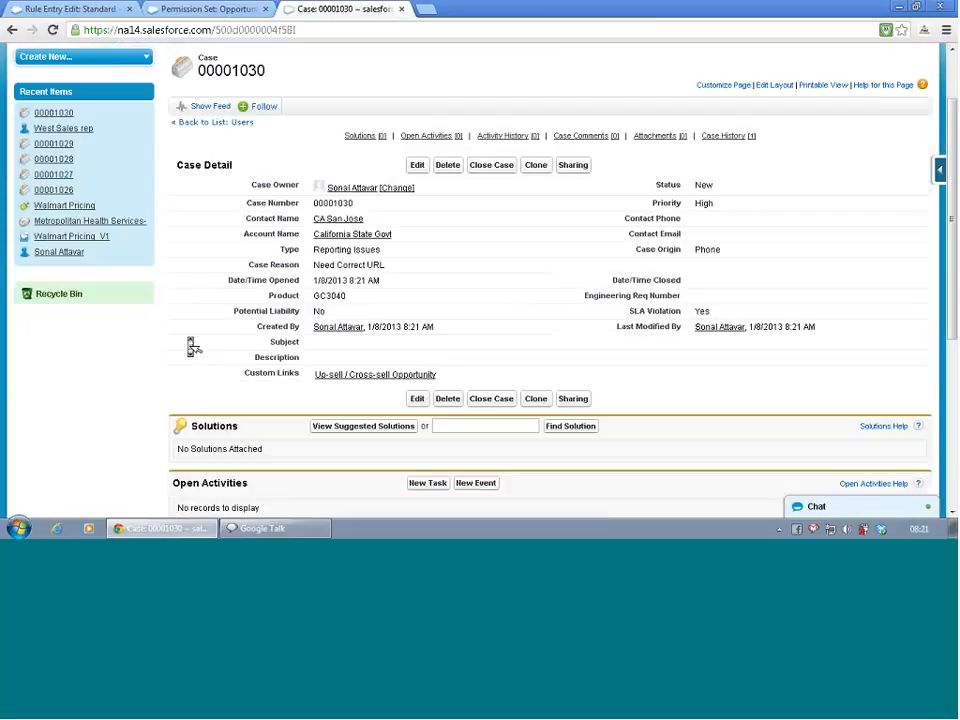
{"action": "scroll", "coordinate": [194, 346], "scroll_direction": "up", "scroll_amount": 2}
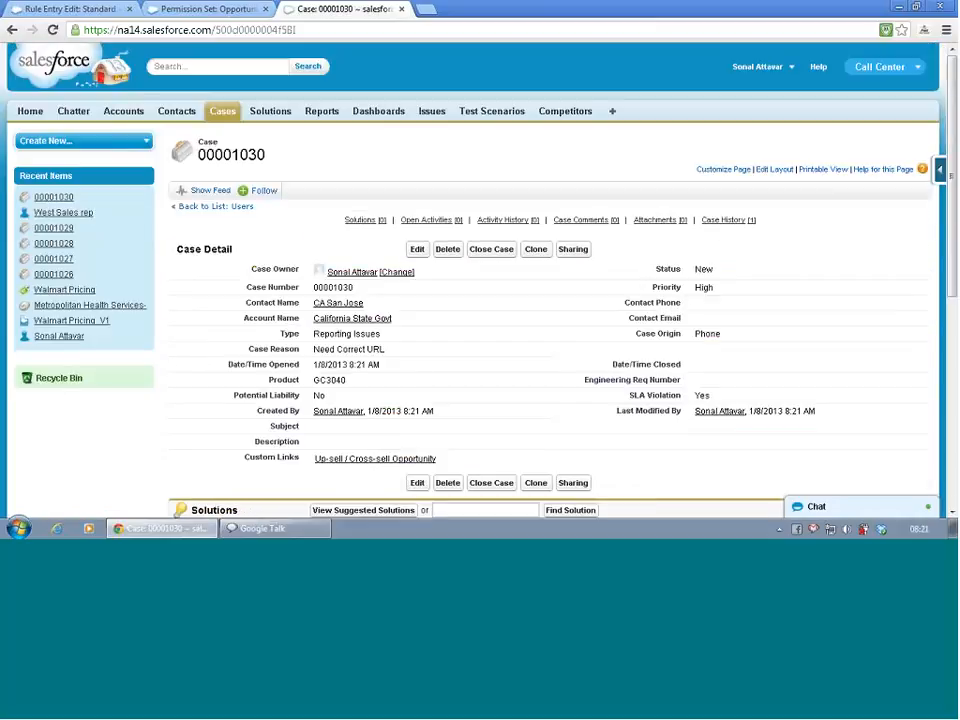
- Open the case page layout for editing and search its available fields for "SL"
{"action": "left_click", "coordinate": [769, 169]}
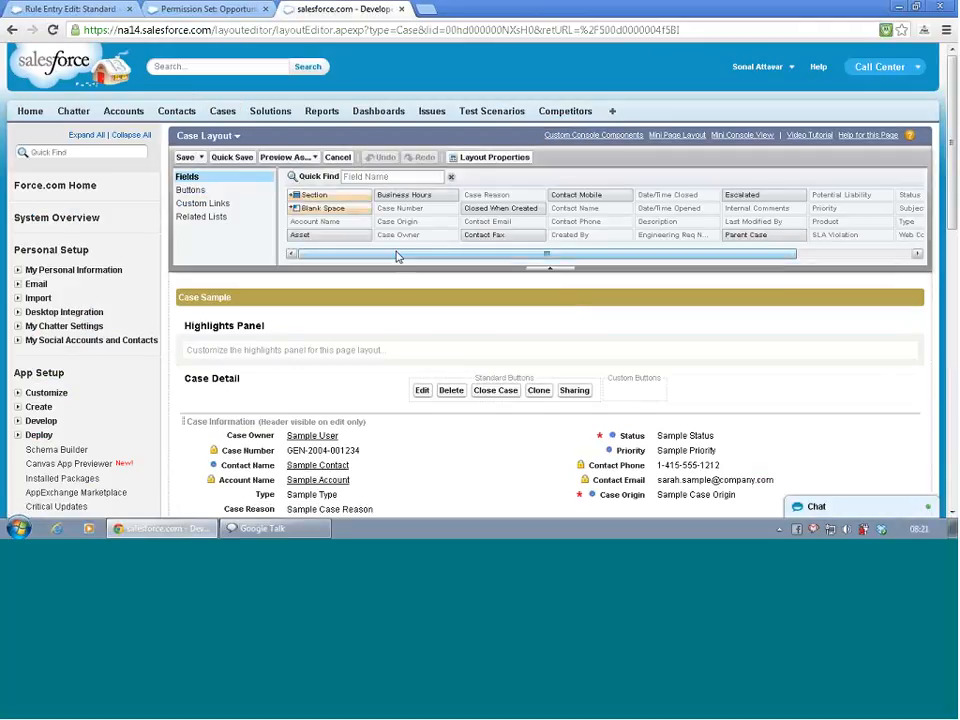
{"action": "left_click", "coordinate": [363, 177]}
{"action": "type", "text": "S"}
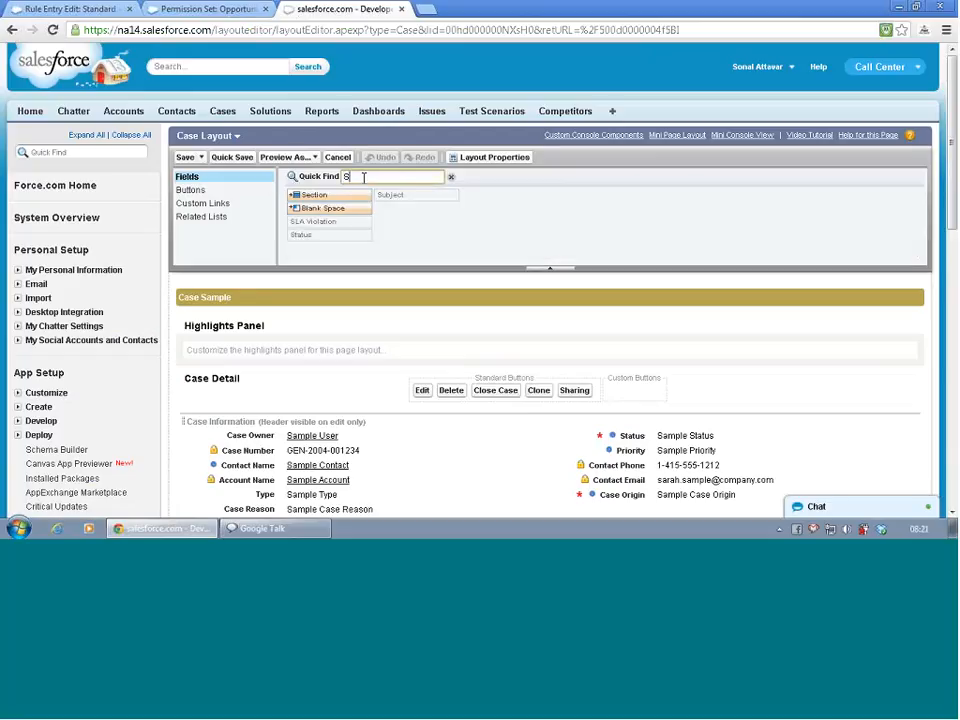
{"action": "type", "text": "L"}
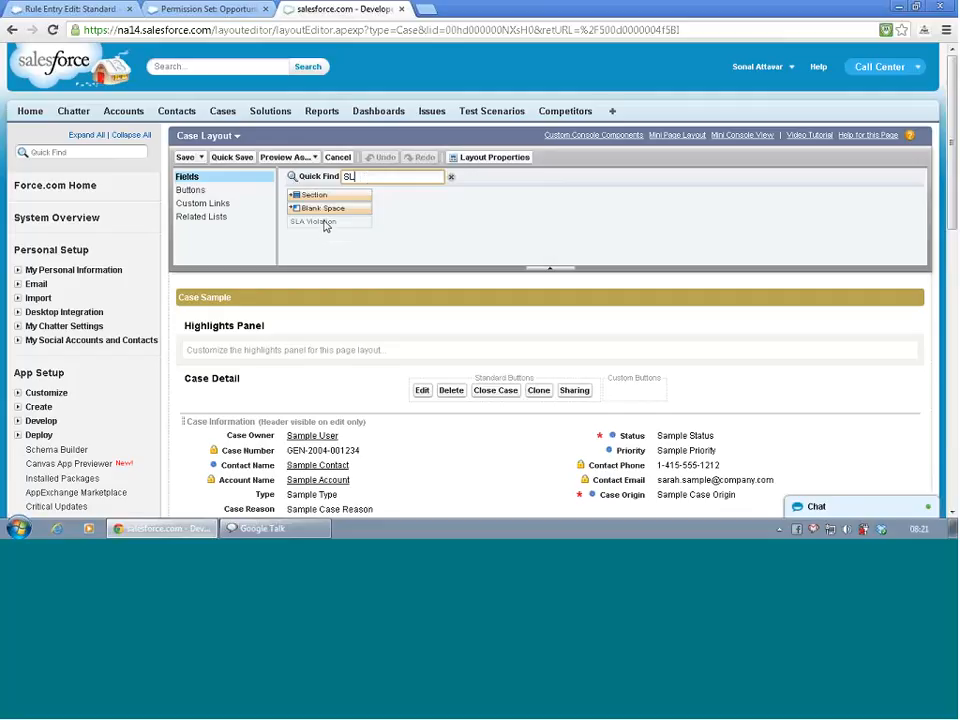
- Try to place the SLA Violation field on the case layout and examine the fields in the layout's sections
{"action": "left_click_drag", "start_coordinate": [324, 226], "coordinate": [390, 297]}
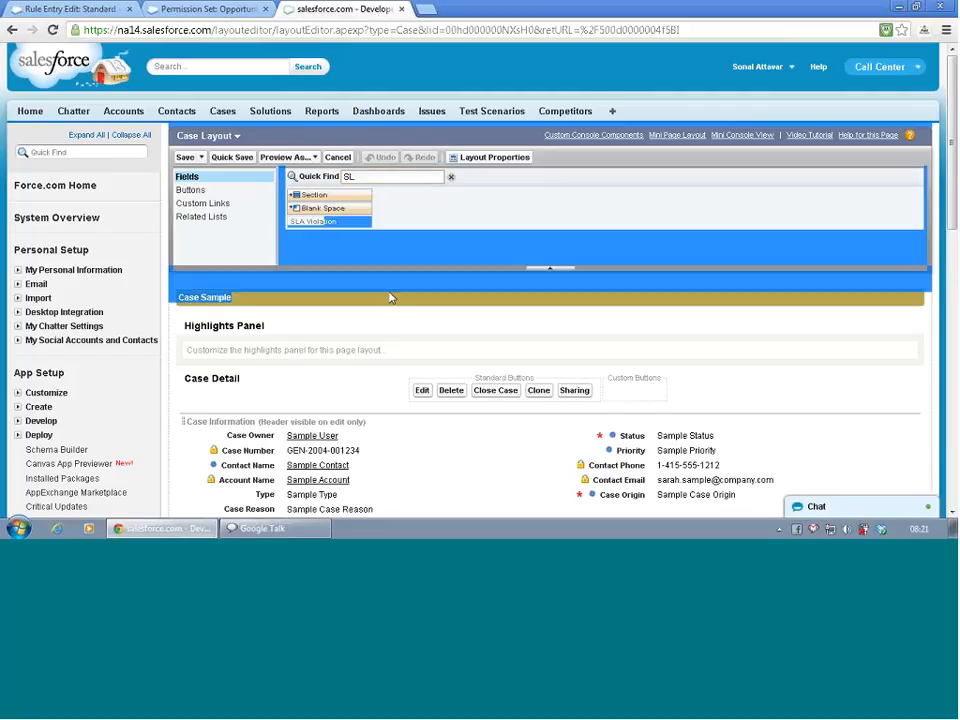
{"action": "left_click", "coordinate": [457, 219]}
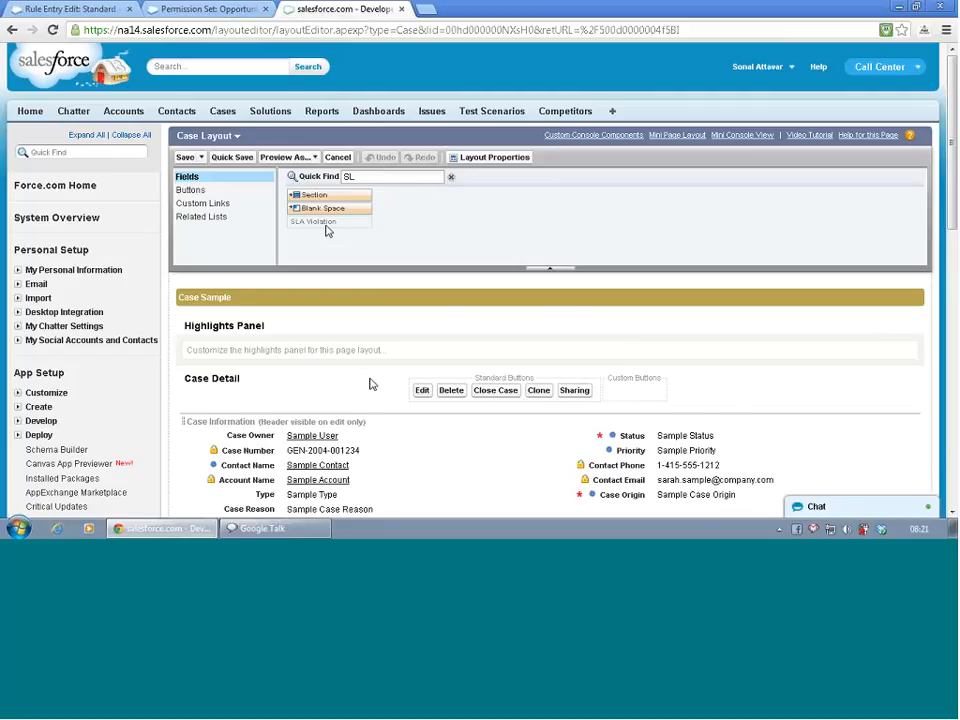
{"action": "scroll", "coordinate": [369, 383], "scroll_direction": "down", "scroll_amount": 3}
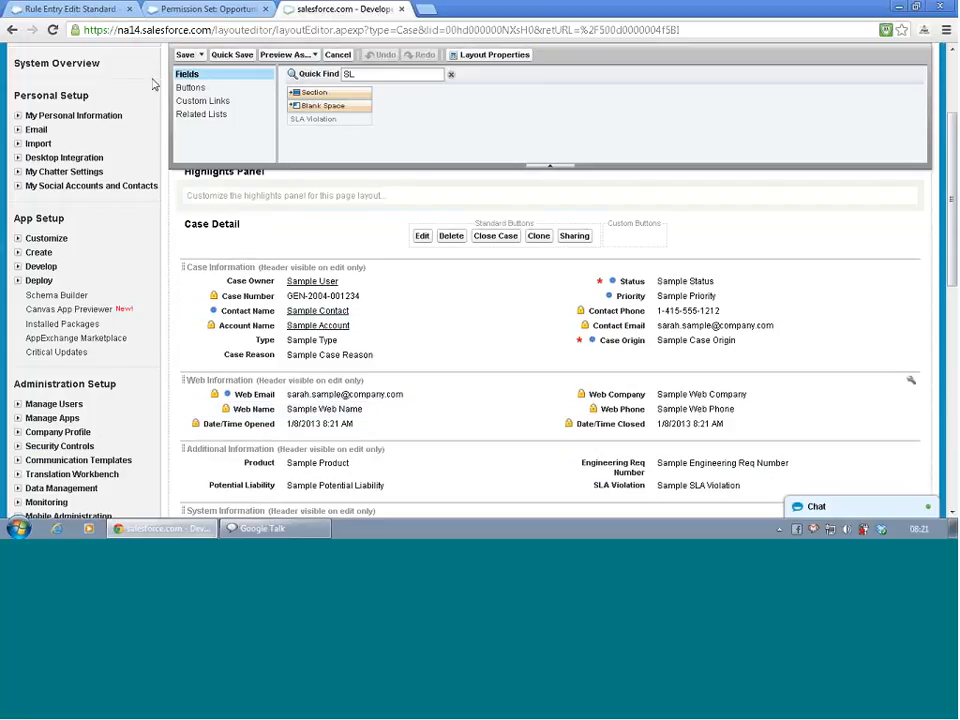
- Check the escalation rule entry and the Cases permission set, and save the case page layout
{"action": "left_click", "coordinate": [70, 9]}
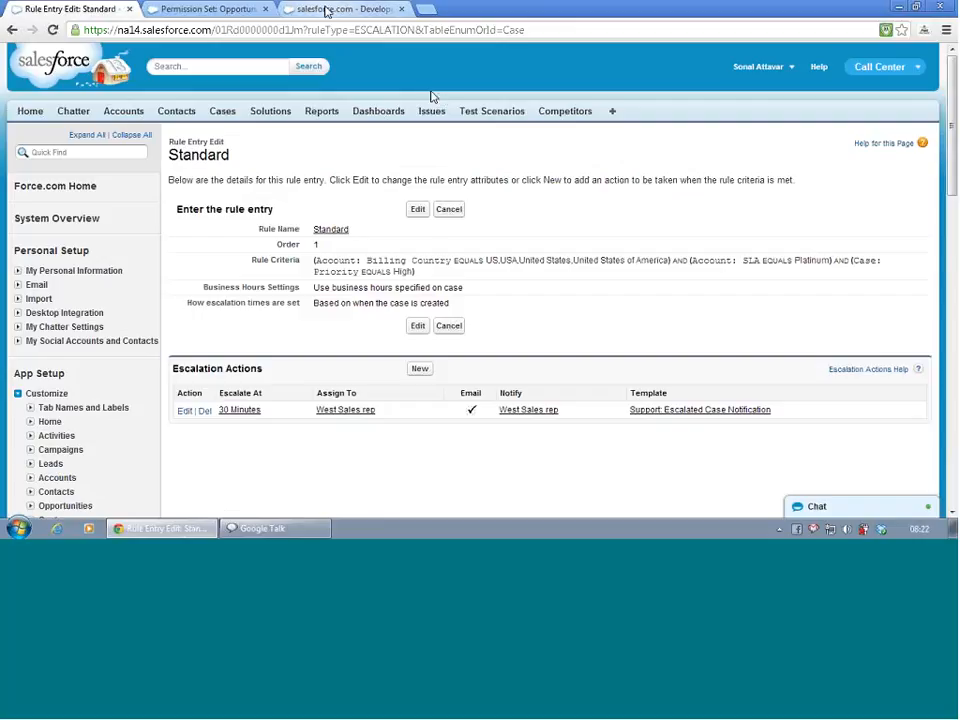
{"action": "left_click", "coordinate": [226, 18]}
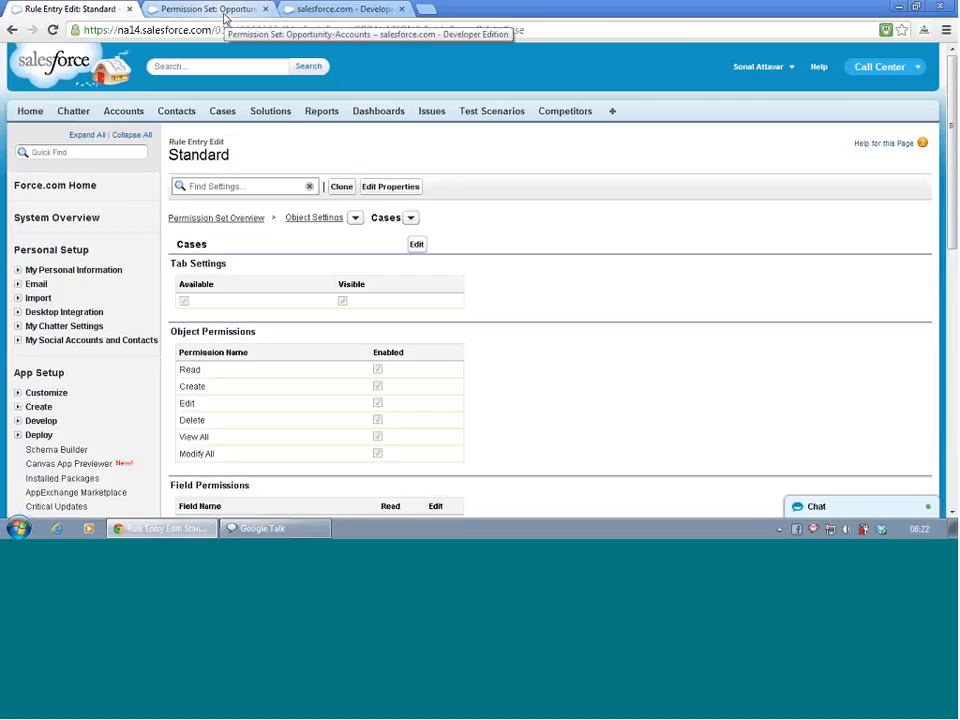
{"action": "left_click", "coordinate": [301, 12]}
{"action": "scroll", "coordinate": [394, 264], "scroll_direction": "up", "scroll_amount": 3}
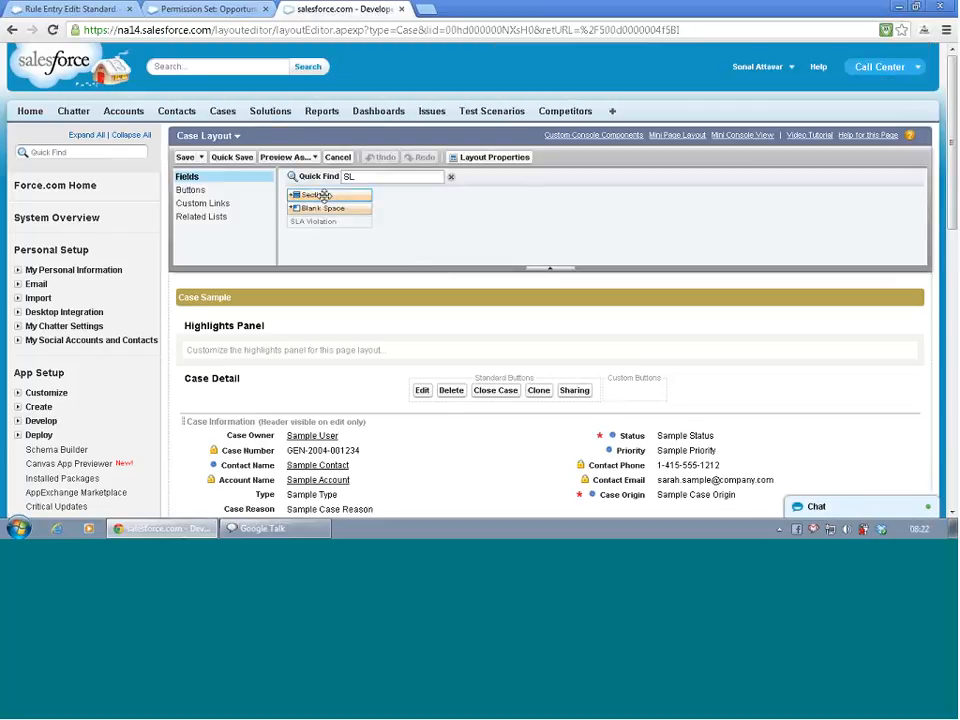
{"action": "left_click", "coordinate": [186, 160]}
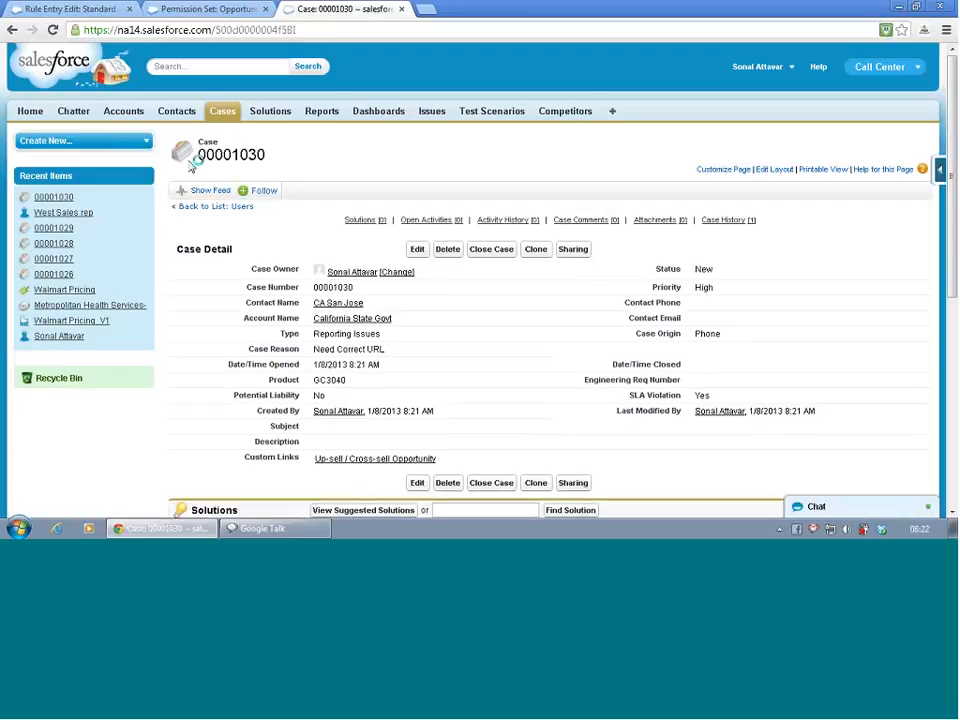
- Open the California State Govt account from the case, set its SLA to Platinum and save the account
{"action": "scroll", "coordinate": [268, 386], "scroll_direction": "down", "scroll_amount": 5}
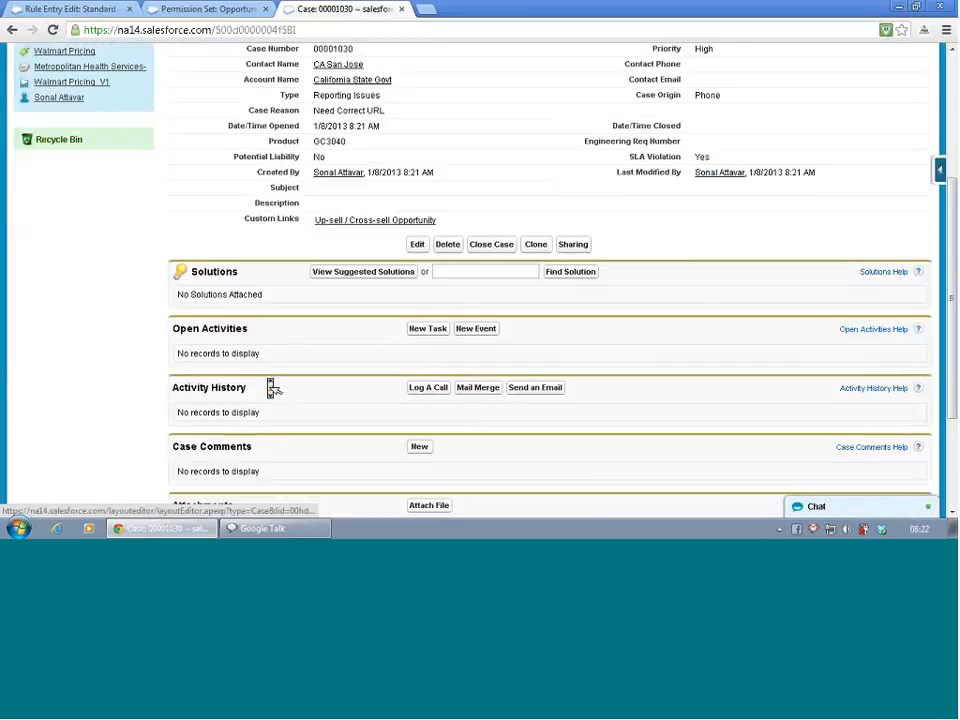
{"action": "scroll", "coordinate": [270, 385], "scroll_direction": "up", "scroll_amount": 5}
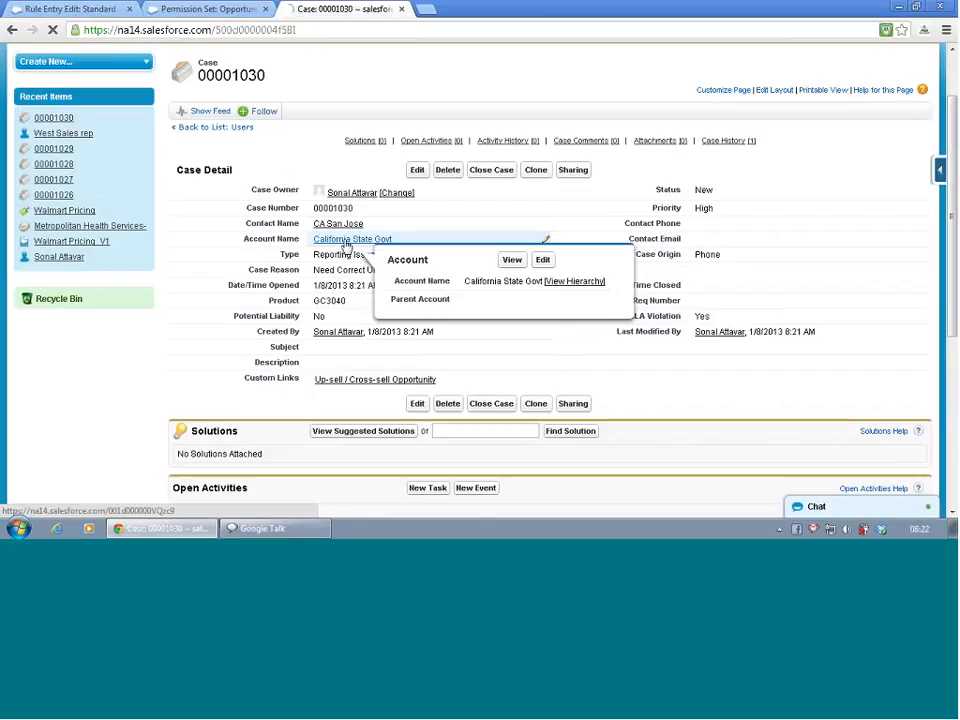
{"action": "left_click", "coordinate": [347, 241]}
{"action": "scroll", "coordinate": [346, 246], "scroll_direction": "down", "scroll_amount": 1}
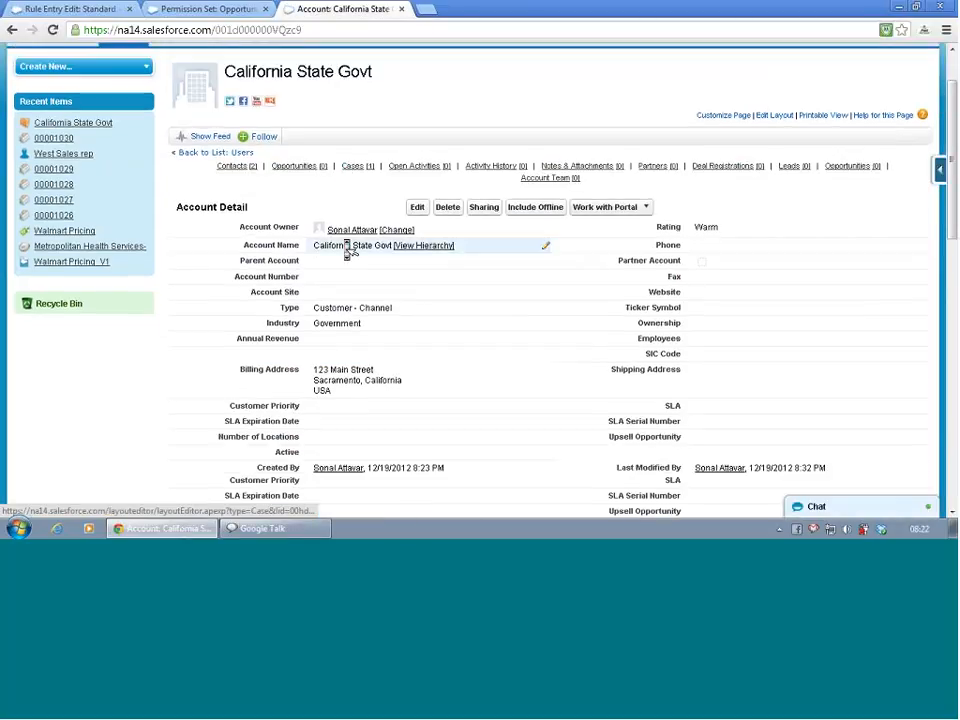
{"action": "scroll", "coordinate": [348, 252], "scroll_direction": "down", "scroll_amount": 1}
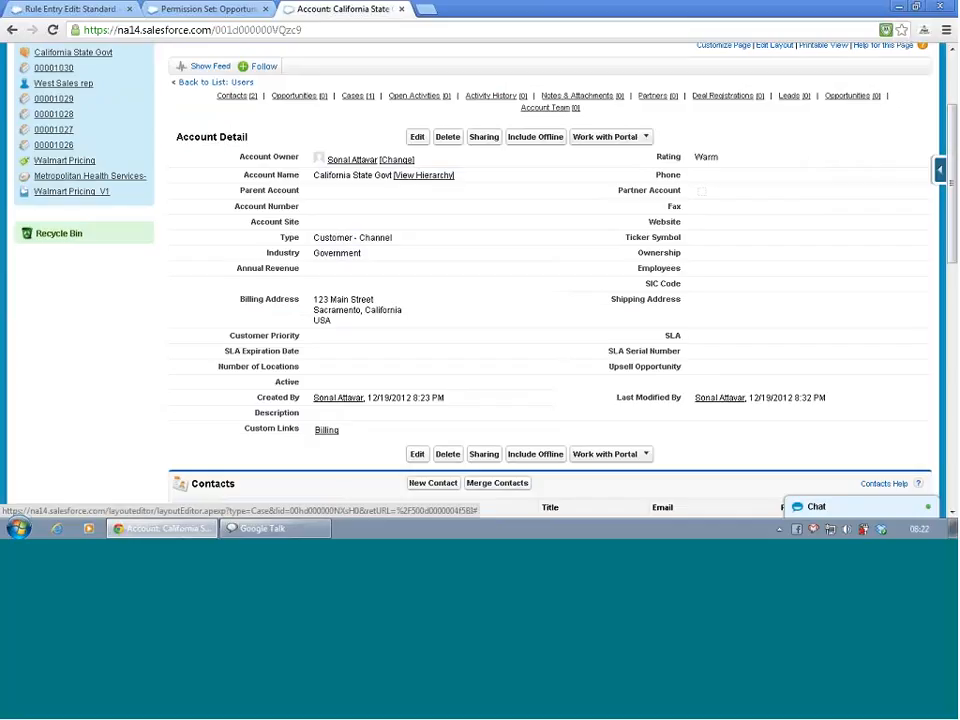
{"action": "double_click", "coordinate": [700, 344]}
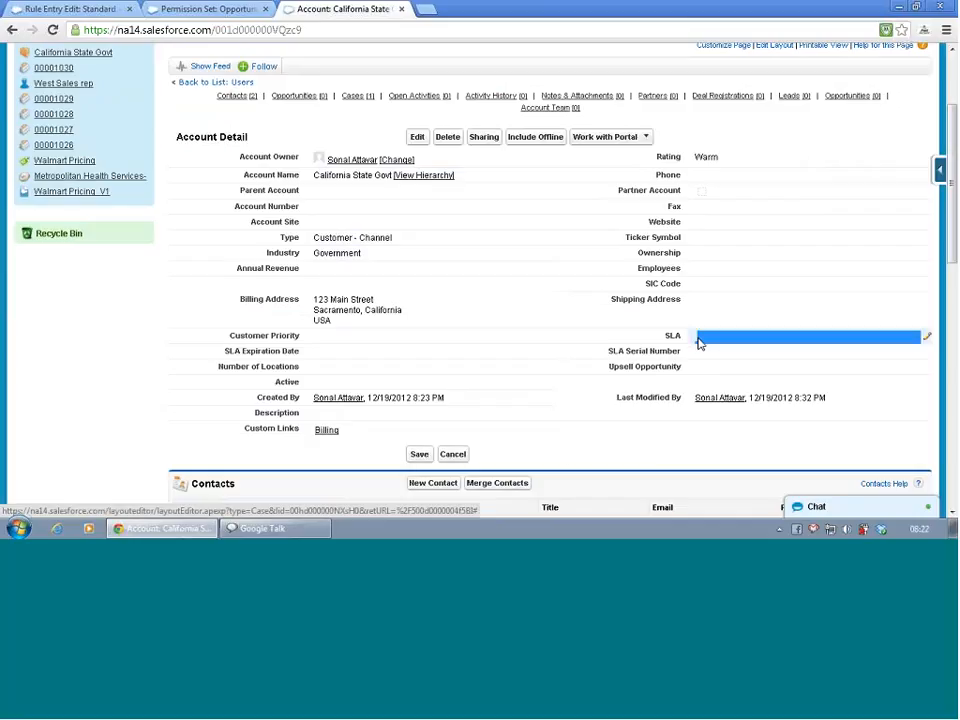
{"action": "left_click", "coordinate": [744, 340]}
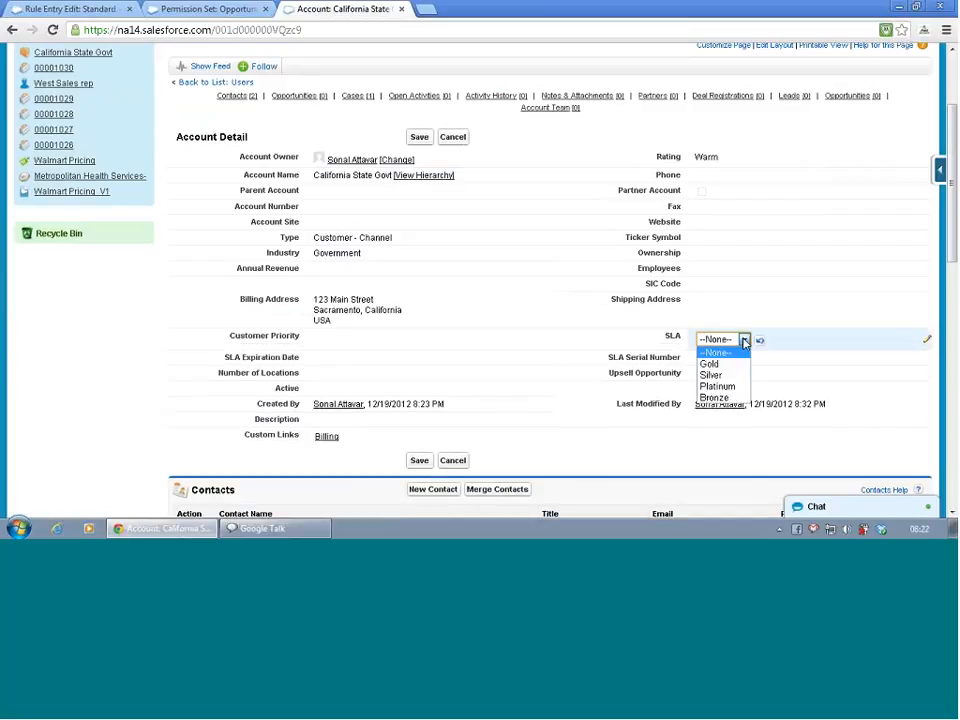
{"action": "left_click", "coordinate": [730, 386]}
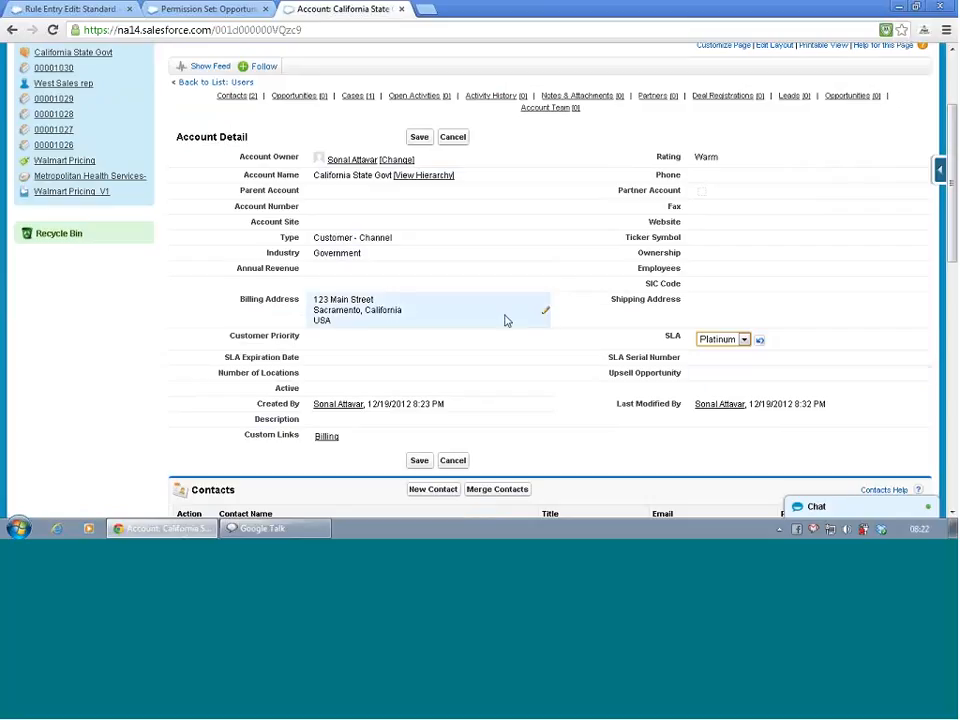
{"action": "left_click", "coordinate": [424, 139]}
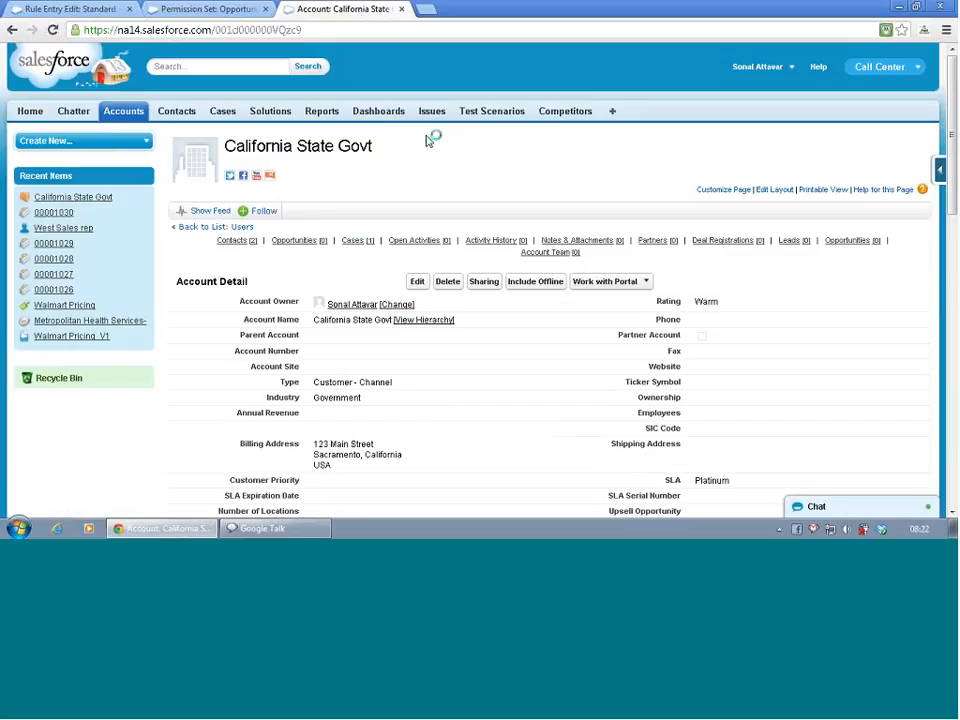
- Reload the California State Govt account, open its high-priority case from the related cases and review the case details
{"action": "left_click", "coordinate": [90, 200]}
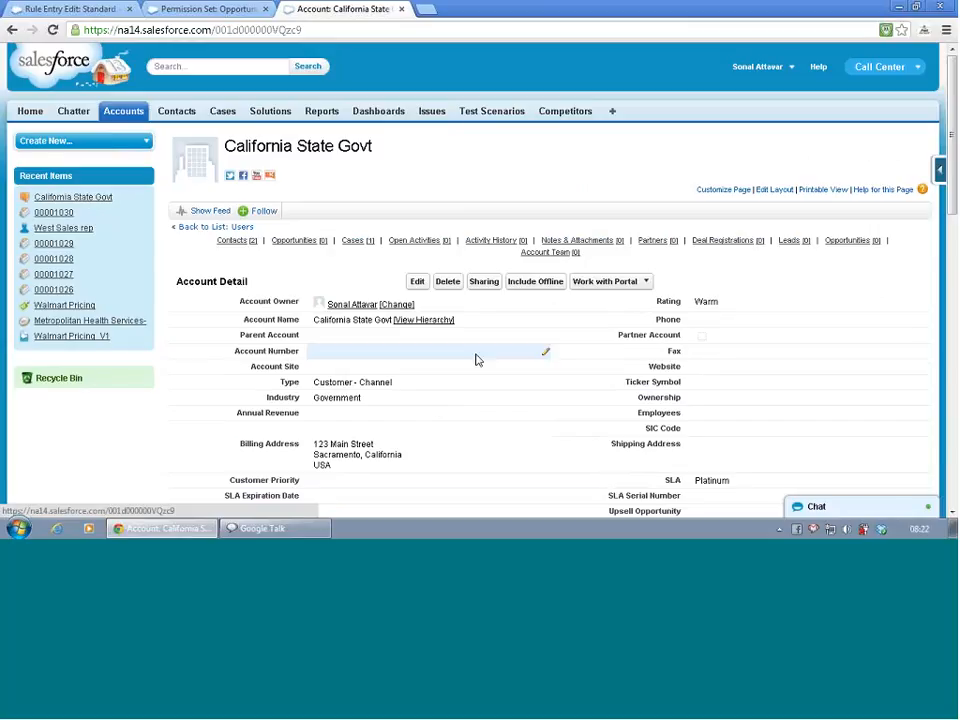
{"action": "scroll", "coordinate": [476, 360], "scroll_direction": "down", "scroll_amount": 1}
{"action": "scroll", "coordinate": [479, 364], "scroll_direction": "up", "scroll_amount": 1}
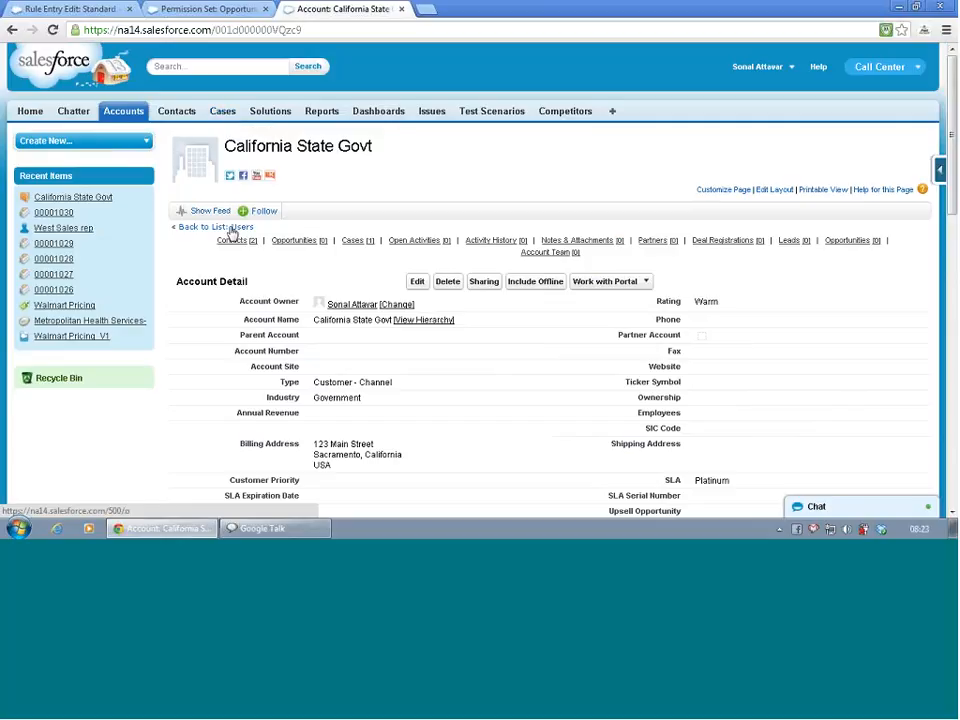
{"action": "scroll", "coordinate": [231, 233], "scroll_direction": "down", "scroll_amount": 6}
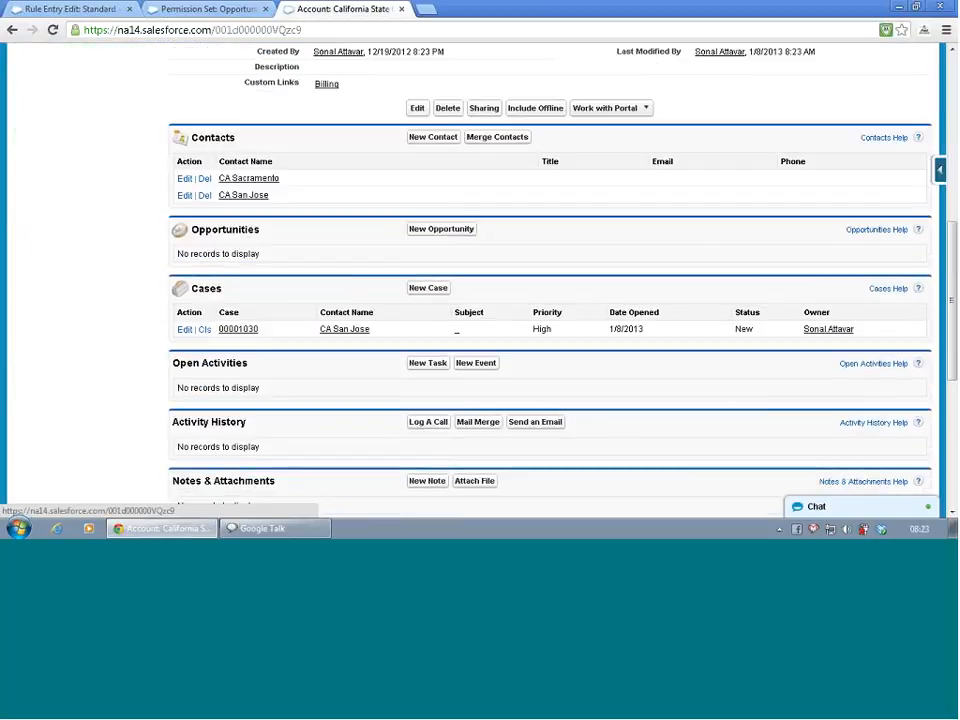
{"action": "left_click", "coordinate": [237, 331]}
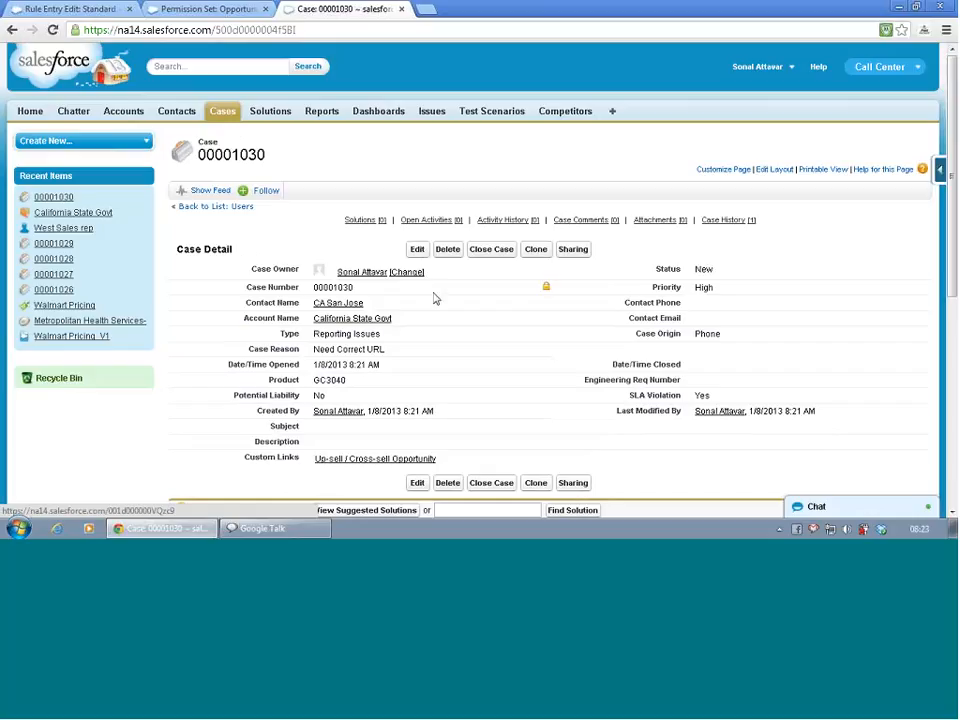
{"action": "scroll", "coordinate": [435, 300], "scroll_direction": "down", "scroll_amount": 1}
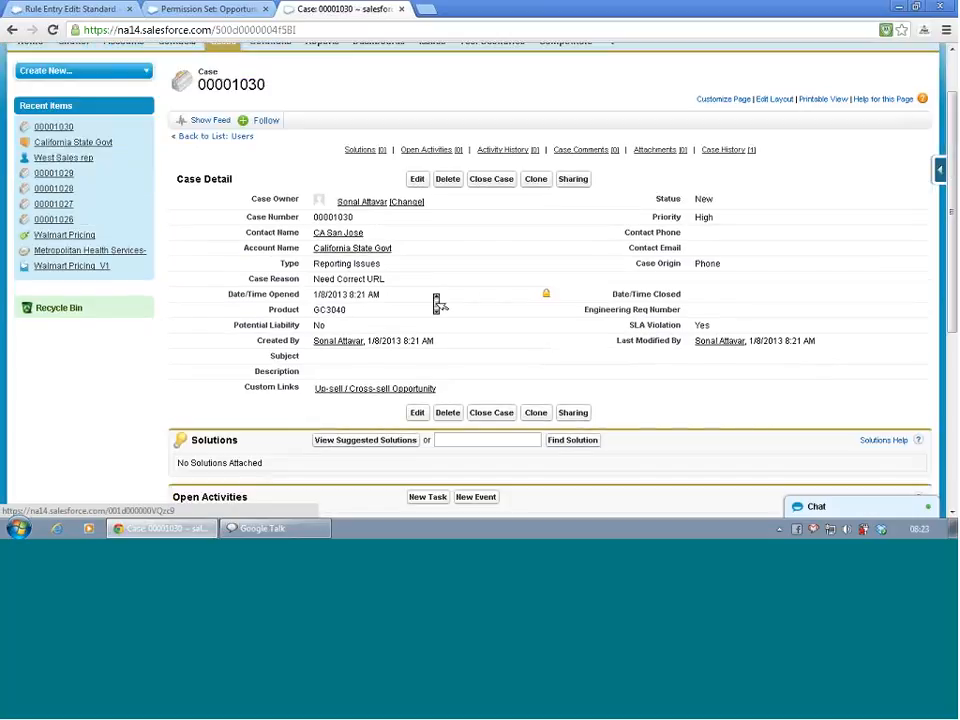
{"action": "scroll", "coordinate": [437, 303], "scroll_direction": "down", "scroll_amount": 2}
{"action": "scroll", "coordinate": [437, 303], "scroll_direction": "up", "scroll_amount": 2}
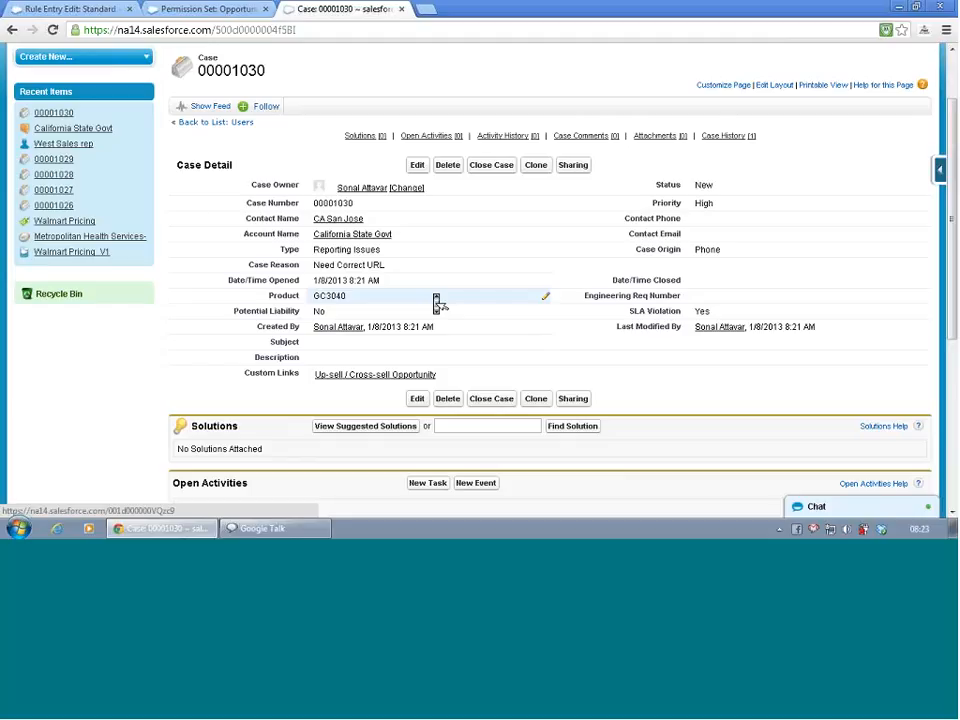
{"action": "scroll", "coordinate": [436, 303], "scroll_direction": "up", "scroll_amount": 2}
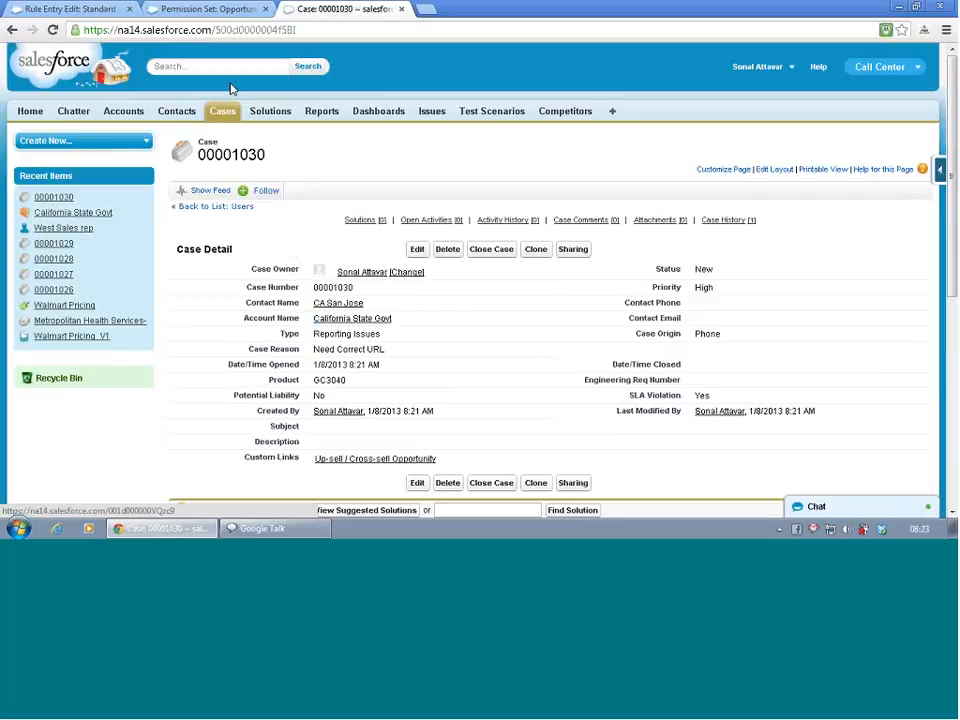
- Recheck the escalation rule entry and open the Case Escalations monitoring page in Setup
{"action": "left_click", "coordinate": [118, 9]}
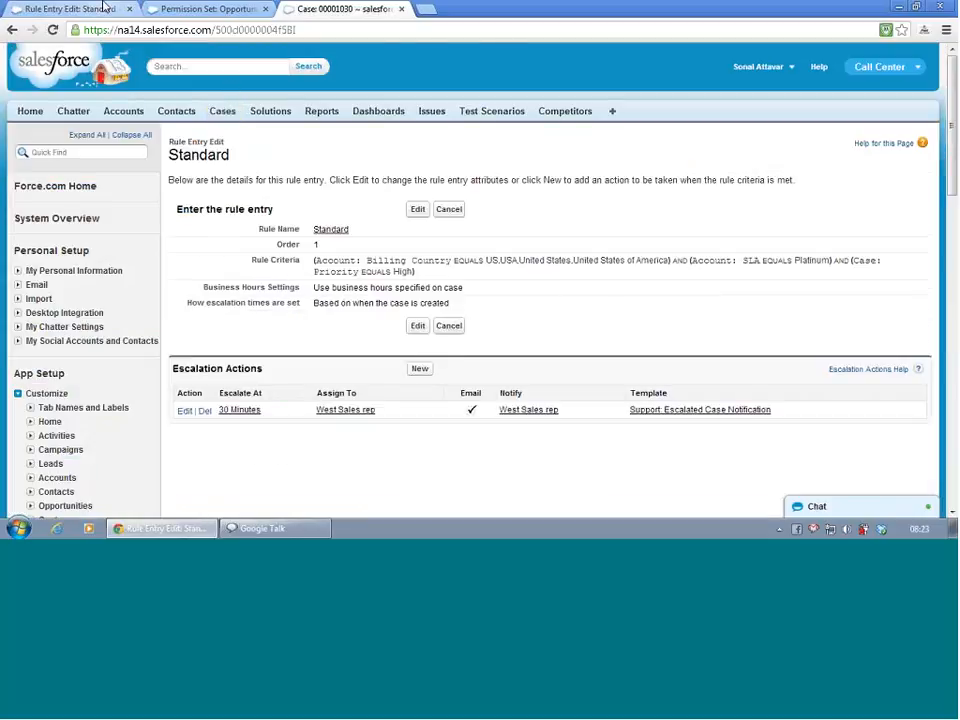
{"action": "left_click", "coordinate": [157, 10]}
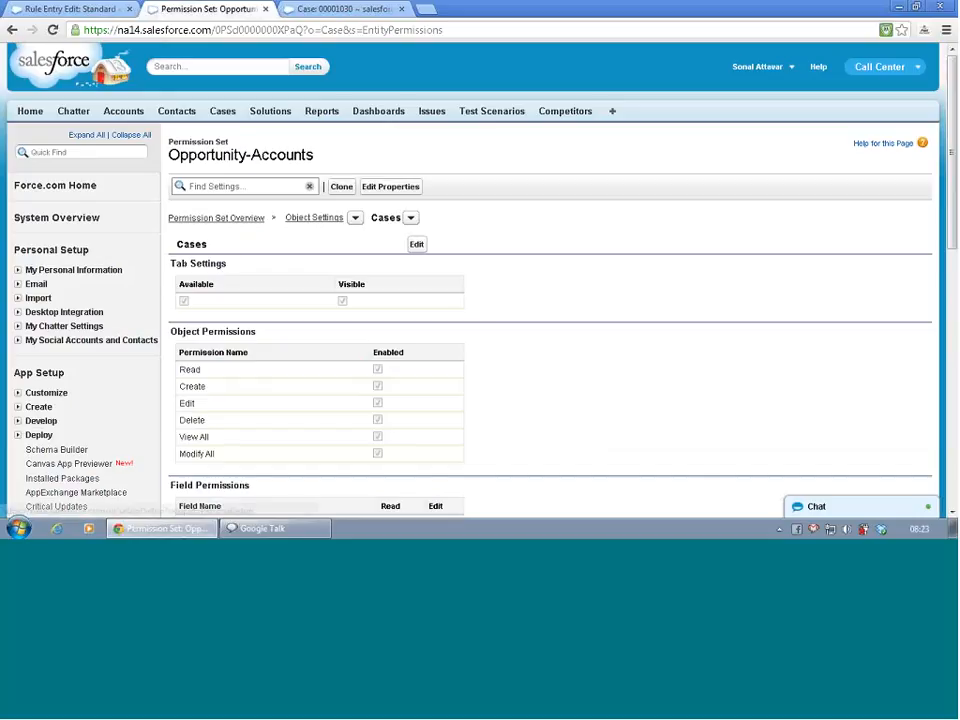
{"action": "scroll", "coordinate": [40, 255], "scroll_direction": "down", "scroll_amount": 6}
{"action": "scroll", "coordinate": [41, 252], "scroll_direction": "up", "scroll_amount": 1}
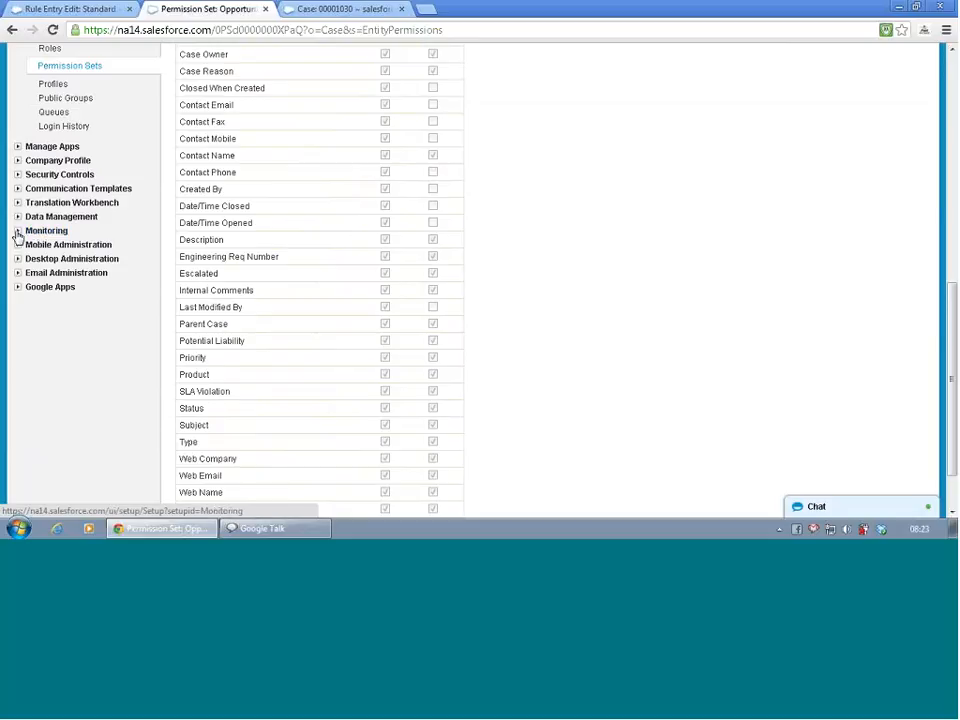
{"action": "left_click", "coordinate": [17, 232]}
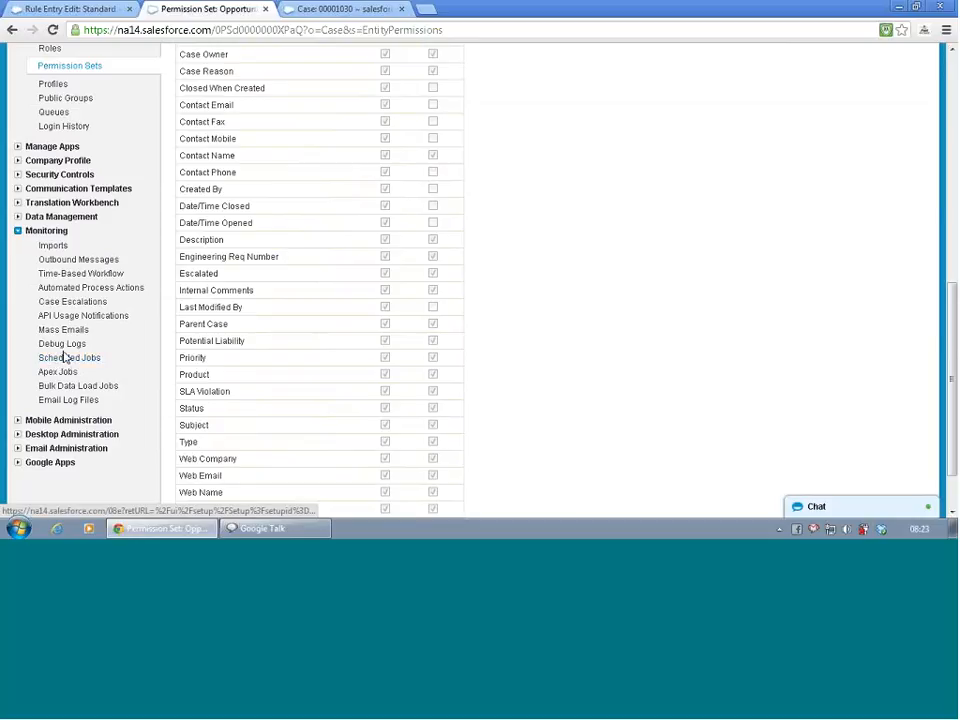
{"action": "left_click", "coordinate": [64, 303]}
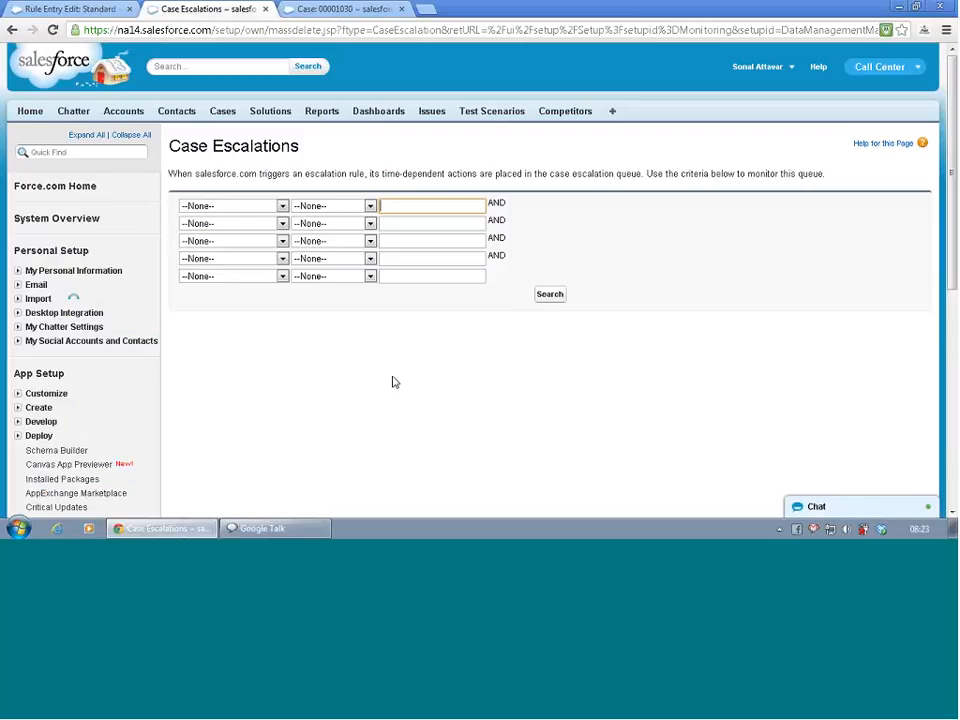
- Look through the filter fields for case escalations and search the escalation queue without any criteria
{"action": "left_click", "coordinate": [246, 207]}
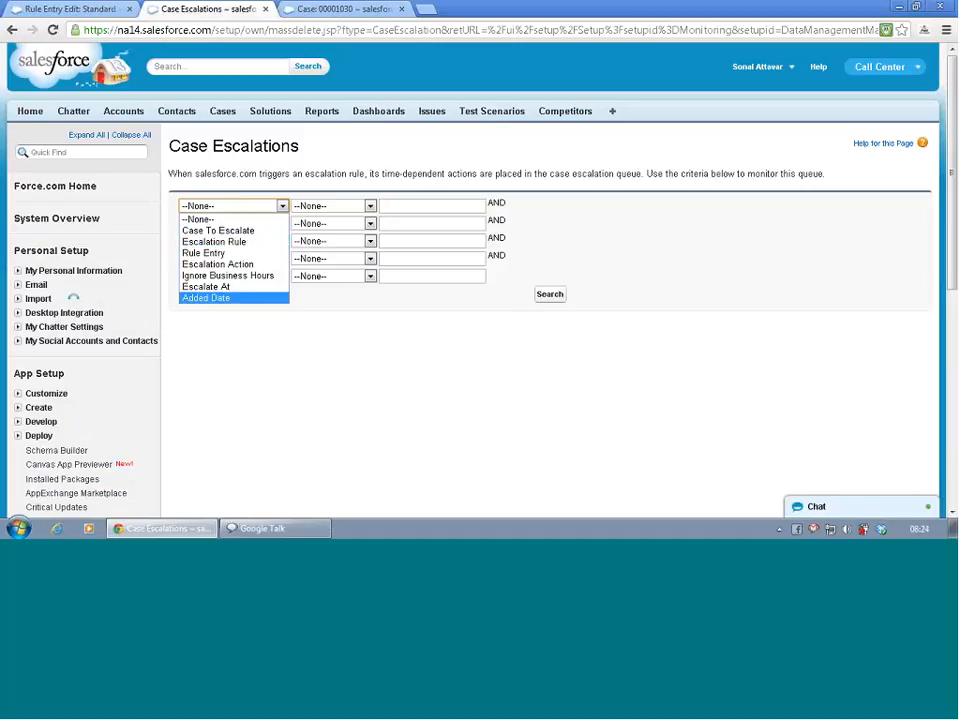
{"action": "left_click", "coordinate": [289, 412]}
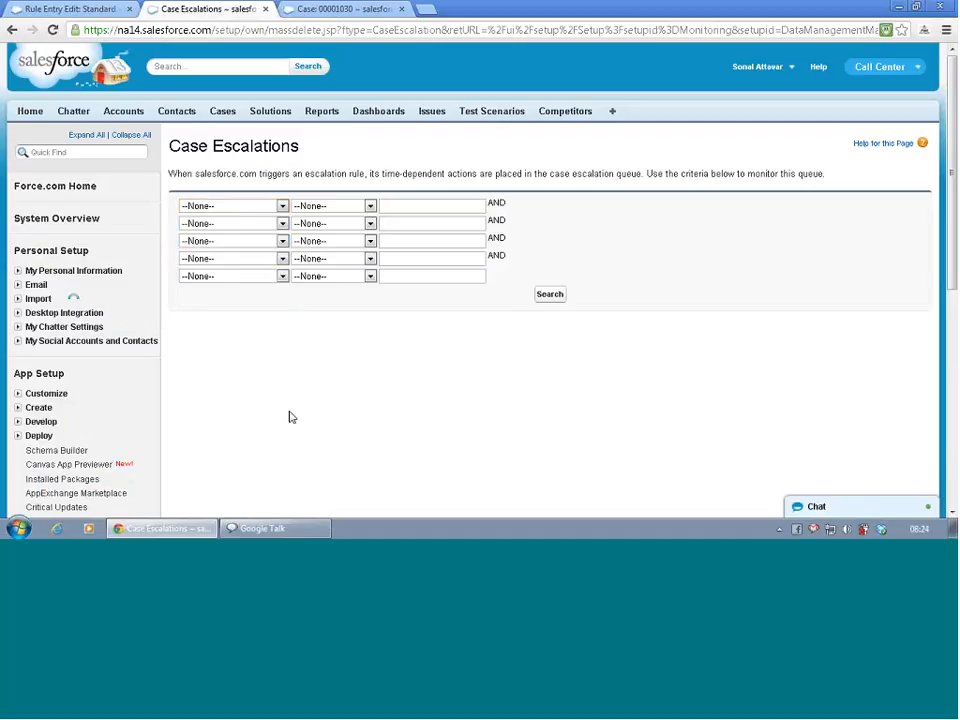
{"action": "left_click", "coordinate": [549, 295]}
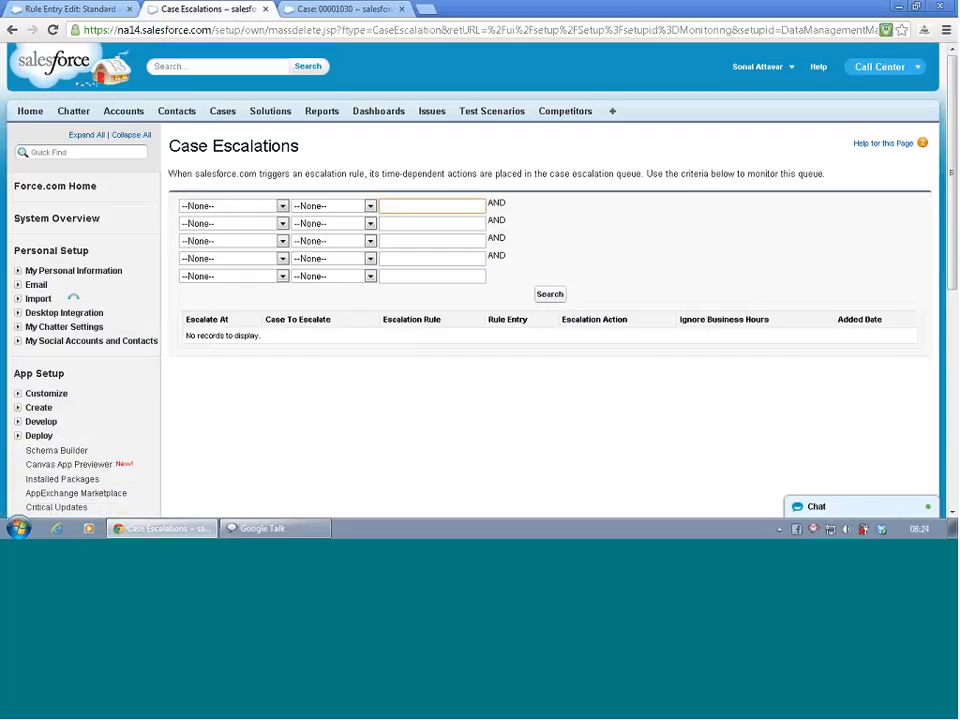
- Clone the high-priority California State Govt case with all its values kept and save the copy
{"action": "left_click", "coordinate": [376, 88]}
{"action": "left_click", "coordinate": [353, 11]}
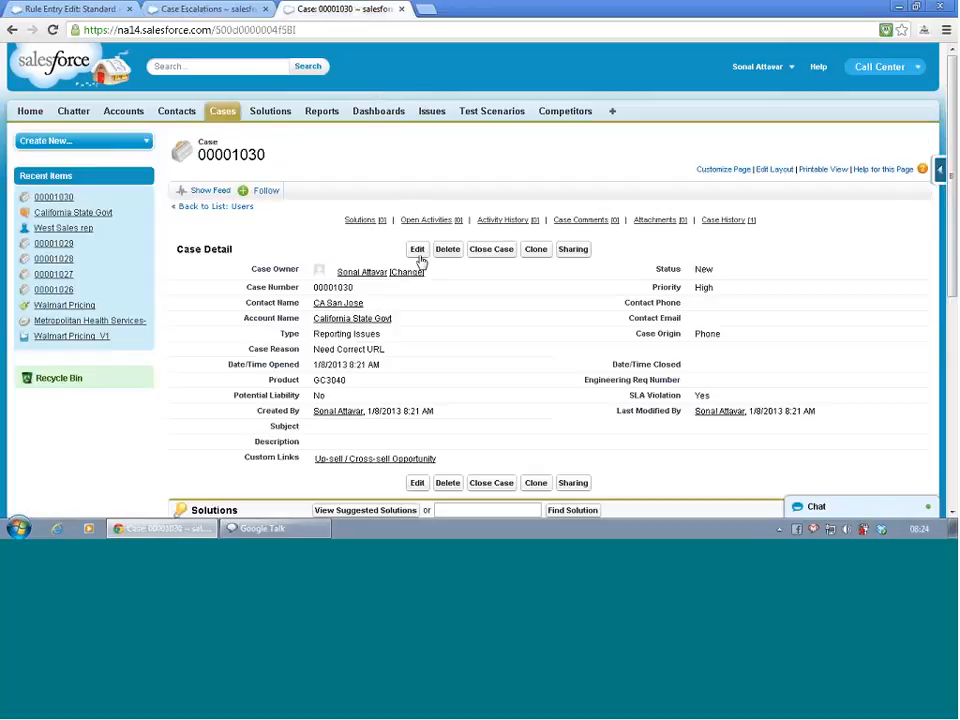
{"action": "left_click", "coordinate": [537, 251]}
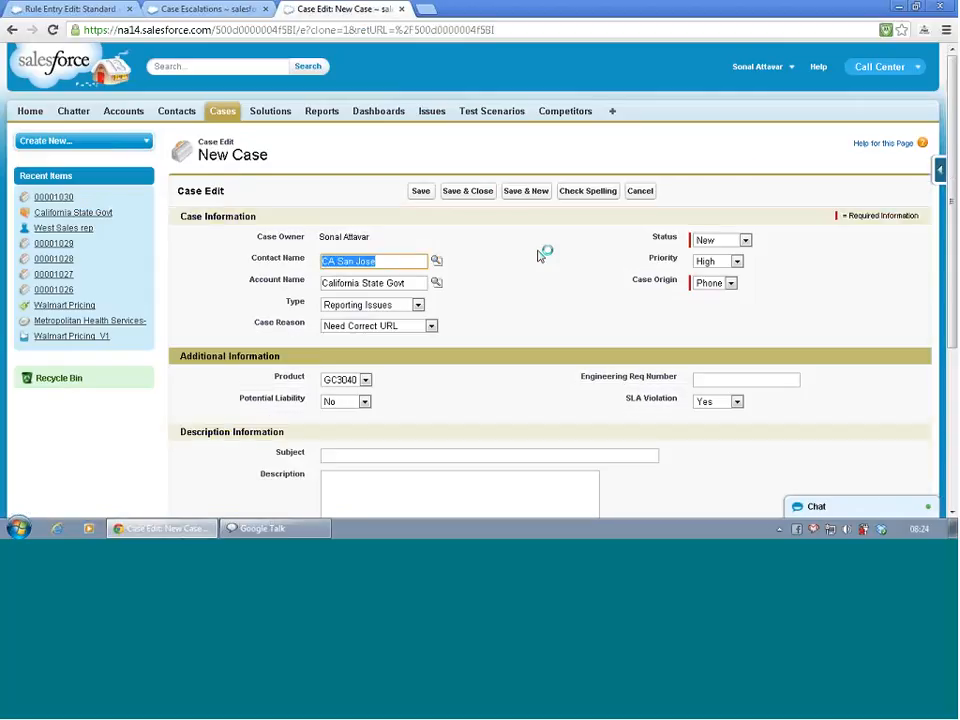
{"action": "scroll", "coordinate": [540, 258], "scroll_direction": "down", "scroll_amount": 3}
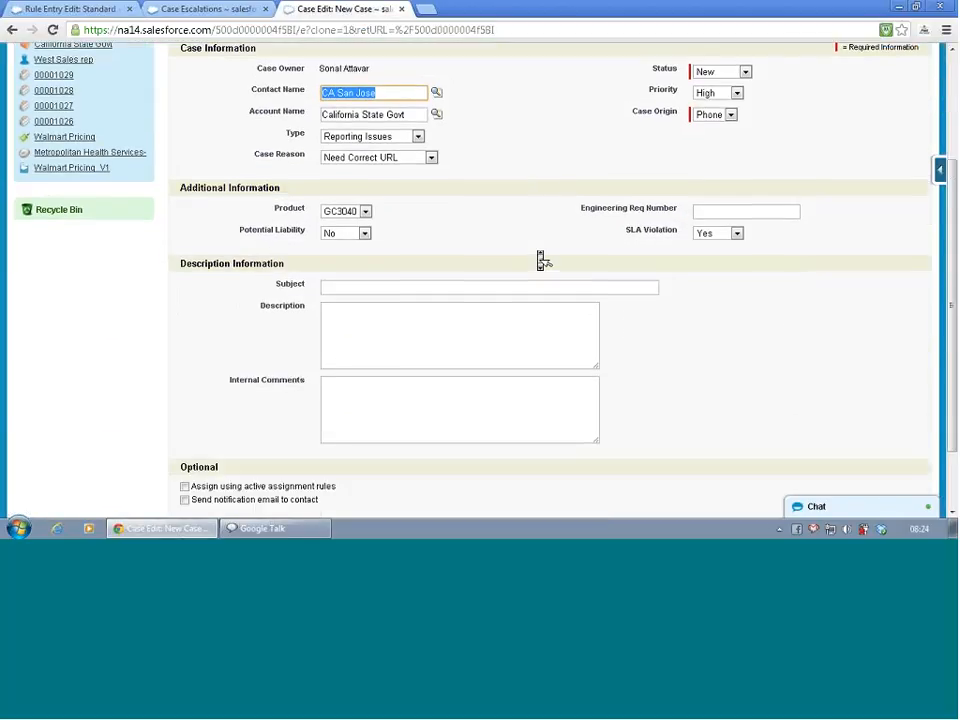
{"action": "scroll", "coordinate": [540, 258], "scroll_direction": "up", "scroll_amount": 3}
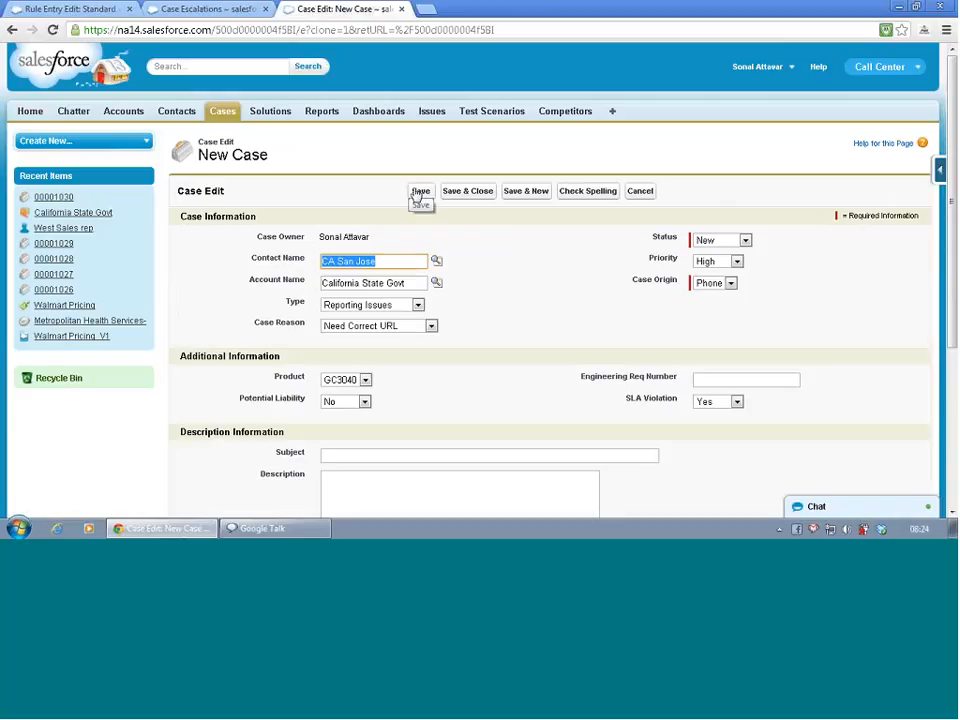
{"action": "left_click", "coordinate": [419, 191]}
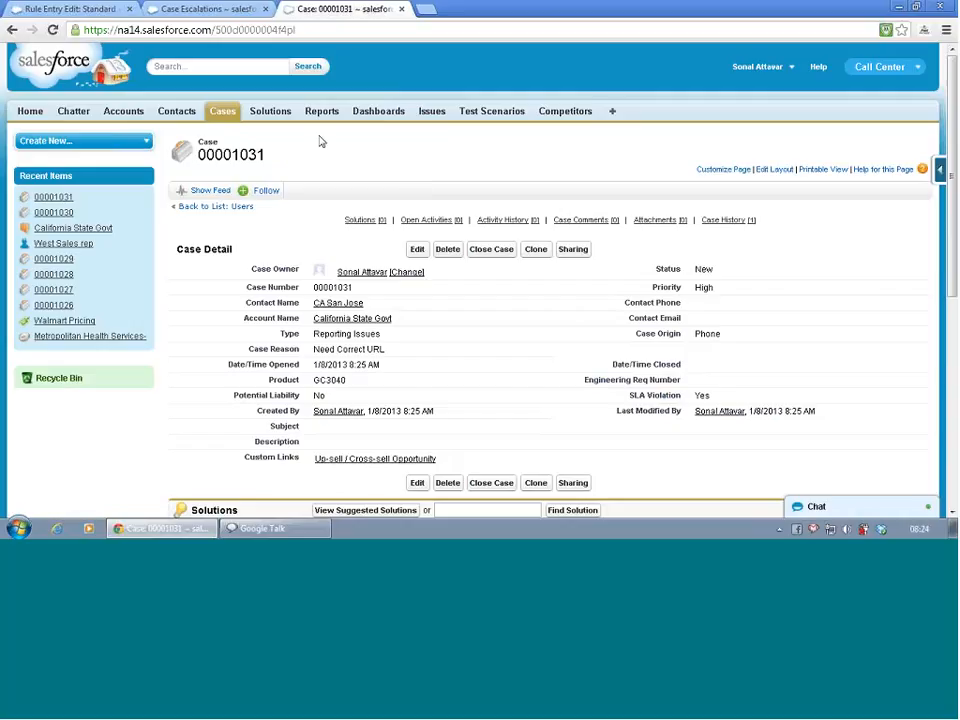
- Review the cloned case's details and search the case escalation queue again without filter criteria
{"action": "scroll", "coordinate": [321, 142], "scroll_direction": "down", "scroll_amount": 1}
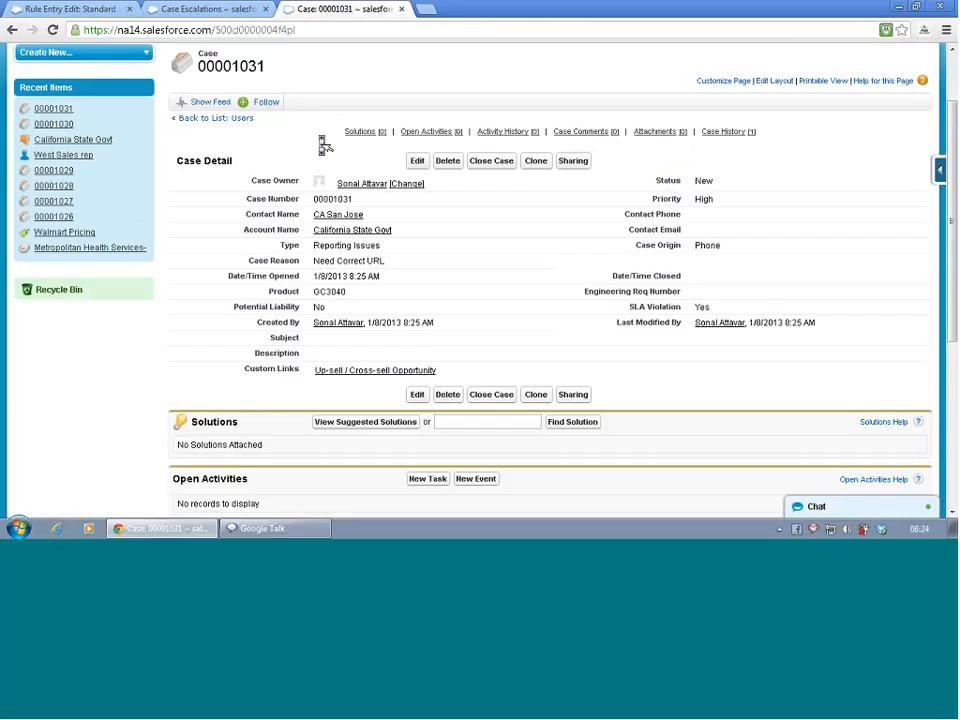
{"action": "scroll", "coordinate": [321, 145], "scroll_direction": "down", "scroll_amount": 1}
{"action": "left_click", "coordinate": [225, 9]}
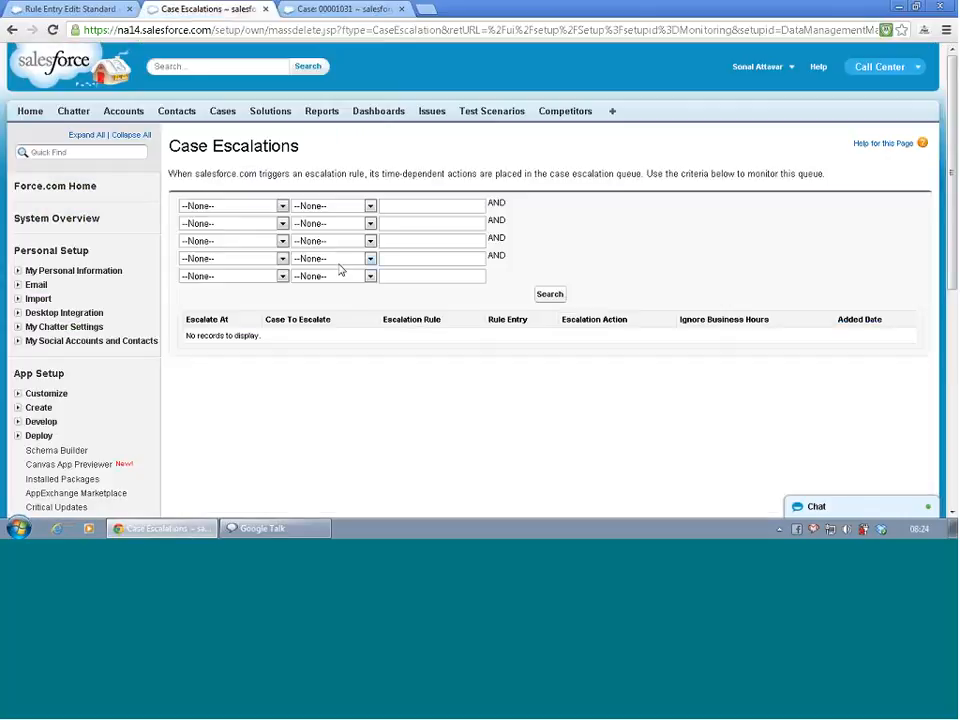
{"action": "left_click", "coordinate": [557, 299]}
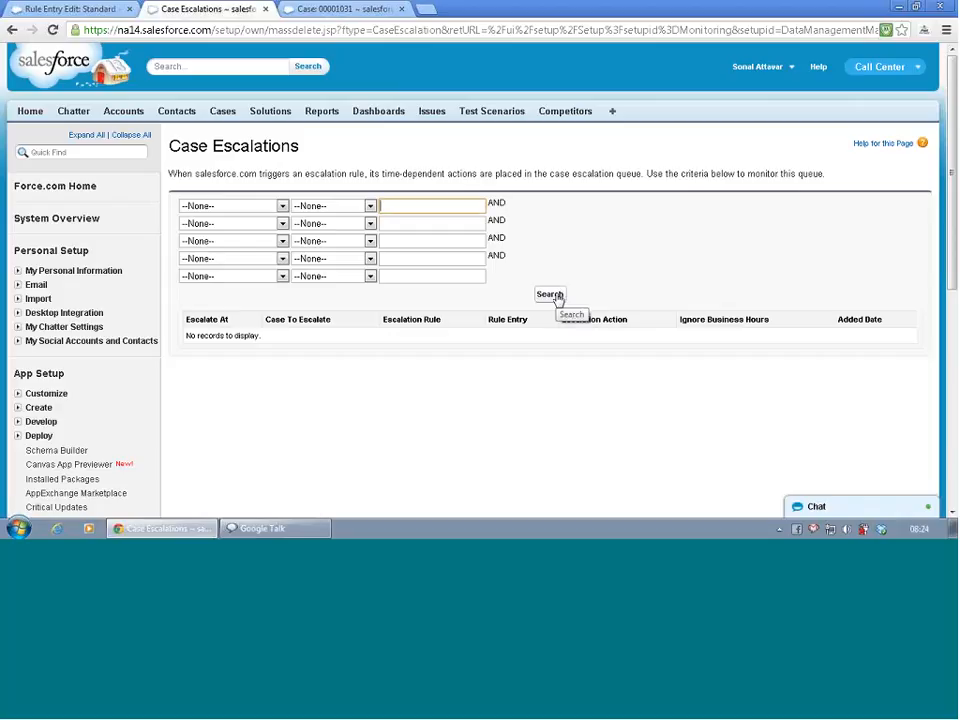
- Look over the filter fields for case escalations and recheck the billing country criteria of the Standard escalation rule entry
{"action": "left_click", "coordinate": [250, 207]}
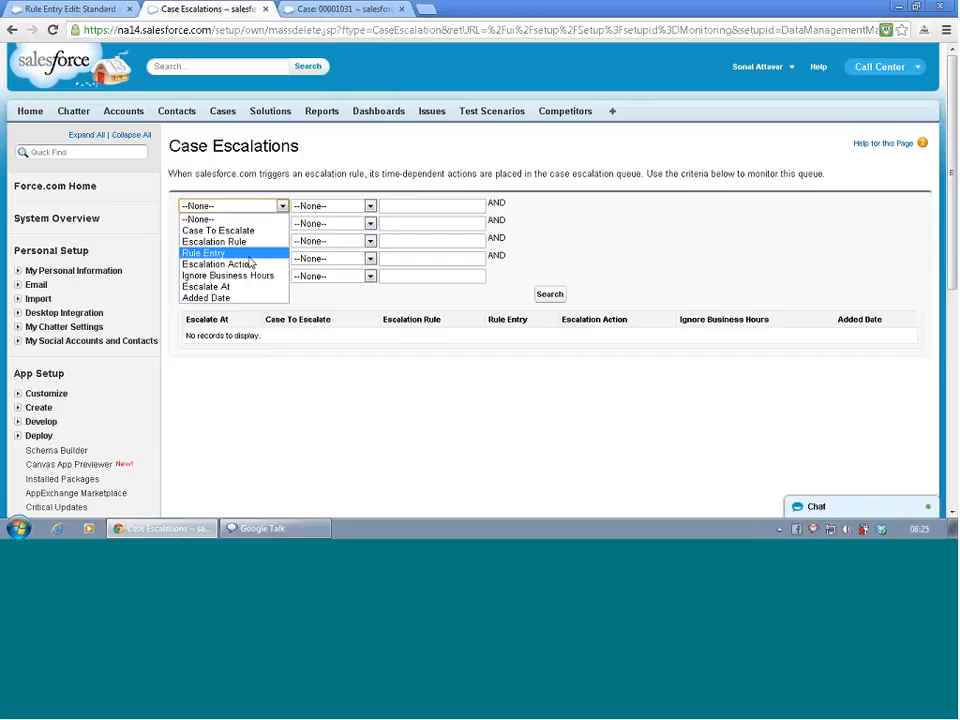
{"action": "left_click", "coordinate": [265, 386]}
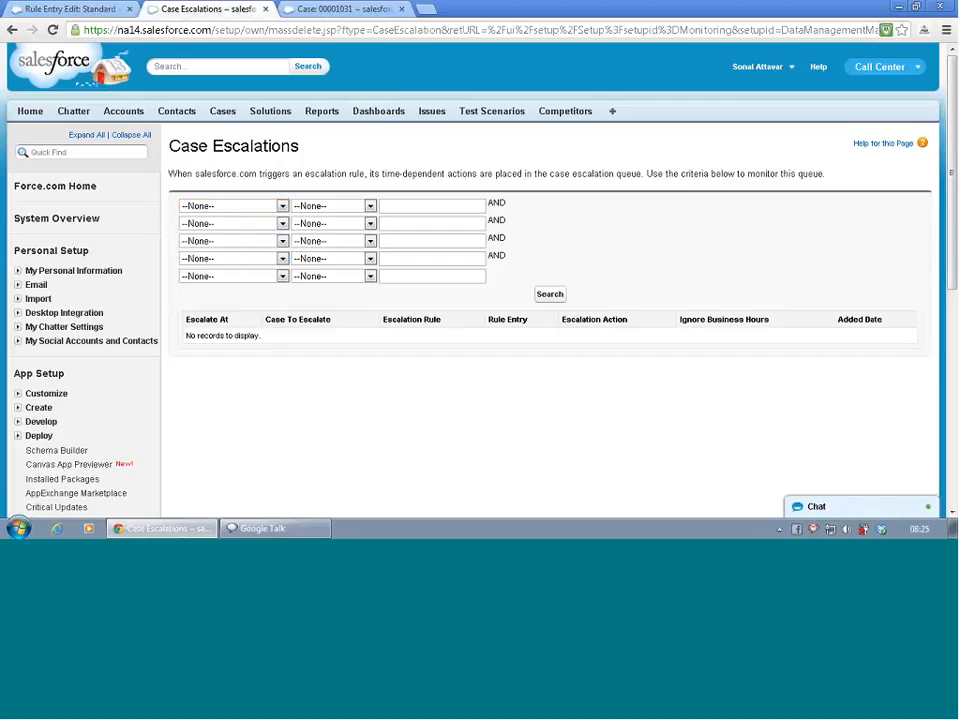
{"action": "left_click", "coordinate": [62, 9]}
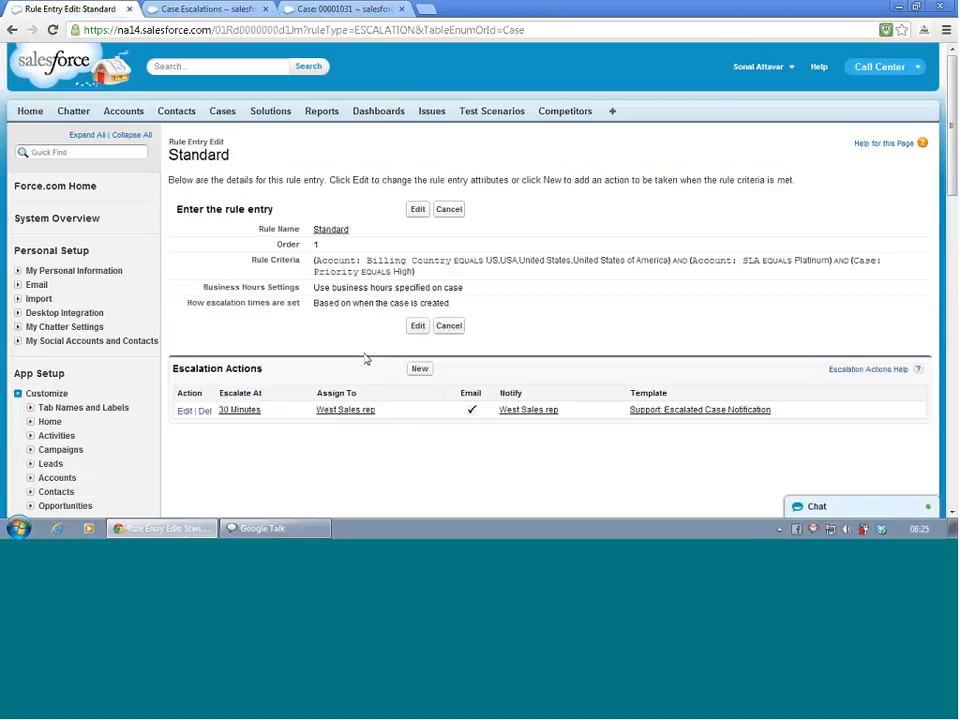
{"action": "left_click_drag", "start_coordinate": [441, 263], "coordinate": [499, 262]}
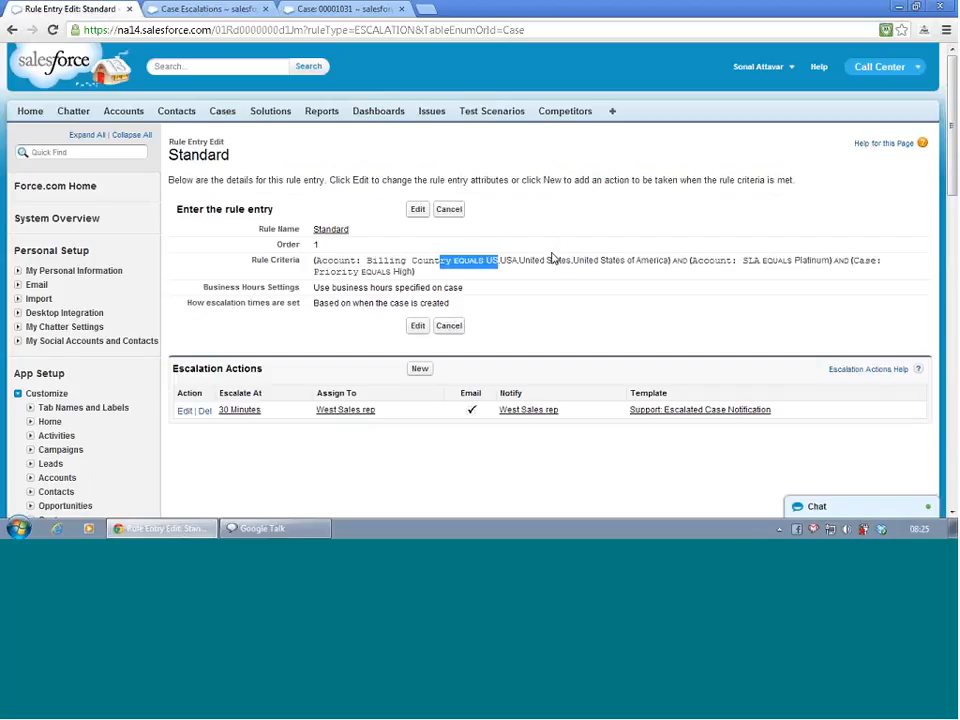
{"action": "left_click", "coordinate": [383, 271]}
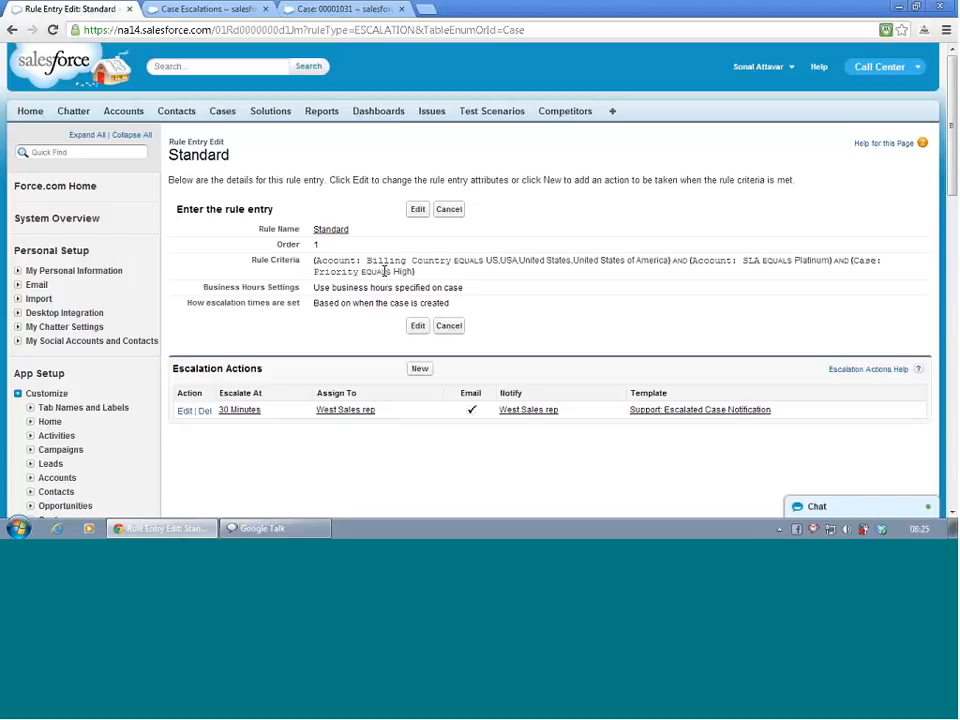
- Edit the Standard escalation rule entry so that it ignores business hours, and save it
{"action": "left_click", "coordinate": [418, 327]}
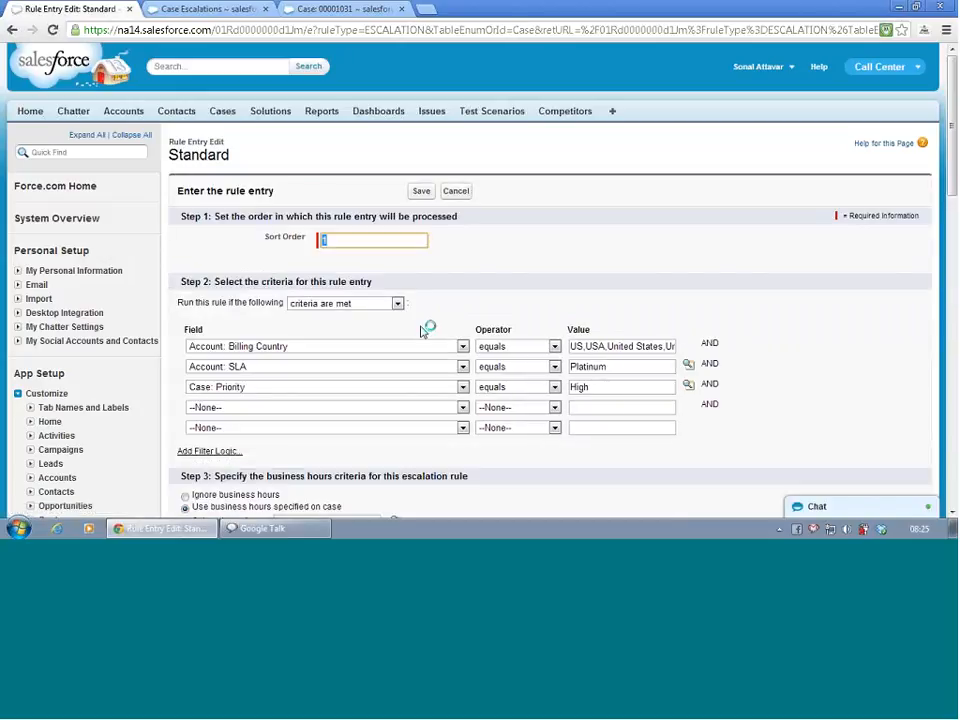
{"action": "double_click", "coordinate": [423, 331]}
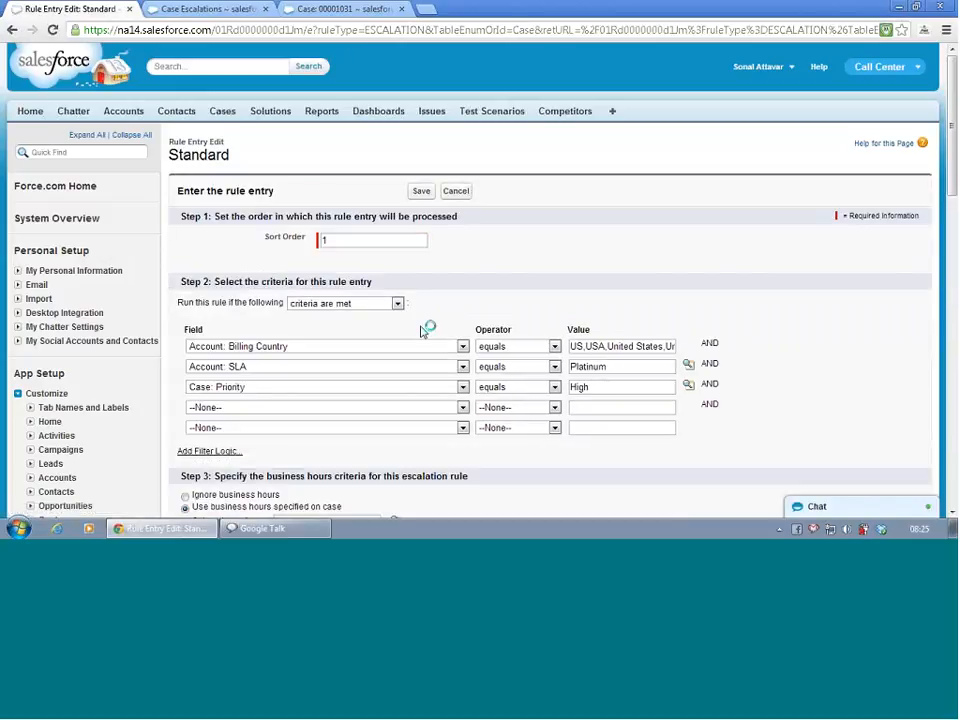
{"action": "left_click", "coordinate": [459, 294]}
{"action": "scroll", "coordinate": [459, 294], "scroll_direction": "down", "scroll_amount": 3}
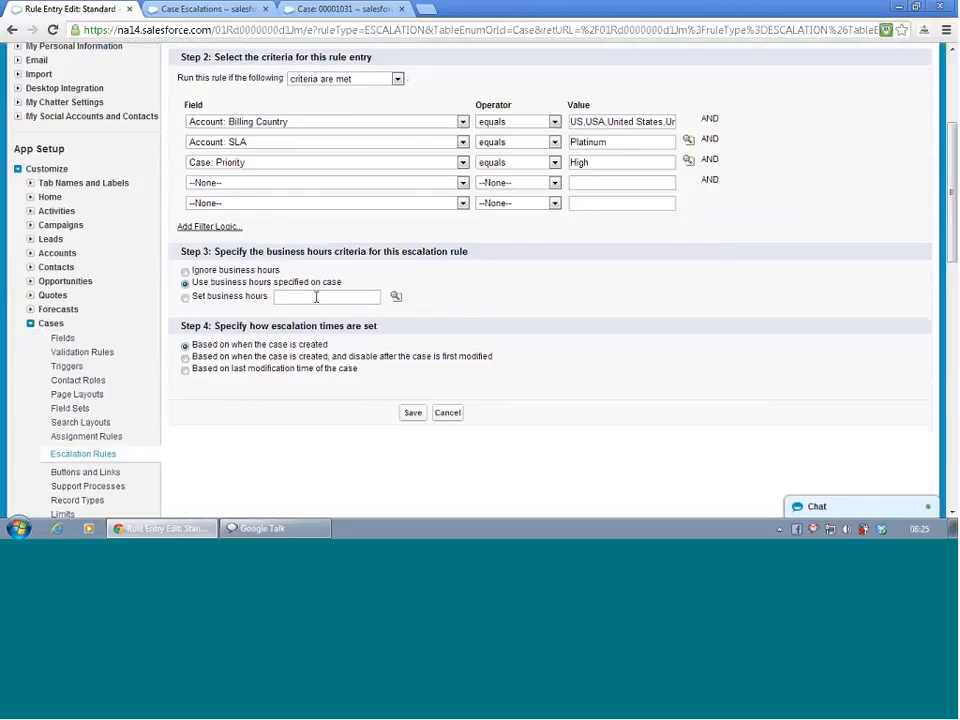
{"action": "left_click", "coordinate": [184, 270]}
{"action": "left_click", "coordinate": [414, 415]}
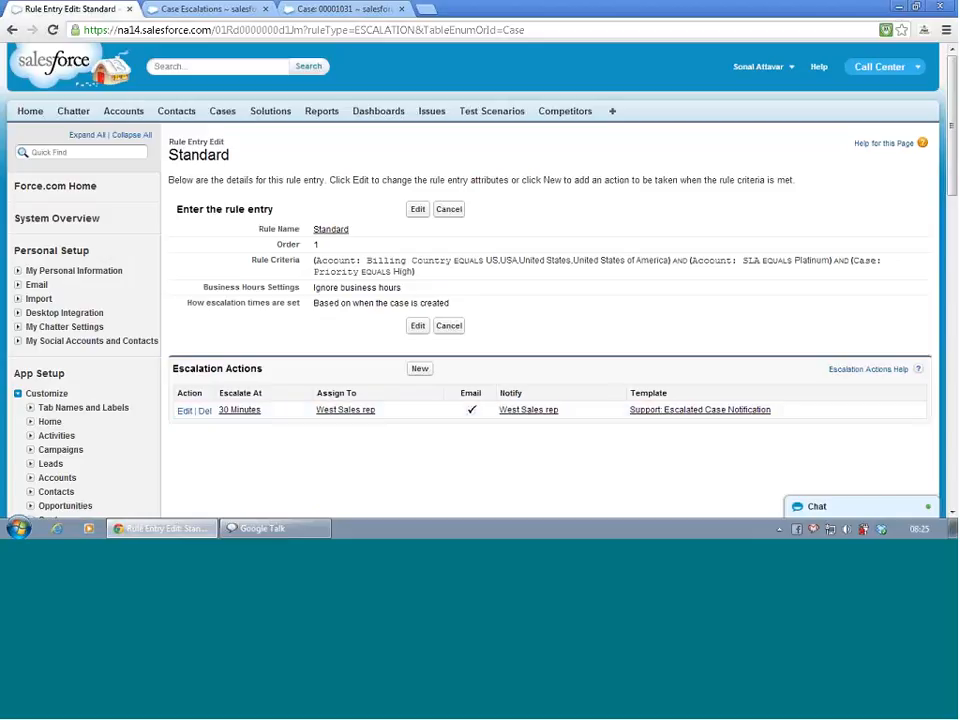
- Clone the latest high-priority California State Govt case again with all its values kept, and save the new copy
{"action": "left_click", "coordinate": [188, 10]}
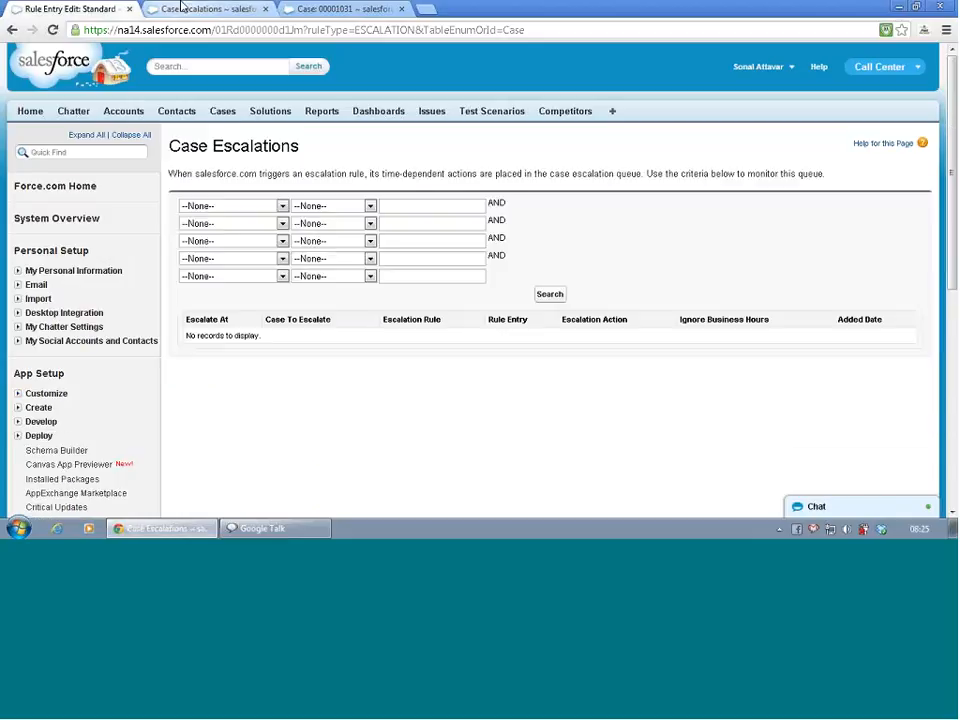
{"action": "left_click", "coordinate": [293, 10]}
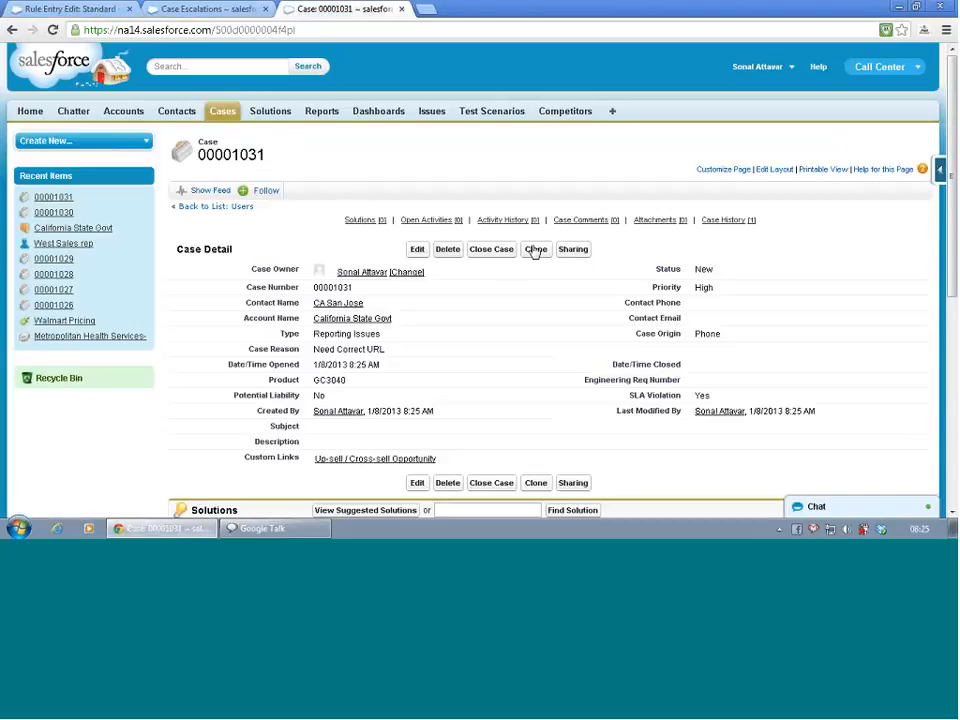
{"action": "left_click", "coordinate": [535, 250]}
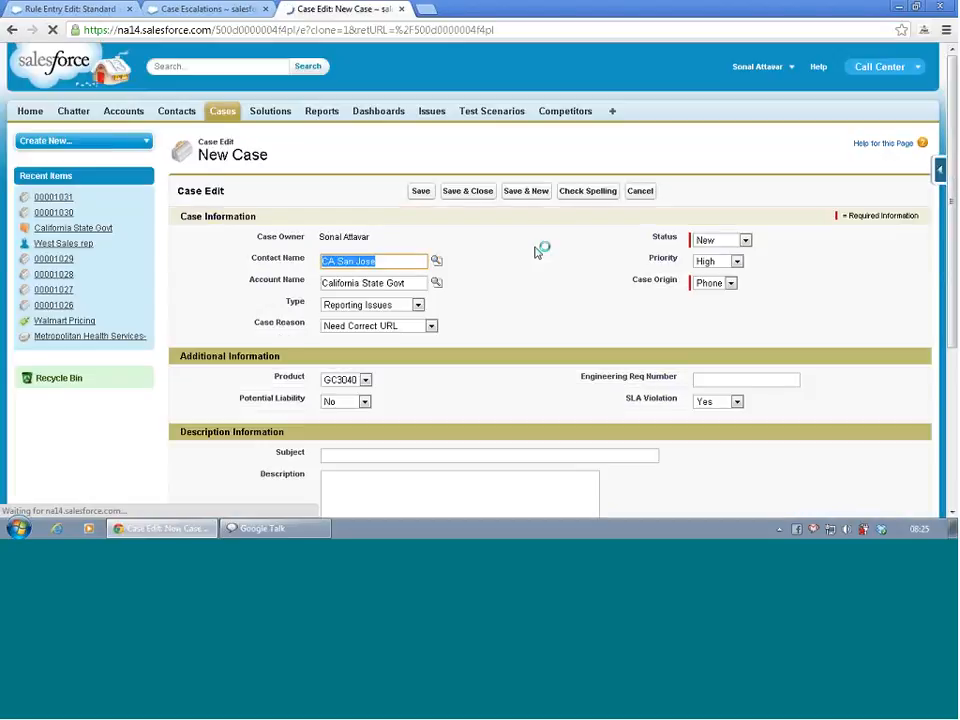
{"action": "left_click", "coordinate": [421, 191]}
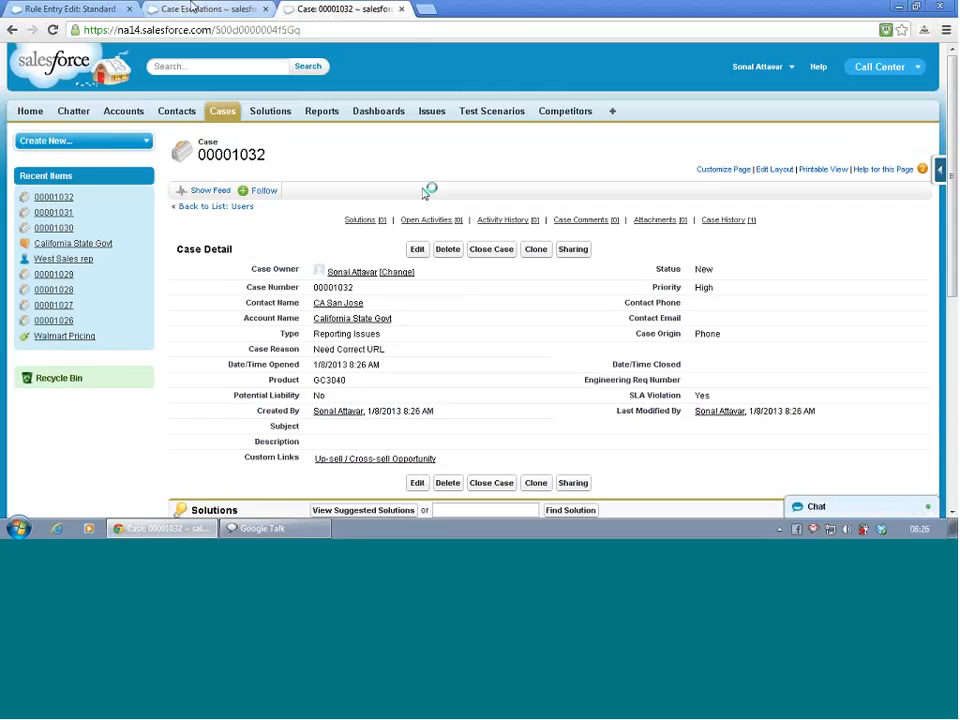
- Search the Case Escalations queue repeatedly without criteria to look for the newly cloned case
{"action": "left_click", "coordinate": [193, 8]}
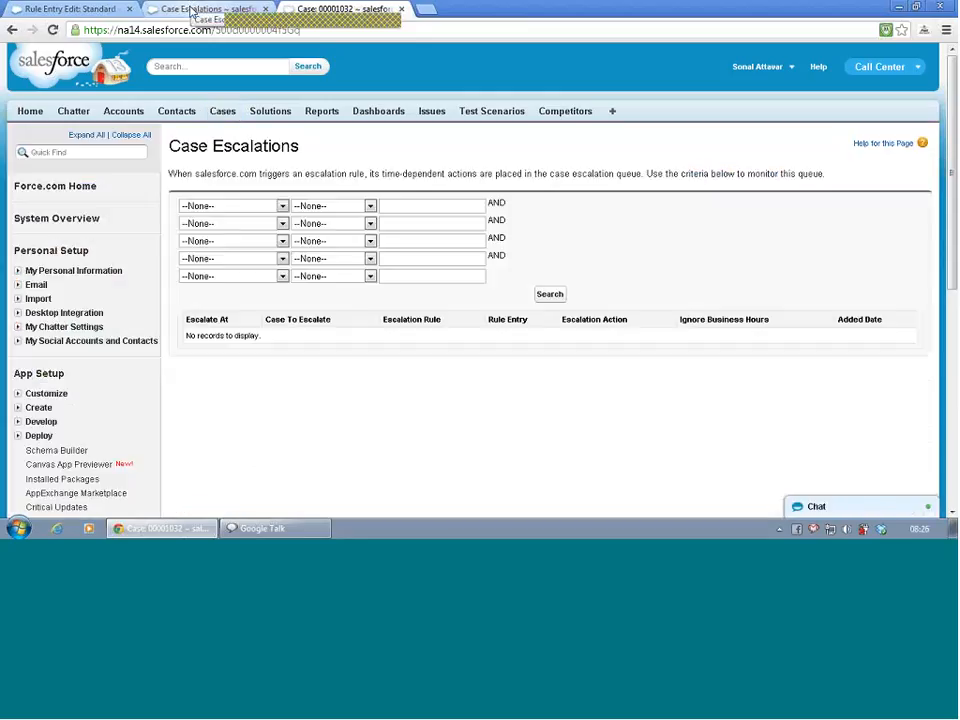
{"action": "left_click", "coordinate": [552, 295]}
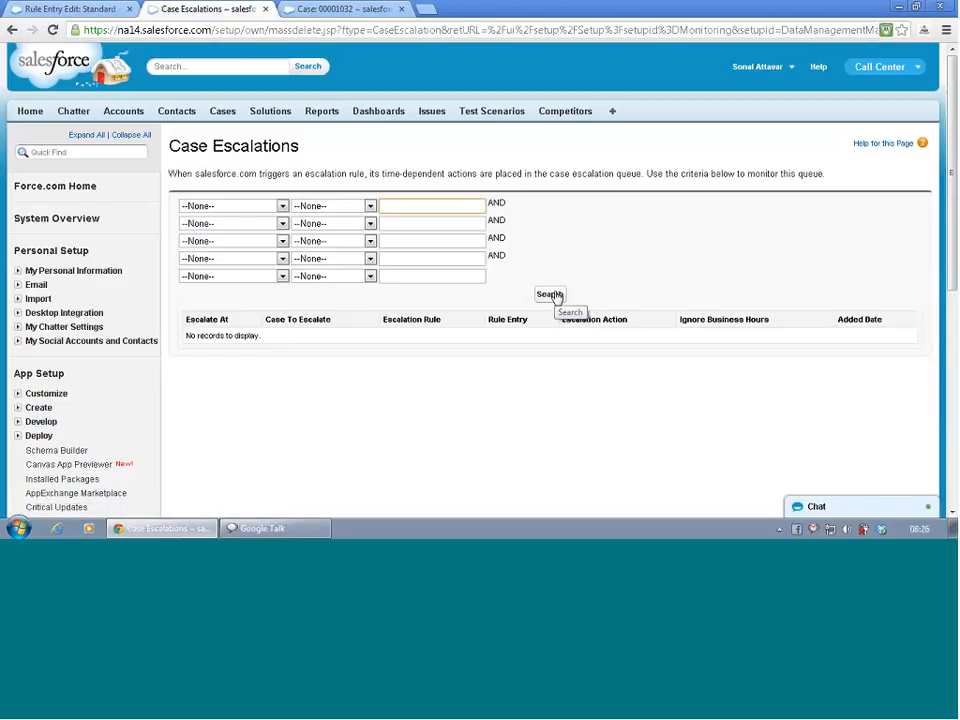
{"action": "left_click", "coordinate": [556, 298]}
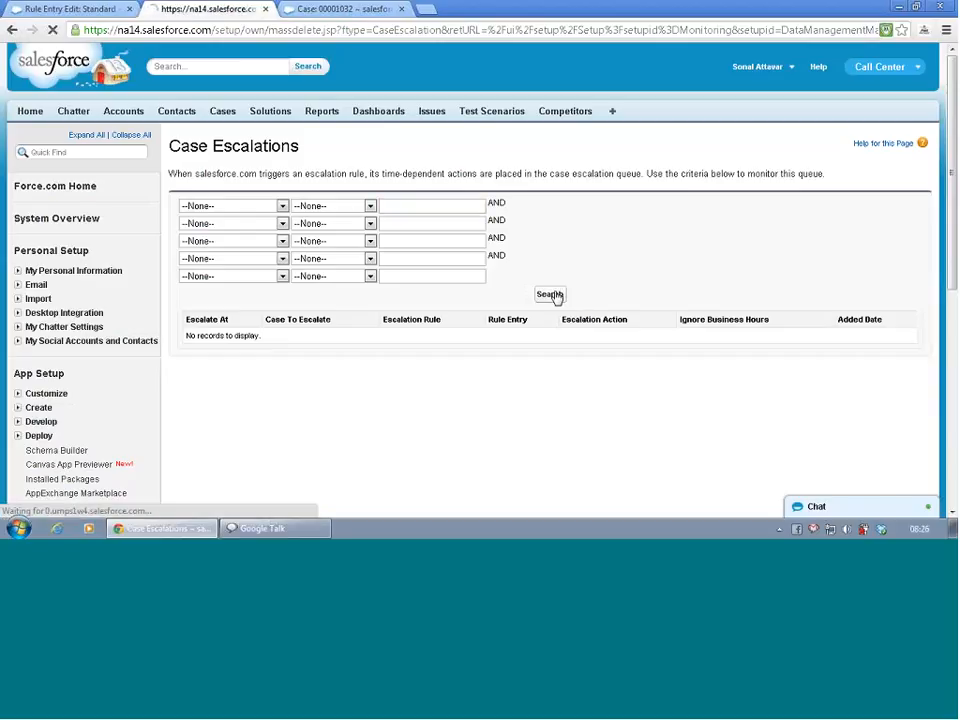
{"action": "left_click", "coordinate": [552, 295]}
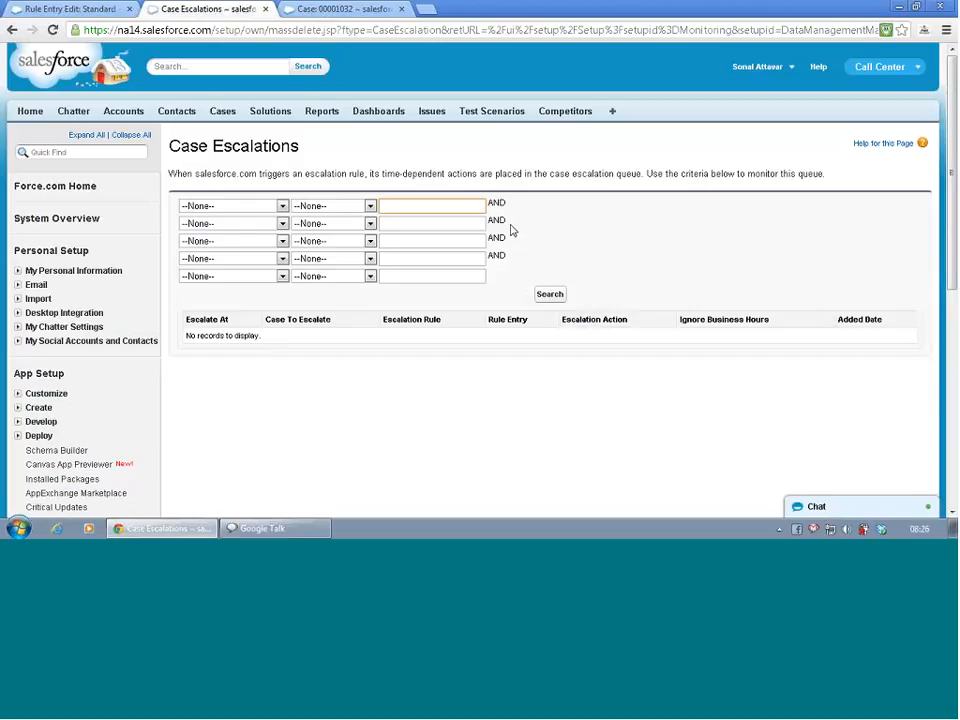
- Check the new case's details and its California State Govt account's billing country and SLA, and return to the case
{"action": "left_click", "coordinate": [343, 14]}
{"action": "scroll", "coordinate": [375, 86], "scroll_direction": "down", "scroll_amount": 3}
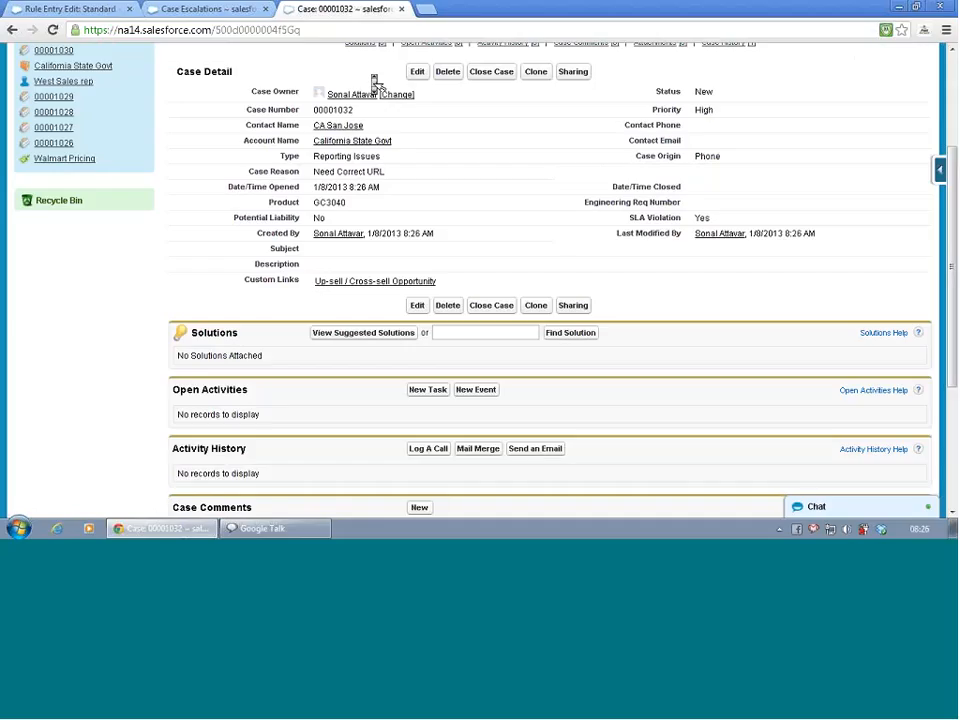
{"action": "mouse_move", "coordinate": [375, 86]}
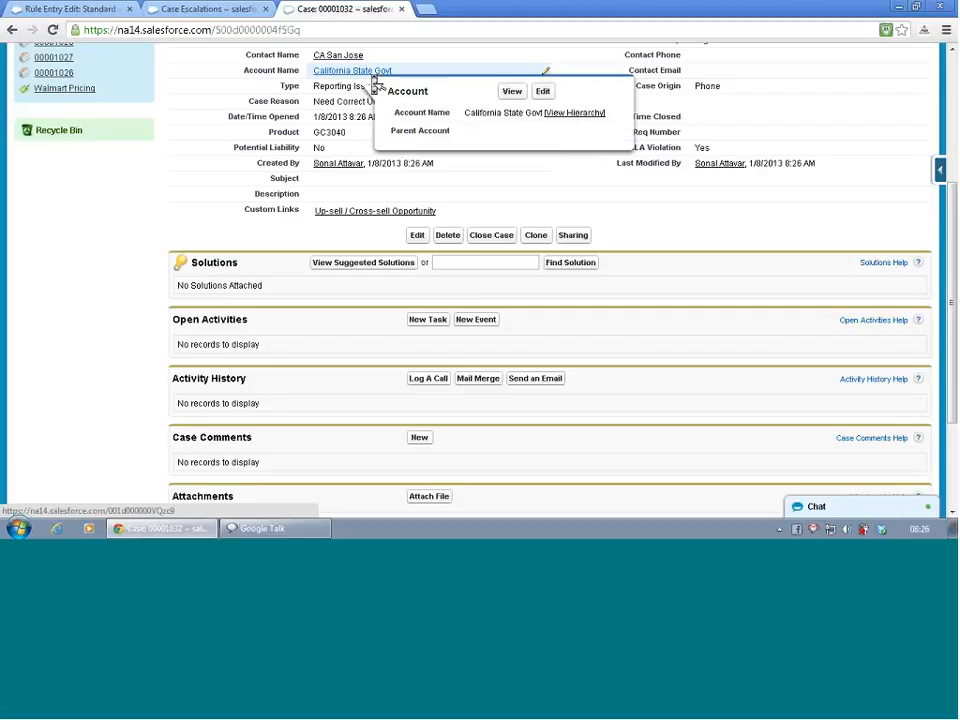
{"action": "scroll", "coordinate": [375, 86], "scroll_direction": "up", "scroll_amount": 1}
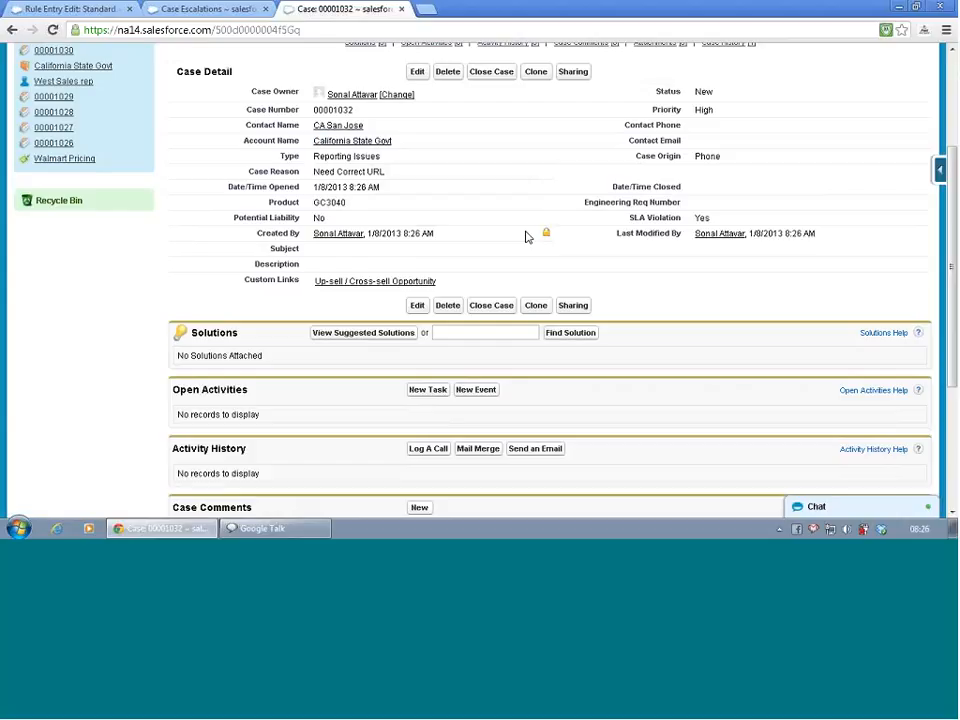
{"action": "mouse_move", "coordinate": [349, 145]}
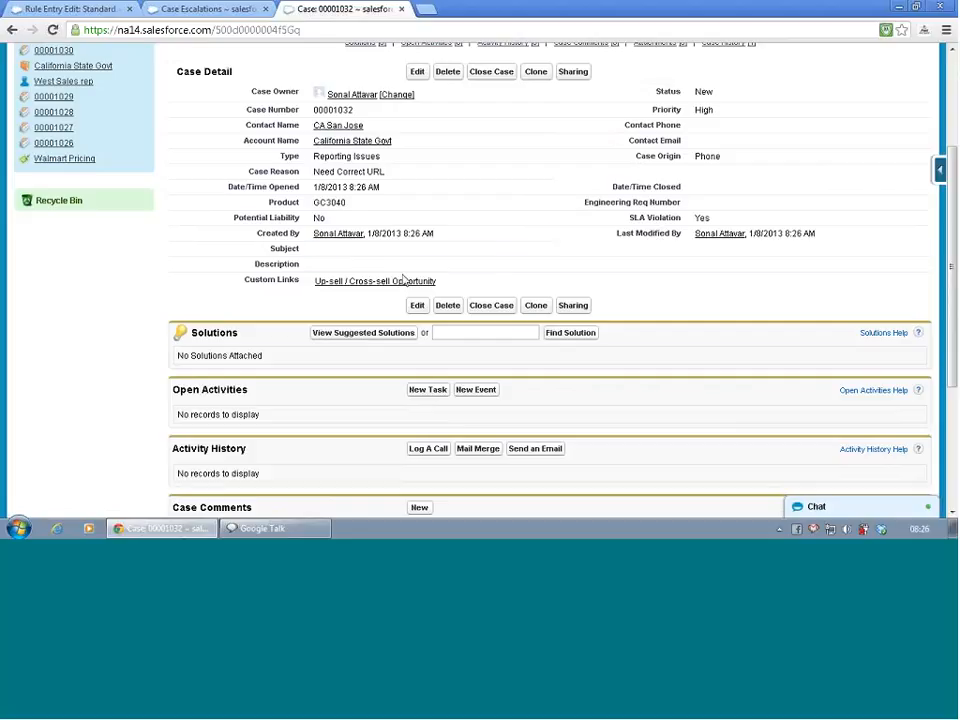
{"action": "left_click", "coordinate": [362, 146]}
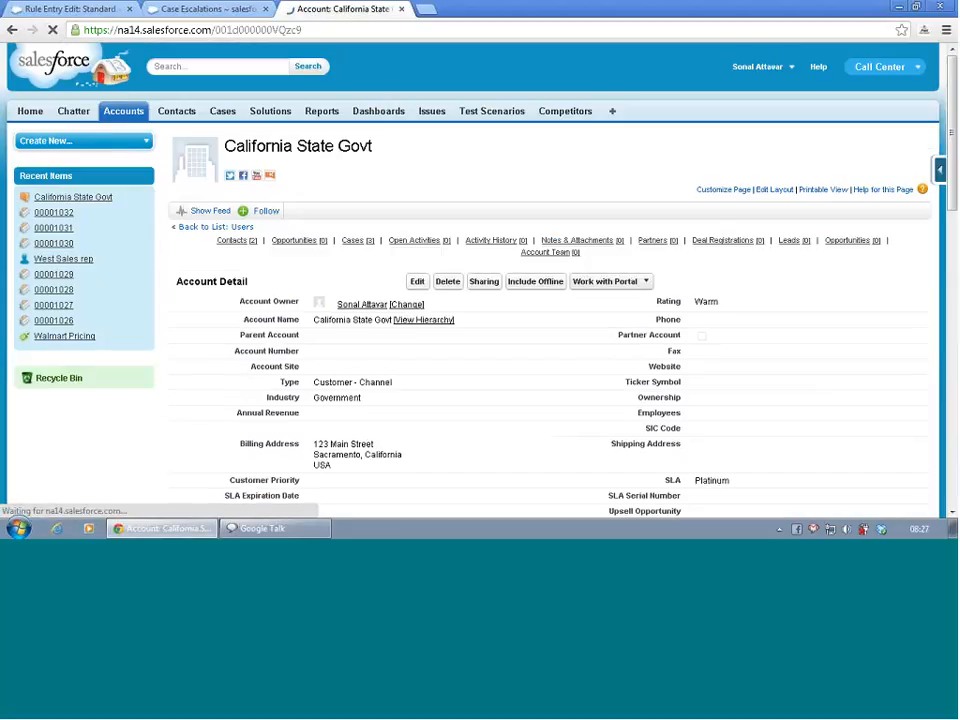
{"action": "scroll", "coordinate": [486, 213], "scroll_direction": "down", "scroll_amount": 3}
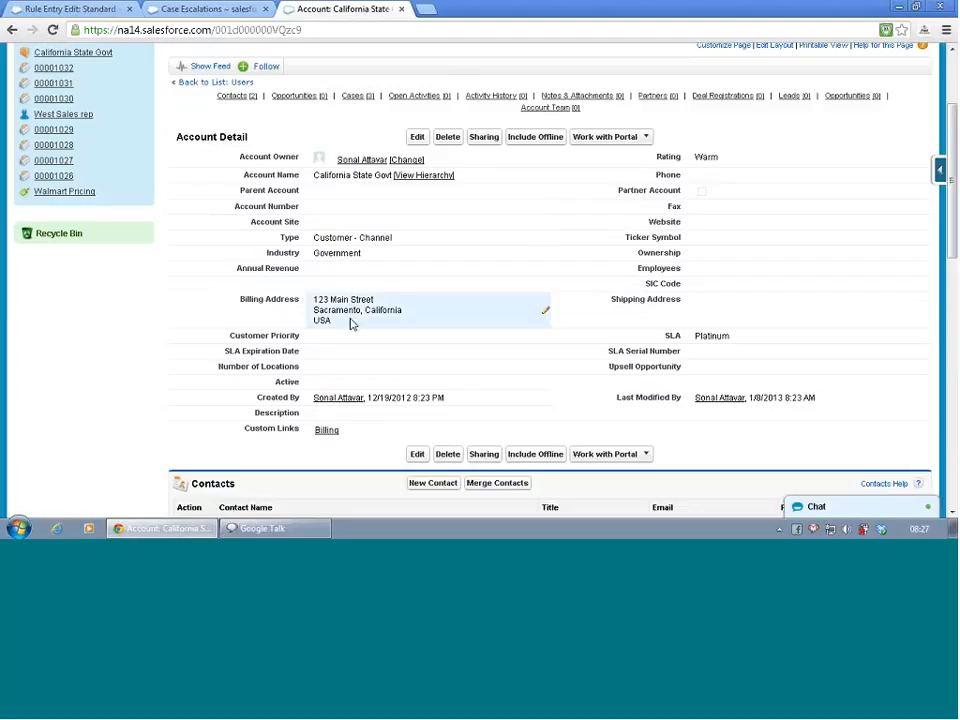
{"action": "key", "text": "alt+Left"}
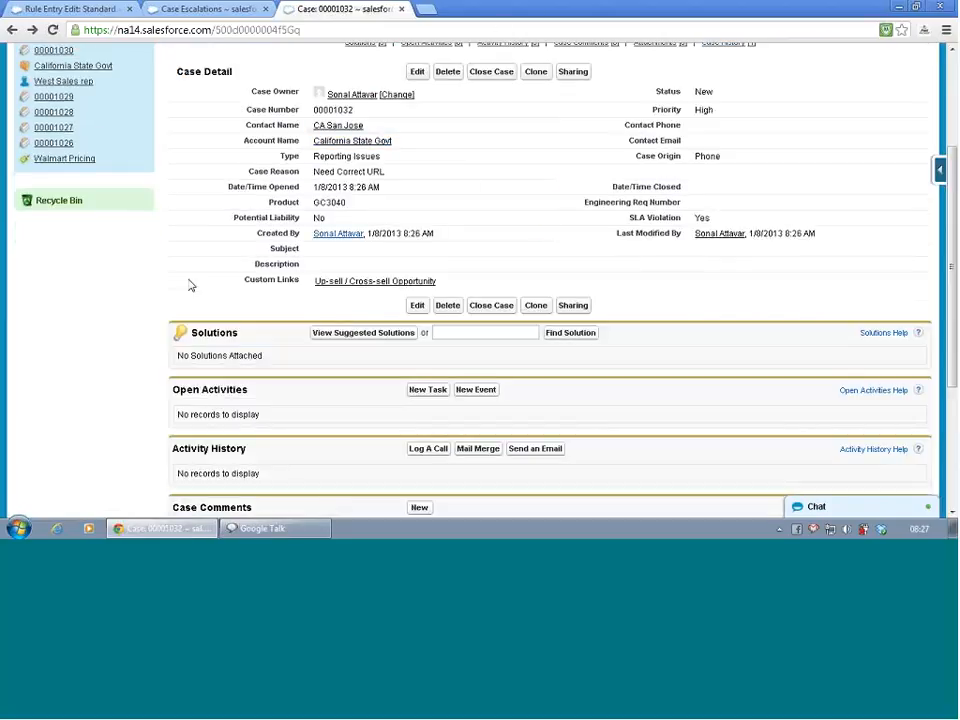
- Review the new case's fields and related lists down to its Case History
{"action": "scroll", "coordinate": [127, 339], "scroll_direction": "up", "scroll_amount": 1}
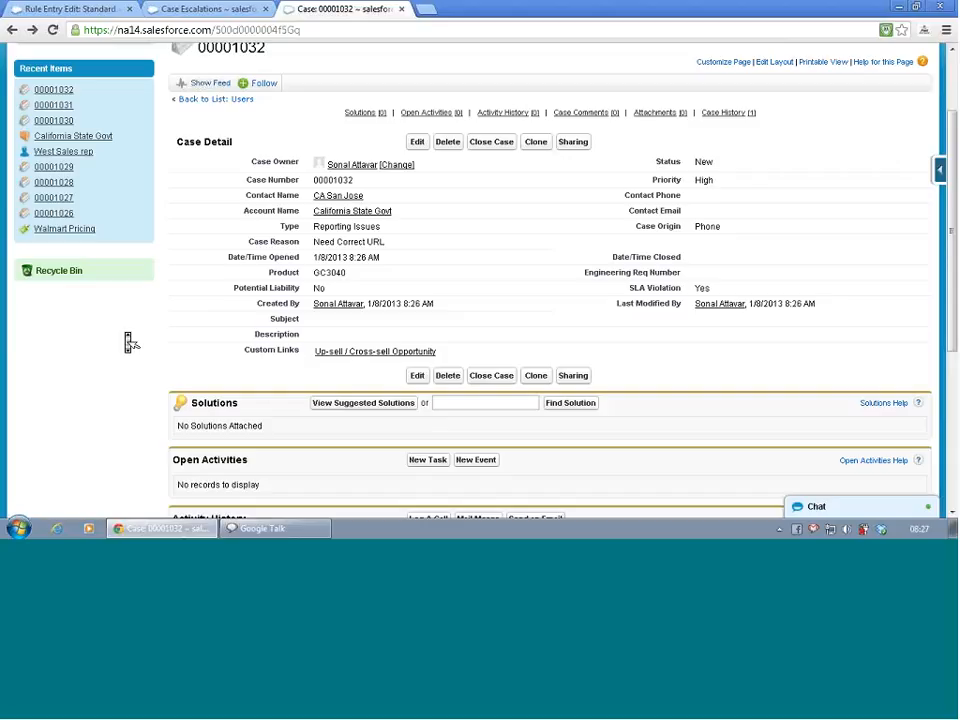
{"action": "scroll", "coordinate": [129, 342], "scroll_direction": "down", "scroll_amount": 2}
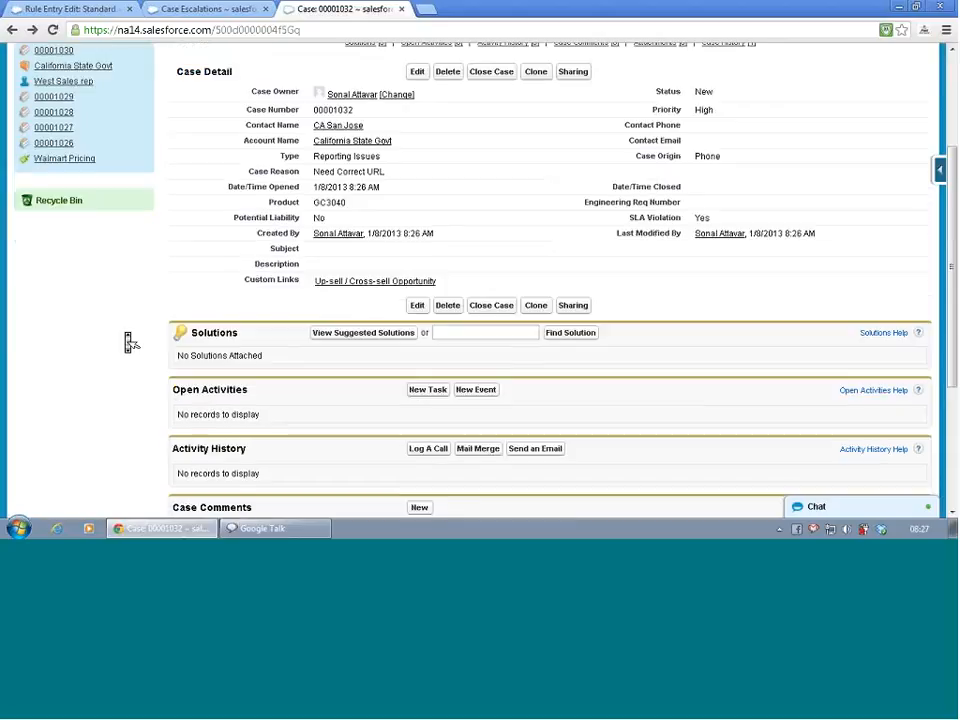
{"action": "scroll", "coordinate": [129, 342], "scroll_direction": "down", "scroll_amount": 3}
{"action": "scroll", "coordinate": [129, 342], "scroll_direction": "down", "scroll_amount": 1}
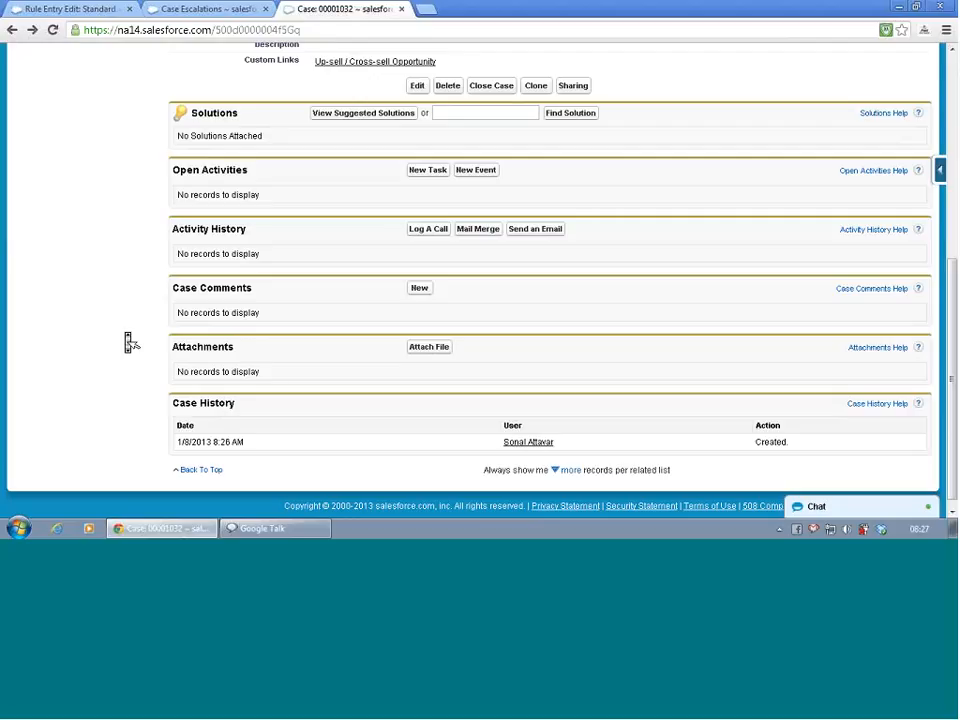
{"action": "scroll", "coordinate": [128, 342], "scroll_direction": "up", "scroll_amount": 1}
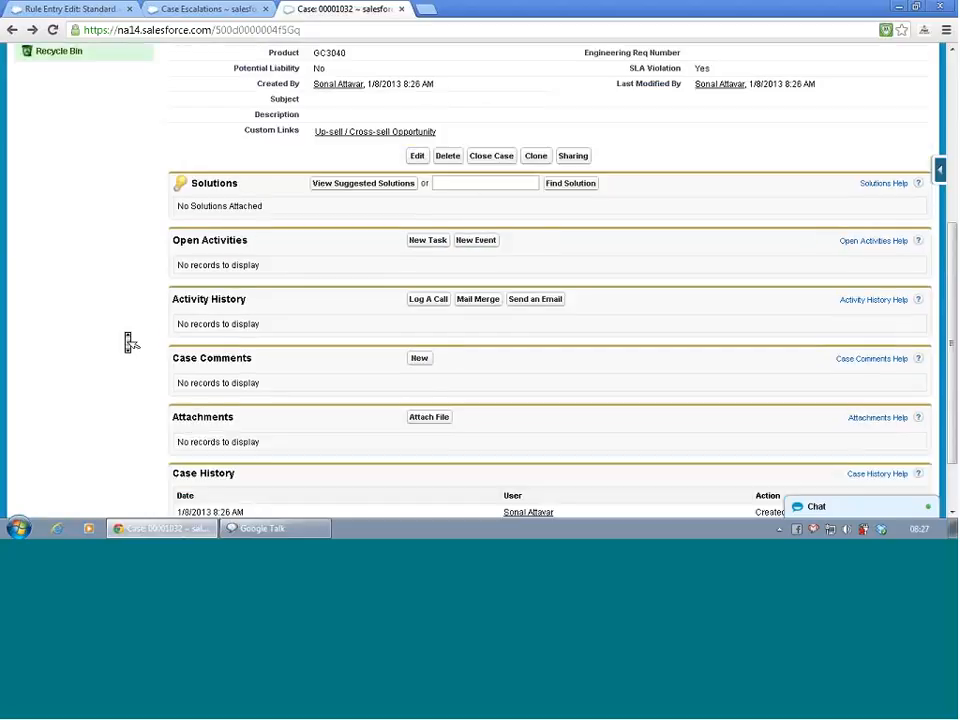
{"action": "scroll", "coordinate": [128, 342], "scroll_direction": "up", "scroll_amount": 5}
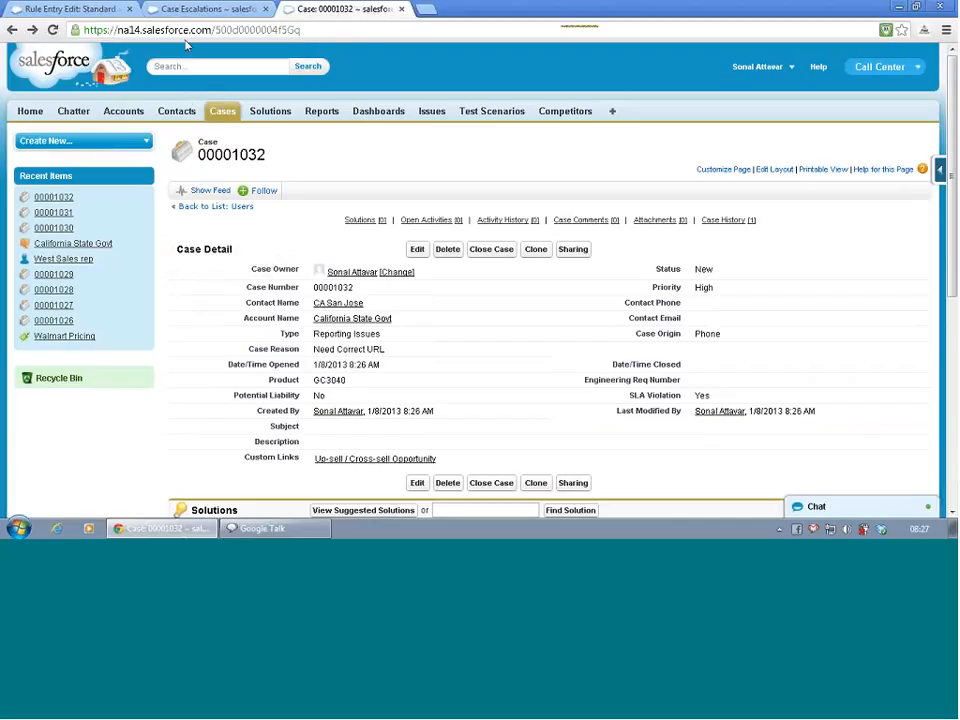
- From the escalation rule entry's Setup page, expand the Self-Service settings and open Public Solutions
{"action": "left_click", "coordinate": [70, 9]}
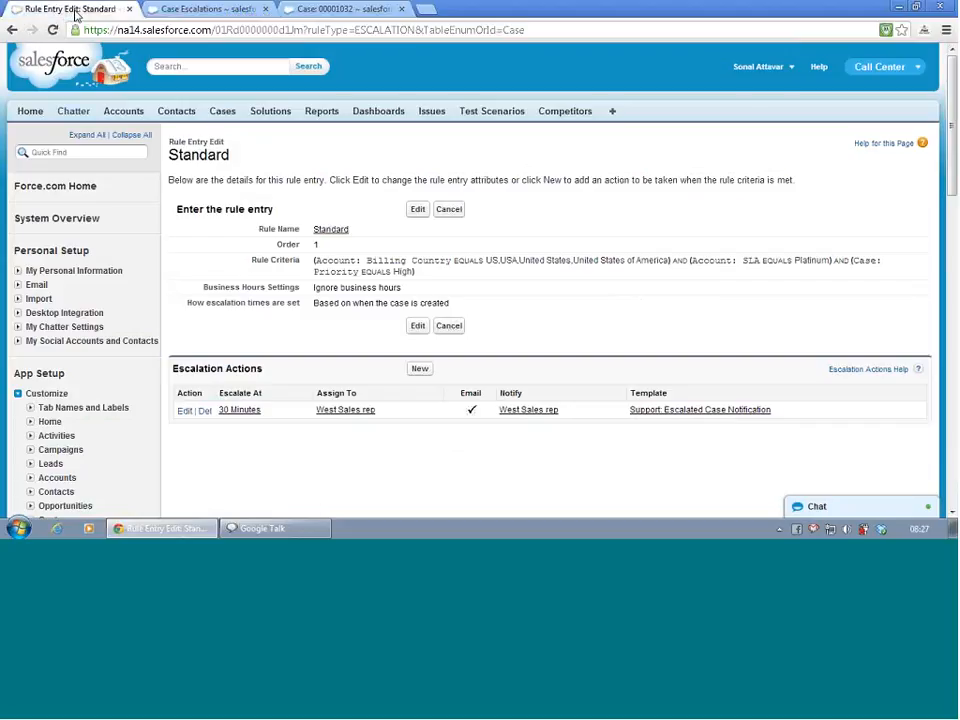
{"action": "scroll", "coordinate": [68, 256], "scroll_direction": "down", "scroll_amount": 3}
{"action": "scroll", "coordinate": [71, 261], "scroll_direction": "down", "scroll_amount": 1}
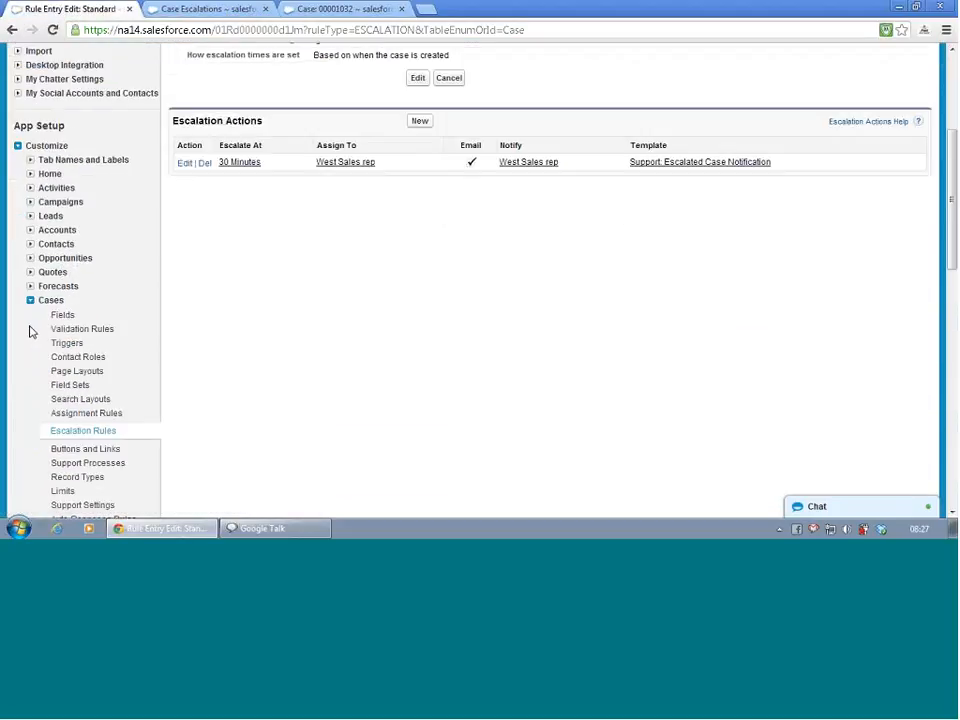
{"action": "scroll", "coordinate": [30, 331], "scroll_direction": "down", "scroll_amount": 2}
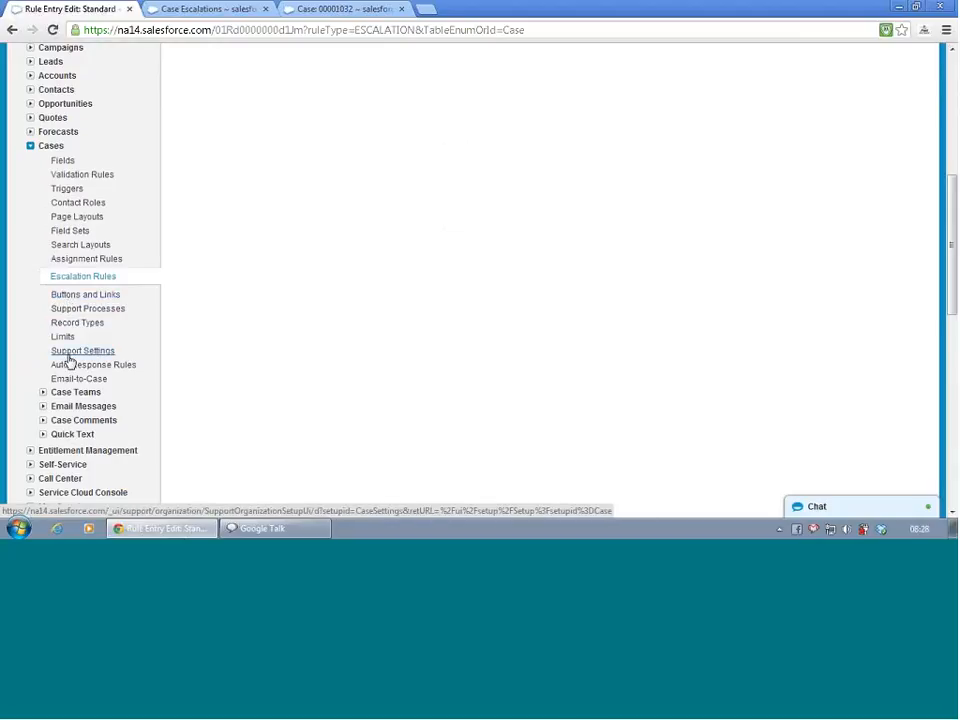
{"action": "left_click", "coordinate": [31, 465]}
{"action": "scroll", "coordinate": [96, 386], "scroll_direction": "down", "scroll_amount": 3}
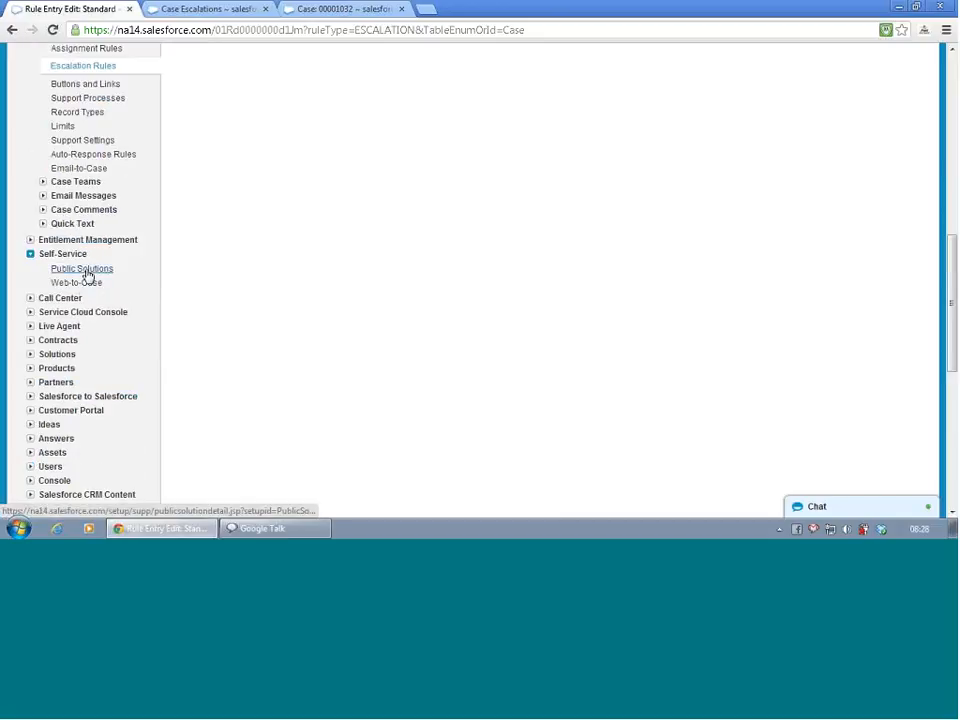
{"action": "left_click", "coordinate": [84, 269]}
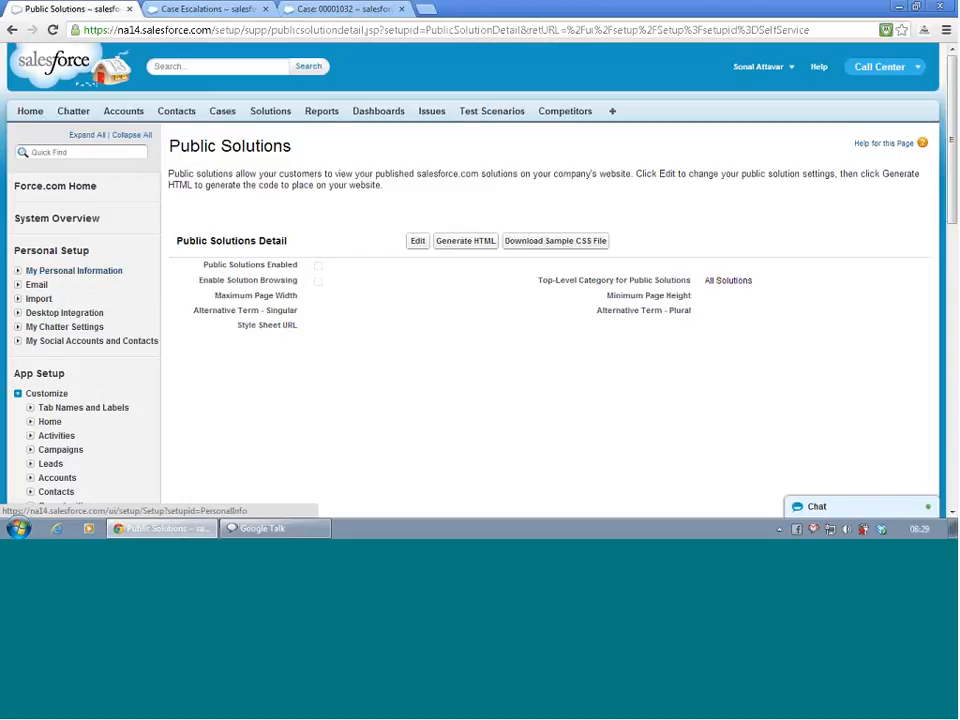
- Search the Setup menu for "customer" and open the Customer Portal settings
{"action": "left_click", "coordinate": [75, 152]}
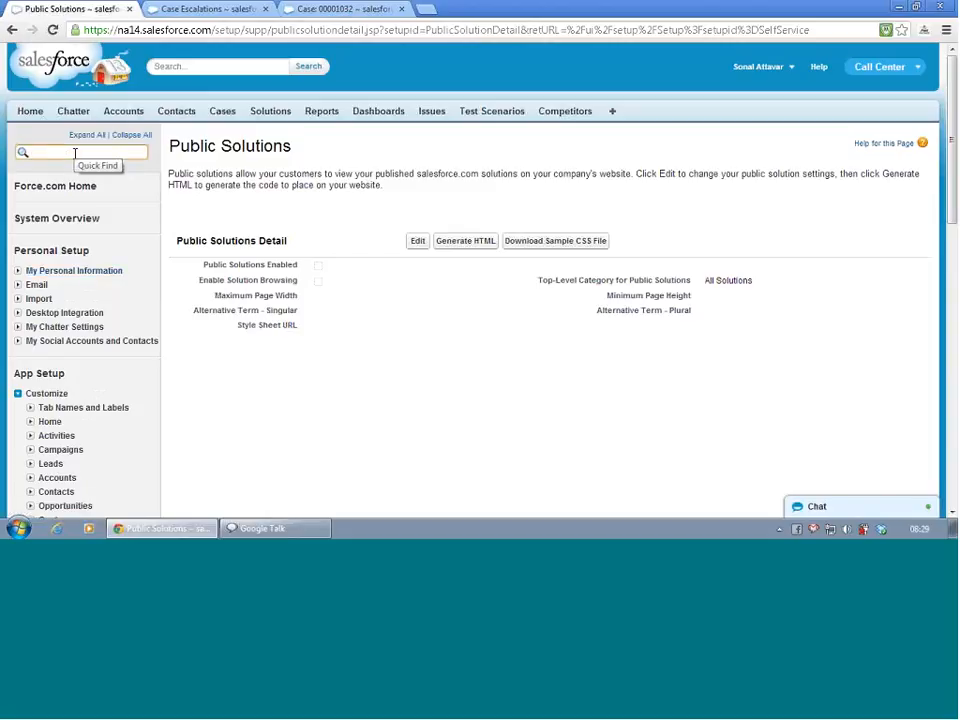
{"action": "type", "text": "cus"}
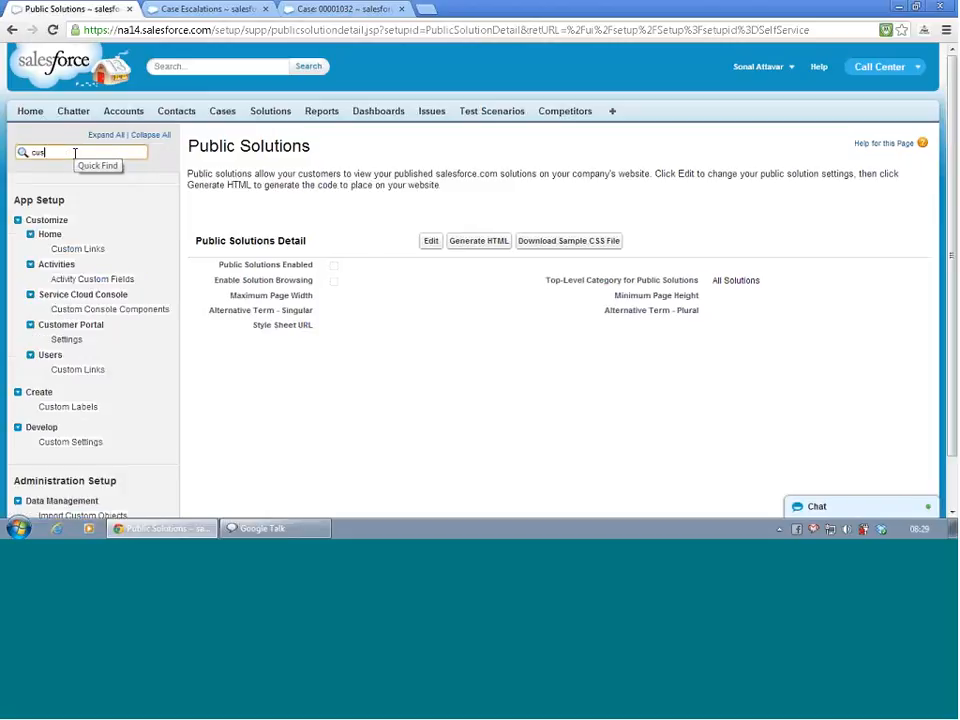
{"action": "type", "text": "tomer"}
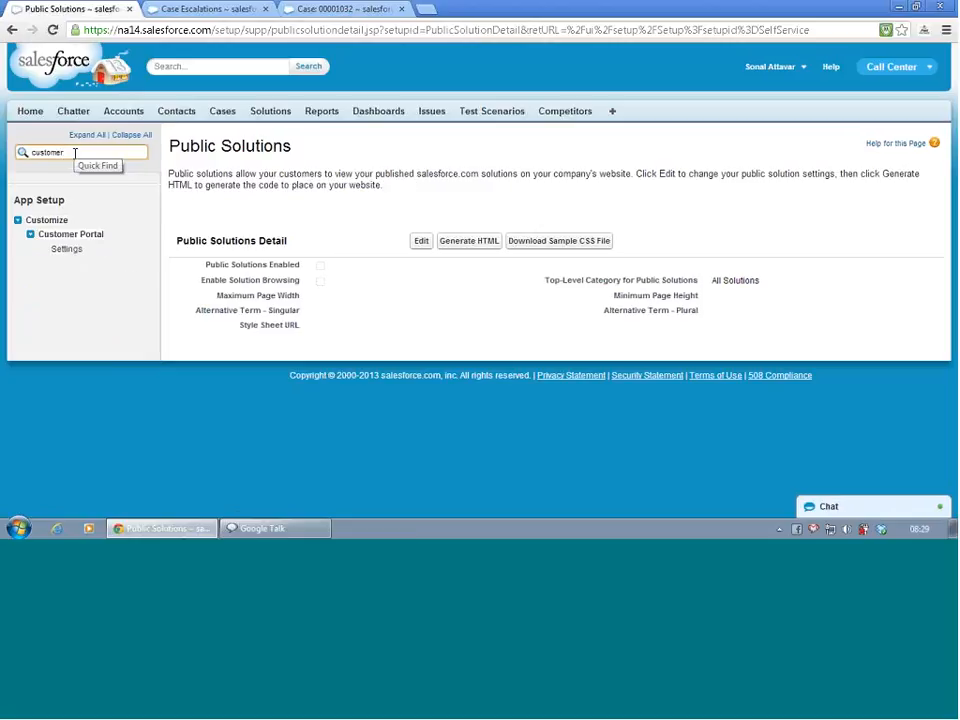
{"action": "left_click", "coordinate": [62, 250]}
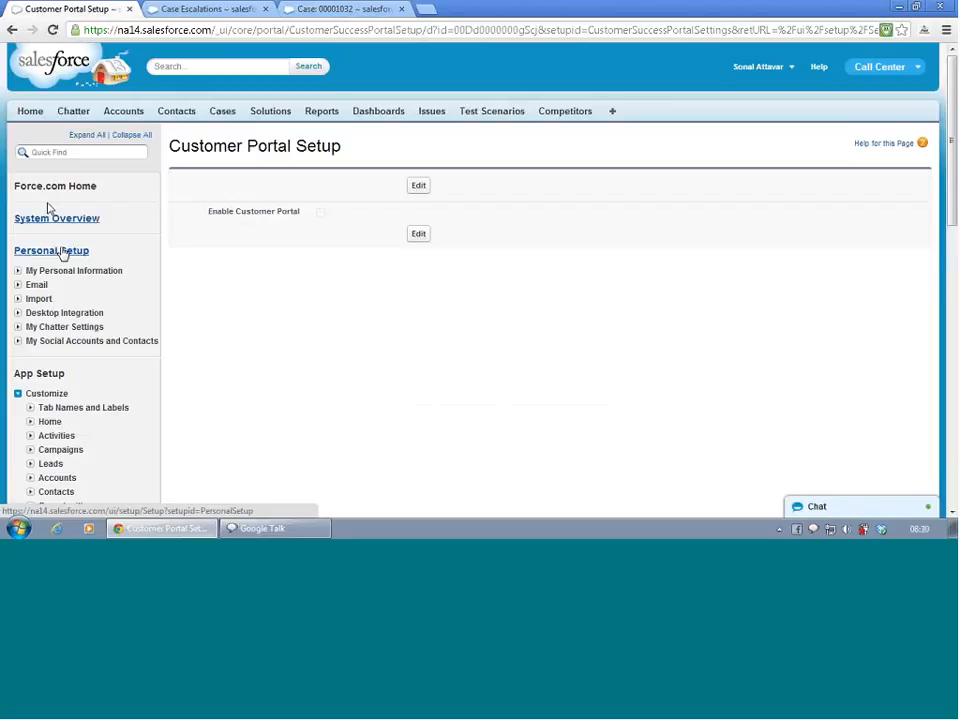
- Enable the Customer Portal in its setup and save the change
{"action": "left_click", "coordinate": [418, 187]}
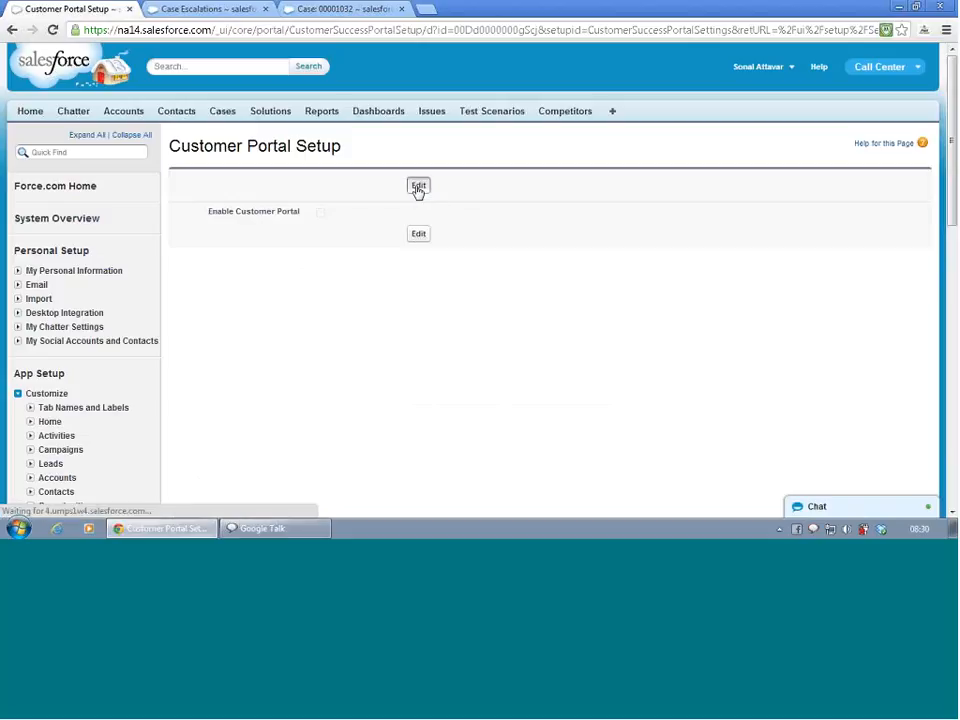
{"action": "left_click", "coordinate": [326, 215]}
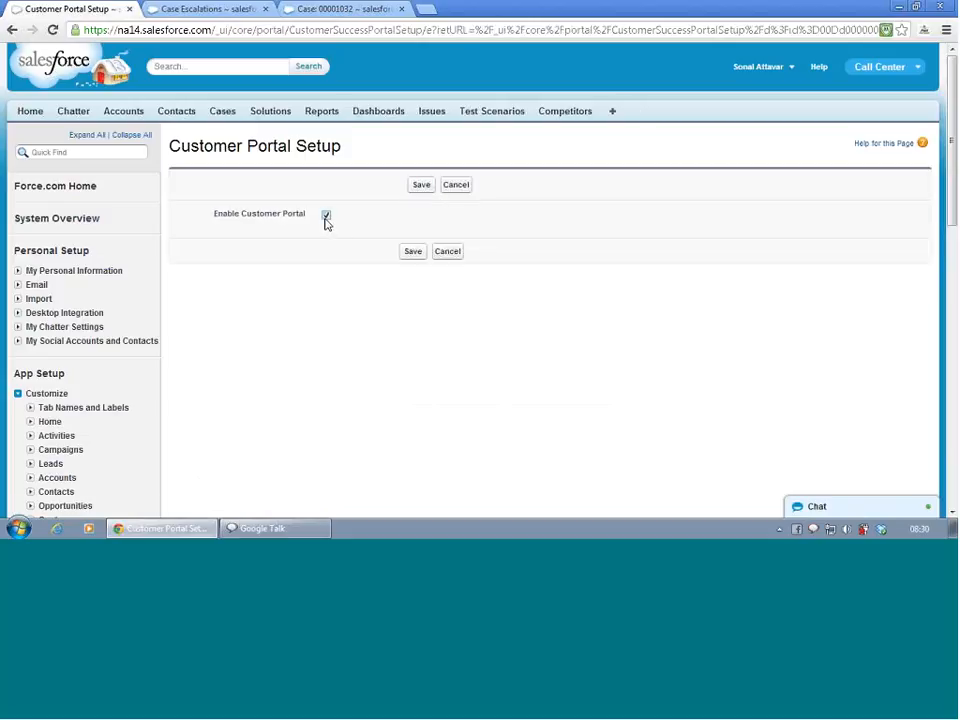
{"action": "left_click", "coordinate": [422, 257]}
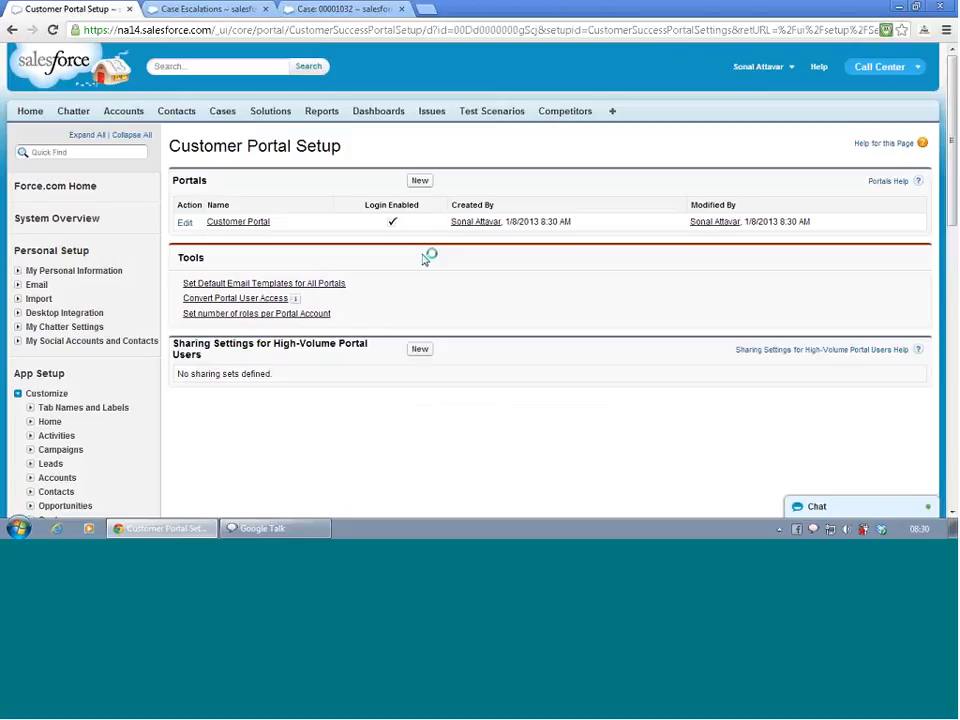
- Open Convert Portal User Access, review the wizard's introduction and continue to its sharing rules selection
{"action": "left_click", "coordinate": [201, 301]}
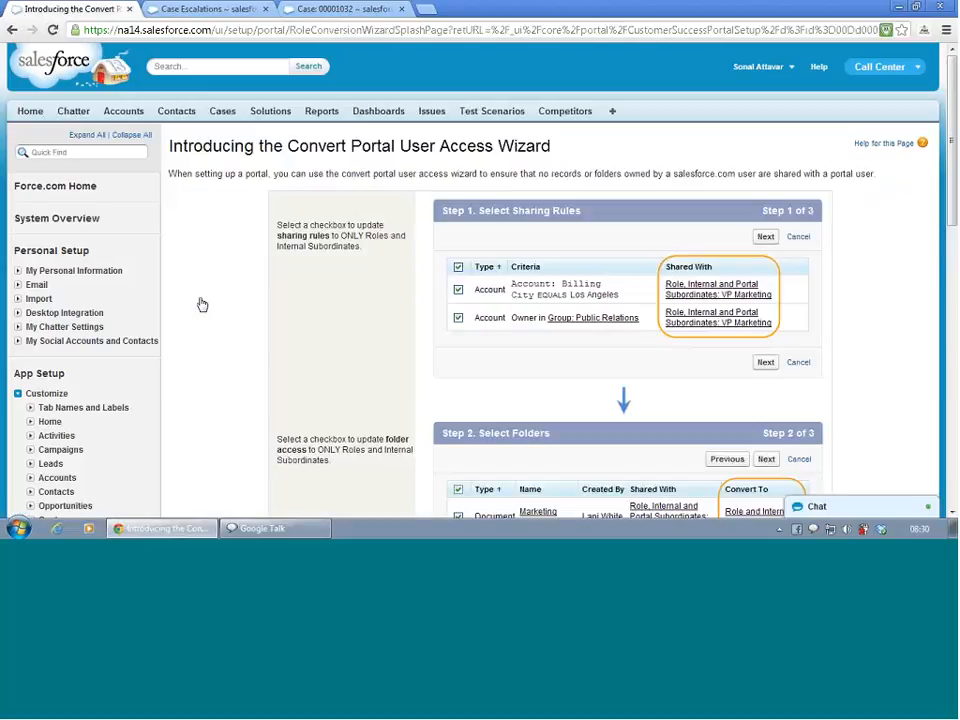
{"action": "scroll", "coordinate": [202, 304], "scroll_direction": "down", "scroll_amount": 5}
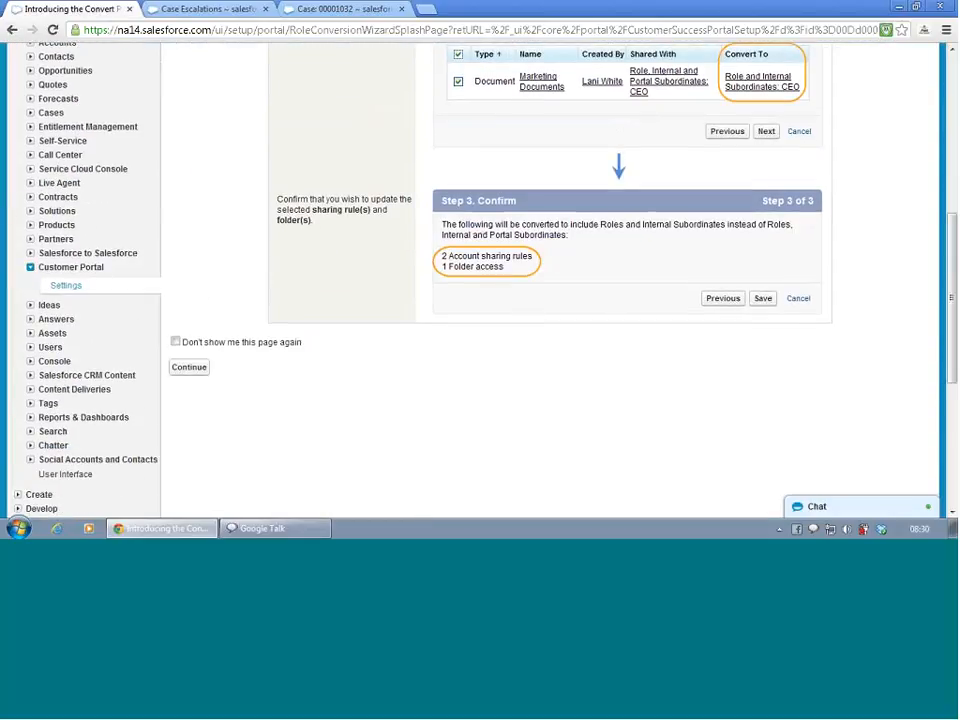
{"action": "left_click", "coordinate": [191, 367]}
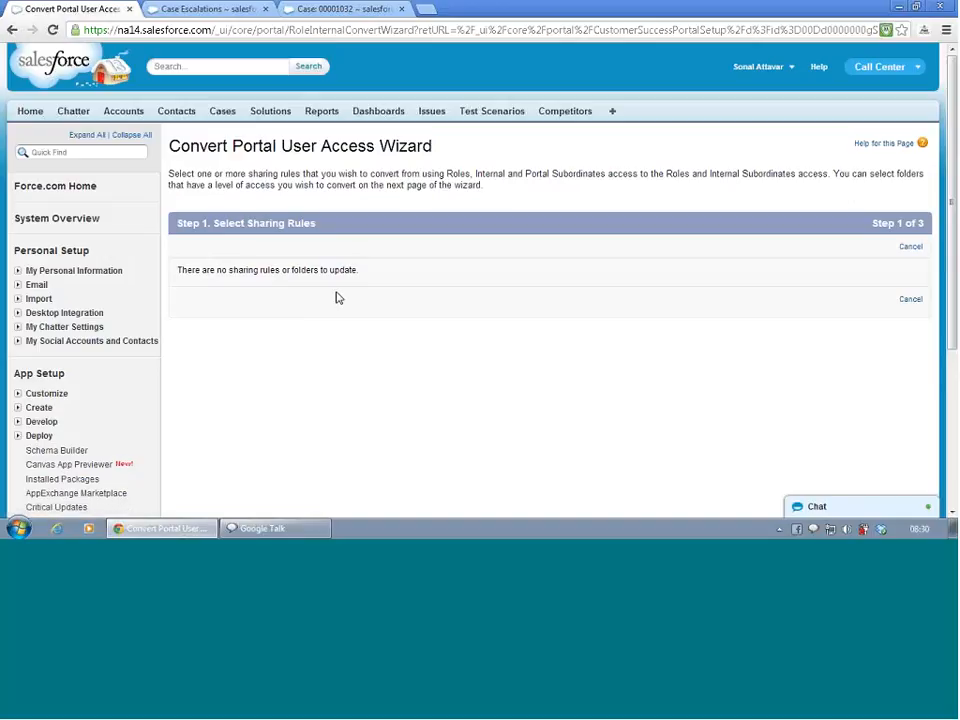
- From the open case, go to the California State Govt account and check its portal options and related contacts
{"action": "left_click", "coordinate": [324, 9]}
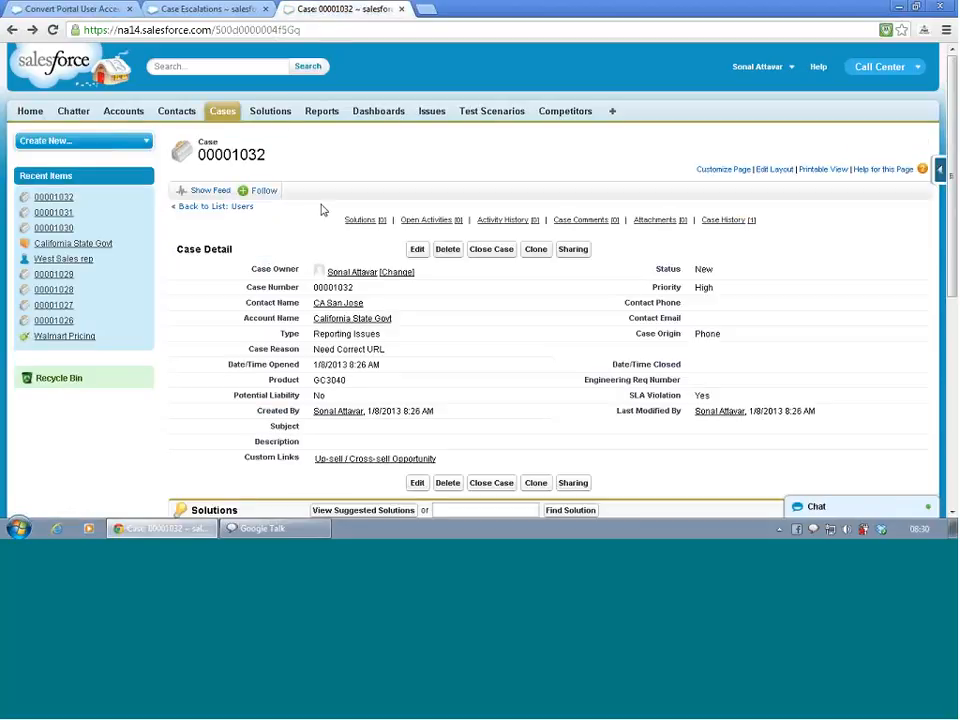
{"action": "left_click", "coordinate": [346, 320]}
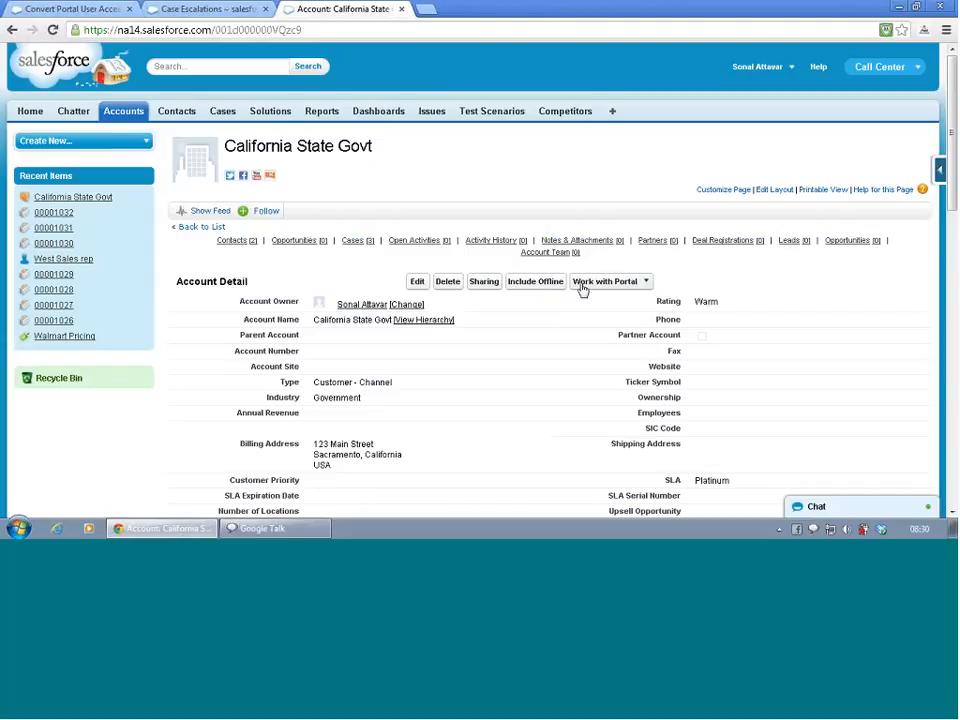
{"action": "left_click", "coordinate": [648, 285]}
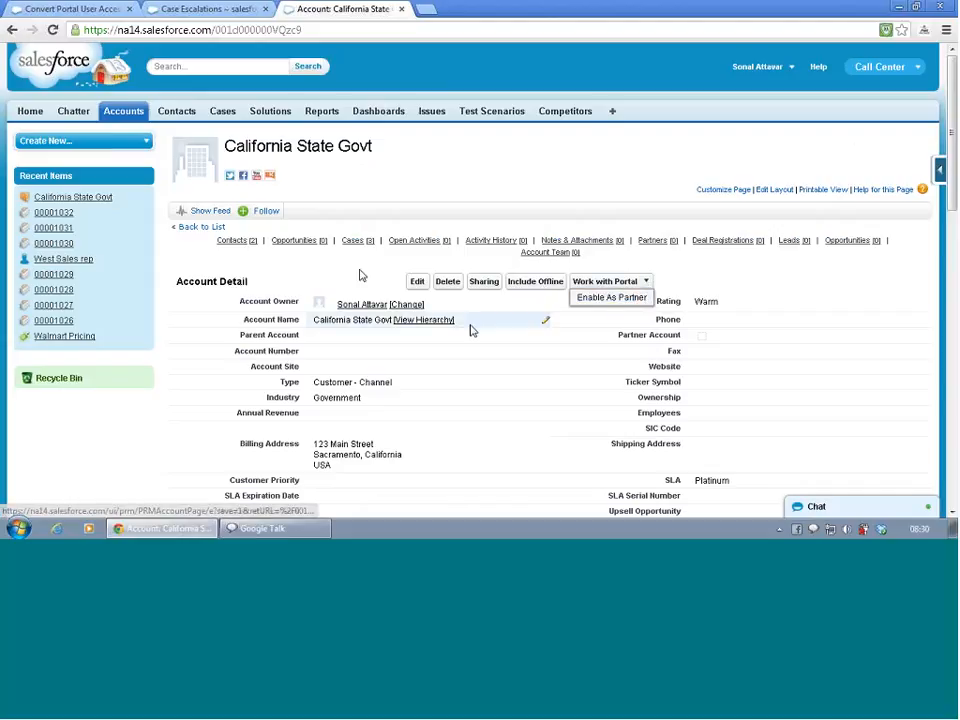
{"action": "scroll", "coordinate": [336, 270], "scroll_direction": "down", "scroll_amount": 9}
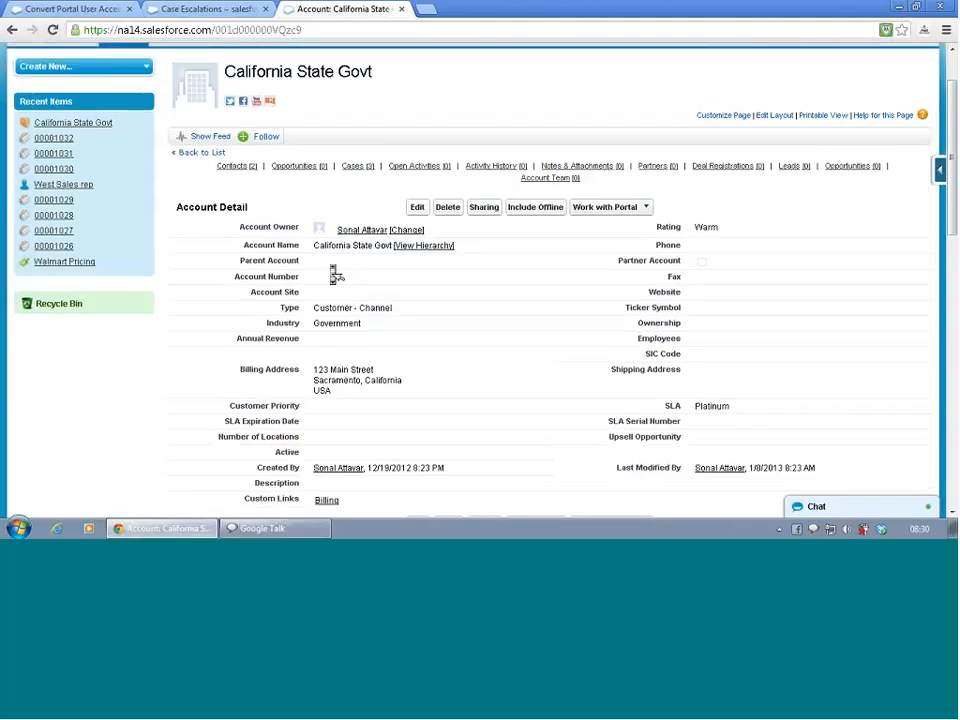
{"action": "scroll", "coordinate": [336, 274], "scroll_direction": "up", "scroll_amount": 2}
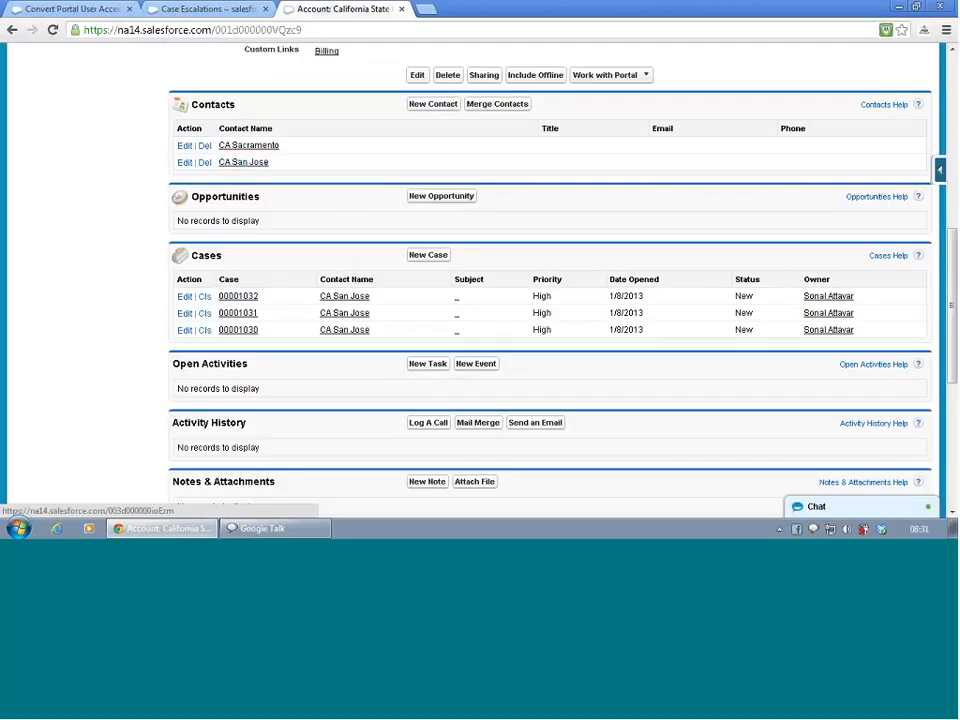
{"action": "left_click", "coordinate": [647, 77]}
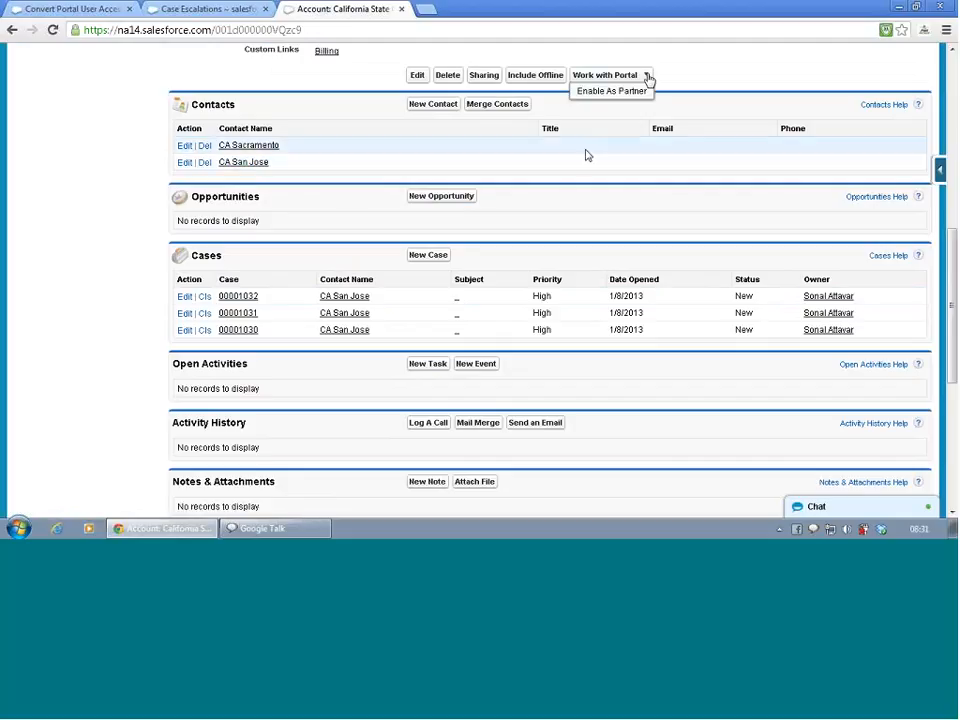
- Try to enable the account's Sacramento contact as a Customer Portal user, and return to the contact
{"action": "left_click_drag", "start_coordinate": [585, 167], "coordinate": [236, 153]}
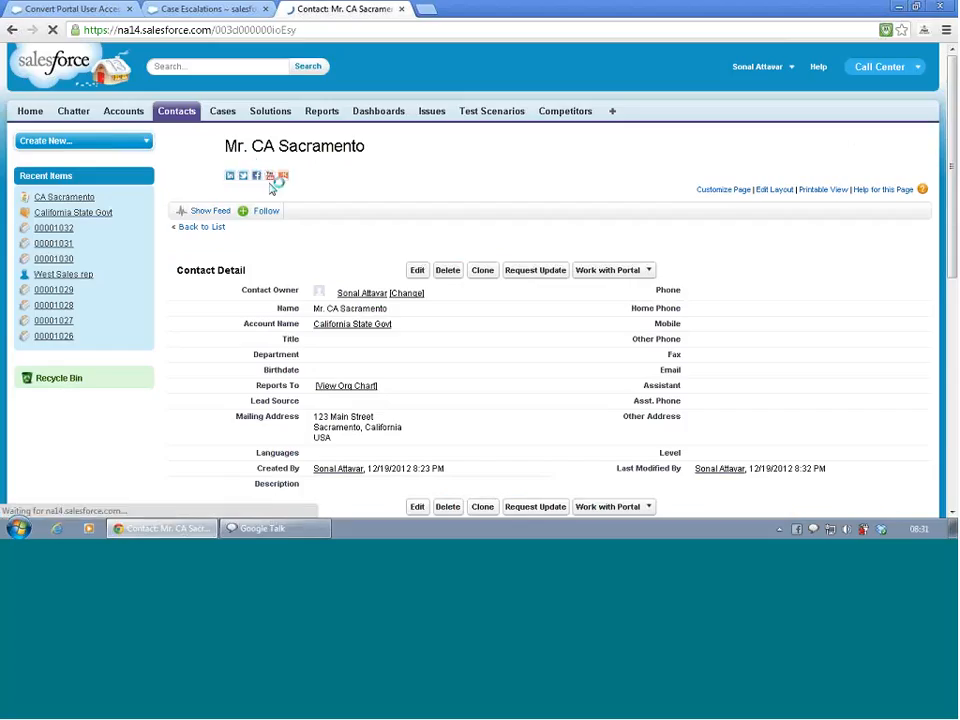
{"action": "left_click", "coordinate": [650, 278]}
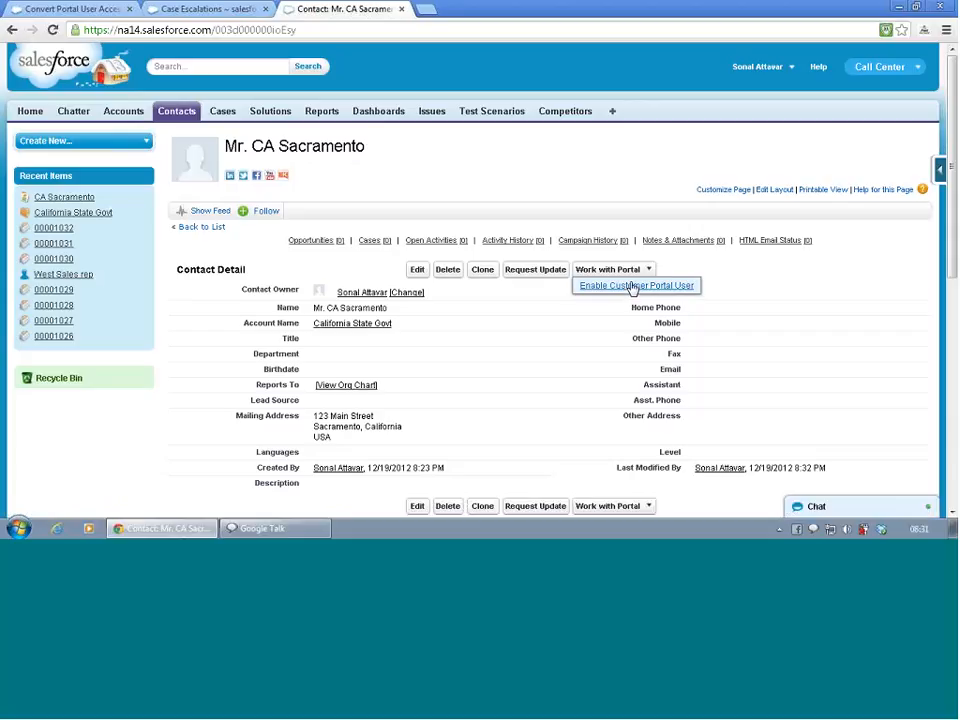
{"action": "left_click", "coordinate": [632, 290]}
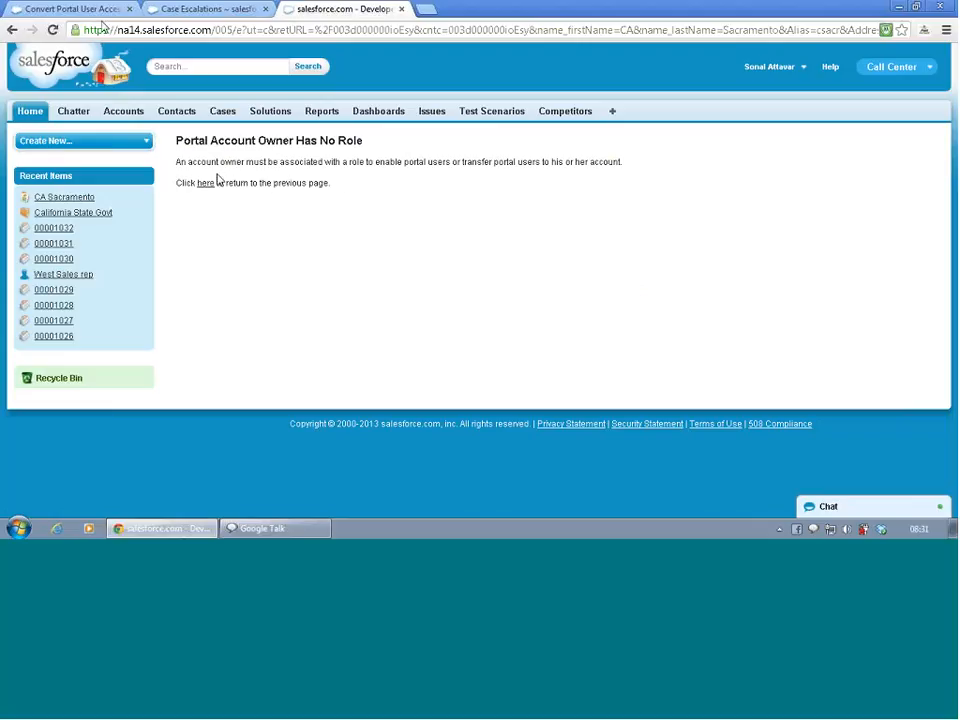
{"action": "left_click", "coordinate": [12, 29]}
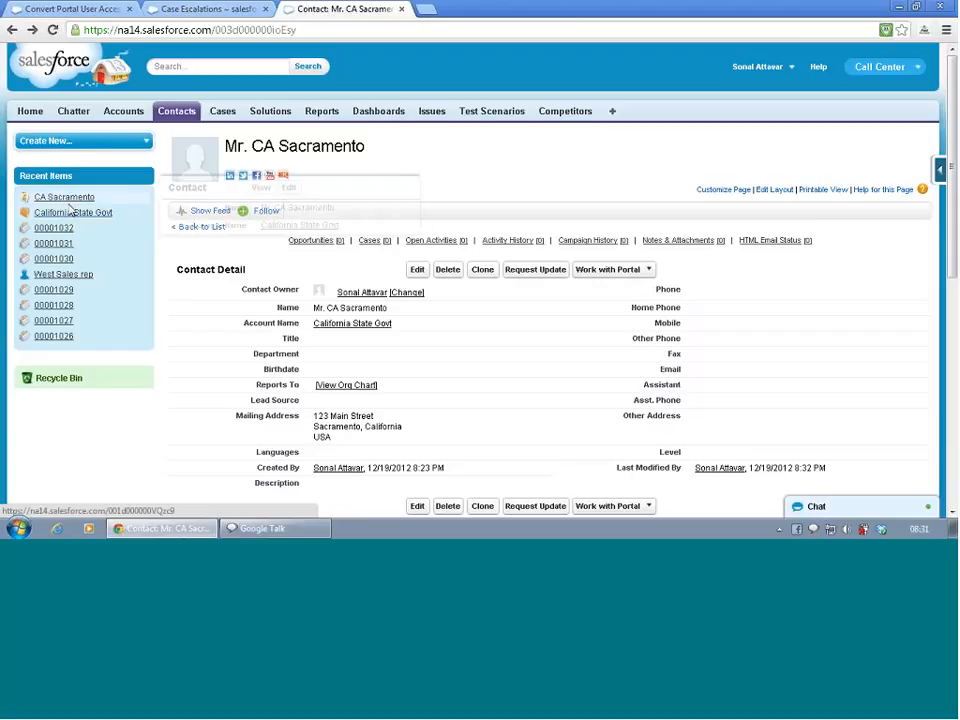
- Open the user detail page of the California State Govt account's owner
{"action": "mouse_move", "coordinate": [69, 204]}
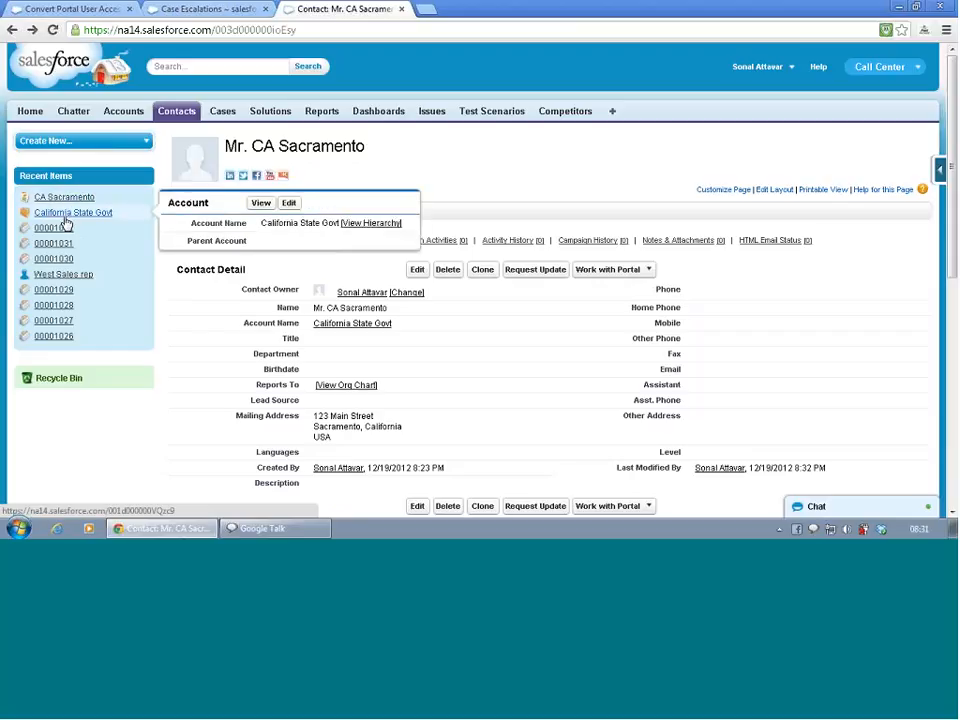
{"action": "left_click", "coordinate": [65, 218]}
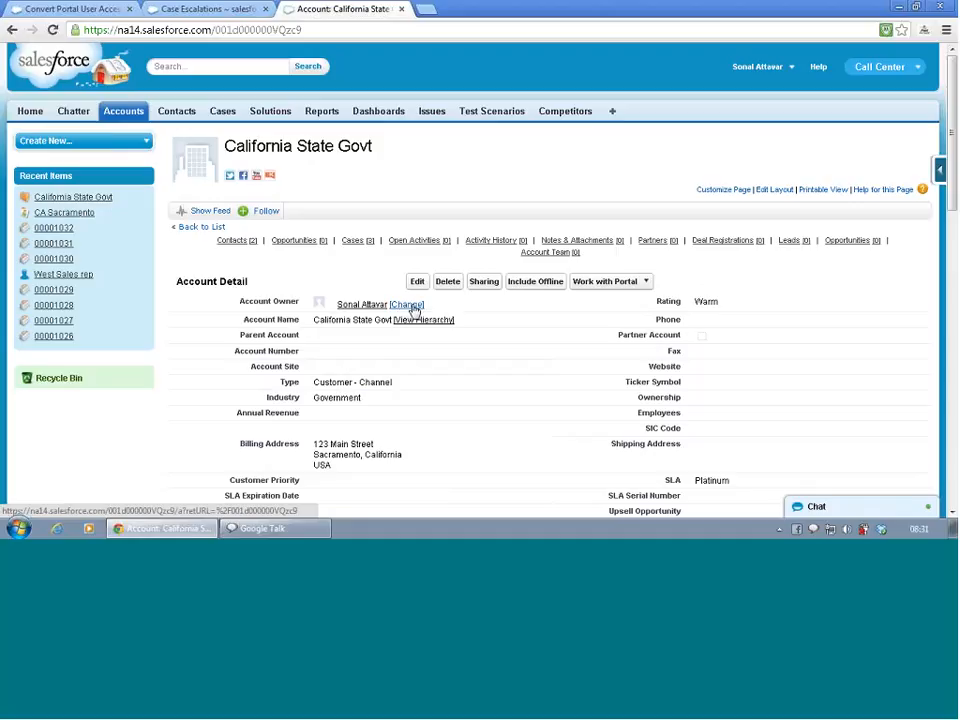
{"action": "left_click", "coordinate": [367, 307]}
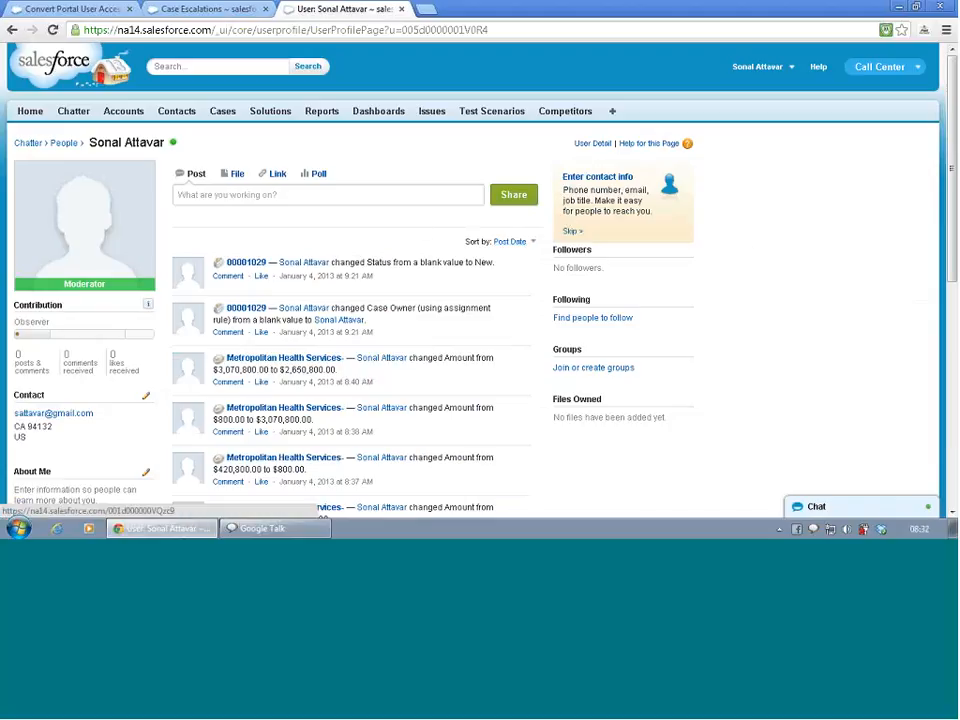
{"action": "left_click", "coordinate": [591, 145]}
{"action": "scroll", "coordinate": [435, 241], "scroll_direction": "down", "scroll_amount": 1}
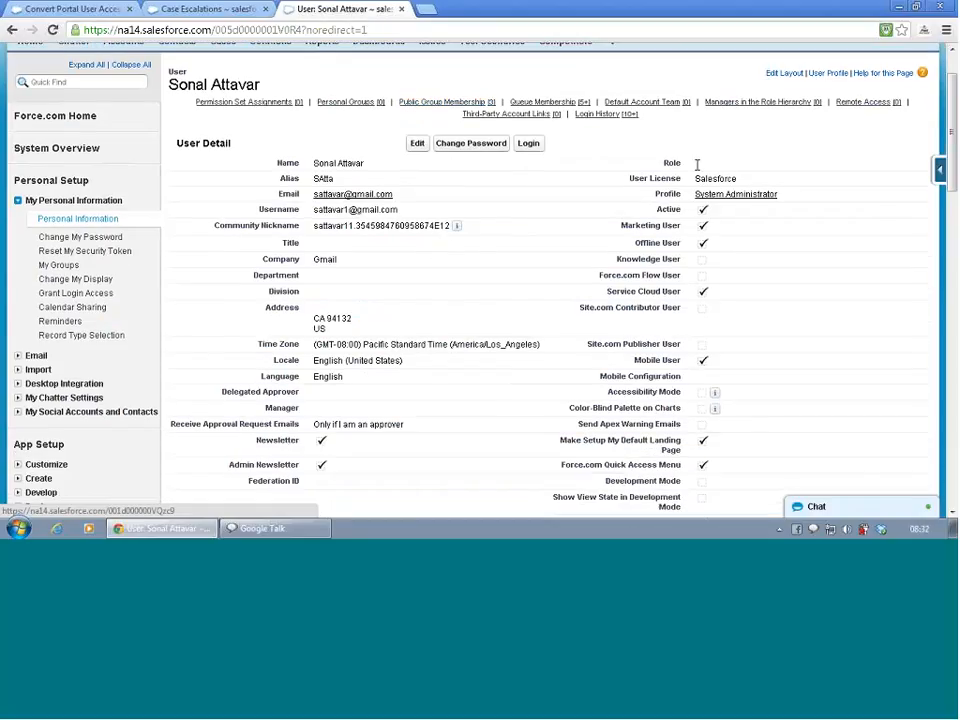
- Set the account owner's user role to CEO and save the user record
{"action": "left_click", "coordinate": [419, 145]}
{"action": "left_click", "coordinate": [727, 243]}
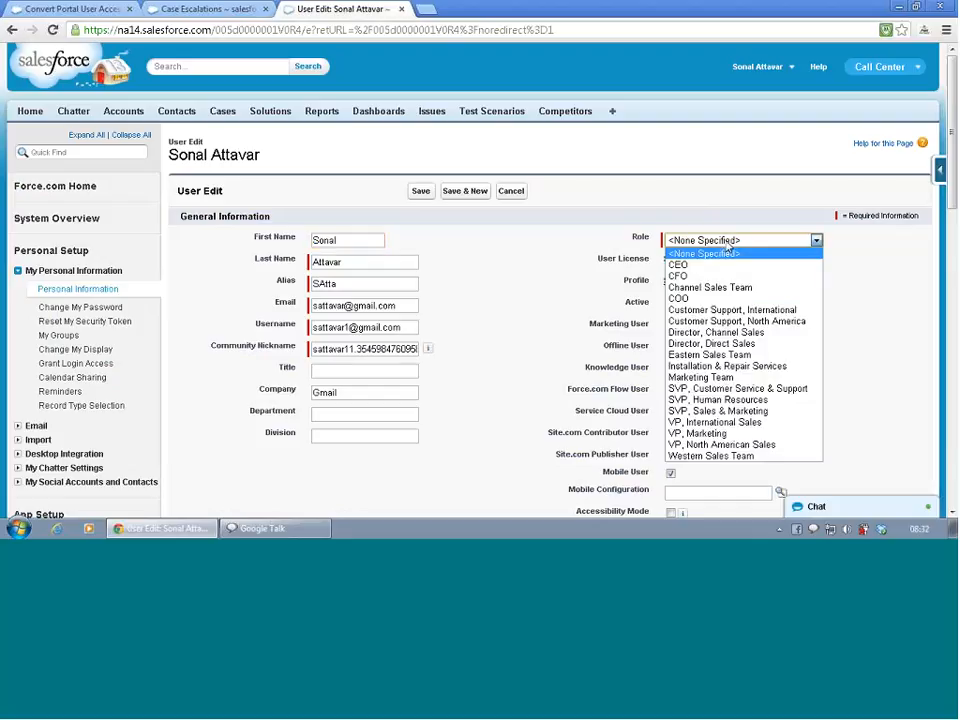
{"action": "left_click", "coordinate": [729, 252]}
{"action": "scroll", "coordinate": [739, 302], "scroll_direction": "down", "scroll_amount": 3}
{"action": "scroll", "coordinate": [739, 302], "scroll_direction": "up", "scroll_amount": 2}
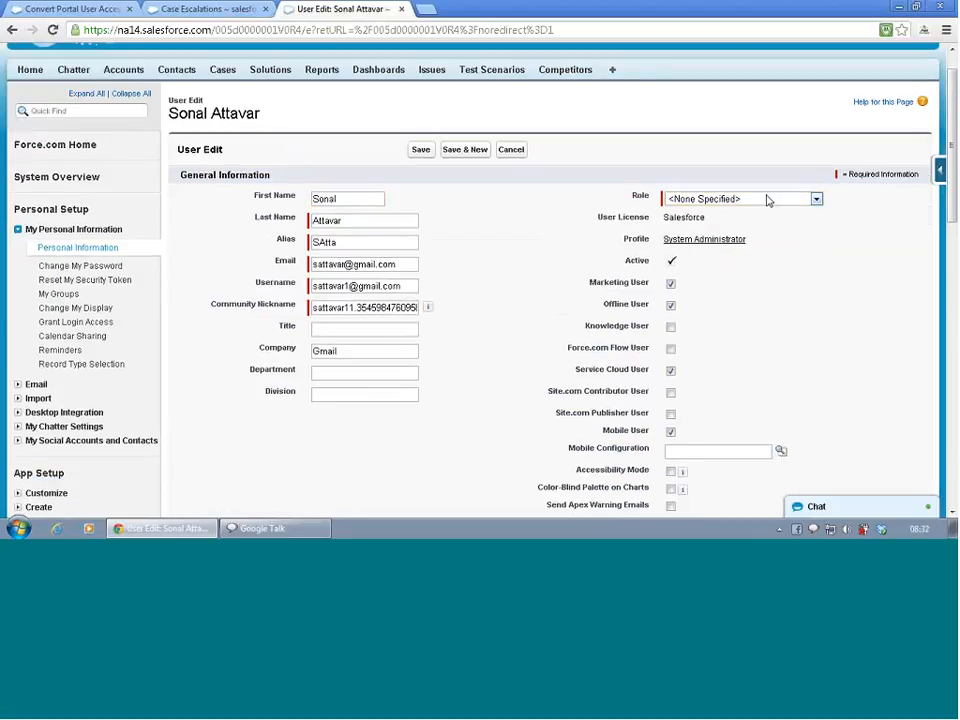
{"action": "left_click", "coordinate": [767, 200]}
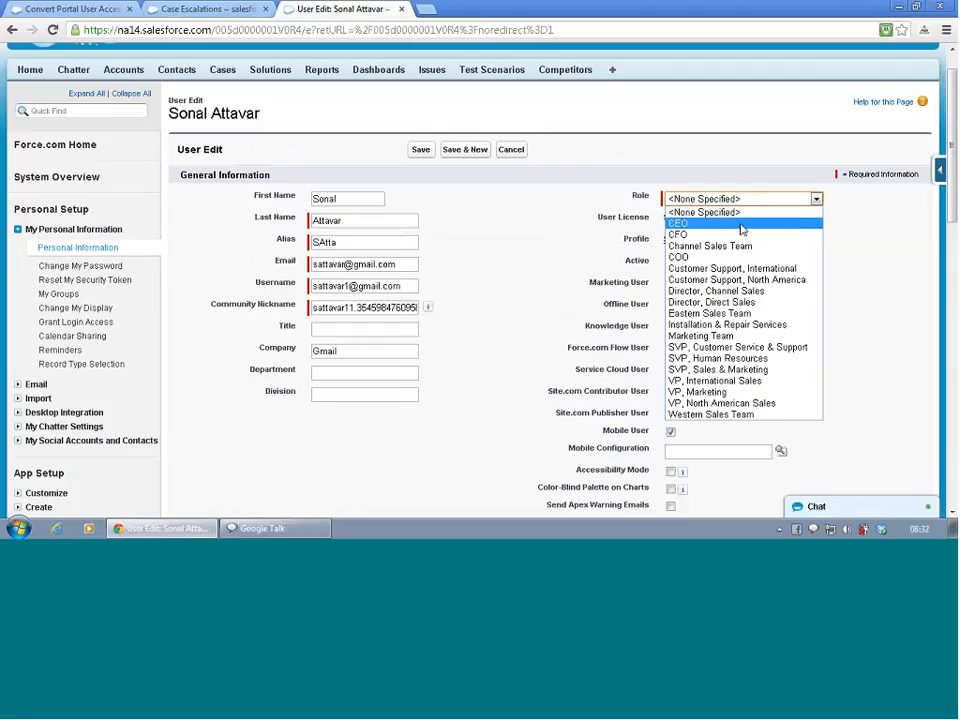
{"action": "left_click", "coordinate": [742, 228]}
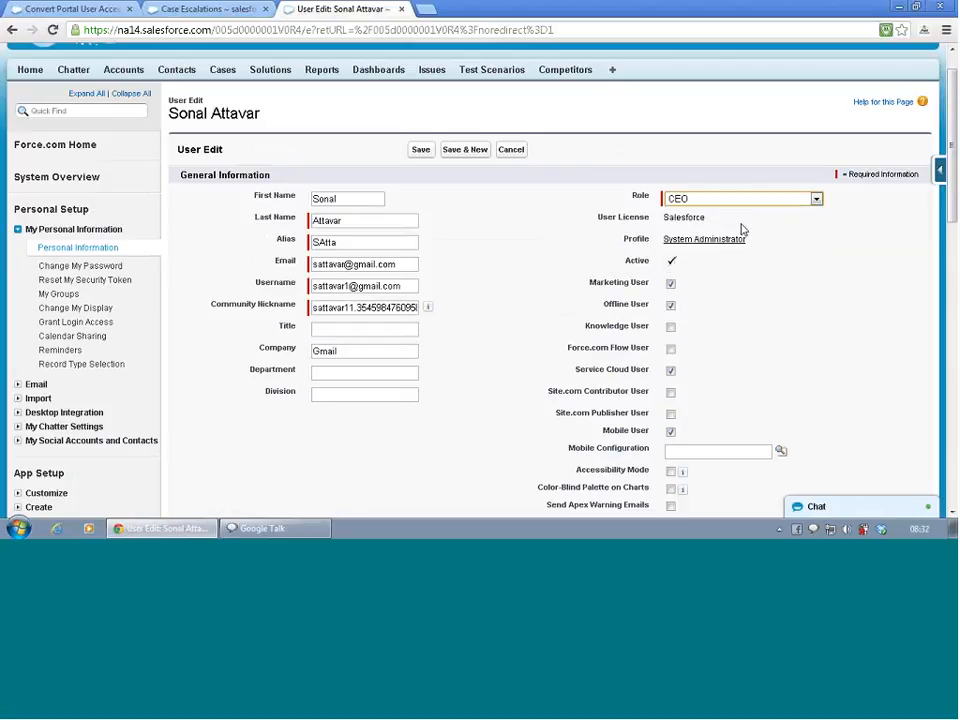
{"action": "left_click", "coordinate": [420, 150]}
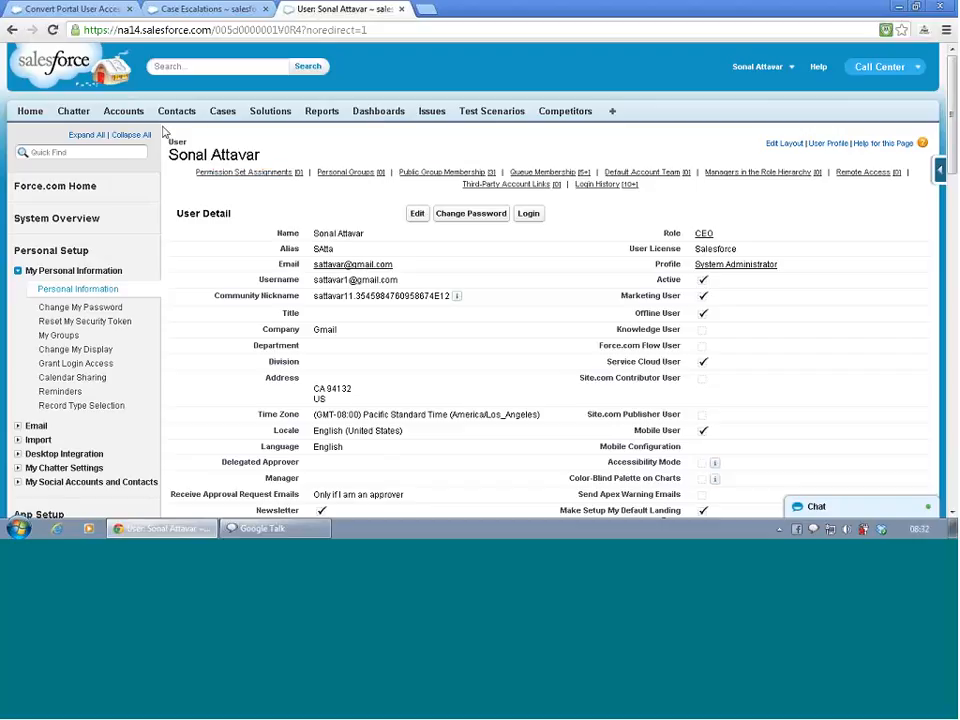
{"action": "left_click", "coordinate": [221, 113]}
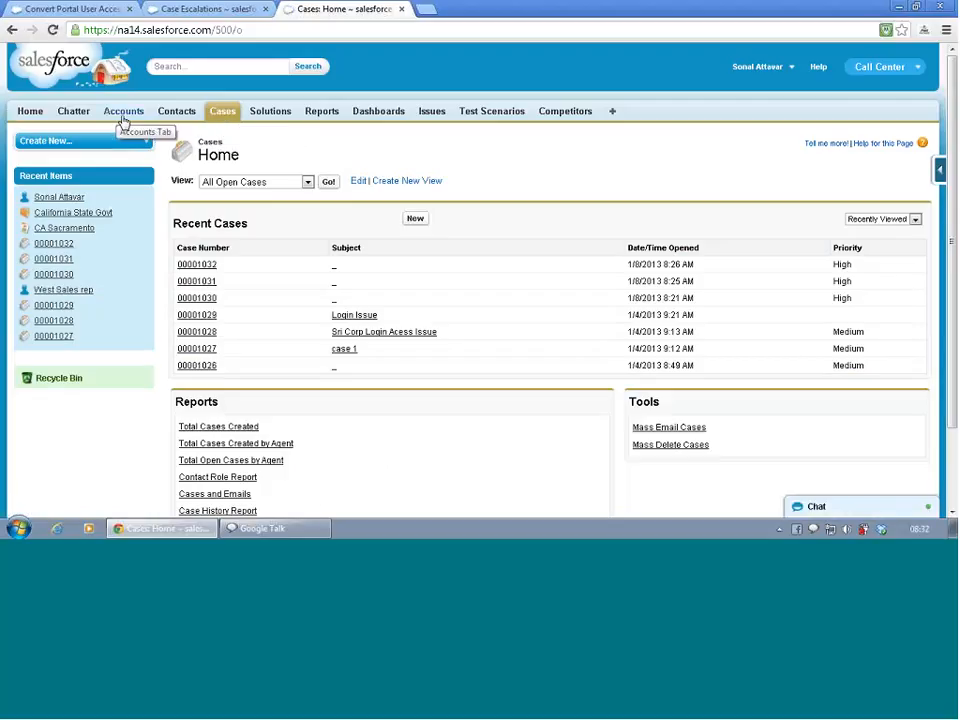
{"action": "left_click", "coordinate": [11, 31]}
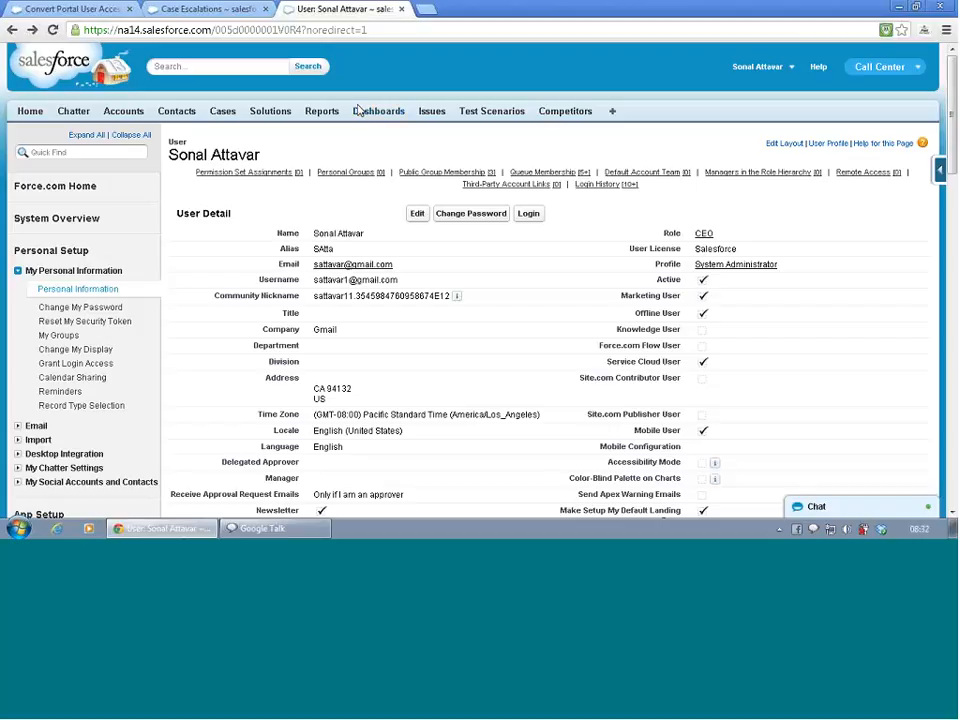
{"action": "left_click", "coordinate": [80, 7]}
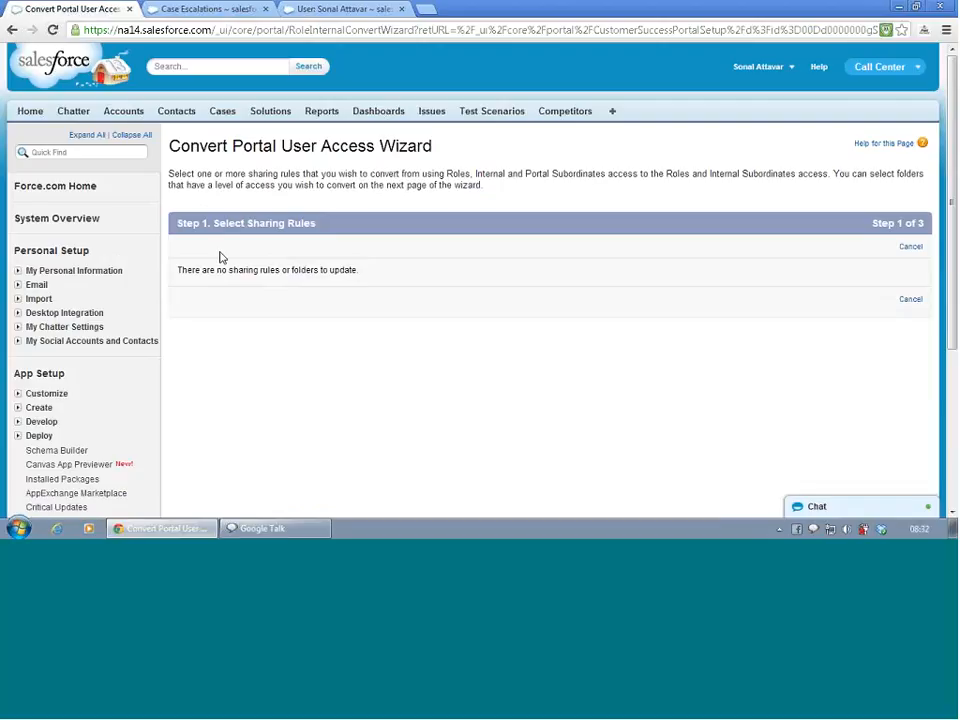
{"action": "left_click", "coordinate": [327, 9]}
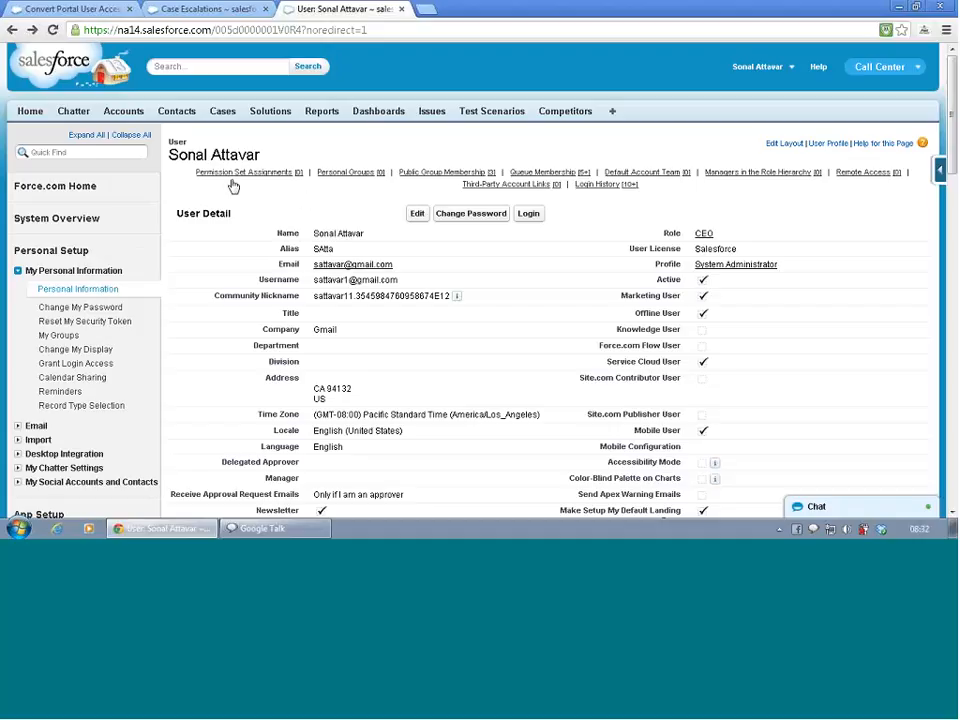
- Open the Sacramento contact from the recent items and start enabling it as a Customer Portal user
{"action": "left_click", "coordinate": [27, 113]}
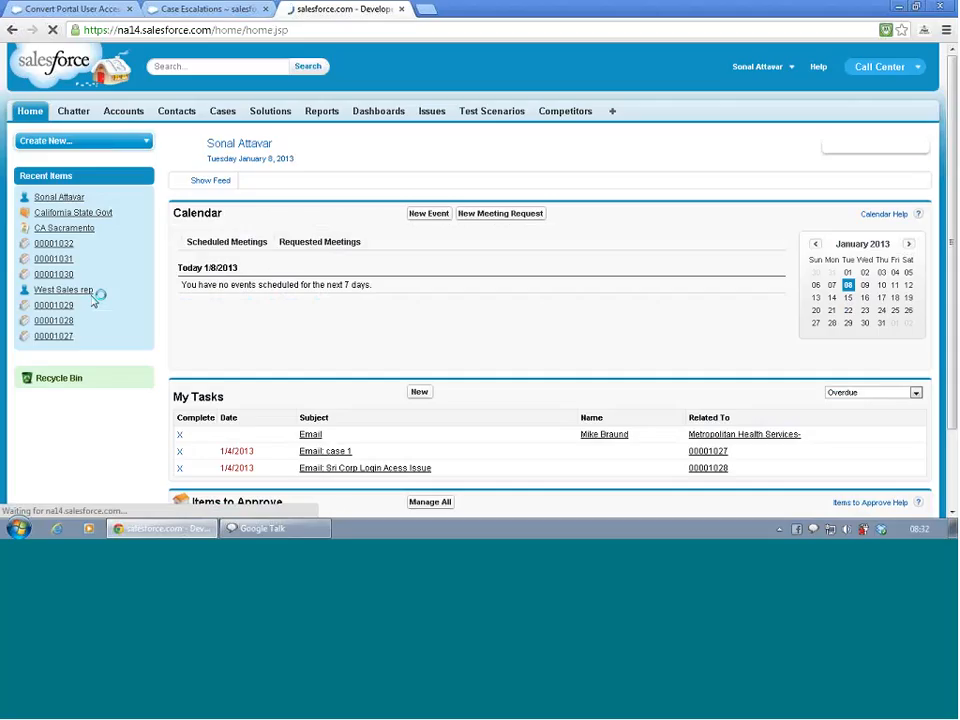
{"action": "left_click", "coordinate": [63, 229]}
{"action": "mouse_move", "coordinate": [619, 241]}
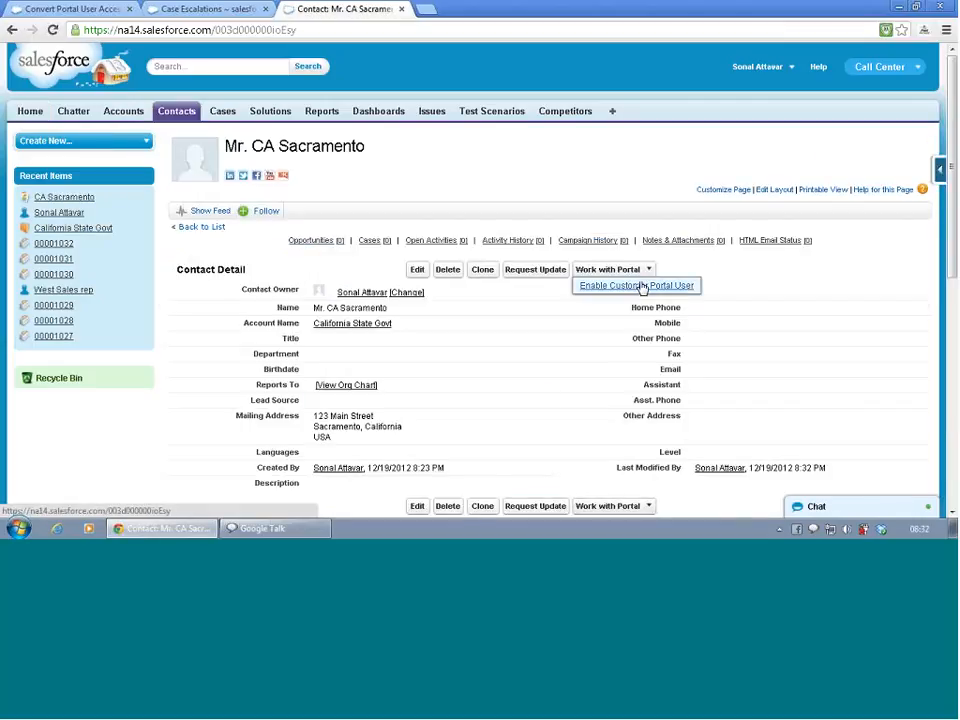
{"action": "left_click", "coordinate": [642, 285]}
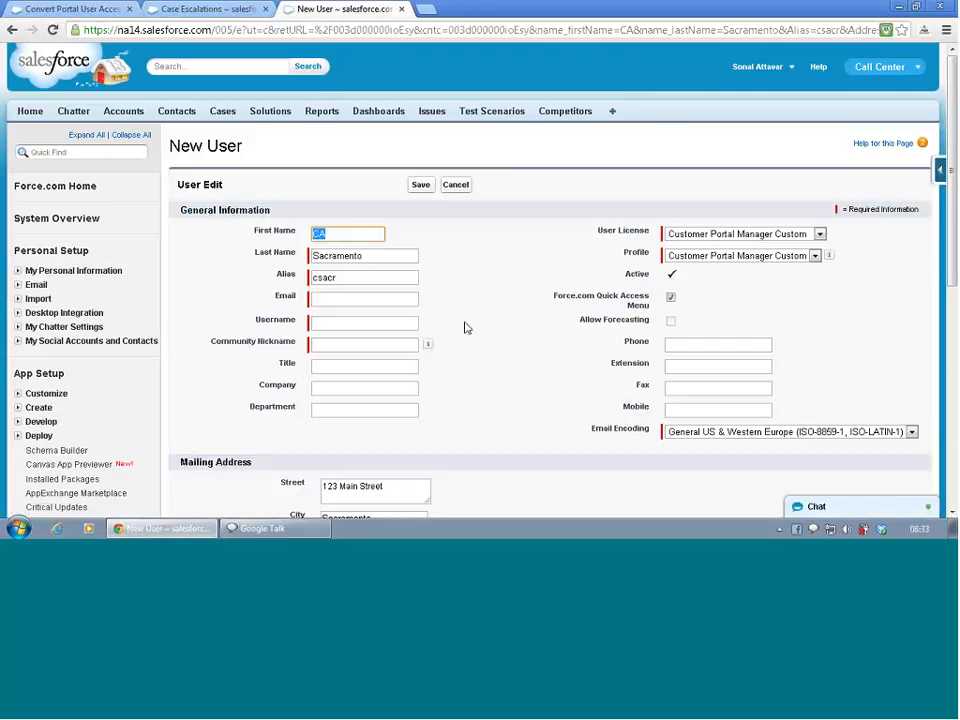
- Fill in the new portal user's email address using the first saved autofill suggestion
{"action": "left_click", "coordinate": [367, 297]}
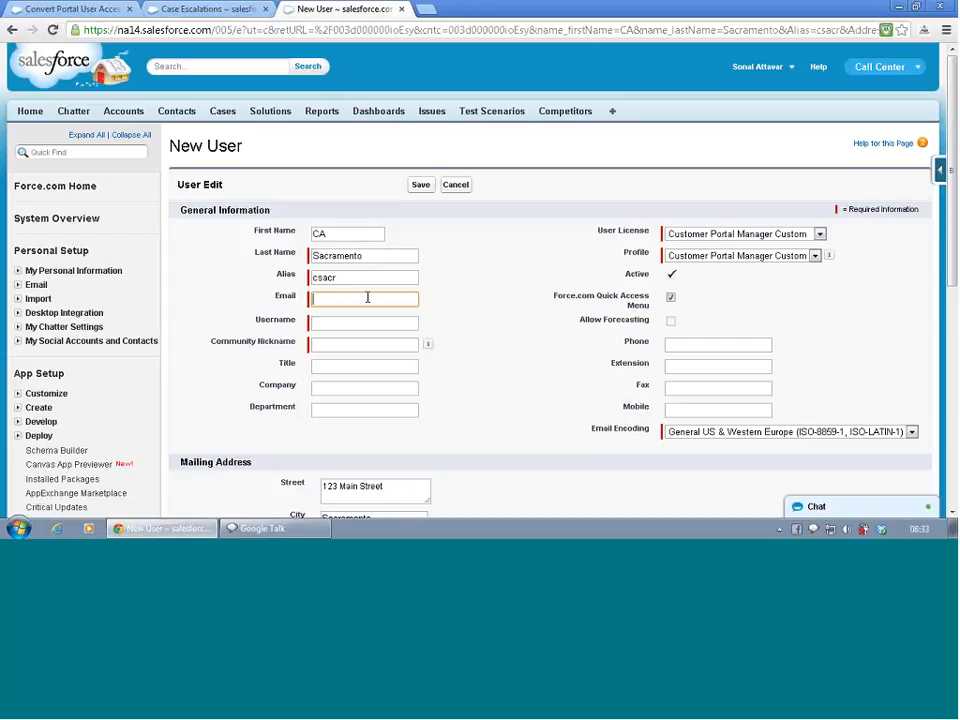
{"action": "type", "text": "sa"}
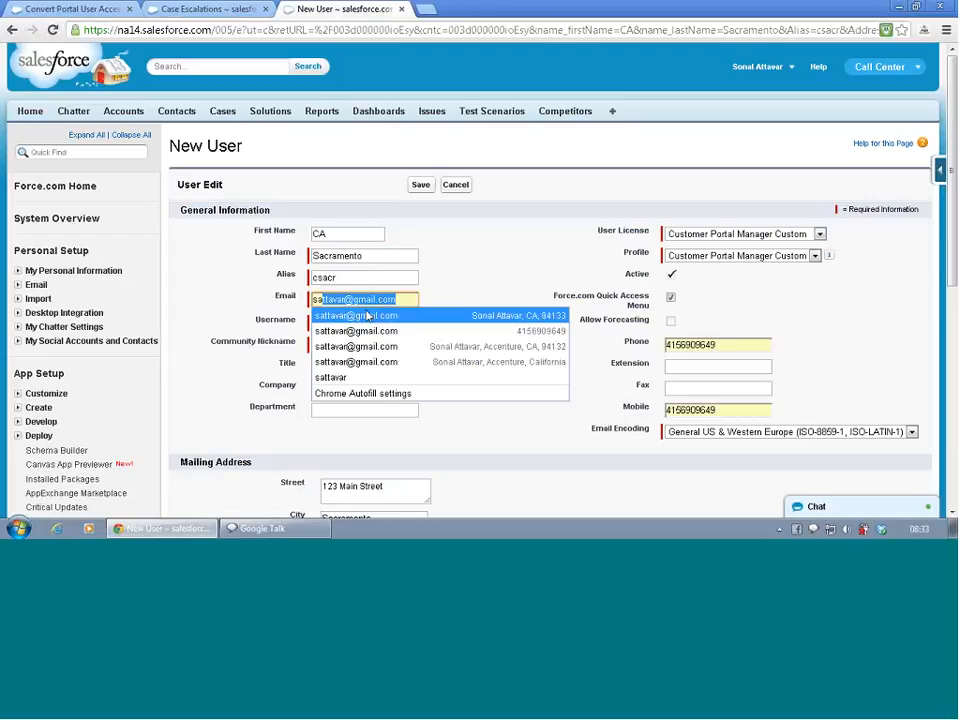
{"action": "left_click", "coordinate": [367, 316]}
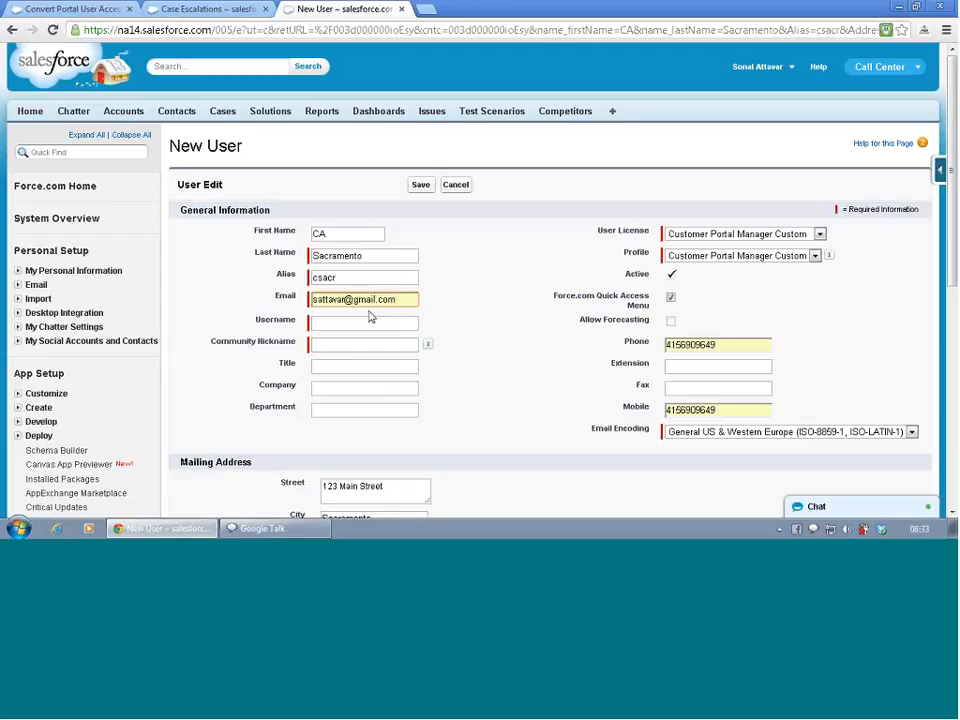
- Replace the prefilled username and community nickname with the same short name followed by 1
{"action": "left_click", "coordinate": [368, 324]}
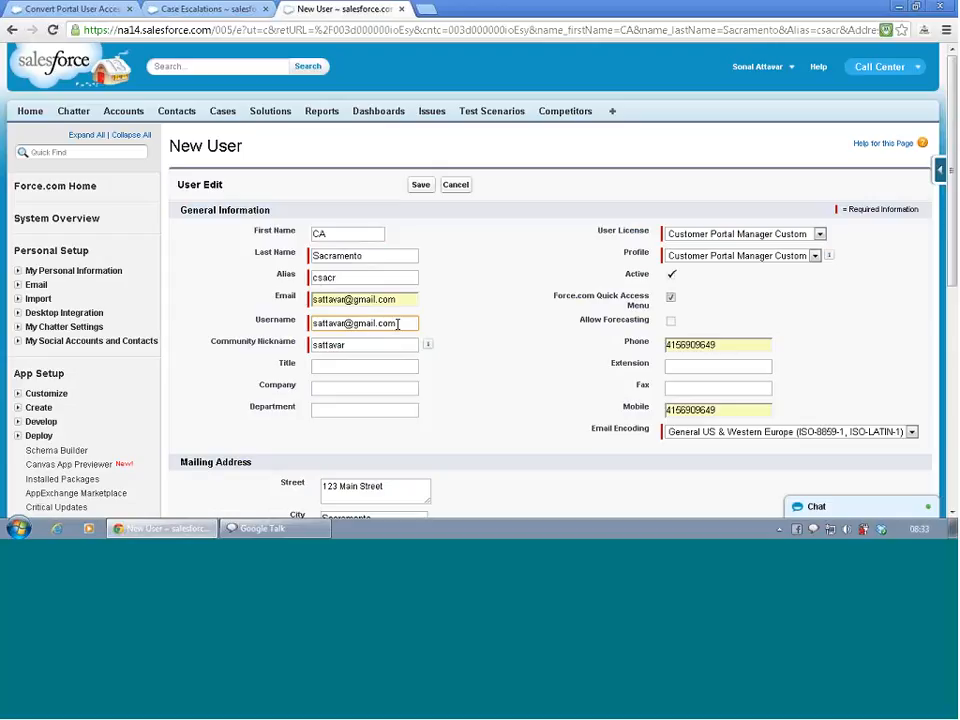
{"action": "left_click_drag", "start_coordinate": [398, 323], "coordinate": [298, 327]}
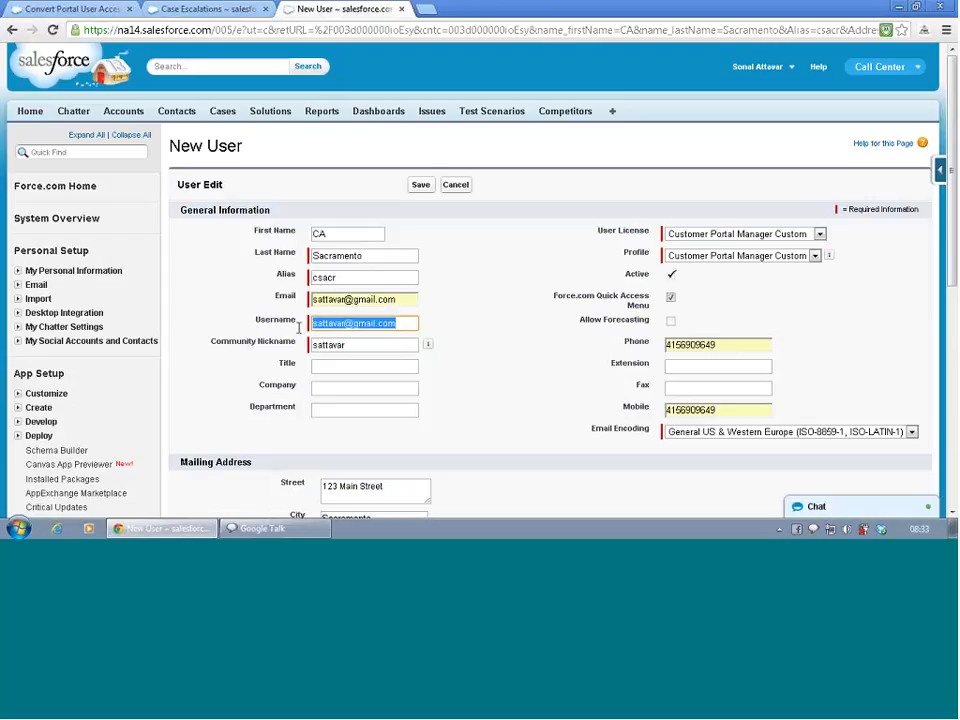
{"action": "type", "text": "sonal"}
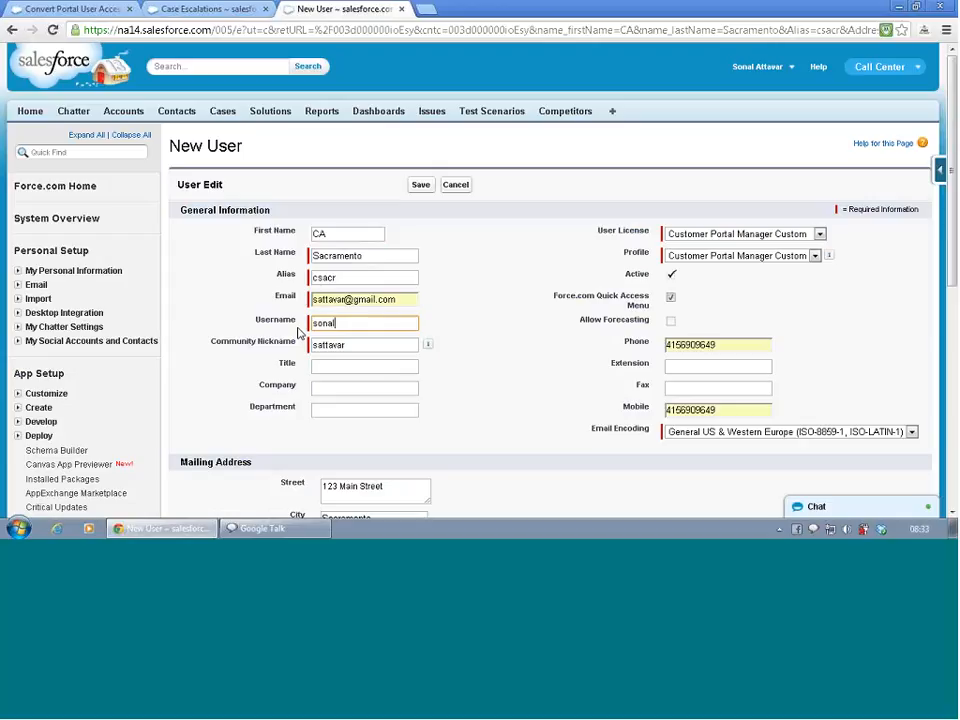
{"action": "type", "text": "1"}
{"action": "double_click", "coordinate": [322, 344]}
{"action": "type", "text": "s"}
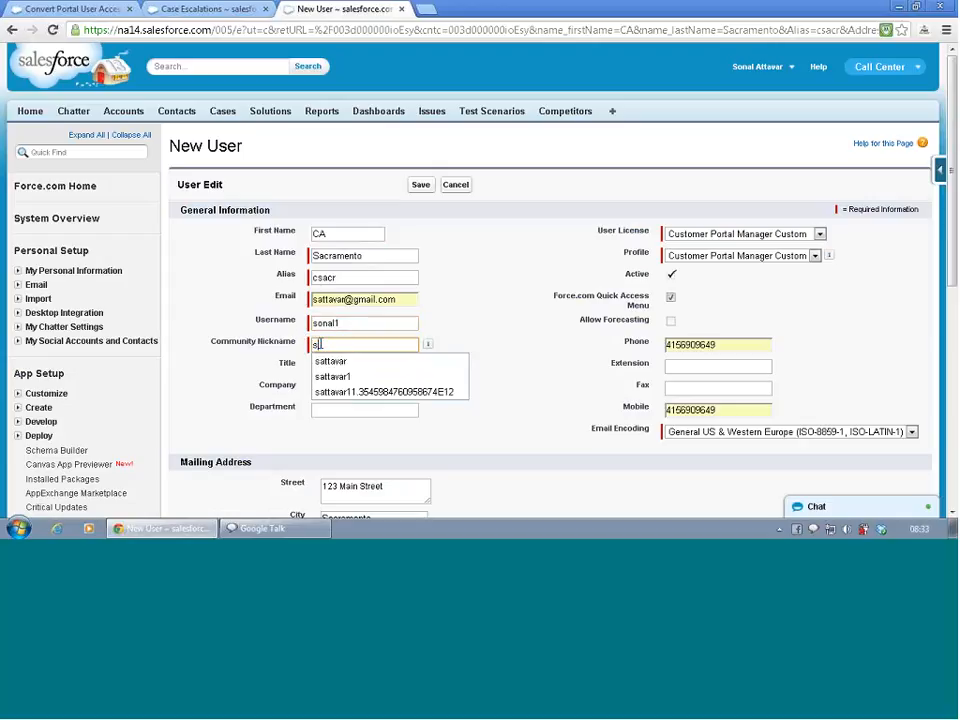
{"action": "type", "text": "onal1"}
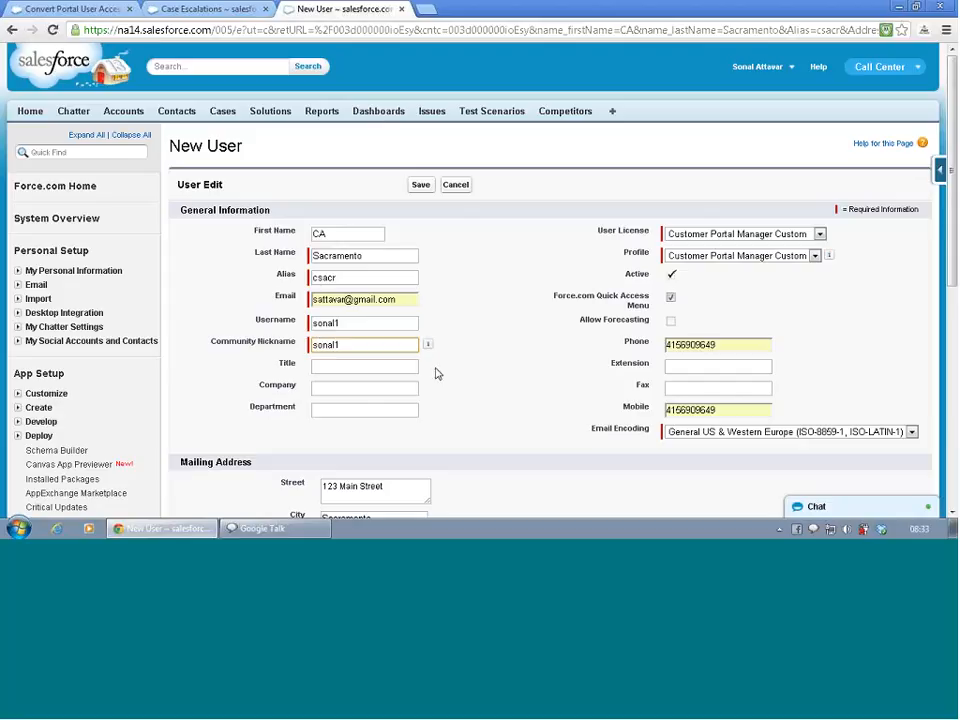
- Extend the new user's username to a full email-style address and look over the remaining form fields
{"action": "scroll", "coordinate": [514, 392], "scroll_direction": "down", "scroll_amount": 2}
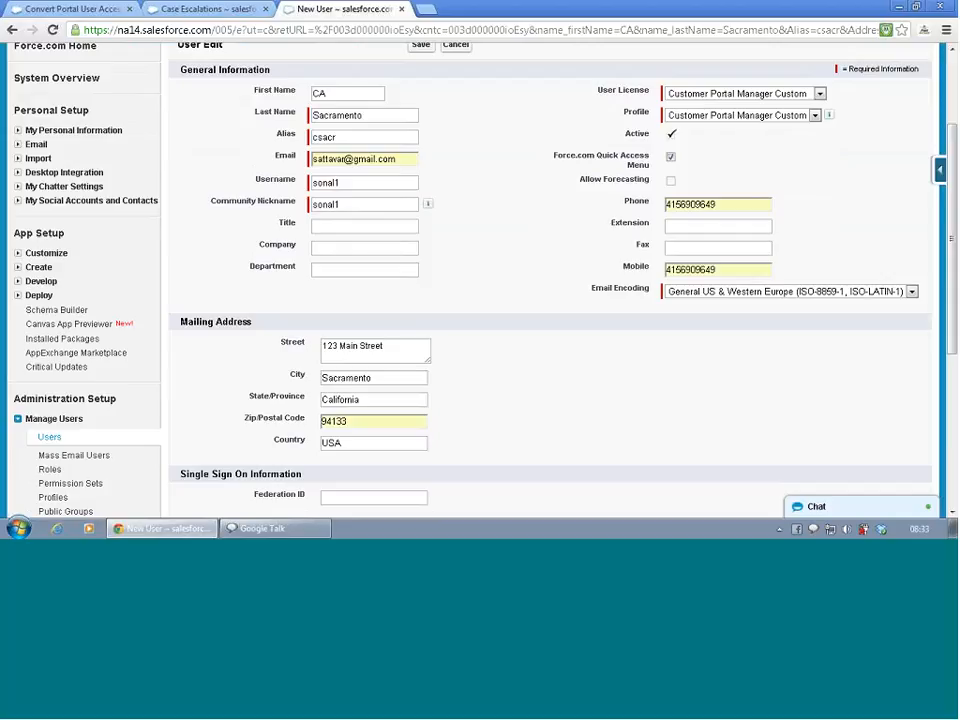
{"action": "left_click", "coordinate": [366, 182]}
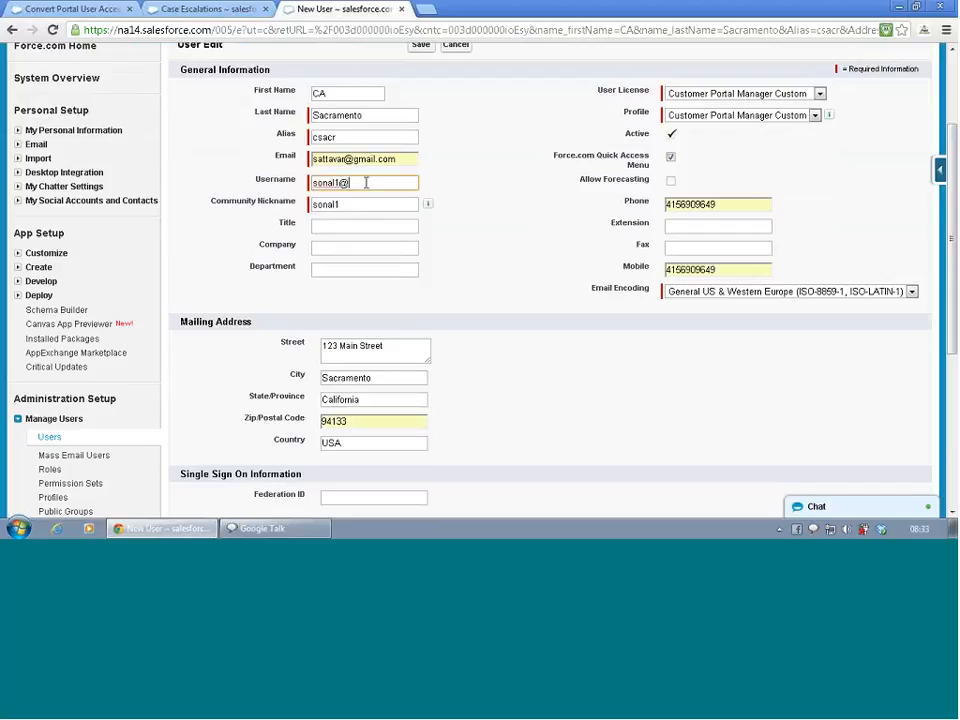
{"action": "left_click", "coordinate": [262, 140]}
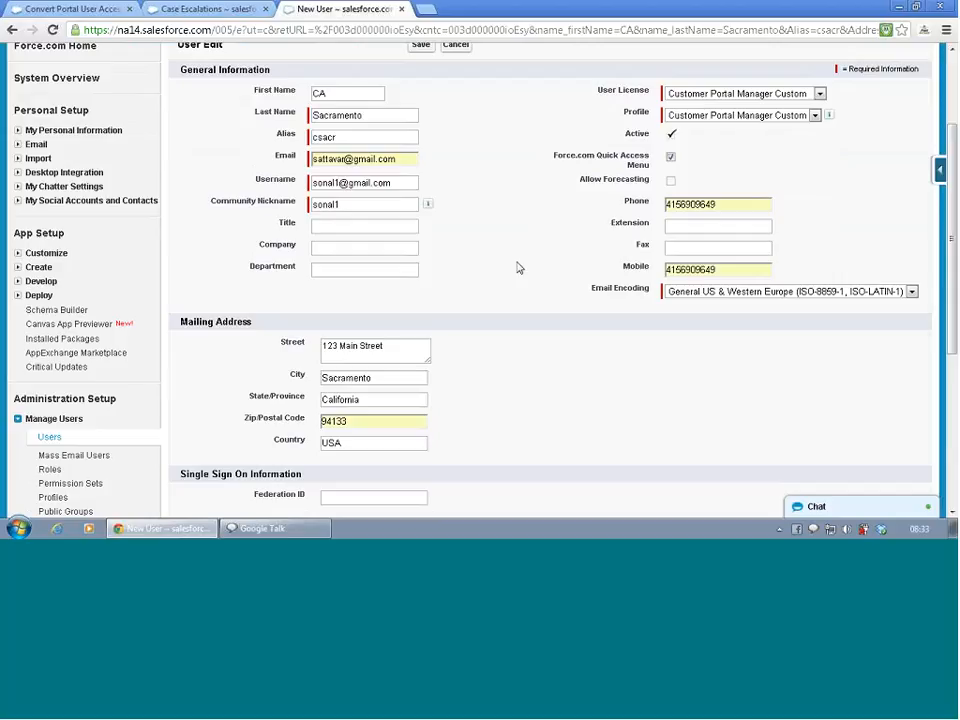
{"action": "scroll", "coordinate": [517, 267], "scroll_direction": "down", "scroll_amount": 1}
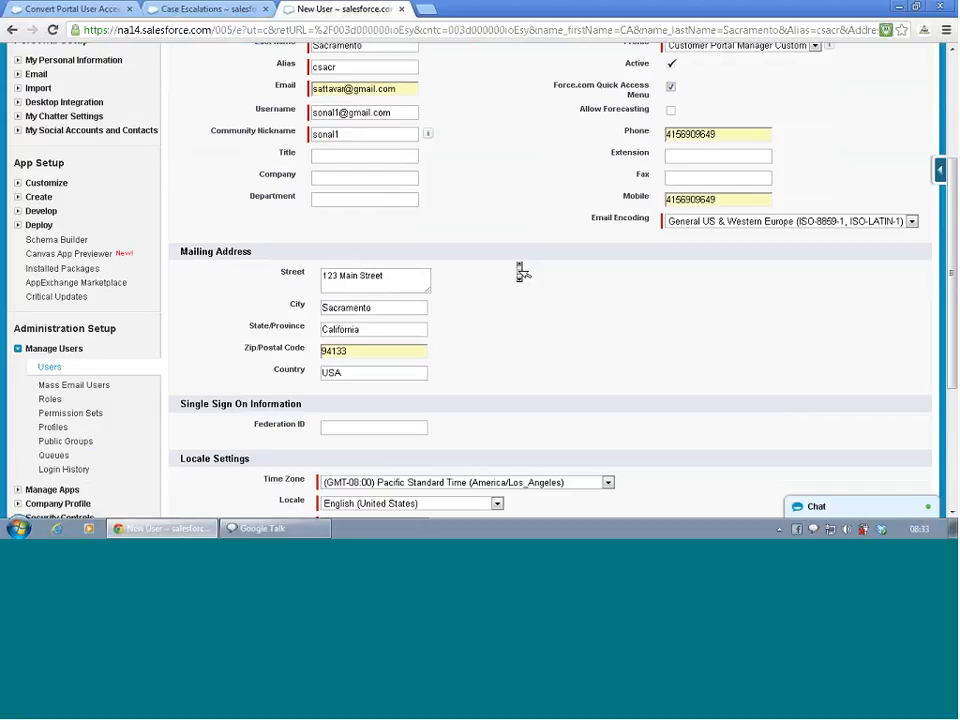
{"action": "scroll", "coordinate": [521, 272], "scroll_direction": "up", "scroll_amount": 2}
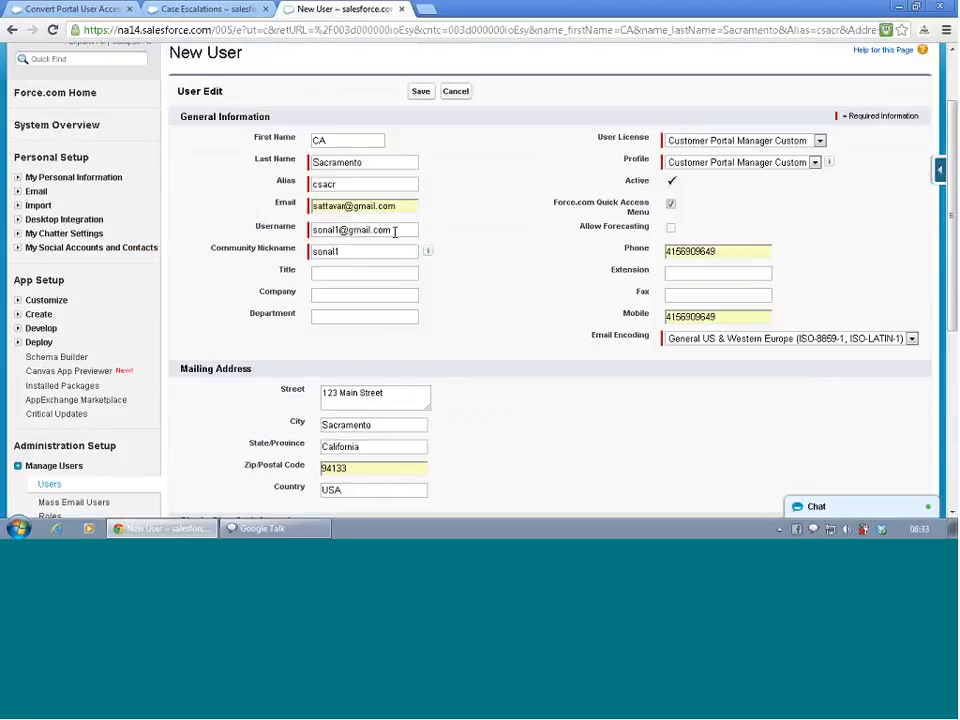
- Clear the new user's username and enter a dedicated customer portal login in email format instead
{"action": "left_click", "coordinate": [362, 226]}
{"action": "double_click", "coordinate": [362, 229]}
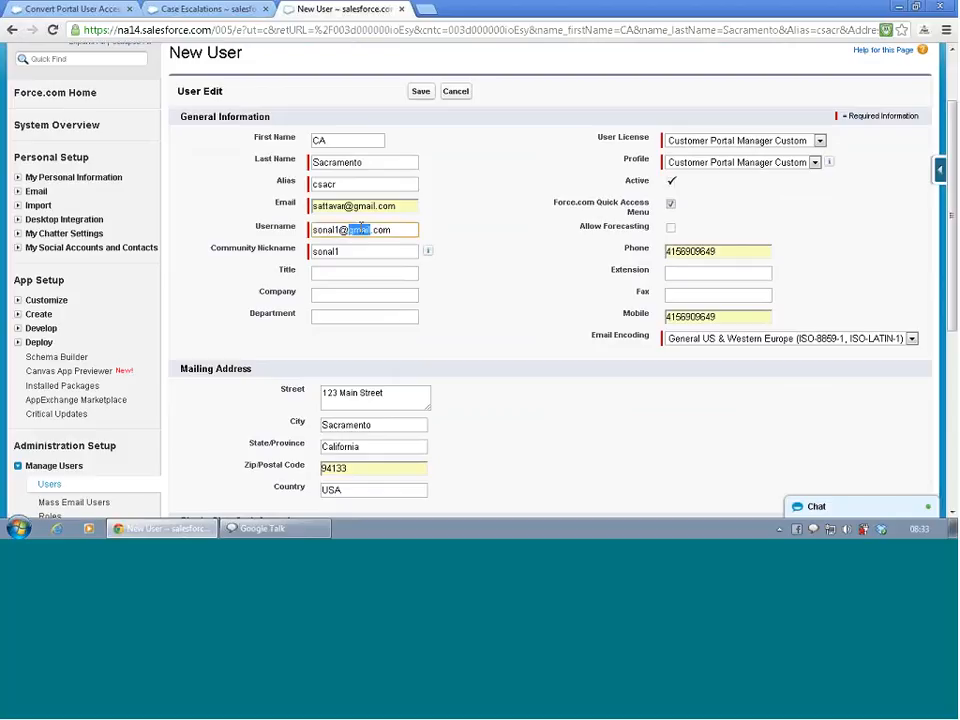
{"action": "key", "text": "End"}
{"action": "key", "text": "BackSpace"}
{"action": "key", "text": "BackSpace"}
{"action": "key", "text": "BackSpace"}
{"action": "key", "text": "BackSpace"}
{"action": "key", "text": "BackSpace"}
{"action": "key", "text": "BackSpace"}
{"action": "key", "text": "BackSpace"}
{"action": "key", "text": "BackSpace"}
{"action": "key", "text": "BackSpace"}
{"action": "key", "text": "BackSpace"}
{"action": "key", "text": "BackSpace"}
{"action": "key", "text": "BackSpace"}
{"action": "key", "text": "BackSpace"}
{"action": "key", "text": "BackSpace"}
{"action": "key", "text": "BackSpace"}
{"action": "key", "text": "BackSpace"}
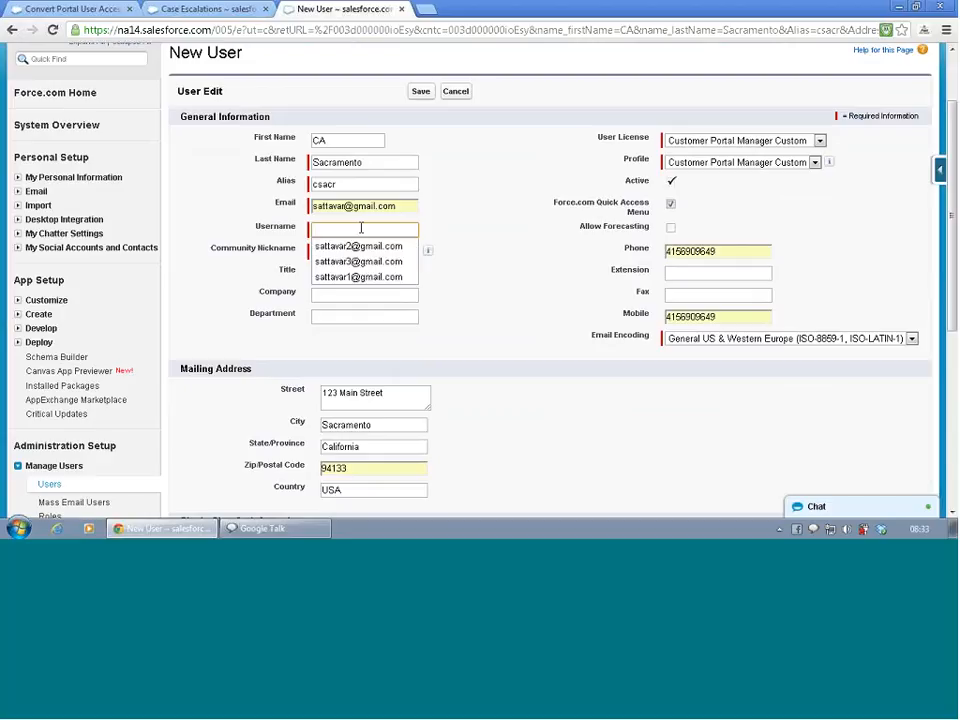
{"action": "type", "text": "custo"}
{"action": "type", "text": "mer"}
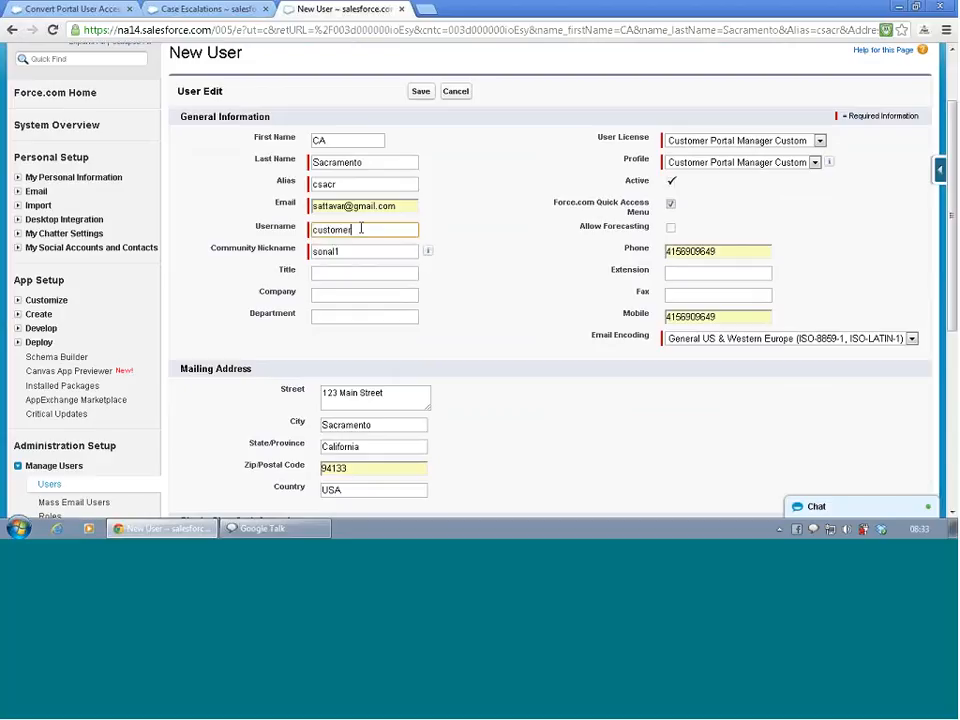
{"action": "type", "text": "portal@user.com"}
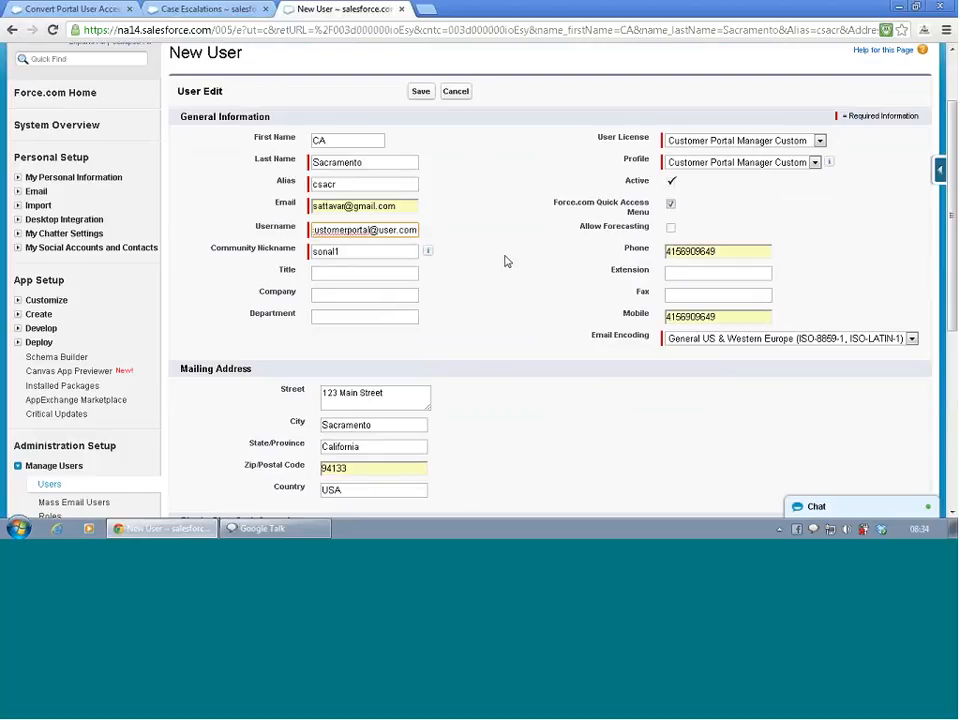
- Save the new Customer Portal user and review the resulting user detail page
{"action": "scroll", "coordinate": [507, 262], "scroll_direction": "down", "scroll_amount": 3}
{"action": "scroll", "coordinate": [508, 264], "scroll_direction": "down", "scroll_amount": 2}
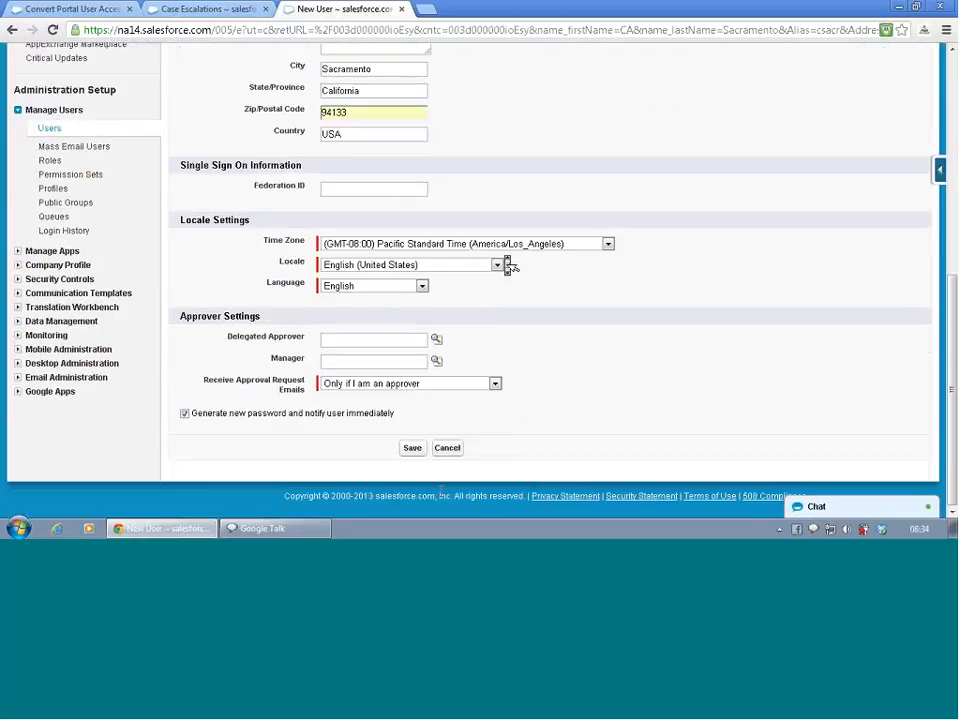
{"action": "left_click", "coordinate": [413, 448]}
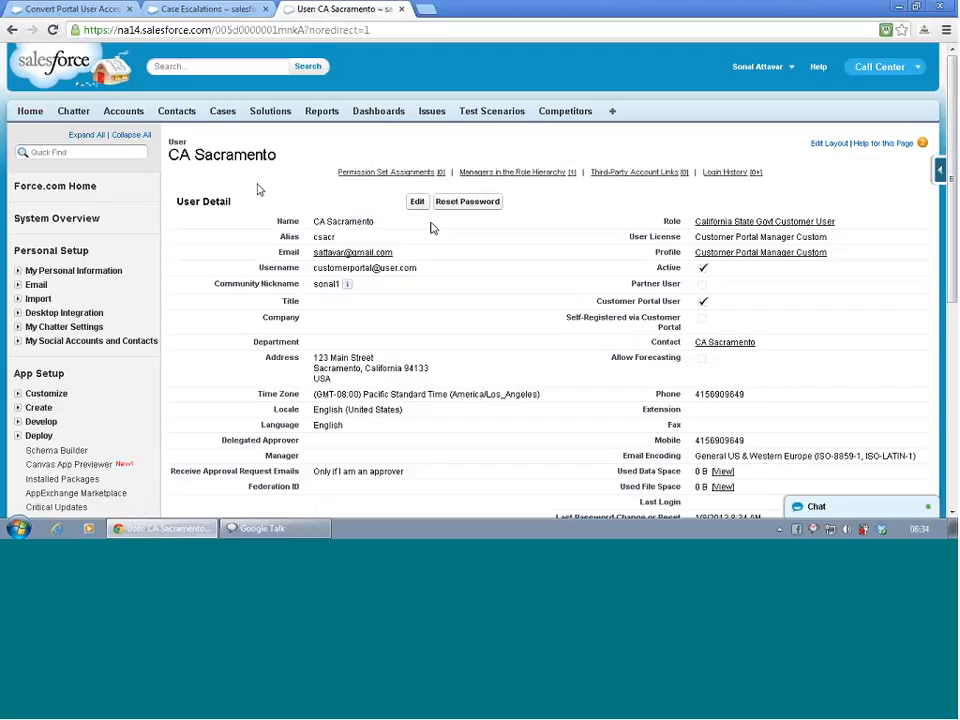
{"action": "scroll", "coordinate": [240, 192], "scroll_direction": "down", "scroll_amount": 3}
{"action": "scroll", "coordinate": [240, 192], "scroll_direction": "down", "scroll_amount": 5}
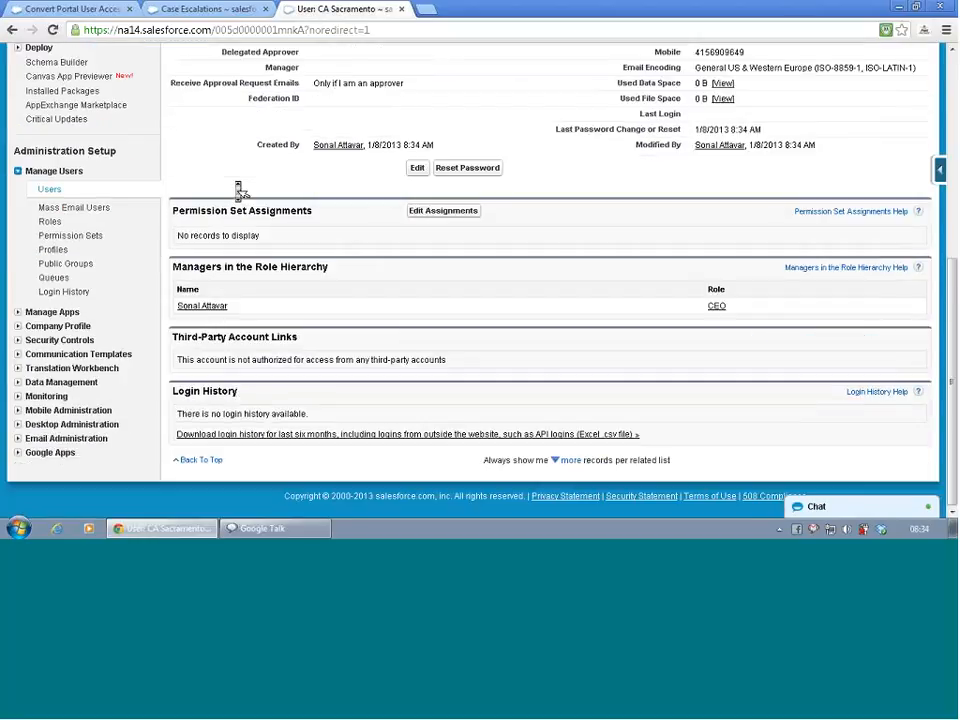
{"action": "scroll", "coordinate": [240, 190], "scroll_direction": "up", "scroll_amount": 8}
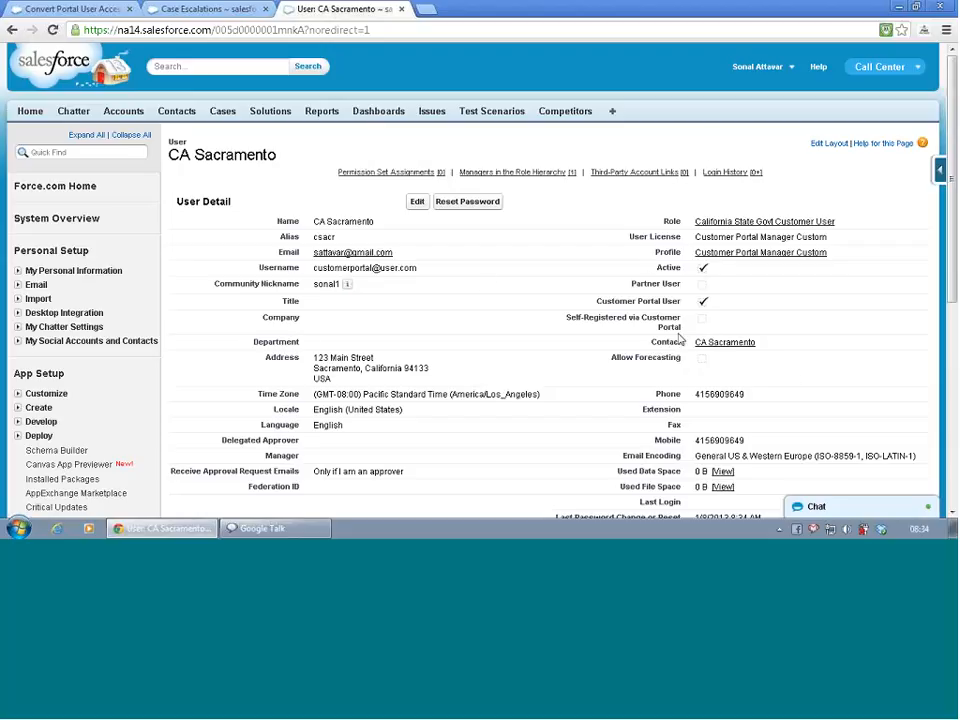
- Return to the portal user's linked contact and log in as that portal user
{"action": "left_click", "coordinate": [718, 343]}
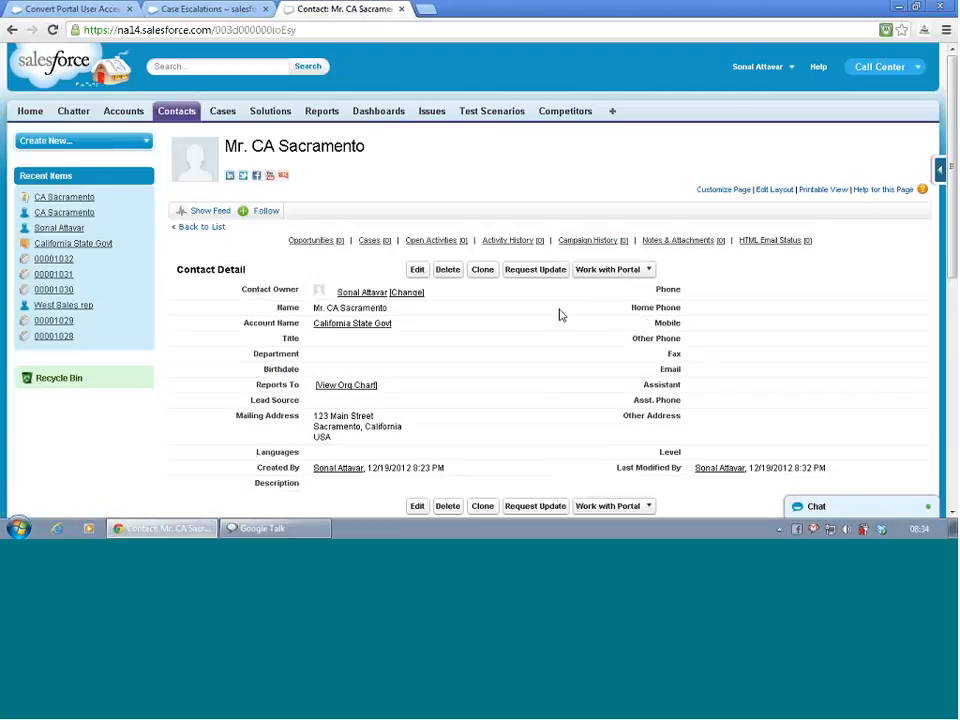
{"action": "left_click", "coordinate": [636, 270]}
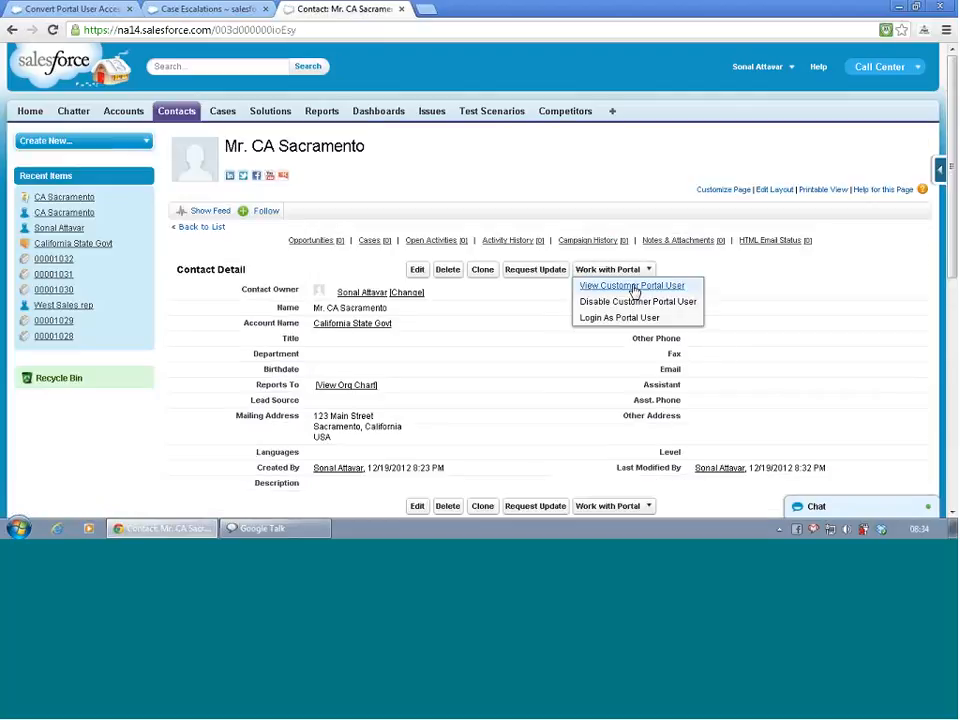
{"action": "left_click", "coordinate": [633, 319]}
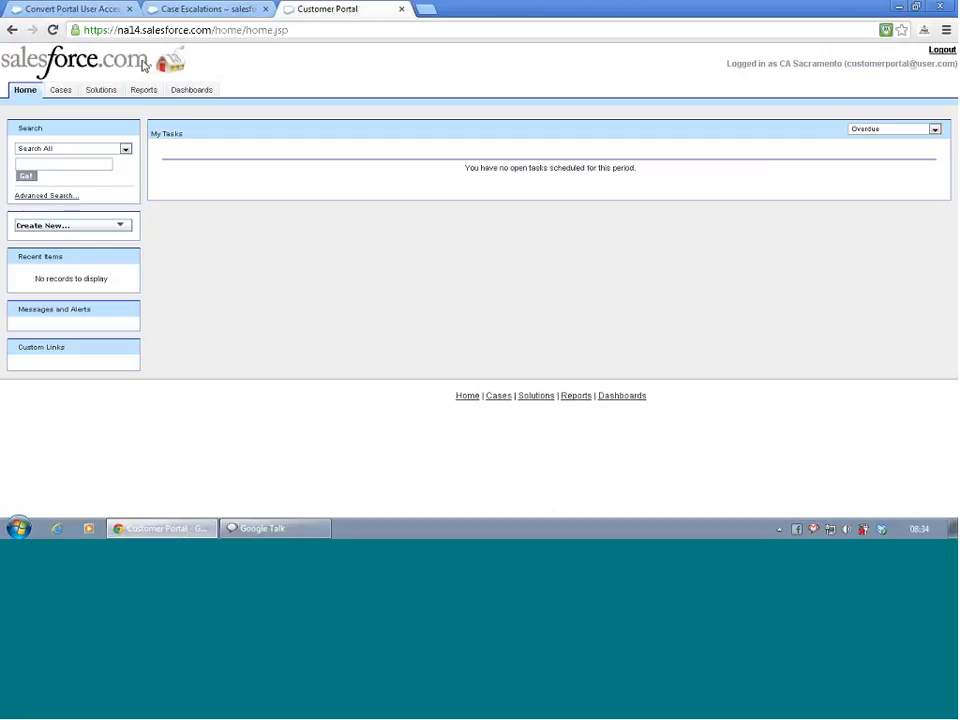
- In the portal's cases, check the All Open Cases and My Cases views
{"action": "left_click", "coordinate": [60, 91]}
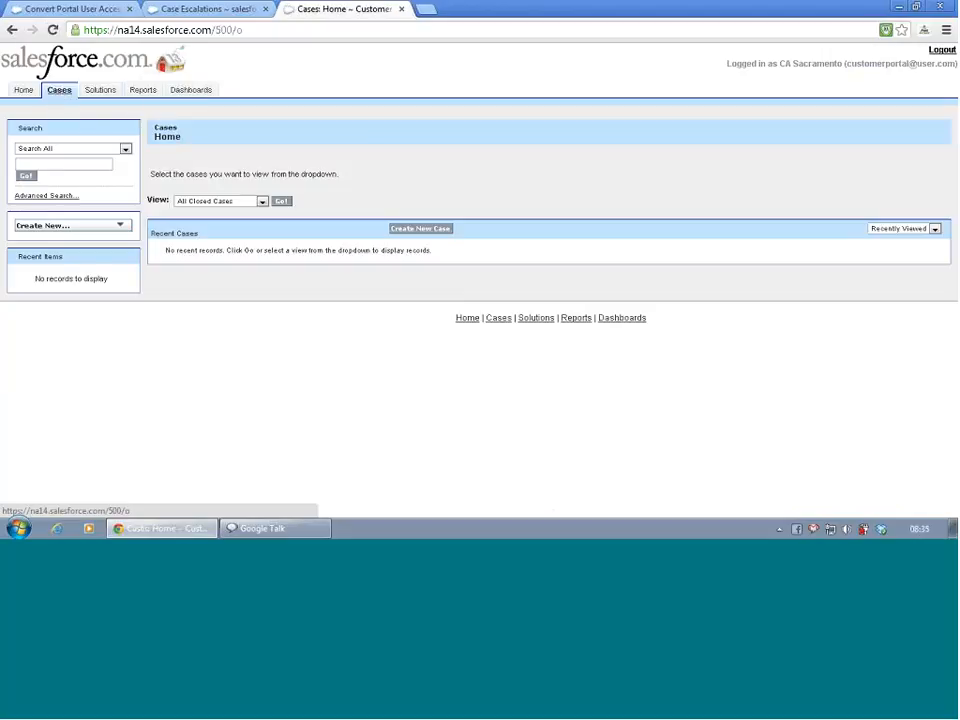
{"action": "left_click", "coordinate": [183, 201]}
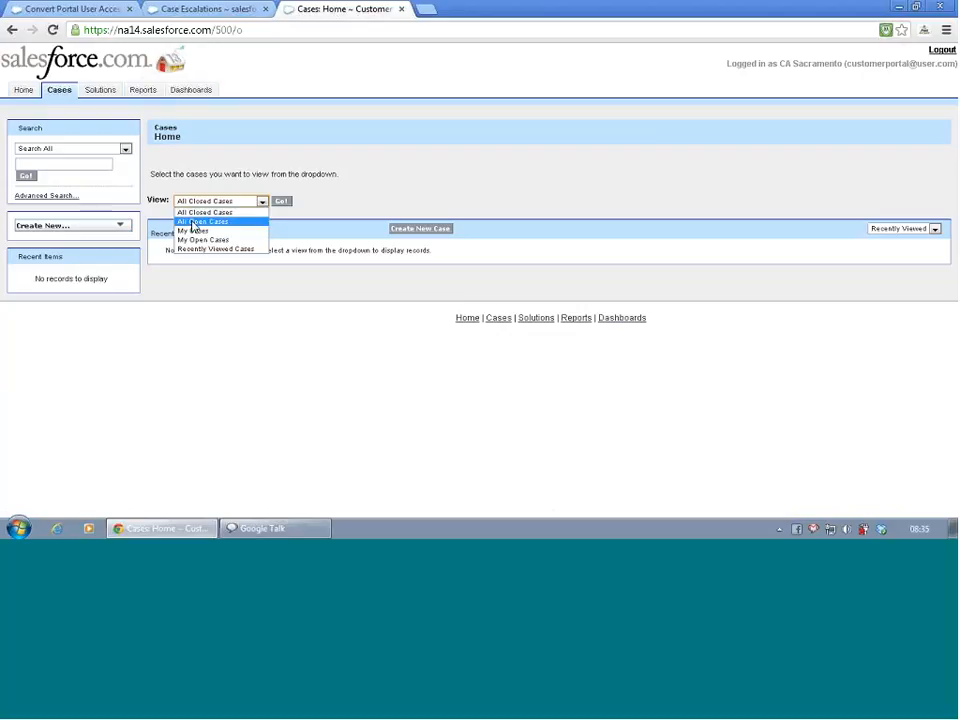
{"action": "left_click", "coordinate": [200, 221]}
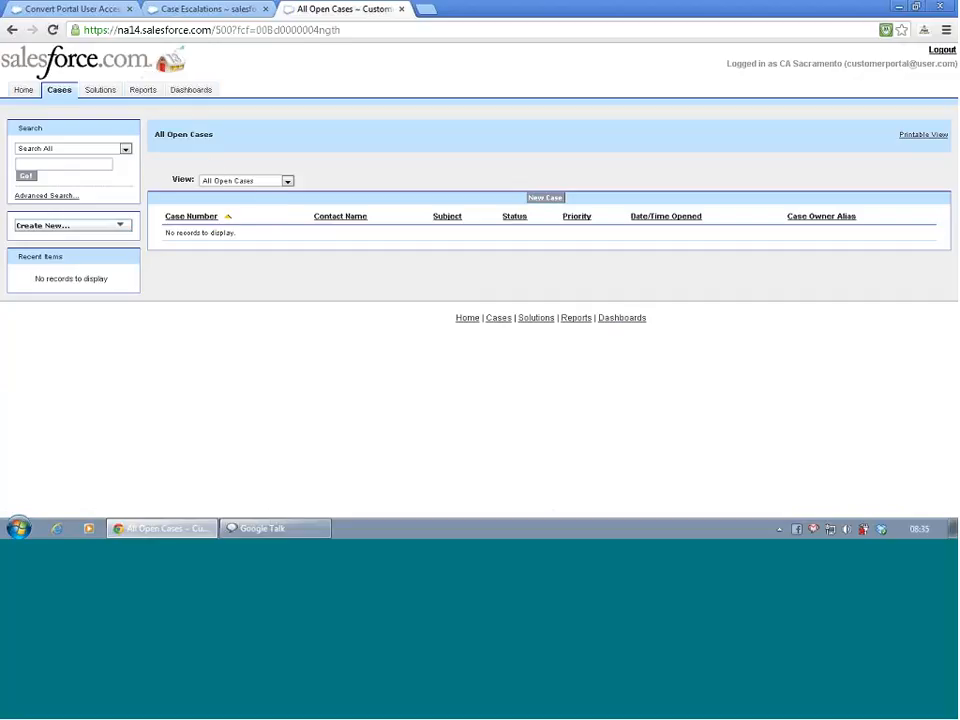
{"action": "left_click", "coordinate": [236, 181]}
{"action": "left_click", "coordinate": [230, 211]}
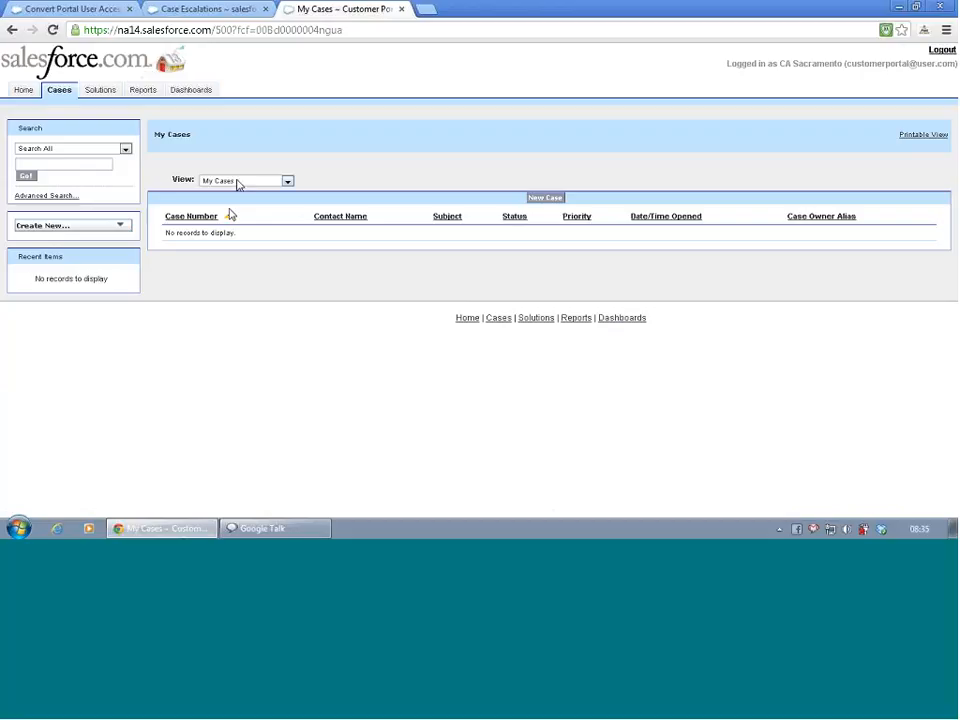
{"action": "left_click", "coordinate": [237, 183]}
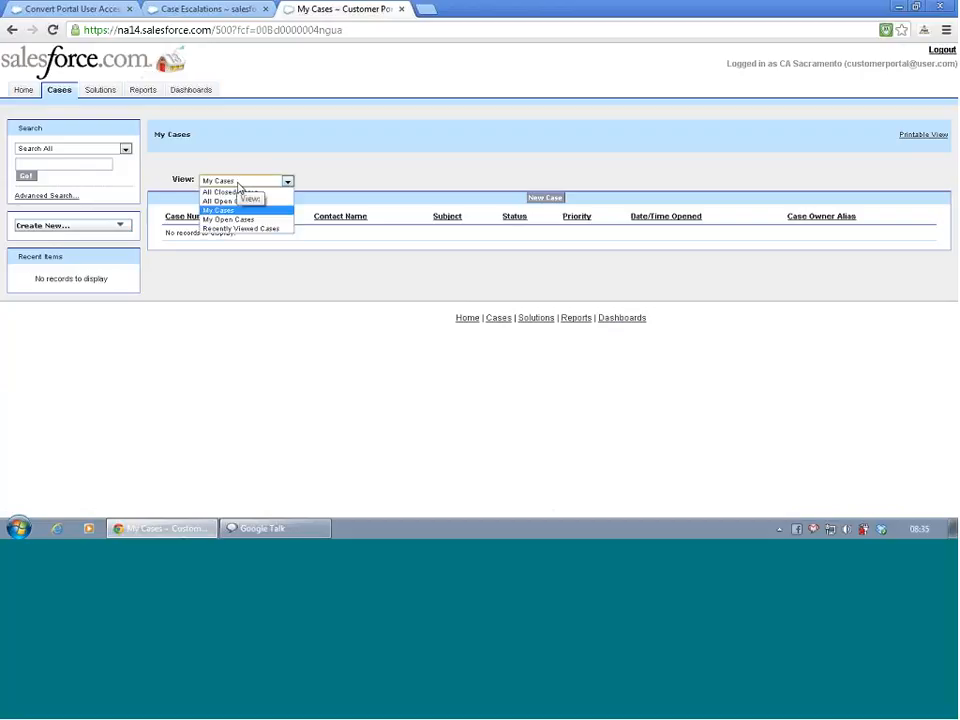
{"action": "left_click", "coordinate": [241, 184]}
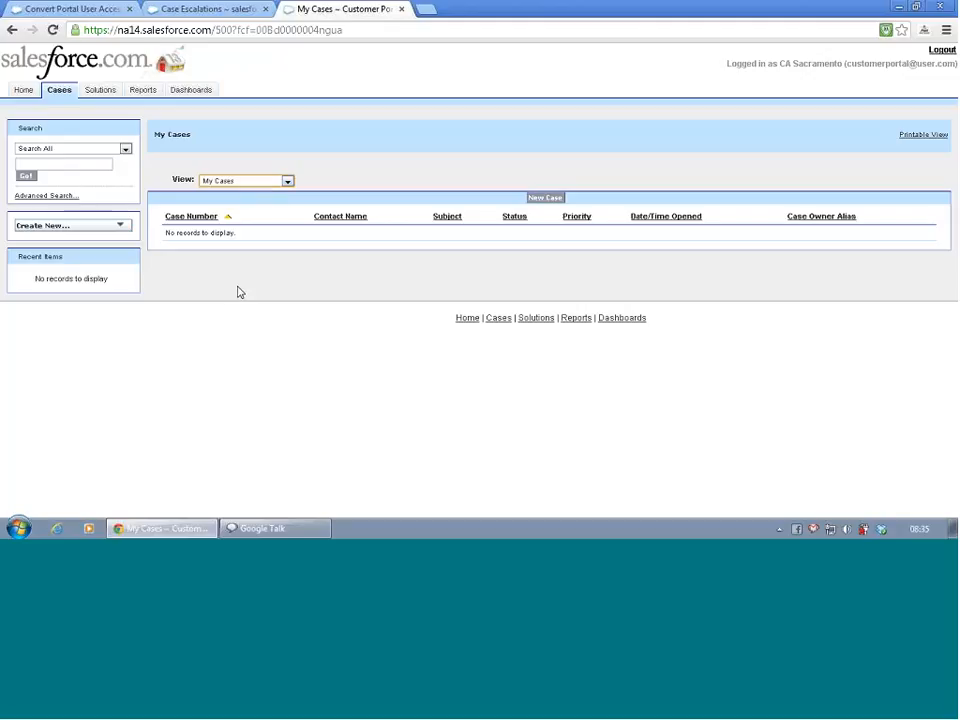
- In the Case Escalations browser tab, open the cases page, log out of the portal session and preview the recent cases
{"action": "left_click", "coordinate": [180, 8]}
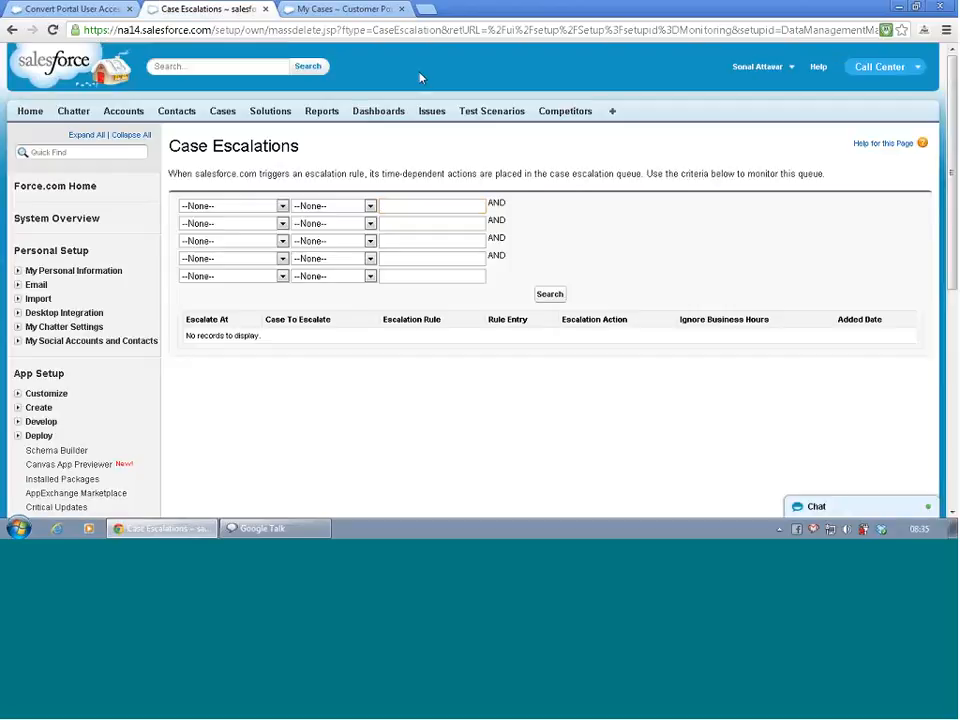
{"action": "left_click", "coordinate": [349, 9]}
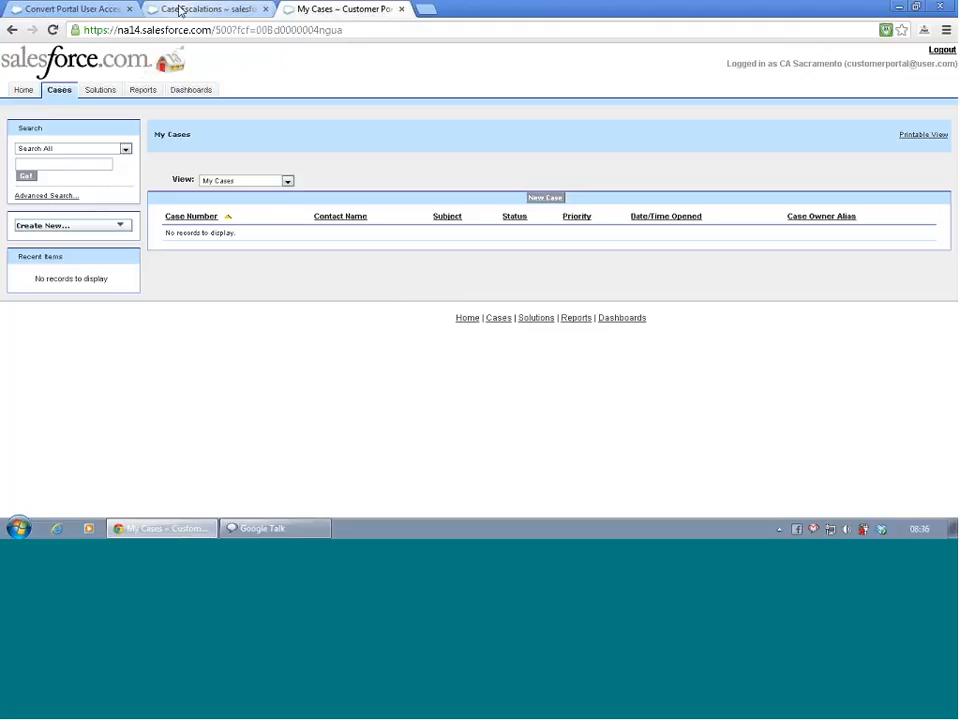
{"action": "left_click_drag", "start_coordinate": [180, 10], "coordinate": [194, 12]}
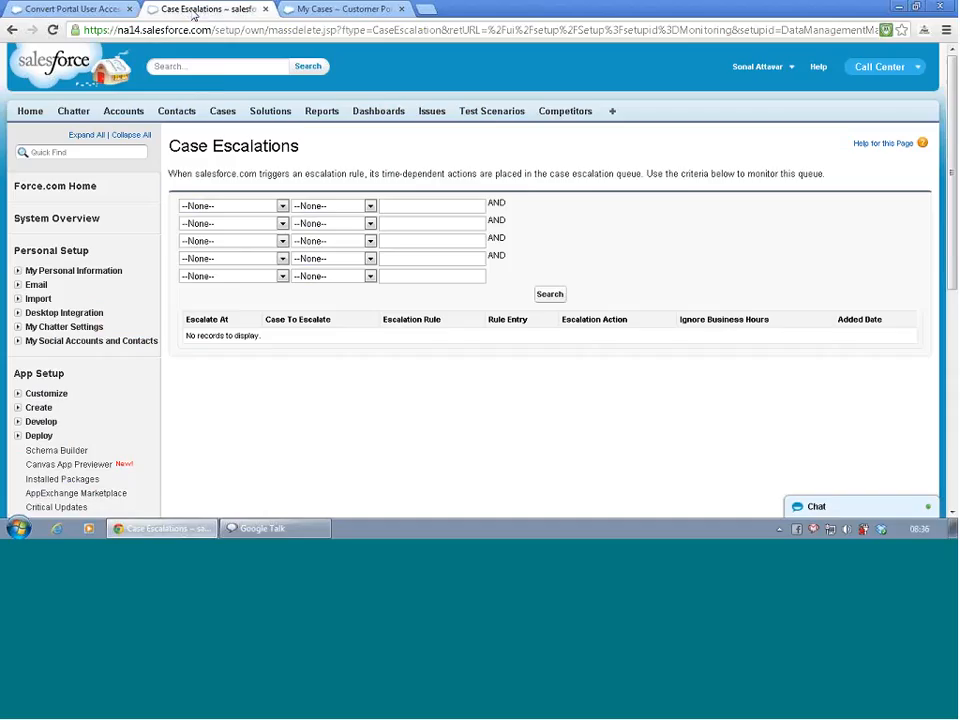
{"action": "left_click", "coordinate": [222, 113]}
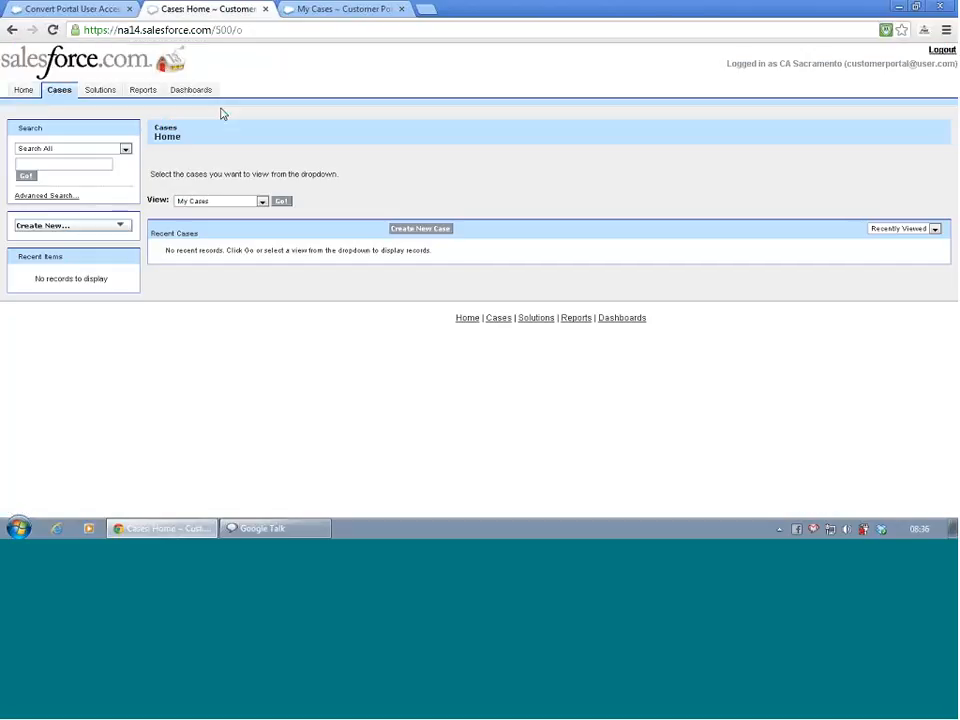
{"action": "left_click", "coordinate": [945, 50]}
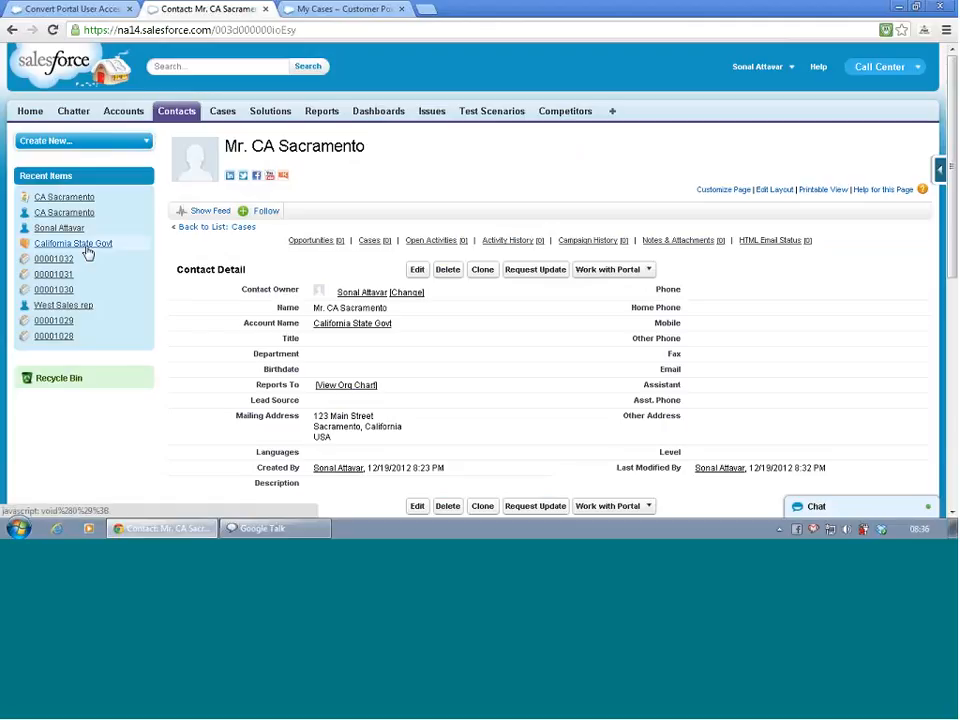
{"action": "mouse_move", "coordinate": [101, 296]}
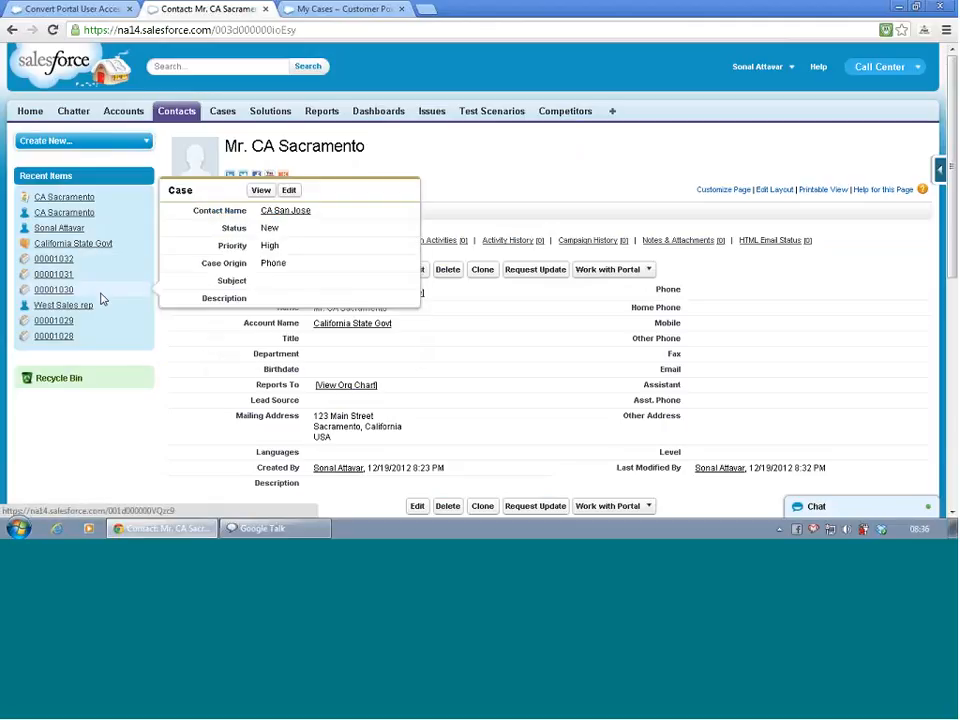
{"action": "mouse_move", "coordinate": [122, 347]}
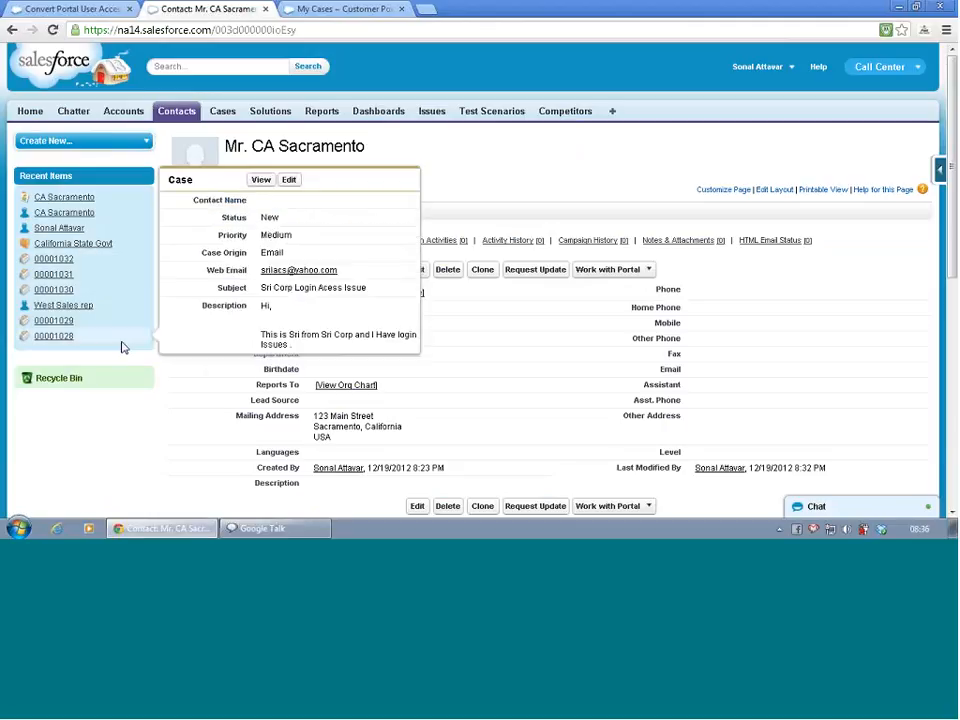
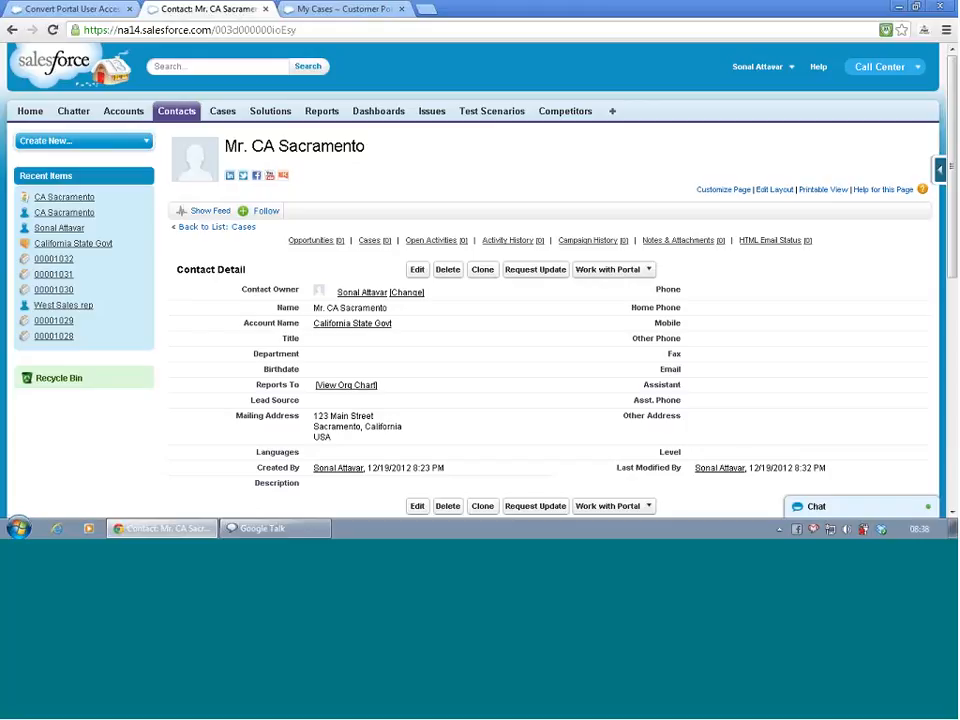
- Check the contact's related lists, then open case 00001032 and view its suggested solutions
{"action": "scroll", "coordinate": [264, 187], "scroll_direction": "down", "scroll_amount": 5}
{"action": "scroll", "coordinate": [264, 187], "scroll_direction": "up", "scroll_amount": 1}
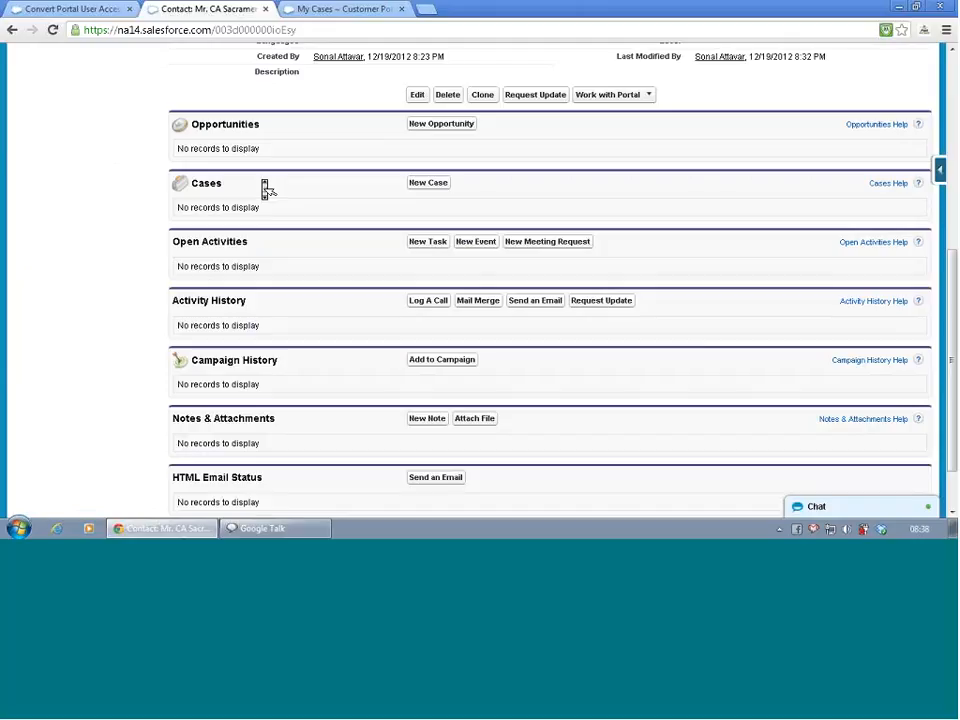
{"action": "scroll", "coordinate": [266, 189], "scroll_direction": "down", "scroll_amount": 1}
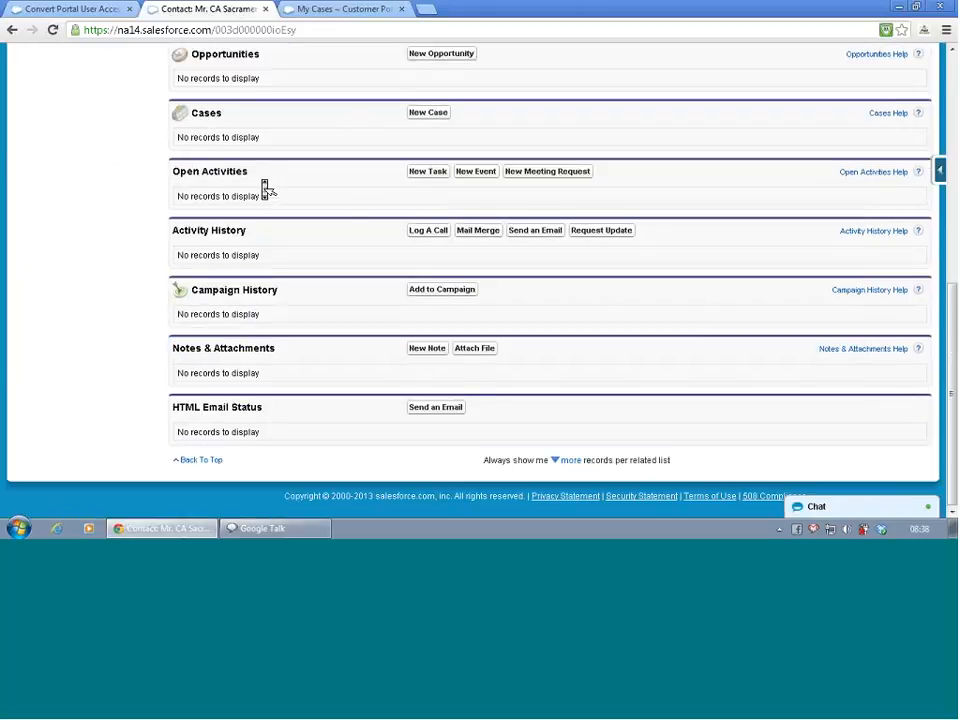
{"action": "scroll", "coordinate": [266, 189], "scroll_direction": "up", "scroll_amount": 5}
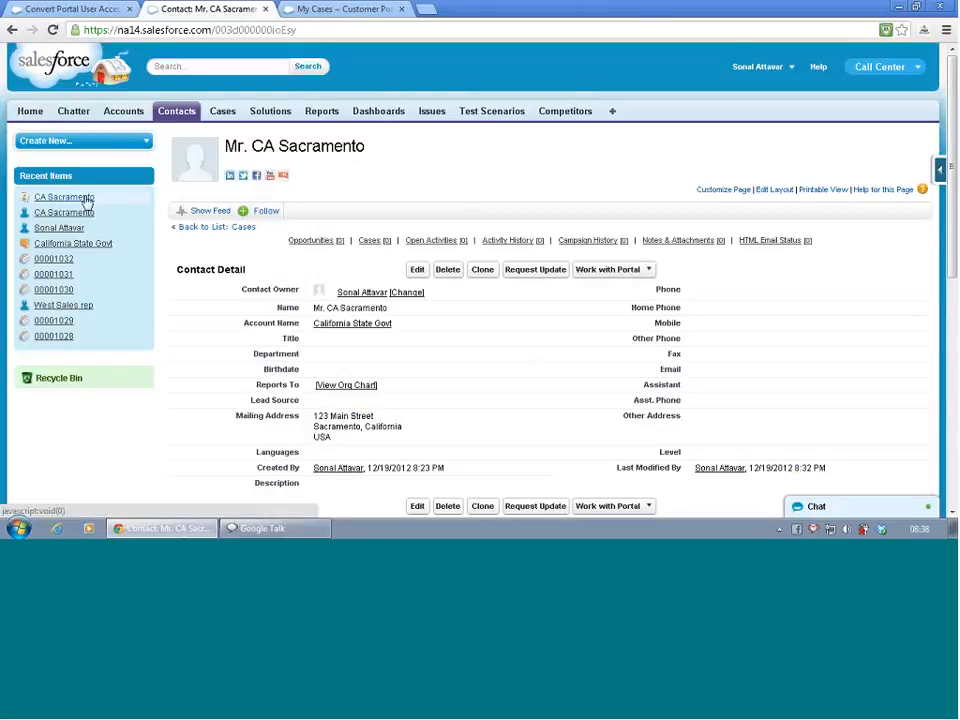
{"action": "left_click", "coordinate": [62, 259]}
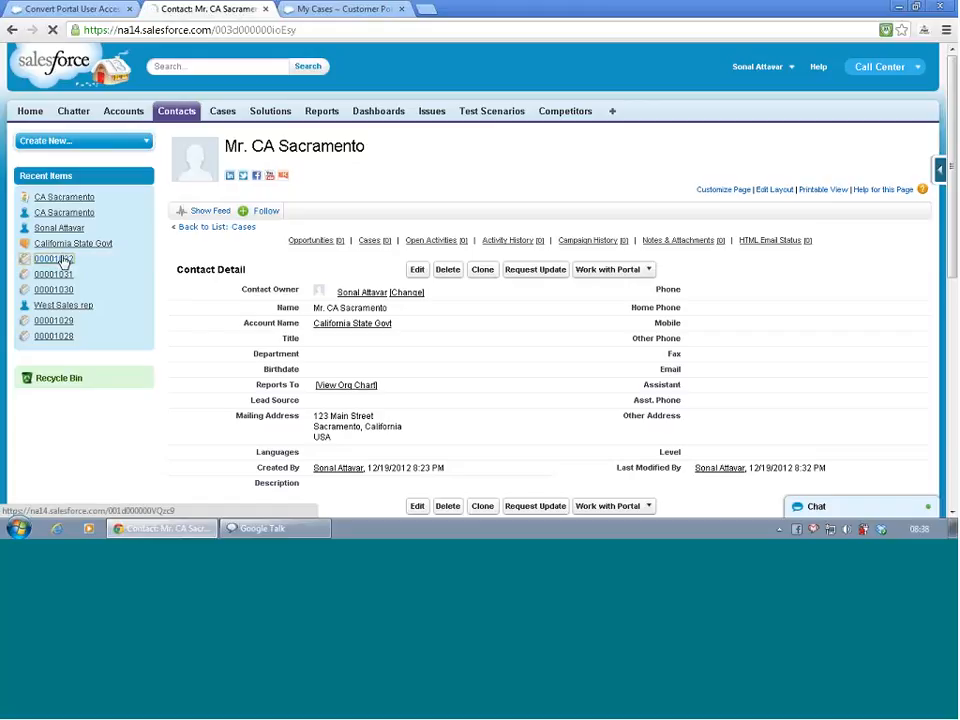
{"action": "scroll", "coordinate": [352, 242], "scroll_direction": "down", "scroll_amount": 5}
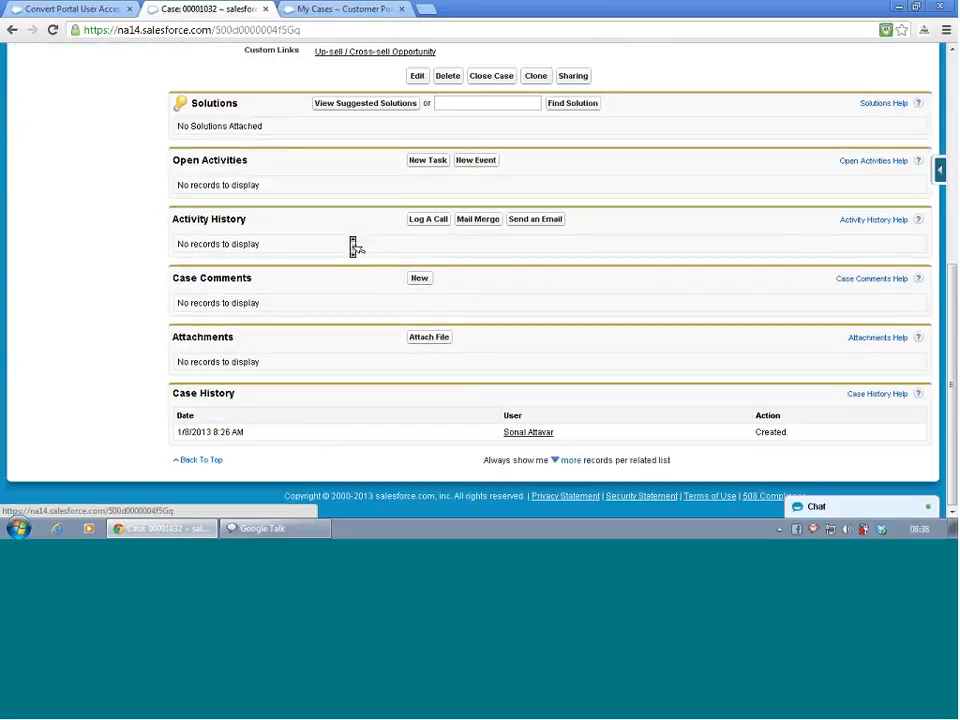
{"action": "left_click", "coordinate": [381, 108]}
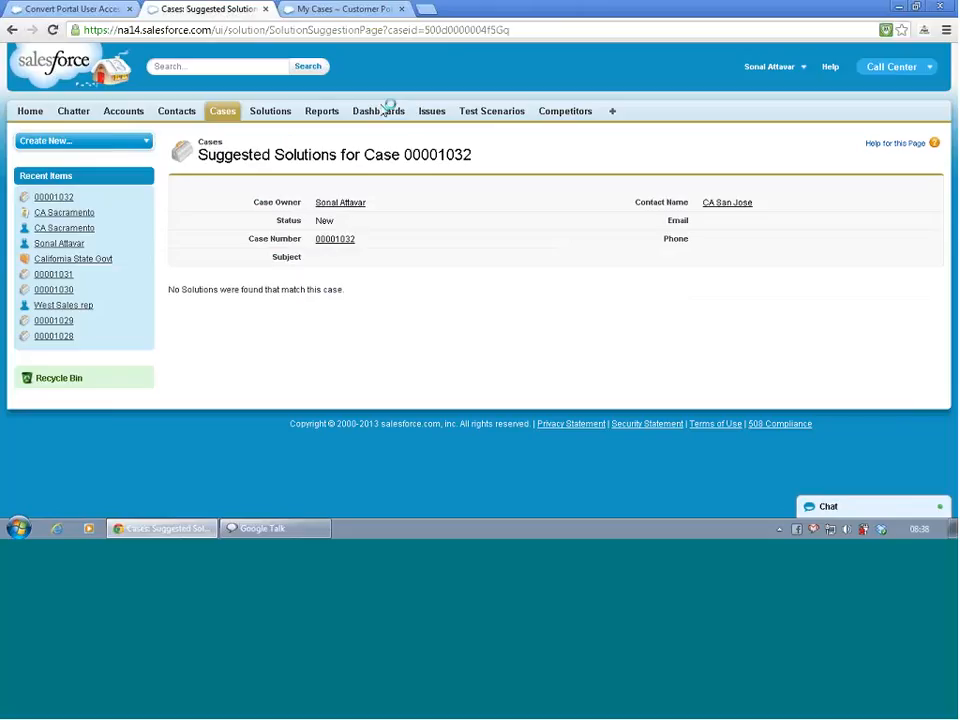
- Start a new solution titled "Iphone wifi problem" and begin its solution details
{"action": "left_click", "coordinate": [279, 114]}
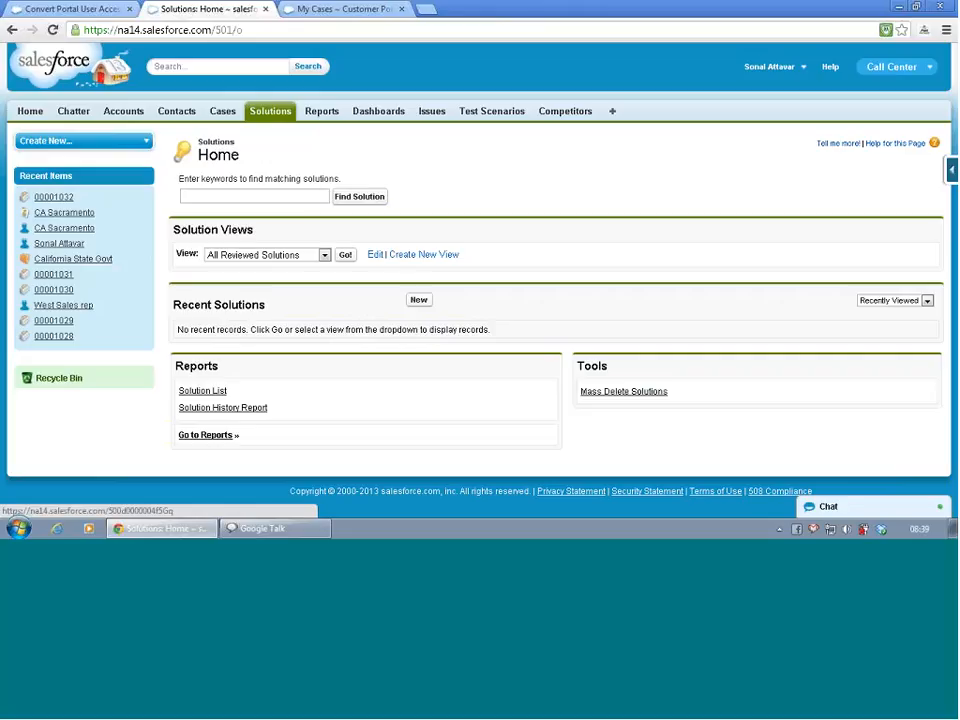
{"action": "left_click", "coordinate": [418, 301]}
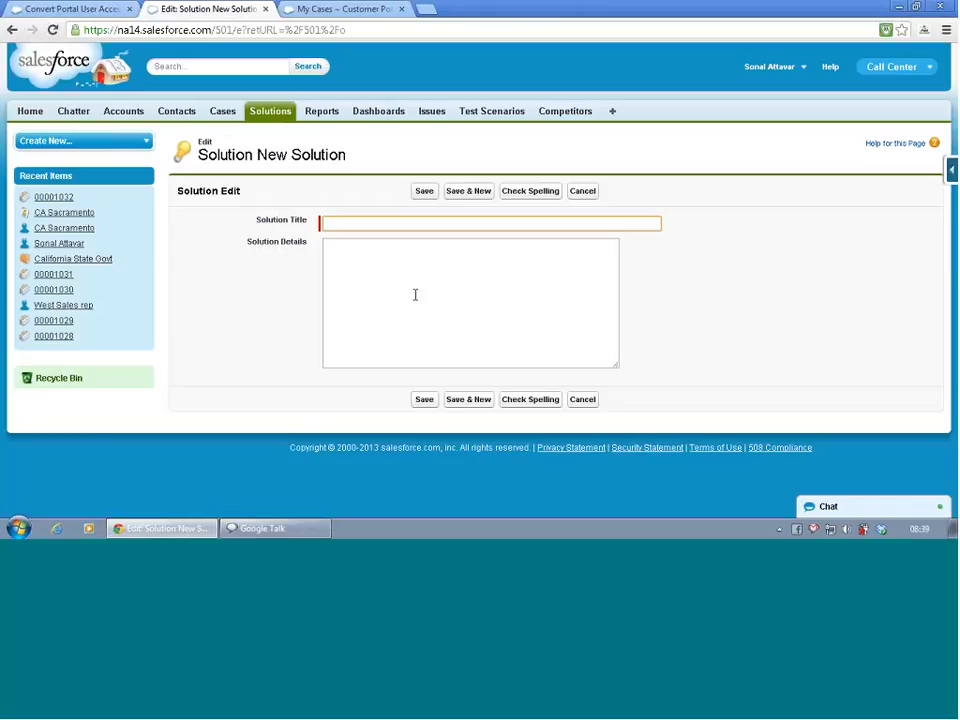
{"action": "type", "text": "Iphone wifi problem"}
{"action": "left_click", "coordinate": [393, 264]}
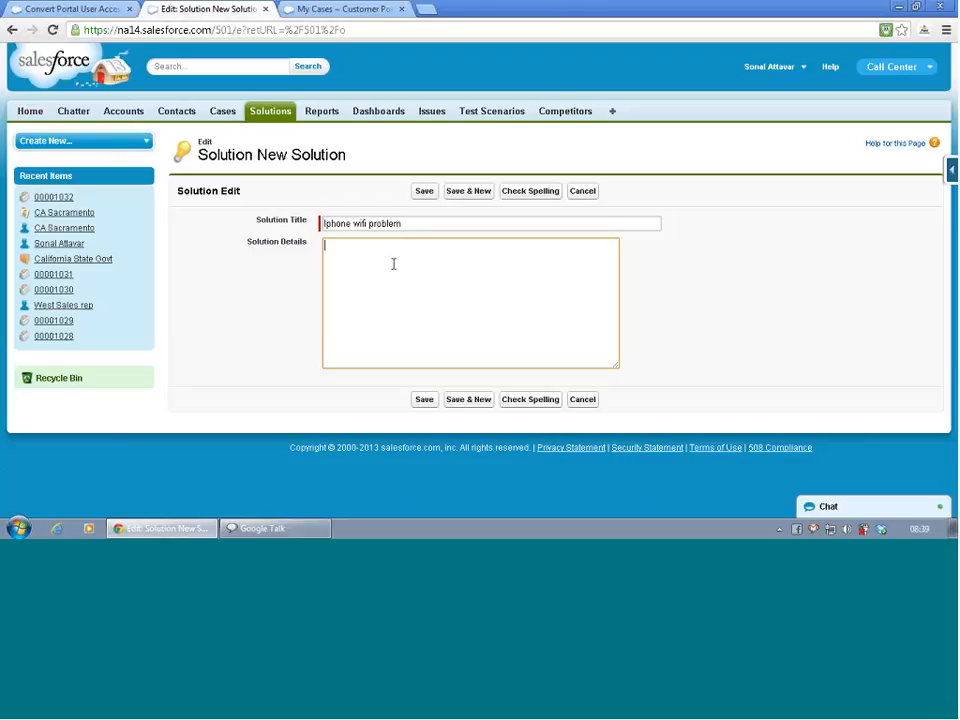
{"action": "type", "text": "Perfo"}
{"action": "type", "text": "r"}
{"action": "type", "text": "m a "}
{"action": "type", "text": "res"}
{"action": "type", "text": "t"}
{"action": "key", "text": "BackSpace"}
{"action": "key", "text": "BackSpace"}
{"action": "key", "text": "BackSpace"}
{"action": "key", "text": "BackSpace"}
{"action": "key", "text": "BackSpace"}
{"action": "key", "text": "BackSpace"}
{"action": "key", "text": "BackSpace"}
{"action": "key", "text": "BackSpace"}
{"action": "key", "text": "BackSpace"}
{"action": "key", "text": "BackSpace"}
{"action": "key", "text": "BackSpace"}
{"action": "key", "text": "BackSpace"}
{"action": "key", "text": "BackSpace"}
{"action": "key", "text": "BackSpace"}
- Enter "Upgrade your iPhone firmware." as the solution details and save the solution
{"action": "type", "text": "Upgrade your iPhone frware"}
{"action": "left_click", "coordinate": [411, 244]}
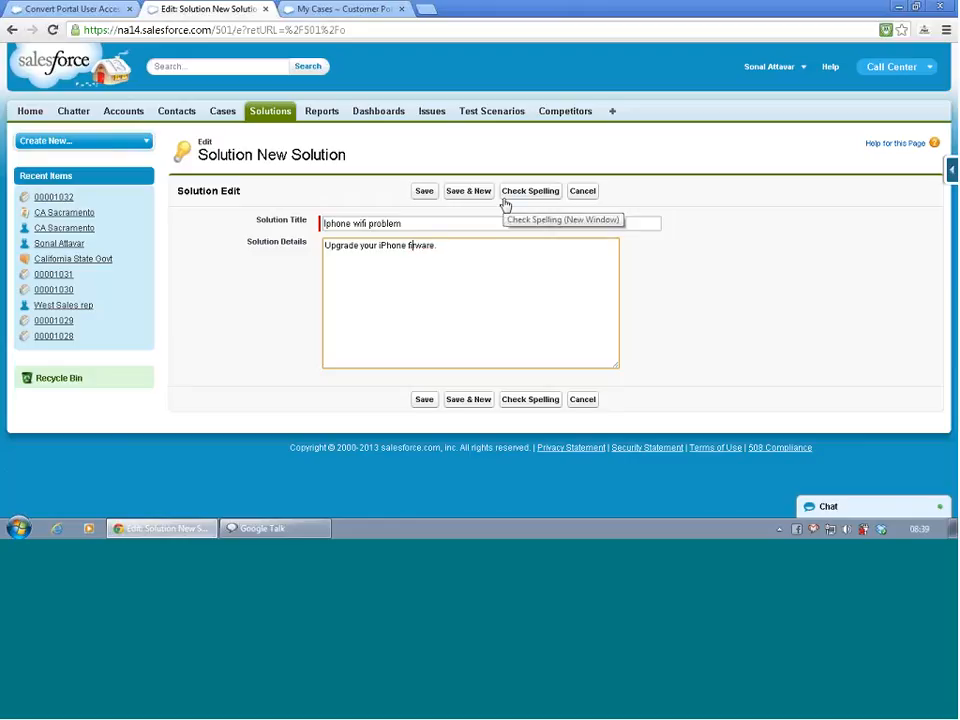
{"action": "type", "text": "irm"}
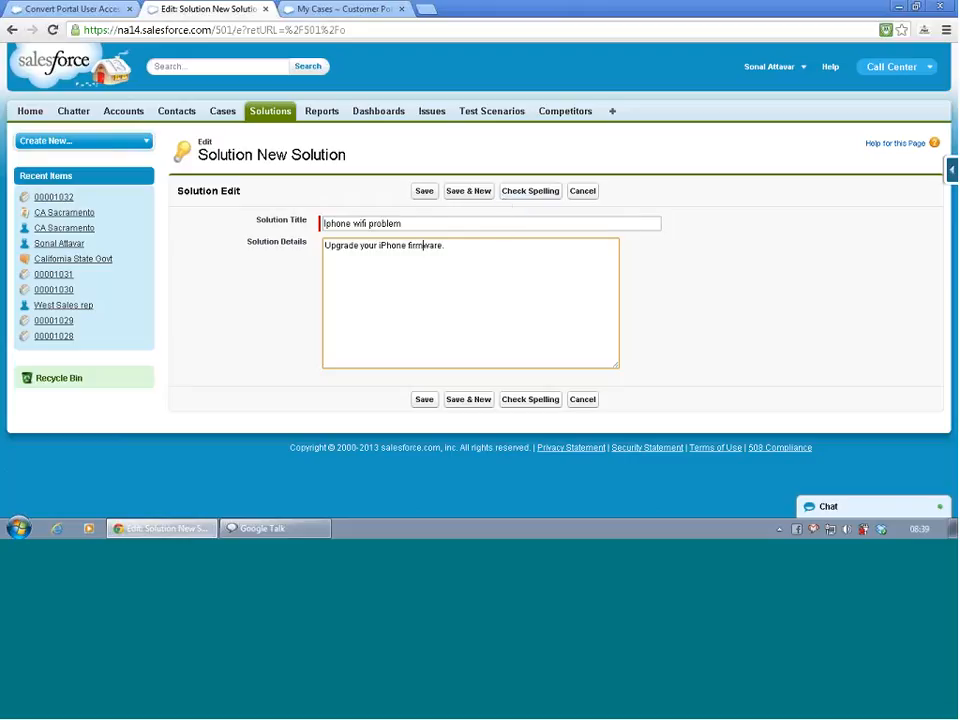
{"action": "left_click", "coordinate": [428, 401]}
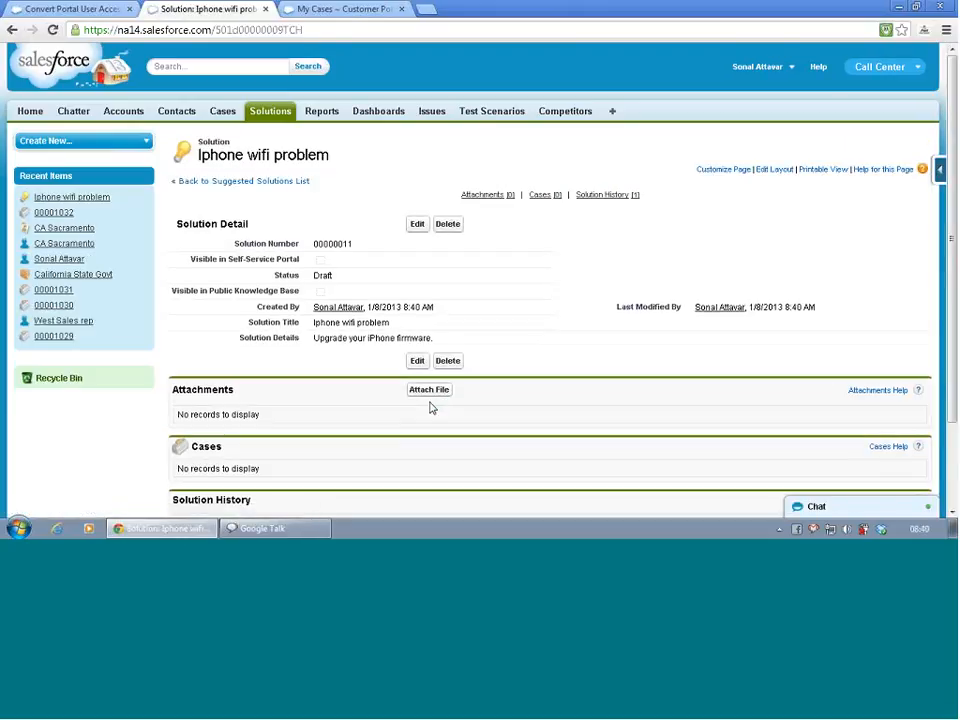
- Reopen case 00001032, check its suggested solutions again and return to the case
{"action": "left_click", "coordinate": [223, 112]}
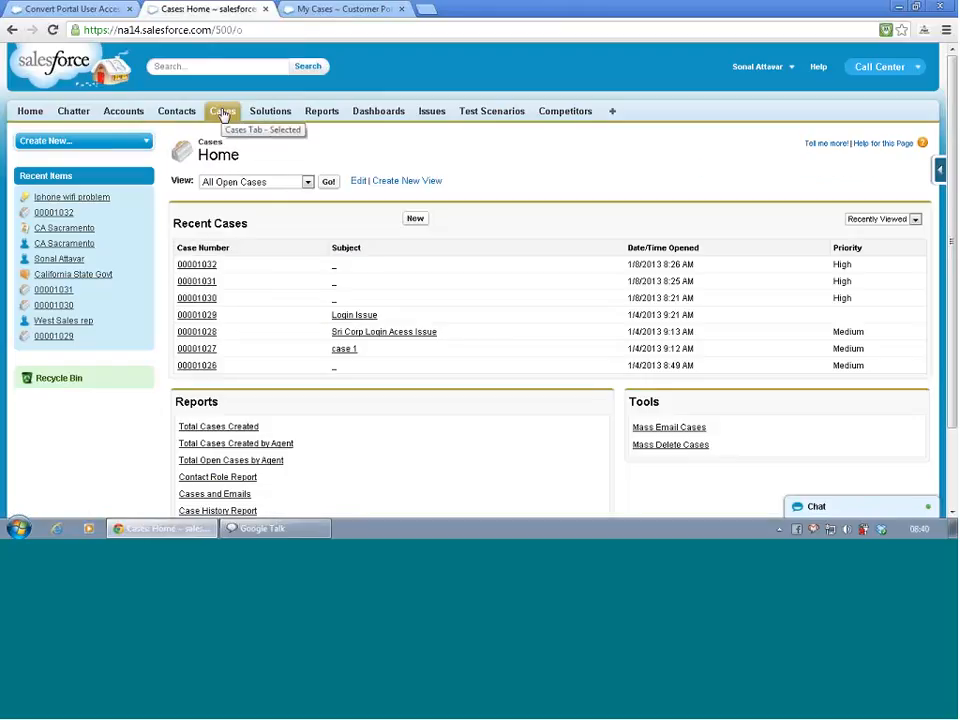
{"action": "left_click", "coordinate": [204, 267]}
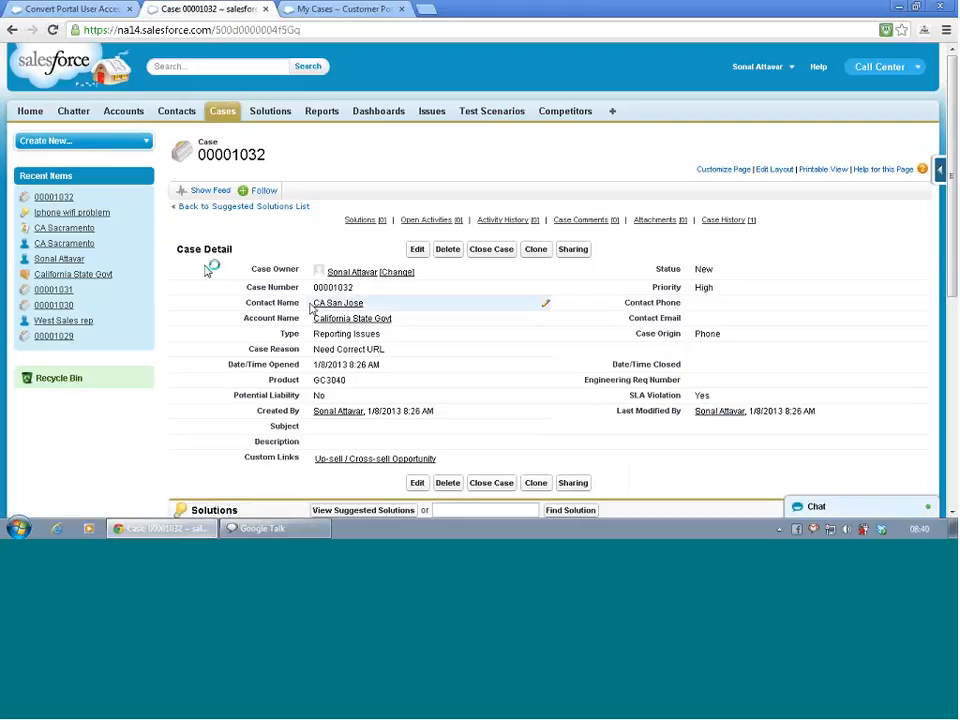
{"action": "scroll", "coordinate": [313, 313], "scroll_direction": "down", "scroll_amount": 3}
{"action": "scroll", "coordinate": [313, 313], "scroll_direction": "down", "scroll_amount": 3}
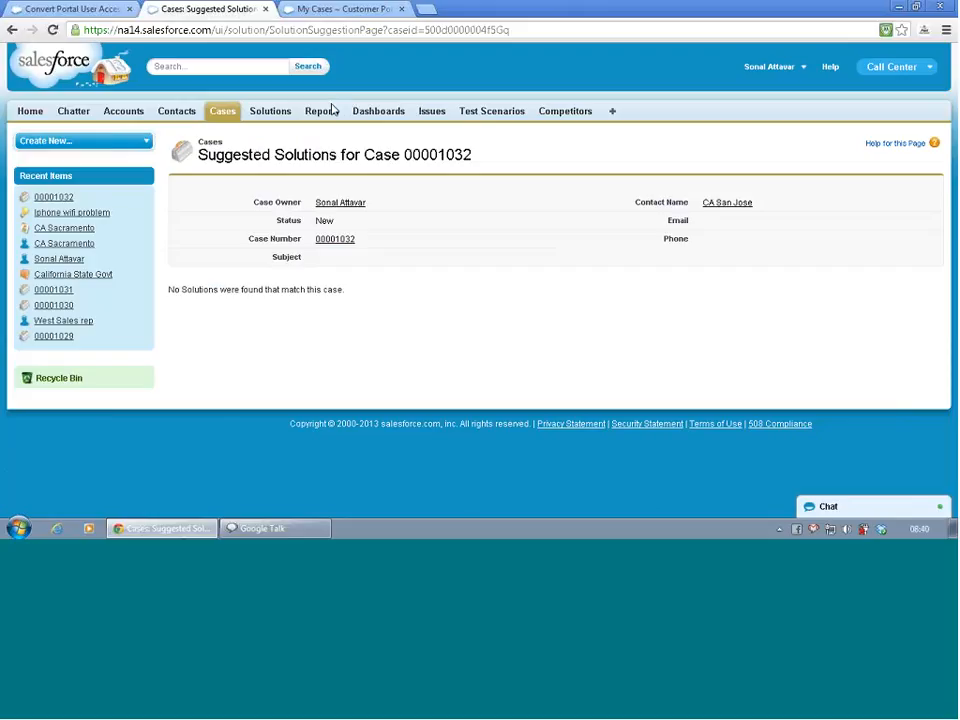
{"action": "key", "text": "alt+Left"}
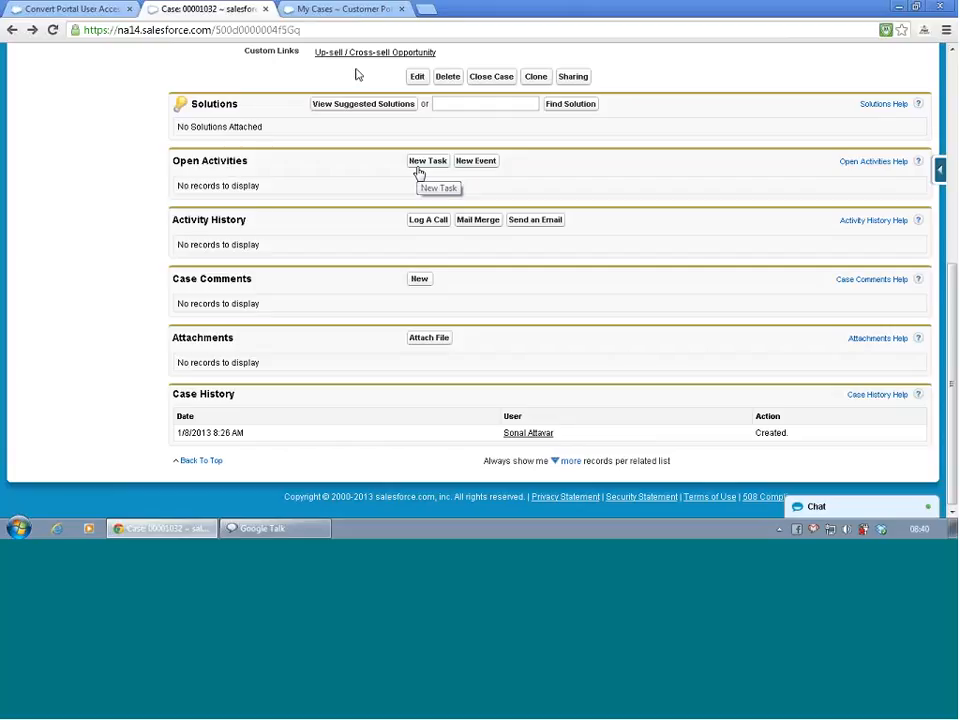
- Edit case 00001032 and set its subject to "iPhone Wifi is not working"
{"action": "scroll", "coordinate": [363, 183], "scroll_direction": "up", "scroll_amount": 5}
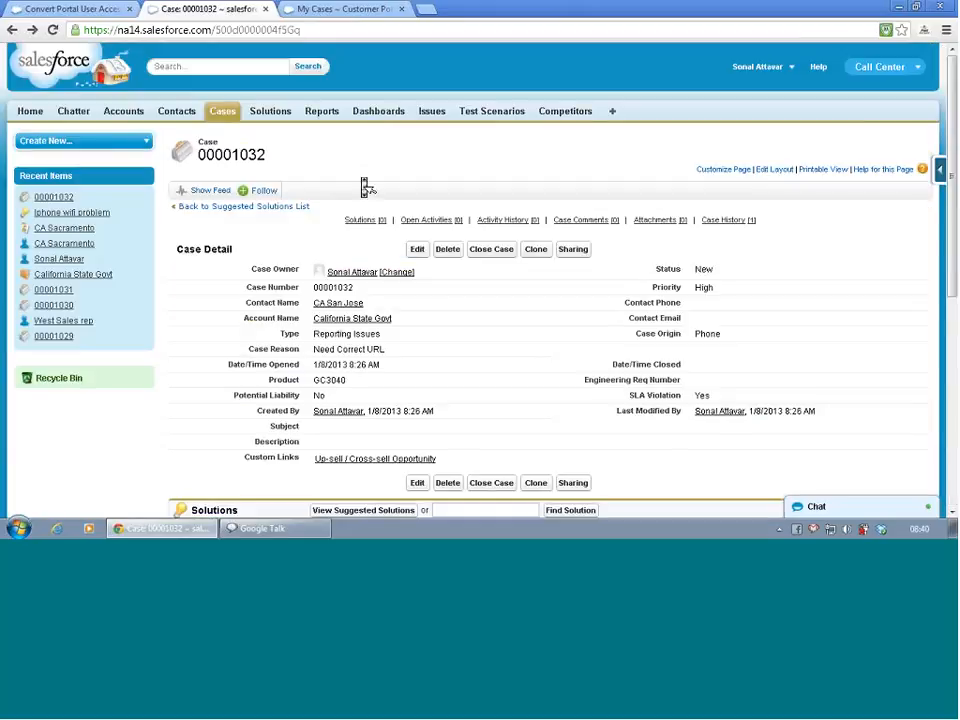
{"action": "left_click", "coordinate": [418, 249]}
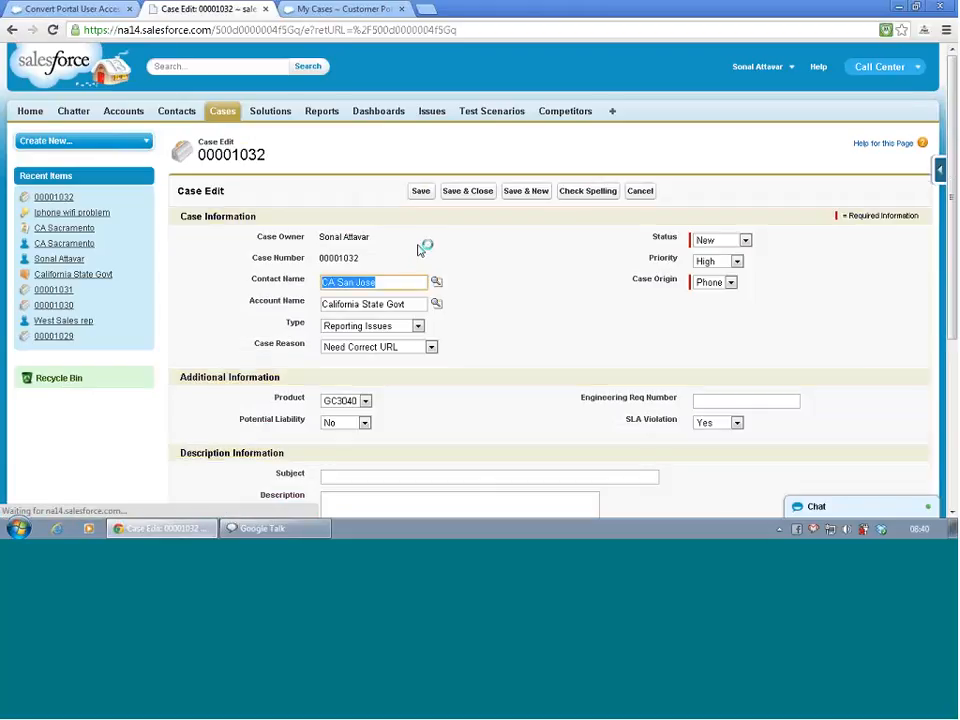
{"action": "scroll", "coordinate": [437, 381], "scroll_direction": "down", "scroll_amount": 3}
{"action": "left_click", "coordinate": [419, 264]}
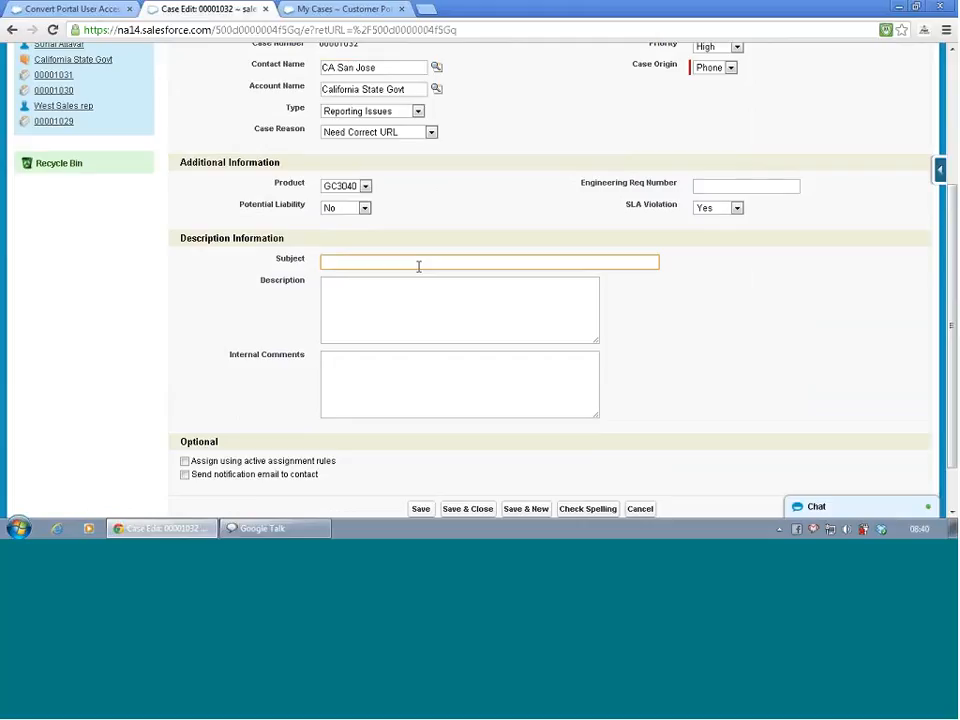
{"action": "type", "text": "("}
{"action": "type", "text": "P"}
{"action": "type", "text": "hone "}
{"action": "type", "text": "Wifi "}
{"action": "type", "text": "is "}
{"action": "type", "text": "not wor"}
{"action": "type", "text": "king"}
- Enter "not able to connect to internet using wifi" as the case description and save the case
{"action": "left_click", "coordinate": [418, 301]}
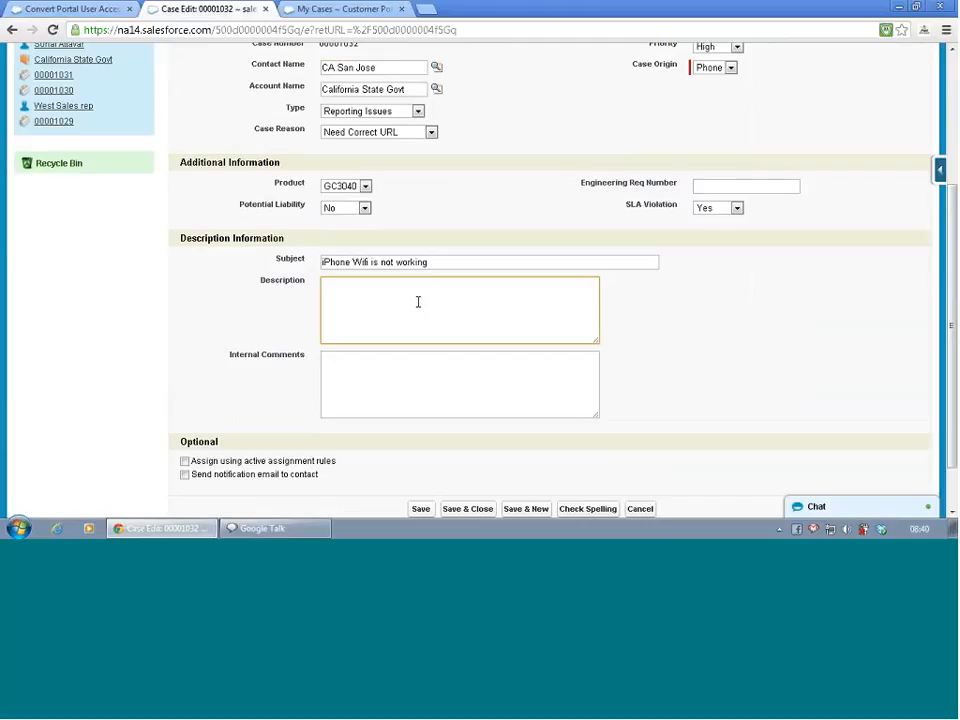
{"action": "type", "text": "not ableto cnne"}
{"action": "key", "text": "BackSpace"}
{"action": "key", "text": "BackSpace"}
{"action": "key", "text": "BackSpace"}
{"action": "key", "text": "BackSpace"}
{"action": "key", "text": "BackSpace"}
{"action": "key", "text": "BackSpace"}
{"action": "key", "text": "BackSpace"}
{"action": "type", "text": "to con"}
{"action": "type", "text": "ect"}
{"action": "key", "text": "BackSpace"}
{"action": "key", "text": "BackSpace"}
{"action": "key", "text": "BackSpace"}
{"action": "type", "text": "nnect to internet using wifi"}
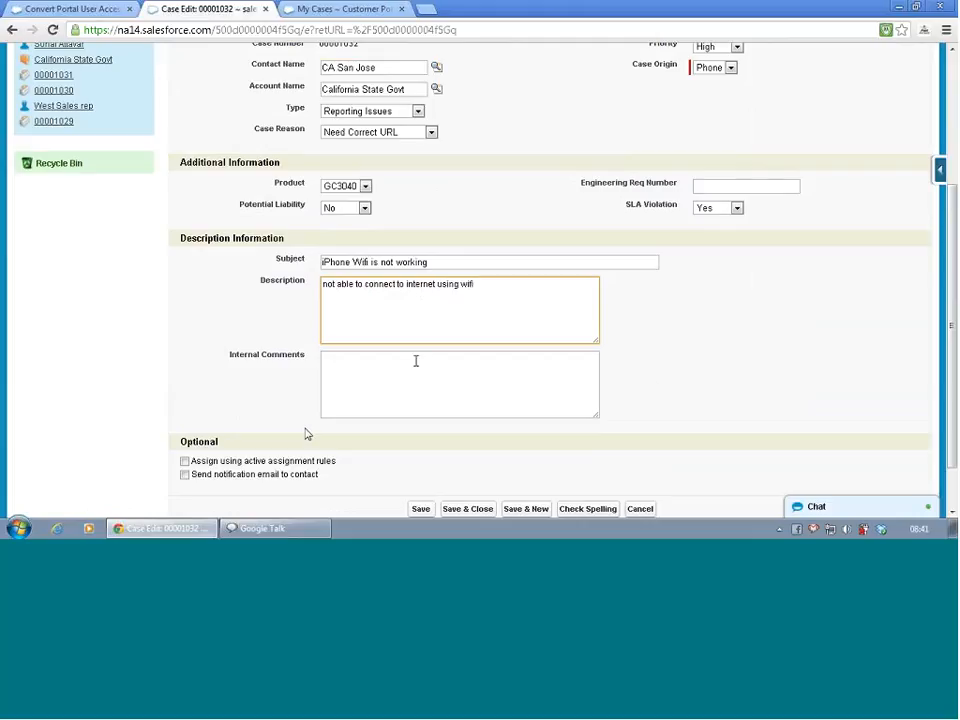
{"action": "scroll", "coordinate": [648, 386], "scroll_direction": "down", "scroll_amount": 1}
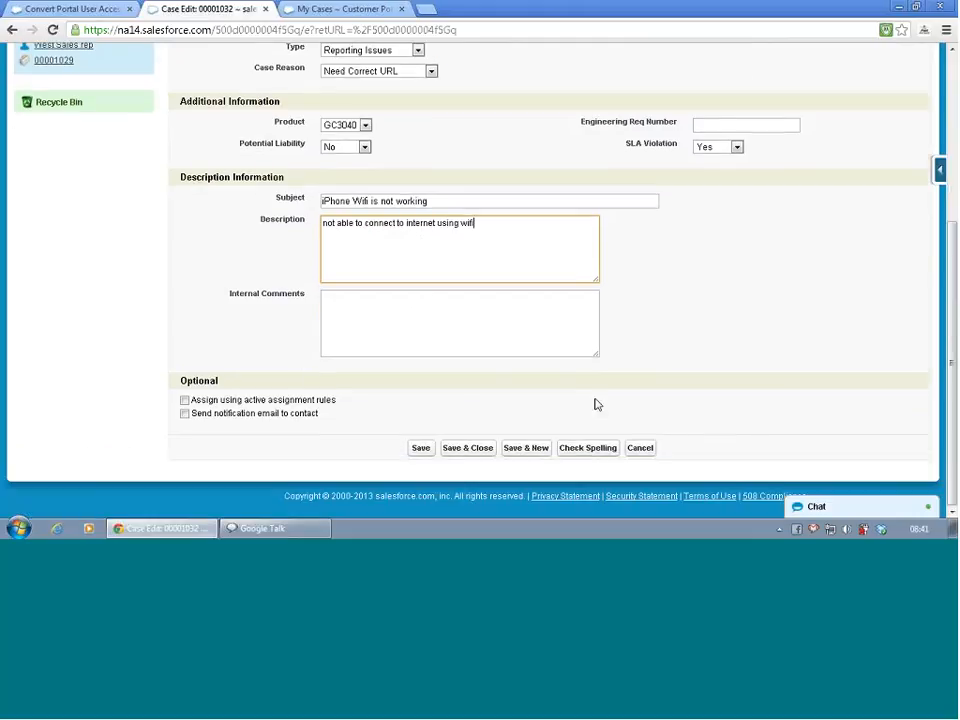
{"action": "left_click", "coordinate": [421, 450]}
{"action": "left_click", "coordinate": [421, 449]}
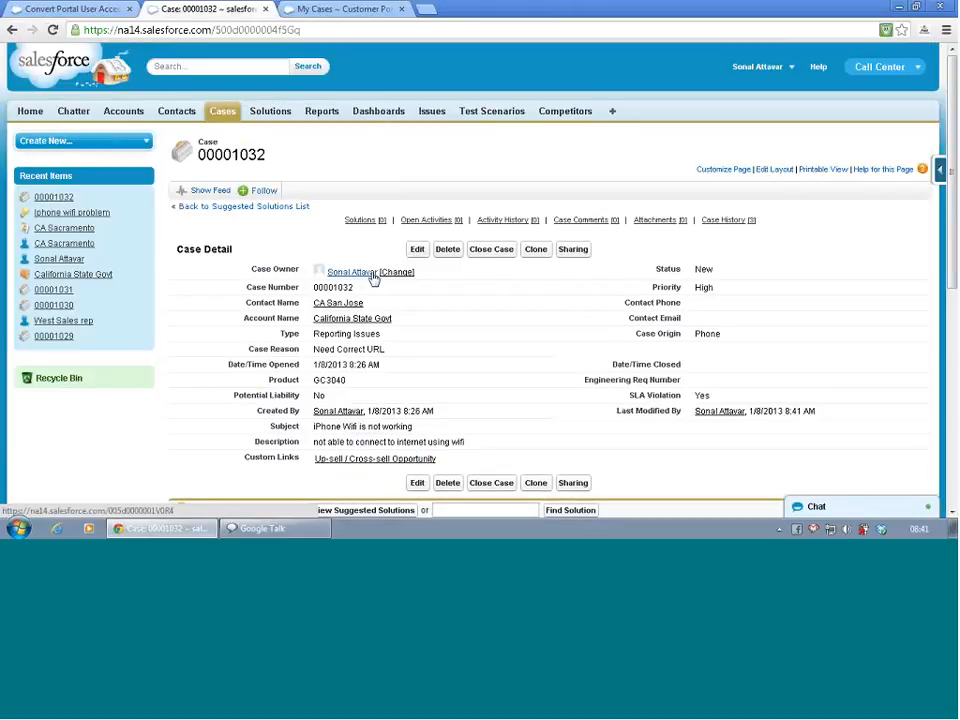
- View the suggested solutions for case 00001032 and attach "Iphone wifi problem" to the case
{"action": "mouse_move", "coordinate": [354, 282]}
{"action": "scroll", "coordinate": [325, 240], "scroll_direction": "down", "scroll_amount": 3}
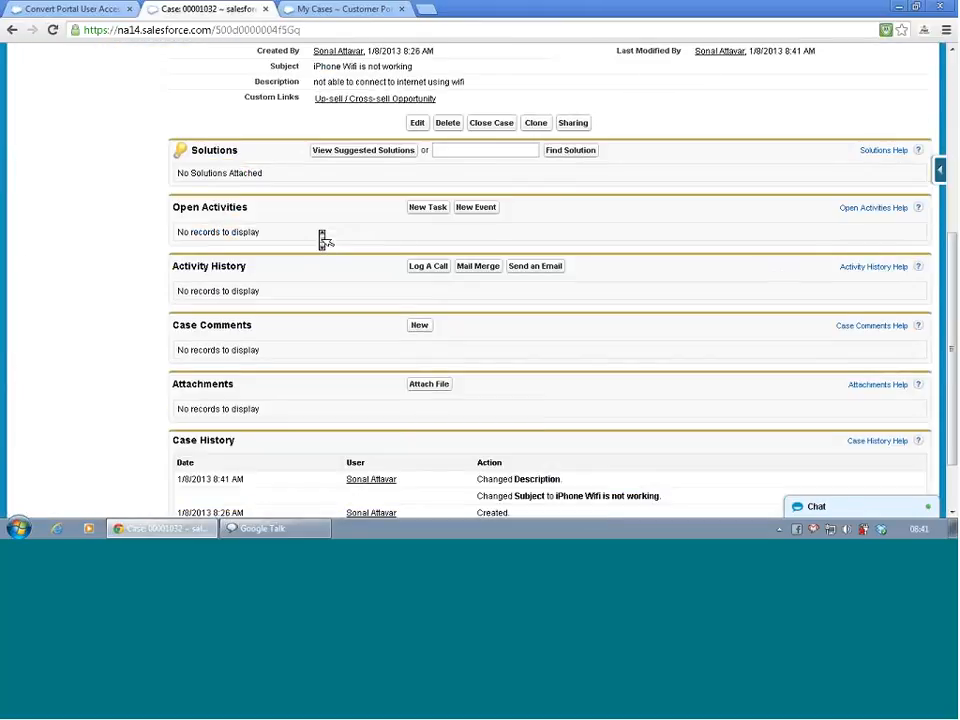
{"action": "scroll", "coordinate": [322, 238], "scroll_direction": "up", "scroll_amount": 1}
{"action": "left_click", "coordinate": [332, 222]}
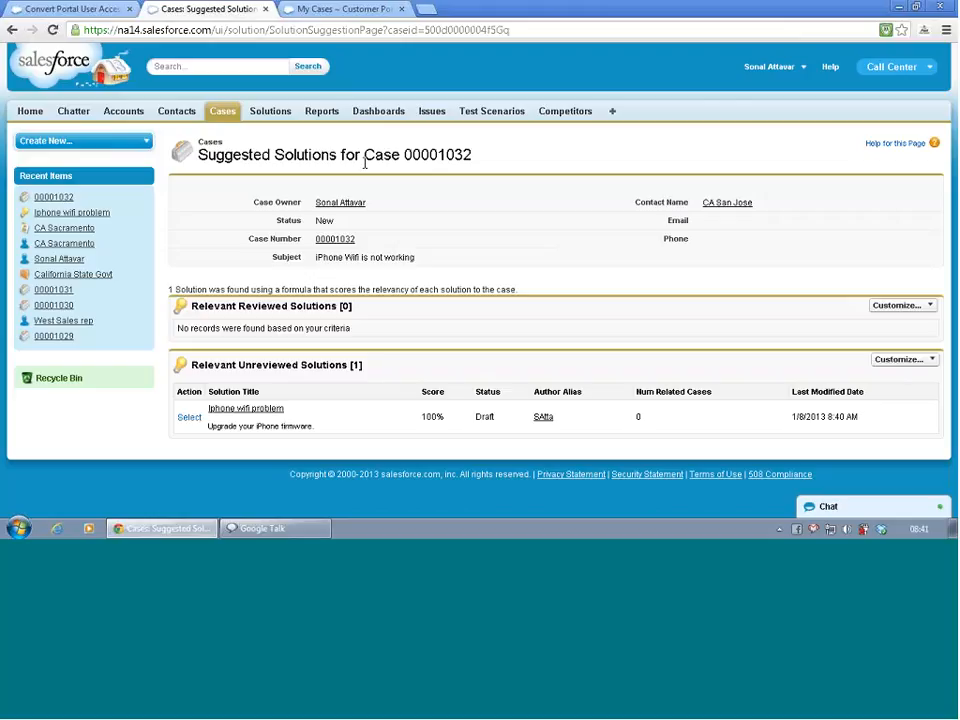
{"action": "left_click", "coordinate": [189, 417]}
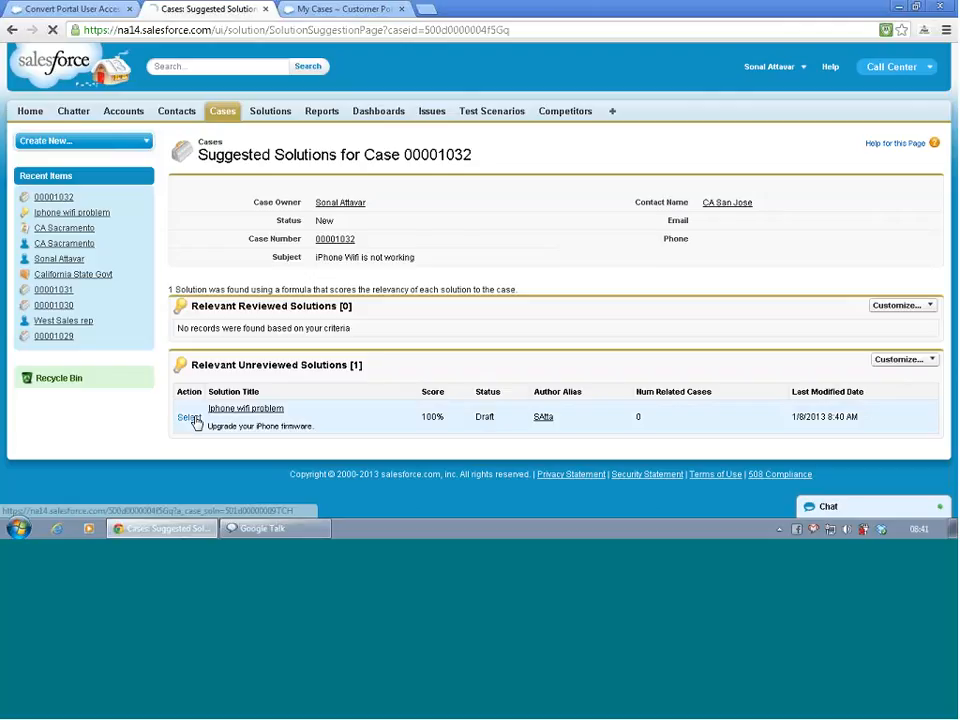
{"action": "scroll", "coordinate": [213, 420], "scroll_direction": "up", "scroll_amount": 3}
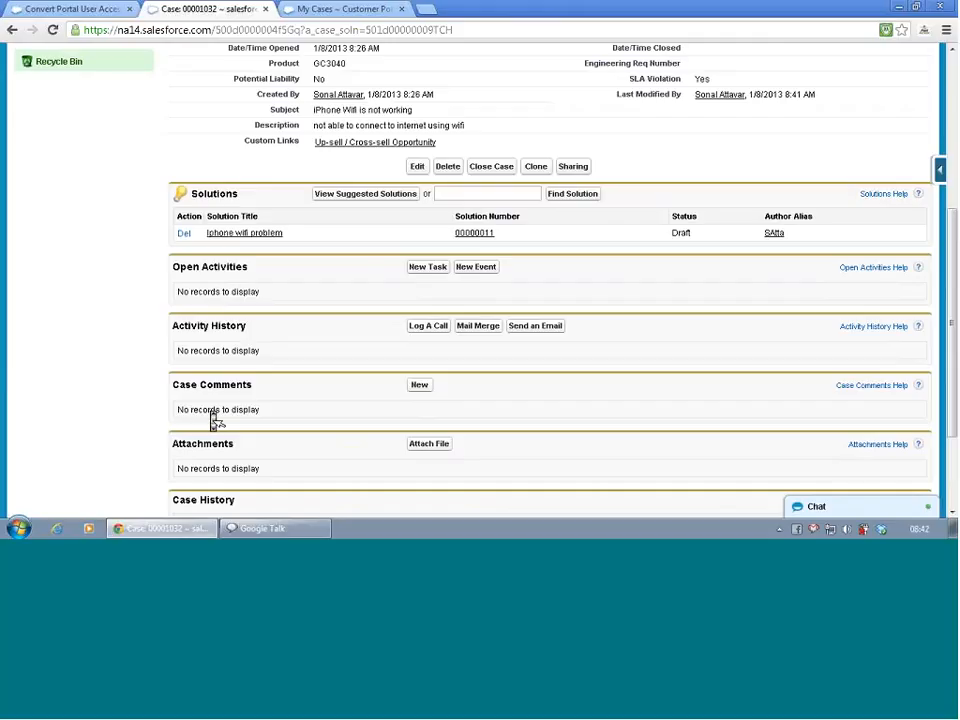
- Open the attached "Iphone wifi problem" solution and review its details, linked cases and history
{"action": "left_click", "coordinate": [226, 237]}
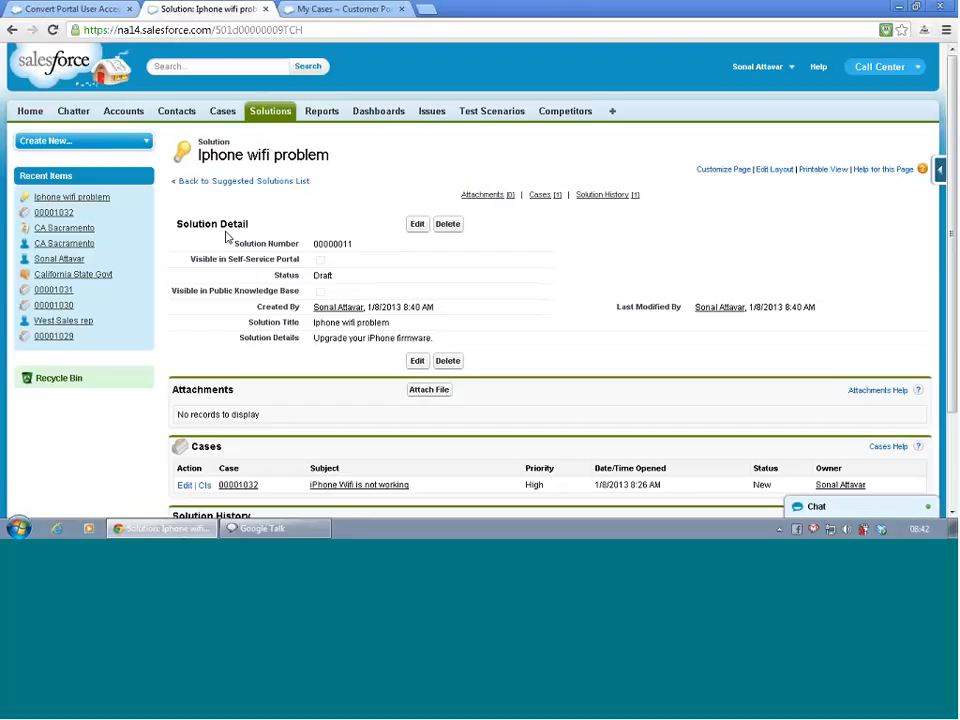
{"action": "scroll", "coordinate": [227, 237], "scroll_direction": "down", "scroll_amount": 2}
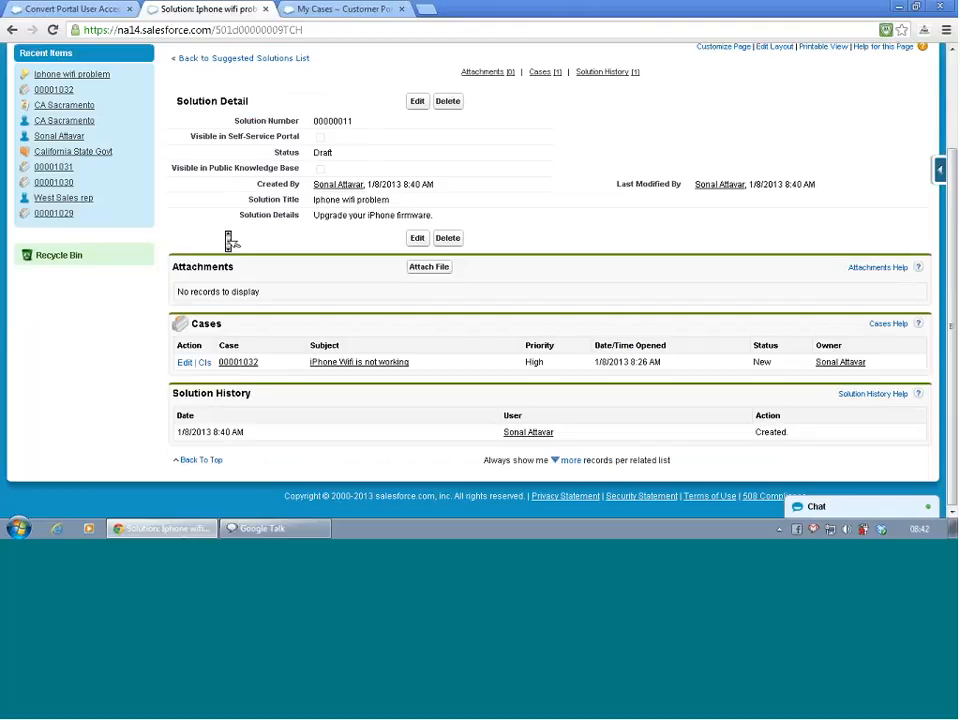
{"action": "scroll", "coordinate": [229, 240], "scroll_direction": "up", "scroll_amount": 3}
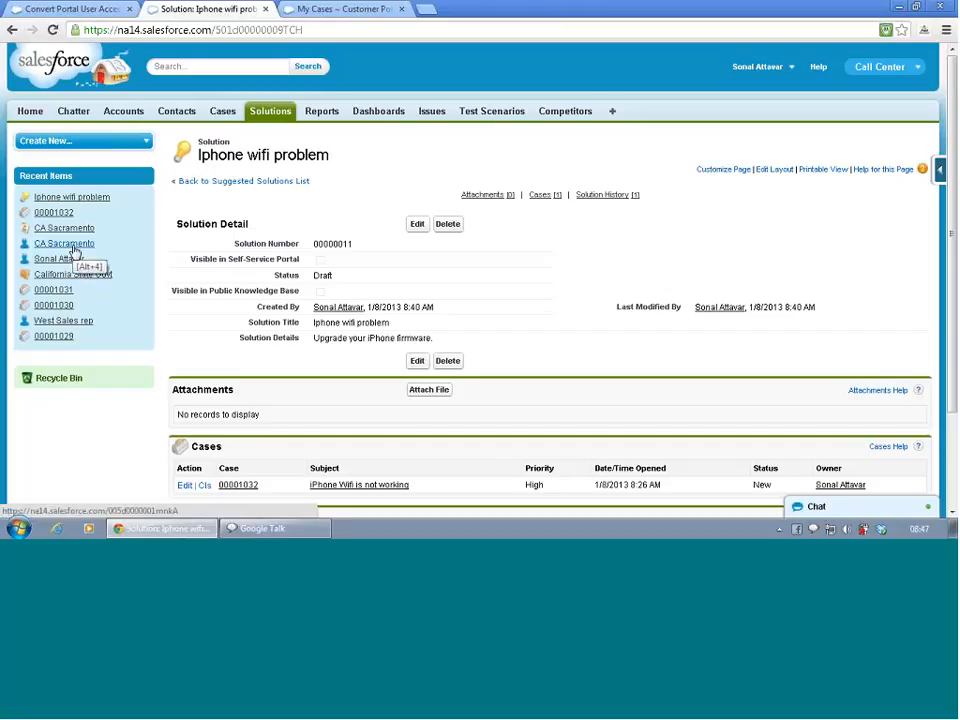
{"action": "mouse_move", "coordinate": [74, 252]}
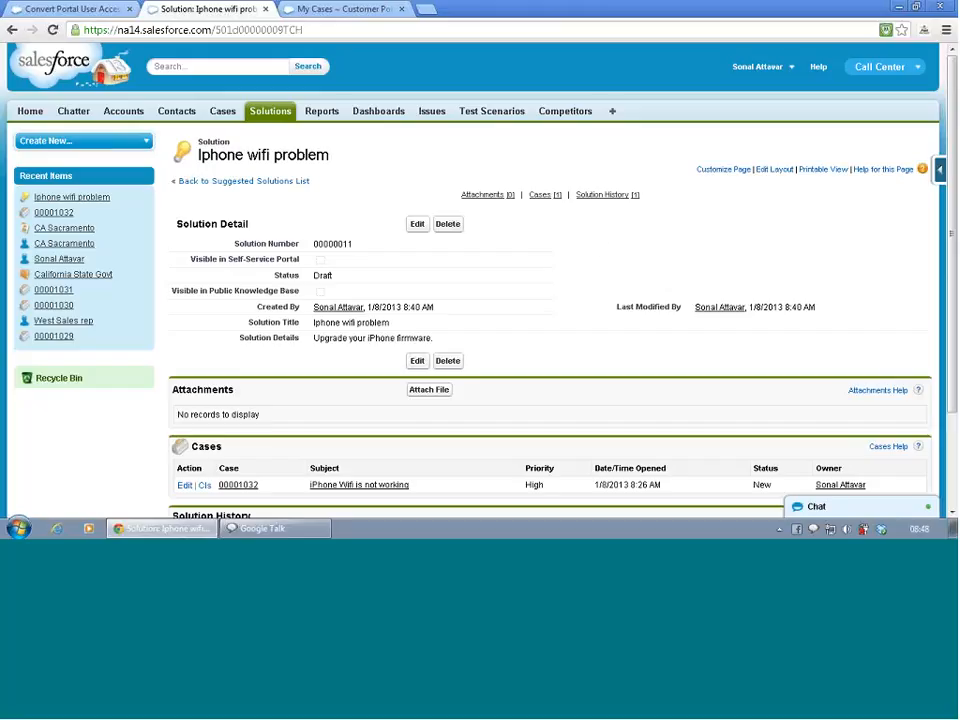
- Return to Setup, search for "entit" and open the Entitlement Management settings under Customize
{"action": "left_click", "coordinate": [112, 9]}
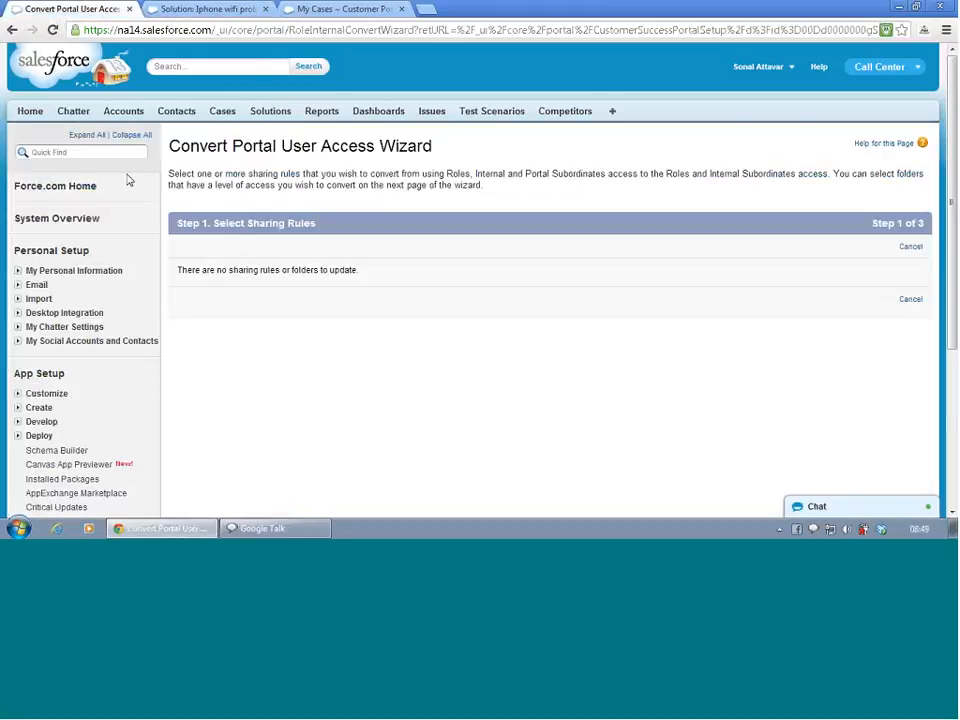
{"action": "scroll", "coordinate": [133, 200], "scroll_direction": "down", "scroll_amount": 1}
{"action": "scroll", "coordinate": [133, 200], "scroll_direction": "down", "scroll_amount": 2}
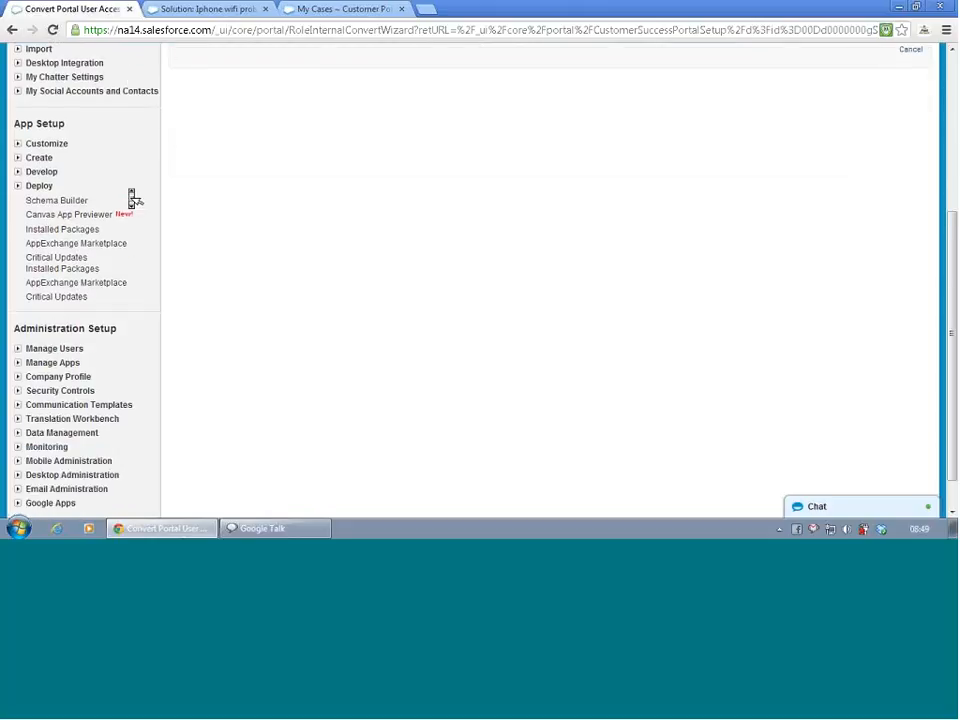
{"action": "scroll", "coordinate": [133, 200], "scroll_direction": "up", "scroll_amount": 1}
{"action": "scroll", "coordinate": [133, 197], "scroll_direction": "up", "scroll_amount": 1}
{"action": "scroll", "coordinate": [133, 197], "scroll_direction": "down", "scroll_amount": 3}
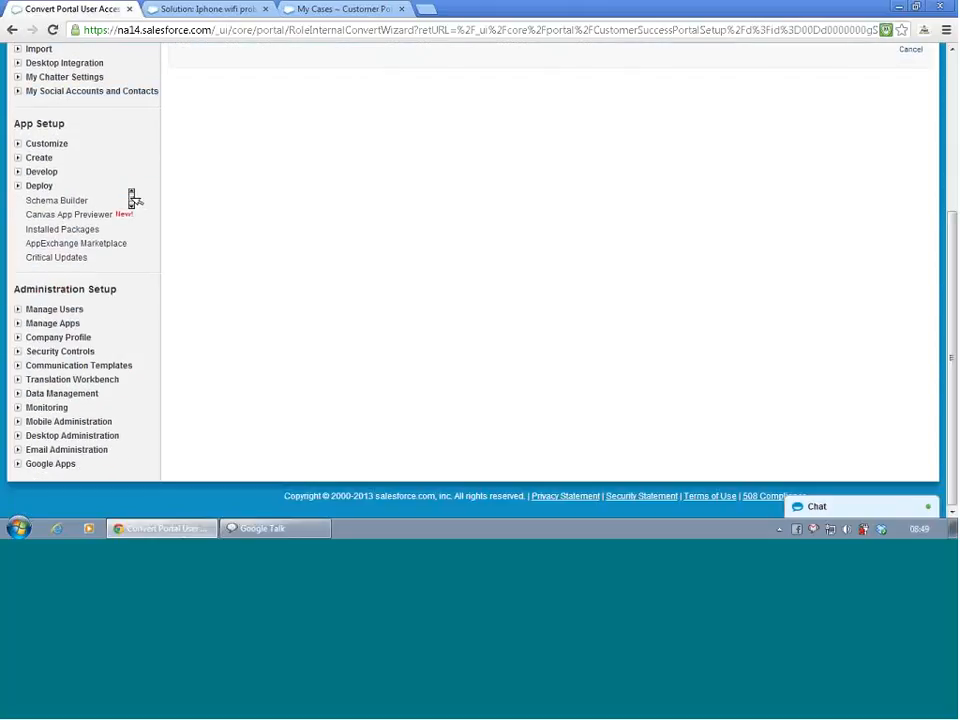
{"action": "scroll", "coordinate": [133, 197], "scroll_direction": "up", "scroll_amount": 4}
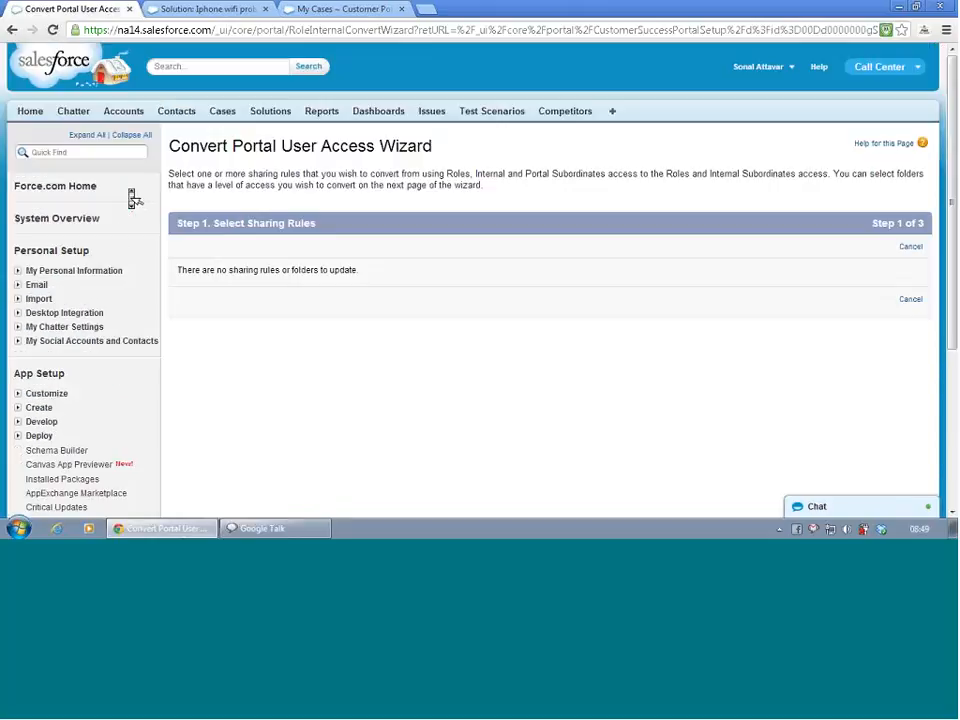
{"action": "left_click", "coordinate": [104, 152]}
{"action": "type", "text": "enti"}
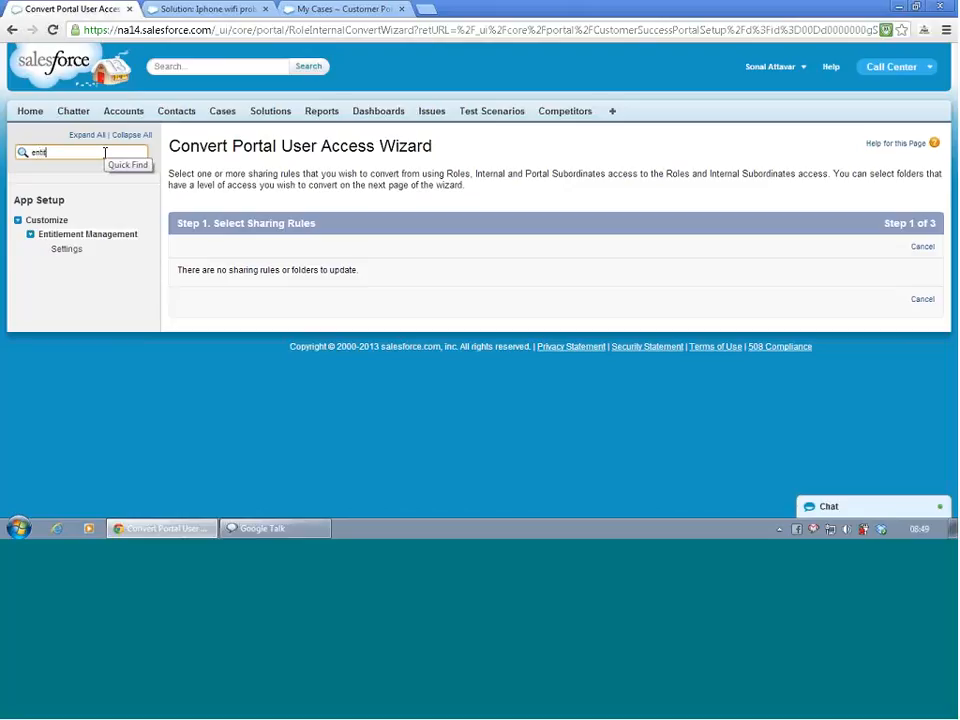
{"action": "left_click", "coordinate": [30, 236]}
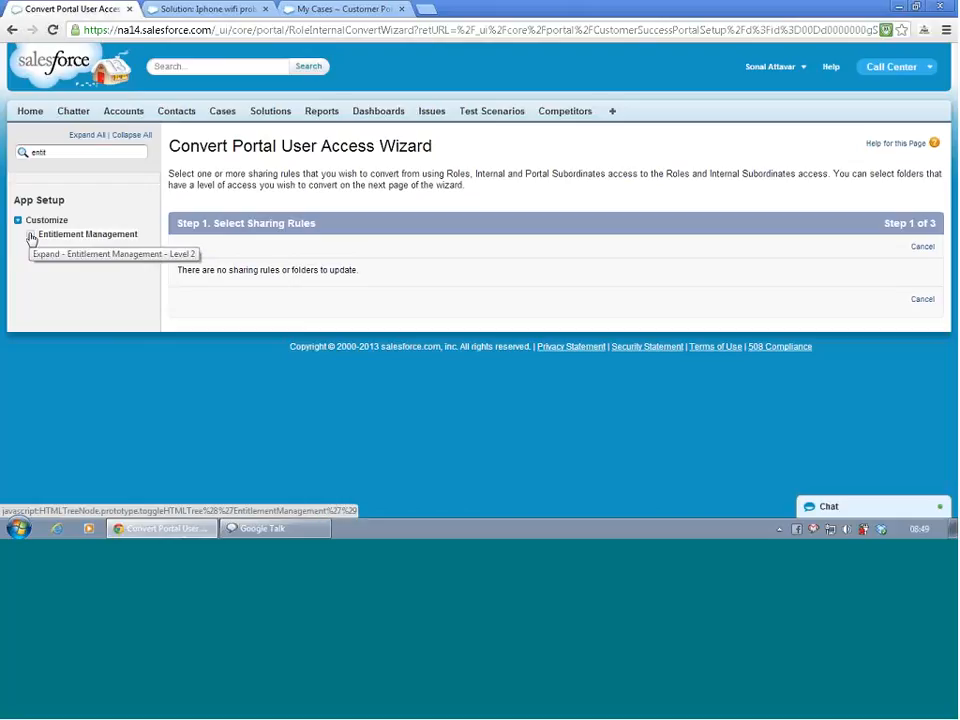
{"action": "left_click", "coordinate": [31, 237]}
{"action": "left_click", "coordinate": [58, 249]}
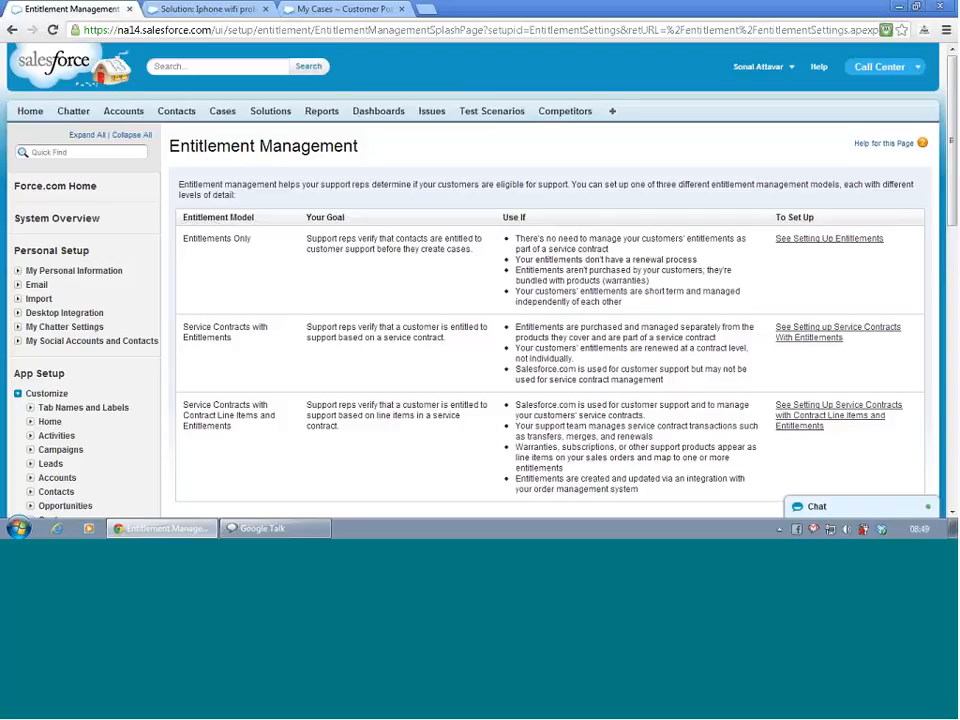
- Continue past the entitlement models overview, enable Entitlement Management and save
{"action": "scroll", "coordinate": [262, 311], "scroll_direction": "down", "scroll_amount": 3}
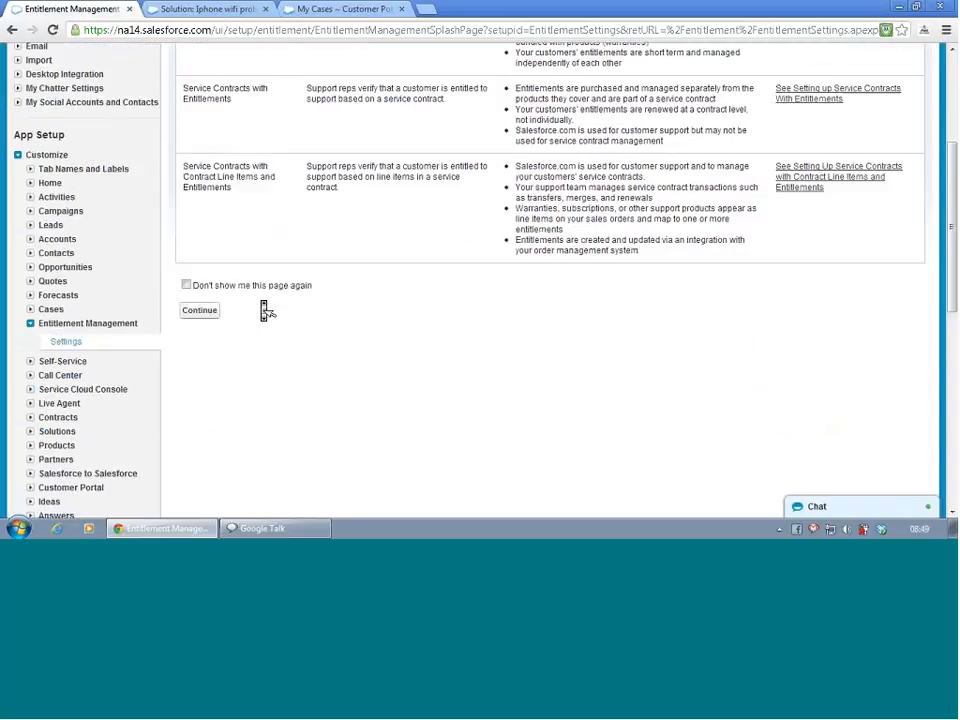
{"action": "left_click", "coordinate": [205, 313]}
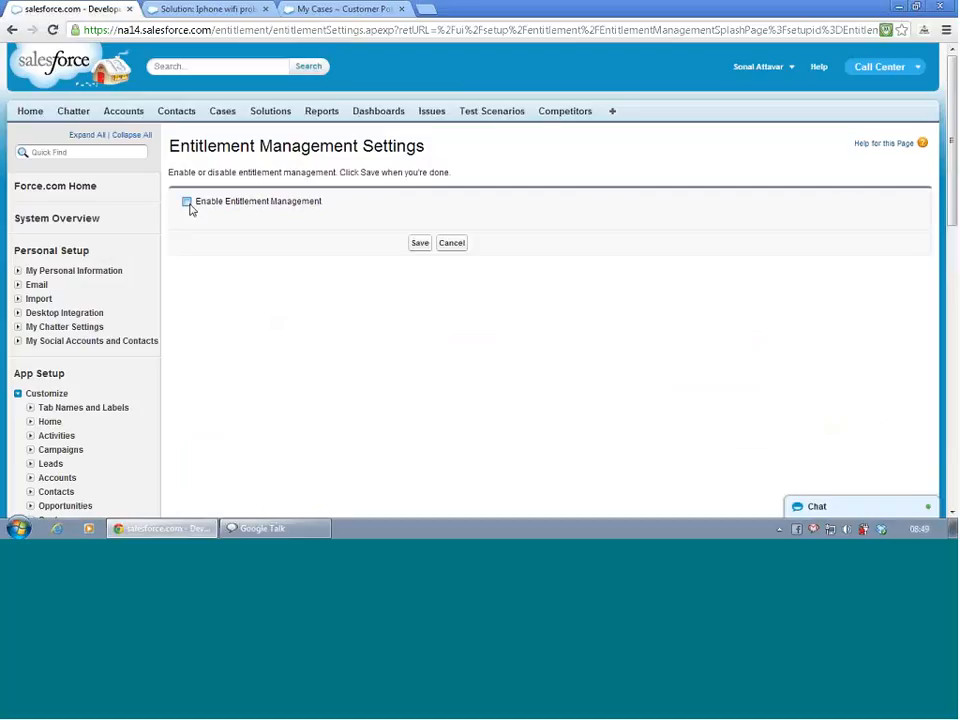
{"action": "left_click", "coordinate": [187, 203]}
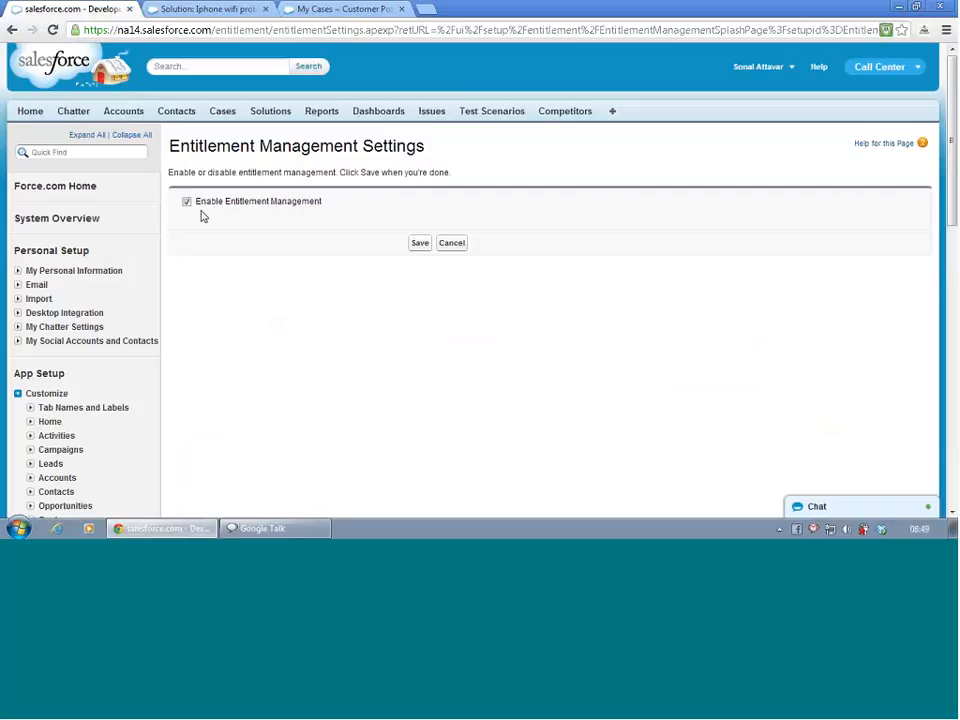
{"action": "left_click", "coordinate": [420, 243]}
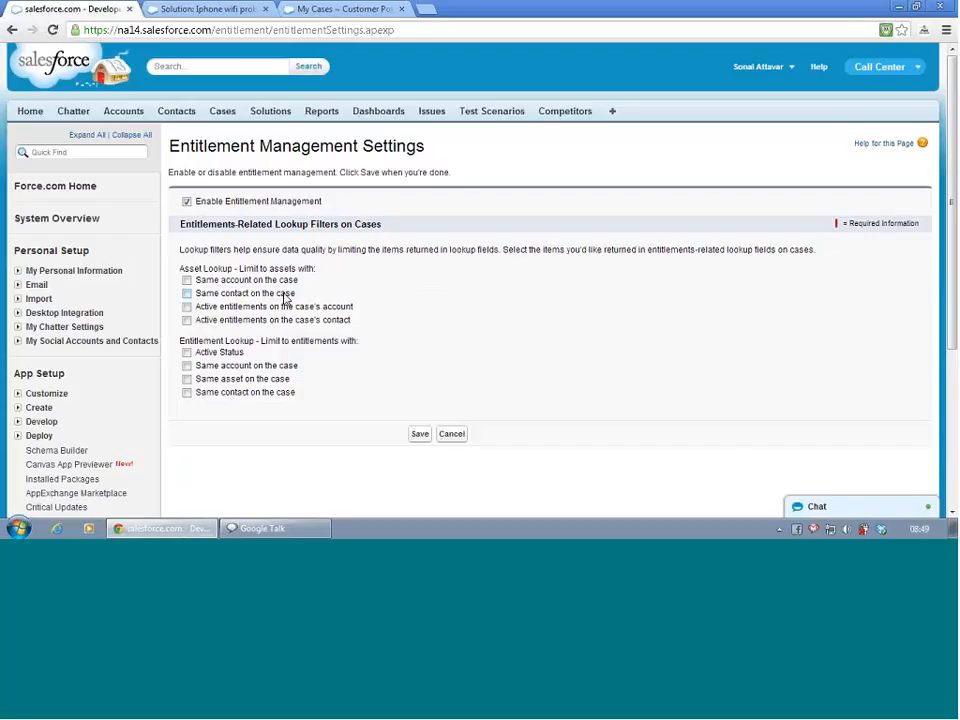
- Turn on all four asset lookup filters and all four entitlement lookup filters for cases, and save the settings
{"action": "left_click", "coordinate": [187, 281]}
{"action": "left_click", "coordinate": [187, 294]}
{"action": "left_click", "coordinate": [187, 307]}
{"action": "left_click", "coordinate": [187, 320]}
{"action": "left_click", "coordinate": [187, 353]}
{"action": "left_click", "coordinate": [187, 366]}
{"action": "left_click", "coordinate": [187, 379]}
{"action": "left_click", "coordinate": [187, 392]}
{"action": "left_click", "coordinate": [419, 435]}
{"action": "left_click", "coordinate": [419, 435]}
{"action": "scroll", "coordinate": [422, 403], "scroll_direction": "down", "scroll_amount": 3}
{"action": "scroll", "coordinate": [422, 403], "scroll_direction": "up", "scroll_amount": 3}
{"action": "left_click", "coordinate": [427, 438]}
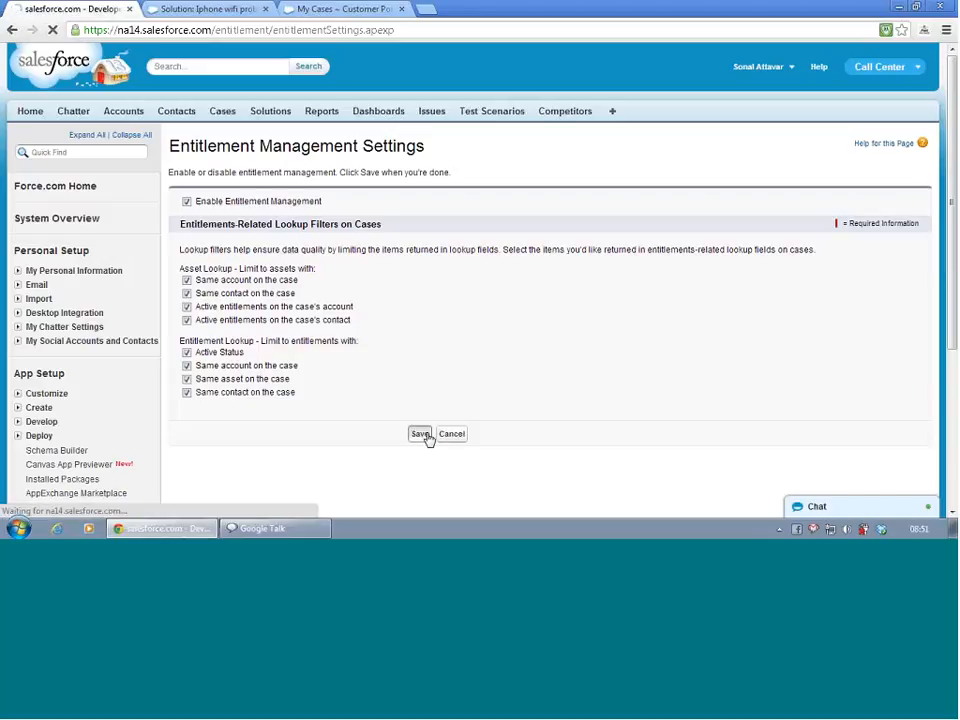
{"action": "scroll", "coordinate": [429, 440], "scroll_direction": "down", "scroll_amount": 3}
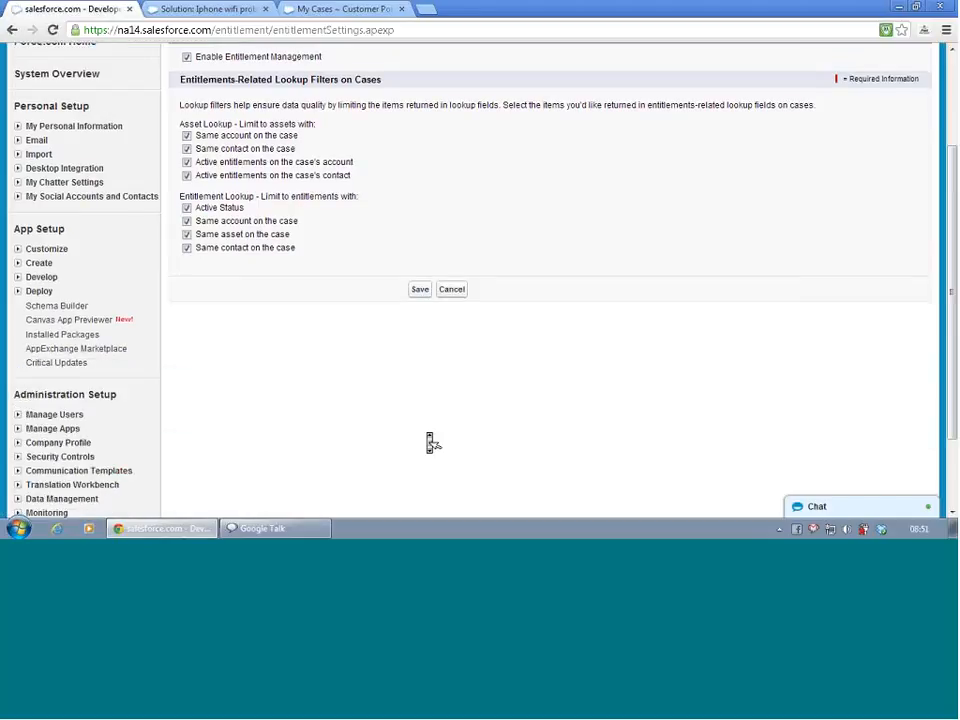
{"action": "scroll", "coordinate": [430, 443], "scroll_direction": "up", "scroll_amount": 3}
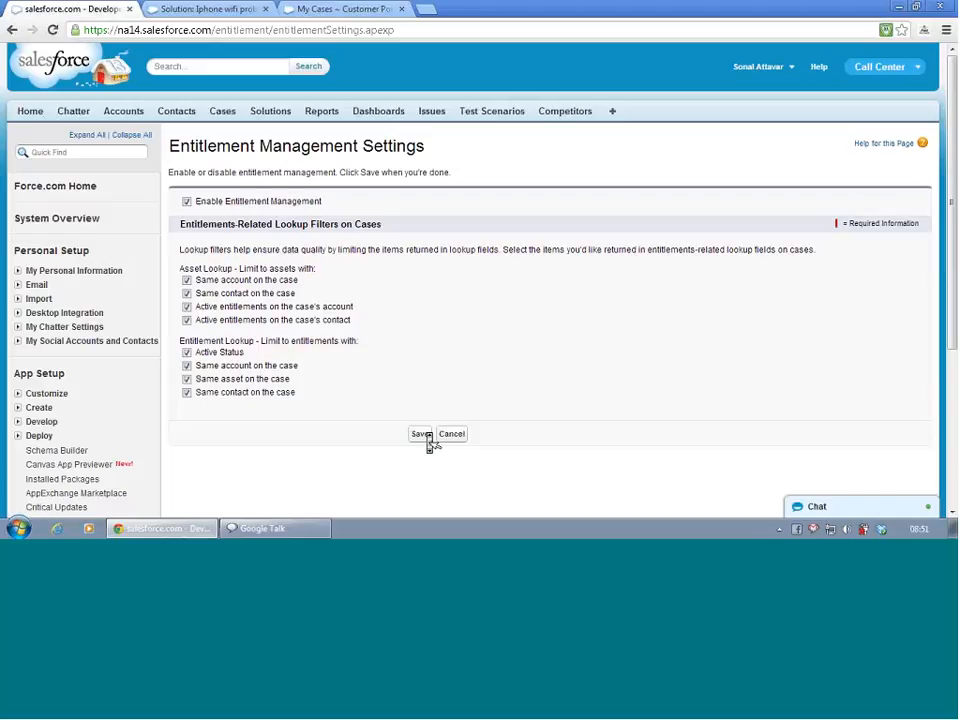
{"action": "scroll", "coordinate": [429, 440], "scroll_direction": "down", "scroll_amount": 1}
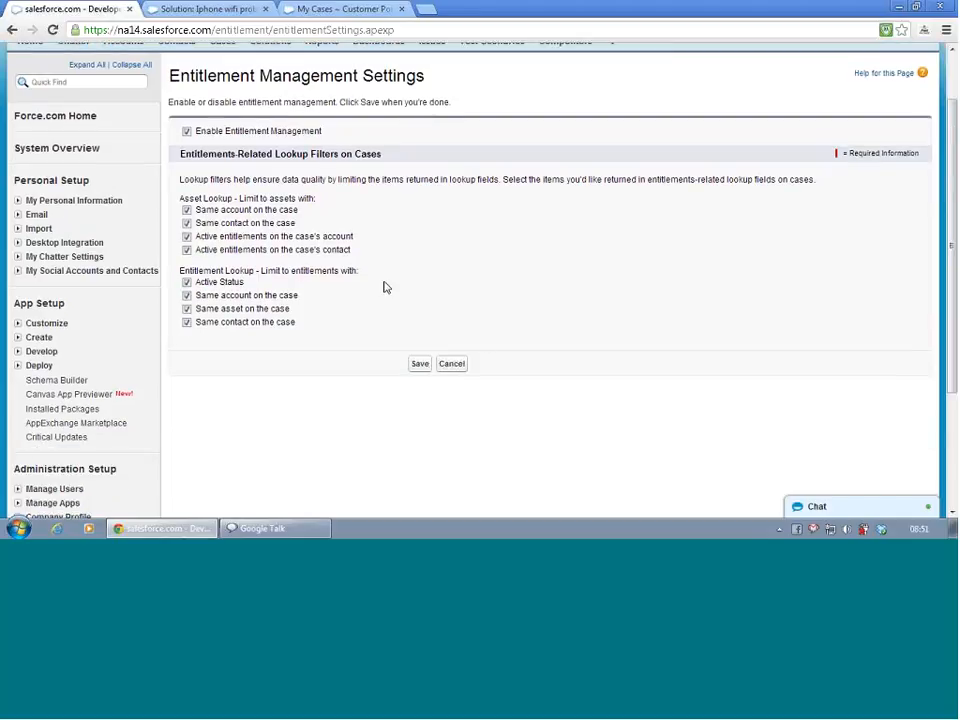
{"action": "scroll", "coordinate": [385, 287], "scroll_direction": "up", "scroll_amount": 1}
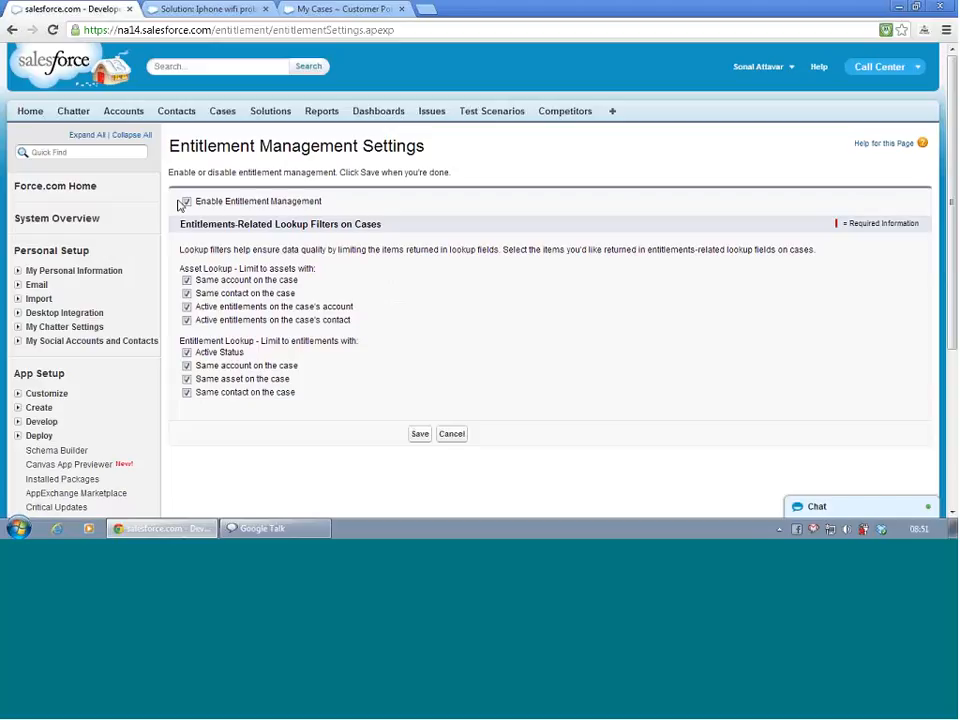
{"action": "scroll", "coordinate": [181, 205], "scroll_direction": "down", "scroll_amount": 3}
{"action": "scroll", "coordinate": [181, 208], "scroll_direction": "up", "scroll_amount": 1}
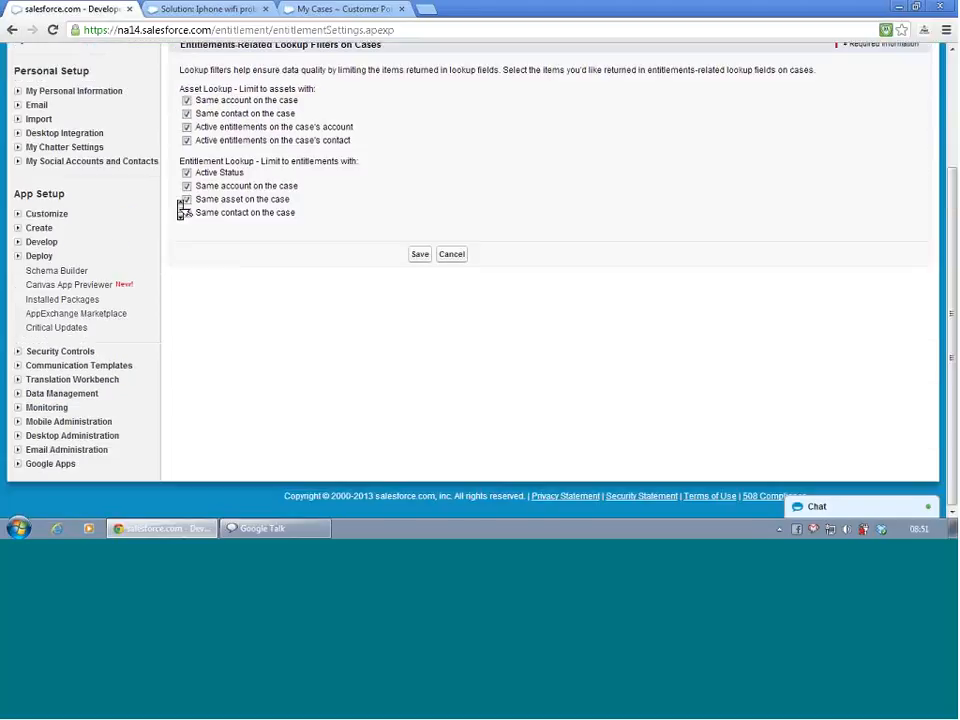
{"action": "scroll", "coordinate": [147, 110], "scroll_direction": "up", "scroll_amount": 3}
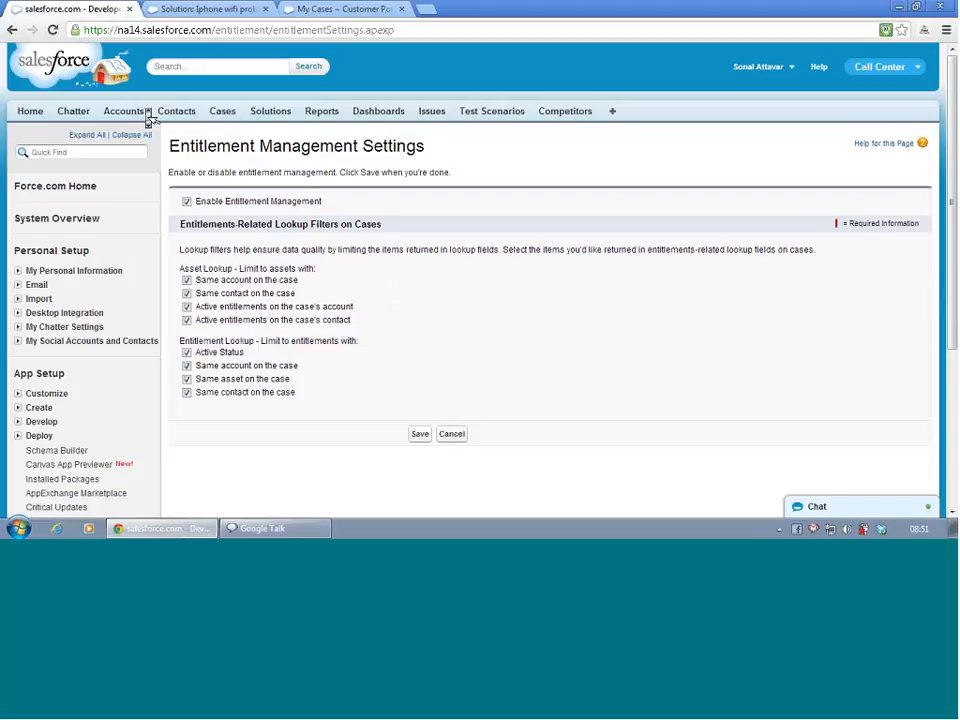
- Open Entitlements from the list of all tabs and start a new entitlement
{"action": "left_click", "coordinate": [613, 113]}
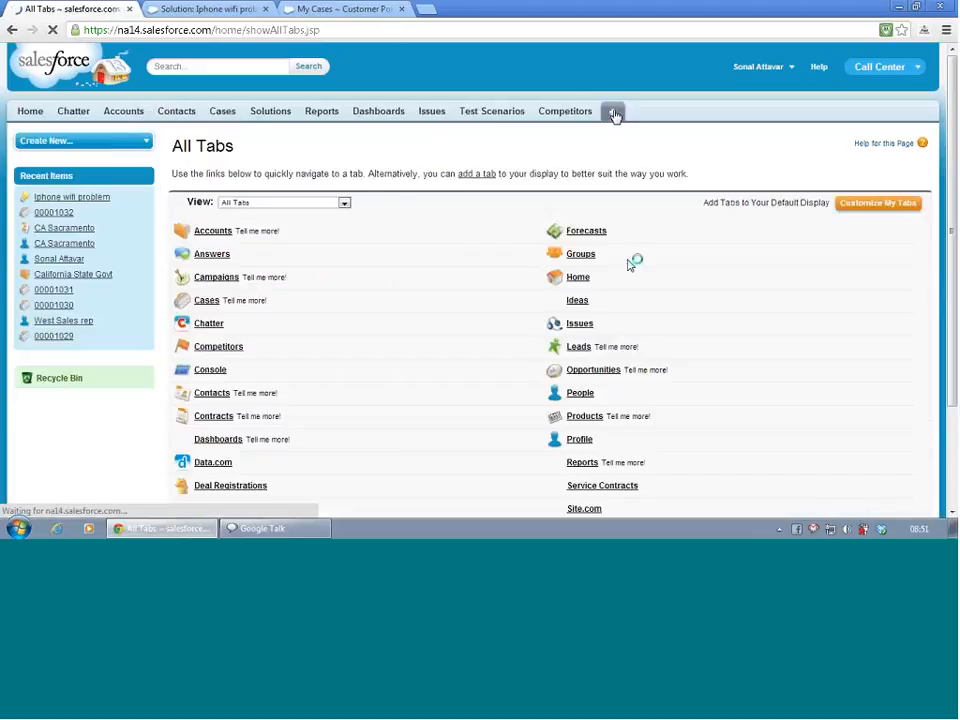
{"action": "scroll", "coordinate": [630, 265], "scroll_direction": "down", "scroll_amount": 3}
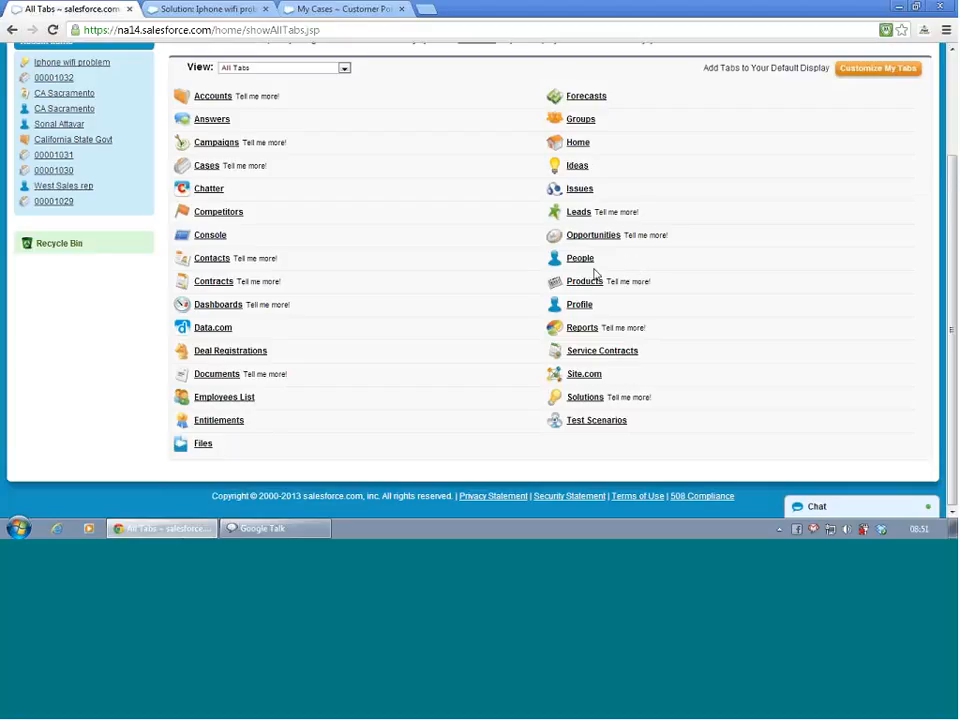
{"action": "left_click", "coordinate": [236, 422]}
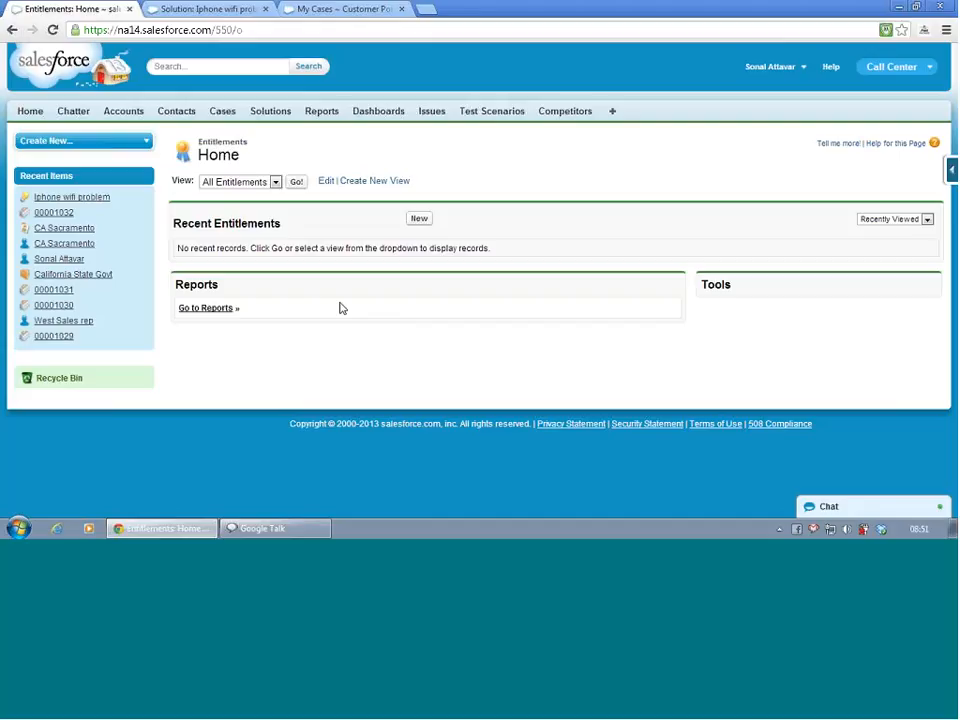
{"action": "left_click", "coordinate": [423, 224]}
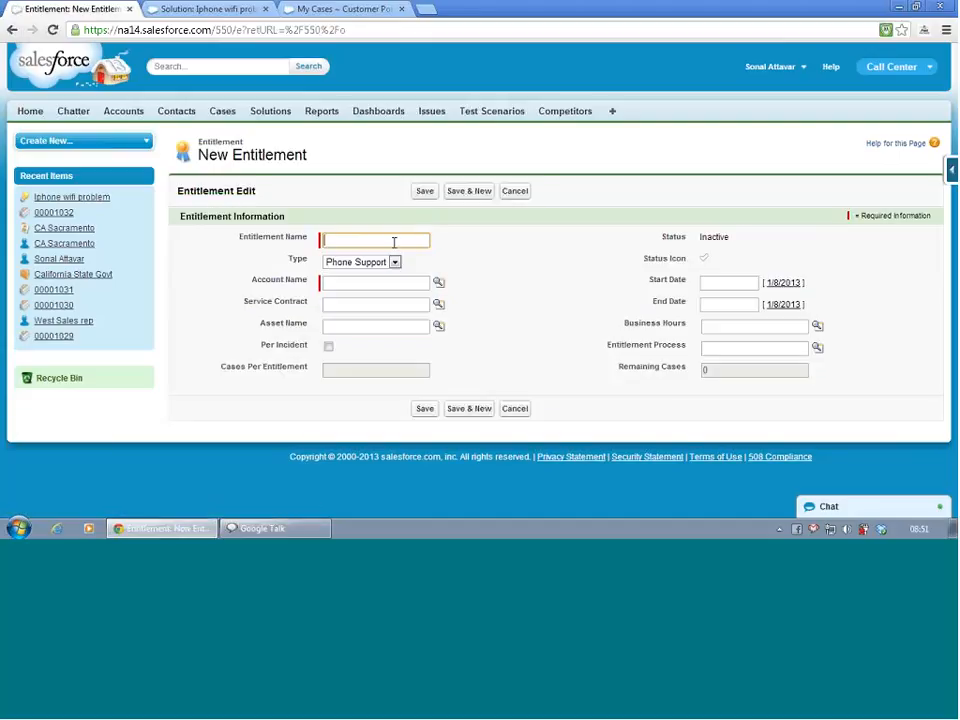
{"action": "left_click", "coordinate": [394, 240]}
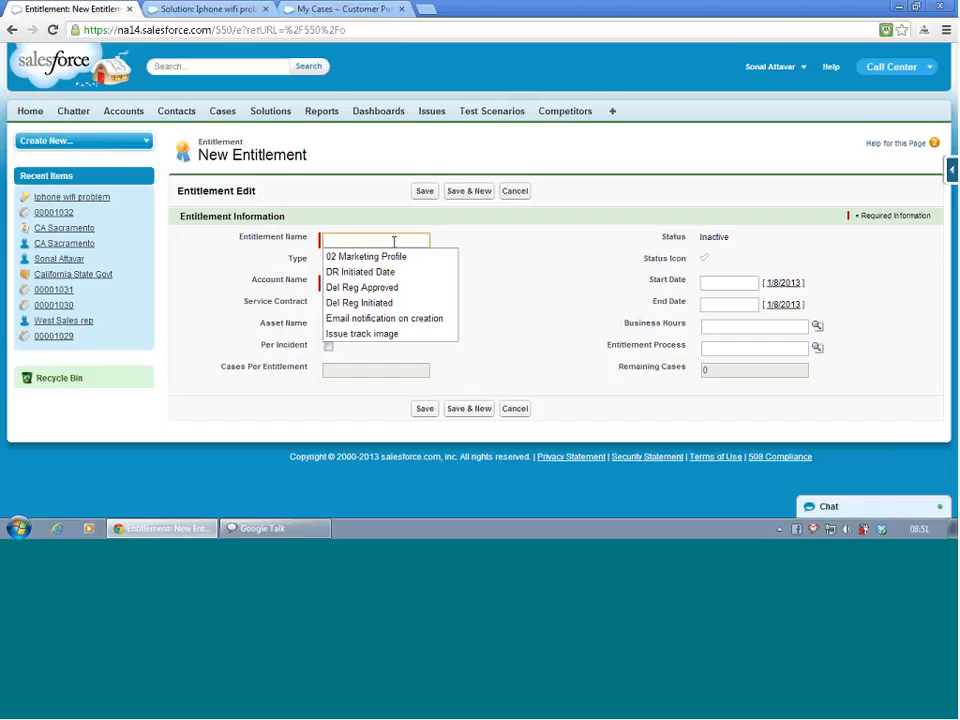
{"action": "type", "text": "Ca"}
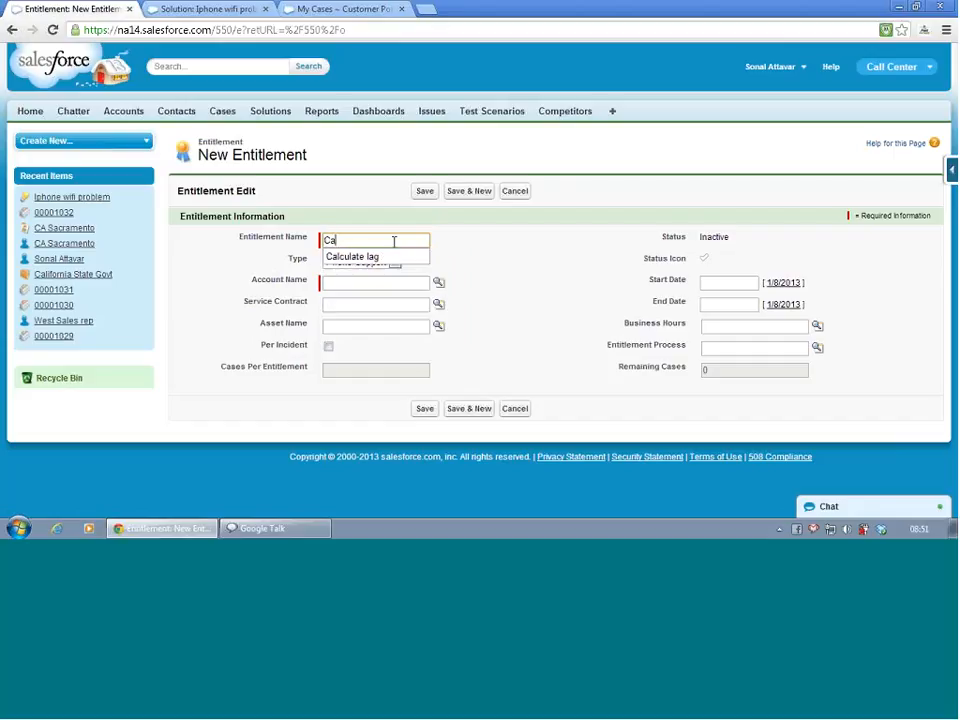
{"action": "type", "text": "lifornia"}
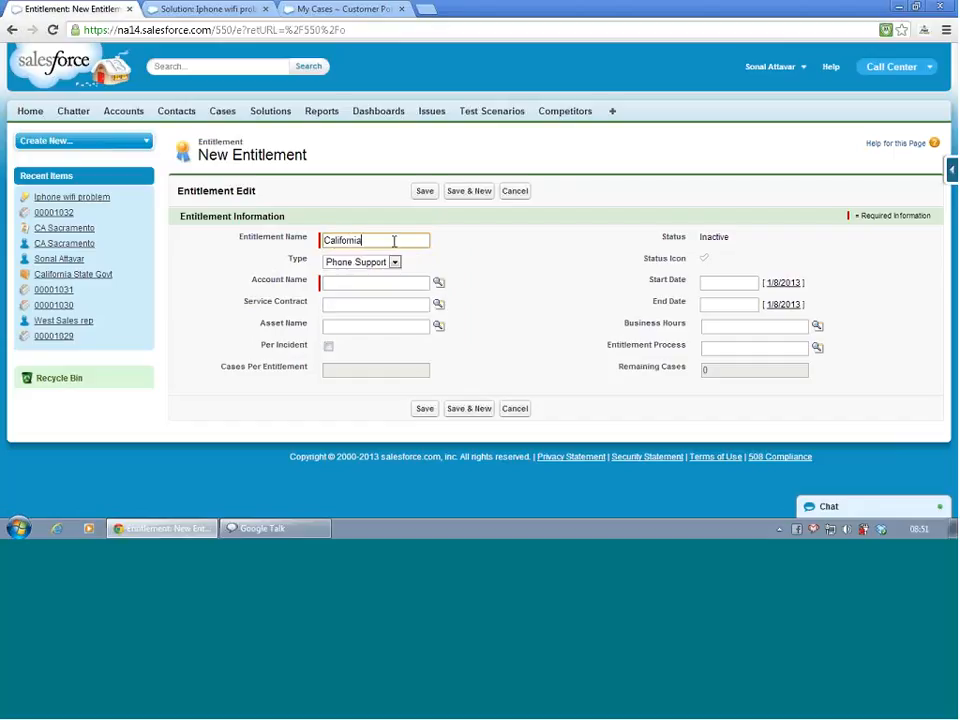
{"action": "type", "text": " Power"}
{"action": "left_click", "coordinate": [384, 262]}
{"action": "left_click", "coordinate": [381, 268]}
- Name the entitlement "Web2case support" and set its type to Web Support
{"action": "left_click_drag", "start_coordinate": [390, 240], "coordinate": [322, 240]}
{"action": "type", "text": "W"}
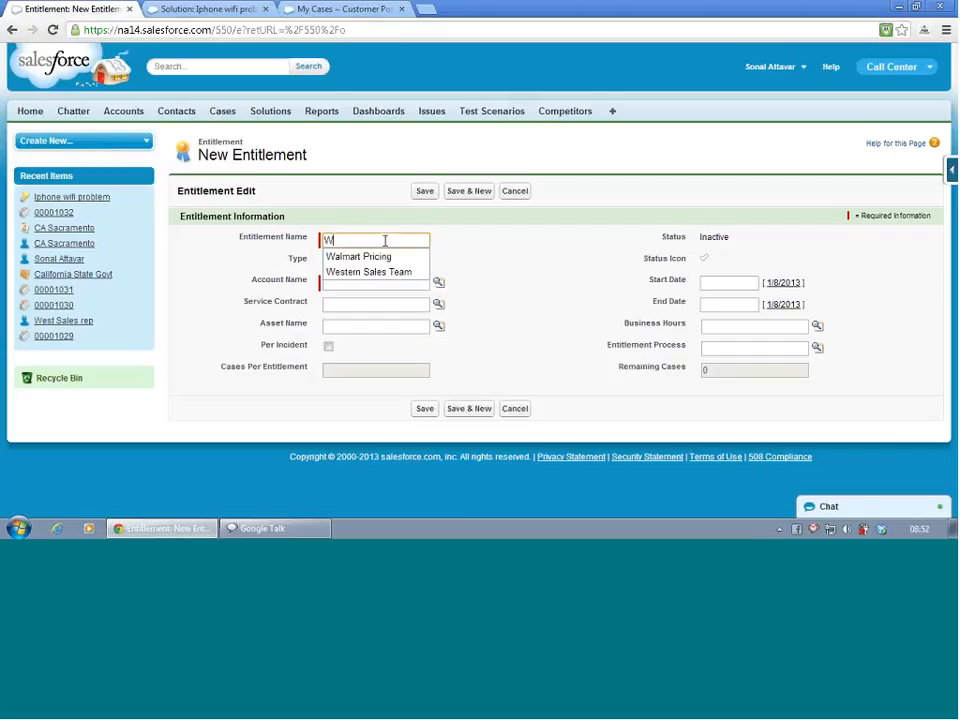
{"action": "type", "text": "eb"}
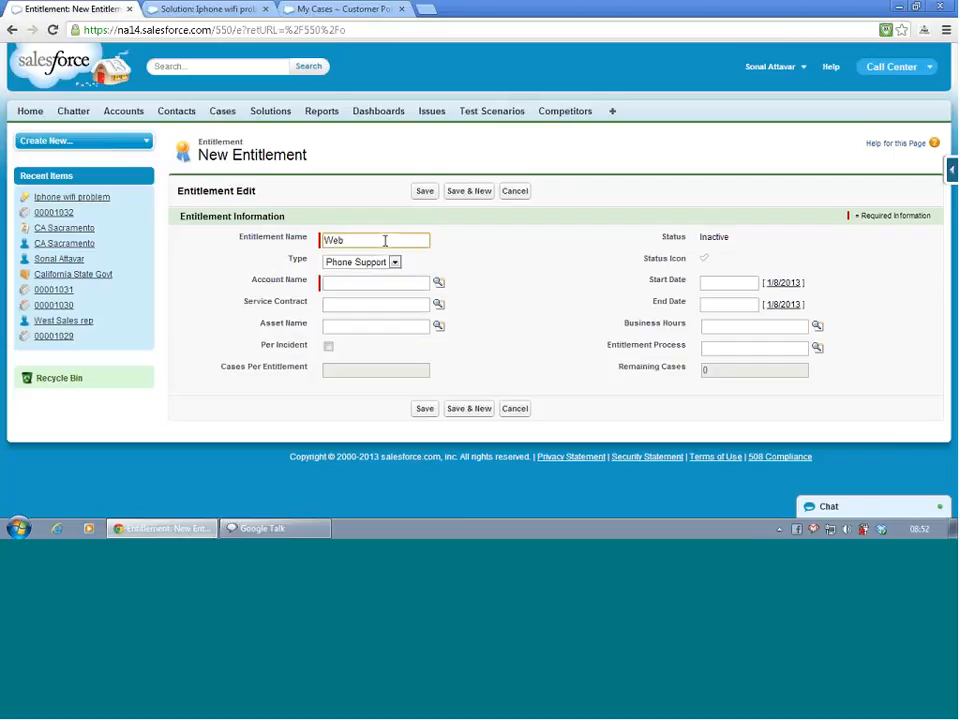
{"action": "type", "text": " 2 C"}
{"action": "type", "text": "ca"}
{"action": "key", "text": "BackSpace"}
{"action": "key", "text": "BackSpace"}
{"action": "key", "text": "BackSpace"}
{"action": "key", "text": "BackSpace"}
{"action": "key", "text": "BackSpace"}
{"action": "type", "text": "3"}
{"action": "type", "text": "case"}
{"action": "type", "text": " s"}
{"action": "type", "text": "upport"}
{"action": "left_click", "coordinate": [372, 262]}
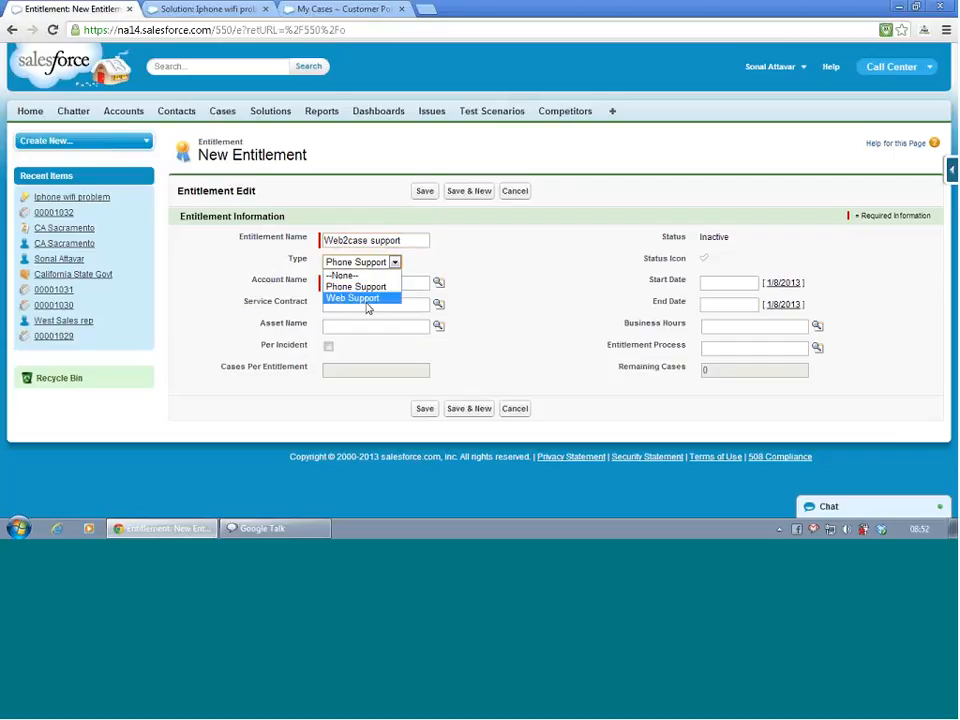
{"action": "left_click", "coordinate": [366, 299]}
- Look up the San Jose "California State Govt" account for the entitlement and set its start date to 1/8/2013
{"action": "left_click", "coordinate": [407, 281]}
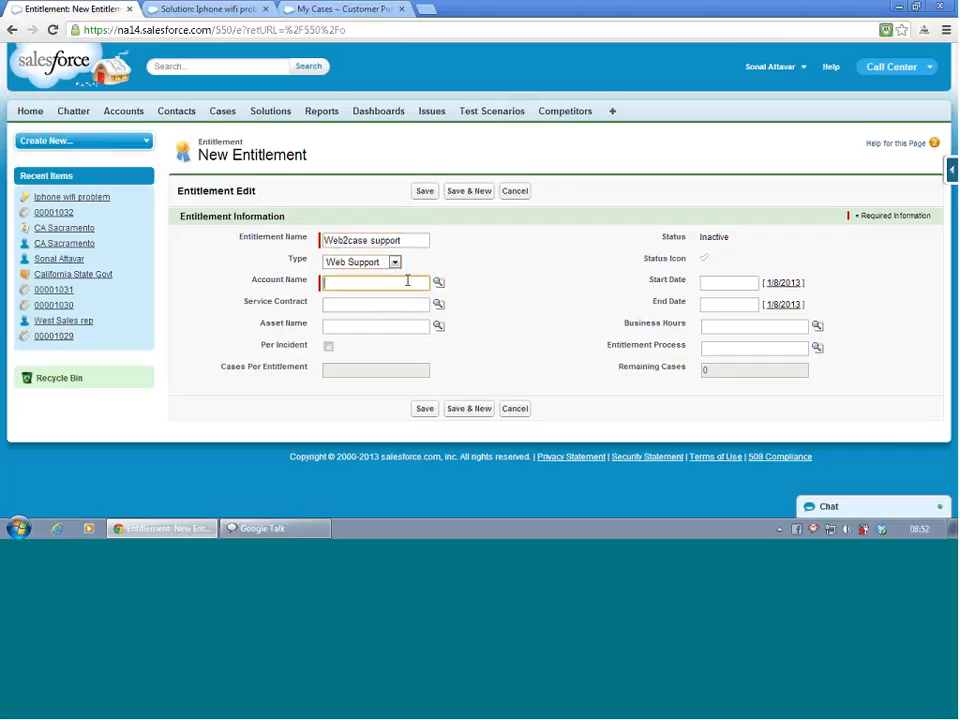
{"action": "left_click", "coordinate": [438, 282]}
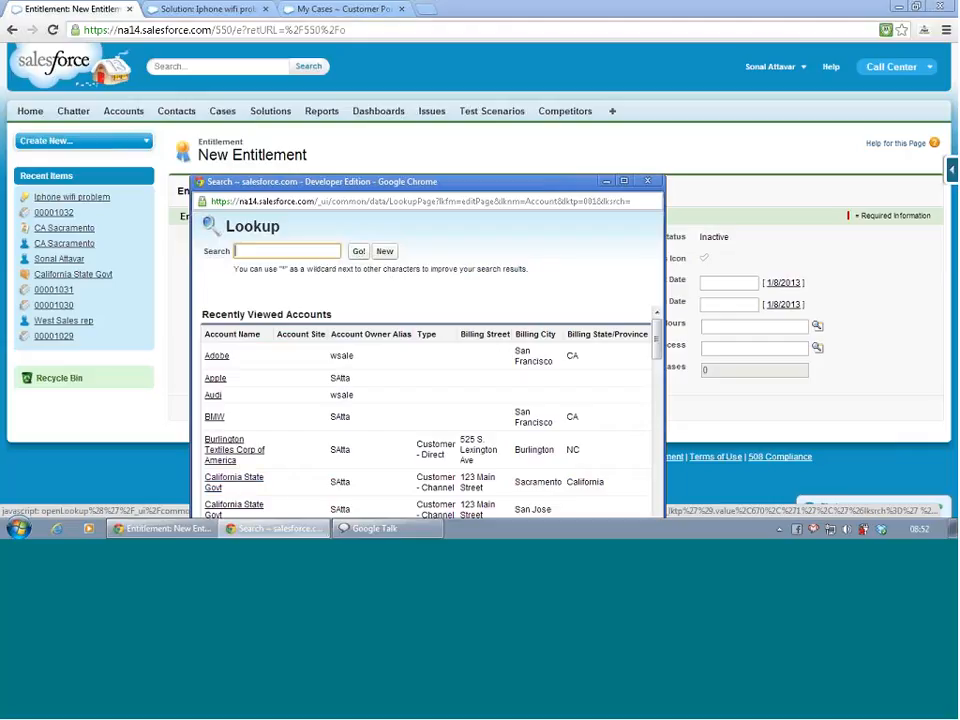
{"action": "left_click_drag", "start_coordinate": [424, 182], "coordinate": [437, 62]}
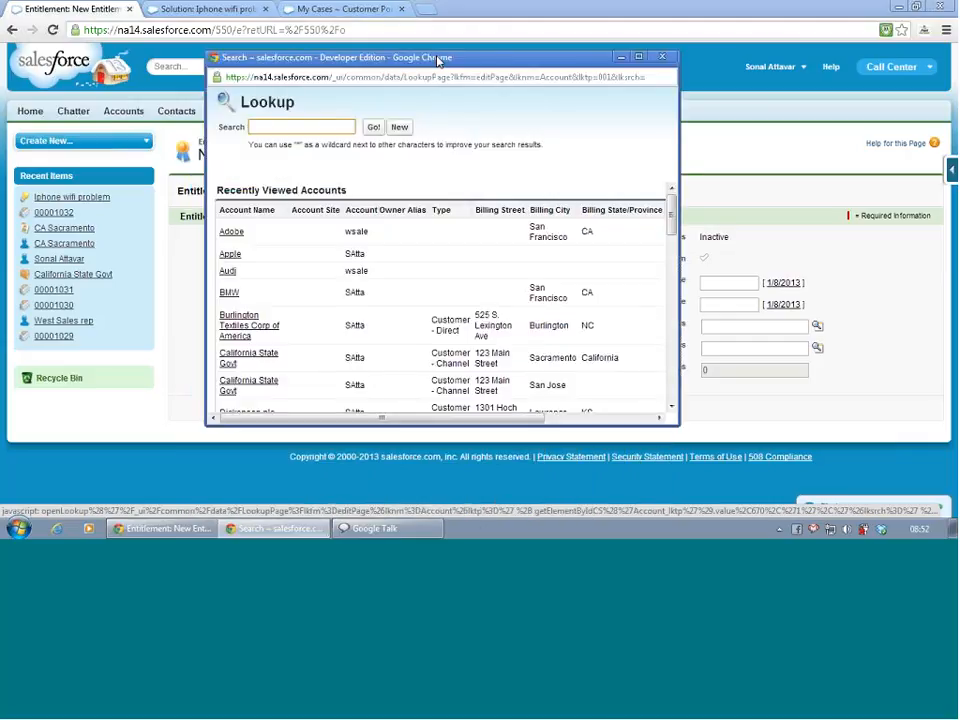
{"action": "scroll", "coordinate": [586, 306], "scroll_direction": "down", "scroll_amount": 5}
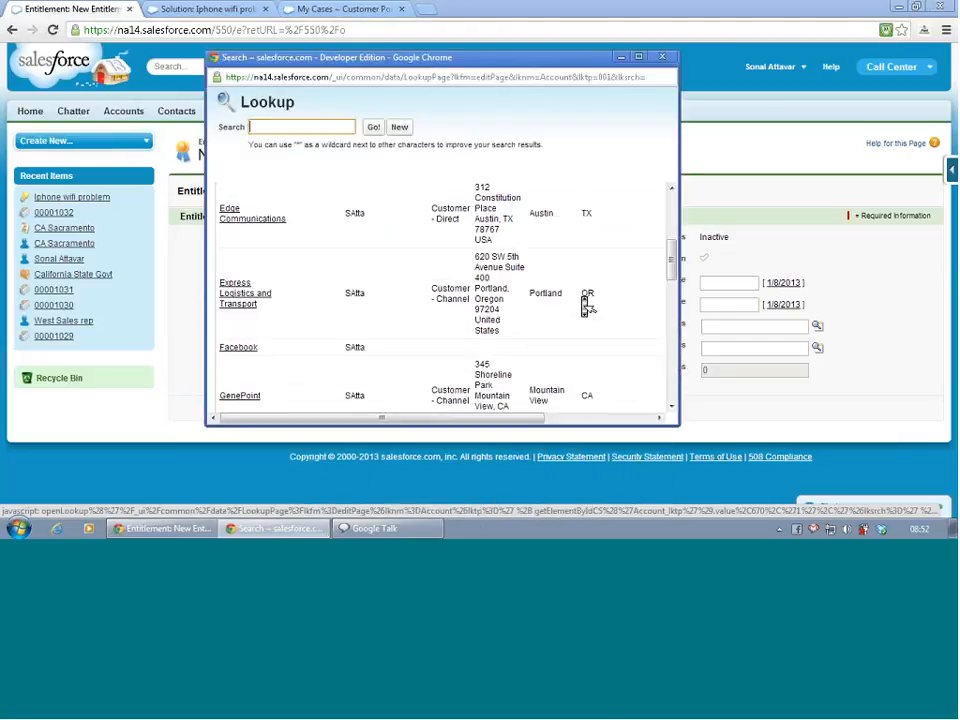
{"action": "scroll", "coordinate": [586, 306], "scroll_direction": "up", "scroll_amount": 3}
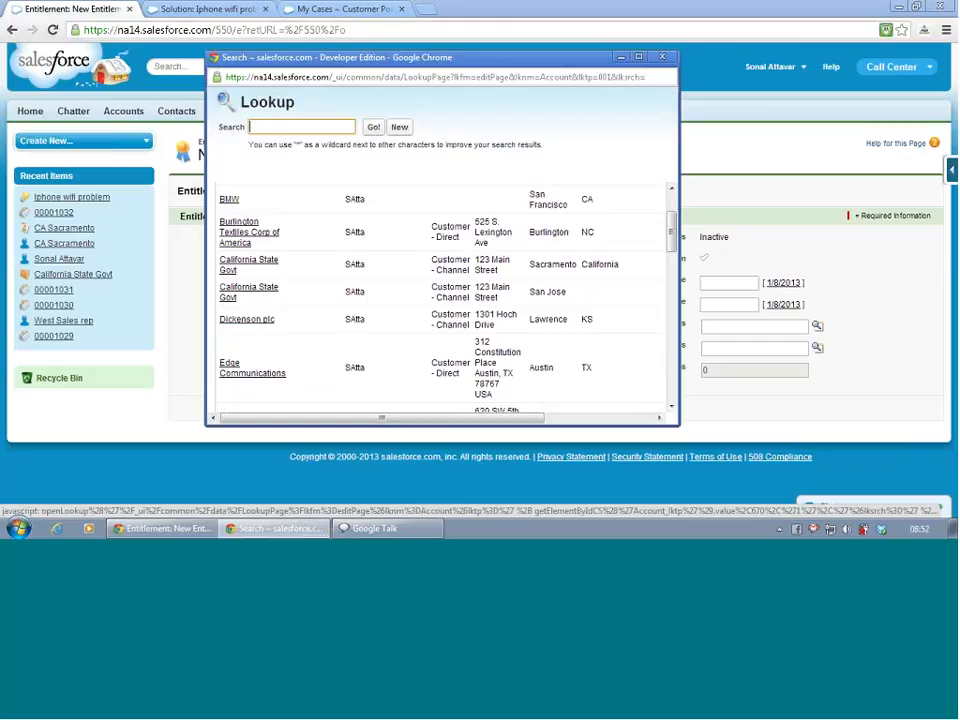
{"action": "left_click", "coordinate": [241, 296]}
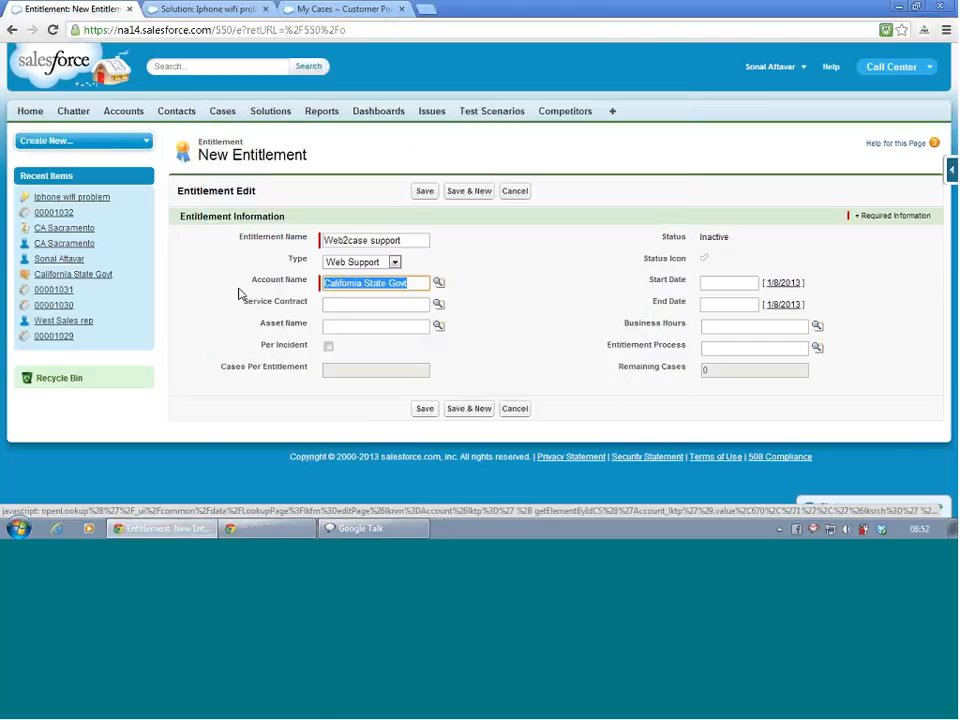
{"action": "left_click", "coordinate": [336, 304]}
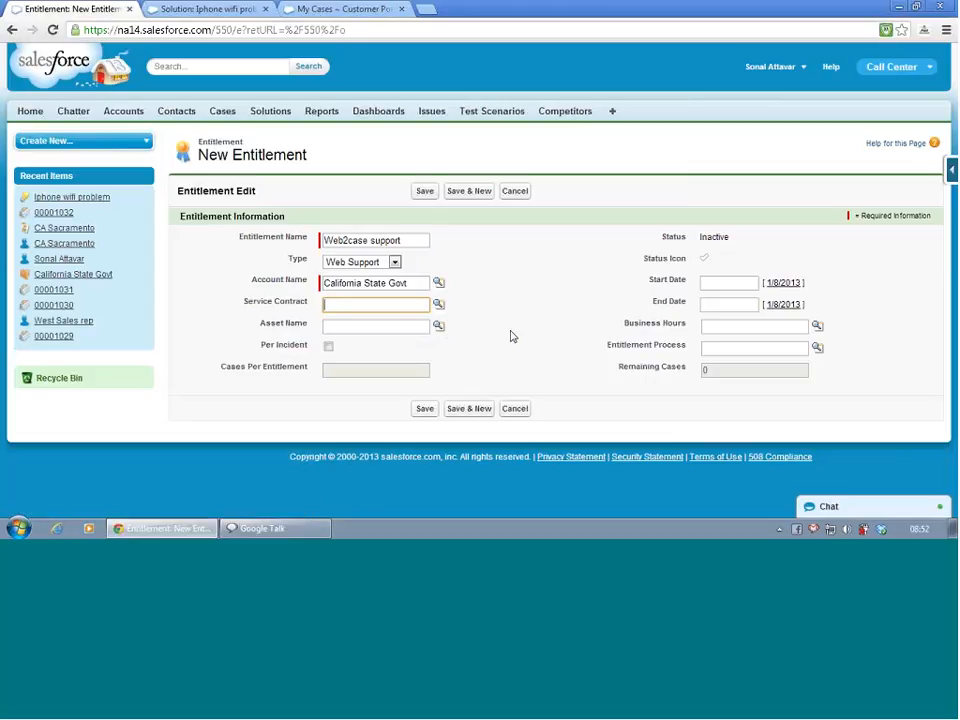
{"action": "left_click", "coordinate": [777, 285]}
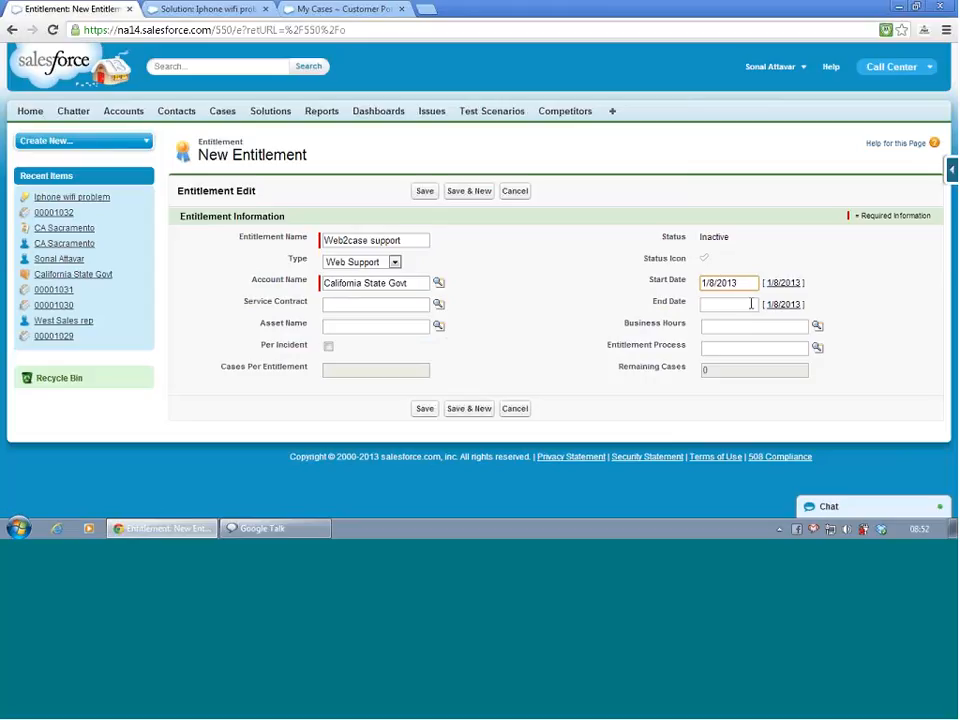
- Set the entitlement's end date to 1/7/2014, save the entitlement and review its detail page
{"action": "left_click", "coordinate": [731, 304]}
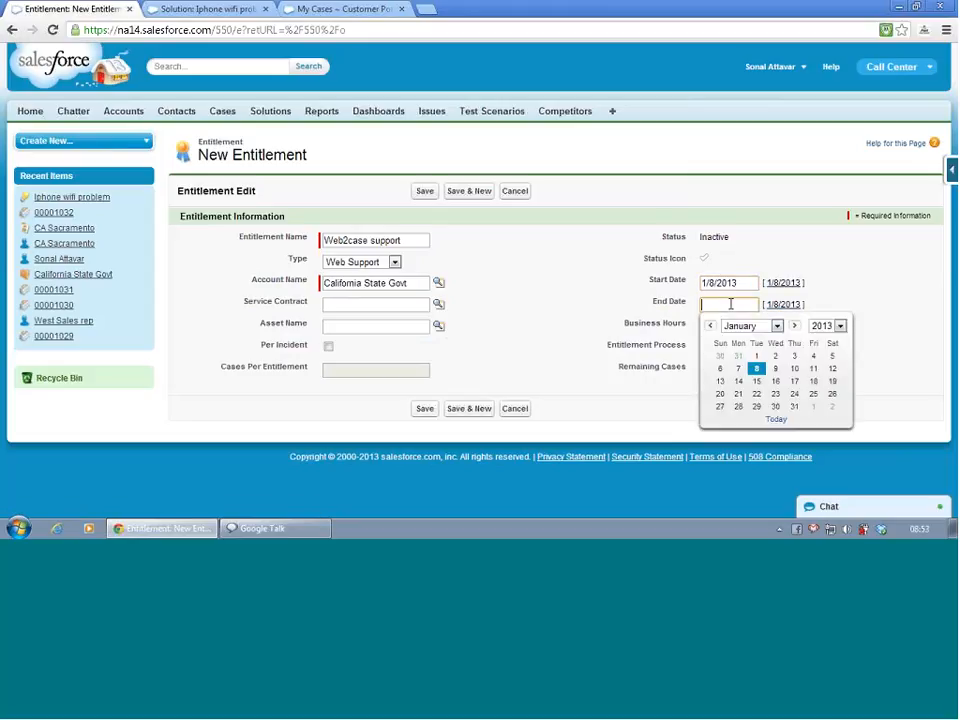
{"action": "left_click", "coordinate": [757, 382]}
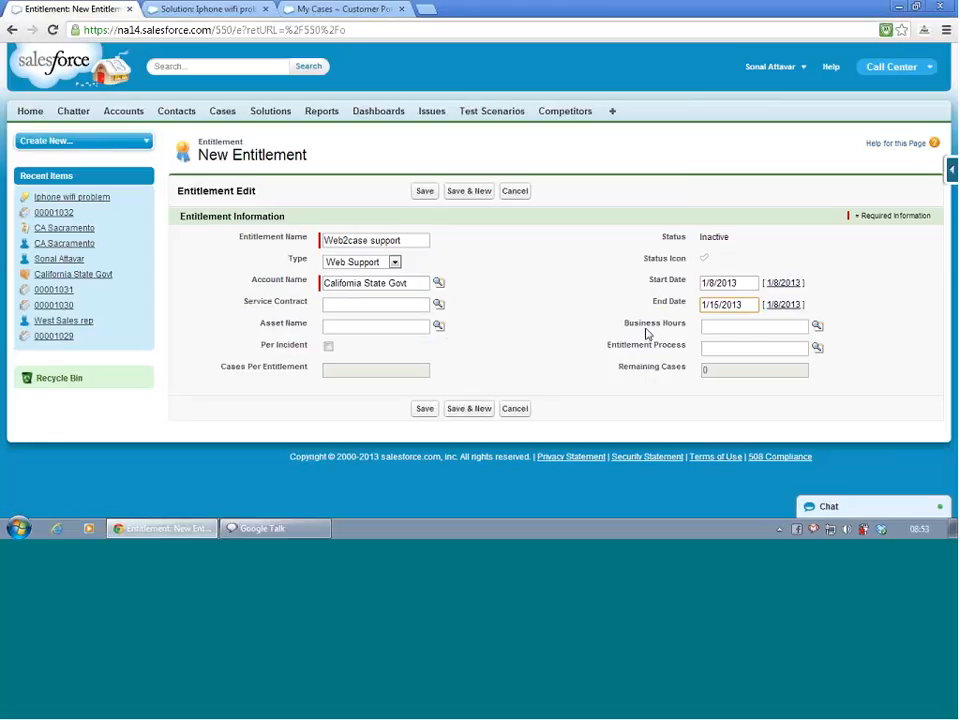
{"action": "double_click", "coordinate": [714, 305]}
{"action": "type", "text": "7"}
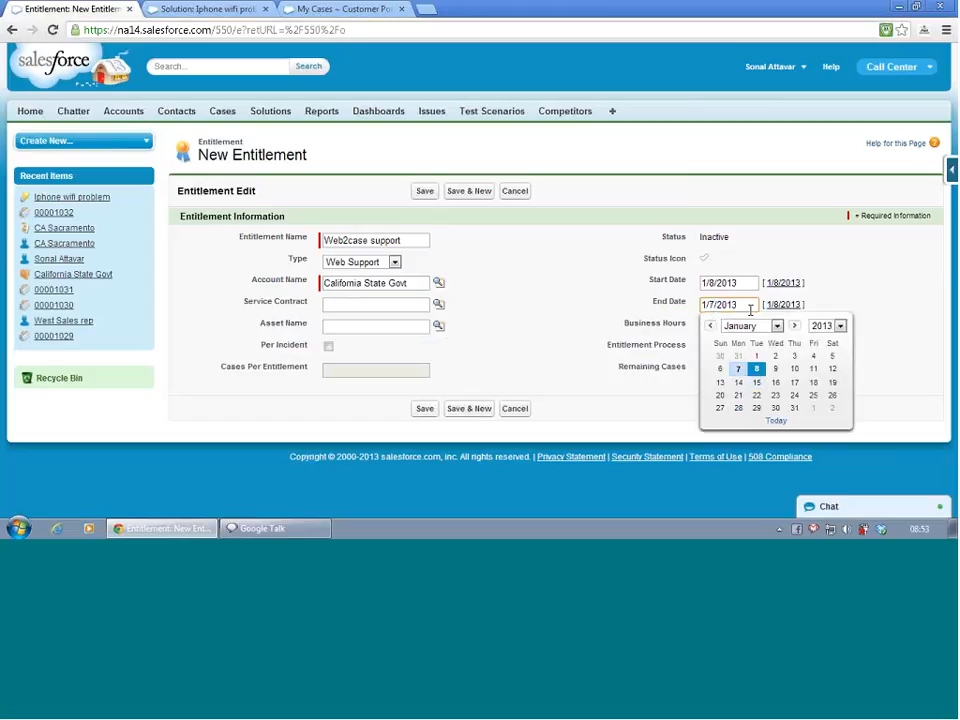
{"action": "key", "text": "BackSpace"}
{"action": "type", "text": "4"}
{"action": "left_click", "coordinate": [560, 295]}
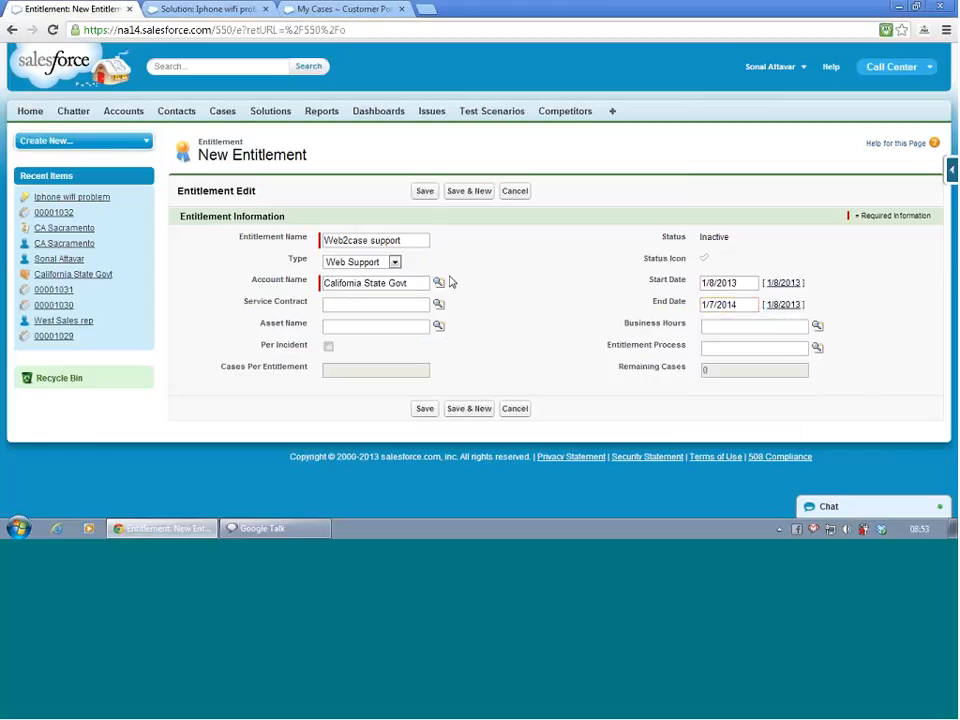
{"action": "left_click", "coordinate": [425, 409]}
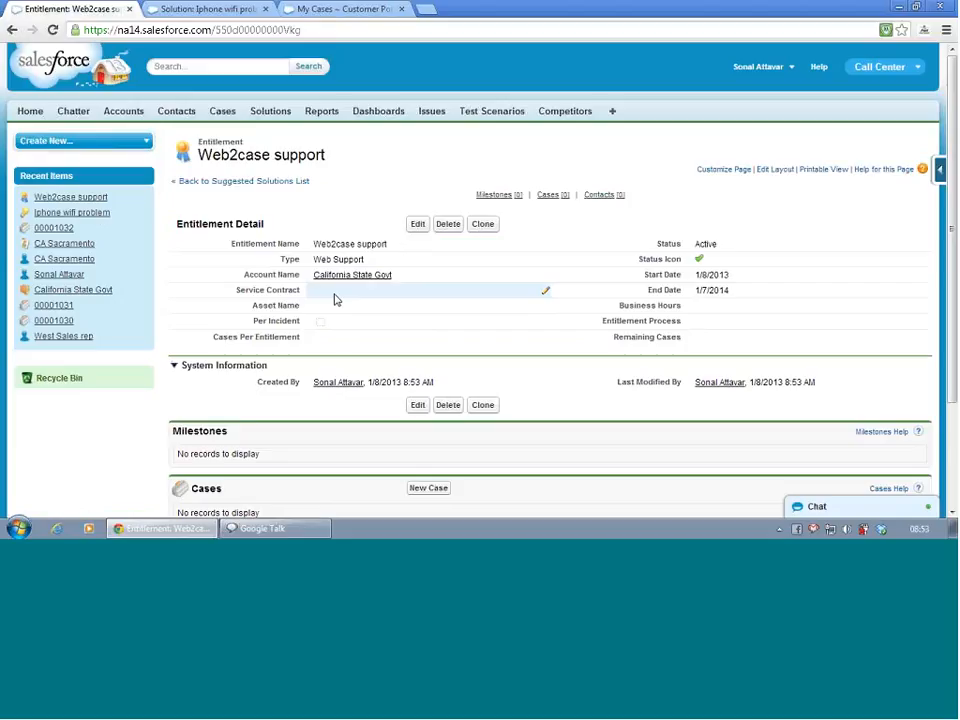
{"action": "scroll", "coordinate": [336, 299], "scroll_direction": "down", "scroll_amount": 3}
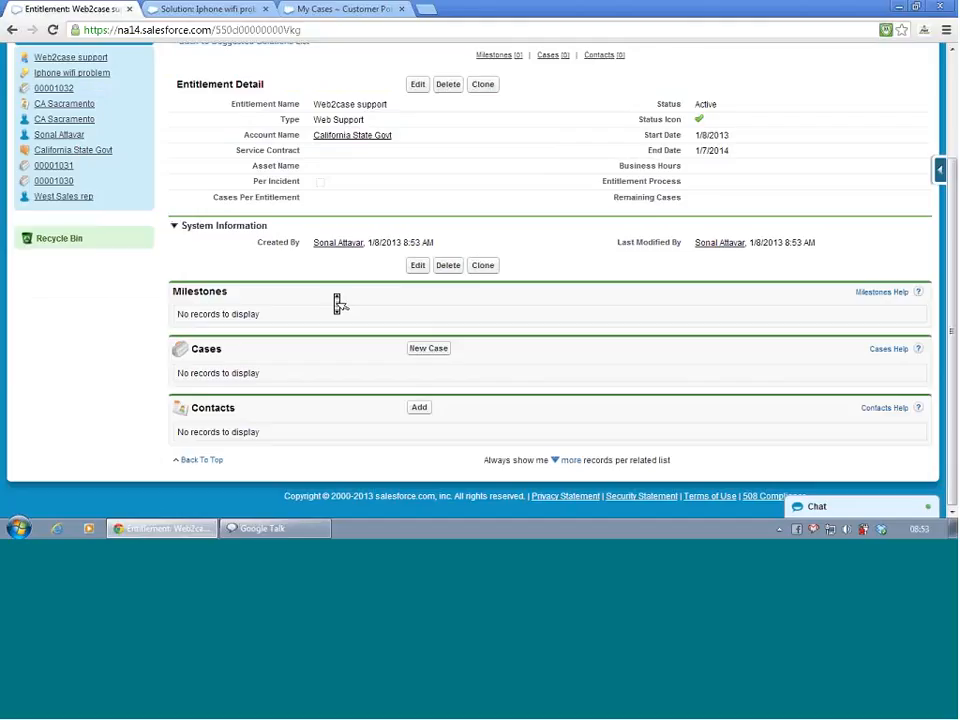
{"action": "scroll", "coordinate": [336, 303], "scroll_direction": "up", "scroll_amount": 3}
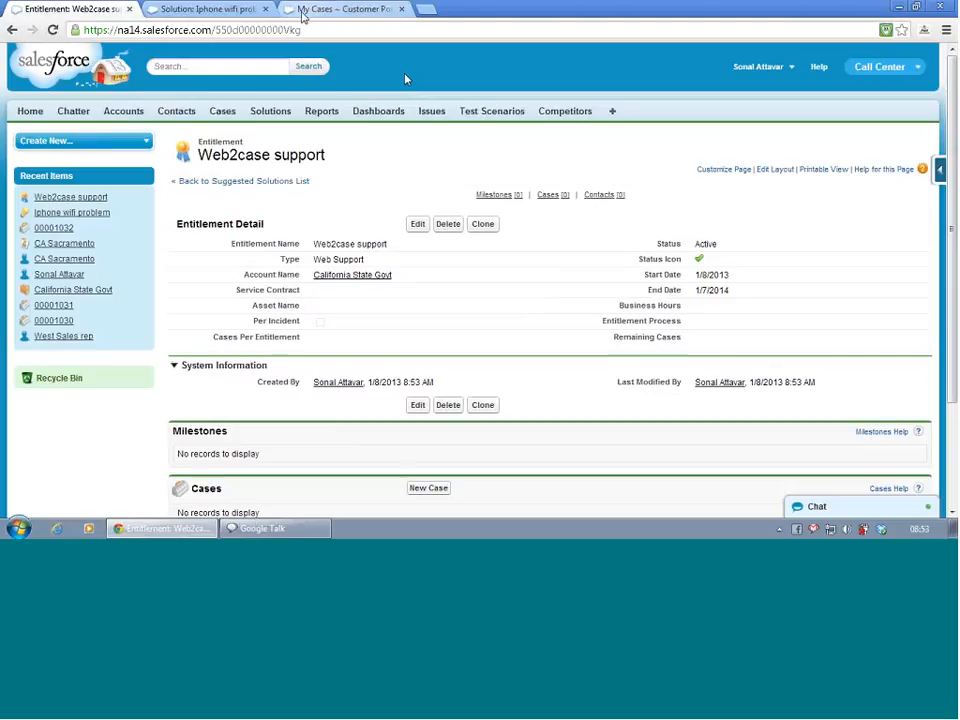
- Log out of the customer portal and log in to Salesforce with the remembered user name and the account password
{"action": "left_click", "coordinate": [310, 10]}
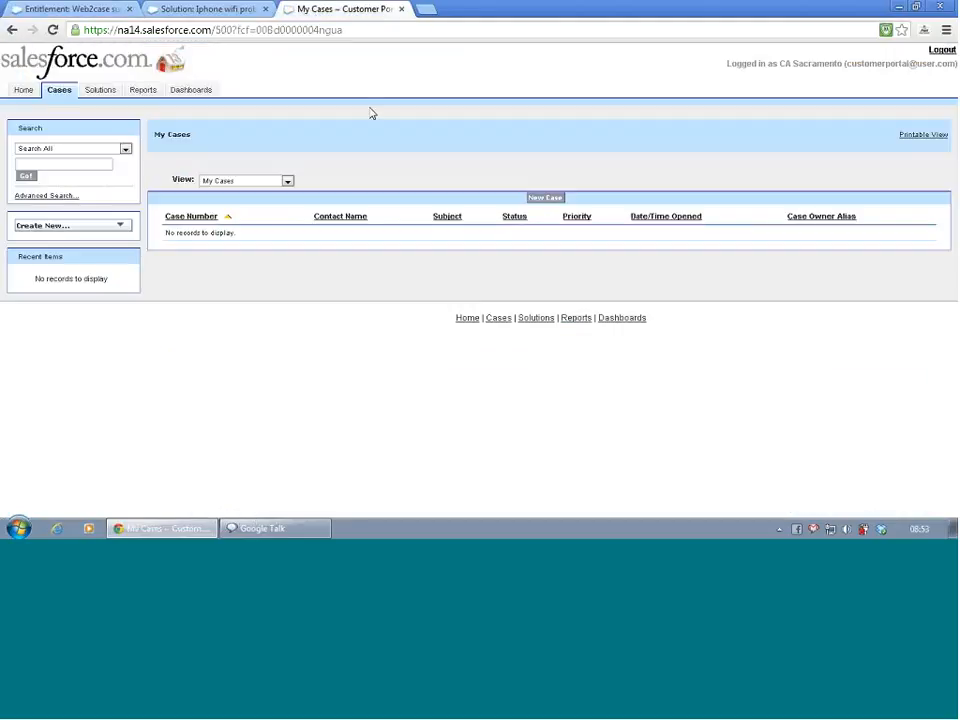
{"action": "left_click", "coordinate": [944, 51]}
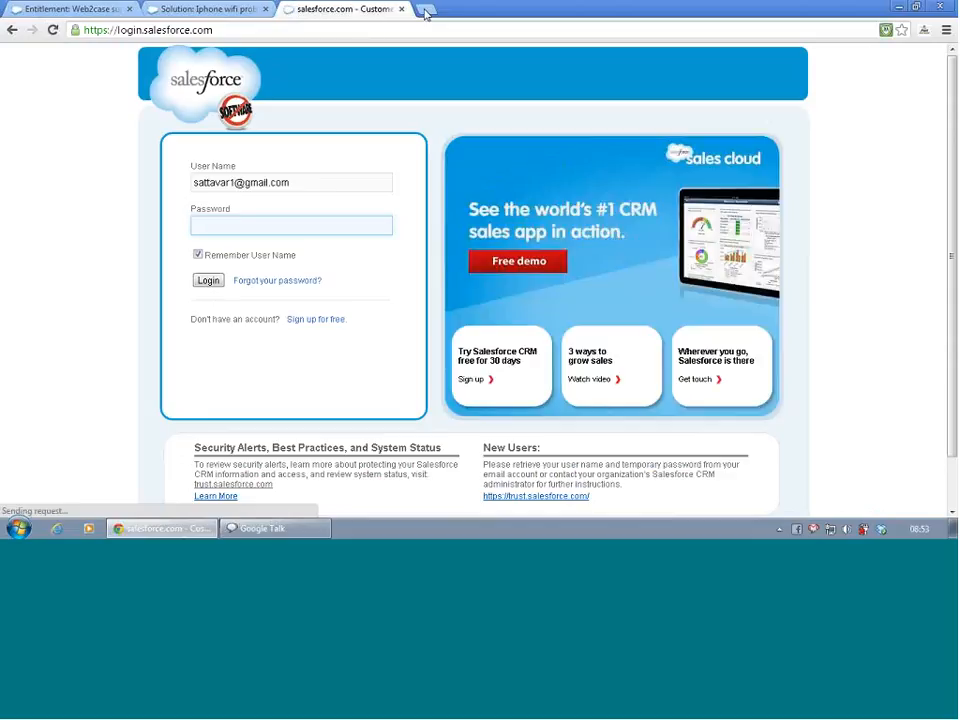
{"action": "type", "text": "•"}
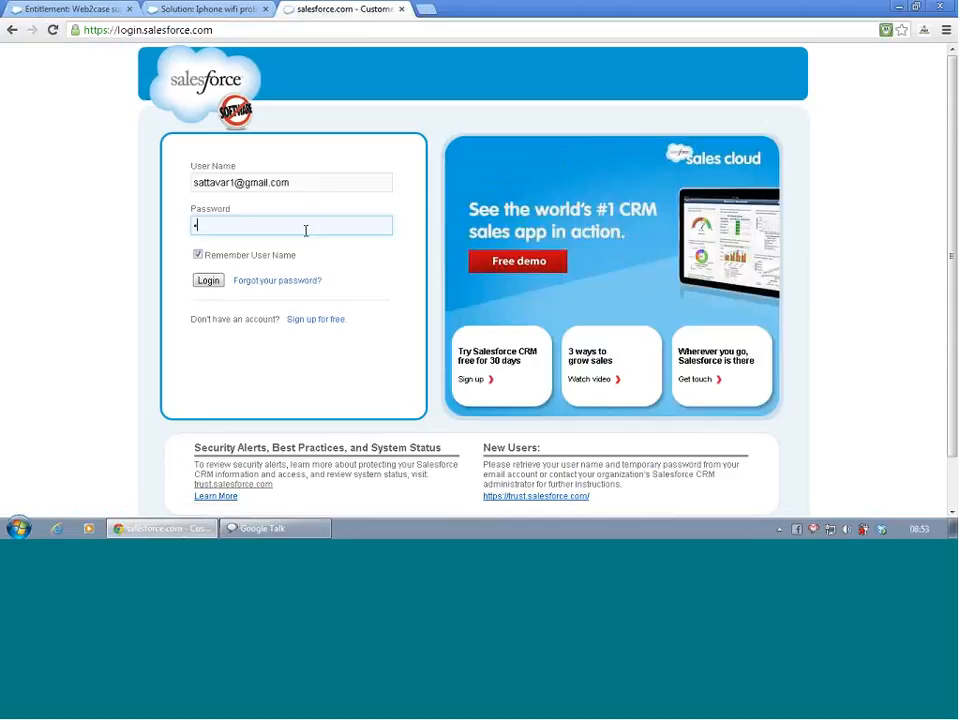
{"action": "type", "text": "••••••••••"}
{"action": "key", "text": "Return"}
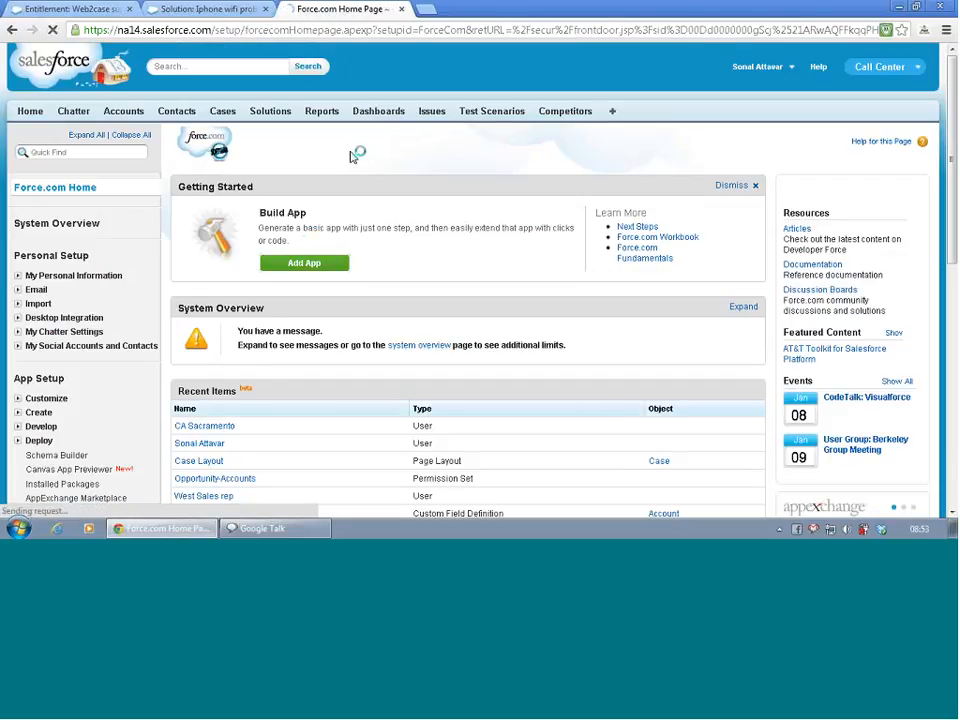
- Open Service Contracts from the list of all tabs and start a new service contract
{"action": "left_click", "coordinate": [614, 113]}
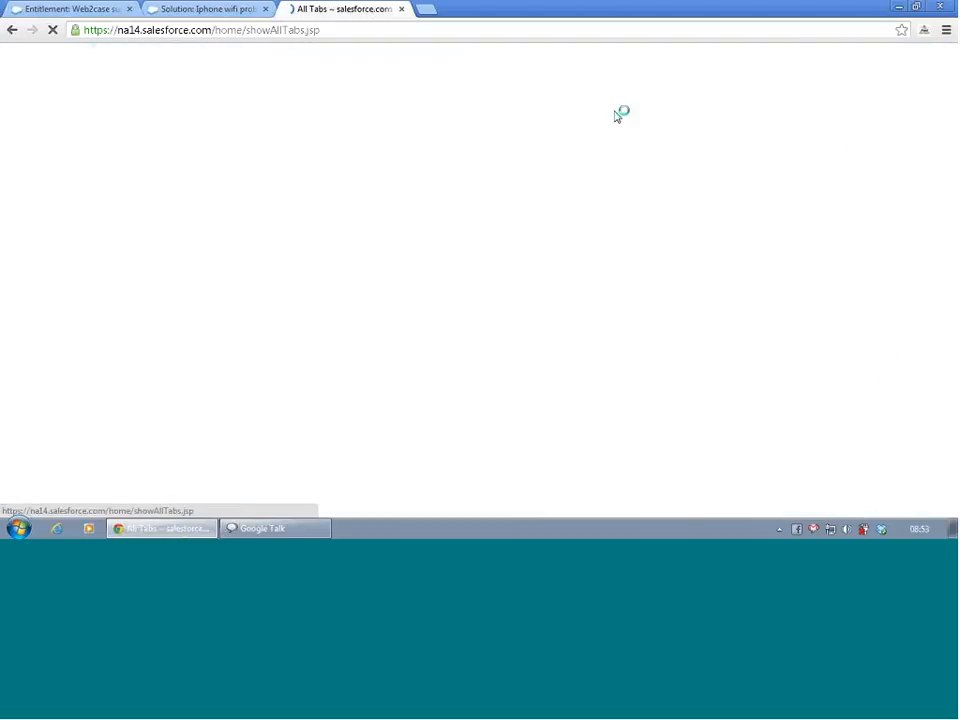
{"action": "scroll", "coordinate": [497, 288], "scroll_direction": "down", "scroll_amount": 3}
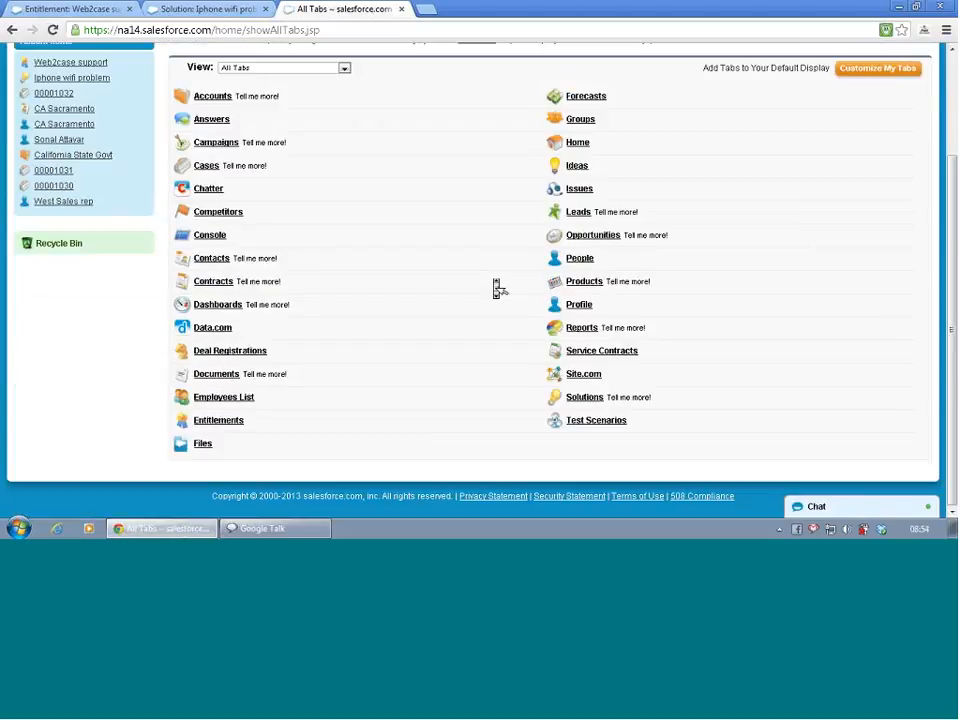
{"action": "left_click", "coordinate": [590, 352]}
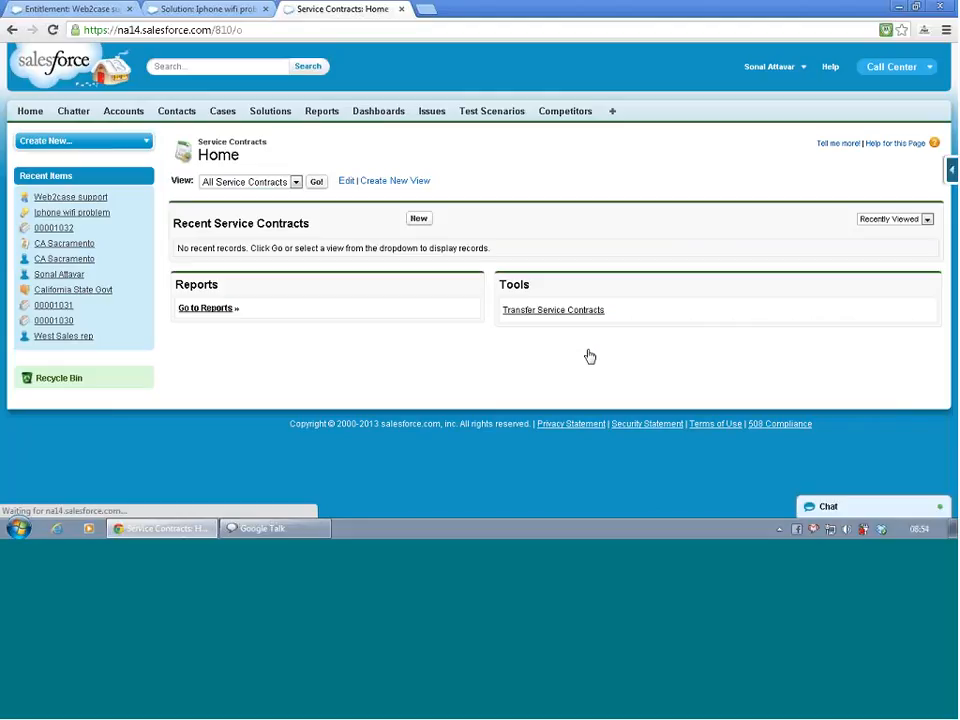
{"action": "left_click", "coordinate": [419, 220]}
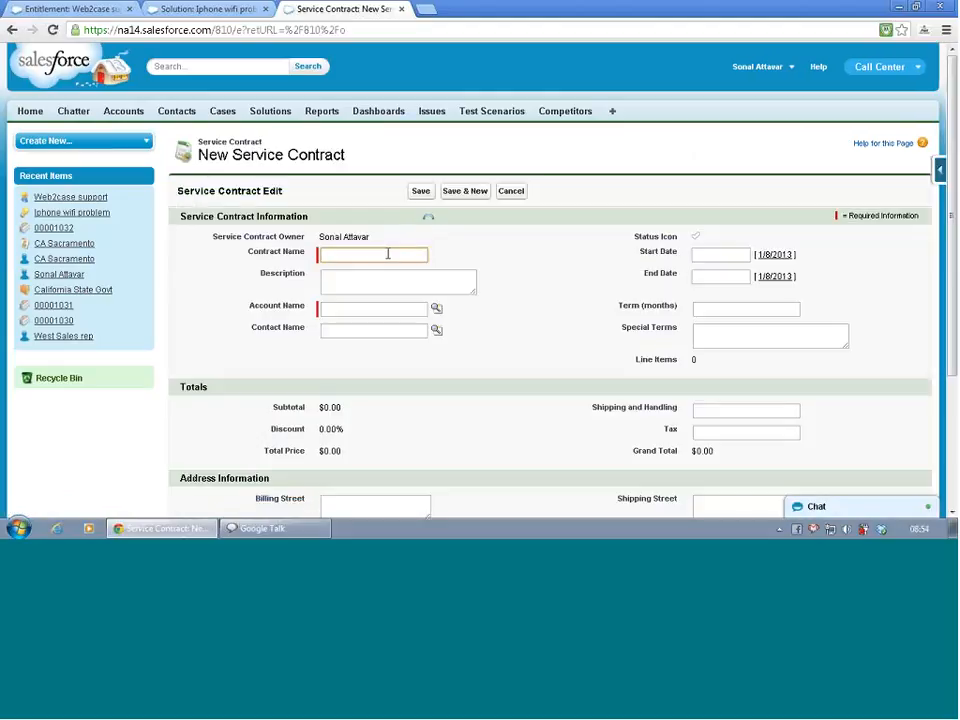
- Name the service contract "Web2case for California Govt"
{"action": "left_click", "coordinate": [388, 254]}
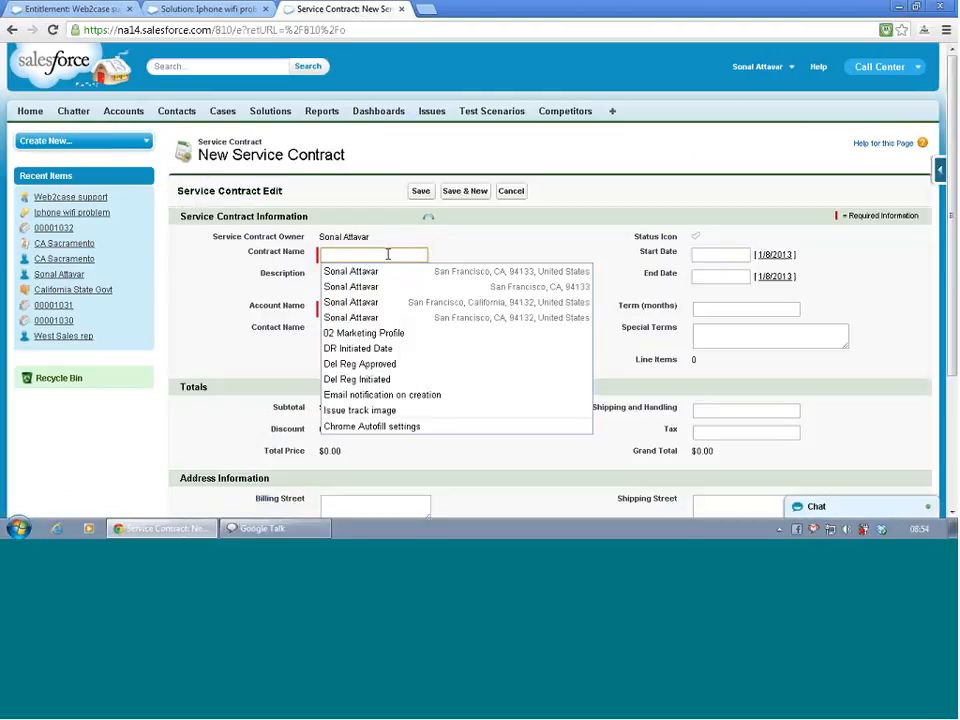
{"action": "left_click", "coordinate": [477, 231]}
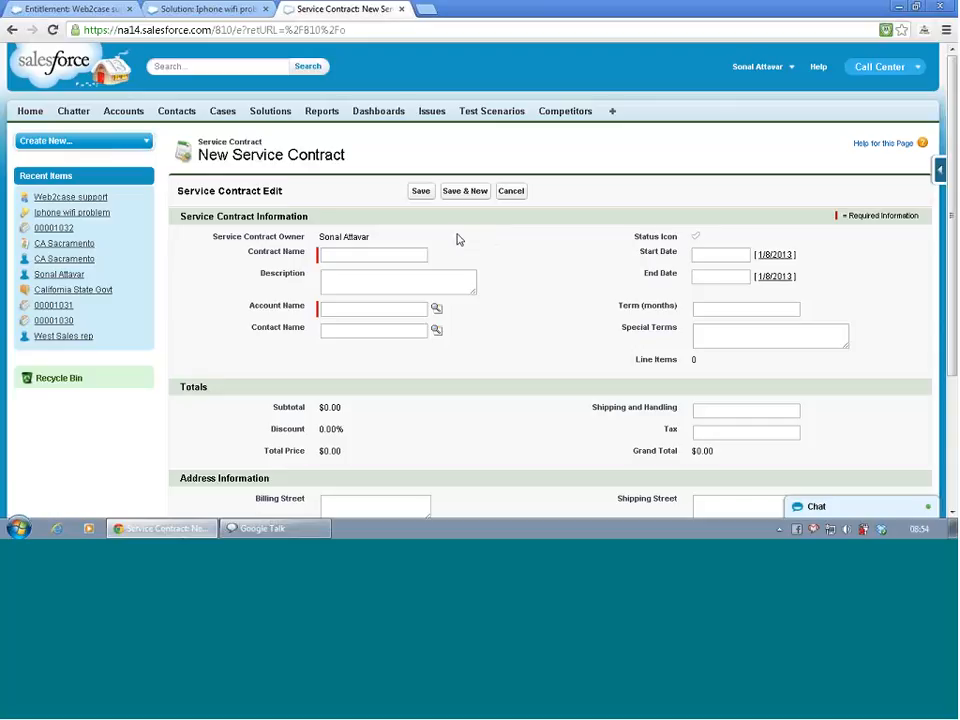
{"action": "left_click", "coordinate": [362, 256]}
{"action": "type", "text": "Web2case"}
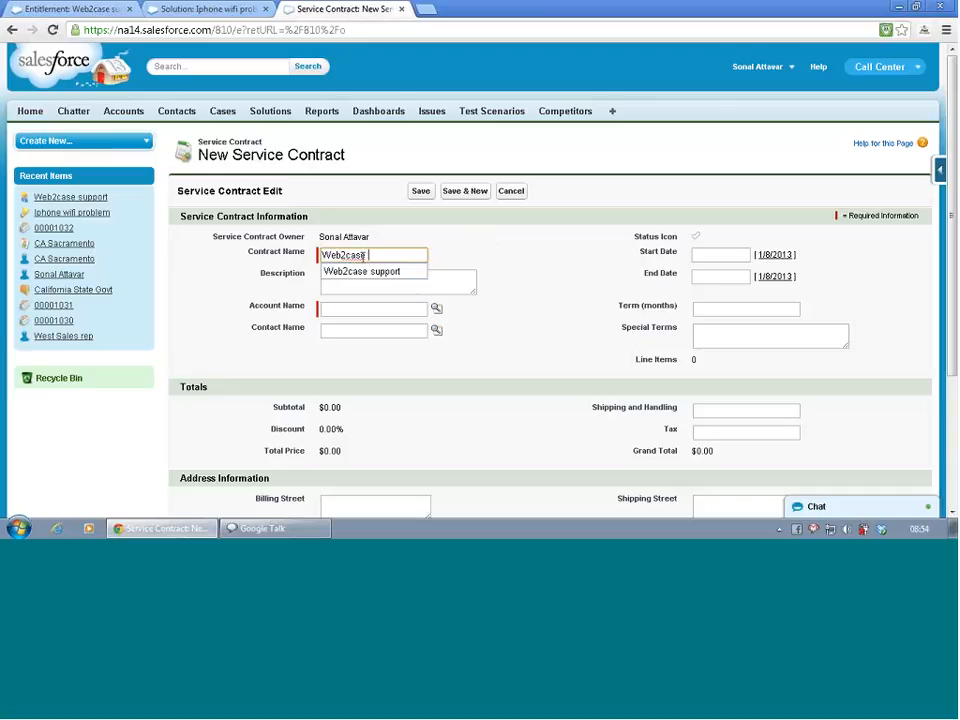
{"action": "type", "text": " for cal"}
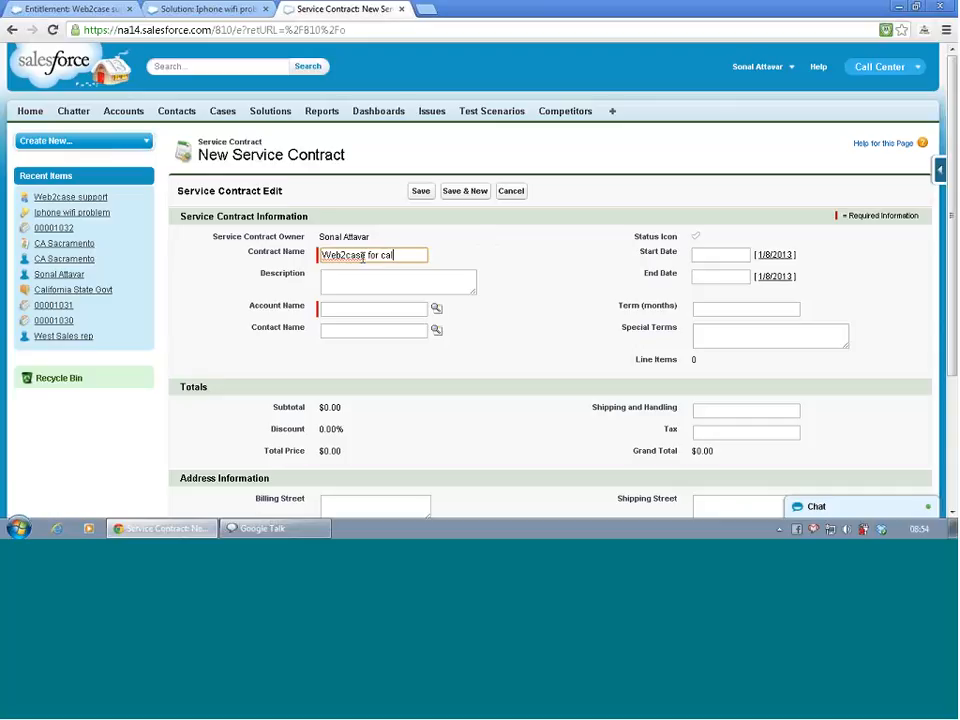
{"action": "key", "text": "BackSpace"}
{"action": "key", "text": "BackSpace"}
{"action": "key", "text": "BackSpace"}
{"action": "type", "text": "California Govt"}
- Enter the contract description "Serive contract to support all the web 2 case issues for california govt for the year 2013"
{"action": "left_click", "coordinate": [362, 279]}
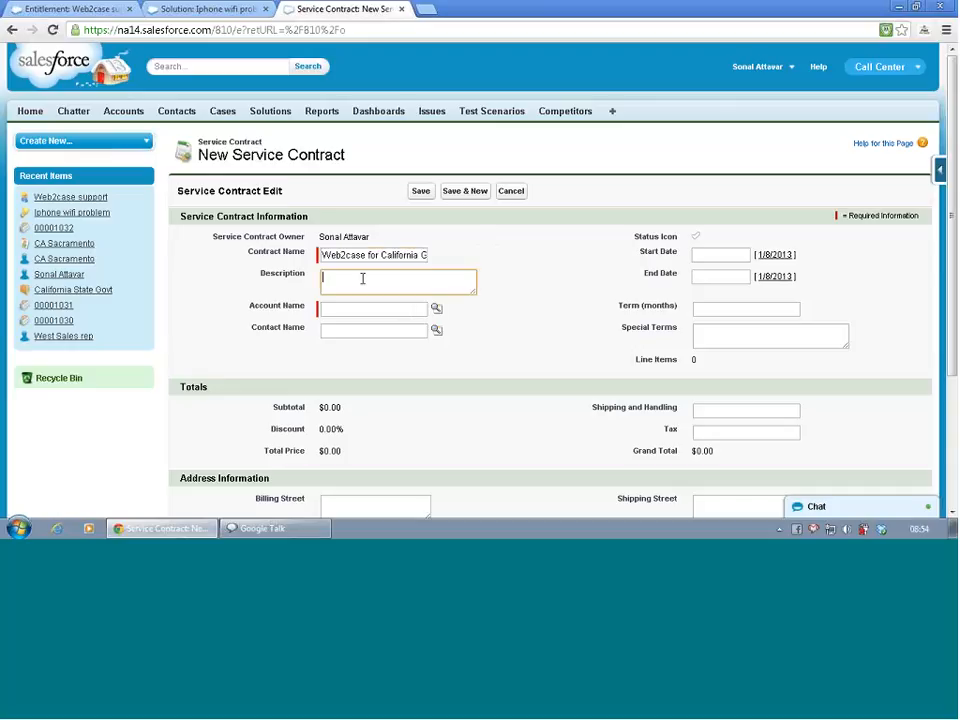
{"action": "type", "text": "s"}
{"action": "type", "text": "er"}
{"action": "type", "text": "v"}
{"action": "type", "text": "ice co"}
{"action": "type", "text": "ntra"}
{"action": "type", "text": "ct to "}
{"action": "type", "text": "sup"}
{"action": "type", "text": "pr"}
{"action": "key", "text": "BackSpace"}
{"action": "type", "text": "ort all the web "}
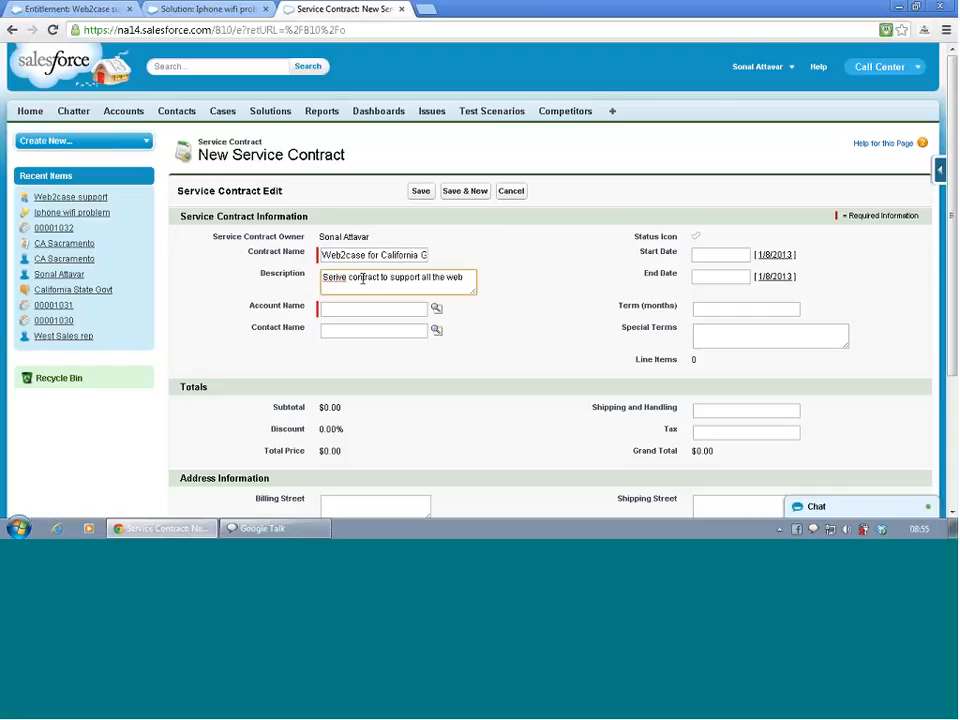
{"action": "type", "text": "2 case issued"}
{"action": "key", "text": "BackSpace"}
{"action": "type", "text": "s for california"}
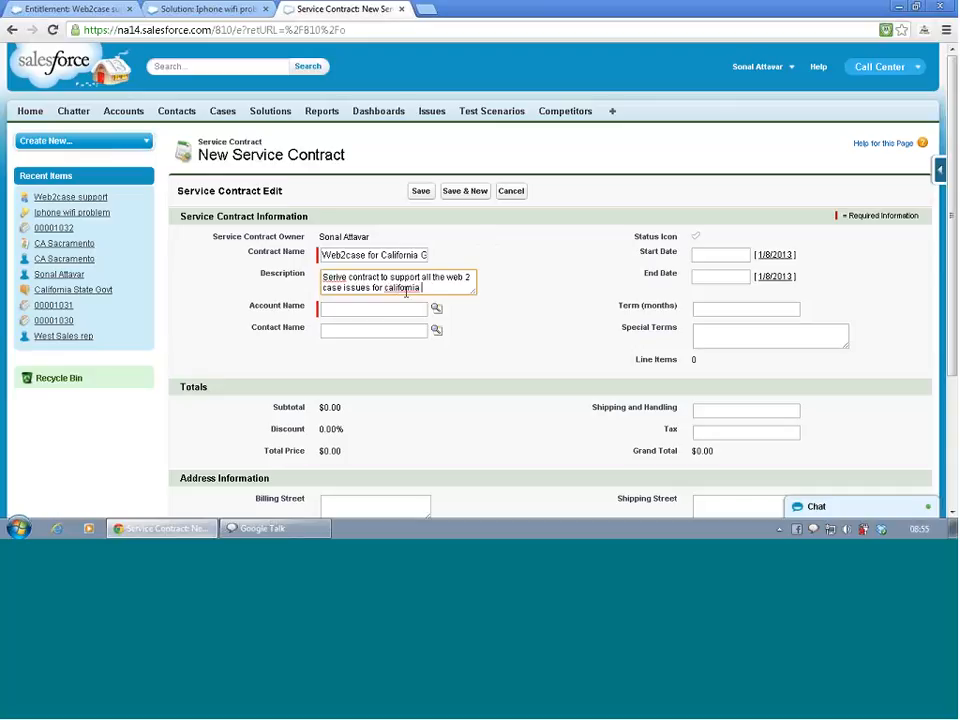
{"action": "type", "text": " Govt"}
{"action": "type", "text": " t"}
{"action": "type", "text": "or the year"}
{"action": "type", "text": " 2"}
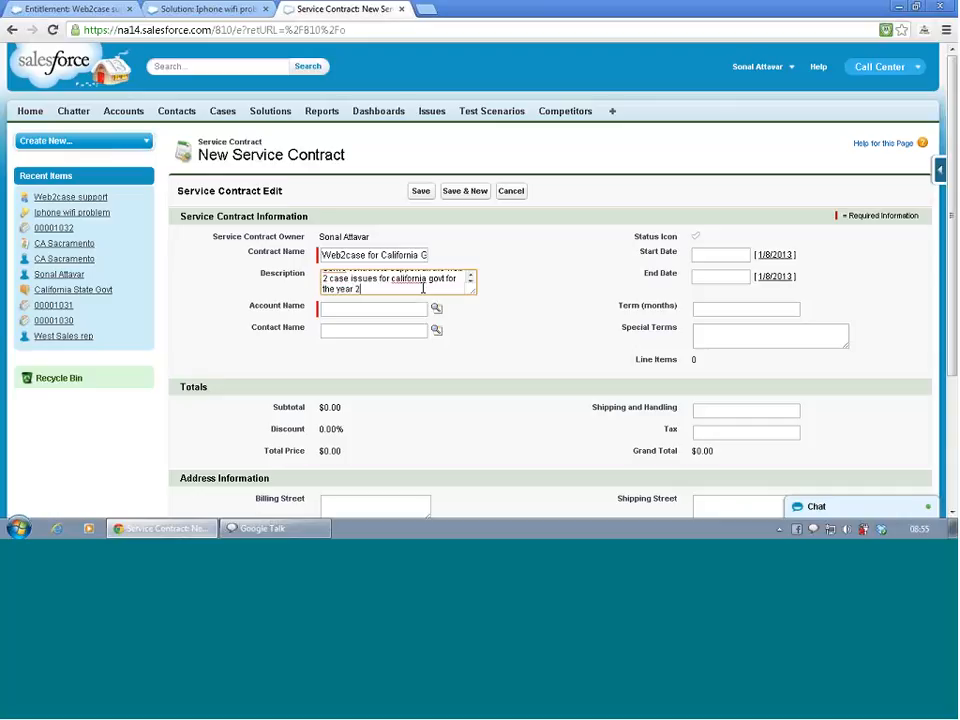
{"action": "type", "text": "012"}
{"action": "key", "text": "BackSpace"}
{"action": "type", "text": "3"}
- Look up the San Jose "California State Govt" account and the "CA San Jose" contact for the service contract
{"action": "left_click", "coordinate": [437, 310]}
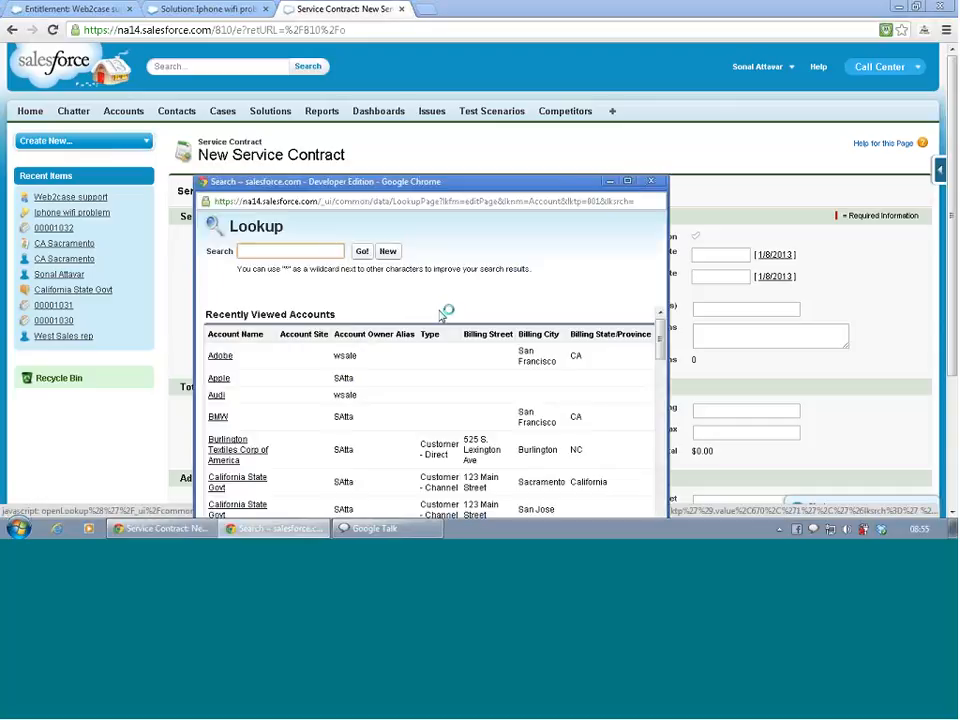
{"action": "left_click", "coordinate": [243, 508]}
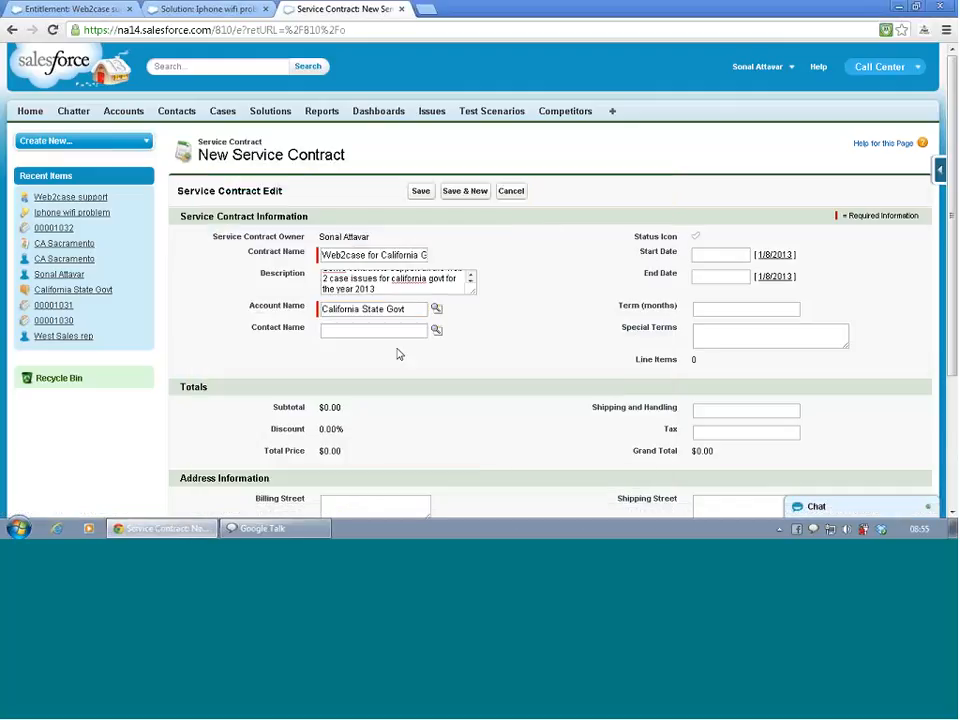
{"action": "left_click", "coordinate": [436, 331]}
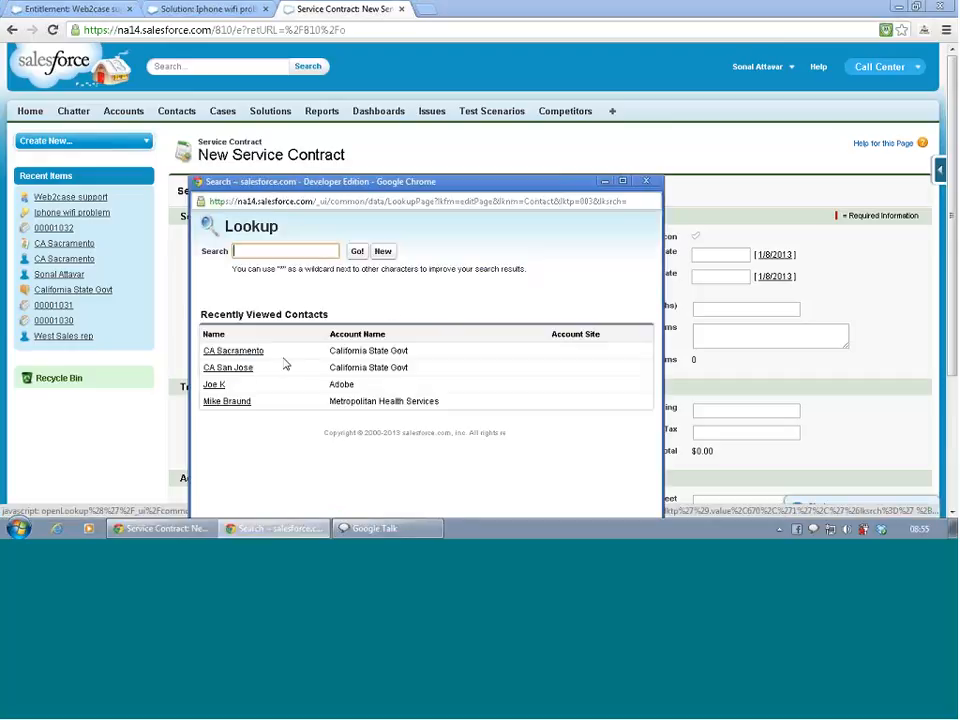
{"action": "left_click", "coordinate": [238, 372]}
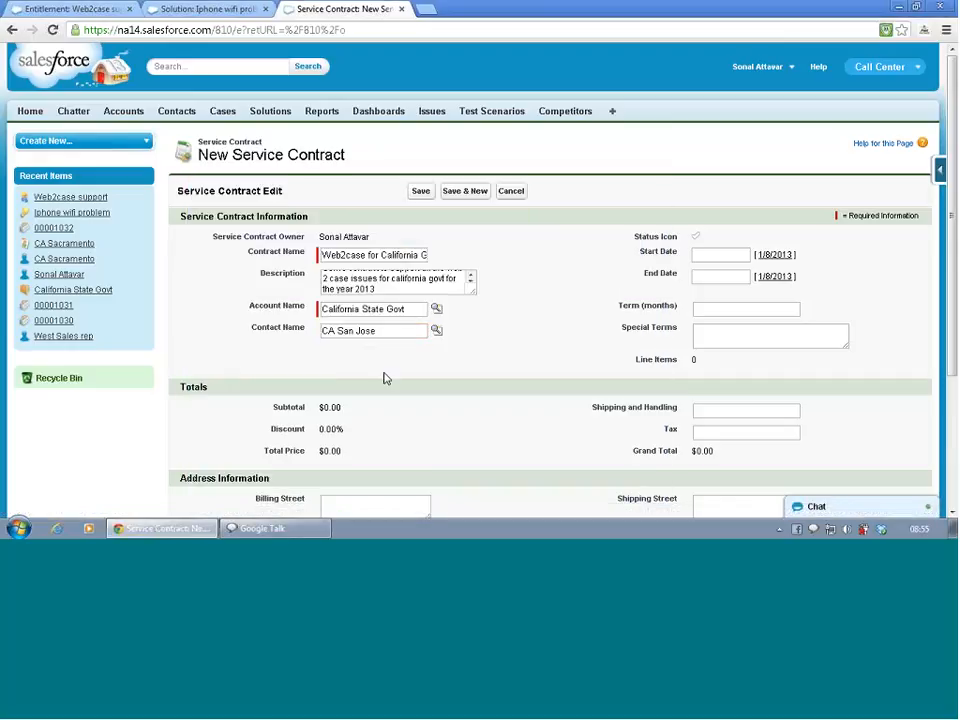
- Set the service contract's start date to 1/1/2013 and its end date to 1/1/2014
{"action": "scroll", "coordinate": [514, 336], "scroll_direction": "down", "scroll_amount": 2}
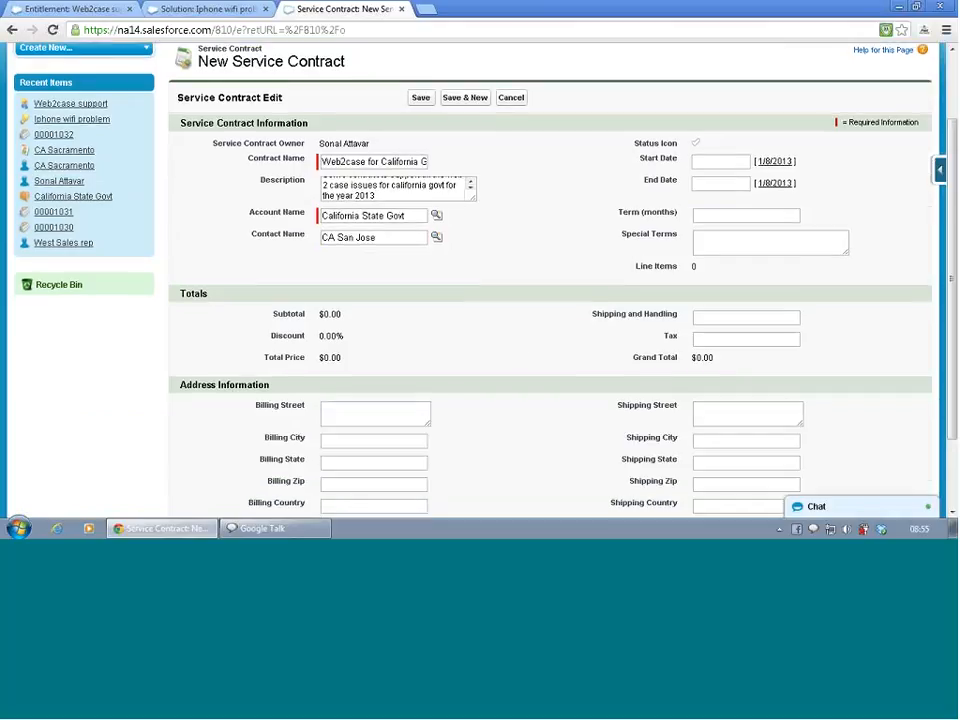
{"action": "left_click", "coordinate": [722, 161]}
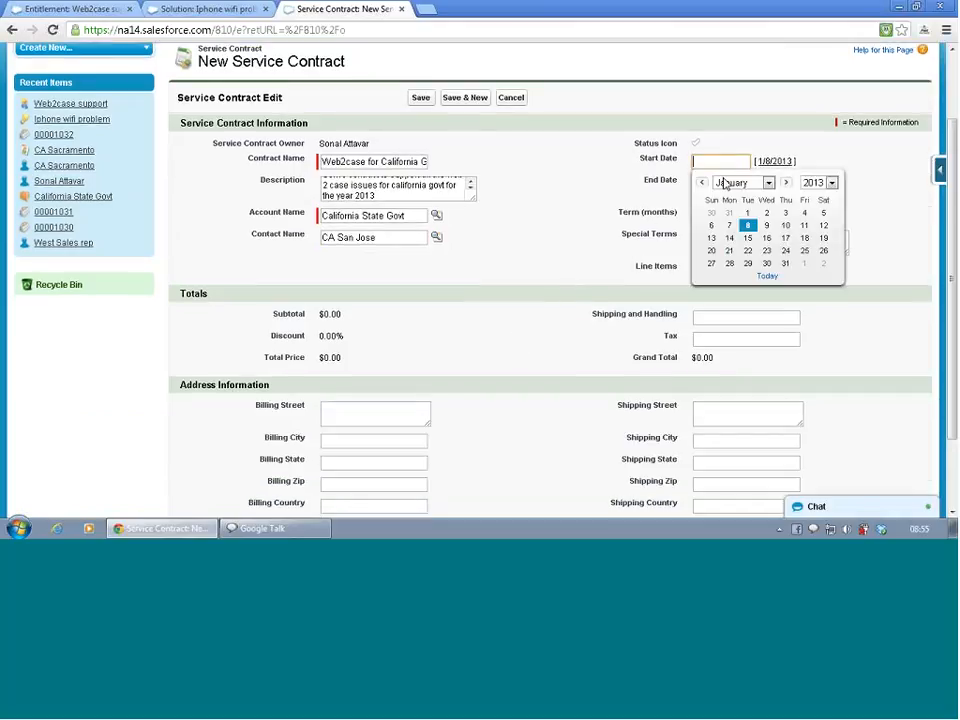
{"action": "left_click", "coordinate": [747, 213]}
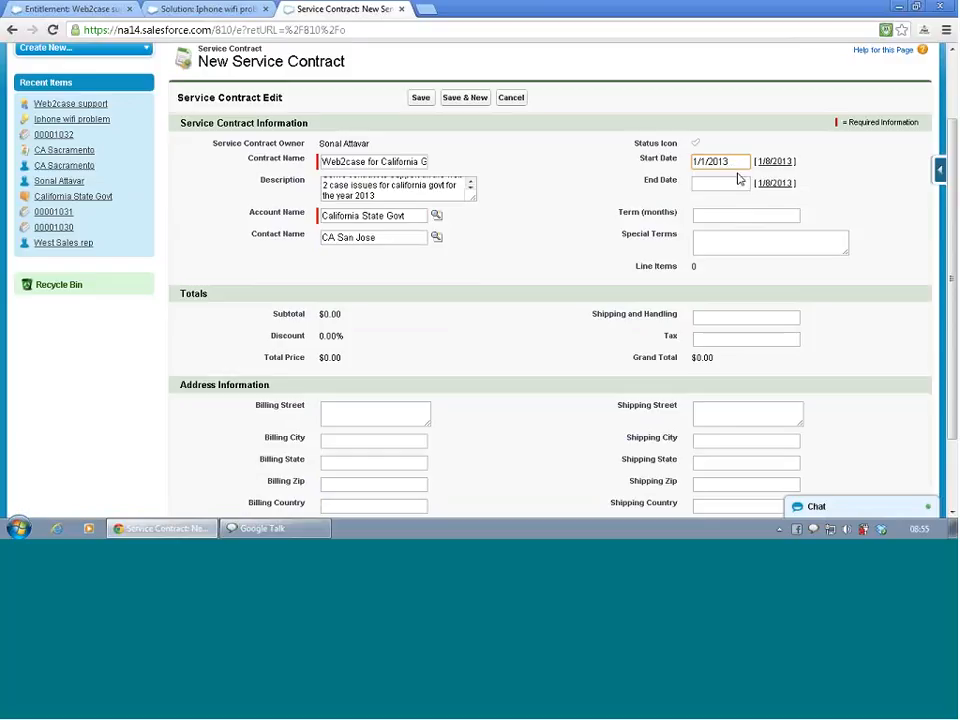
{"action": "left_click", "coordinate": [740, 182]}
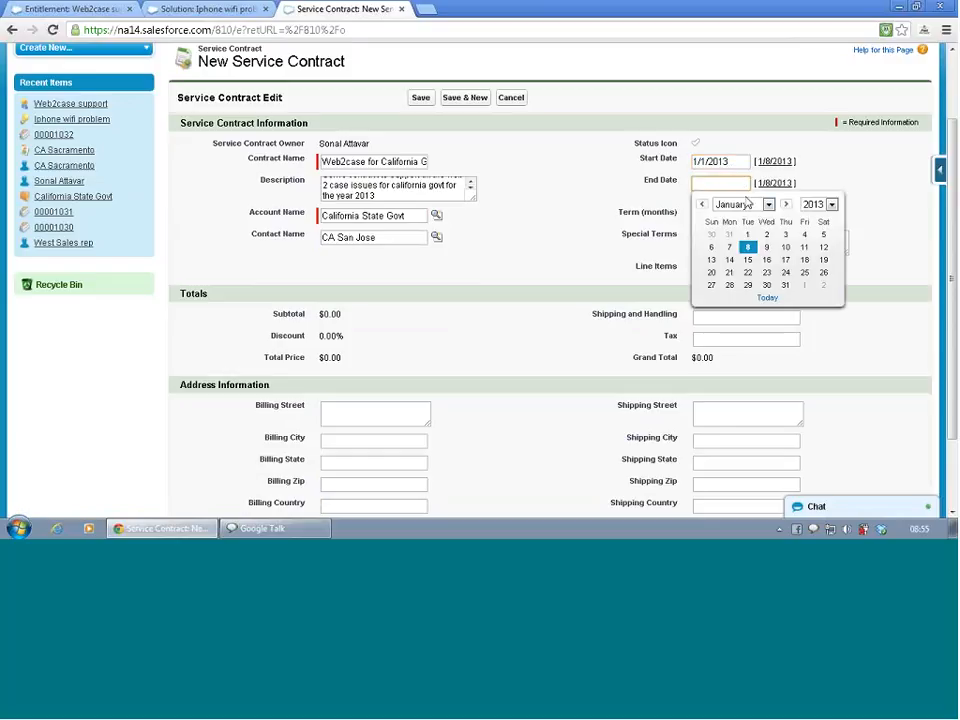
{"action": "left_click", "coordinate": [747, 240]}
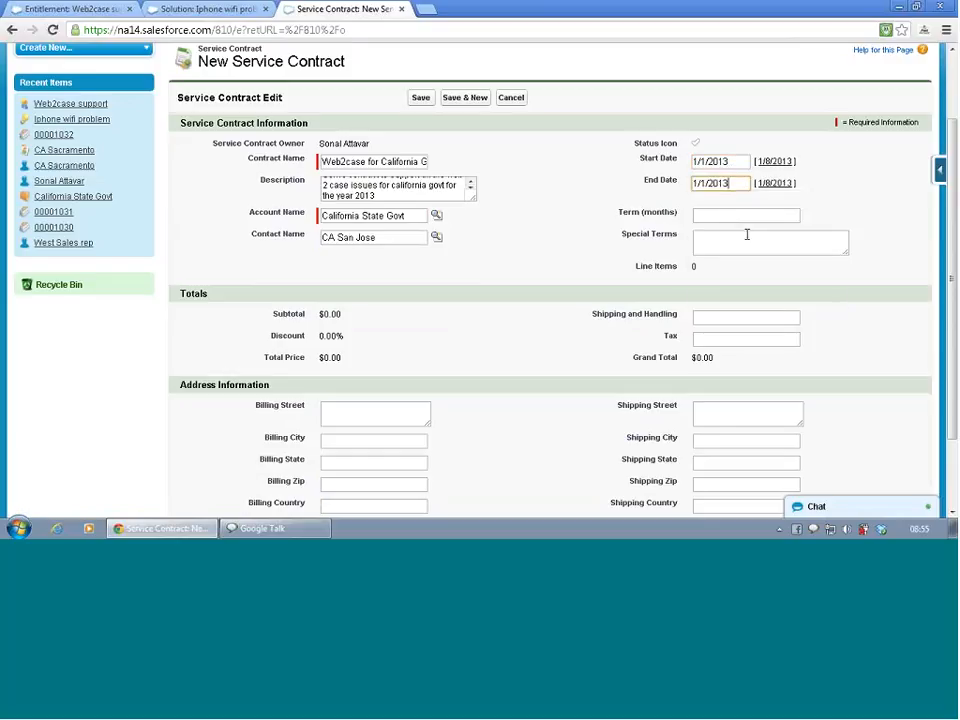
{"action": "key", "text": "BackSpace"}
{"action": "type", "text": "4"}
- Set the service contract's end date to 12/31/2013
{"action": "left_click", "coordinate": [721, 183]}
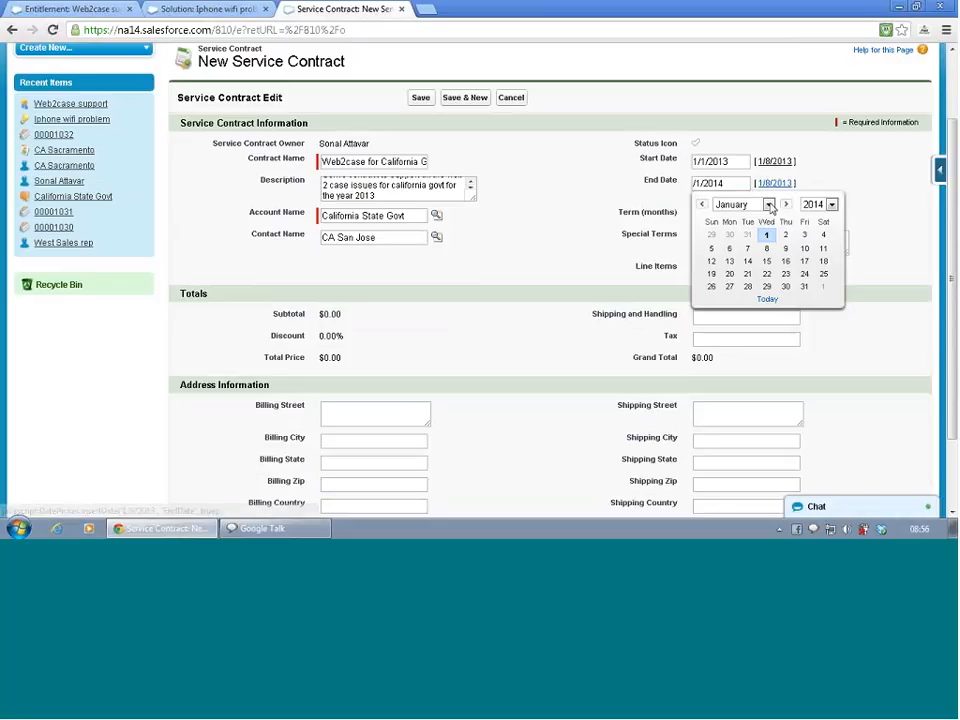
{"action": "left_click", "coordinate": [818, 207]}
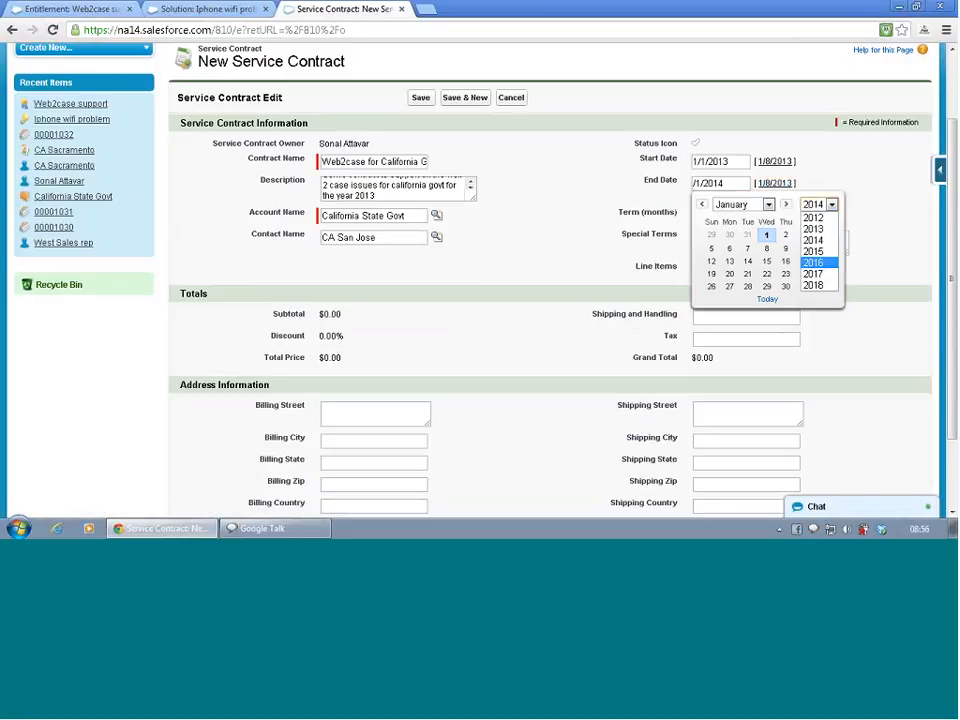
{"action": "left_click", "coordinate": [813, 229]}
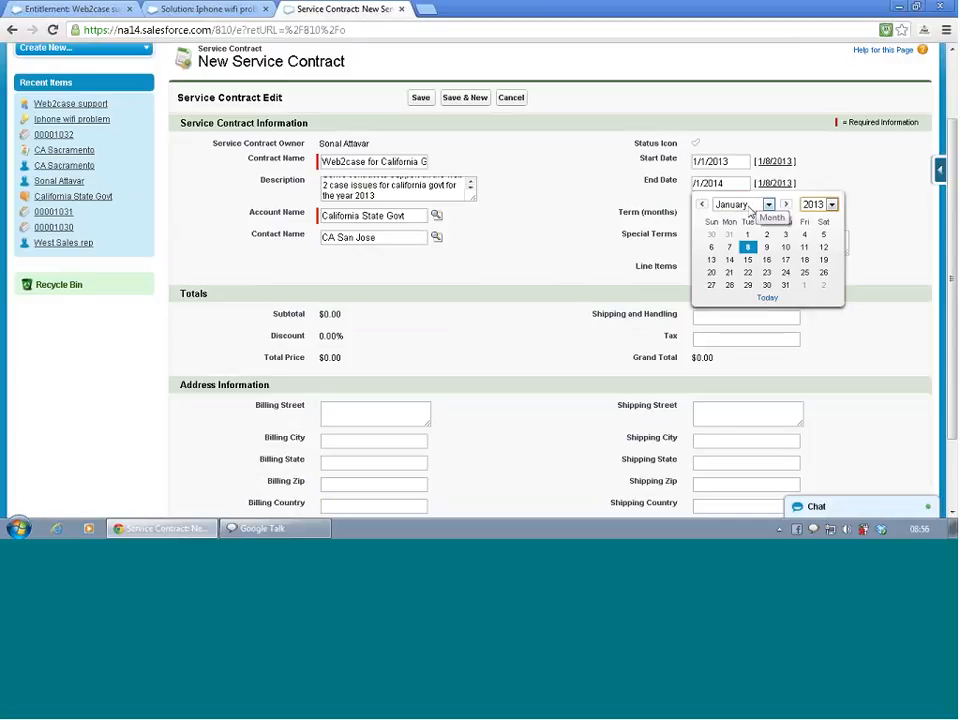
{"action": "left_click", "coordinate": [768, 205]}
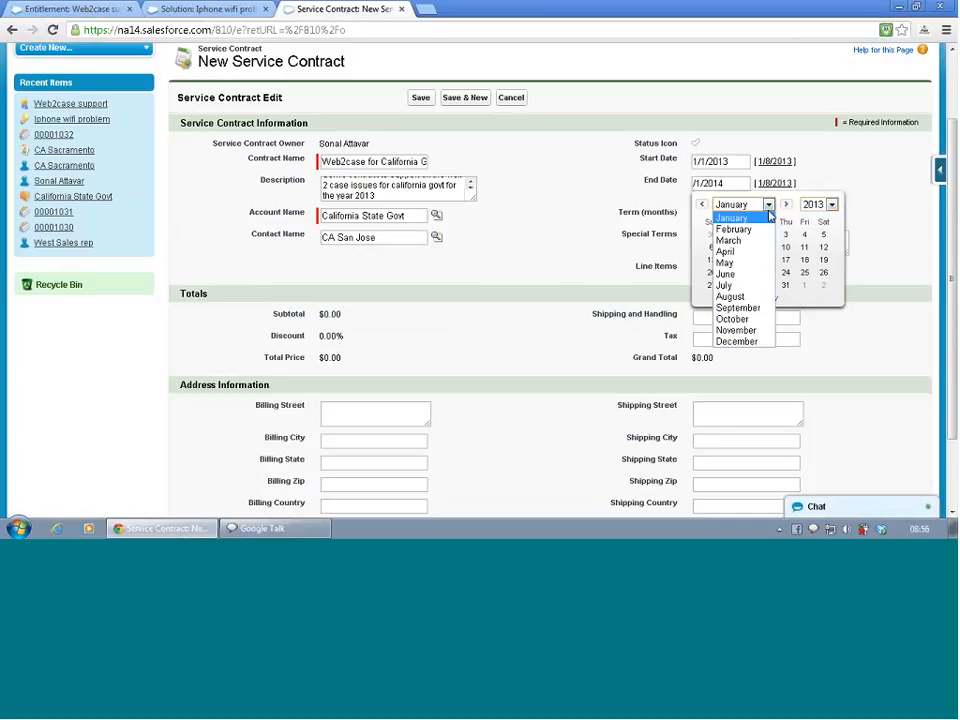
{"action": "left_click", "coordinate": [754, 341]}
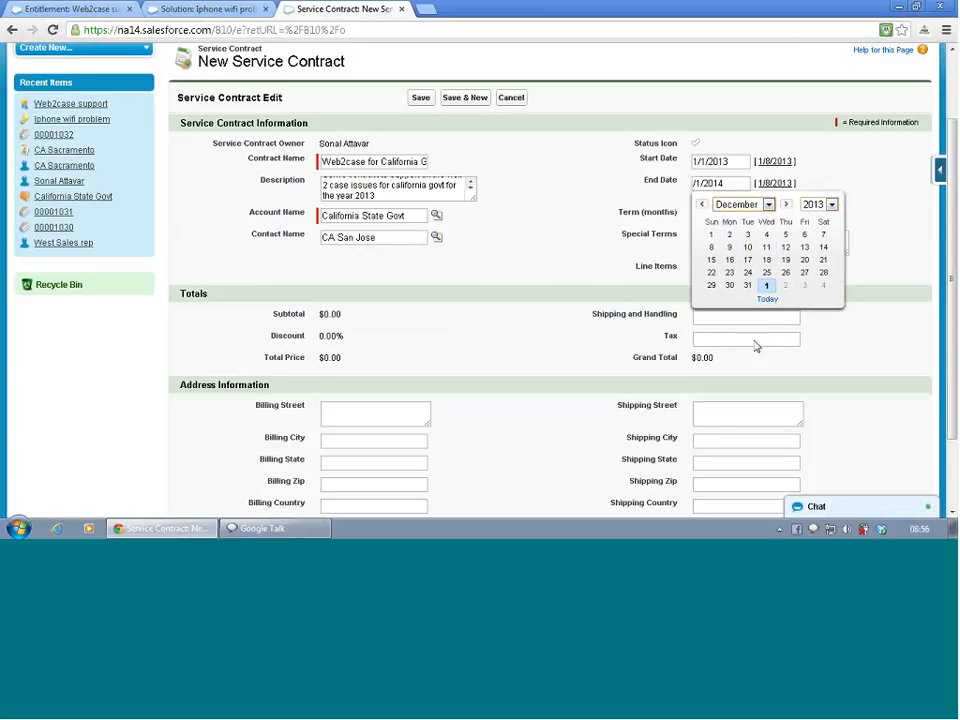
{"action": "left_click", "coordinate": [747, 285]}
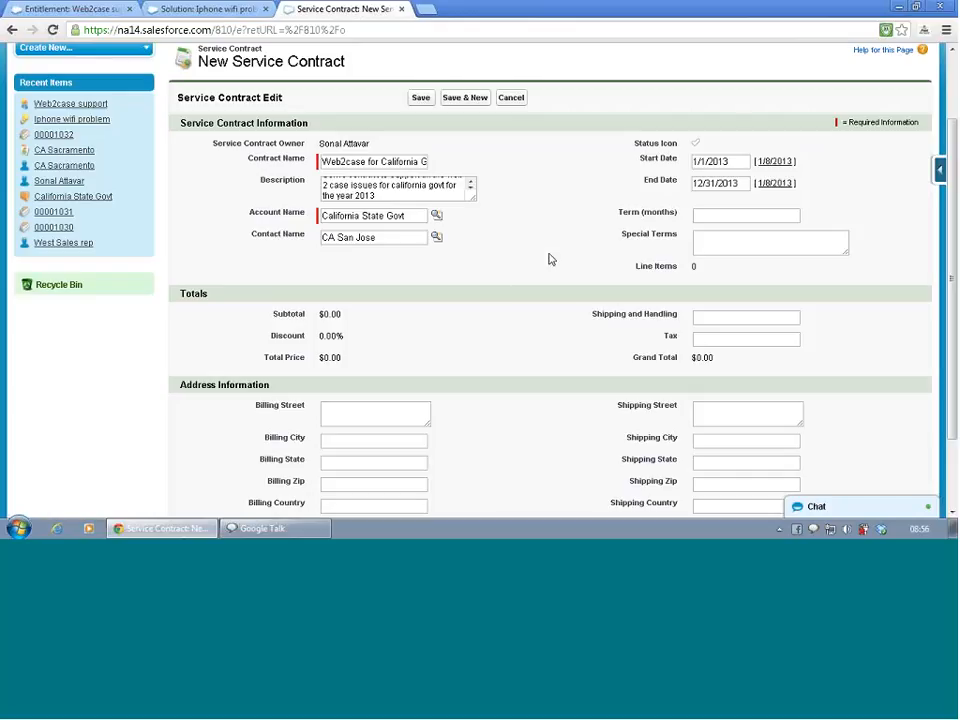
- Set the contract term to 12 months and save the service contract
{"action": "left_click", "coordinate": [705, 214]}
{"action": "type", "text": "12"}
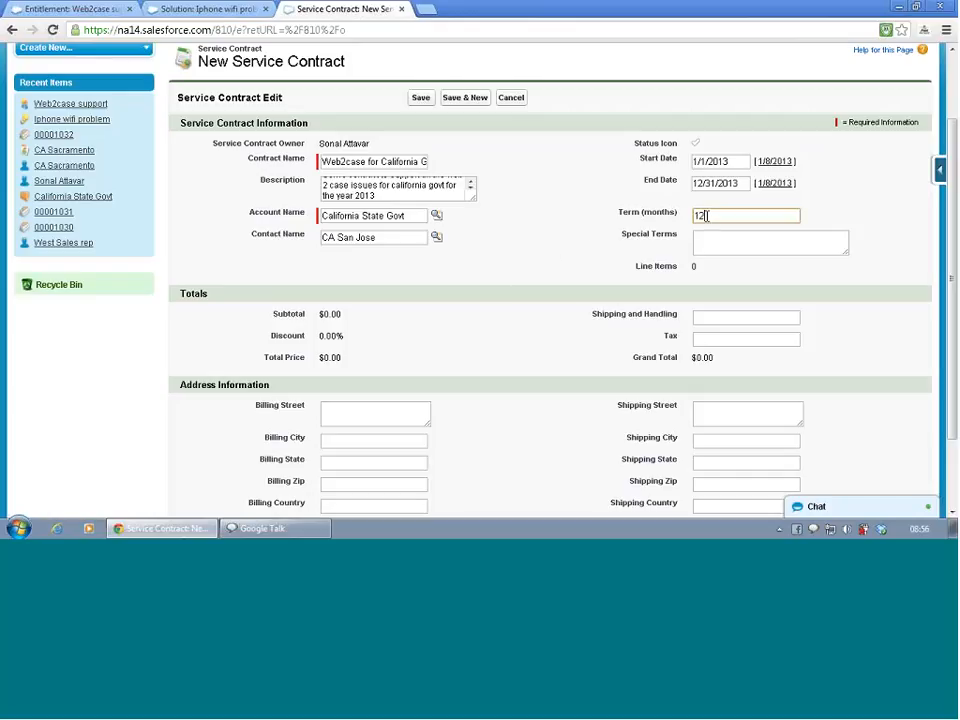
{"action": "left_click", "coordinate": [705, 234]}
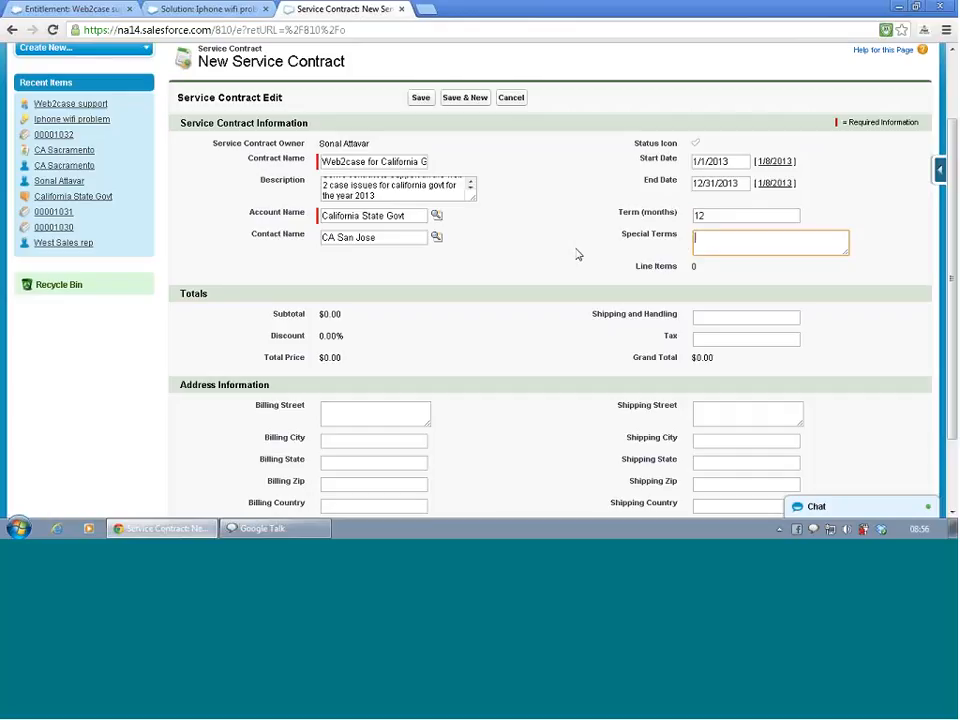
{"action": "scroll", "coordinate": [578, 256], "scroll_direction": "down", "scroll_amount": 1}
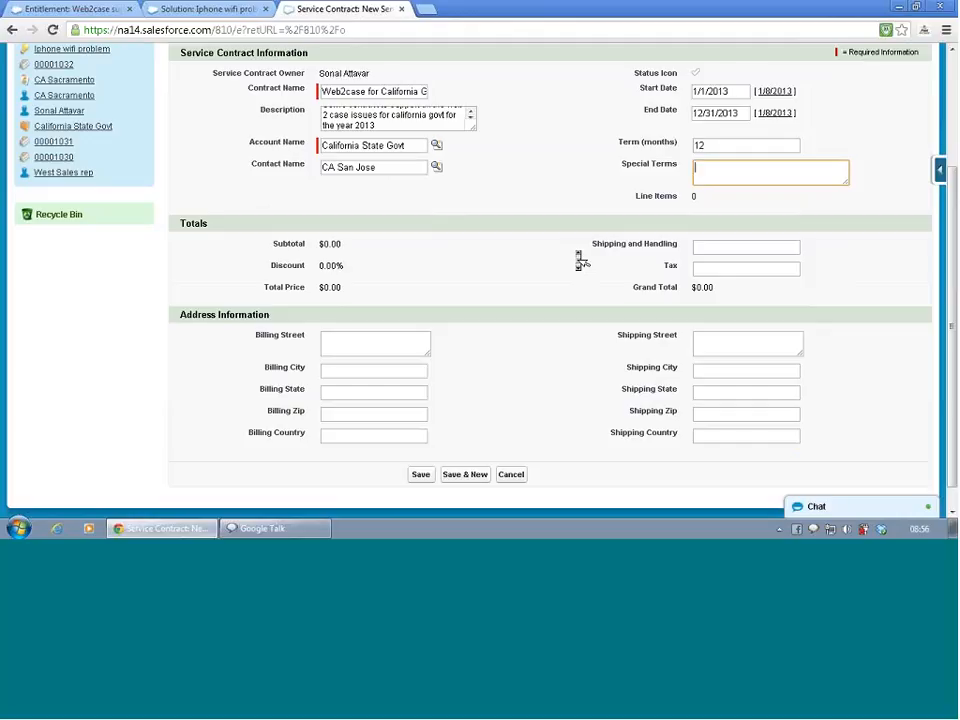
{"action": "left_click", "coordinate": [420, 480]}
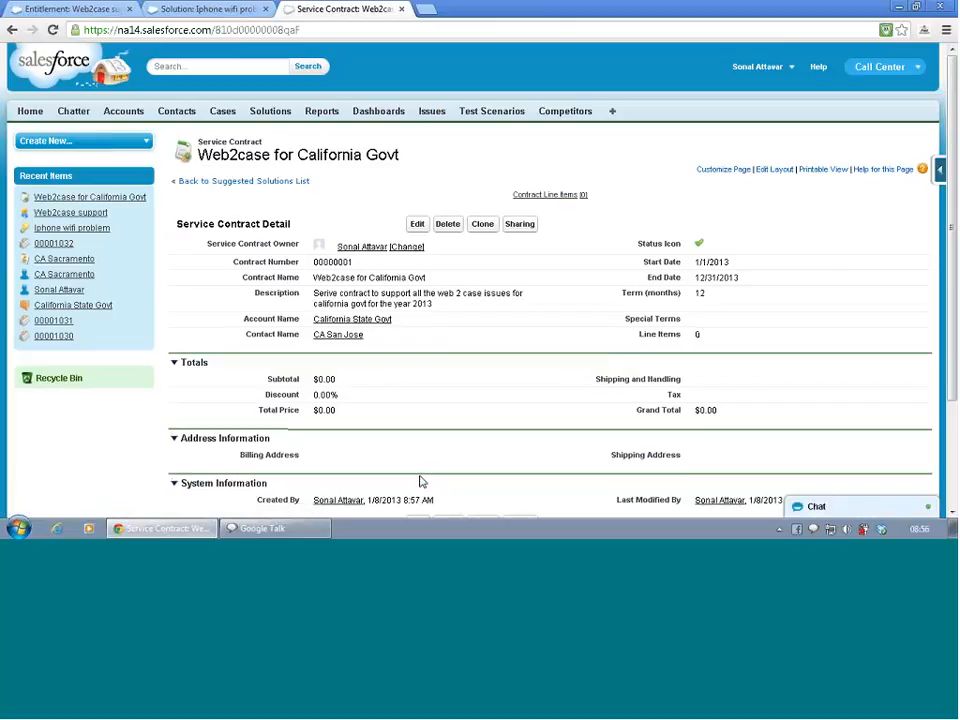
- Start adding a line item to the saved service contract and check which price books are offered
{"action": "scroll", "coordinate": [403, 380], "scroll_direction": "down", "scroll_amount": 1}
{"action": "scroll", "coordinate": [403, 380], "scroll_direction": "down", "scroll_amount": 1}
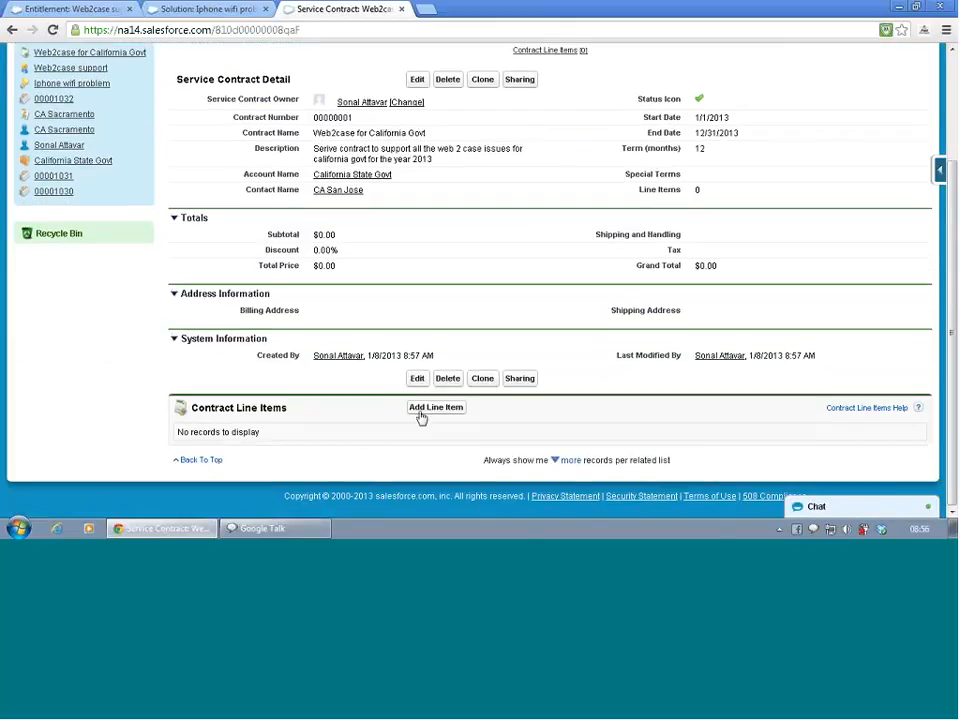
{"action": "left_click", "coordinate": [423, 409]}
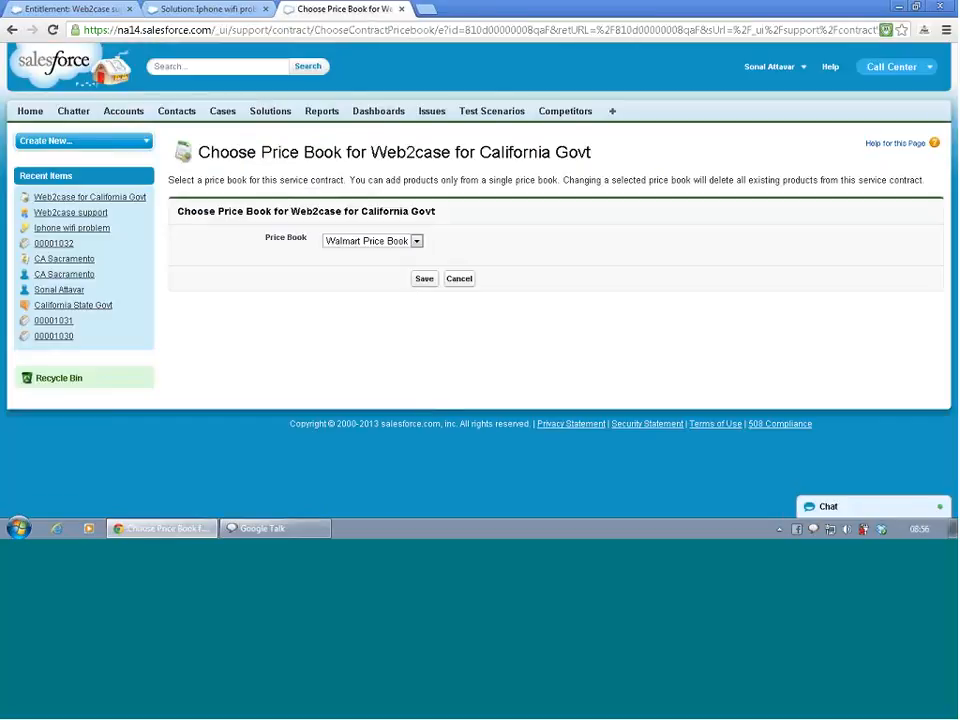
{"action": "left_click", "coordinate": [386, 244]}
{"action": "left_click", "coordinate": [383, 247]}
{"action": "left_click", "coordinate": [383, 247]}
{"action": "left_click", "coordinate": [383, 248]}
- Open the Products home page in the browser tab that holds the Iphone wifi problem solution
{"action": "left_click", "coordinate": [112, 9]}
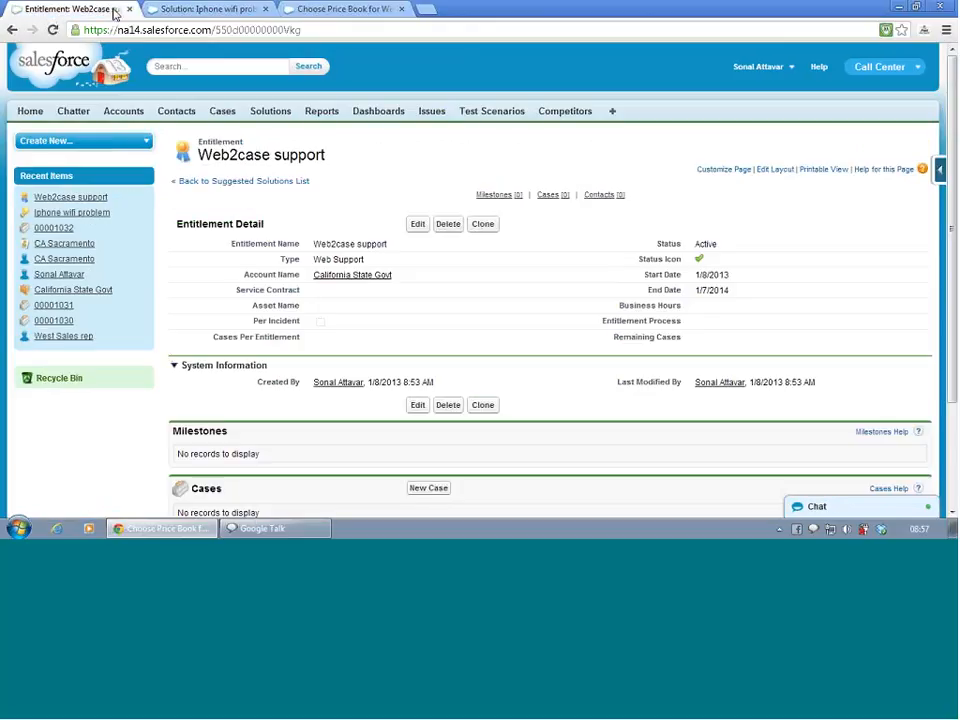
{"action": "left_click", "coordinate": [183, 9]}
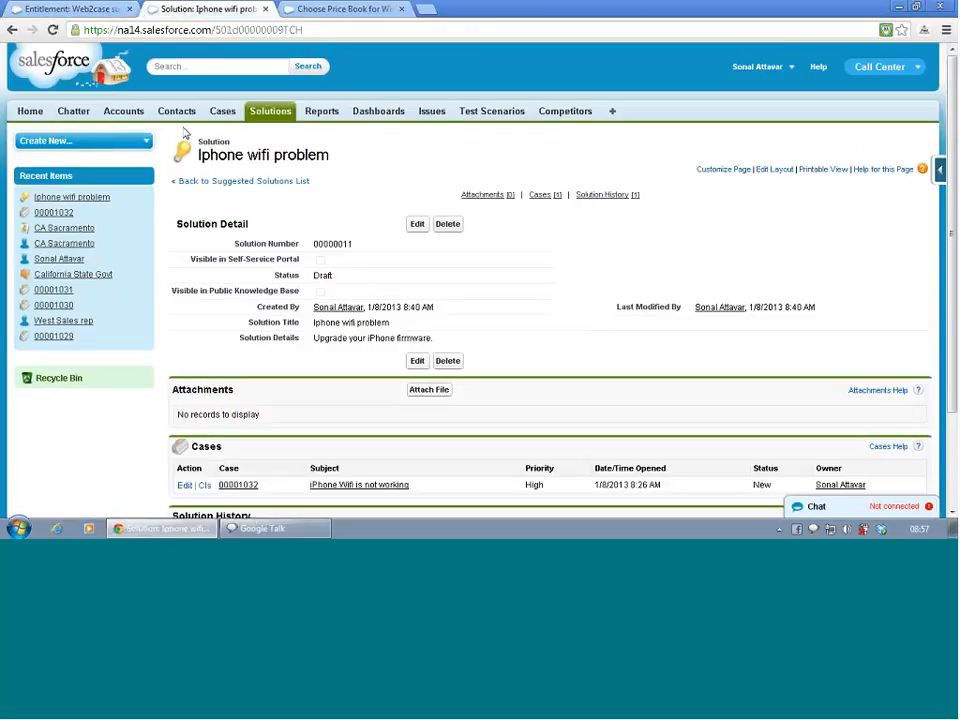
{"action": "left_click", "coordinate": [31, 111]}
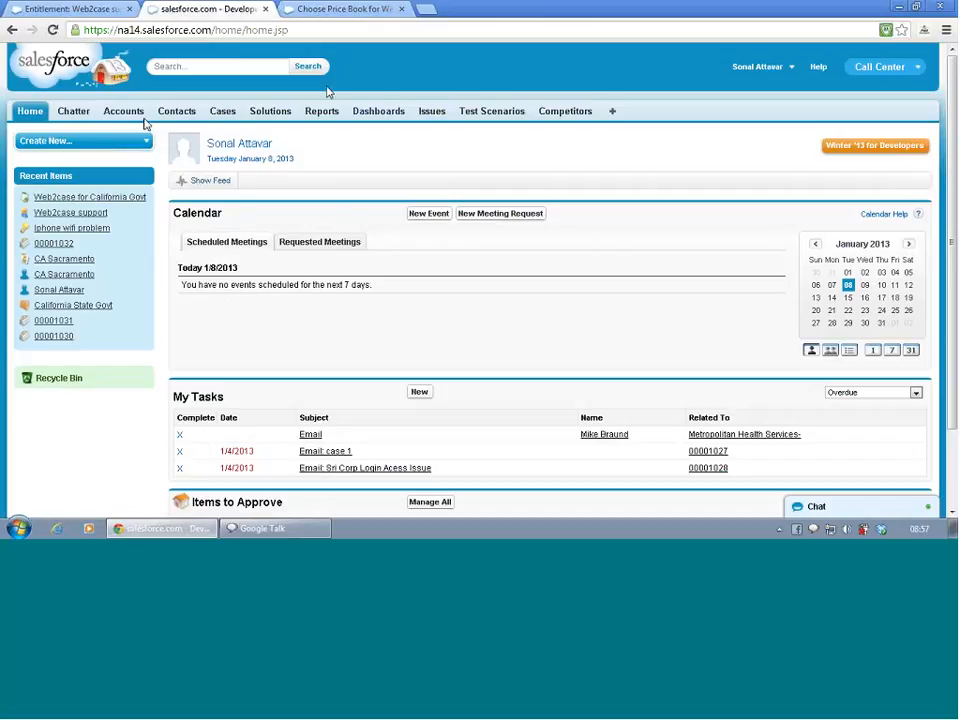
{"action": "left_click", "coordinate": [772, 67]}
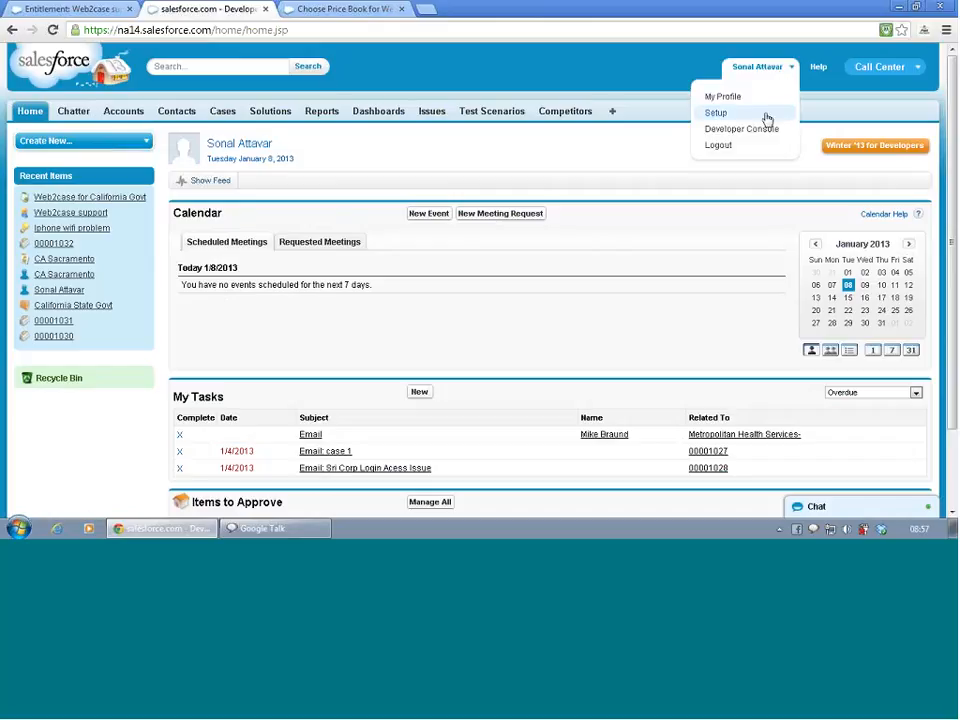
{"action": "left_click", "coordinate": [612, 112]}
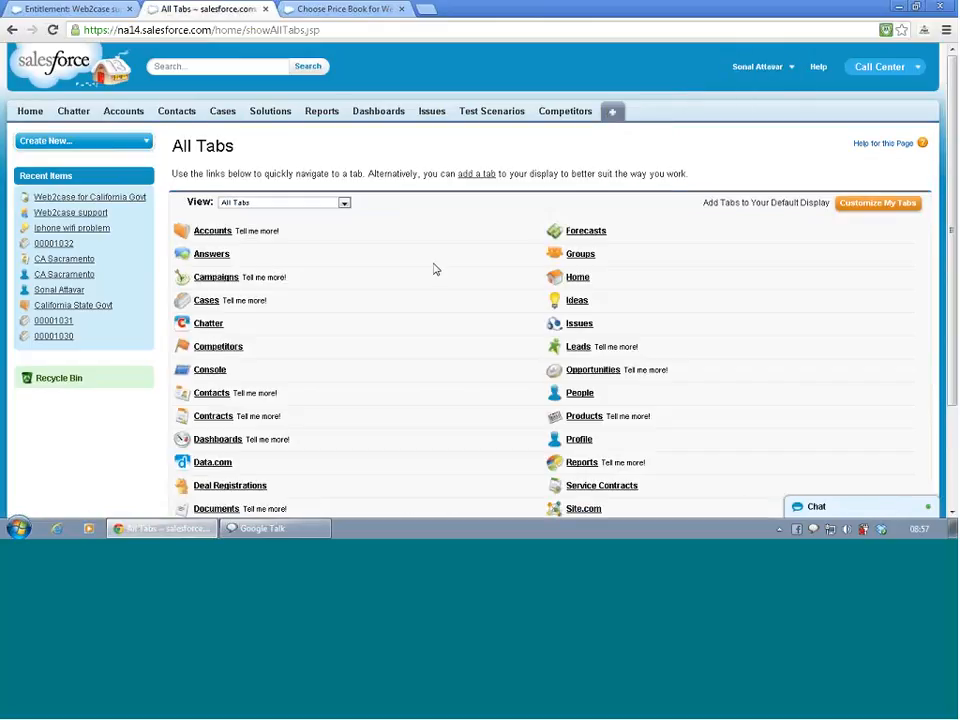
{"action": "scroll", "coordinate": [434, 269], "scroll_direction": "down", "scroll_amount": 2}
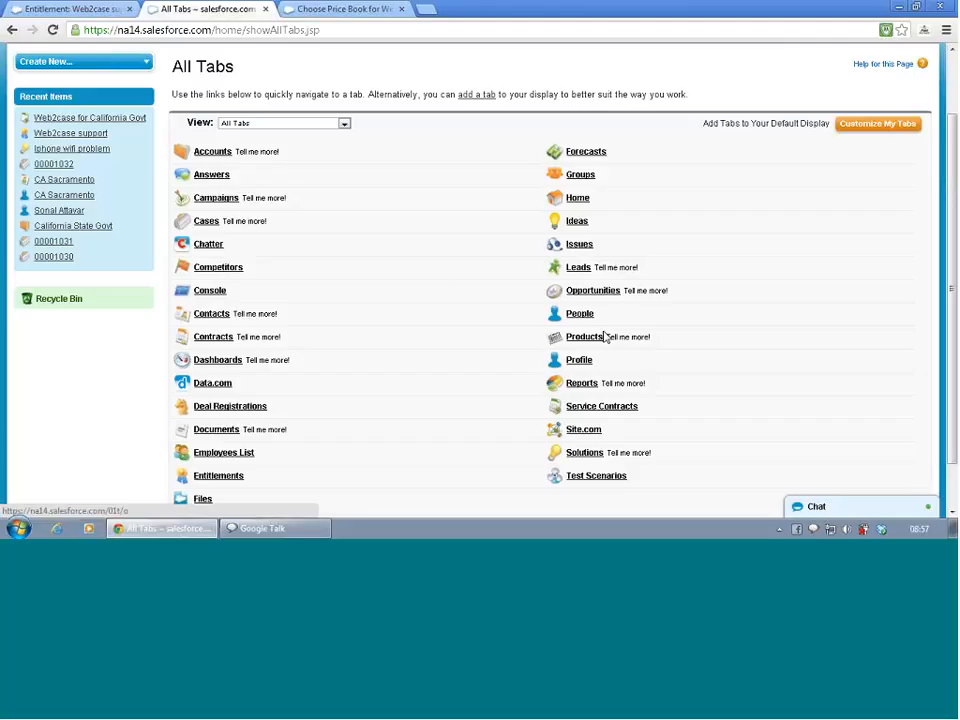
{"action": "left_click", "coordinate": [598, 339]}
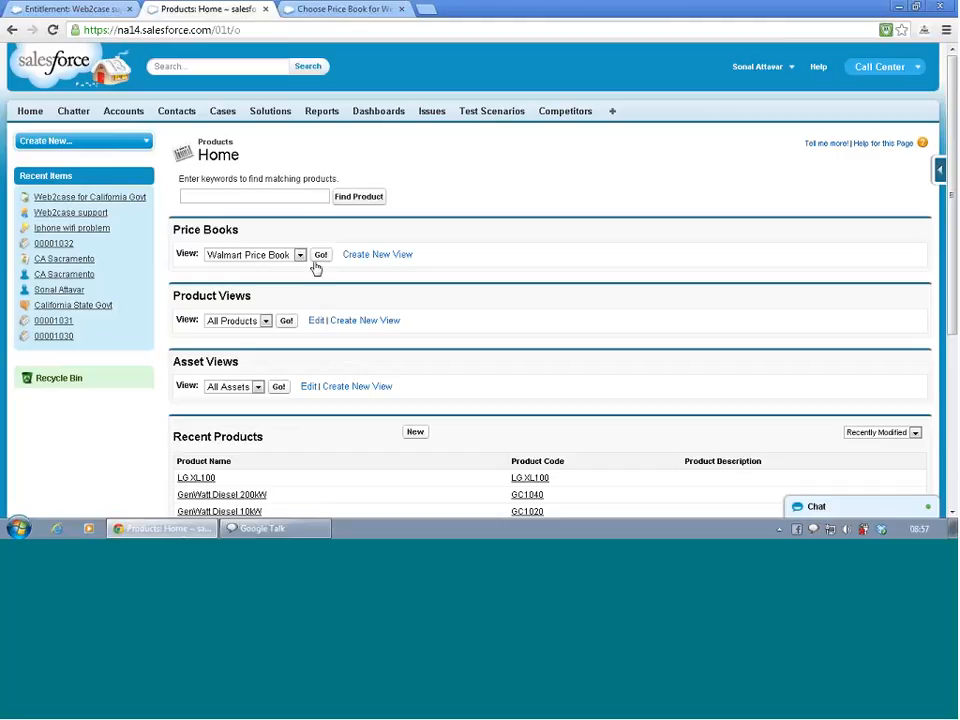
- Review the products and list prices in the Walmart Price Book, and return to the Products home page
{"action": "left_click", "coordinate": [317, 256]}
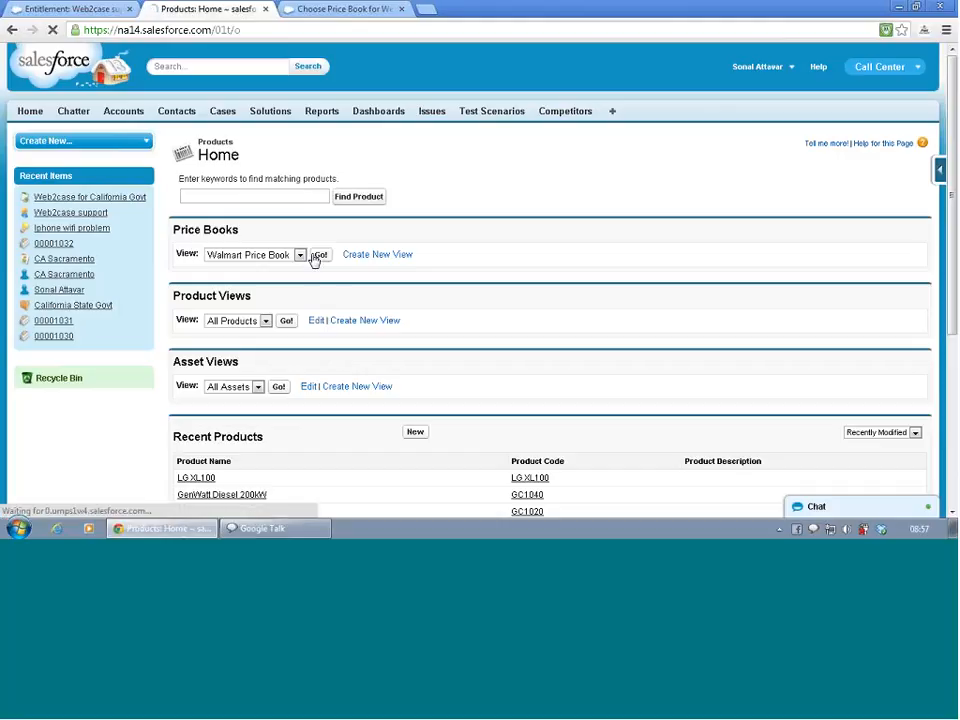
{"action": "scroll", "coordinate": [477, 287], "scroll_direction": "down", "scroll_amount": 3}
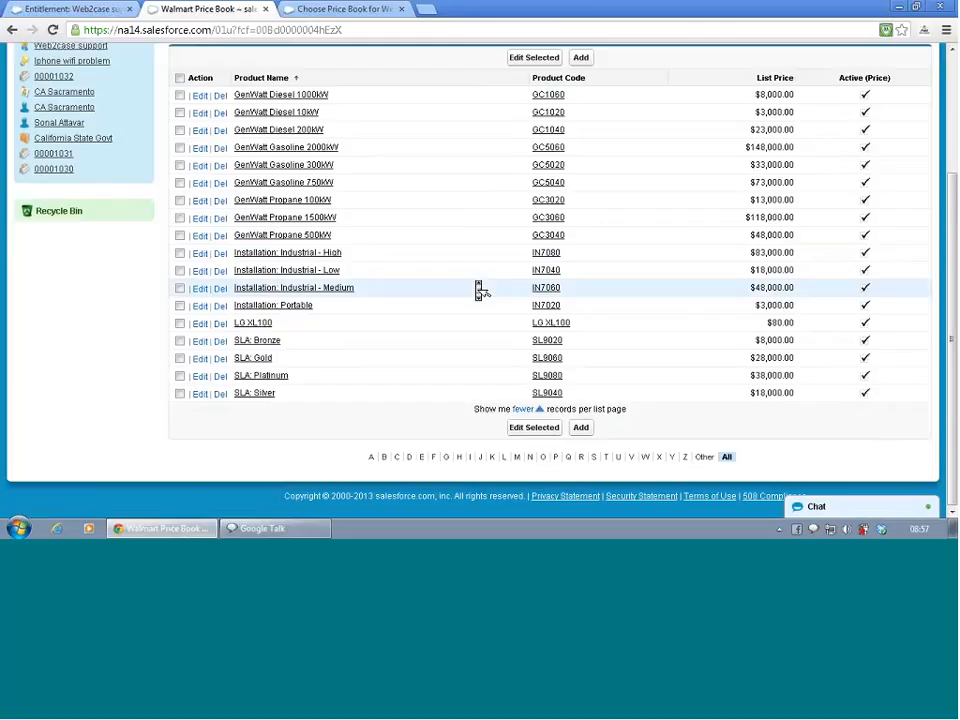
{"action": "scroll", "coordinate": [477, 289], "scroll_direction": "up", "scroll_amount": 3}
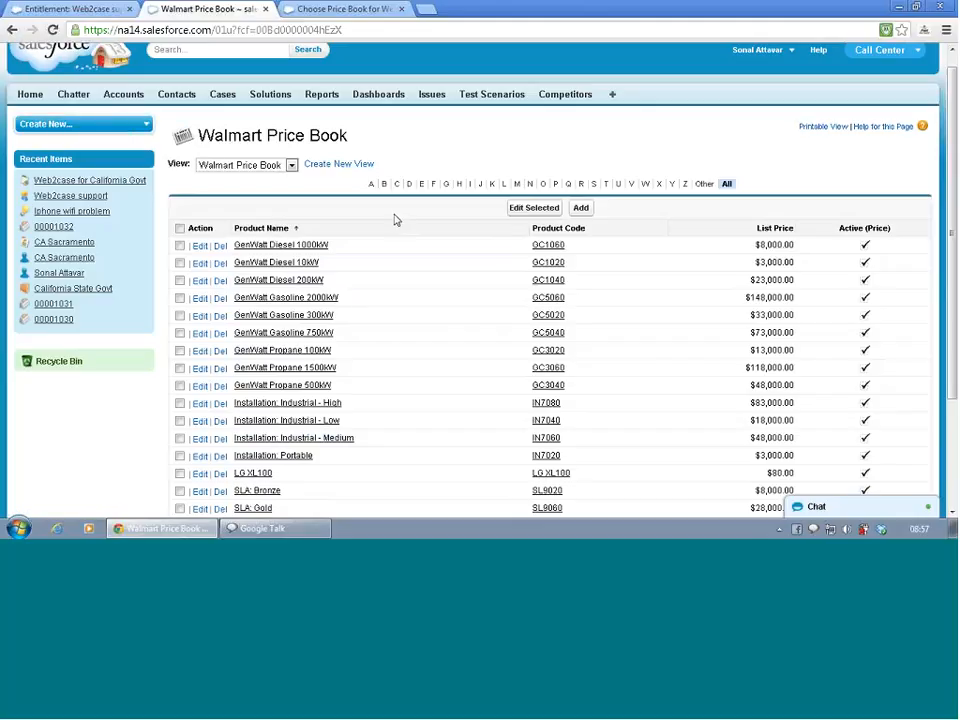
{"action": "key", "text": "alt+Left"}
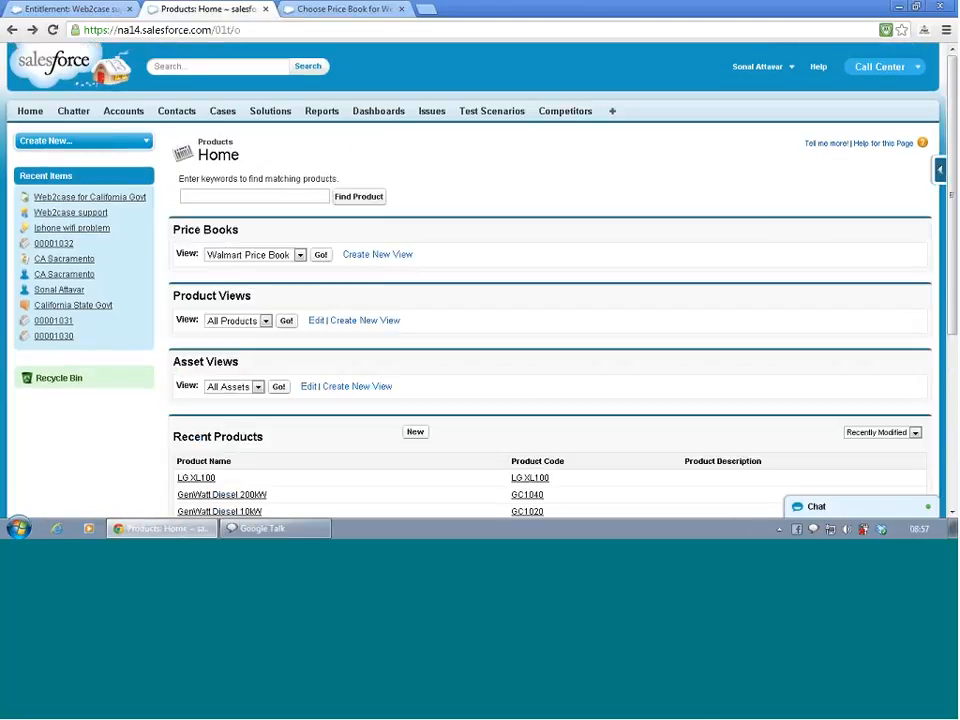
- Open the price book management page from the Products maintenance options
{"action": "left_click", "coordinate": [613, 113]}
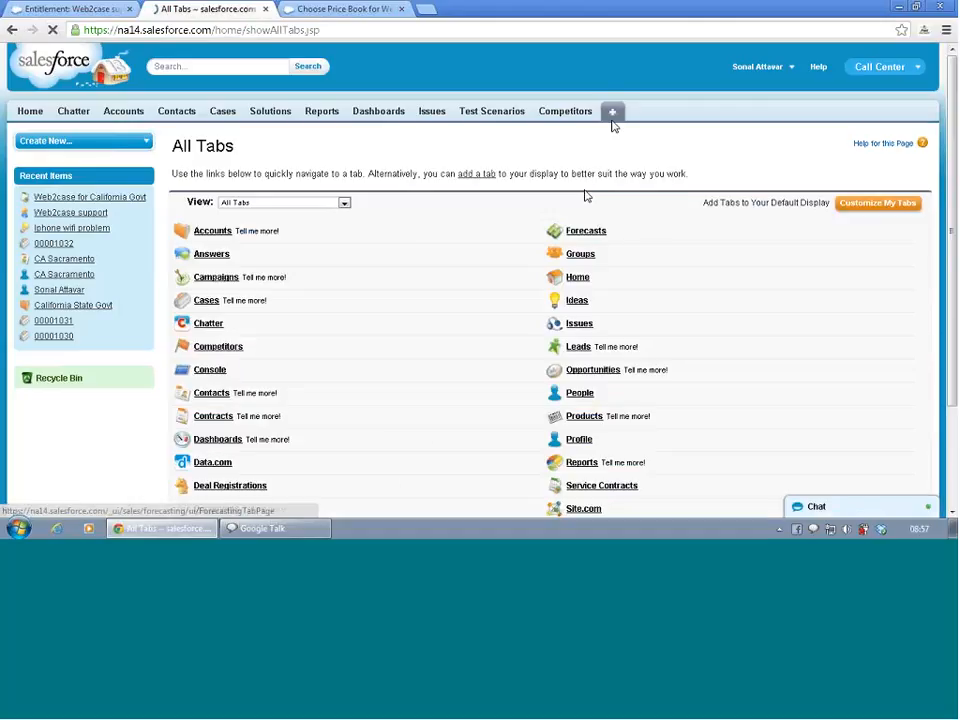
{"action": "scroll", "coordinate": [521, 246], "scroll_direction": "down", "scroll_amount": 3}
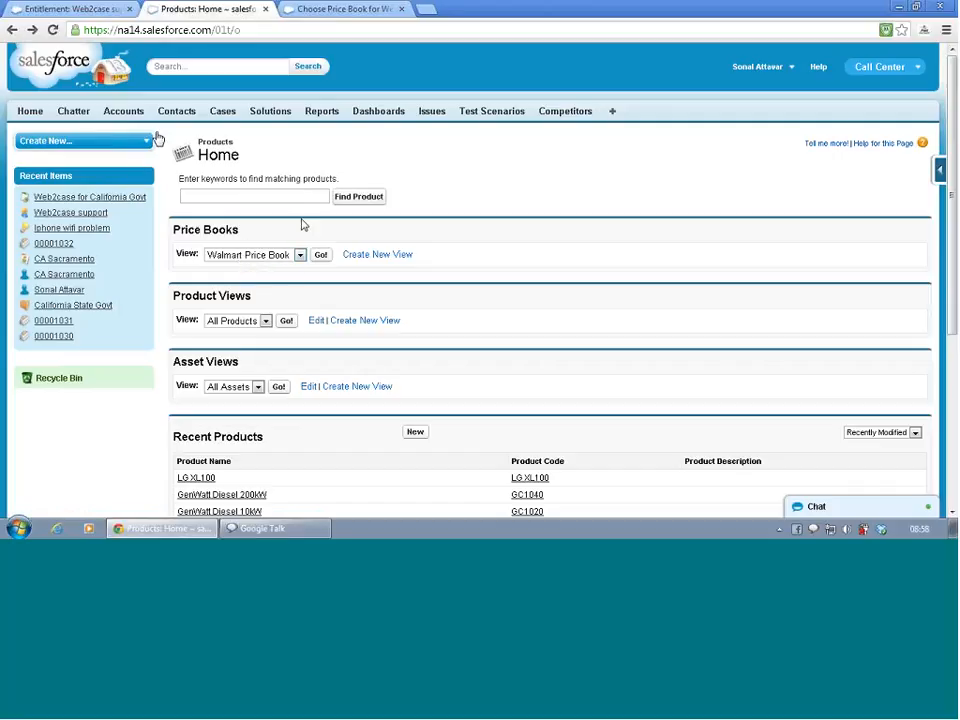
{"action": "scroll", "coordinate": [416, 272], "scroll_direction": "down", "scroll_amount": 3}
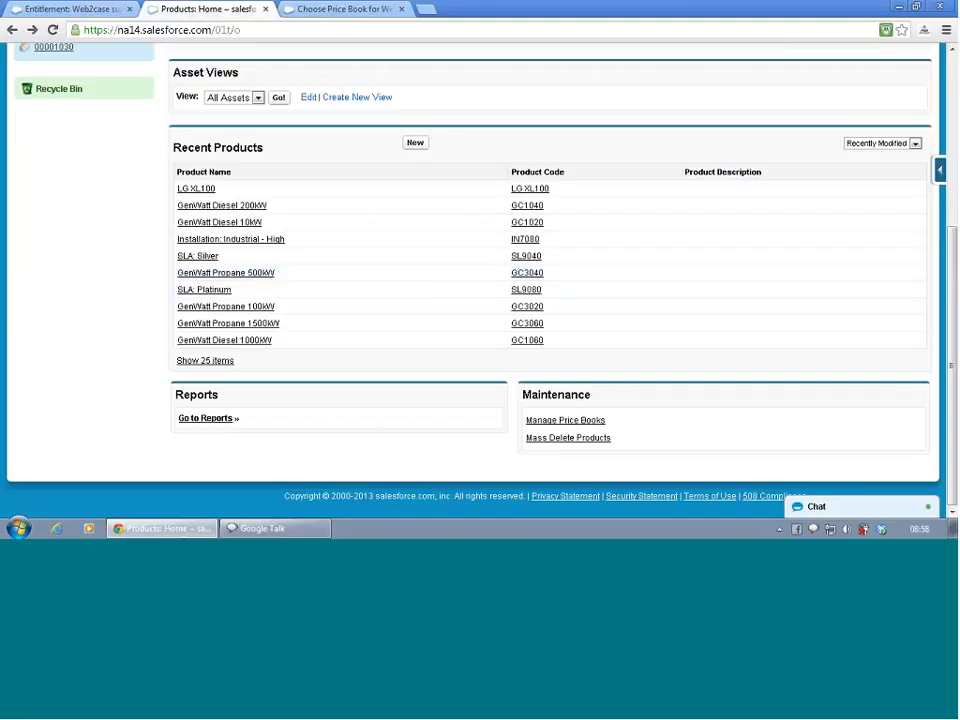
{"action": "left_click", "coordinate": [568, 424]}
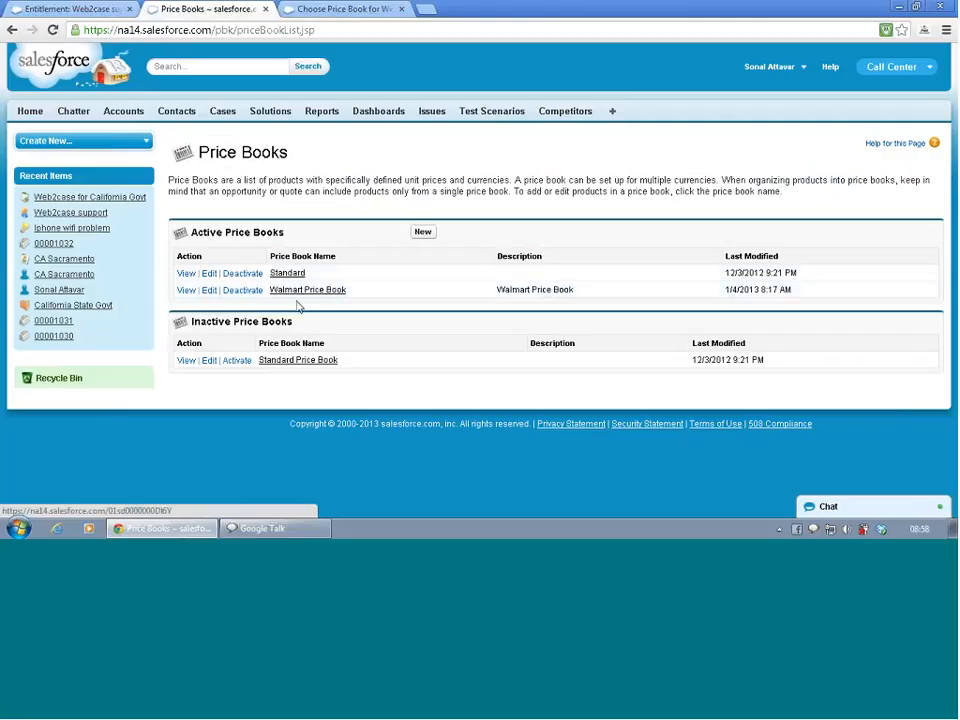
- Create a new price book with "Service Contract" as both its name and its description
{"action": "left_click", "coordinate": [423, 232]}
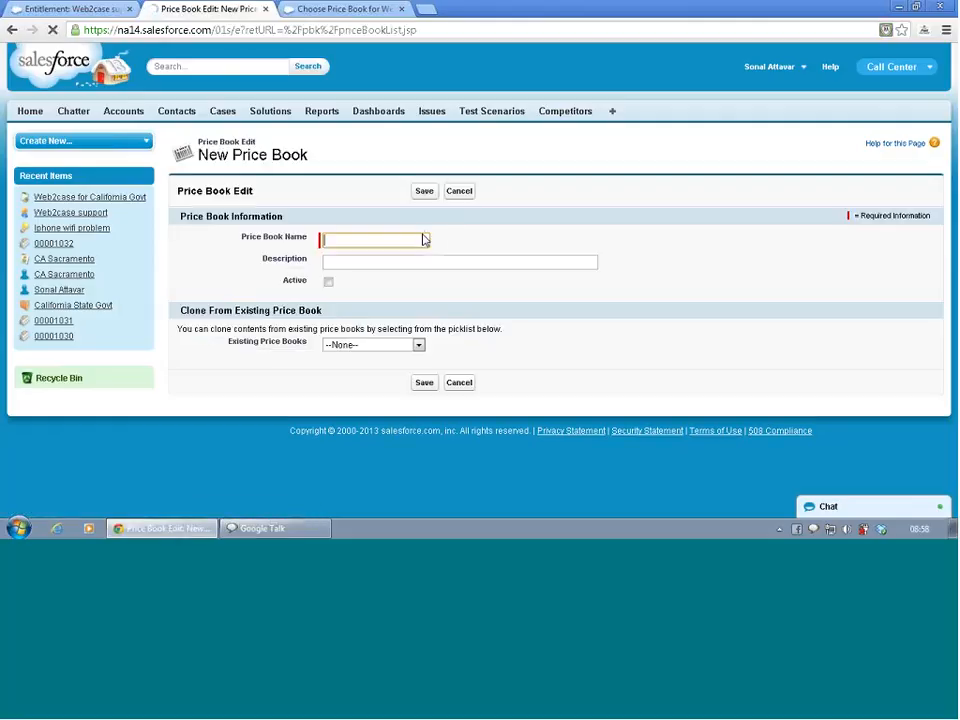
{"action": "type", "text": "Service Contr"}
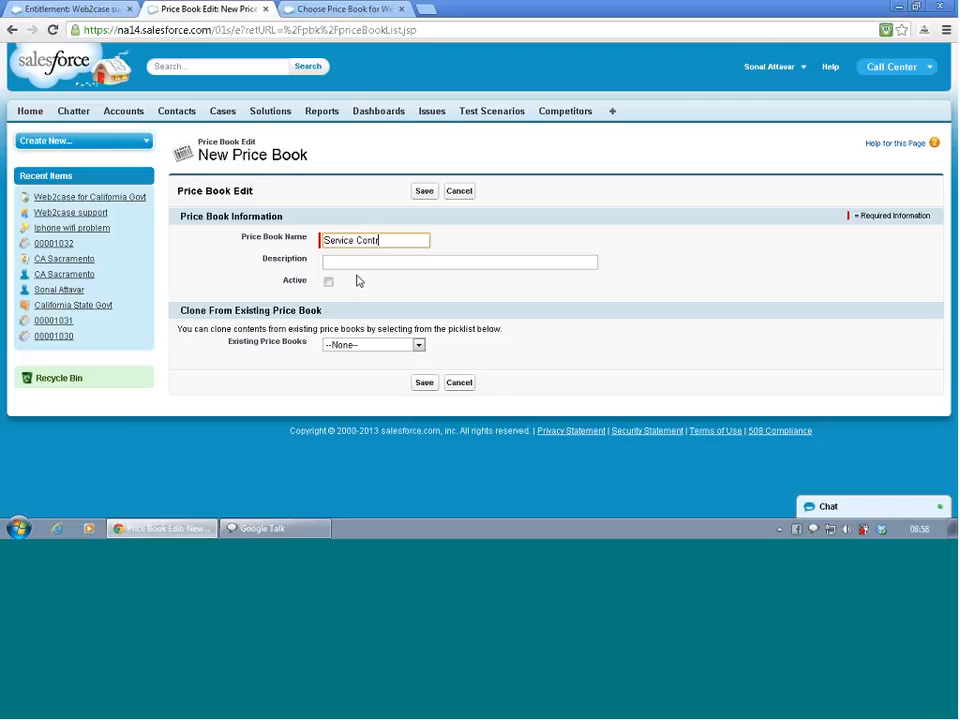
{"action": "type", "text": "act"}
{"action": "left_click", "coordinate": [360, 262]}
{"action": "triple_click", "coordinate": [354, 241]}
{"action": "key", "text": "ctrl+c"}
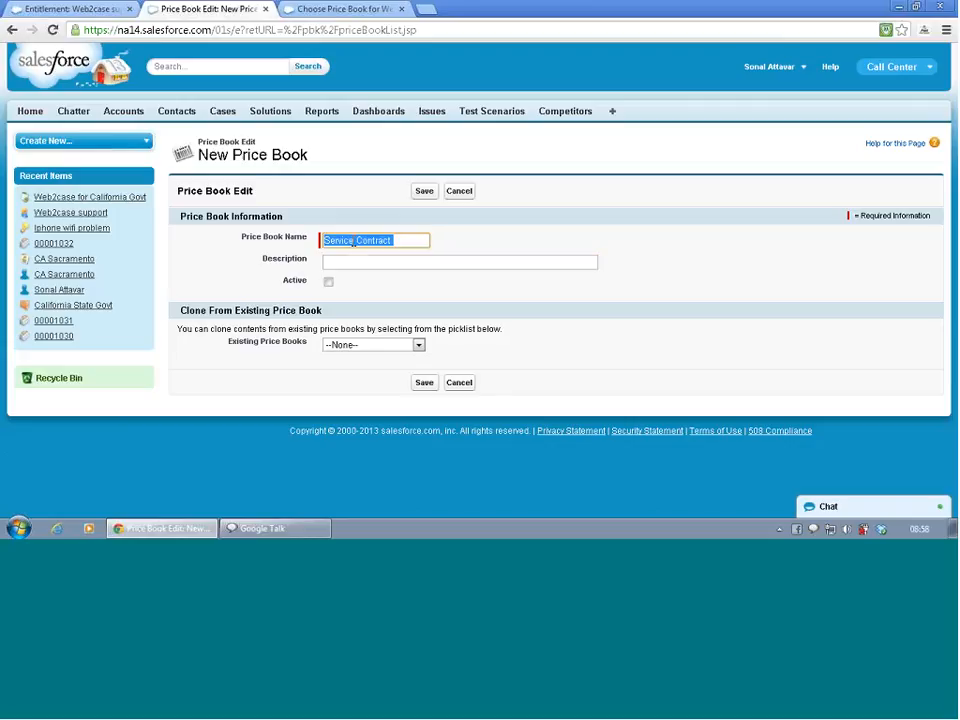
{"action": "key", "text": "Tab"}
{"action": "key", "text": "ctrl+v"}
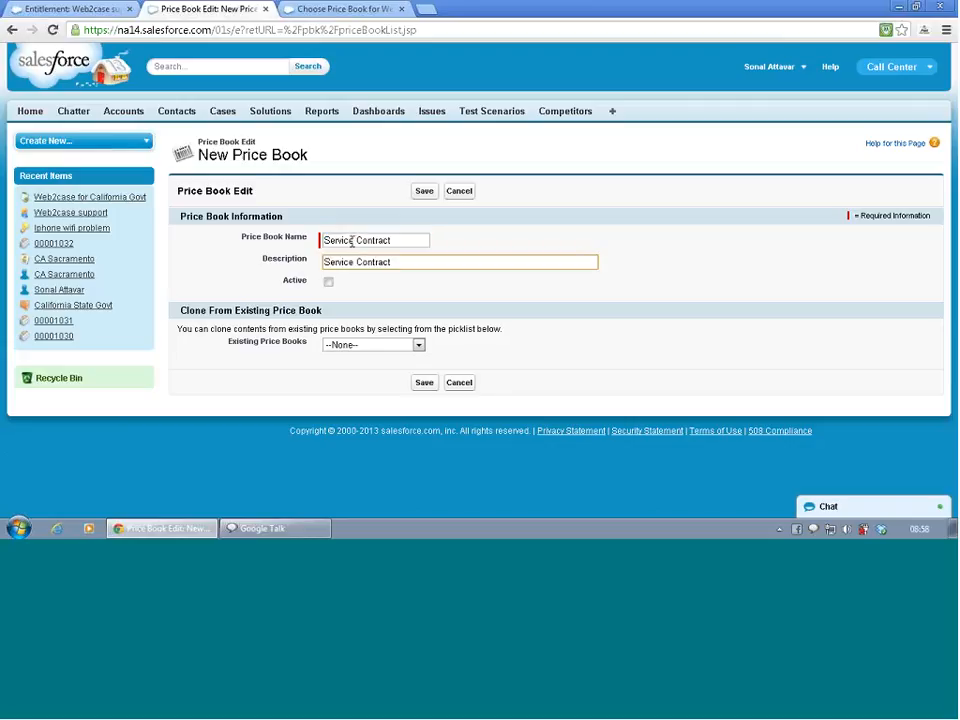
- Make the new price book active, clone its contents from the Walmart Price Book, and save it
{"action": "left_click", "coordinate": [298, 391]}
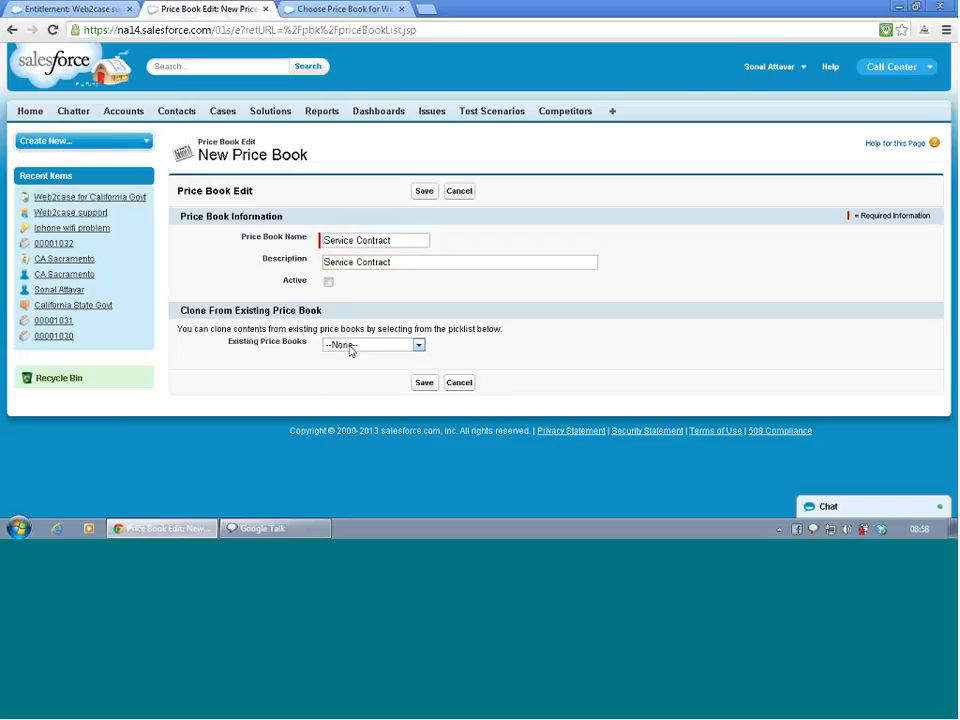
{"action": "left_click", "coordinate": [328, 283]}
{"action": "left_click", "coordinate": [349, 345]}
{"action": "left_click", "coordinate": [350, 392]}
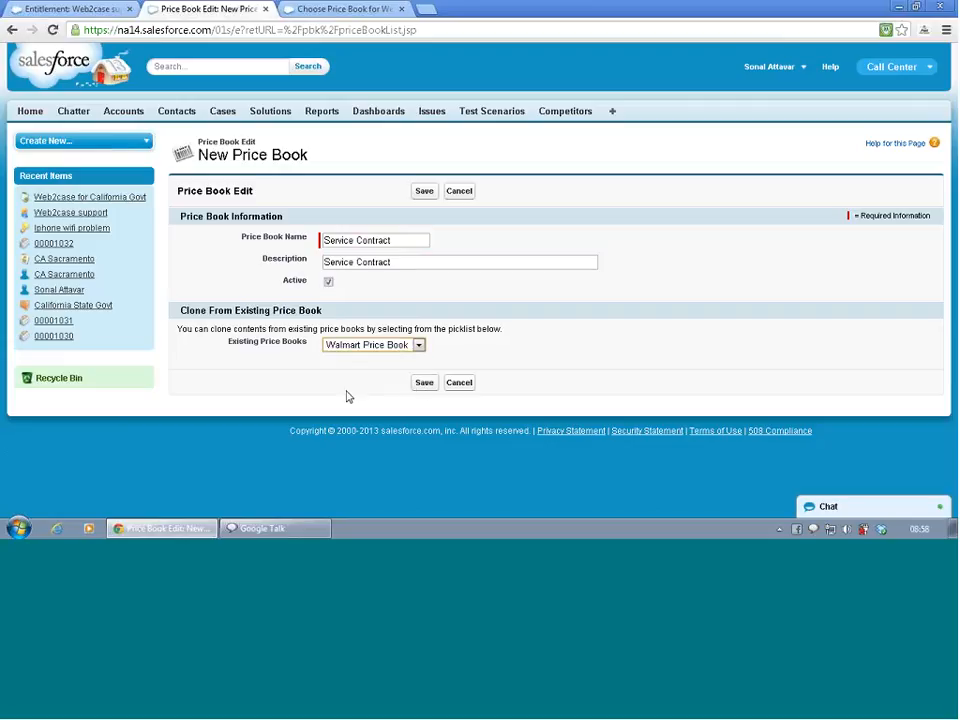
{"action": "left_click", "coordinate": [421, 384]}
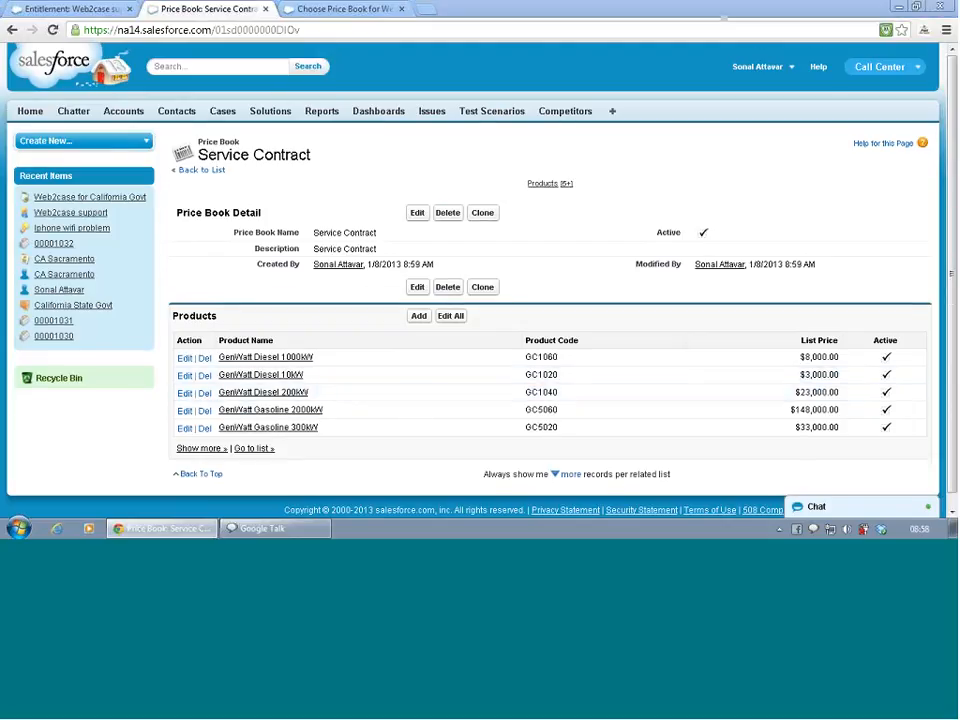
- Choose the Service Contract price book for the Web2case for California Govt service contract and save the choice
{"action": "left_click", "coordinate": [332, 7]}
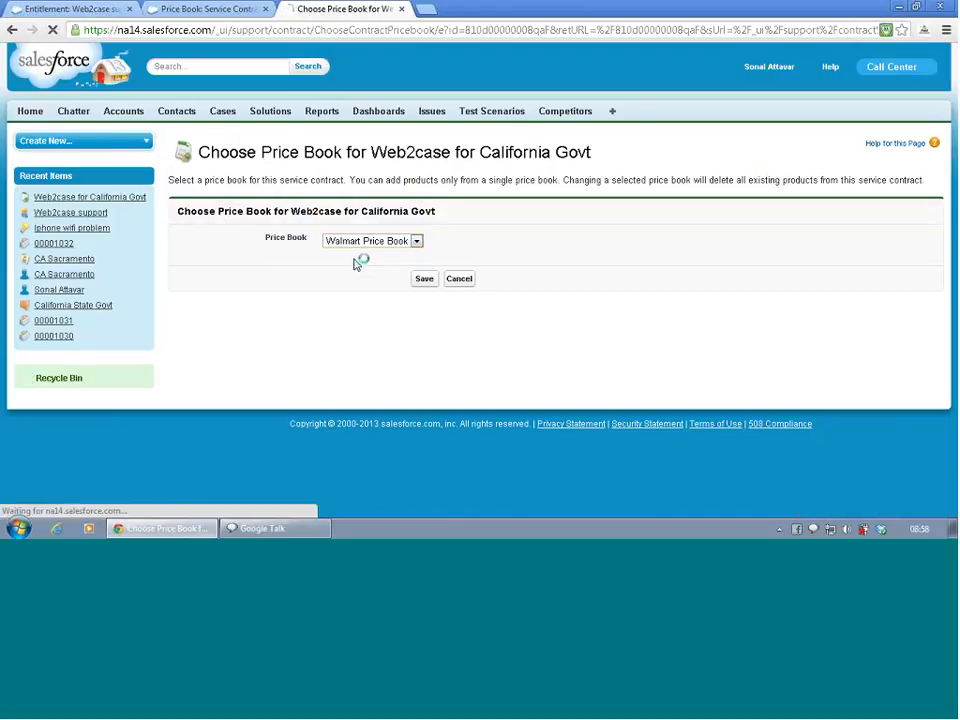
{"action": "left_click", "coordinate": [378, 248]}
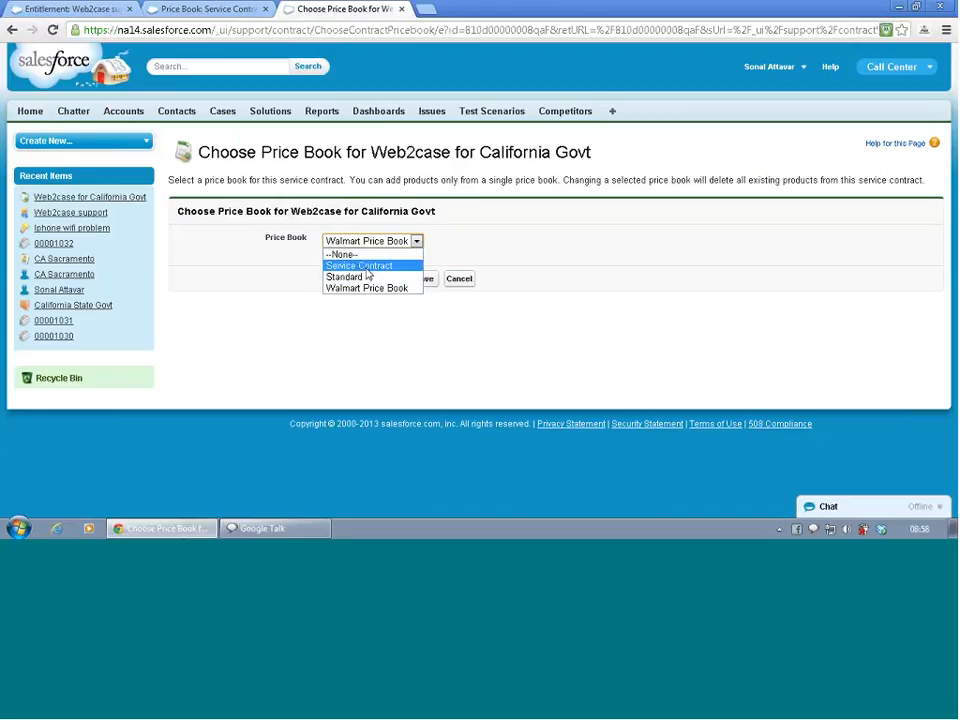
{"action": "left_click", "coordinate": [369, 267]}
{"action": "left_click", "coordinate": [424, 280]}
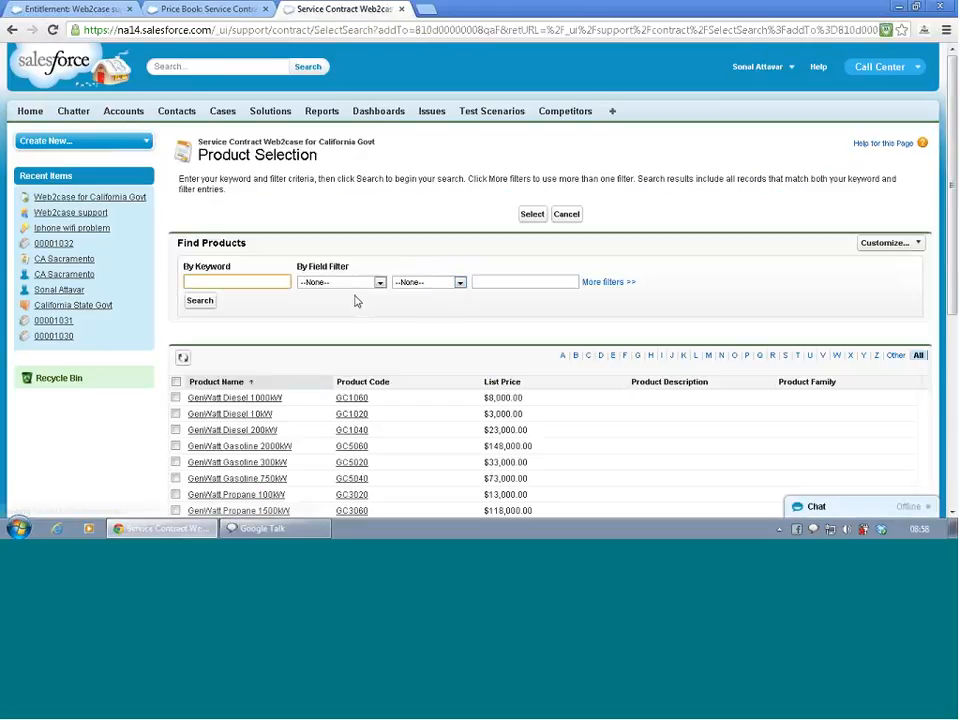
- Select every product in the price book as a contract line item and try to save them without quantities
{"action": "scroll", "coordinate": [316, 327], "scroll_direction": "down", "scroll_amount": 3}
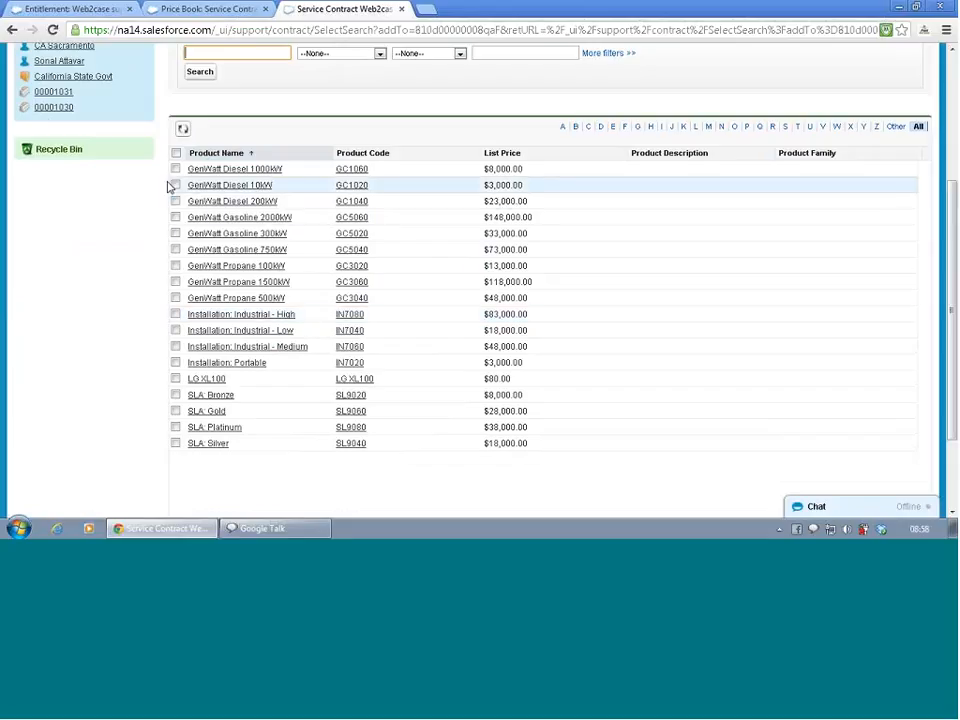
{"action": "left_click", "coordinate": [176, 155]}
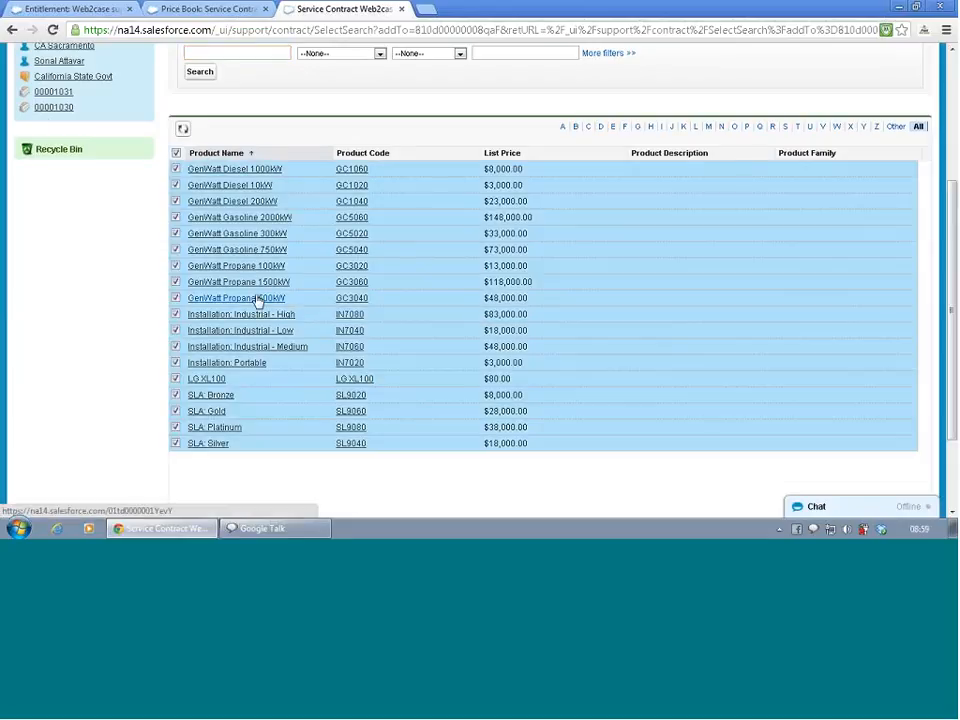
{"action": "scroll", "coordinate": [369, 200], "scroll_direction": "down", "scroll_amount": 2}
{"action": "scroll", "coordinate": [370, 200], "scroll_direction": "up", "scroll_amount": 2}
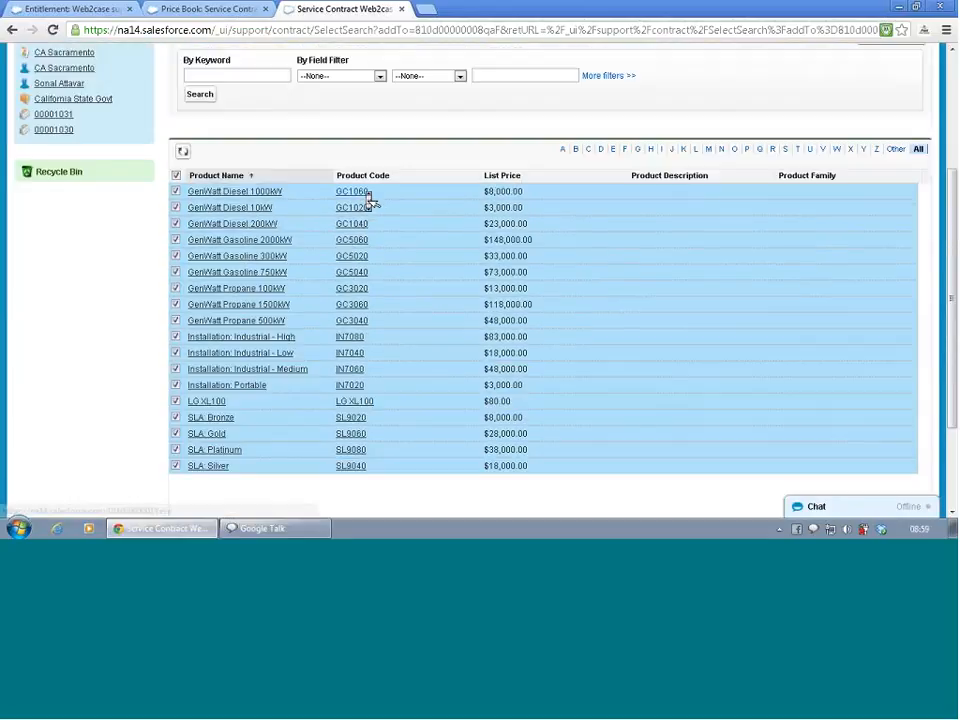
{"action": "scroll", "coordinate": [370, 200], "scroll_direction": "up", "scroll_amount": 1}
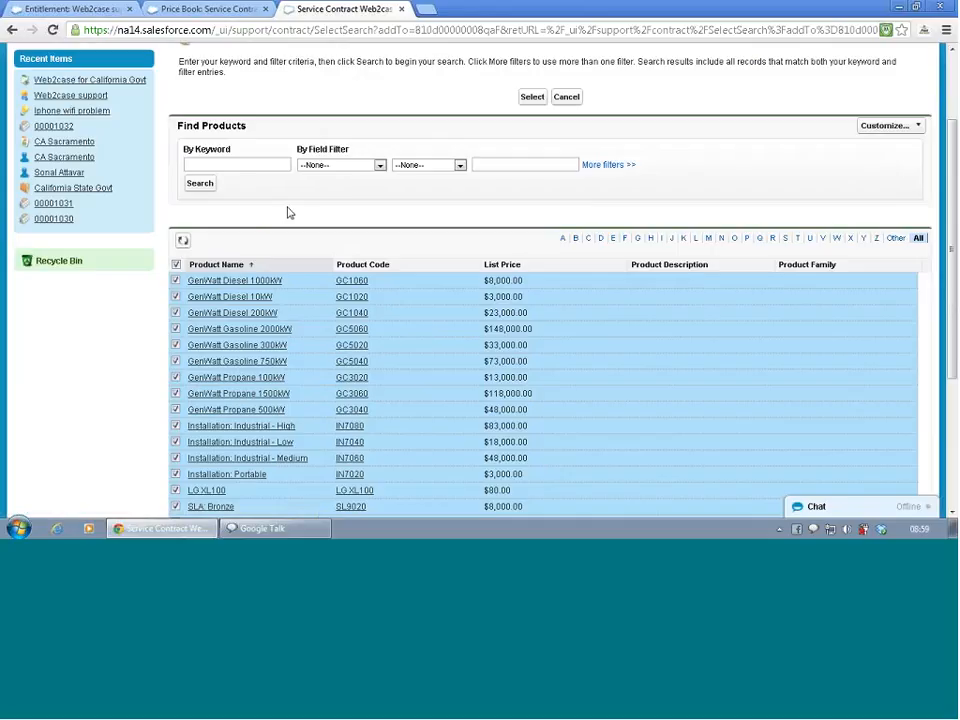
{"action": "scroll", "coordinate": [243, 211], "scroll_direction": "down", "scroll_amount": 1}
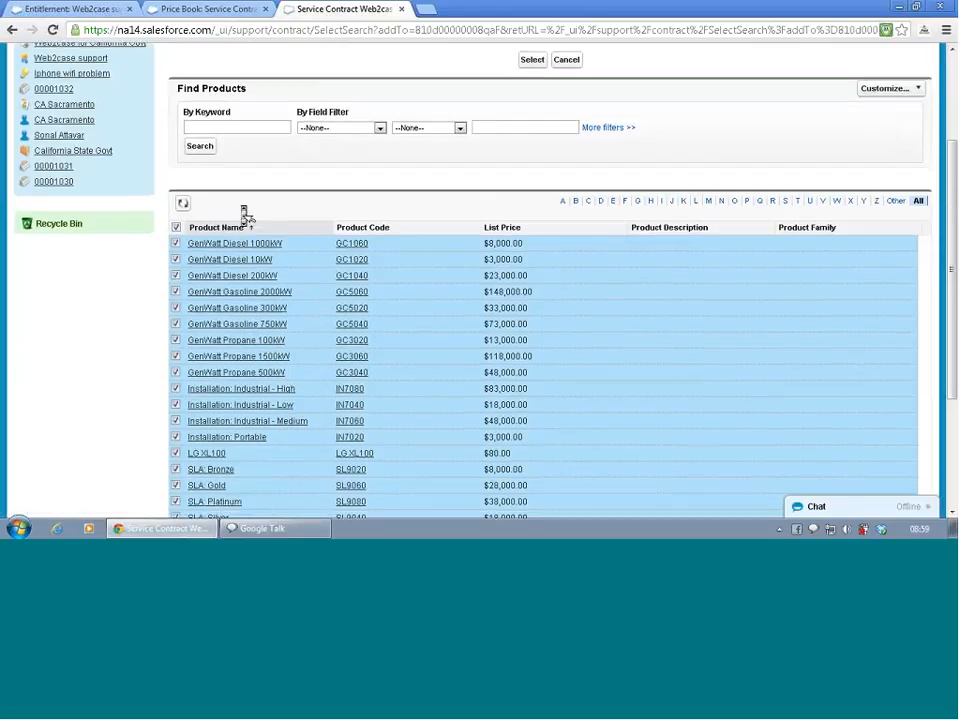
{"action": "left_click", "coordinate": [533, 62]}
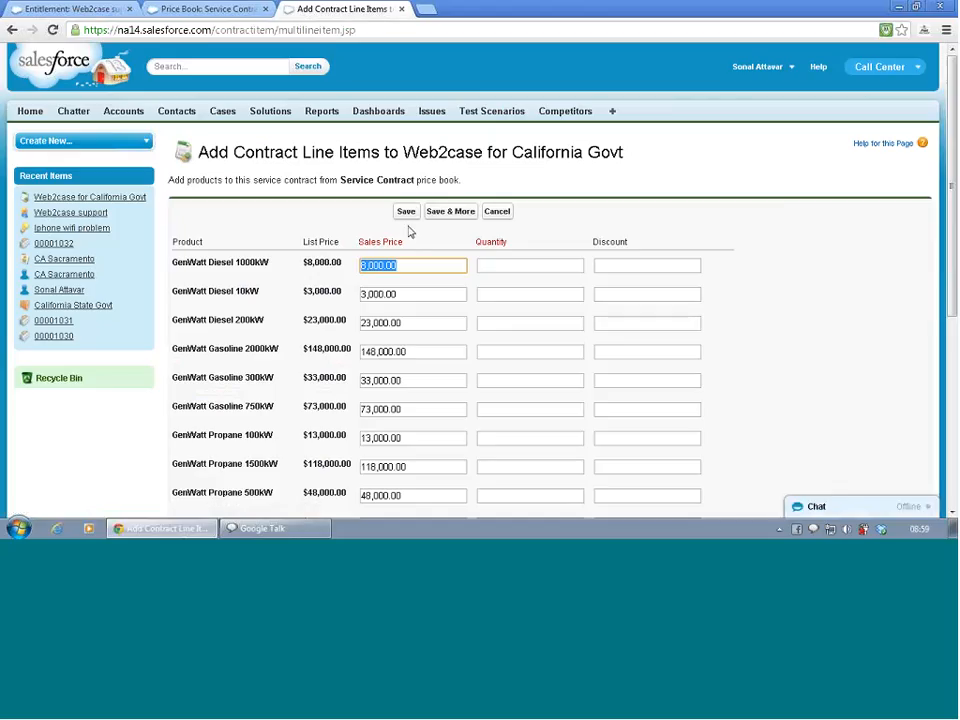
{"action": "left_click", "coordinate": [406, 214]}
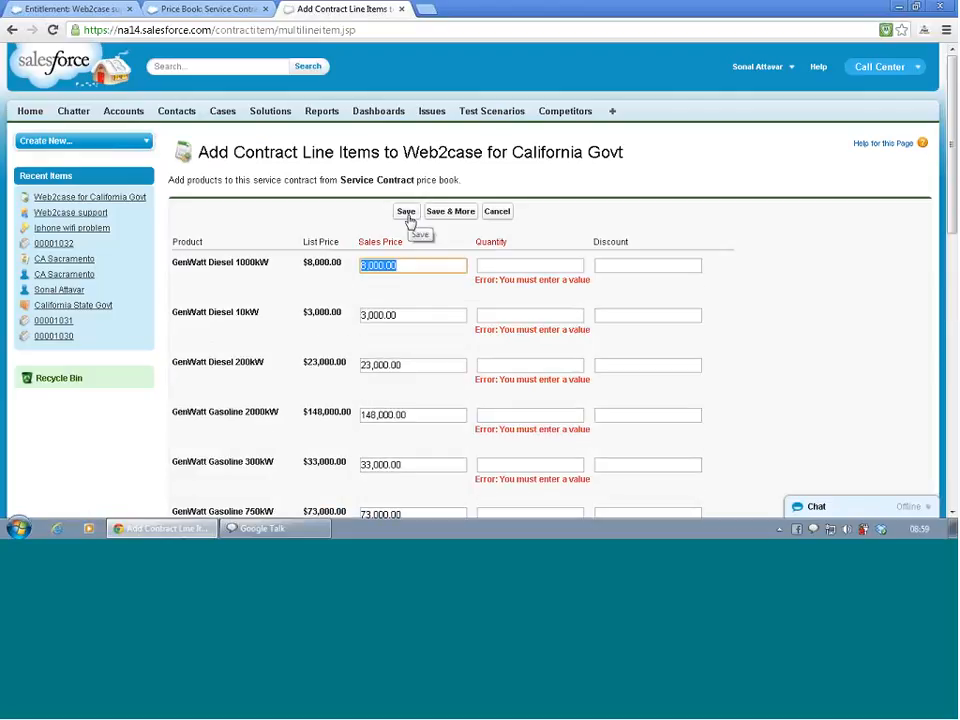
- Set the quantity to 1 for the three GenWatt Diesel products and for GenWatt Gasoline 2000kW and 300kW
{"action": "left_click", "coordinate": [503, 266]}
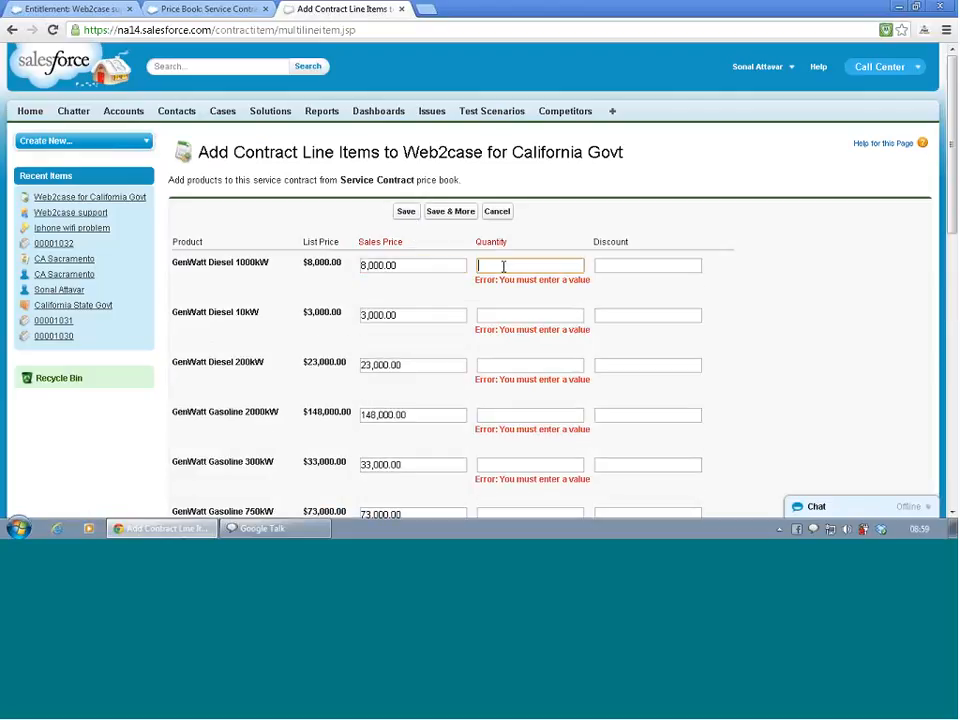
{"action": "type", "text": "1"}
{"action": "left_click", "coordinate": [497, 318]}
{"action": "type", "text": "1"}
{"action": "left_click", "coordinate": [491, 366]}
{"action": "type", "text": "1"}
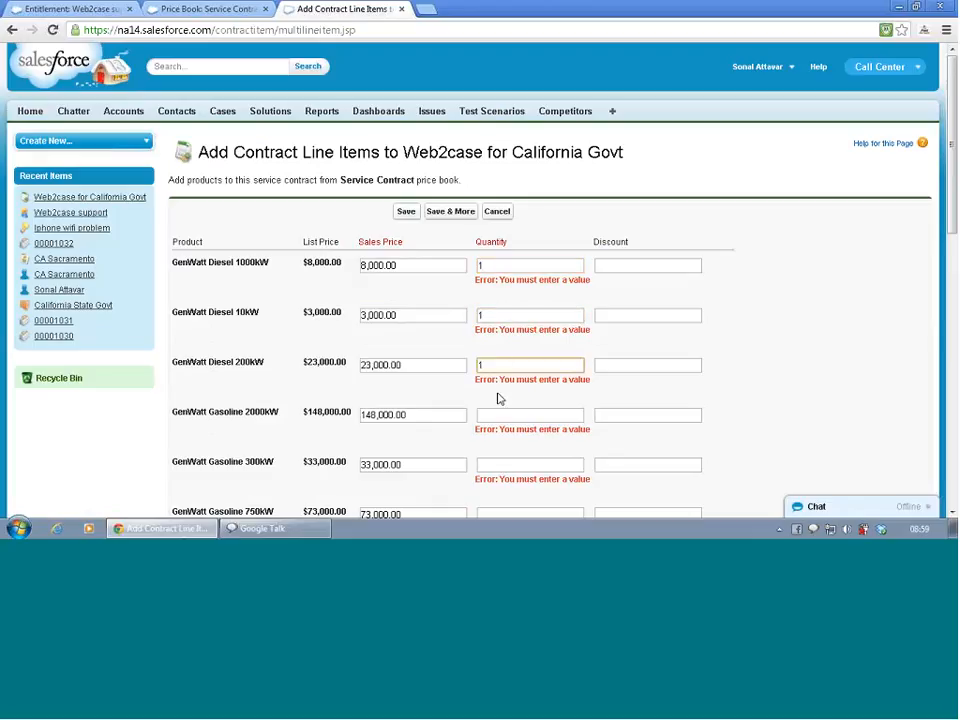
{"action": "left_click", "coordinate": [497, 413]}
{"action": "type", "text": "1"}
{"action": "left_click", "coordinate": [492, 465]}
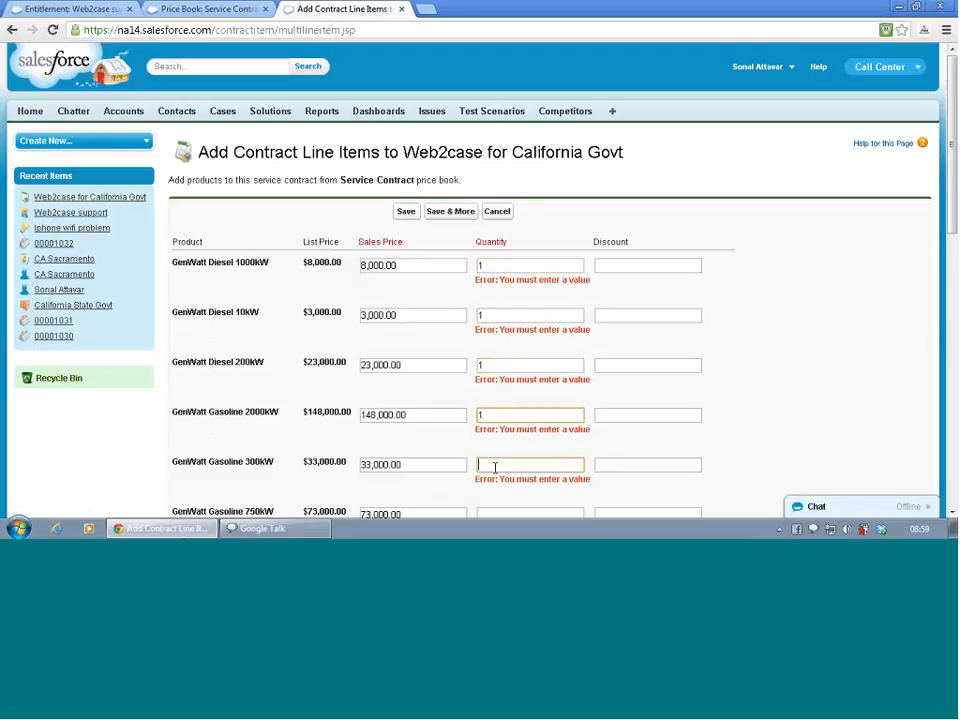
{"action": "type", "text": "1"}
- Enter a quantity of 1 for GenWatt Gasoline 750kW and for the GenWatt Propane 100kW, 1500kW and 500kW line items
{"action": "scroll", "coordinate": [495, 476], "scroll_direction": "down", "scroll_amount": 4}
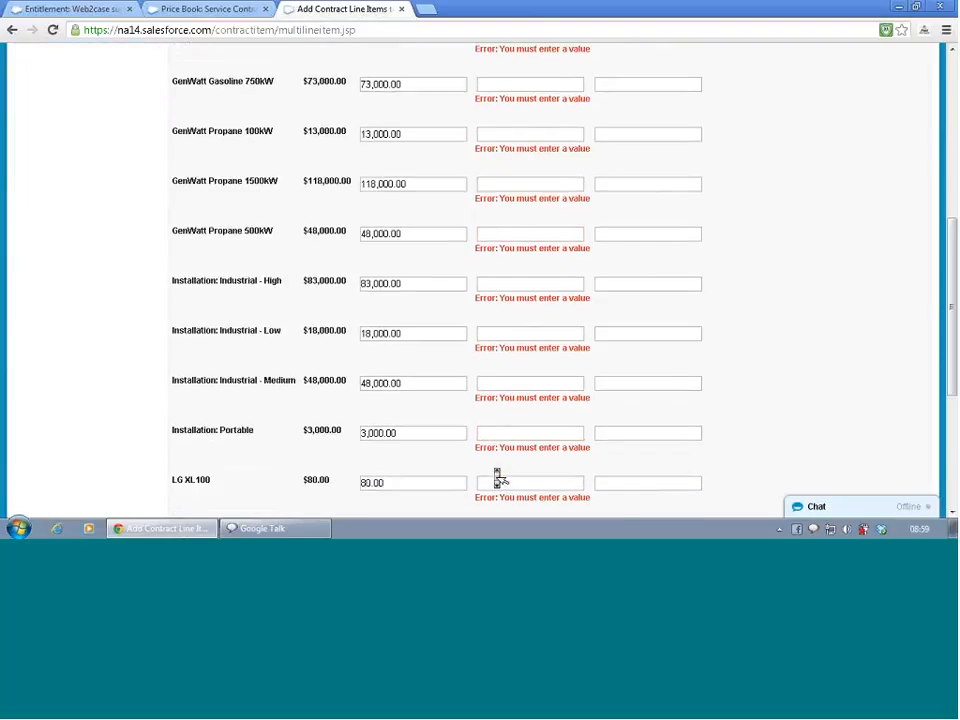
{"action": "scroll", "coordinate": [495, 476], "scroll_direction": "up", "scroll_amount": 2}
{"action": "left_click", "coordinate": [499, 243]}
{"action": "type", "text": "1"}
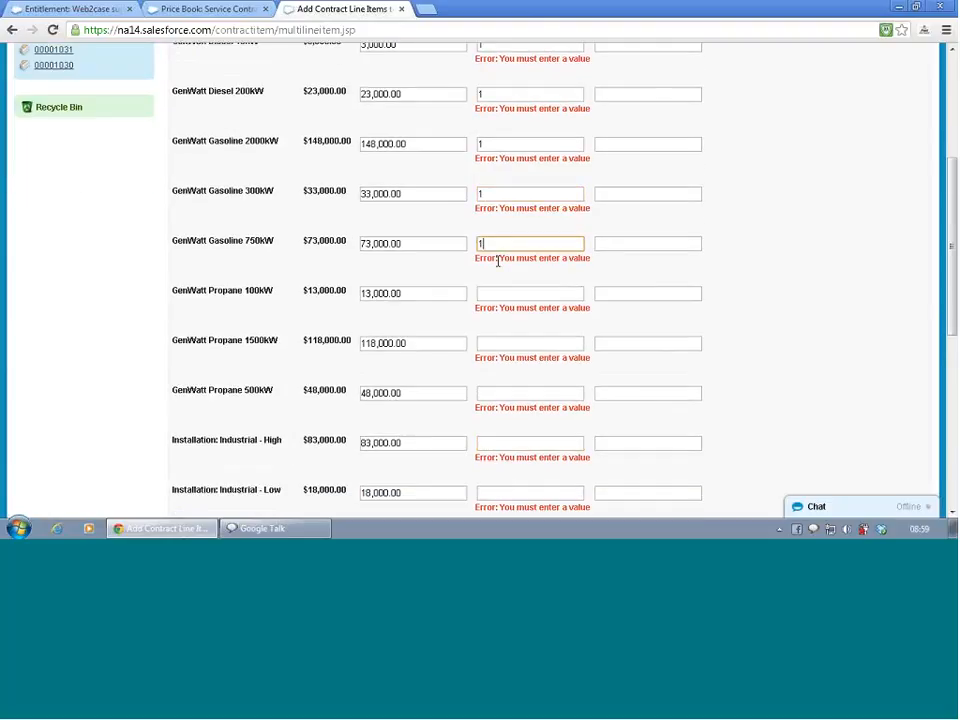
{"action": "left_click", "coordinate": [497, 292]}
{"action": "type", "text": "1"}
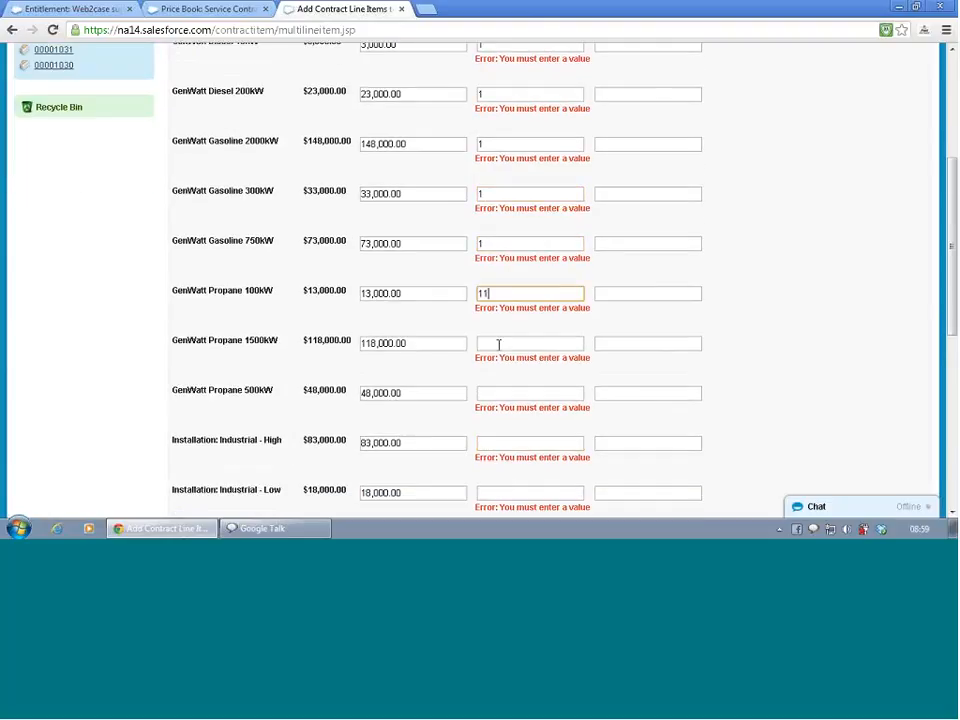
{"action": "key", "text": "BackSpace"}
{"action": "left_click", "coordinate": [499, 344]}
{"action": "type", "text": "1"}
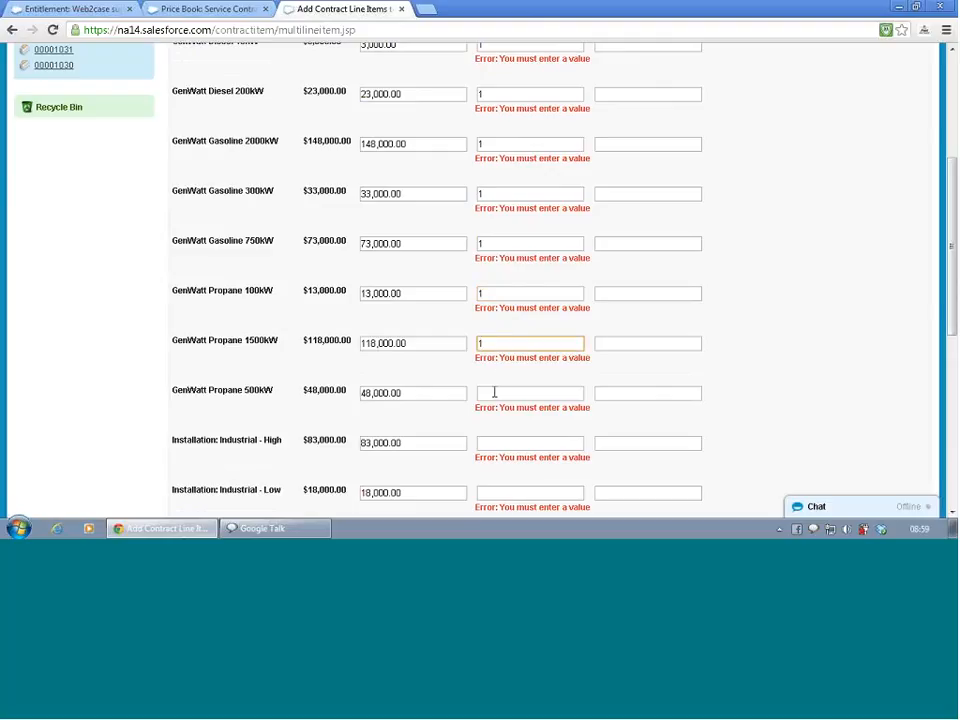
{"action": "left_click", "coordinate": [494, 392]}
{"action": "type", "text": "1"}
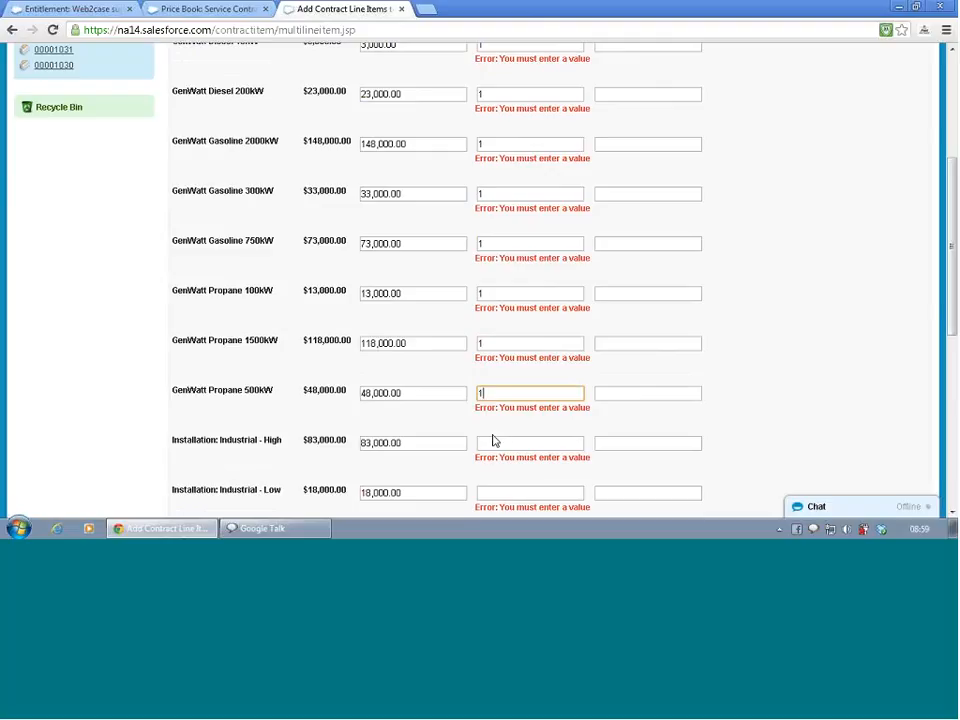
- Set the quantity to 1 for the Installation line items: Industrial - High, Industrial - Low, Industrial - Medium and Portable
{"action": "left_click", "coordinate": [493, 442]}
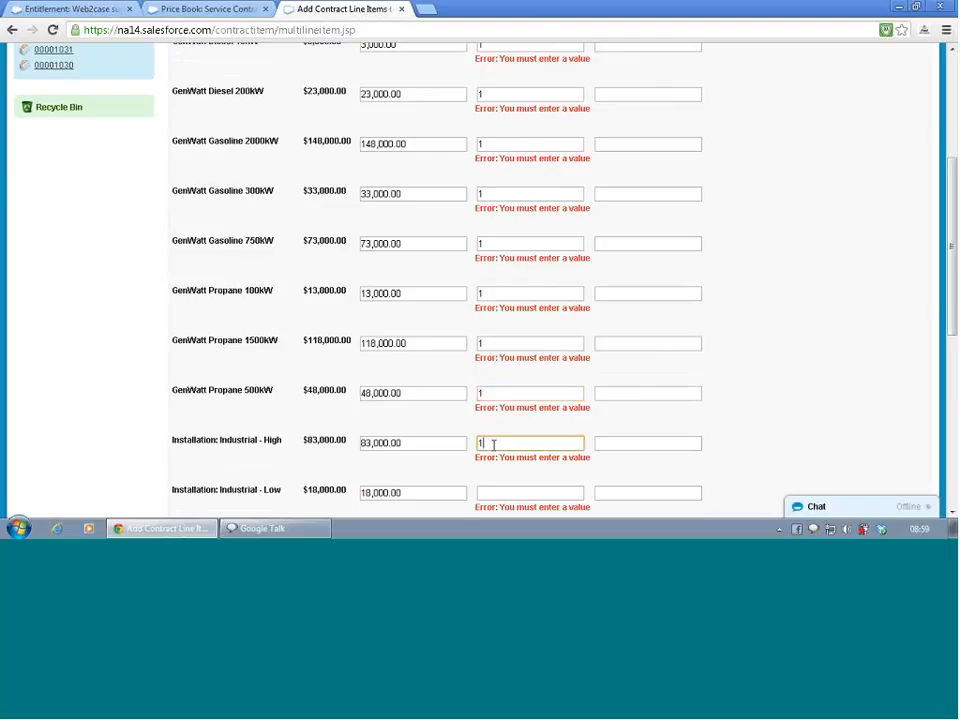
{"action": "scroll", "coordinate": [493, 444], "scroll_direction": "down", "scroll_amount": 5}
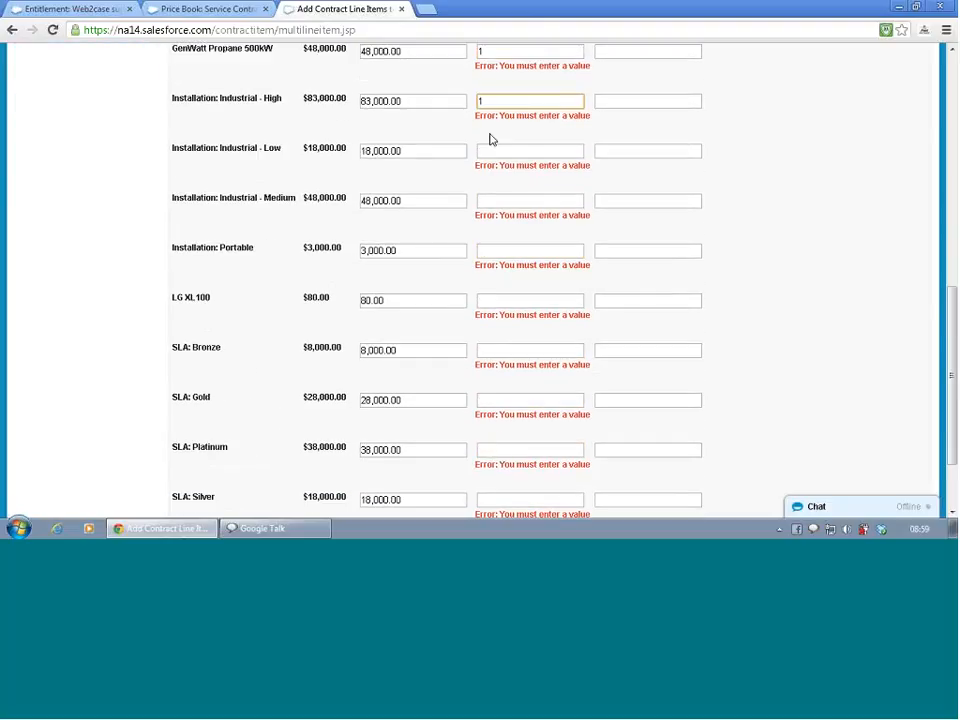
{"action": "left_click", "coordinate": [490, 151]}
{"action": "type", "text": "1"}
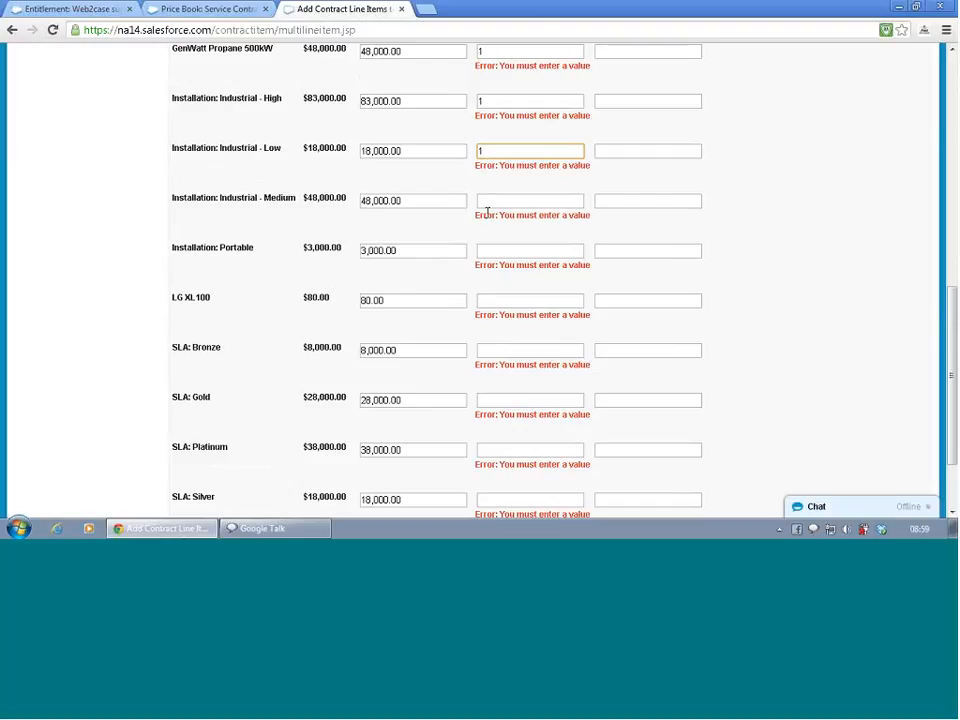
{"action": "left_click", "coordinate": [486, 200]}
{"action": "type", "text": "1"}
{"action": "left_click", "coordinate": [484, 250]}
{"action": "type", "text": "1"}
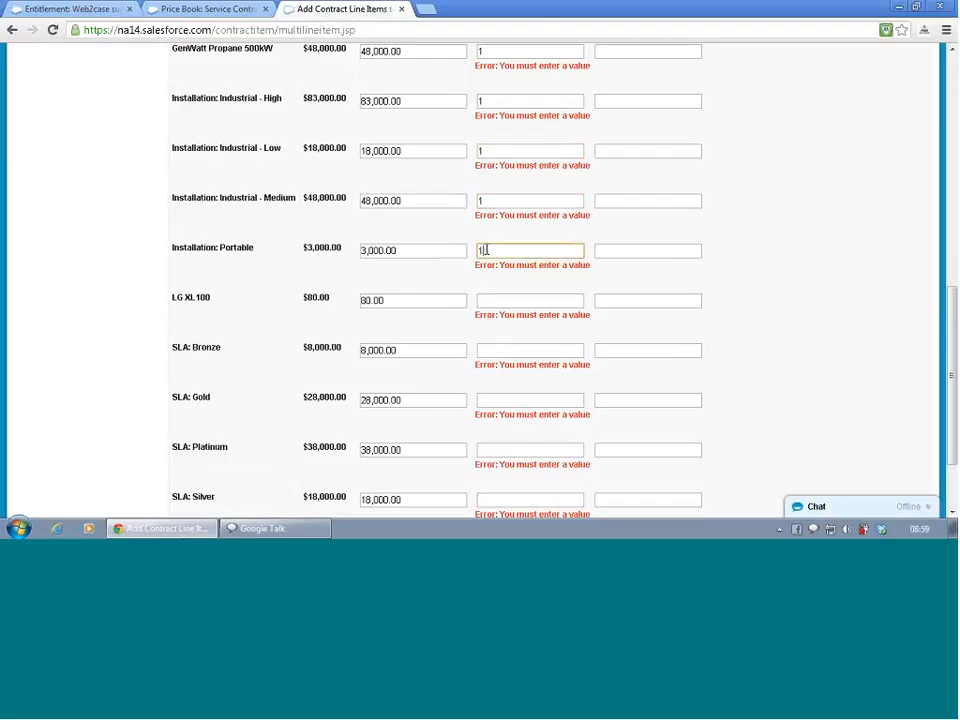
- Enter a quantity of 1 for LG XL100 and the SLA Bronze, Gold, Platinum and Silver items, and save the line items
{"action": "left_click", "coordinate": [486, 300]}
{"action": "type", "text": "1"}
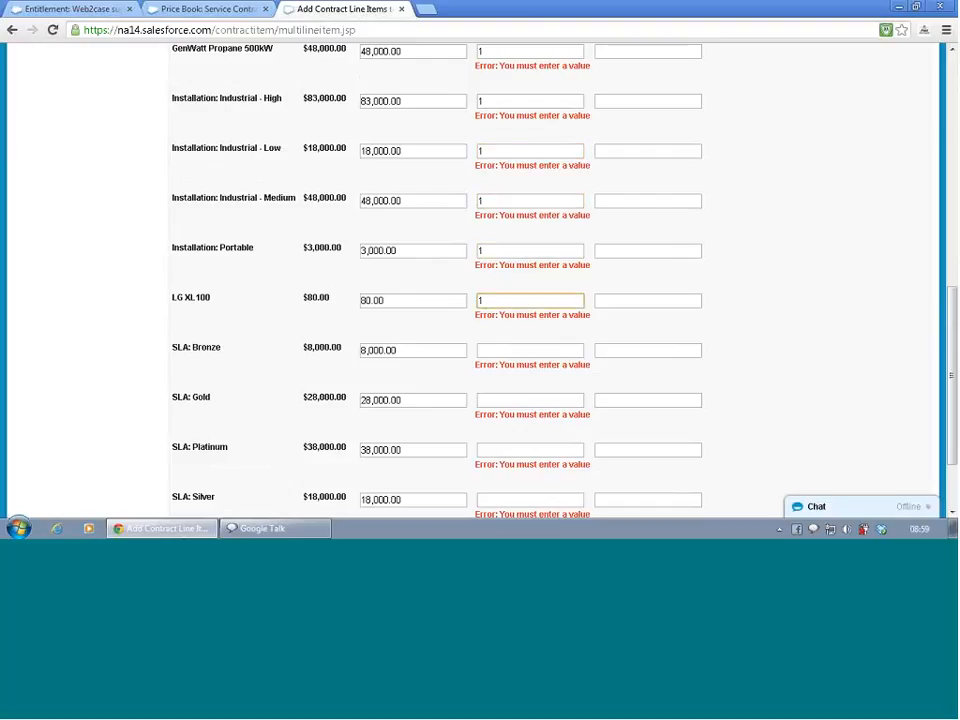
{"action": "left_click", "coordinate": [487, 348]}
{"action": "type", "text": "1"}
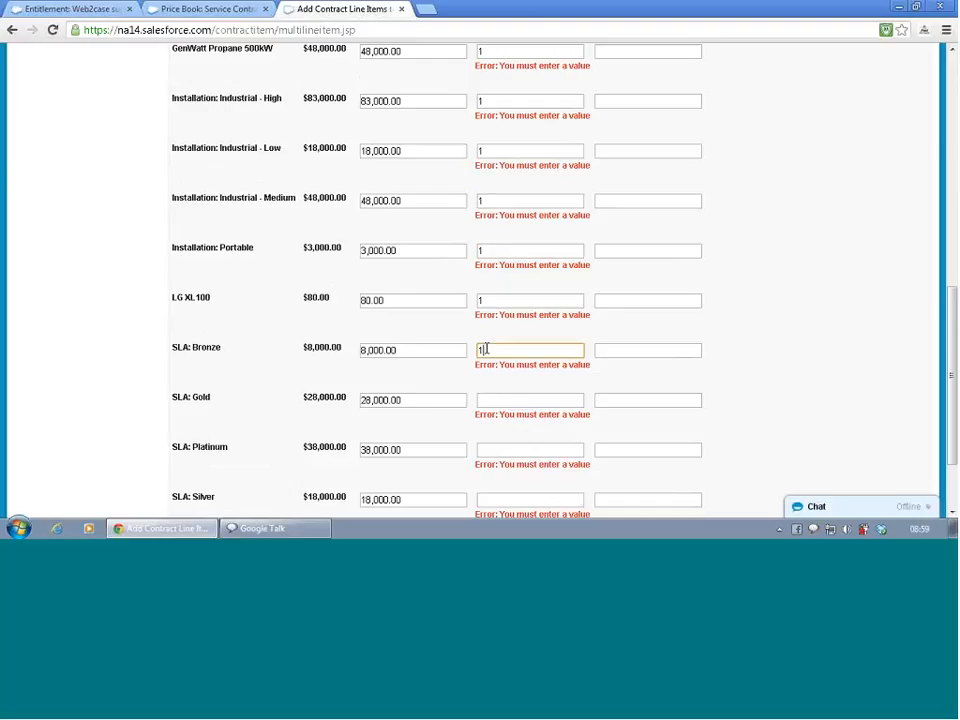
{"action": "left_click", "coordinate": [482, 402]}
{"action": "type", "text": "1"}
{"action": "left_click", "coordinate": [487, 450]}
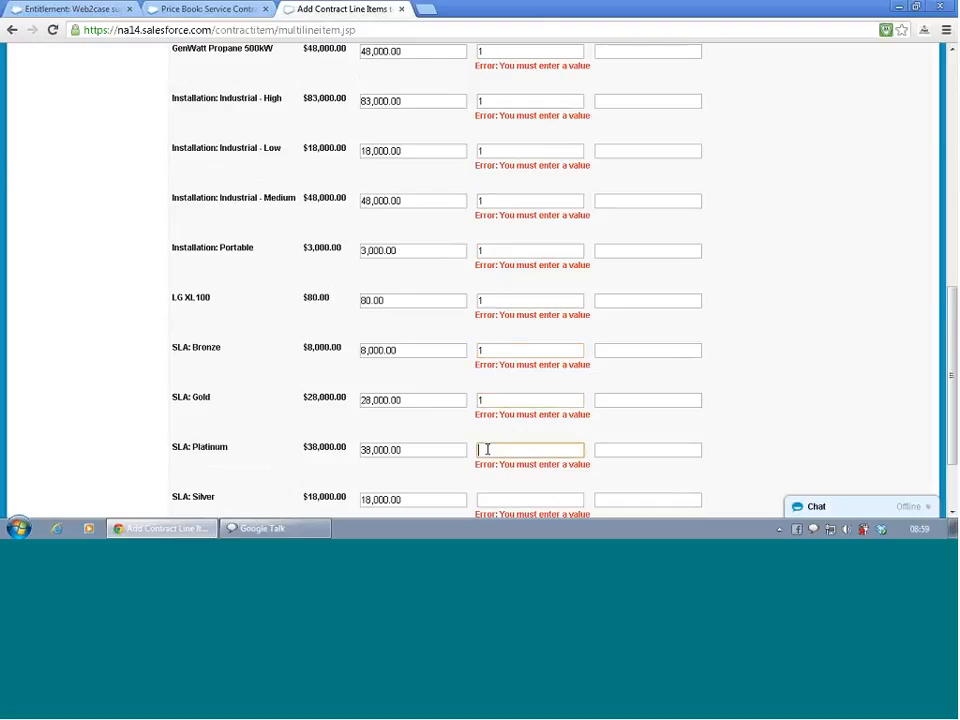
{"action": "type", "text": "1"}
{"action": "scroll", "coordinate": [487, 450], "scroll_direction": "down", "scroll_amount": 2}
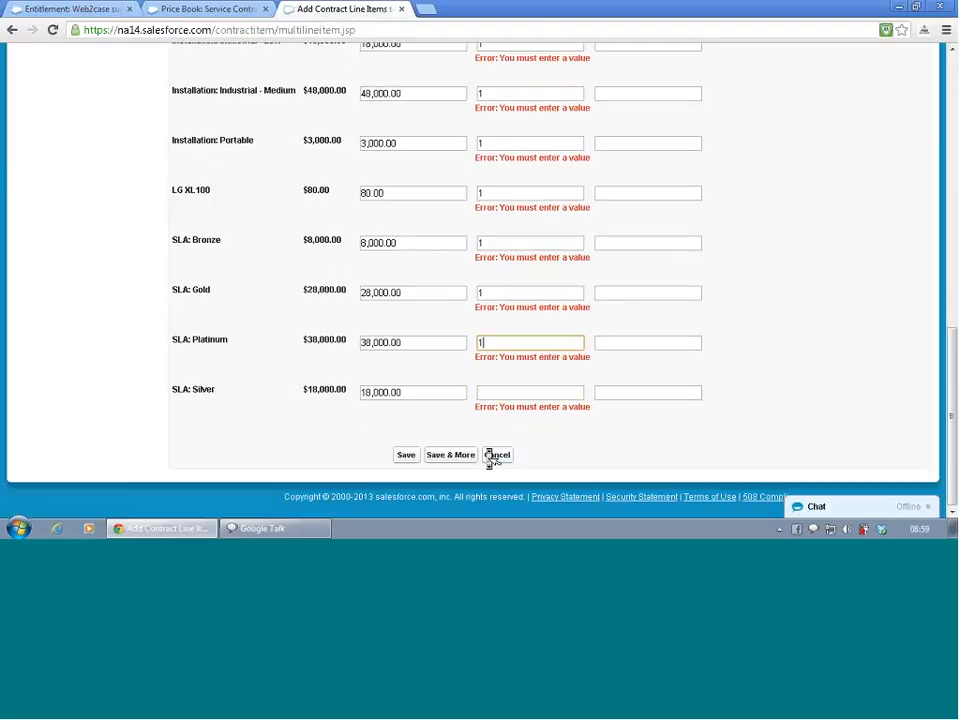
{"action": "left_click", "coordinate": [495, 392]}
{"action": "type", "text": "1"}
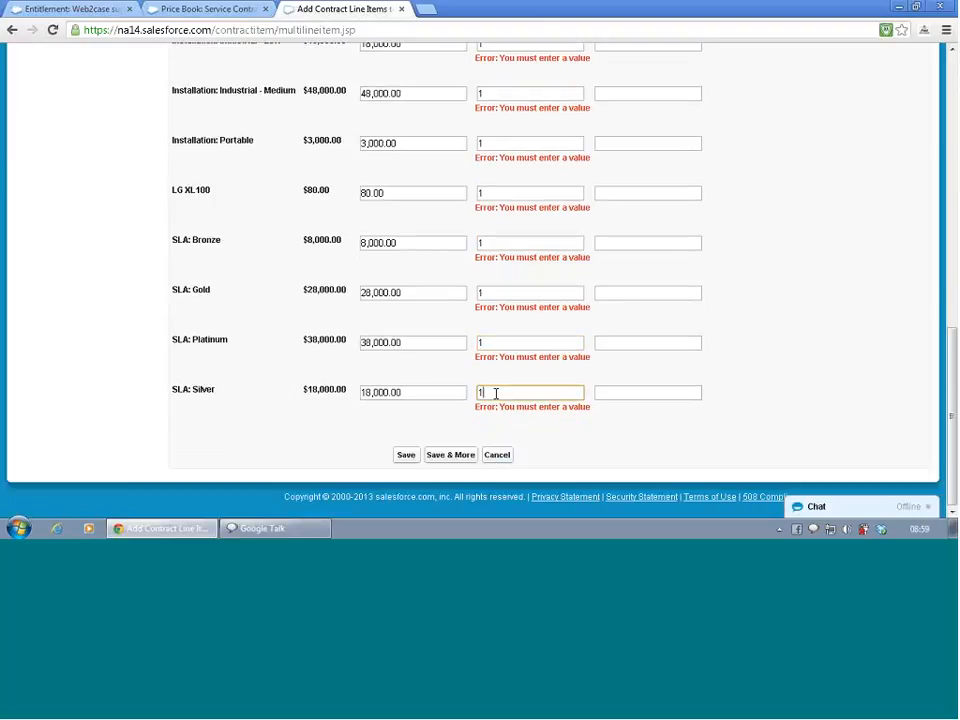
{"action": "left_click", "coordinate": [405, 456]}
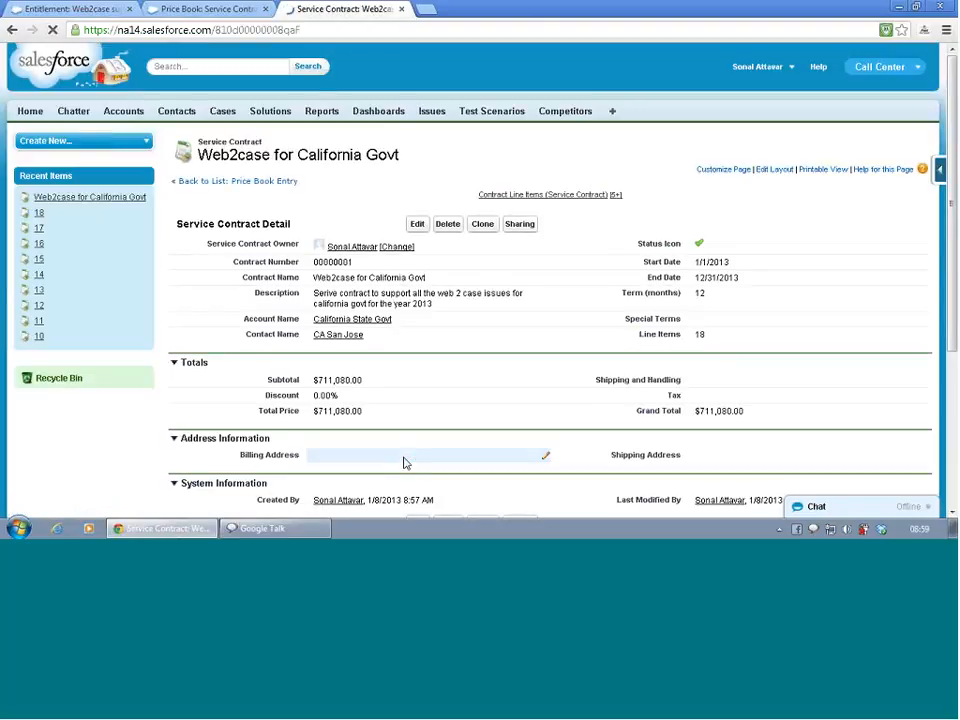
- Review the service contract's details, totals and contract line items, and reopen the Web2case for California Govt record
{"action": "scroll", "coordinate": [418, 318], "scroll_direction": "down", "scroll_amount": 2}
{"action": "scroll", "coordinate": [419, 321], "scroll_direction": "down", "scroll_amount": 3}
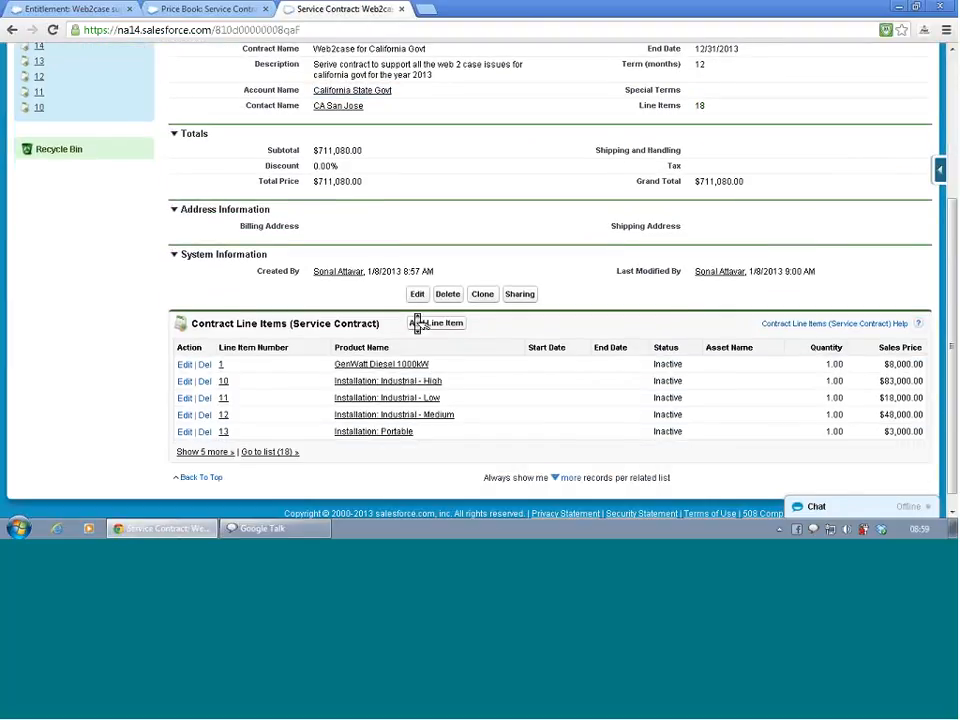
{"action": "scroll", "coordinate": [418, 323], "scroll_direction": "up", "scroll_amount": 2}
{"action": "scroll", "coordinate": [418, 320], "scroll_direction": "up", "scroll_amount": 4}
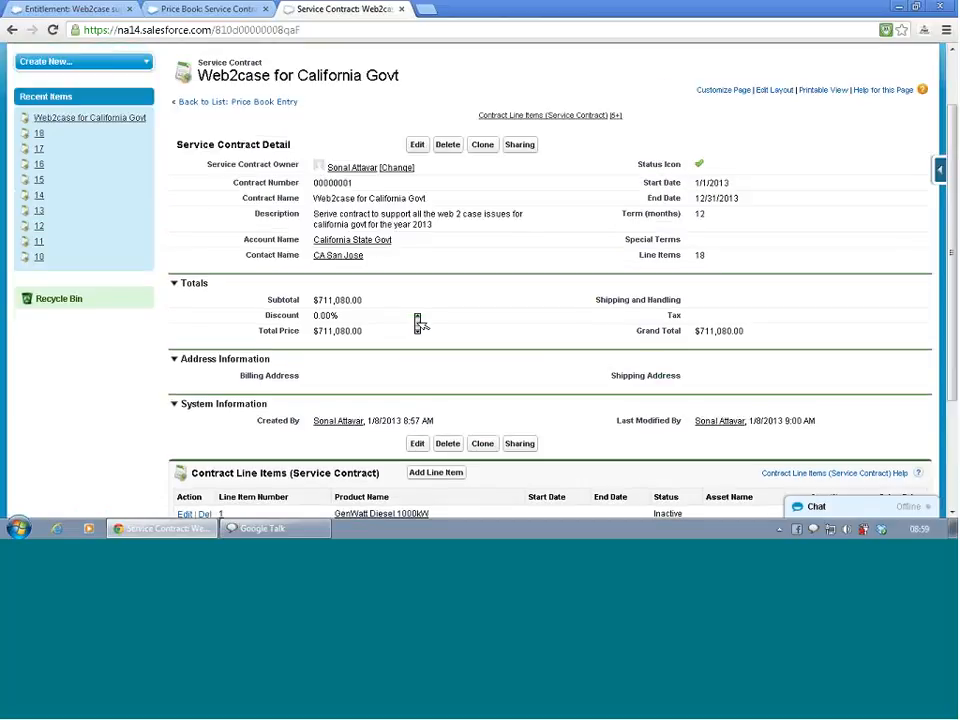
{"action": "scroll", "coordinate": [418, 320], "scroll_direction": "down", "scroll_amount": 6}
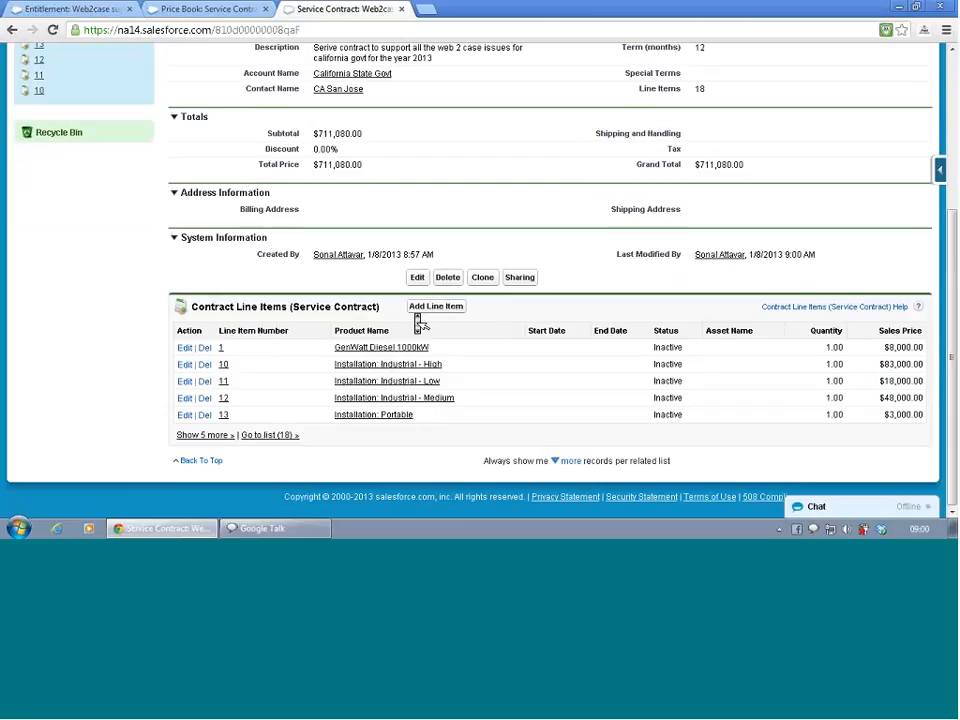
{"action": "scroll", "coordinate": [420, 322], "scroll_direction": "up", "scroll_amount": 3}
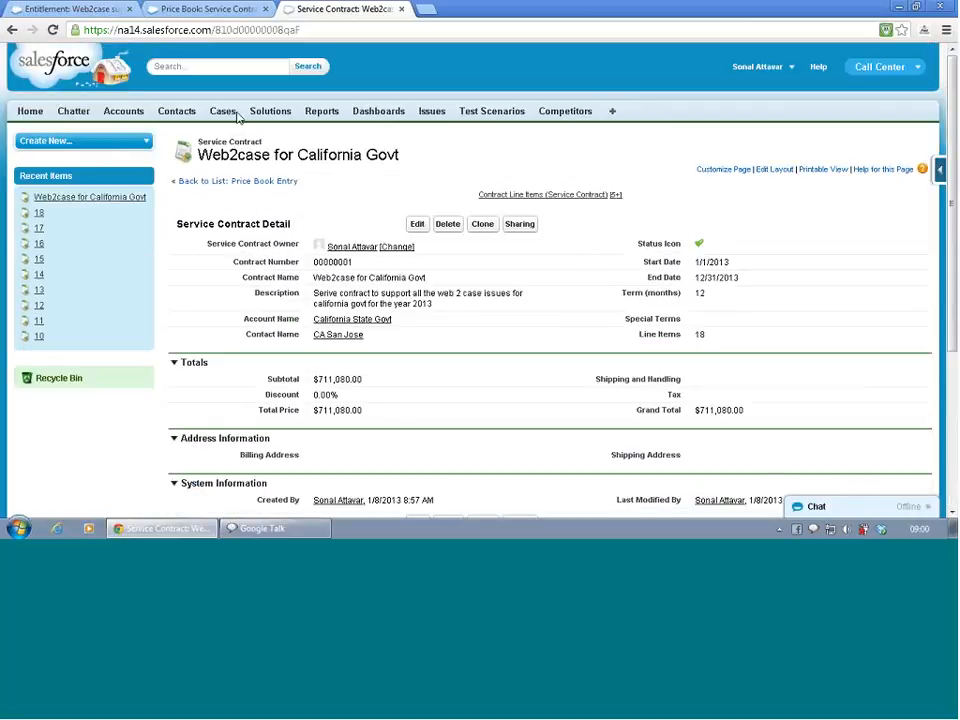
{"action": "left_click", "coordinate": [104, 202]}
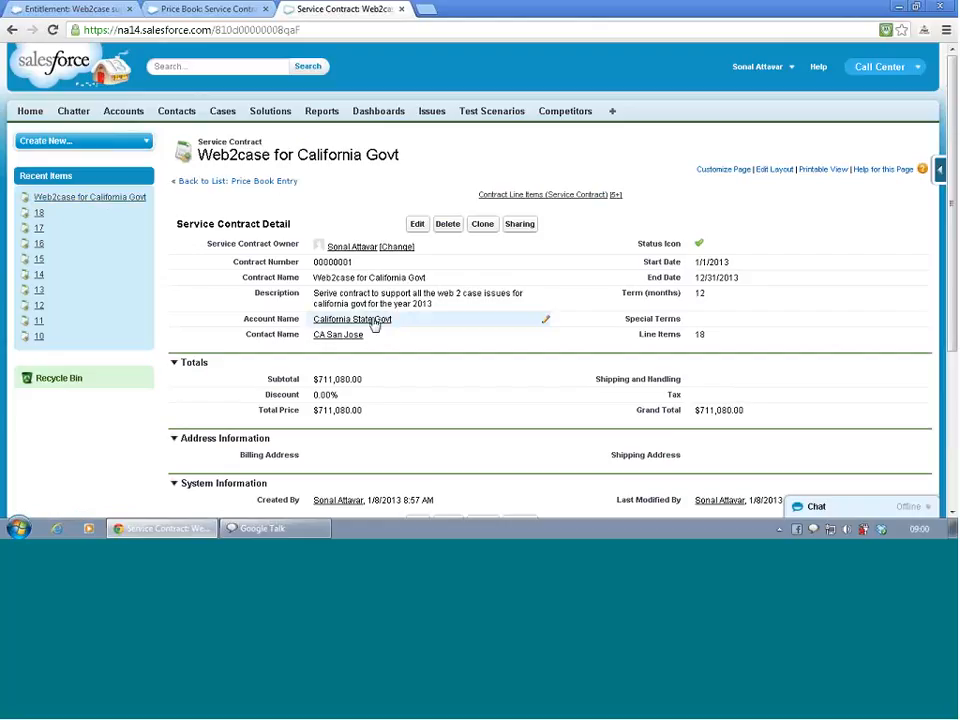
- Open the California State Govt account linked to the service contract and look through its details
{"action": "left_click", "coordinate": [366, 320]}
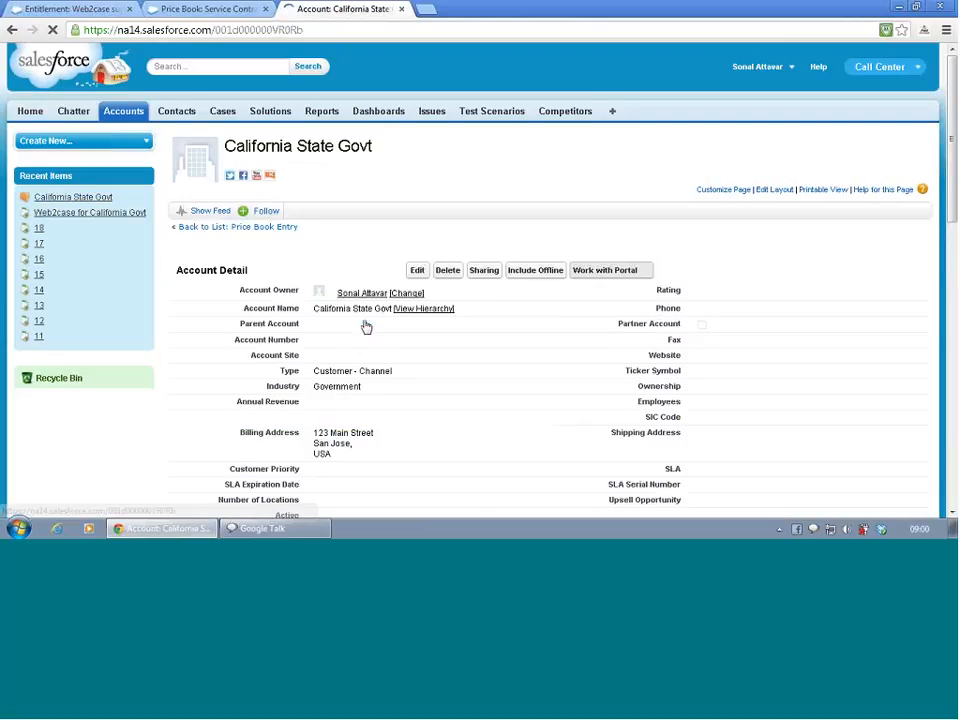
{"action": "scroll", "coordinate": [366, 320], "scroll_direction": "down", "scroll_amount": 3}
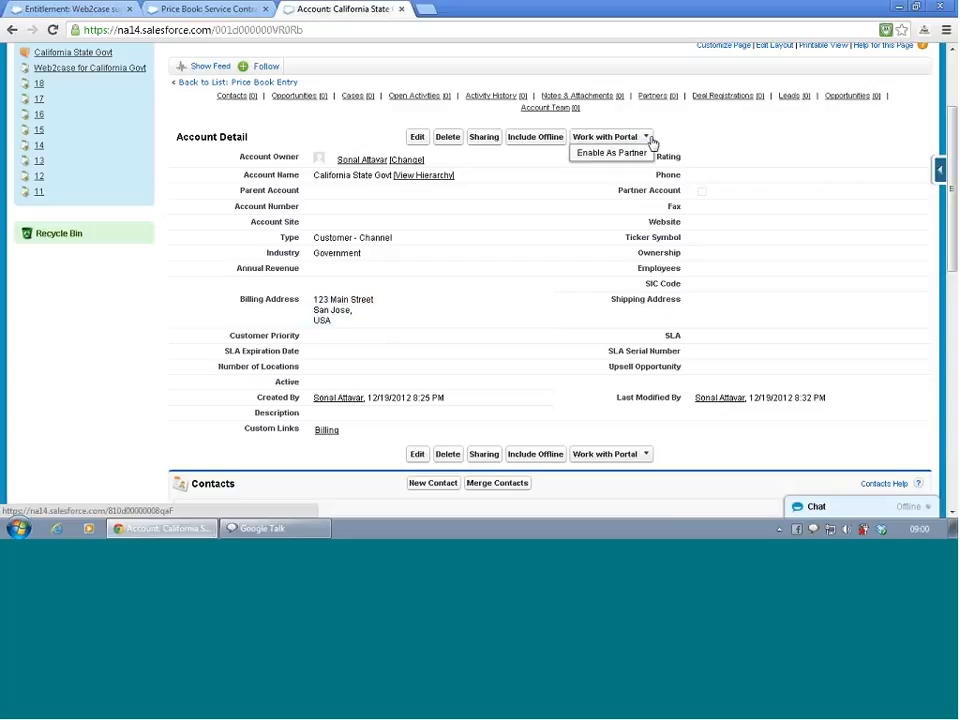
- Add the Assets related list between Opportunities and Cases on the account page layout, and save it, overwriting users' related list customizations
{"action": "scroll", "coordinate": [731, 130], "scroll_direction": "down", "scroll_amount": 6}
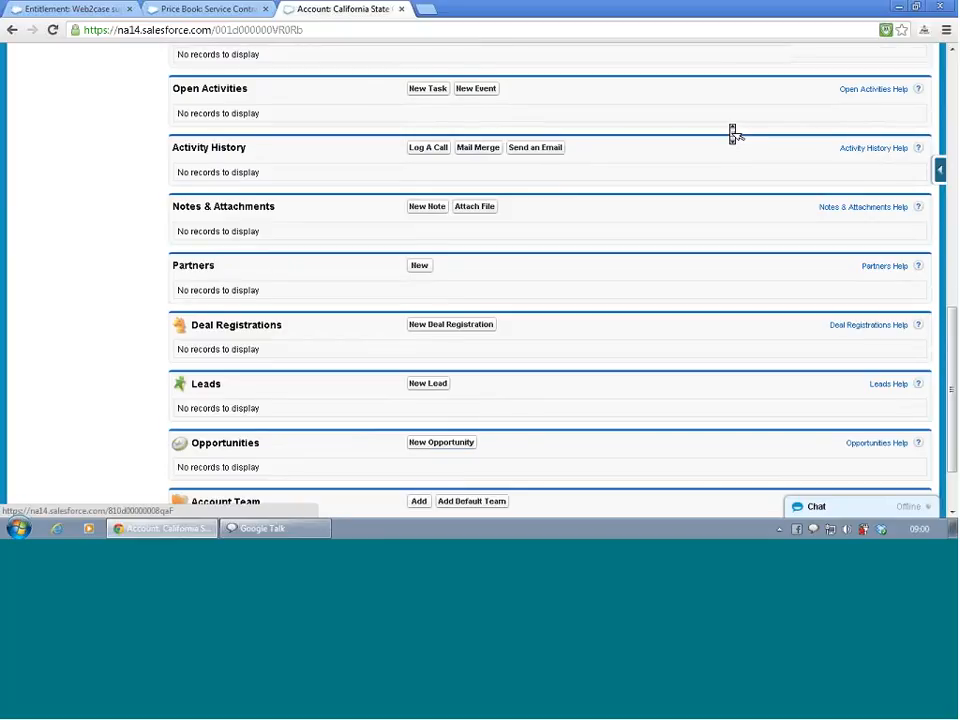
{"action": "scroll", "coordinate": [731, 130], "scroll_direction": "up", "scroll_amount": 6}
{"action": "left_click", "coordinate": [785, 196]}
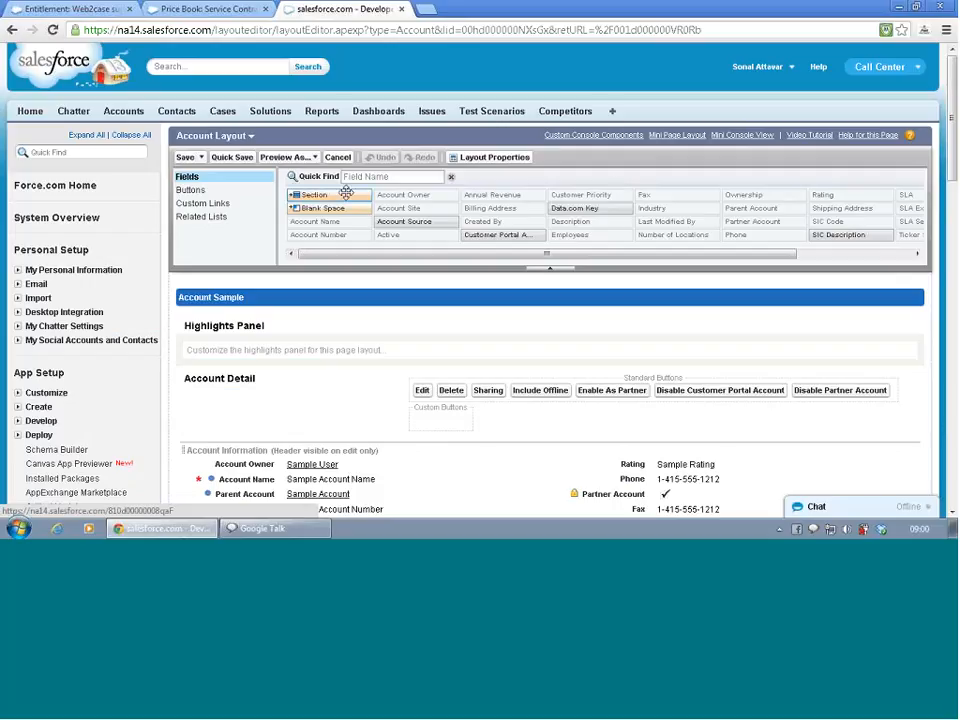
{"action": "left_click", "coordinate": [229, 219]}
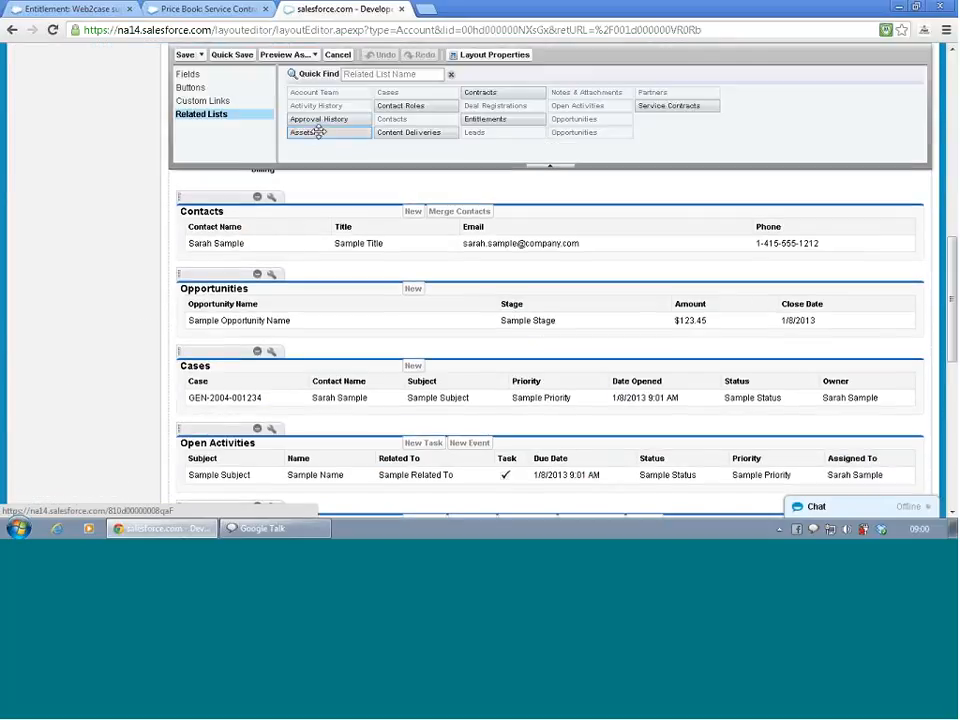
{"action": "left_click_drag", "start_coordinate": [325, 137], "coordinate": [280, 373]}
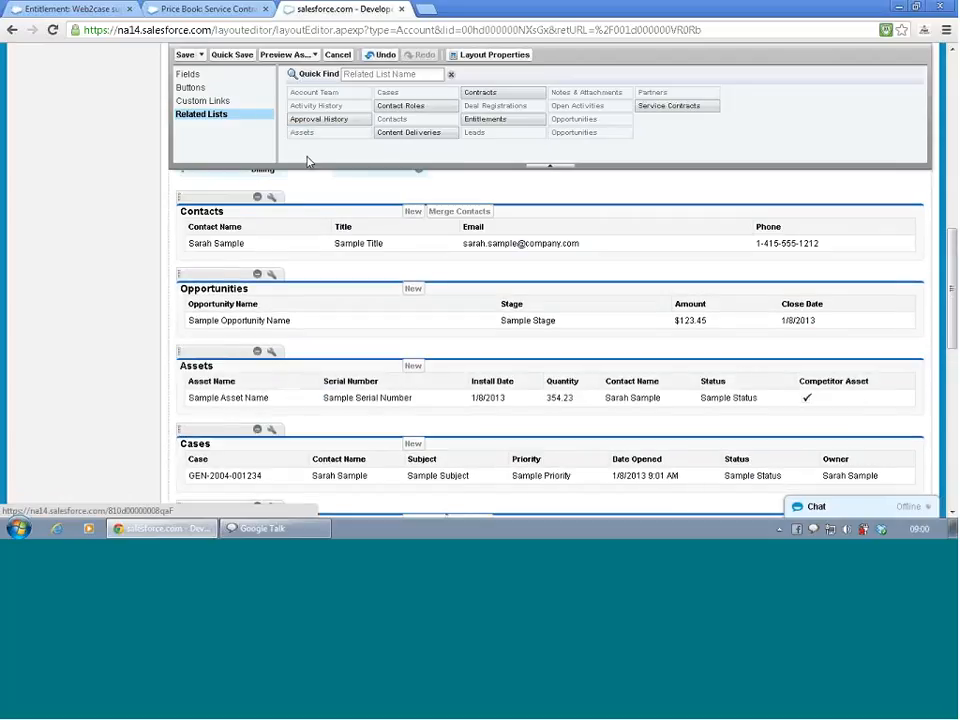
{"action": "scroll", "coordinate": [306, 162], "scroll_direction": "up", "scroll_amount": 15}
{"action": "left_click", "coordinate": [186, 157]}
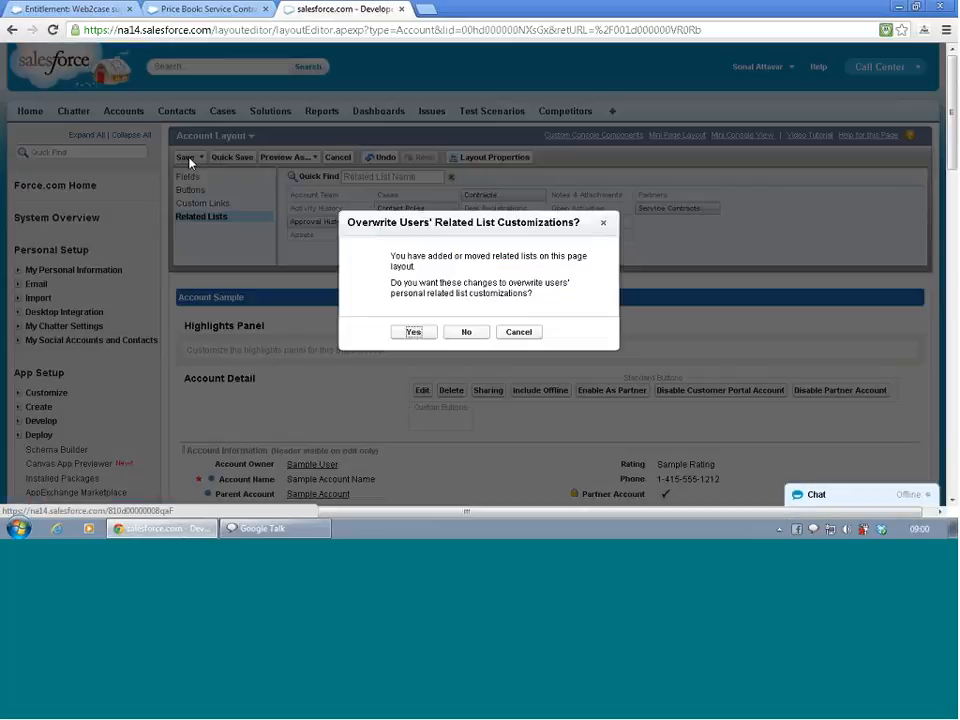
{"action": "left_click", "coordinate": [410, 335]}
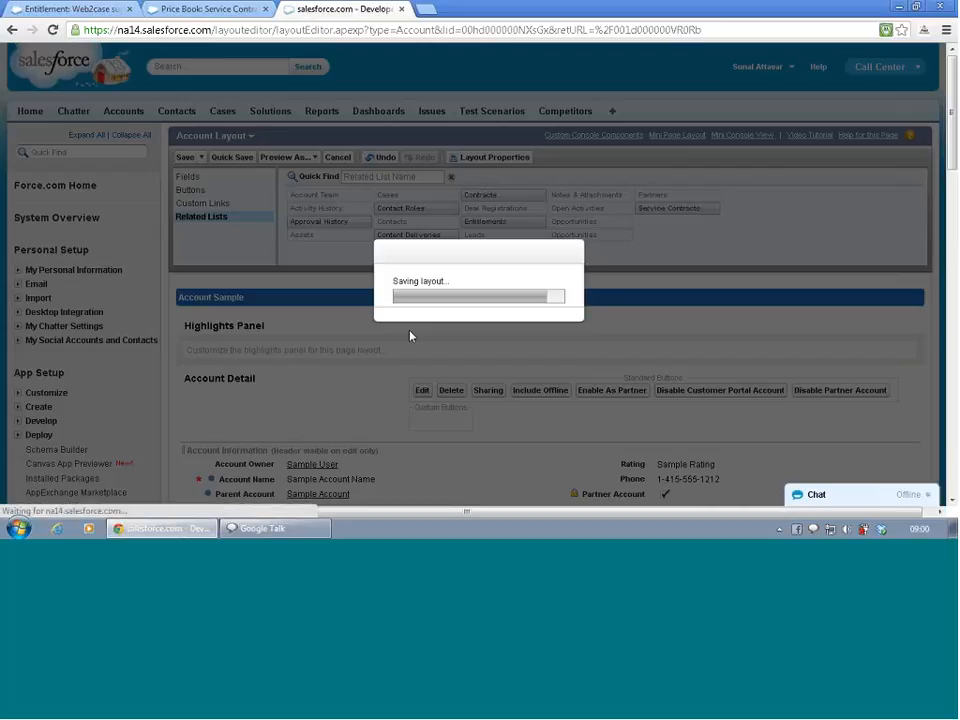
- Start a new asset for the California State Govt account with GenWatt Diesel 10kW as both asset name and product
{"action": "scroll", "coordinate": [413, 340], "scroll_direction": "down", "scroll_amount": 5}
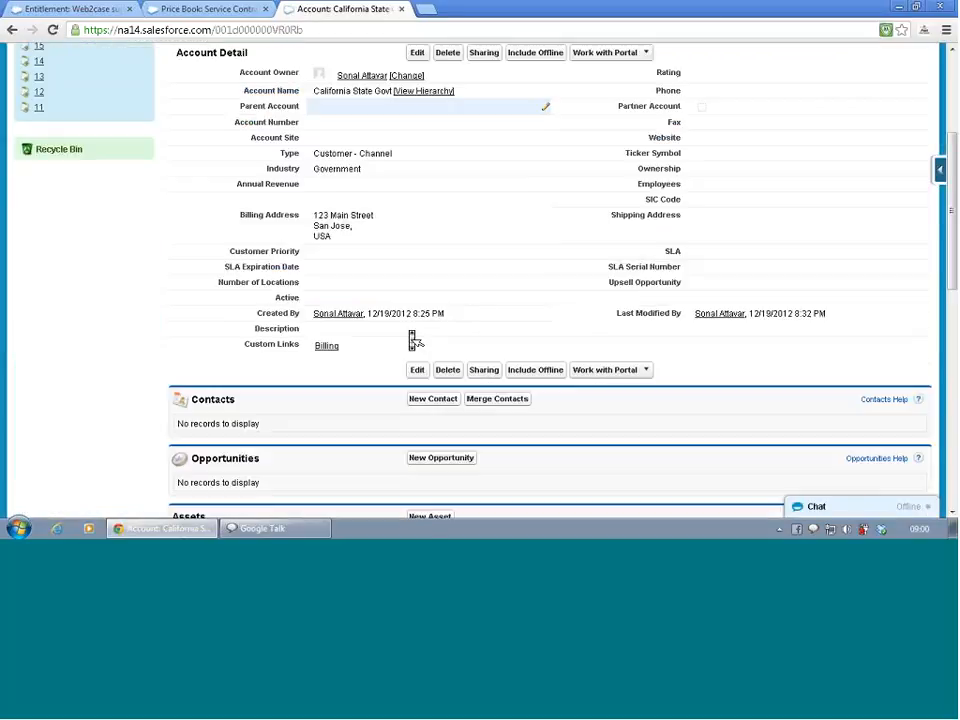
{"action": "scroll", "coordinate": [413, 340], "scroll_direction": "down", "scroll_amount": 3}
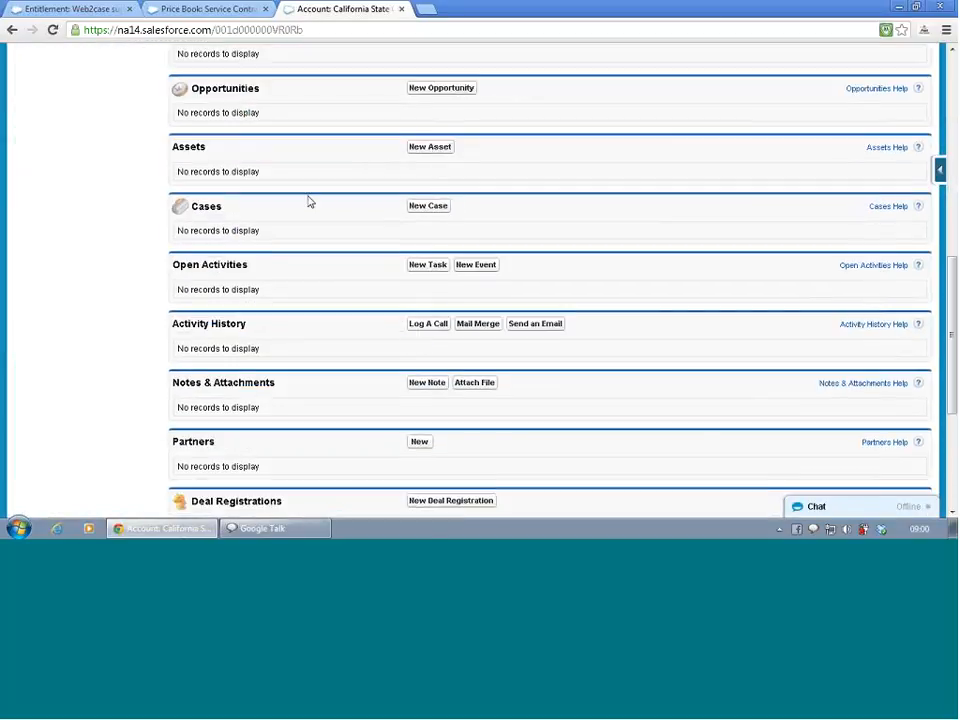
{"action": "left_click", "coordinate": [438, 149]}
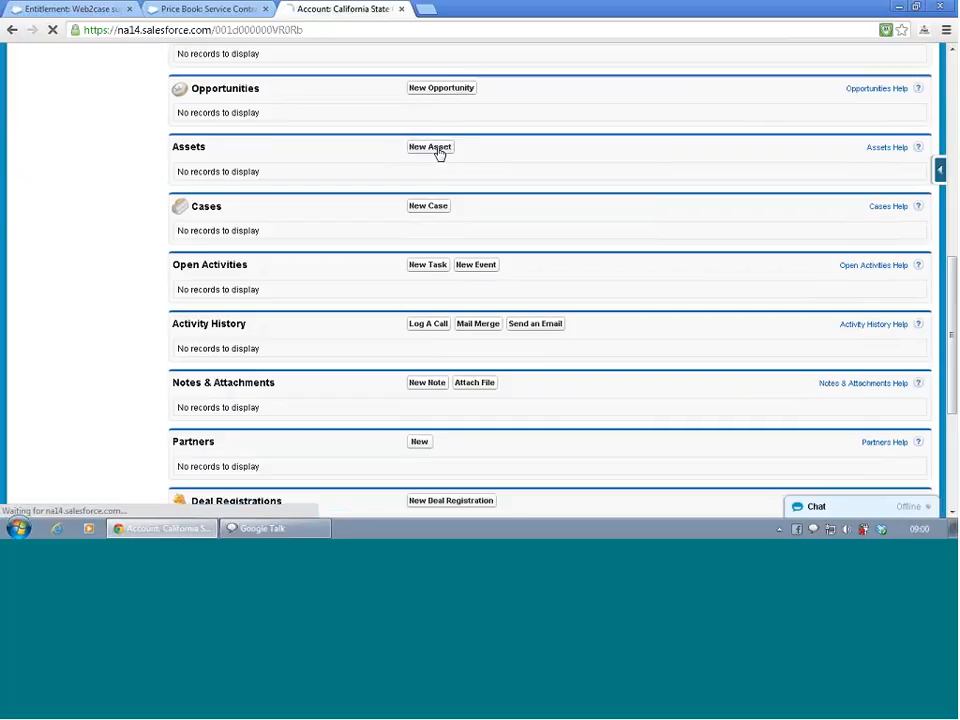
{"action": "left_click", "coordinate": [397, 240]}
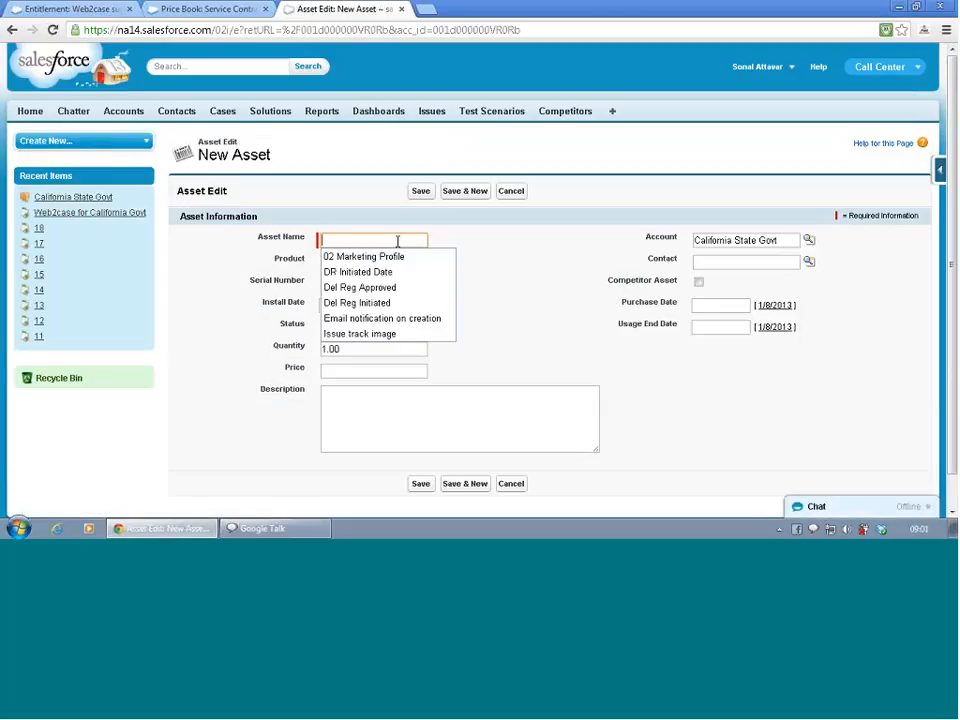
{"action": "type", "text": "Diesel"}
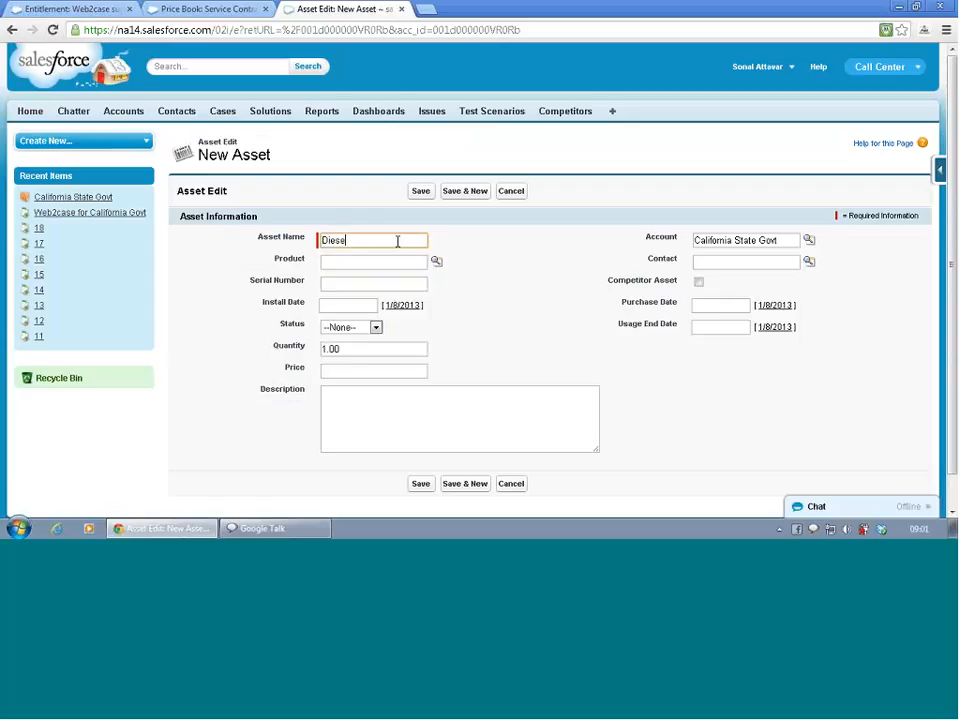
{"action": "key", "text": "BackSpace"}
{"action": "key", "text": "BackSpace"}
{"action": "key", "text": "BackSpace"}
{"action": "key", "text": "BackSpace"}
{"action": "key", "text": "BackSpace"}
{"action": "left_click", "coordinate": [437, 262]}
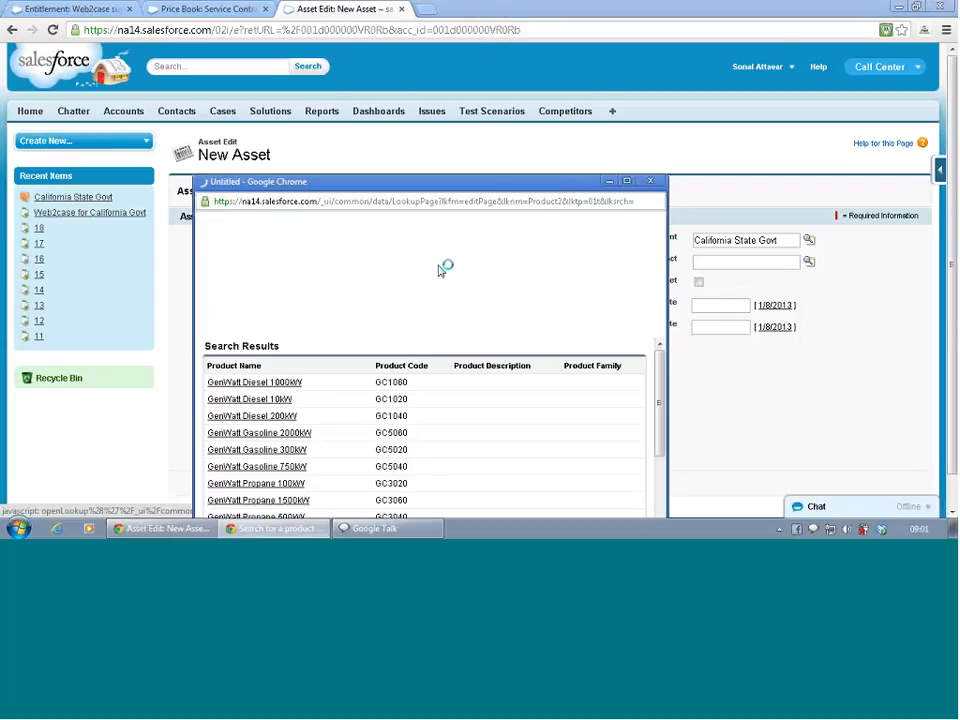
{"action": "left_click", "coordinate": [283, 405]}
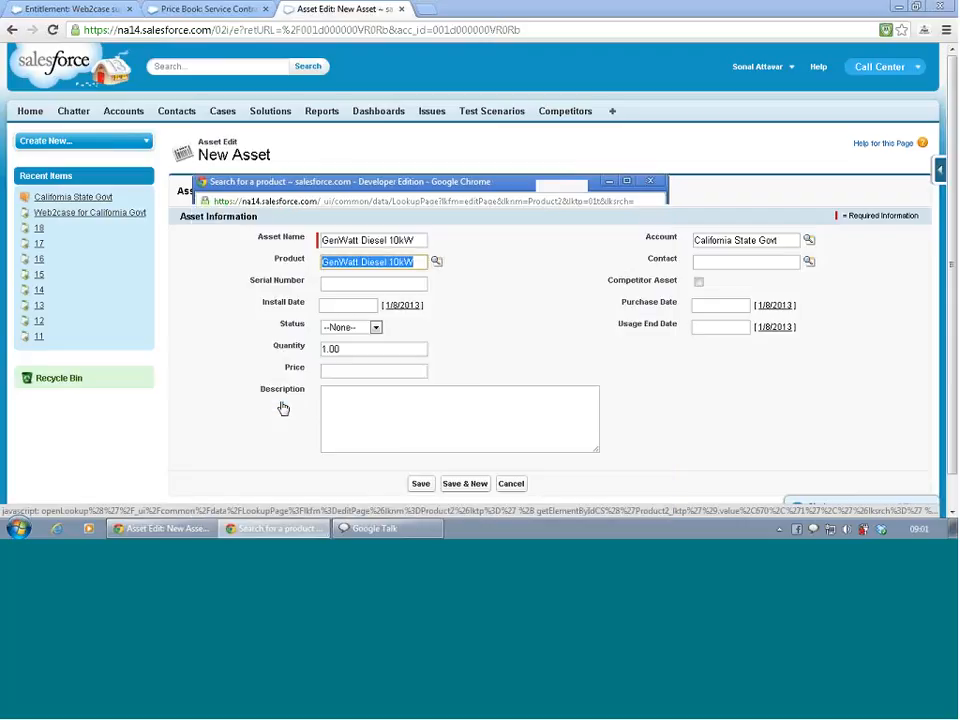
{"action": "double_click", "coordinate": [383, 242]}
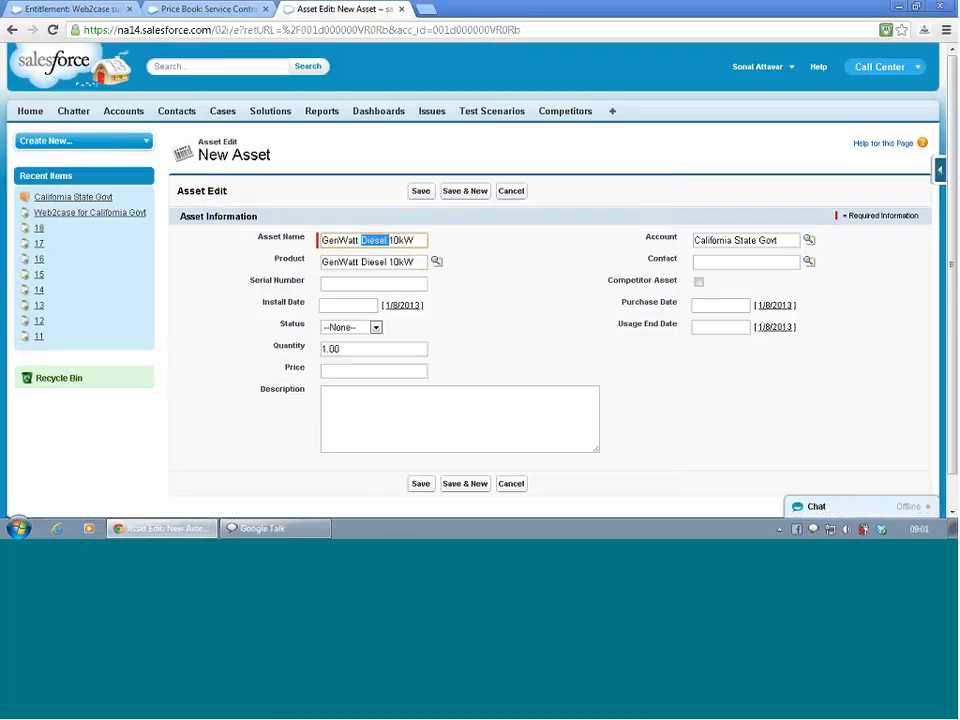
{"action": "left_click", "coordinate": [471, 317]}
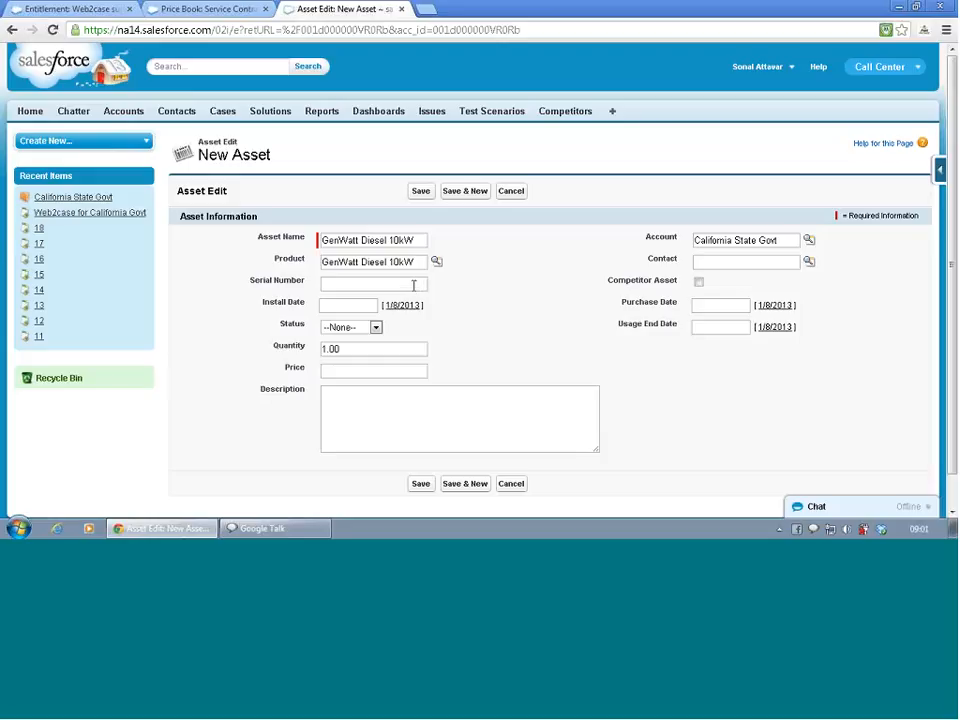
- Set the new asset's status to Installed
{"action": "left_click", "coordinate": [413, 285]}
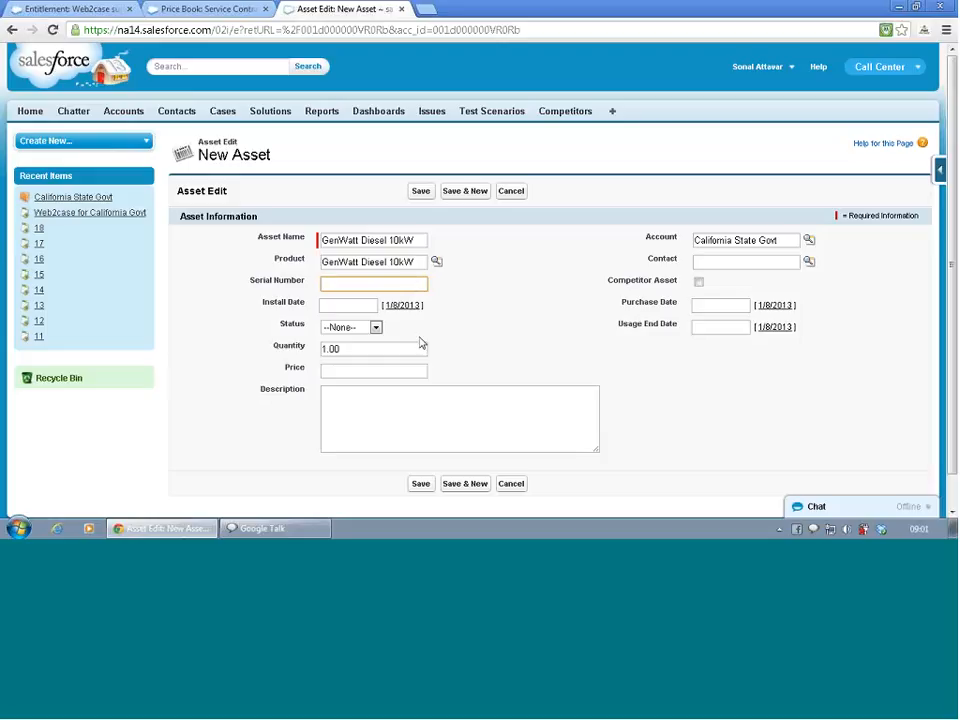
{"action": "left_click", "coordinate": [375, 328]}
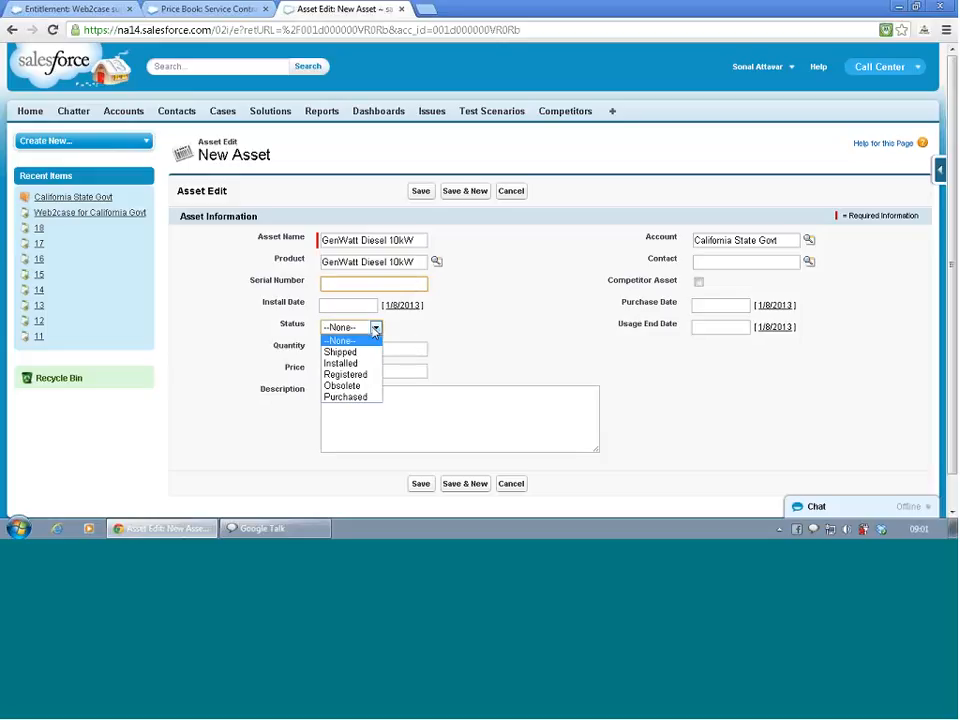
{"action": "left_click", "coordinate": [342, 363]}
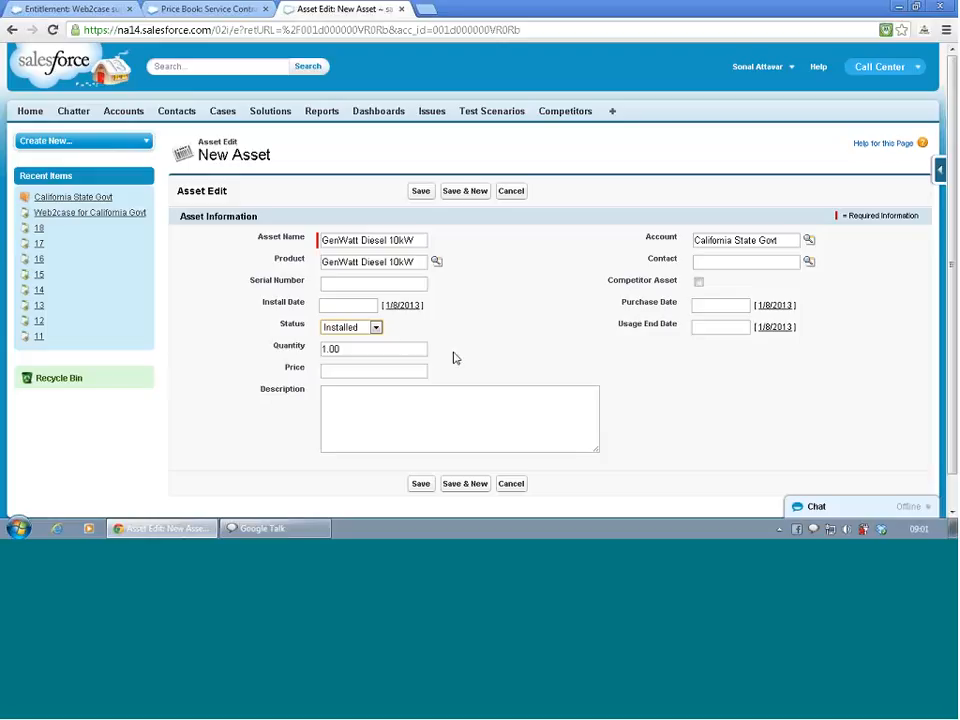
{"action": "left_click", "coordinate": [538, 346]}
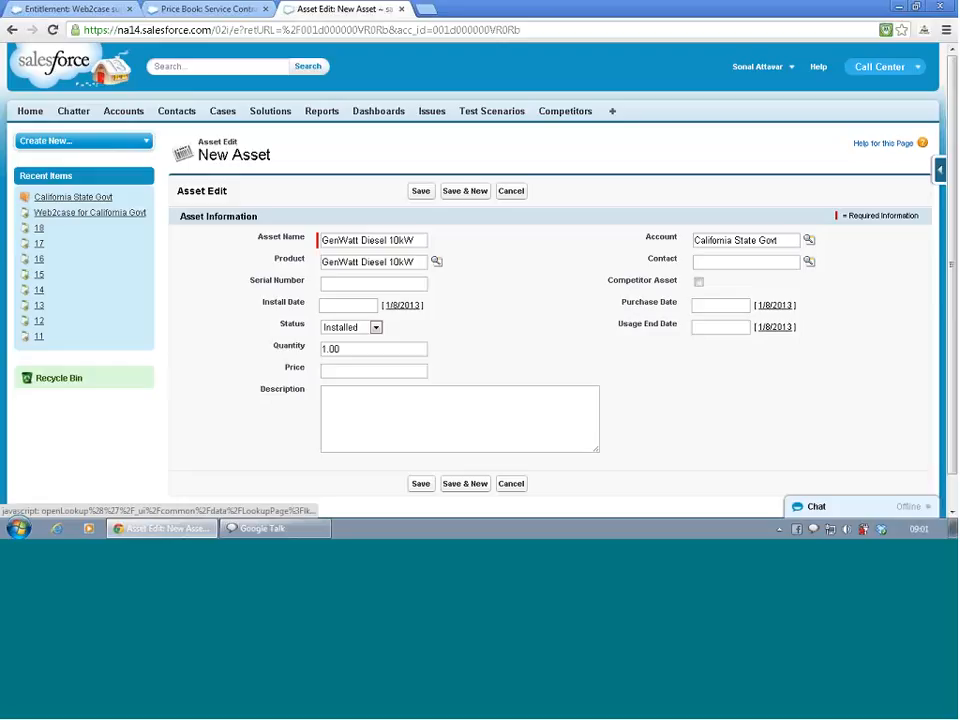
- Set the asset's install date to 6/6/2012
{"action": "left_click", "coordinate": [363, 305]}
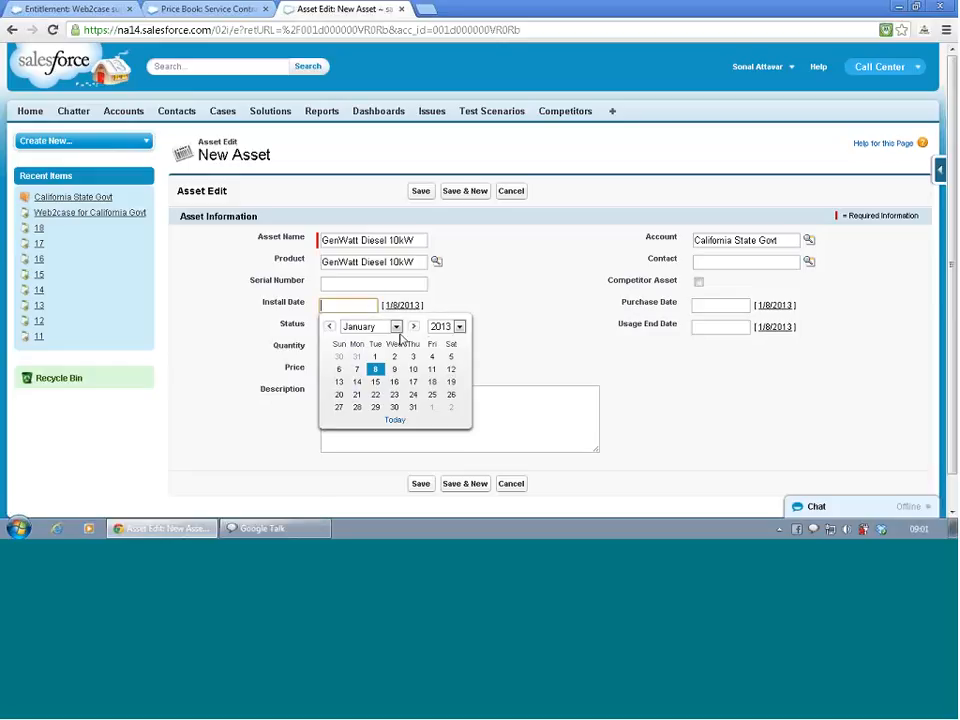
{"action": "left_click", "coordinate": [443, 330]}
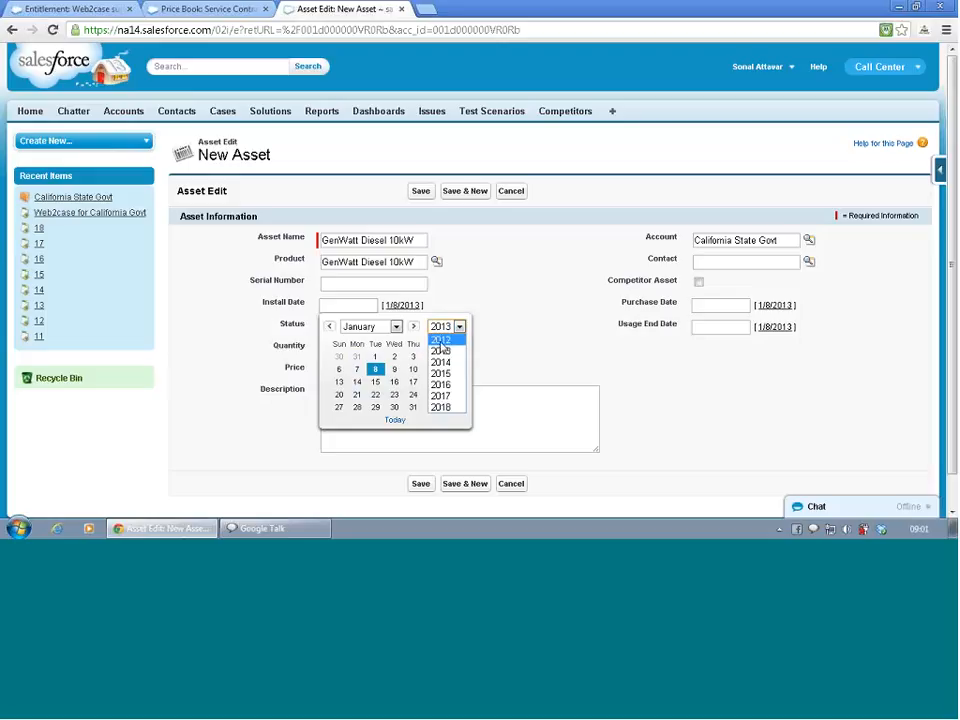
{"action": "left_click", "coordinate": [440, 339]}
{"action": "left_click", "coordinate": [393, 328]}
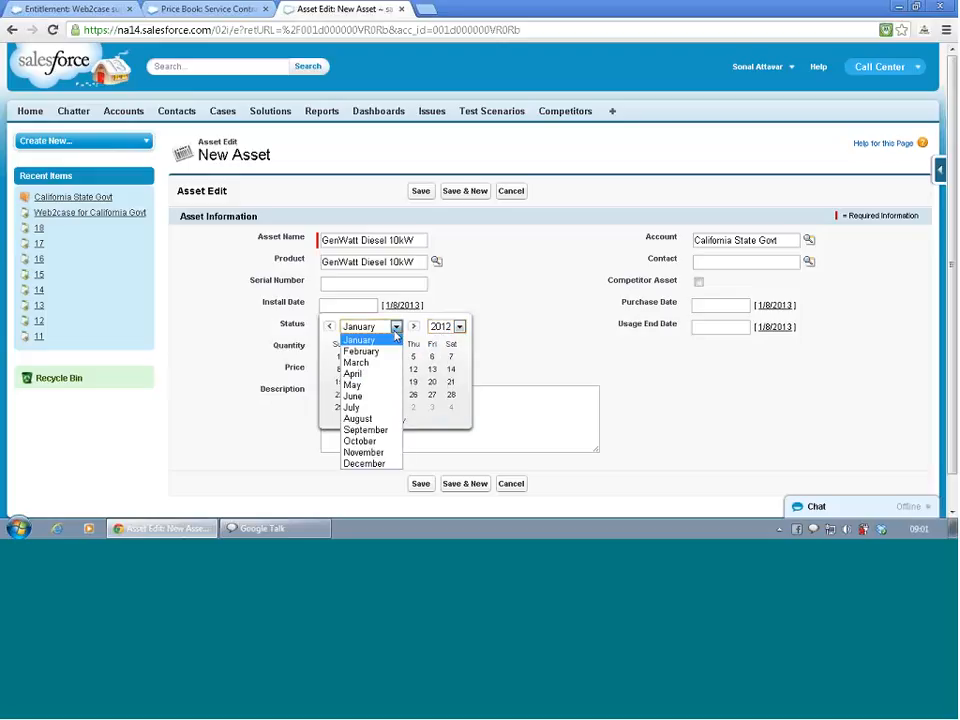
{"action": "left_click", "coordinate": [391, 398]}
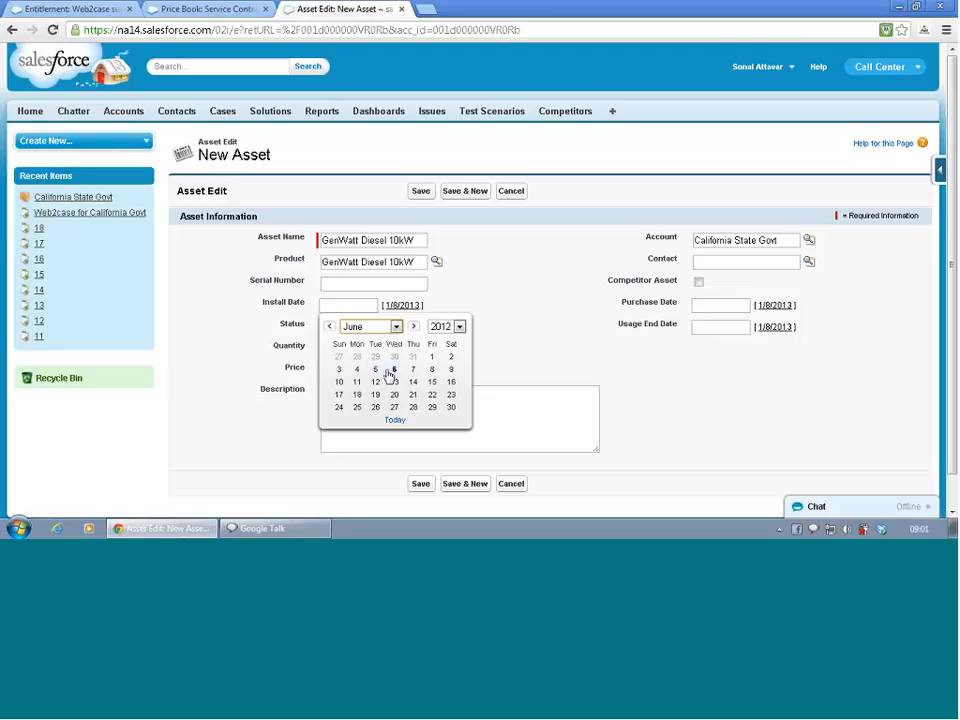
{"action": "left_click", "coordinate": [392, 370]}
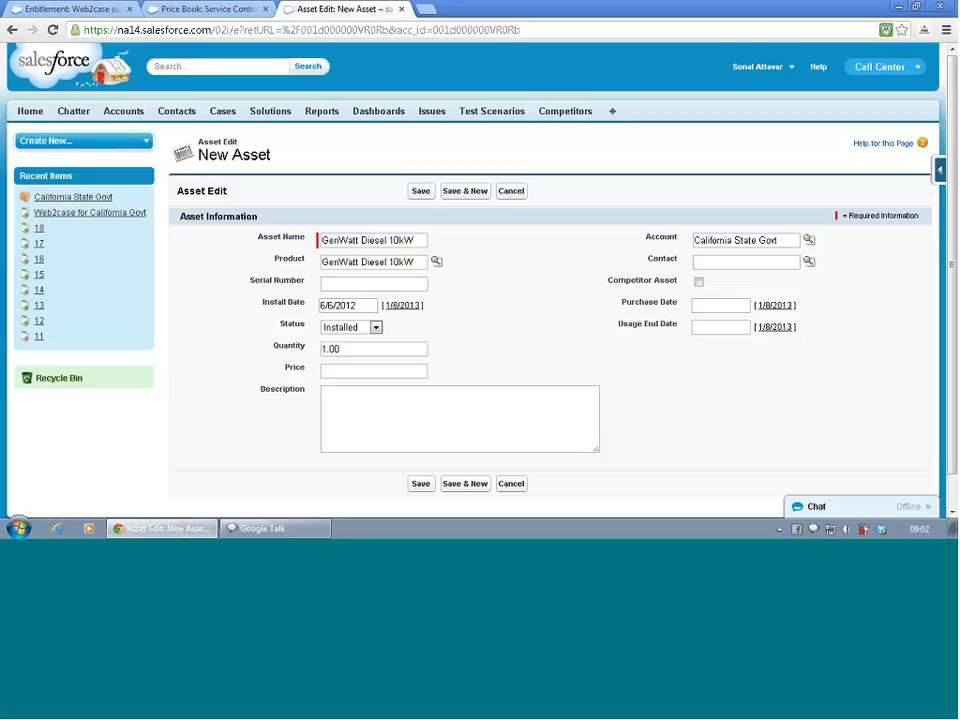
- Assign CA San Jose as the asset's contact, save the asset and look over its record
{"action": "left_click", "coordinate": [809, 261]}
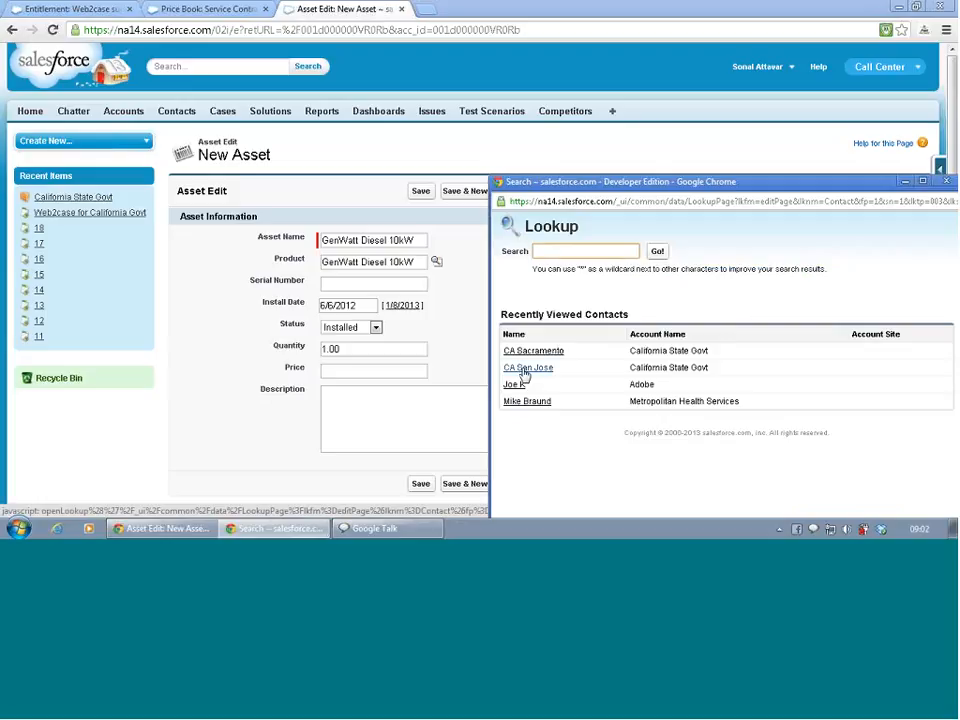
{"action": "left_click", "coordinate": [540, 368]}
{"action": "scroll", "coordinate": [519, 352], "scroll_direction": "down", "scroll_amount": 1}
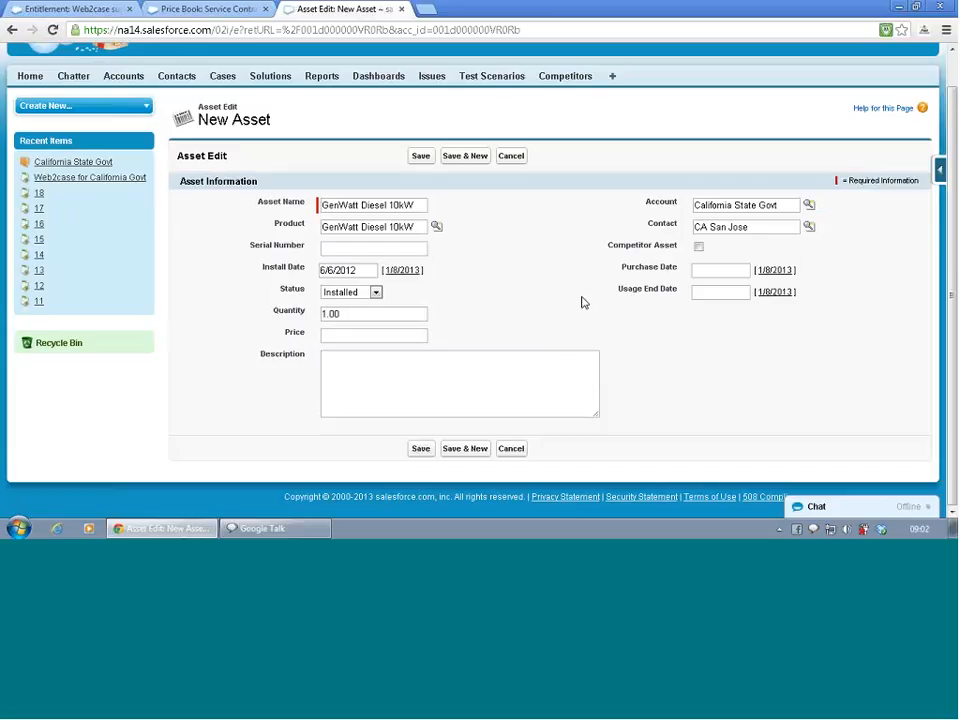
{"action": "left_click", "coordinate": [420, 448]}
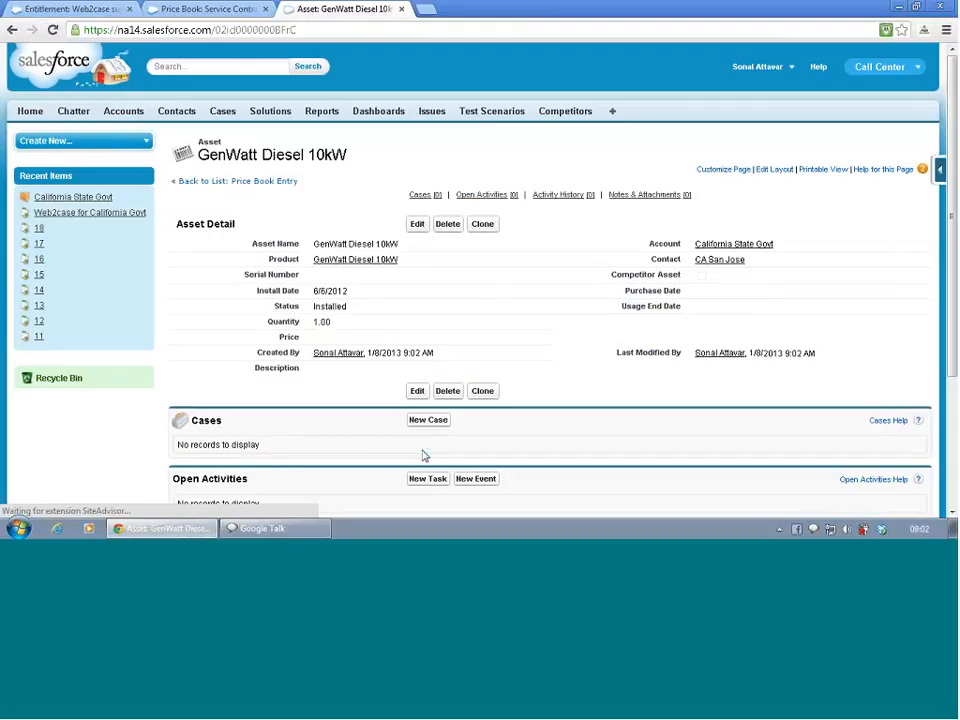
{"action": "scroll", "coordinate": [425, 455], "scroll_direction": "down", "scroll_amount": 3}
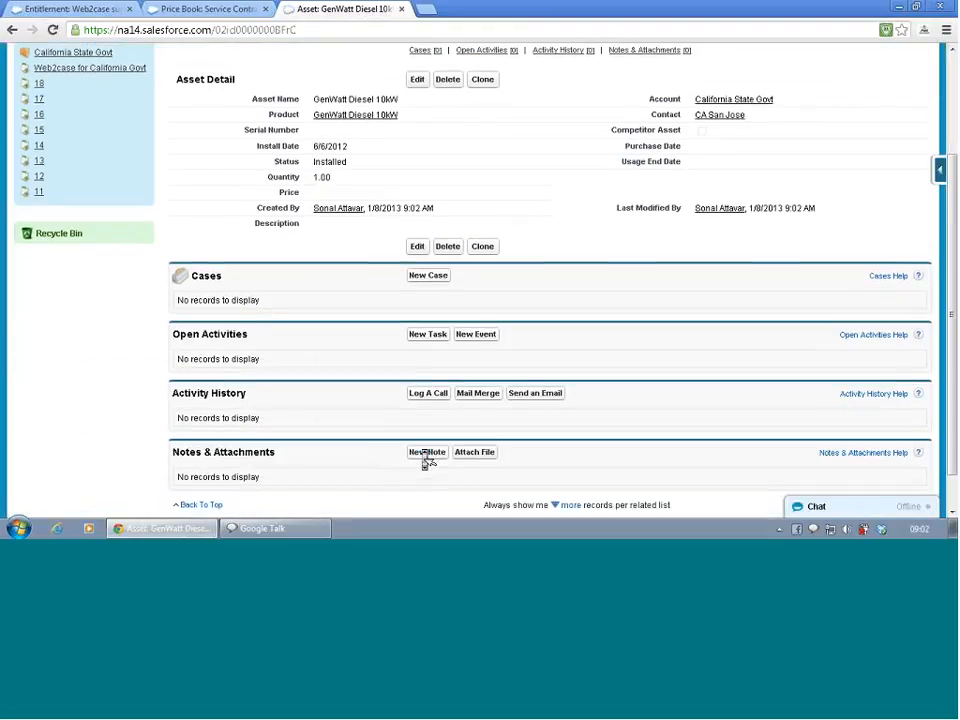
{"action": "scroll", "coordinate": [428, 460], "scroll_direction": "down", "scroll_amount": 1}
{"action": "scroll", "coordinate": [428, 460], "scroll_direction": "up", "scroll_amount": 4}
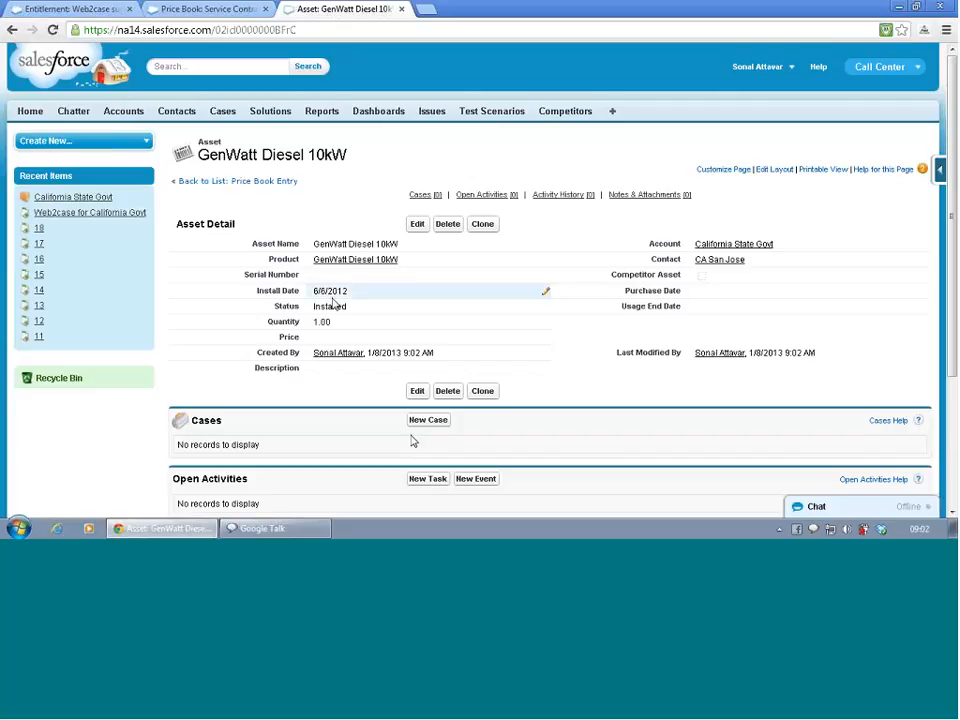
- Open the existing Web2case support entitlement for editing, working from the Price Book browser tab
{"action": "left_click", "coordinate": [192, 8]}
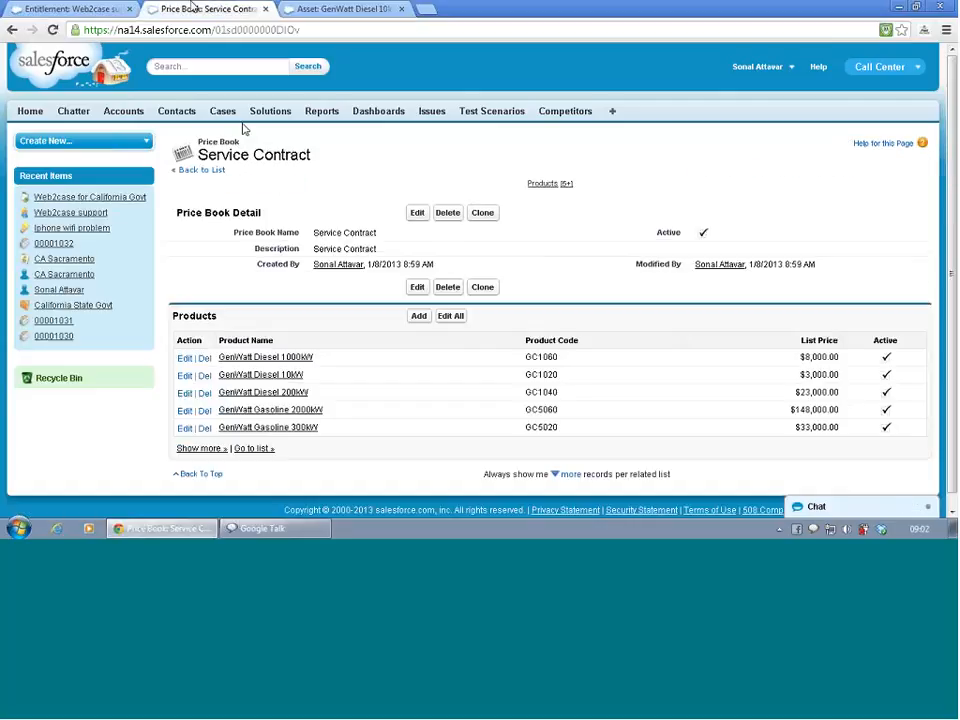
{"action": "left_click", "coordinate": [612, 114]}
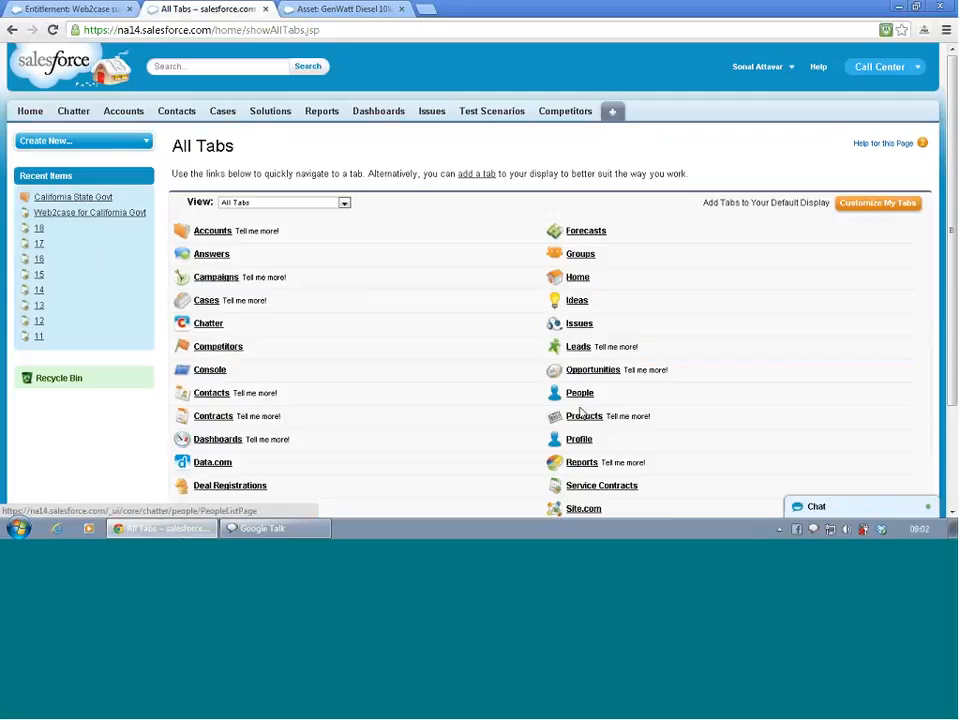
{"action": "scroll", "coordinate": [590, 463], "scroll_direction": "down", "scroll_amount": 3}
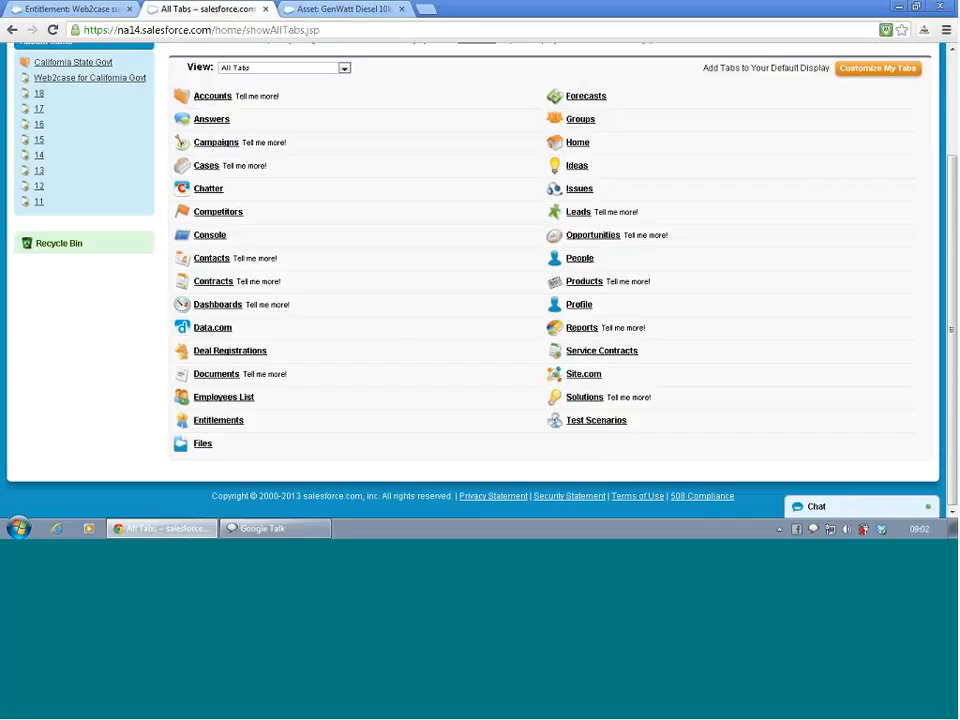
{"action": "left_click", "coordinate": [237, 421]}
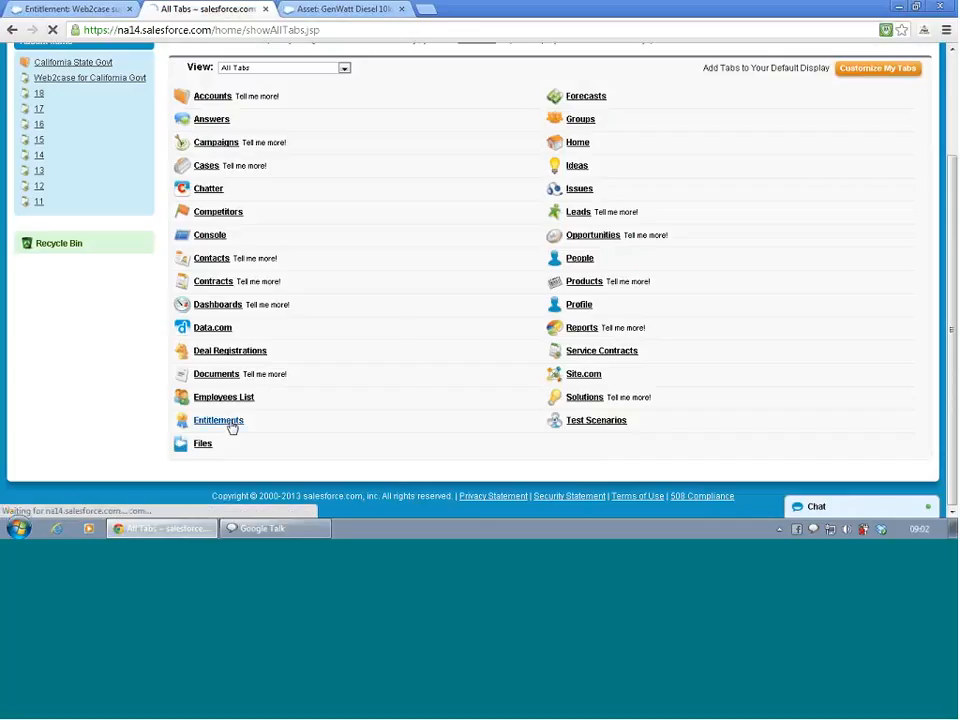
{"action": "left_click", "coordinate": [233, 266]}
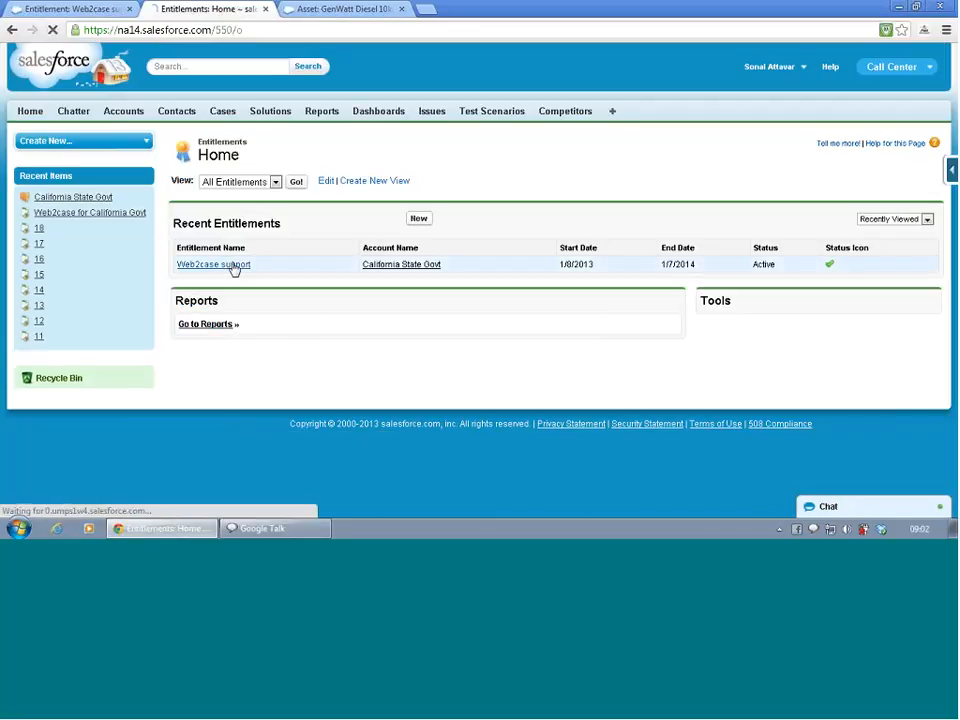
{"action": "scroll", "coordinate": [310, 320], "scroll_direction": "down", "scroll_amount": 3}
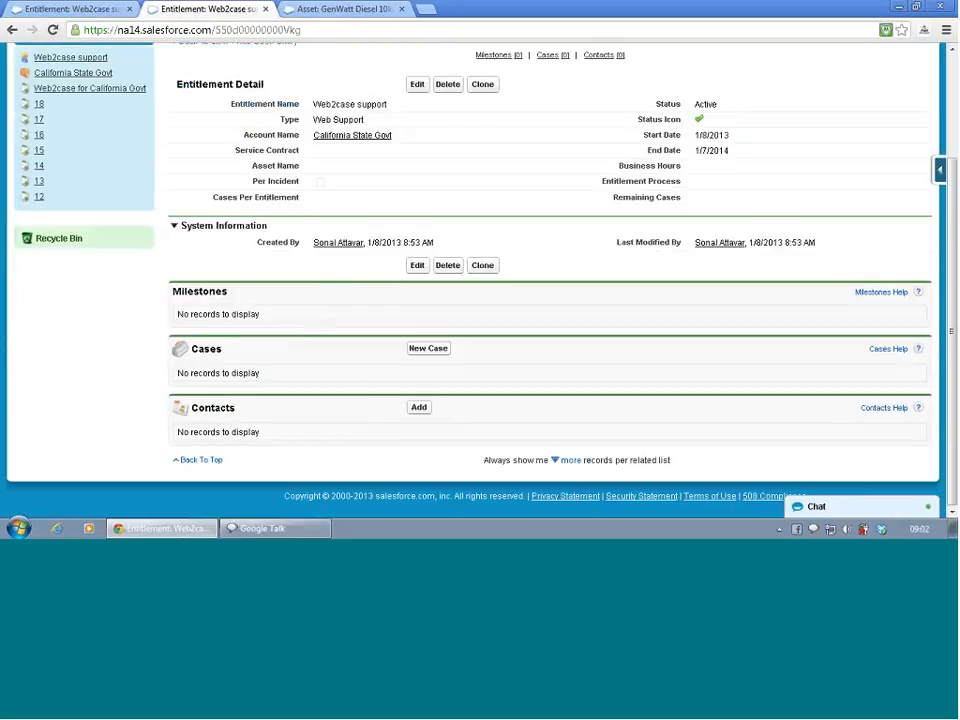
{"action": "left_click", "coordinate": [417, 85]}
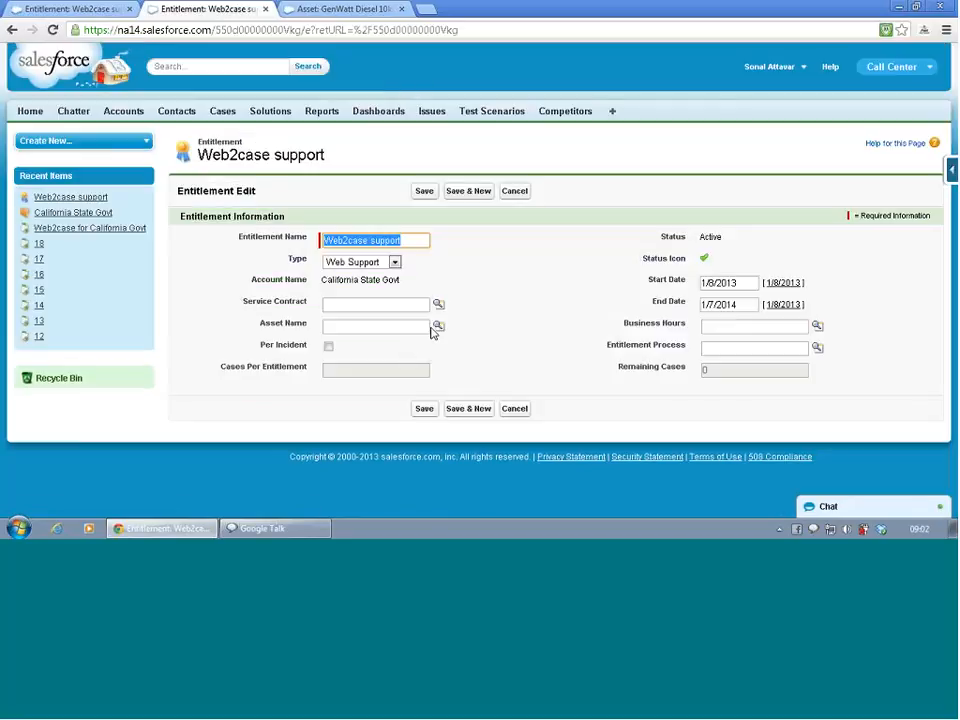
- Link the entitlement to the Web2case for California Govt service contract and the GenWatt Diesel 10kW asset, and save it
{"action": "left_click", "coordinate": [438, 304]}
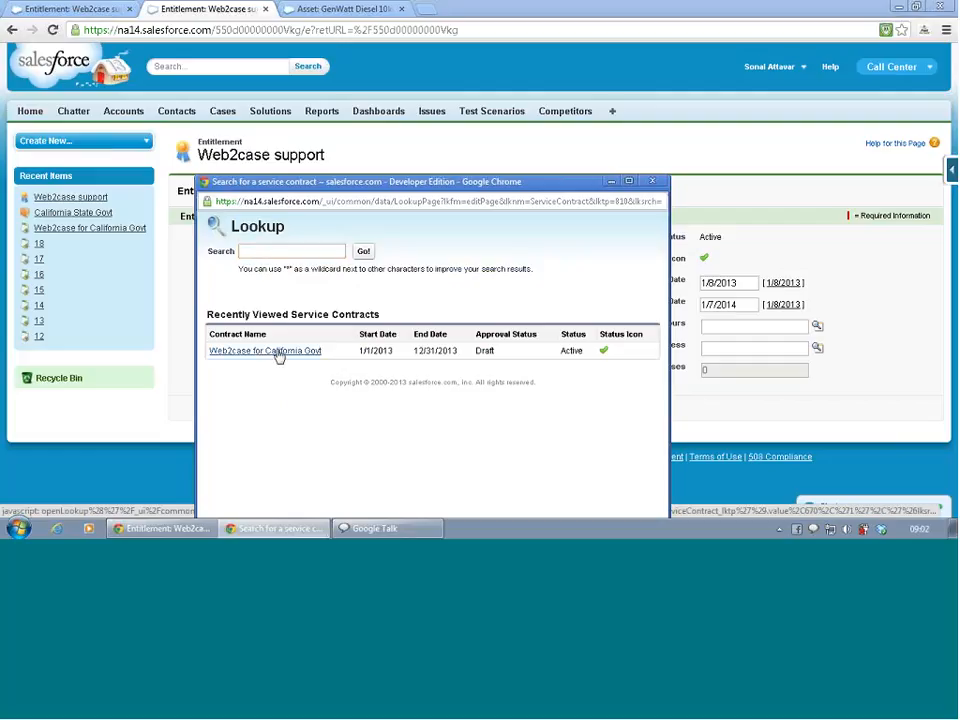
{"action": "left_click", "coordinate": [279, 352]}
{"action": "left_click", "coordinate": [437, 325]}
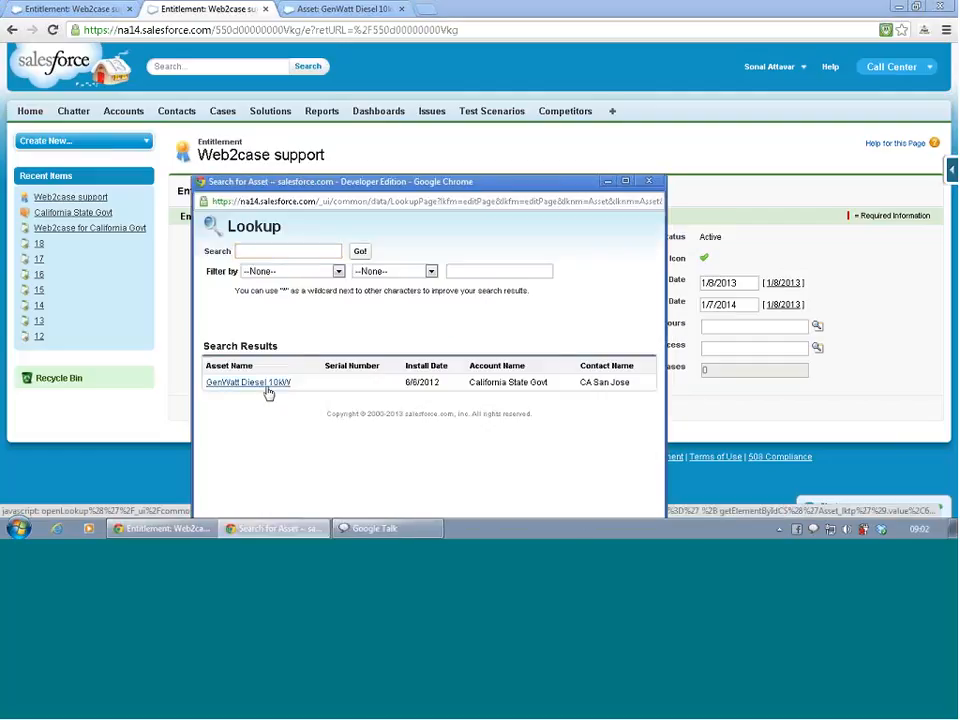
{"action": "left_click", "coordinate": [269, 393]}
{"action": "left_click", "coordinate": [427, 410]}
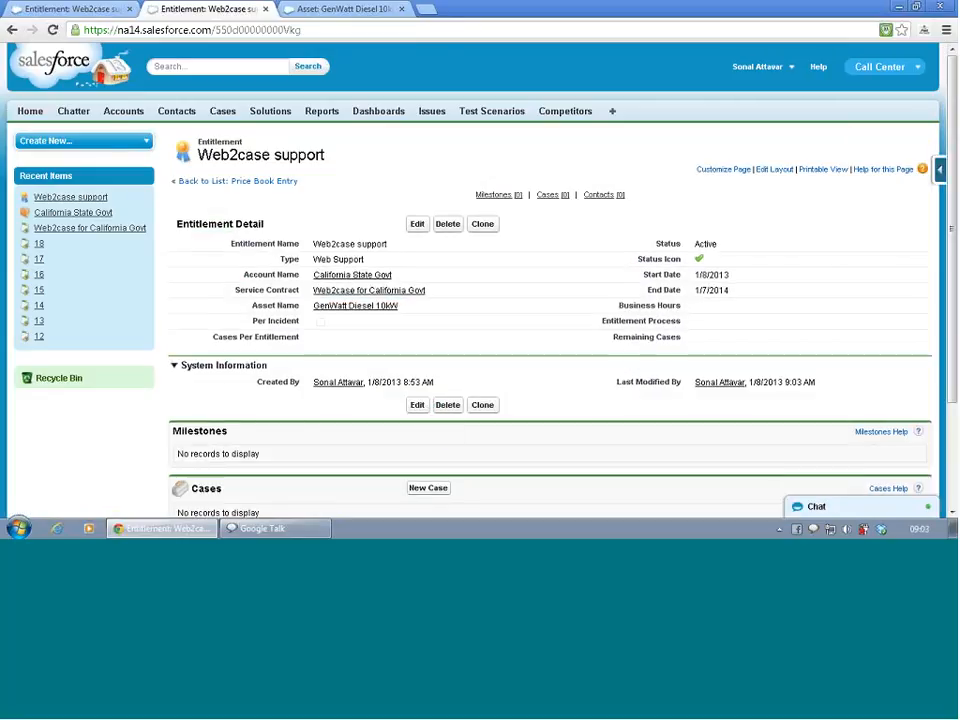
- Reopen the Web2case support entitlement for editing and try to activate its Cases Per Entitlement field
{"action": "left_click", "coordinate": [417, 223]}
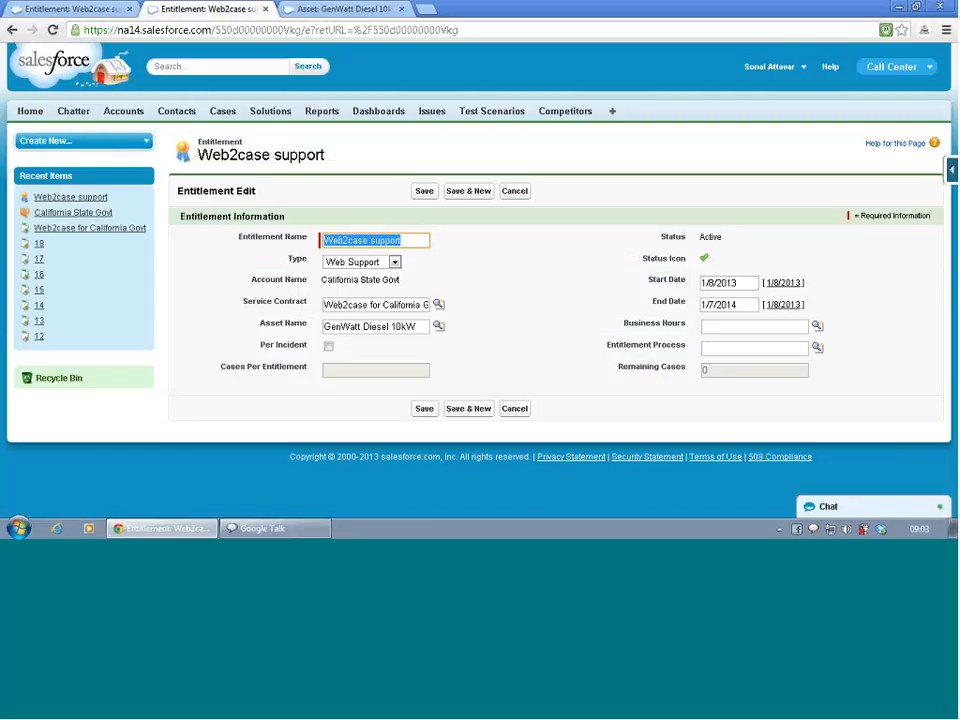
{"action": "left_click", "coordinate": [376, 378]}
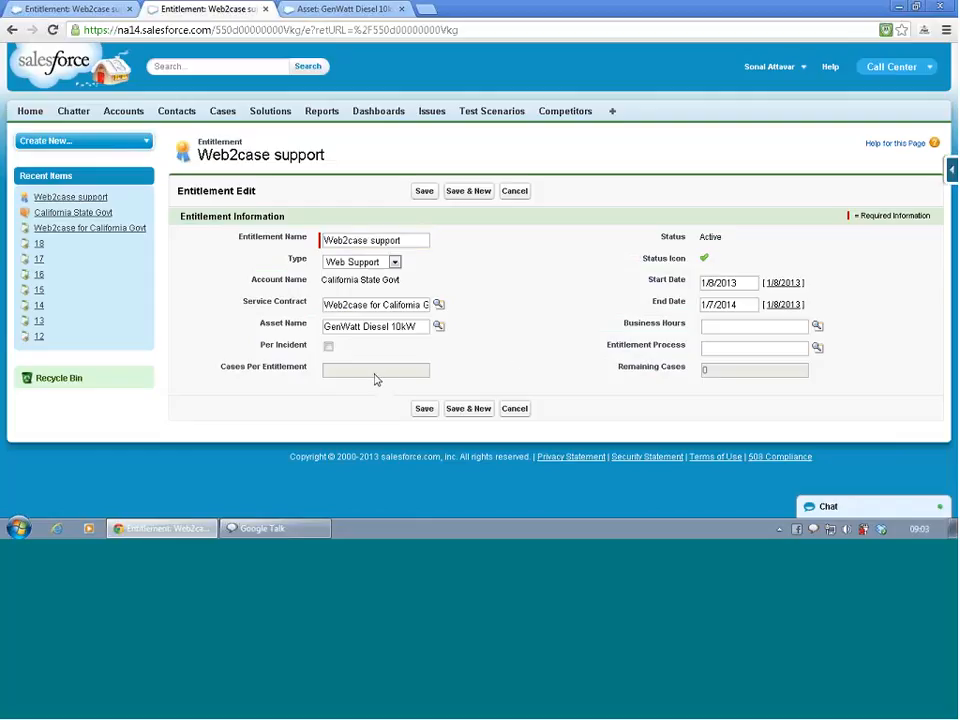
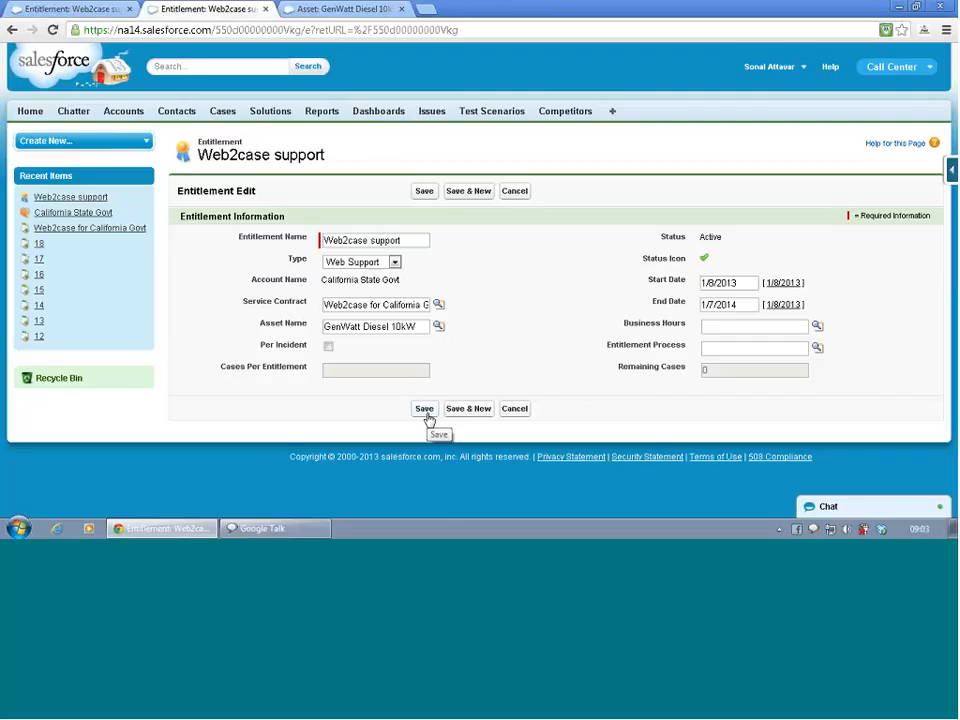
- Save the Web2case support entitlement and look over its detail page and related lists
{"action": "left_click", "coordinate": [426, 410]}
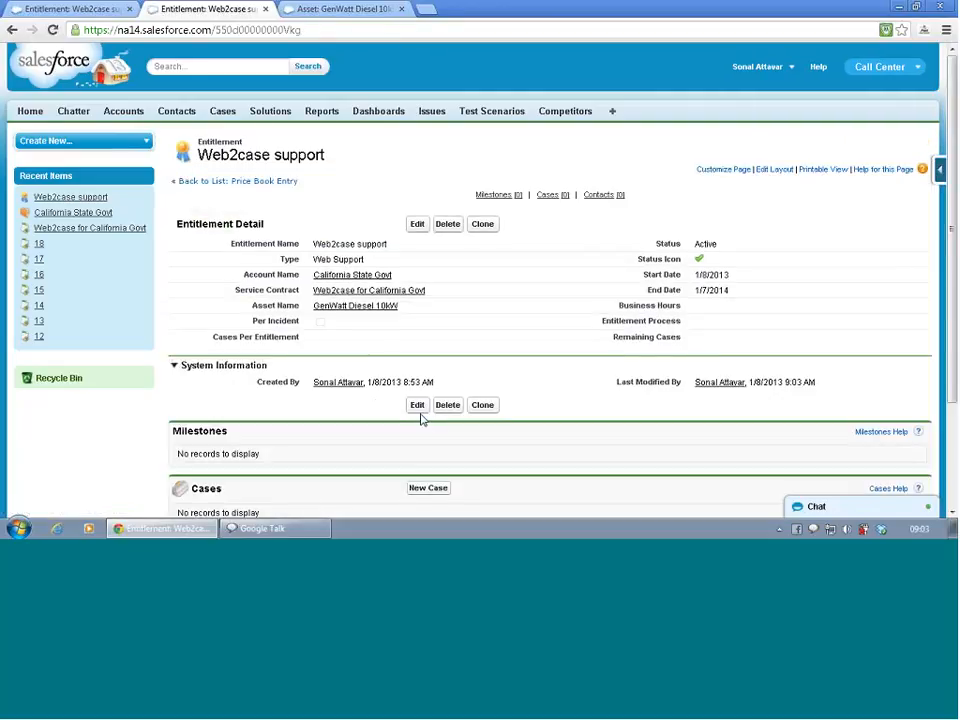
{"action": "scroll", "coordinate": [377, 405], "scroll_direction": "down", "scroll_amount": 1}
{"action": "scroll", "coordinate": [379, 410], "scroll_direction": "down", "scroll_amount": 1}
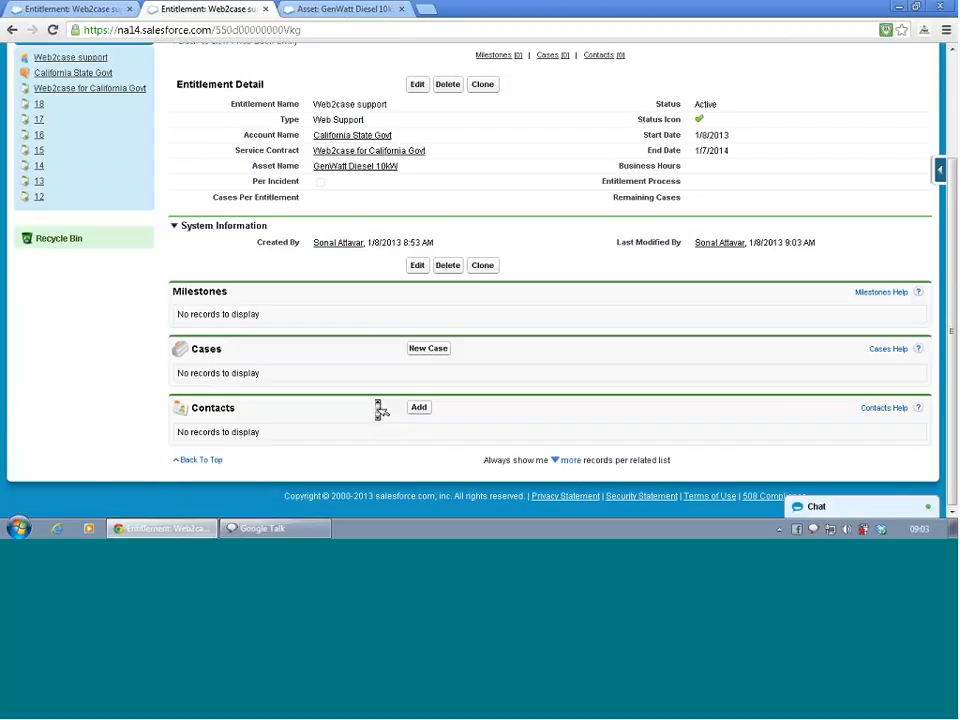
- Reopen the entitlement for editing, enable Per Incident and set Cases Per Entitlement to 1000
{"action": "left_click", "coordinate": [419, 267]}
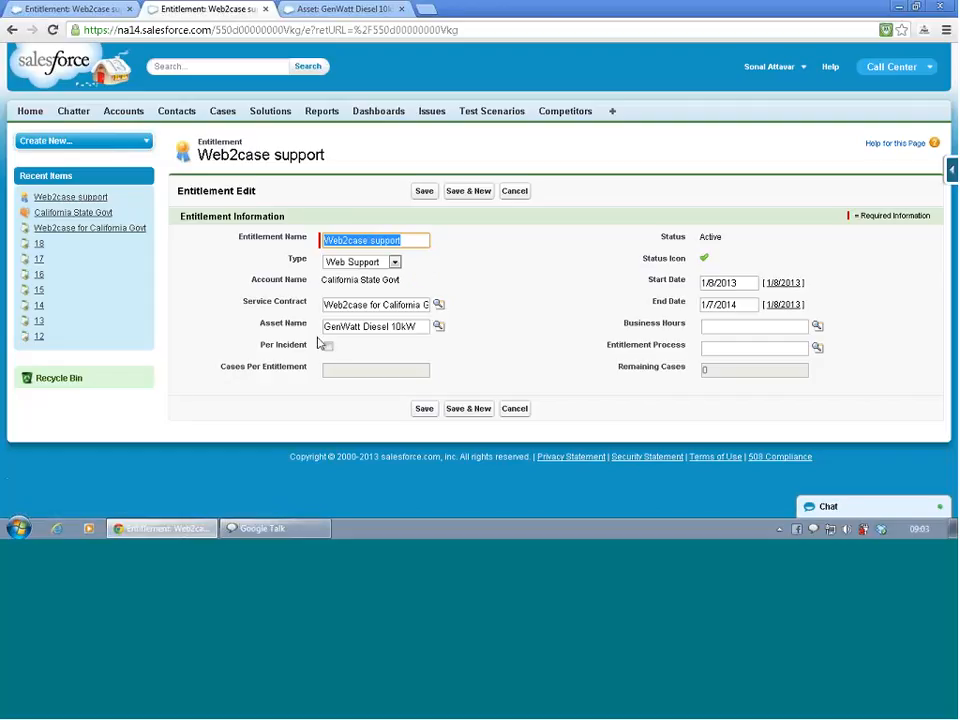
{"action": "left_click", "coordinate": [329, 347]}
{"action": "left_click", "coordinate": [340, 372]}
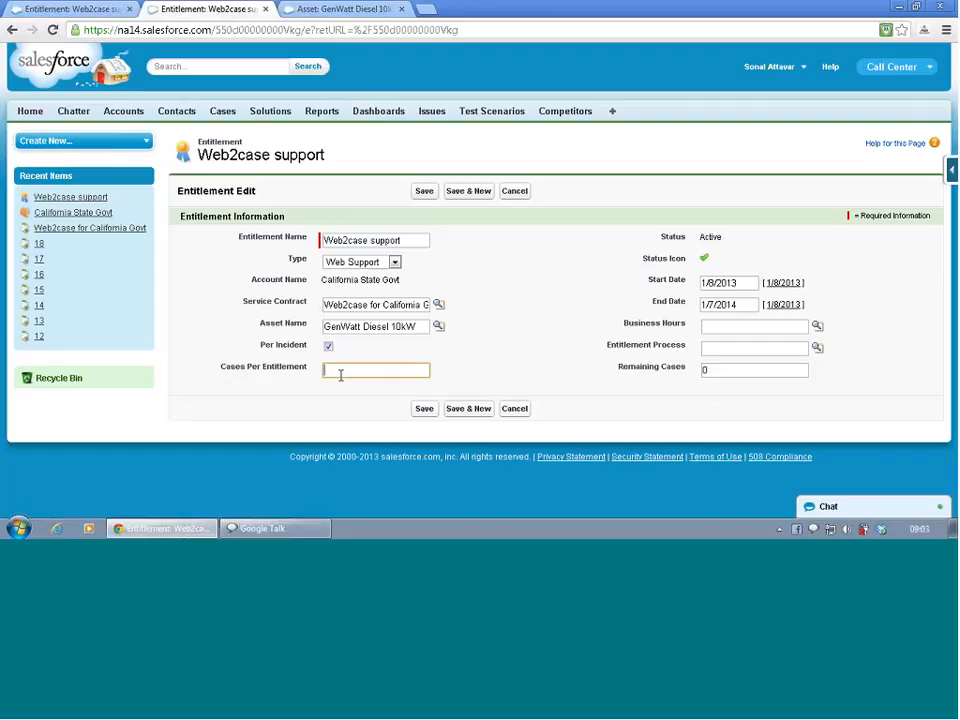
{"action": "type", "text": "1000"}
- Check which records the Business Hours and Entitlement Process lookups offer, choosing none
{"action": "left_click", "coordinate": [816, 328]}
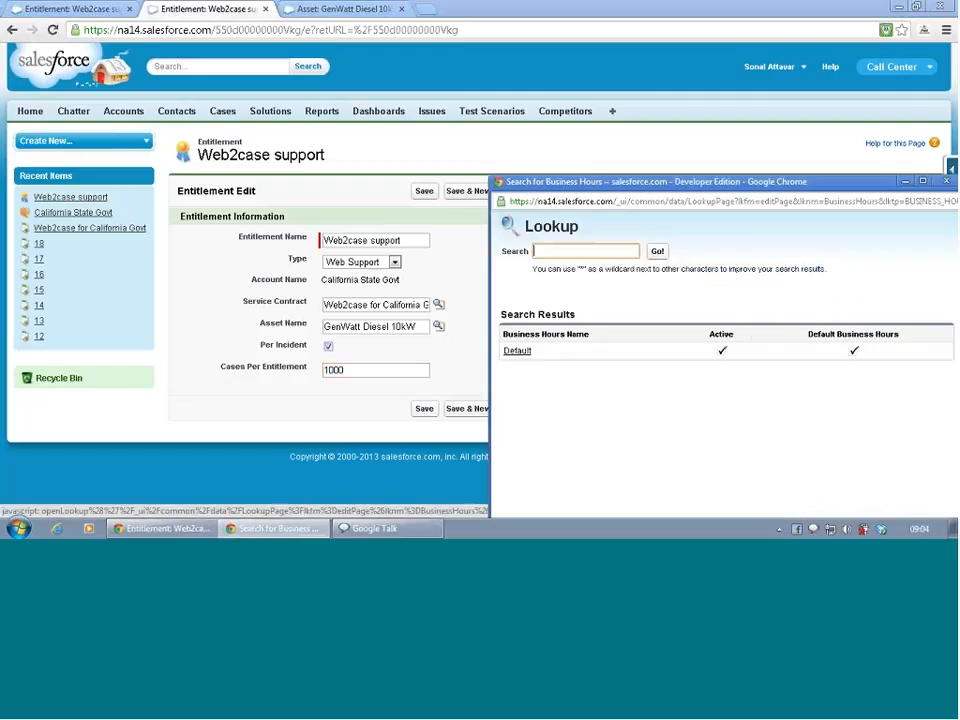
{"action": "left_click", "coordinate": [946, 181]}
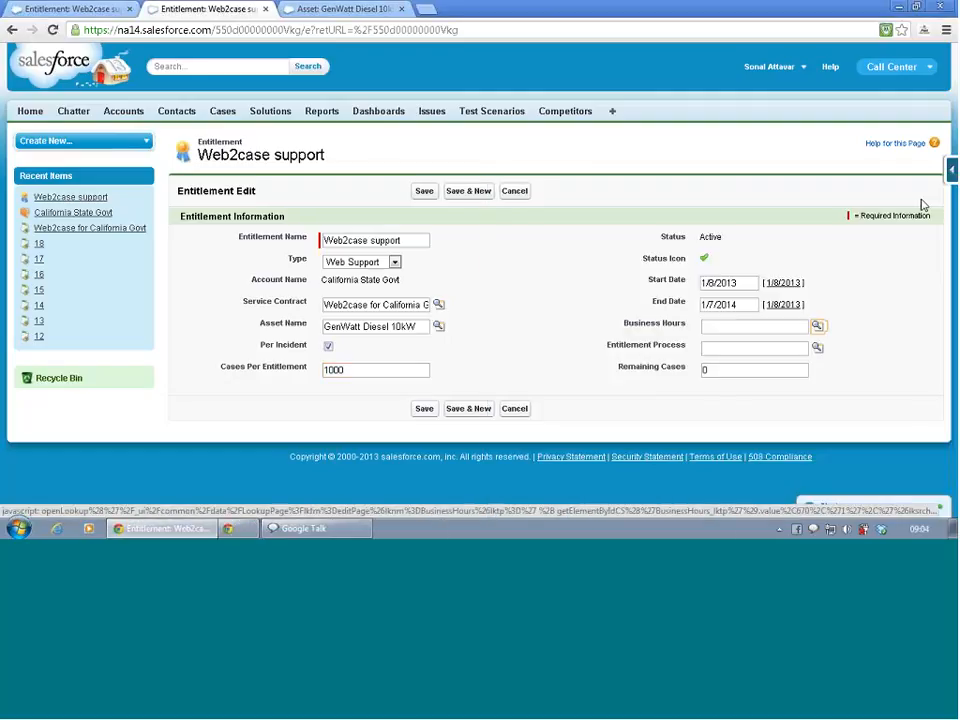
{"action": "left_click", "coordinate": [817, 349]}
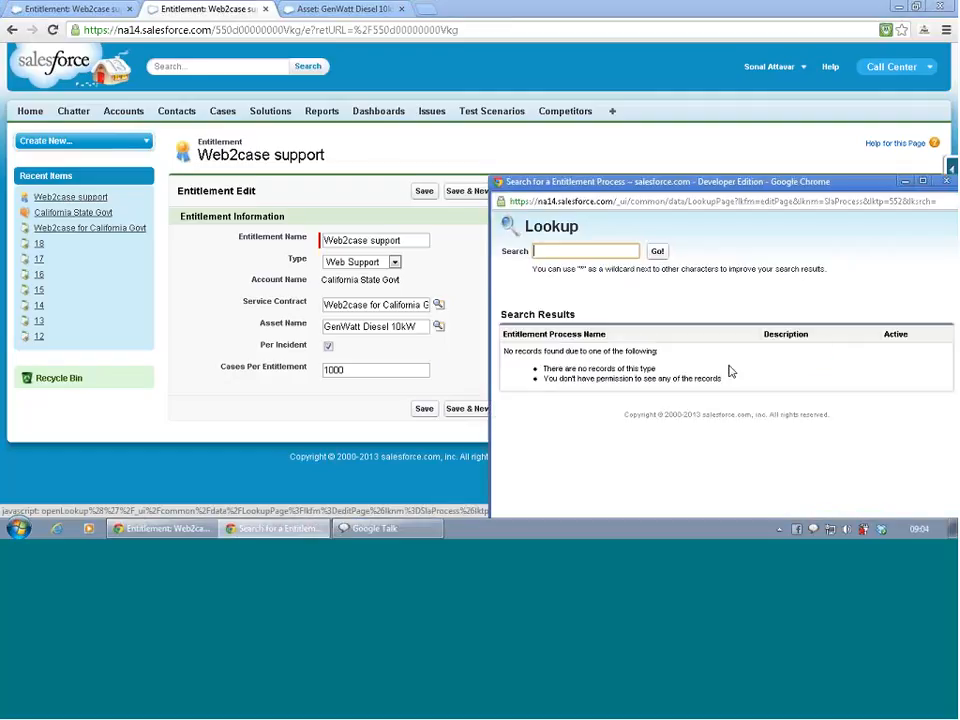
{"action": "left_click", "coordinate": [946, 181]}
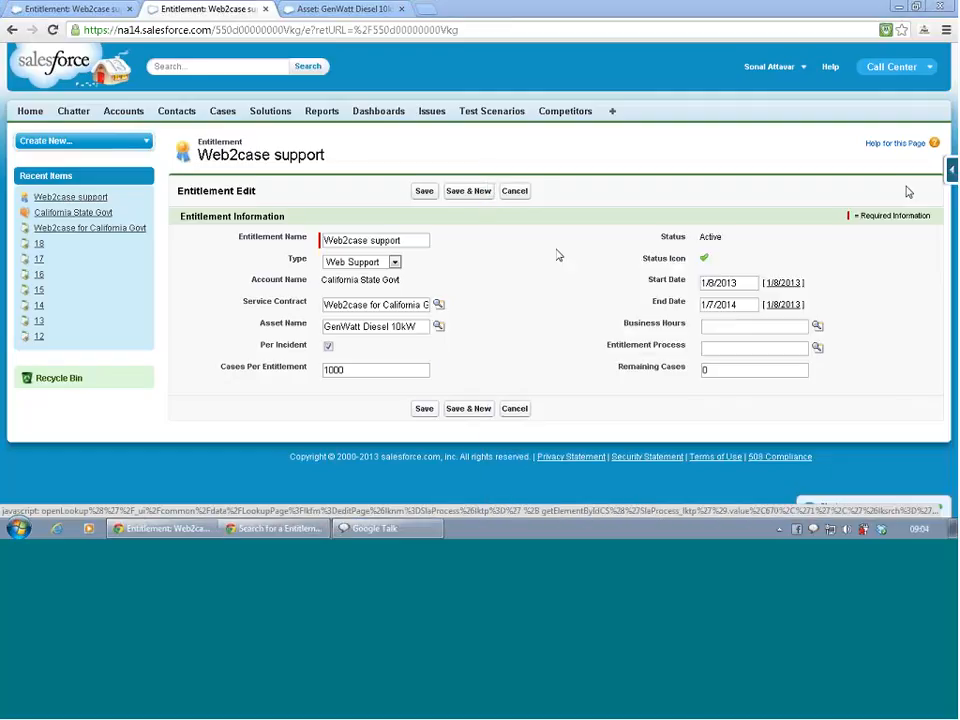
- Save the entitlement's per-incident case settings and review the saved record
{"action": "left_click", "coordinate": [425, 192]}
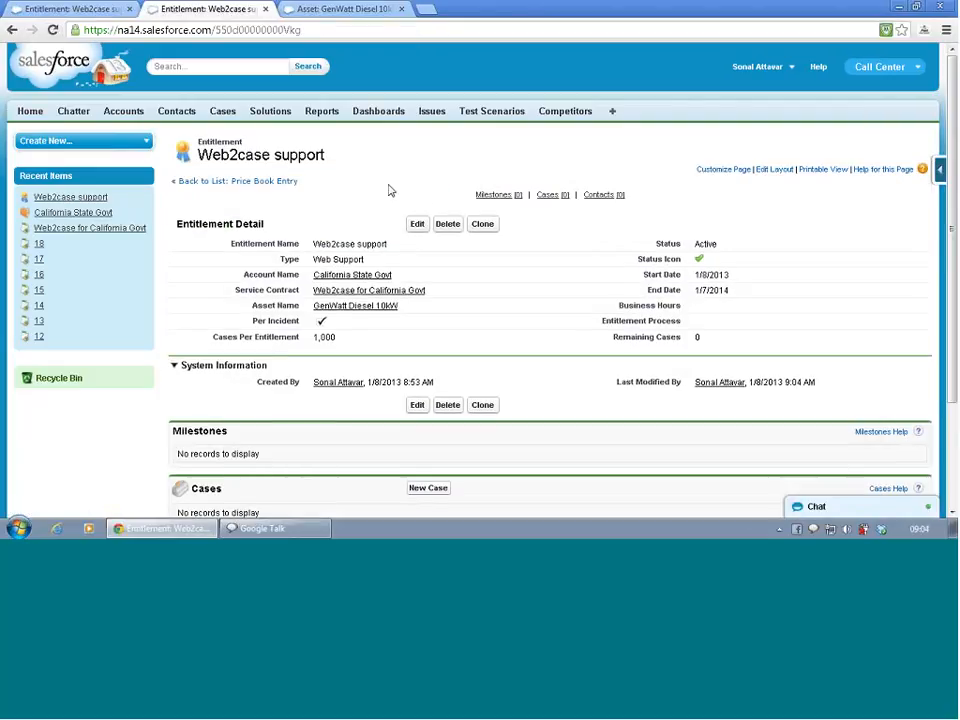
{"action": "scroll", "coordinate": [381, 197], "scroll_direction": "down", "scroll_amount": 3}
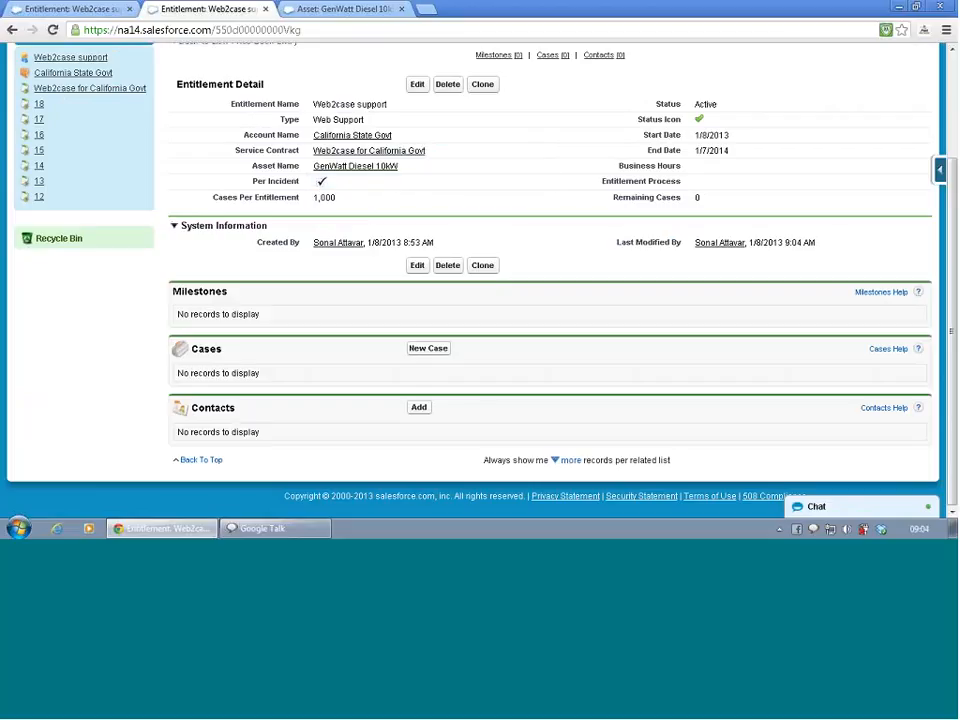
{"action": "scroll", "coordinate": [270, 145], "scroll_direction": "up", "scroll_amount": 2}
{"action": "scroll", "coordinate": [268, 146], "scroll_direction": "up", "scroll_amount": 1}
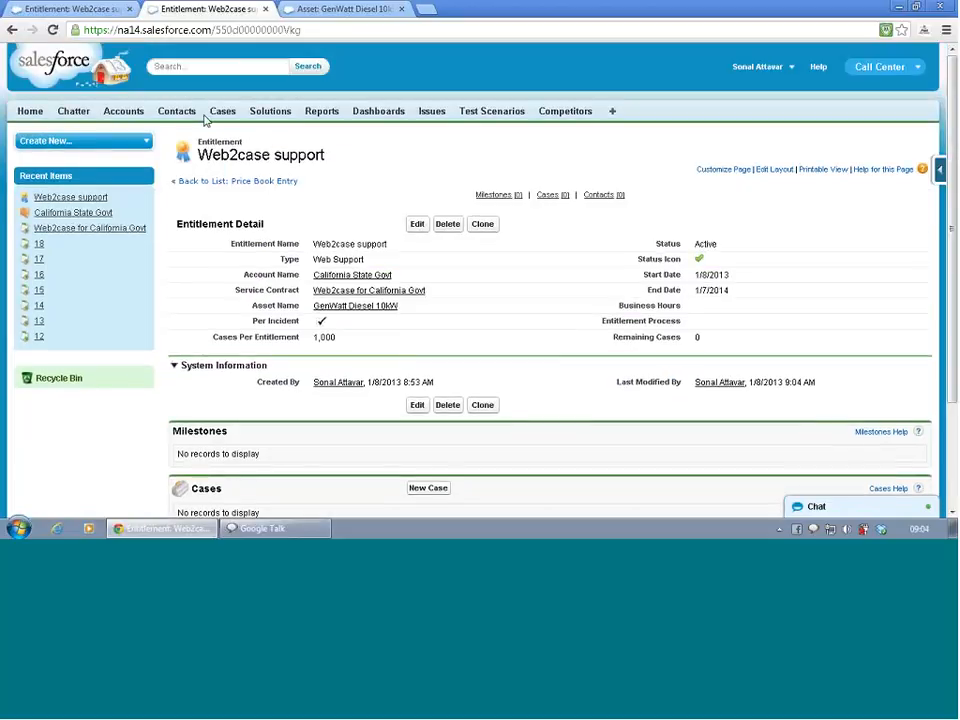
- Switch to the GenWatt Diesel 10kW asset's browser tab and open Salesforce Setup there
{"action": "left_click", "coordinate": [50, 8]}
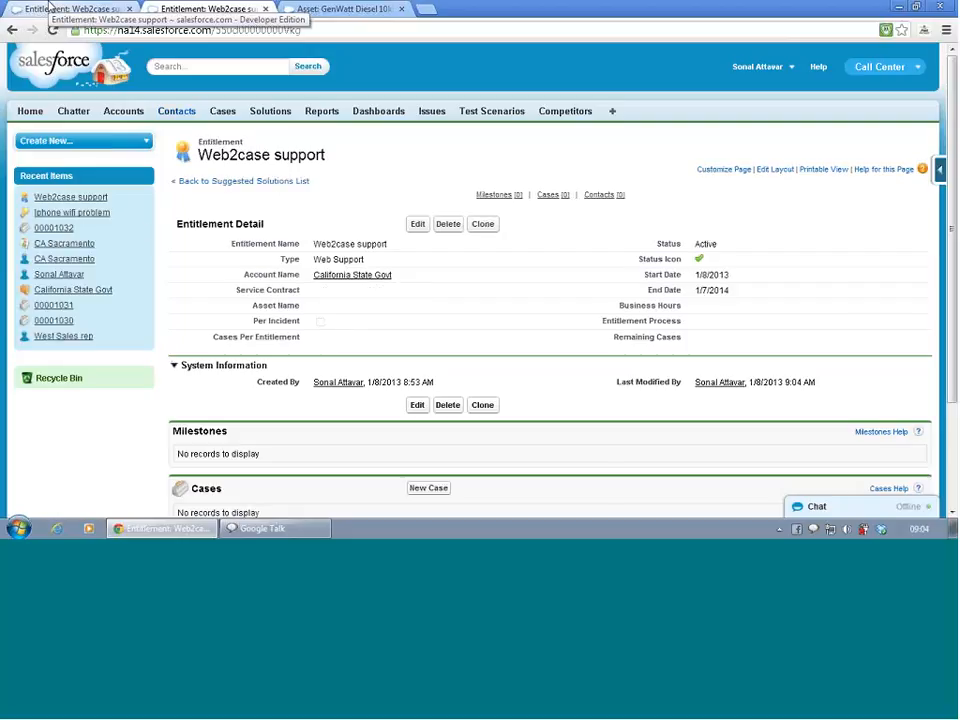
{"action": "left_click", "coordinate": [306, 10]}
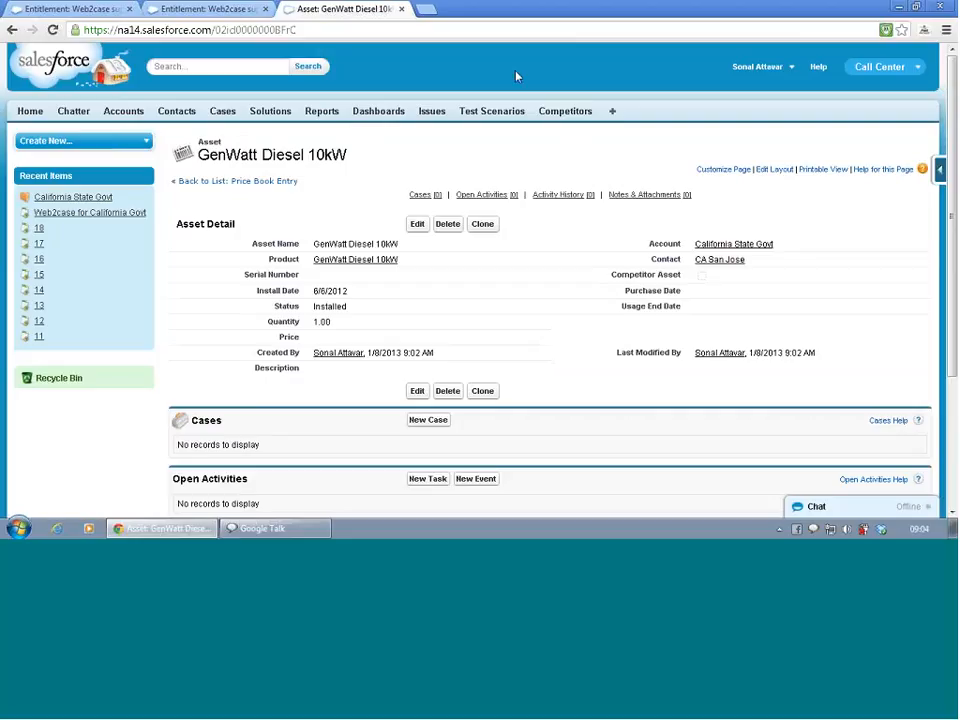
{"action": "left_click", "coordinate": [748, 78]}
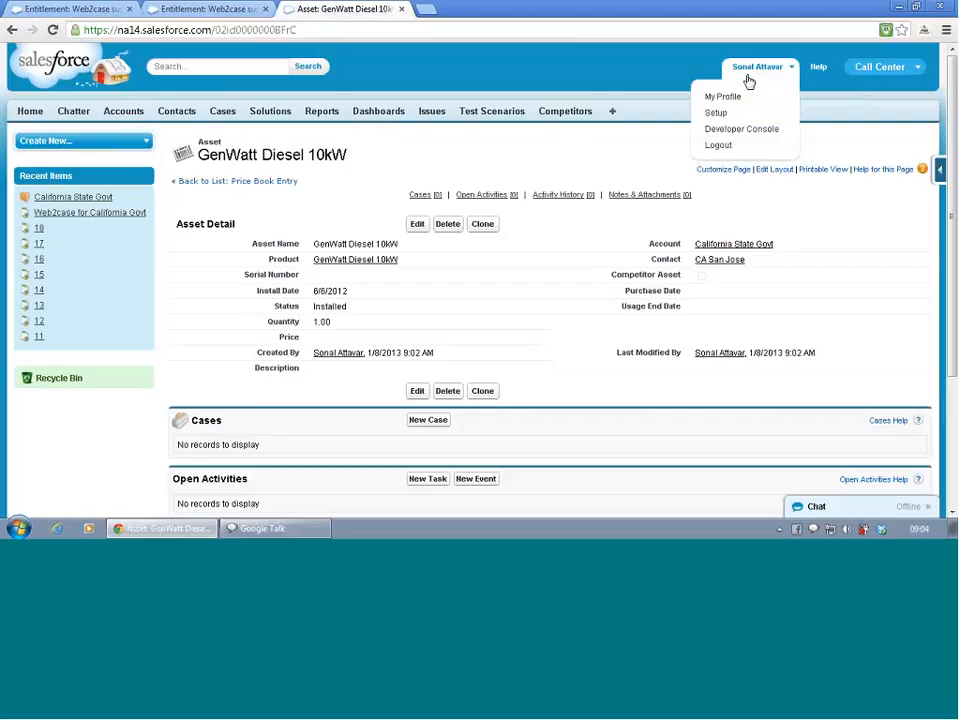
{"action": "left_click", "coordinate": [748, 78]}
{"action": "left_click", "coordinate": [748, 78]}
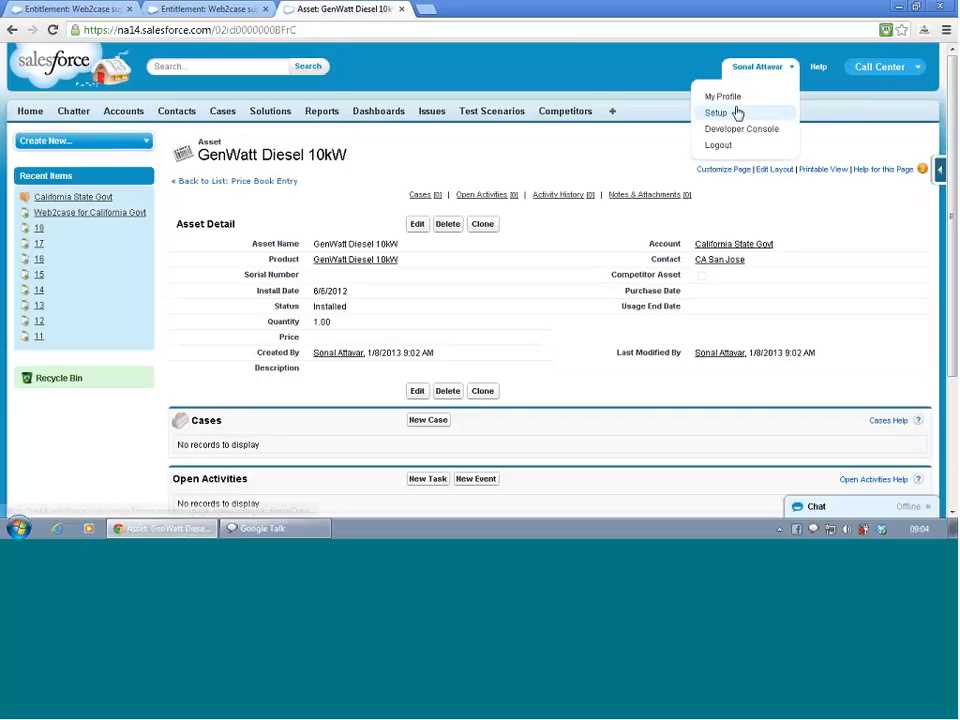
{"action": "left_click", "coordinate": [737, 110]}
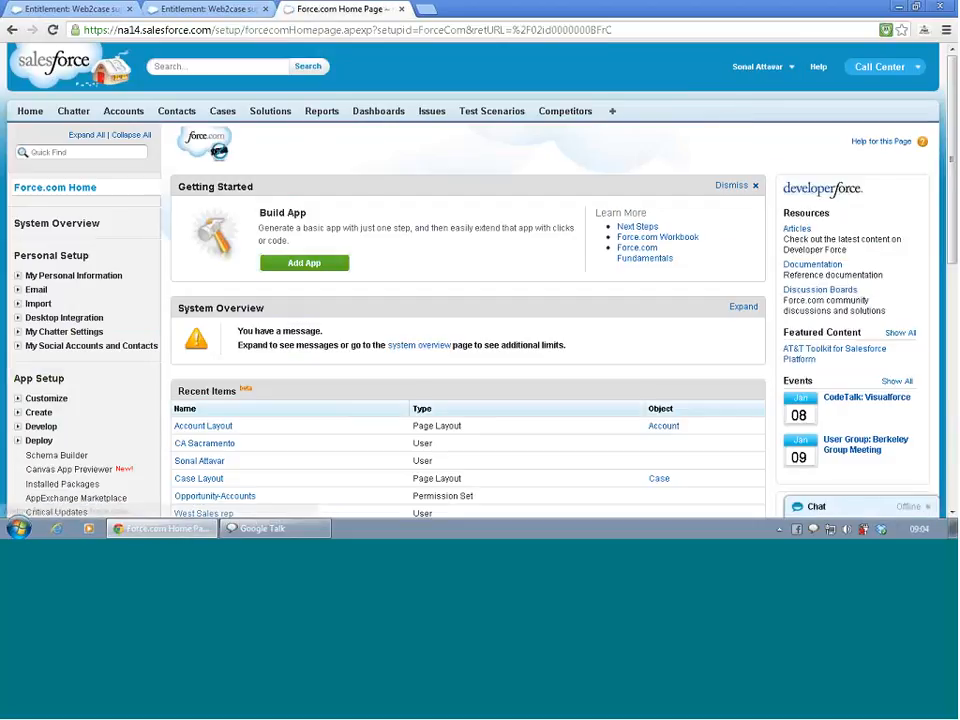
- Find the company's Business Hours settings in Setup by searching for "busine", and open them
{"action": "scroll", "coordinate": [76, 310], "scroll_direction": "down", "scroll_amount": 3}
{"action": "scroll", "coordinate": [78, 314], "scroll_direction": "down", "scroll_amount": 2}
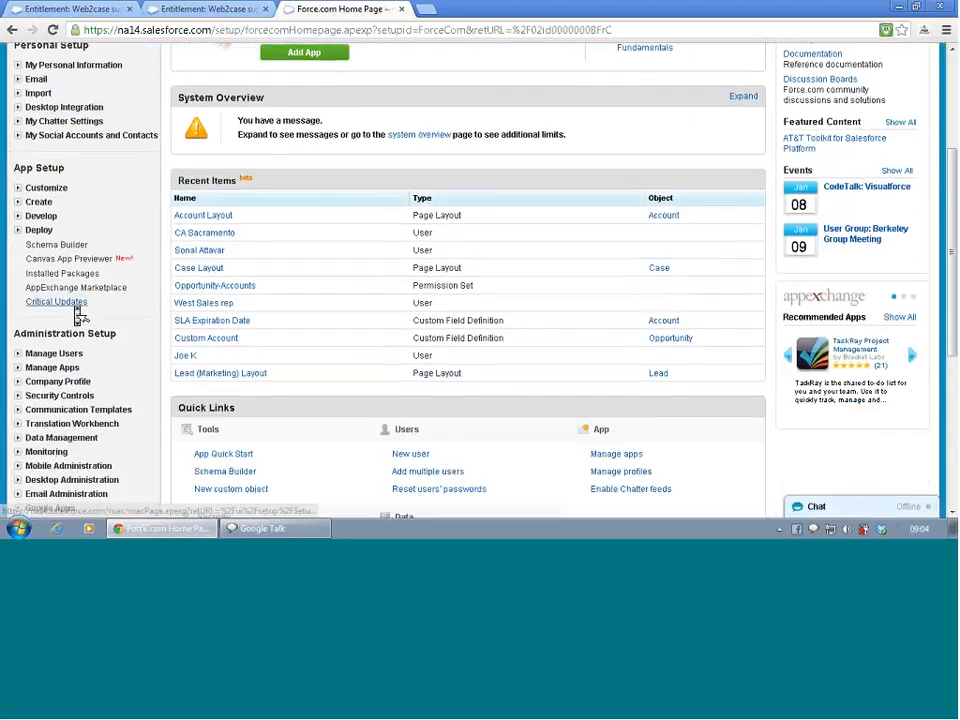
{"action": "scroll", "coordinate": [78, 314], "scroll_direction": "down", "scroll_amount": 1}
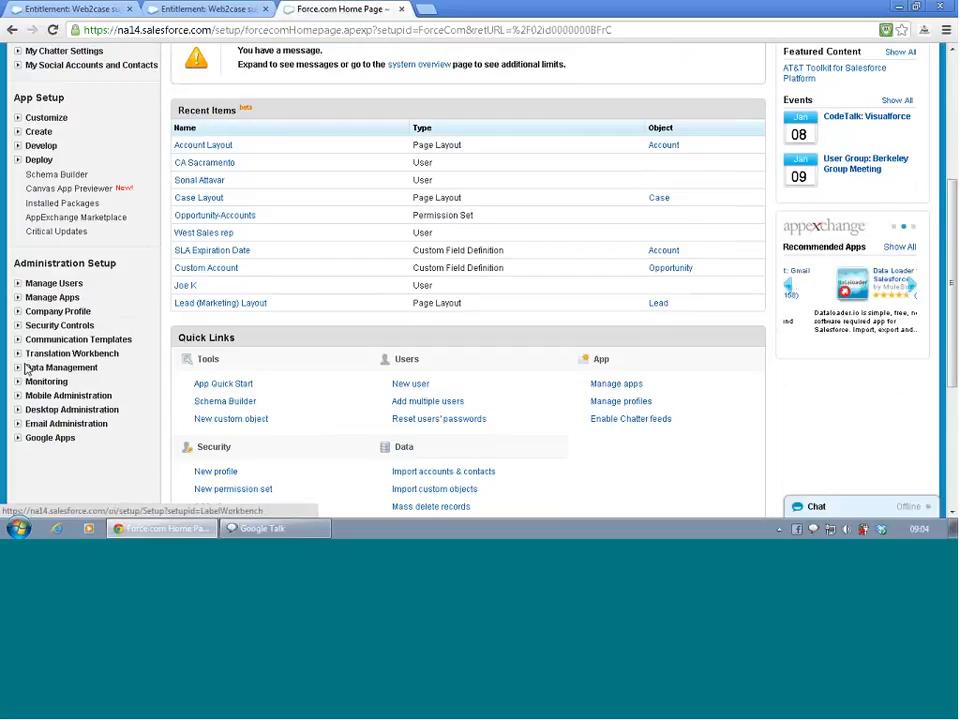
{"action": "scroll", "coordinate": [40, 220], "scroll_direction": "up", "scroll_amount": 3}
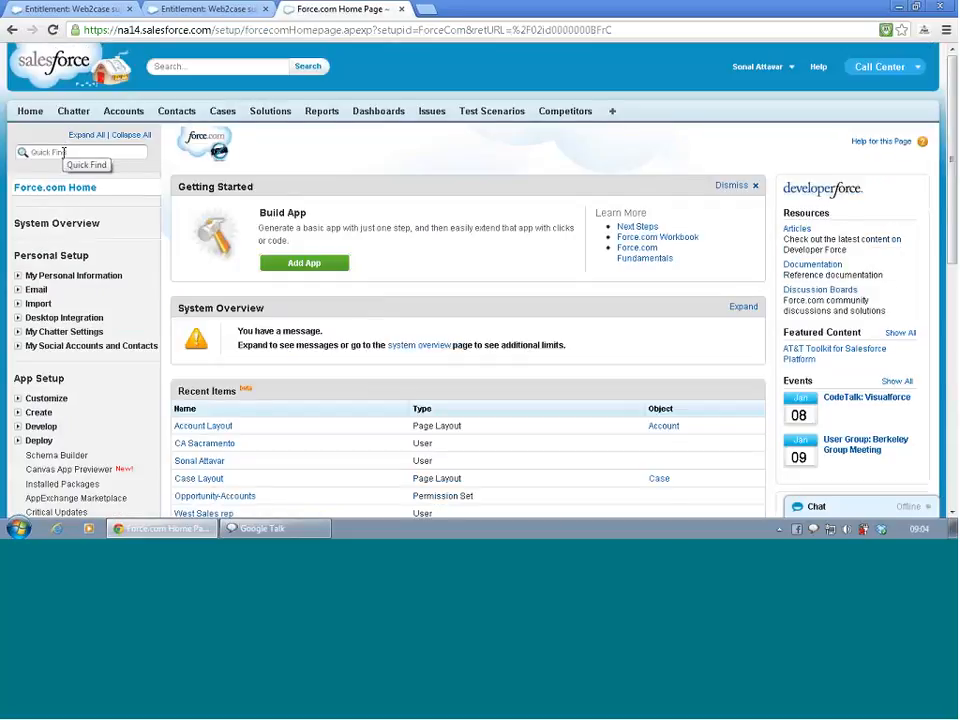
{"action": "left_click", "coordinate": [63, 152]}
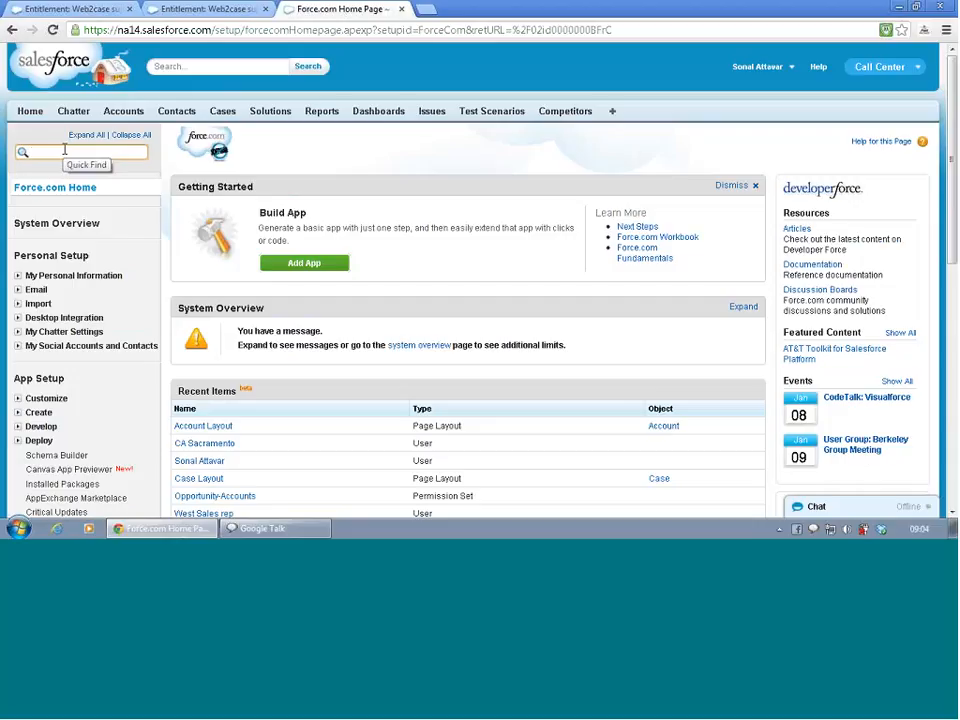
{"action": "type", "text": "busine"}
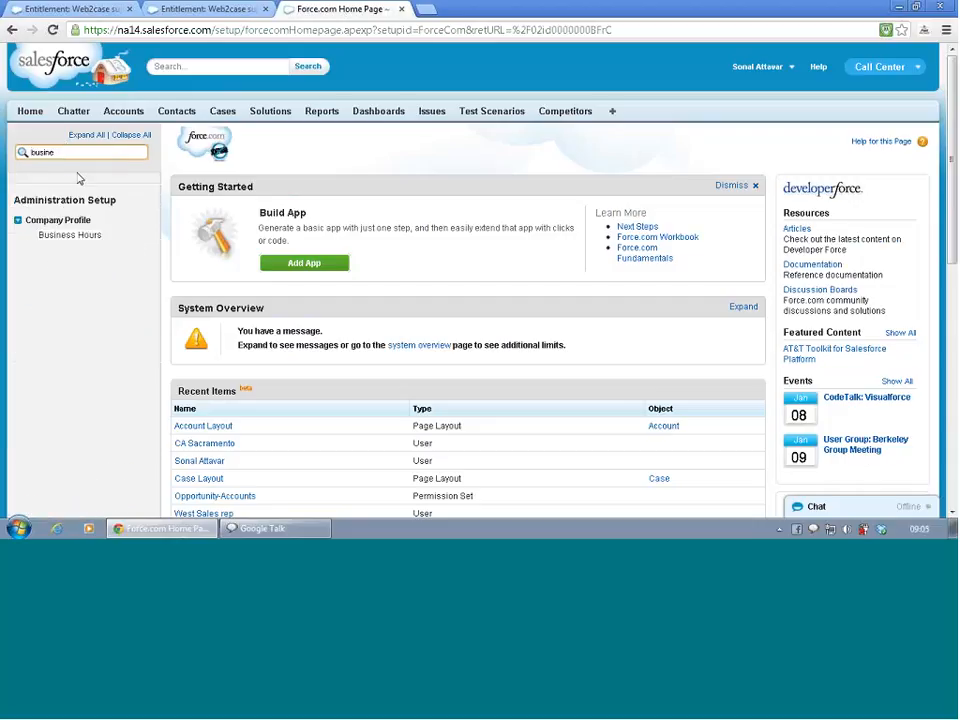
{"action": "left_click", "coordinate": [82, 240]}
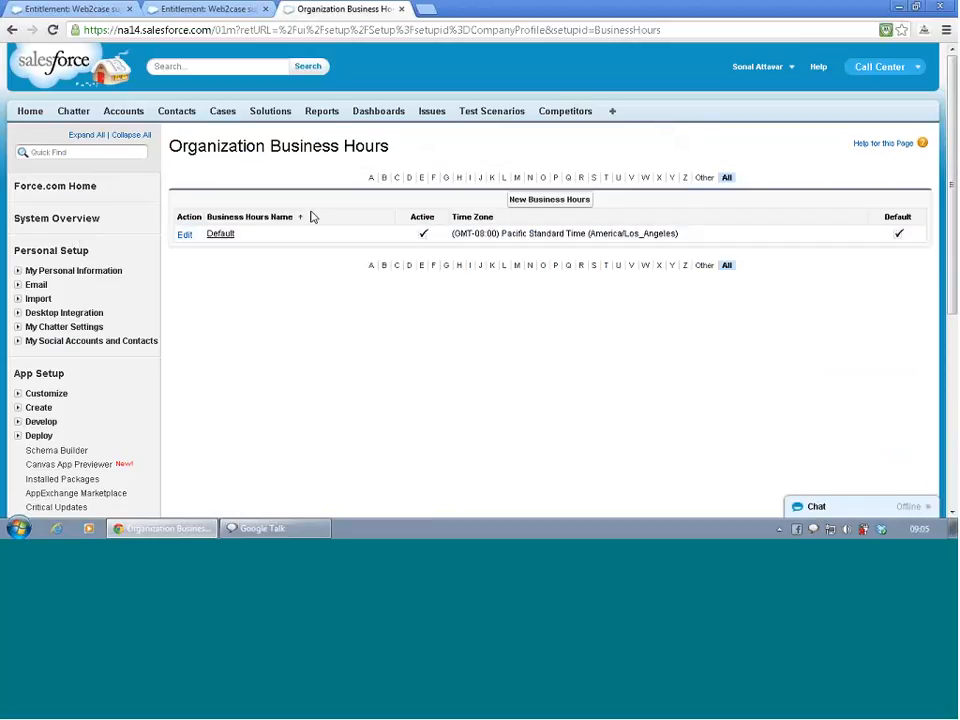
- Start a new organization business hours record and name it Service Contracts
{"action": "left_click", "coordinate": [548, 200]}
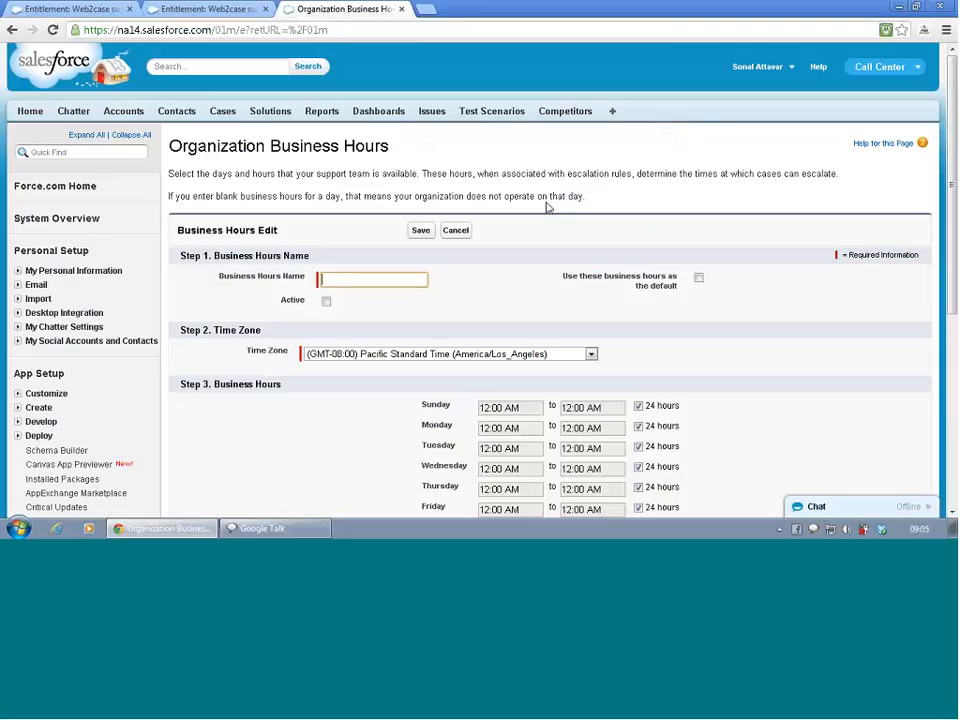
{"action": "type", "text": "Serive"}
{"action": "key", "text": "BackSpace"}
{"action": "key", "text": "BackSpace"}
{"action": "key", "text": "BackSpace"}
{"action": "type", "text": "c"}
{"action": "key", "text": "BackSpace"}
{"action": "key", "text": "BackSpace"}
{"action": "type", "text": "vice COntracts"}
- Mark the Service Contracts business hours as active but not default, and save them
{"action": "left_click", "coordinate": [699, 280]}
{"action": "left_click", "coordinate": [699, 280]}
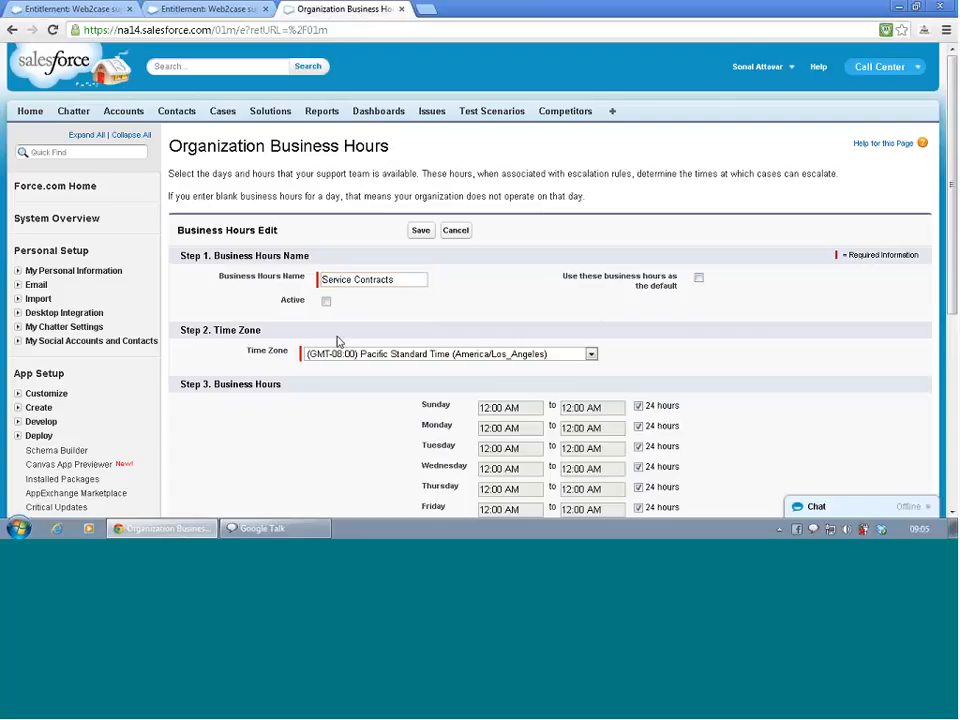
{"action": "left_click", "coordinate": [326, 301]}
{"action": "scroll", "coordinate": [494, 341], "scroll_direction": "down", "scroll_amount": 2}
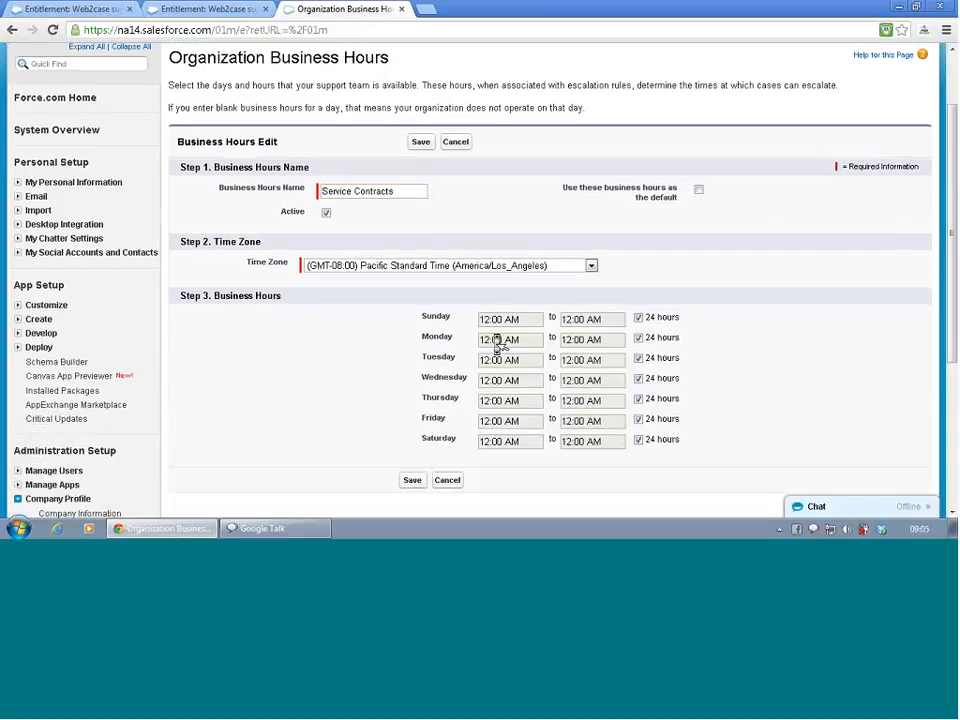
{"action": "scroll", "coordinate": [497, 343], "scroll_direction": "down", "scroll_amount": 2}
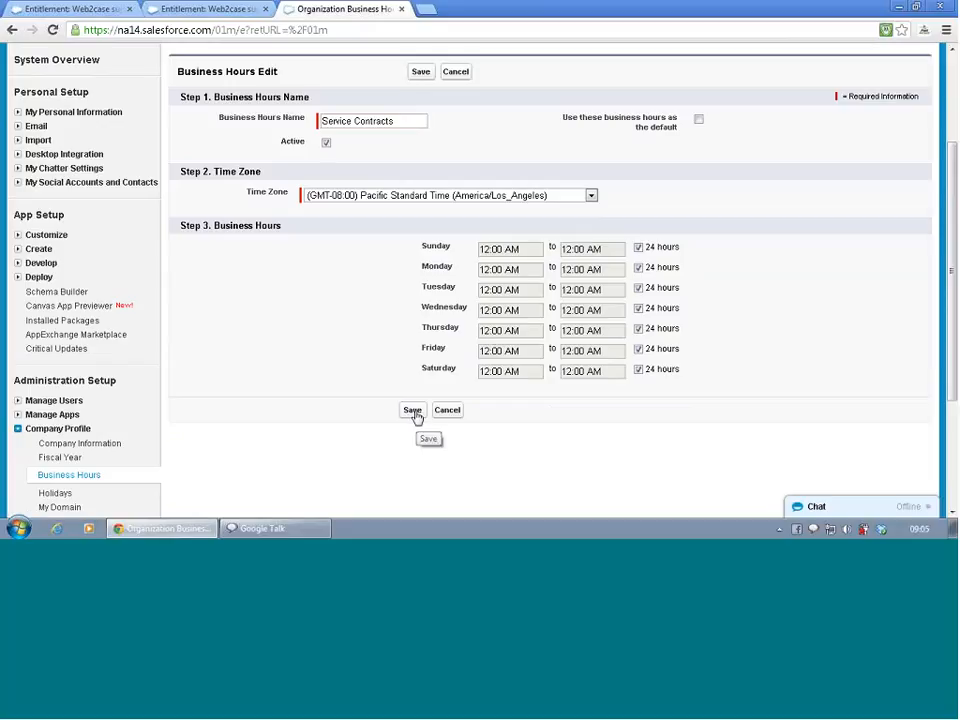
{"action": "left_click", "coordinate": [416, 411]}
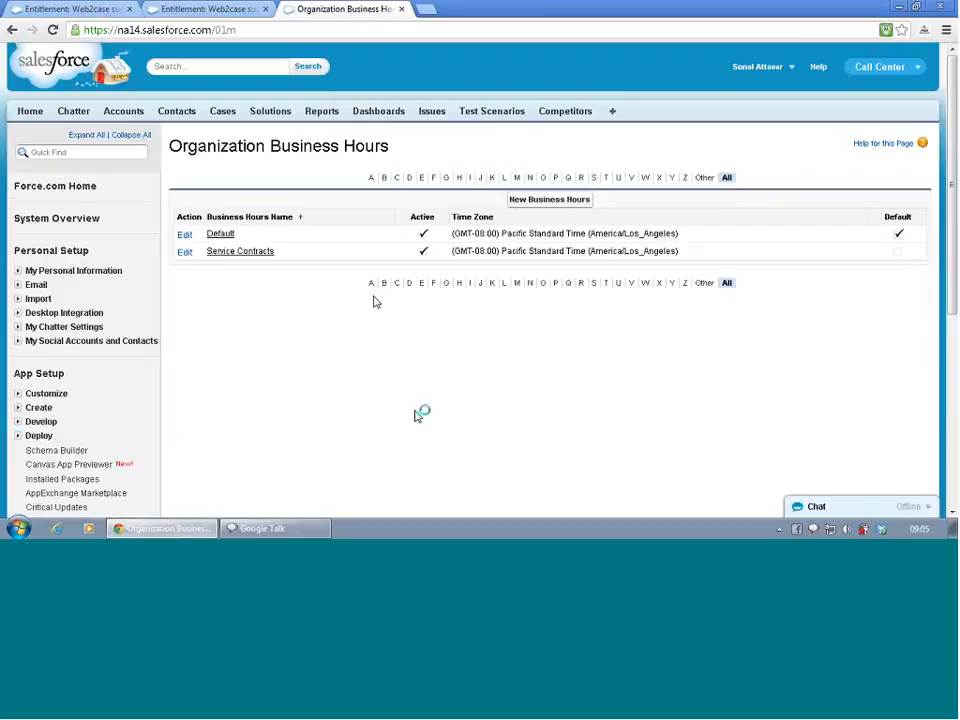
- Return to the Web2case support entitlement, set its Business Hours to Service Contracts and save it
{"action": "left_click", "coordinate": [175, 8]}
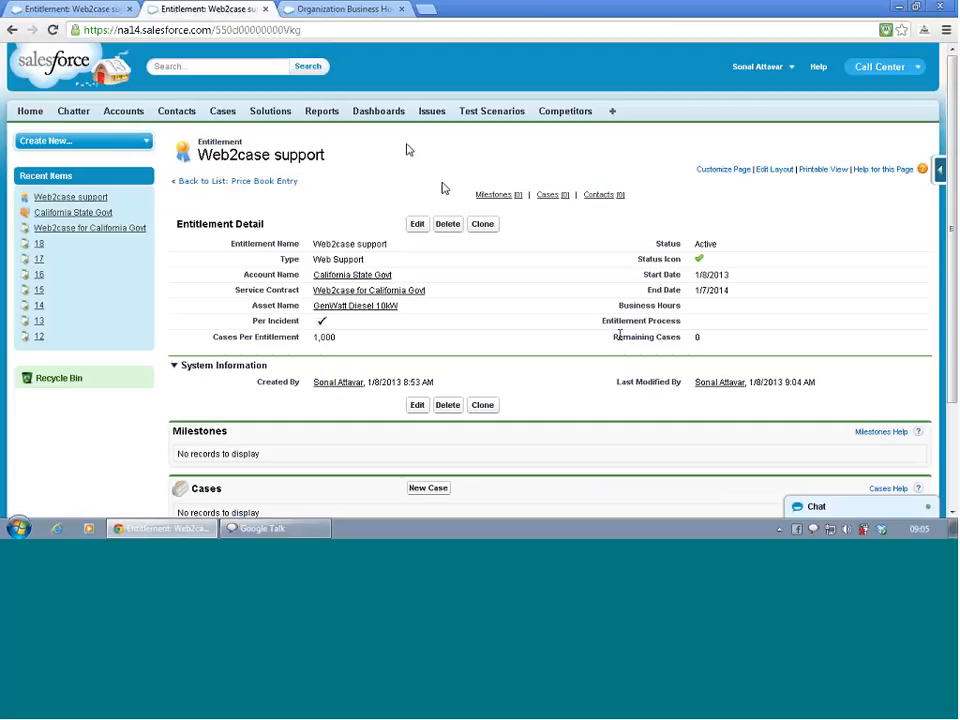
{"action": "left_click", "coordinate": [79, 8]}
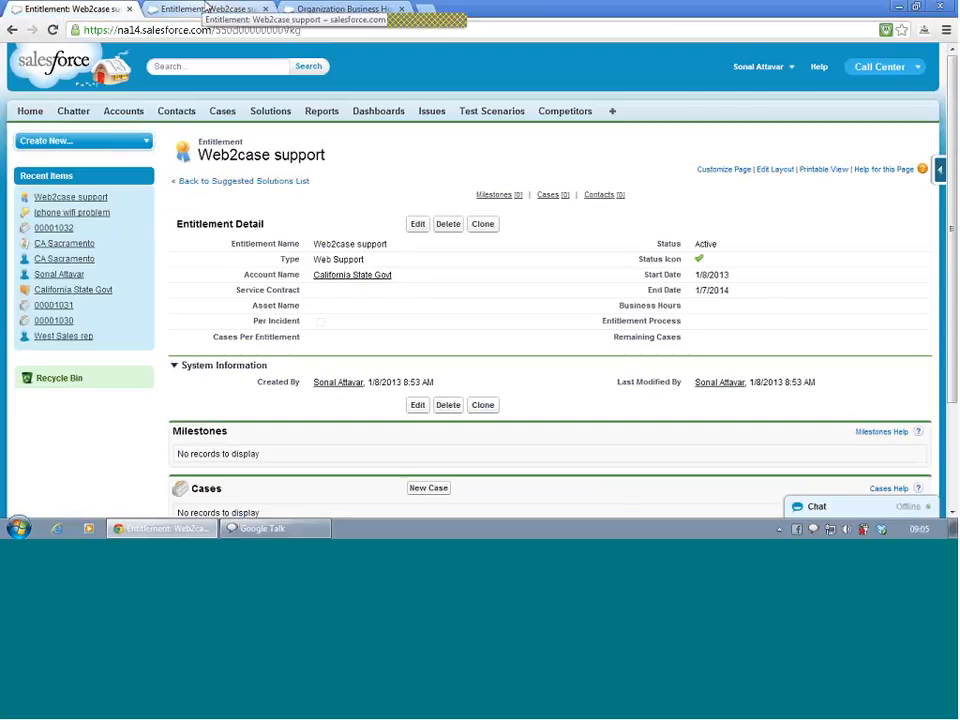
{"action": "left_click", "coordinate": [420, 228]}
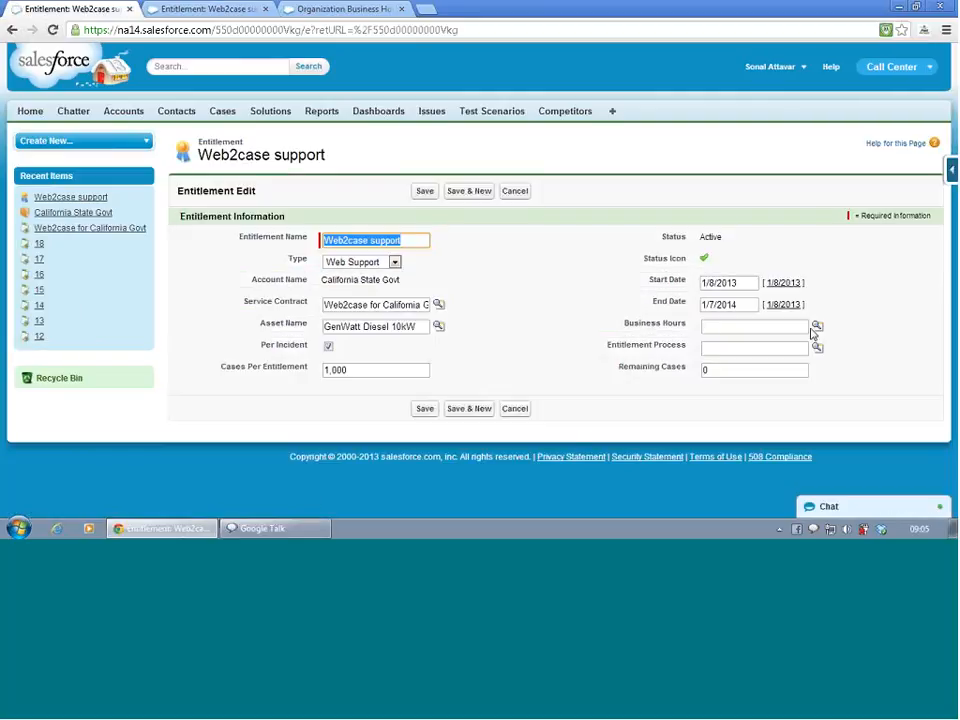
{"action": "left_click", "coordinate": [817, 326]}
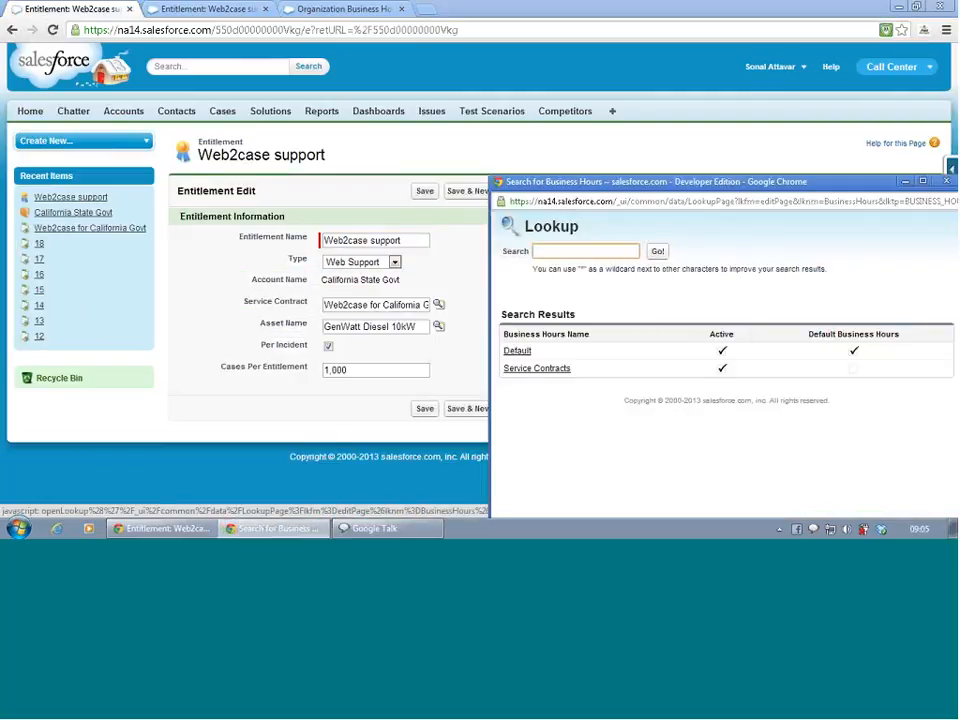
{"action": "left_click", "coordinate": [537, 368]}
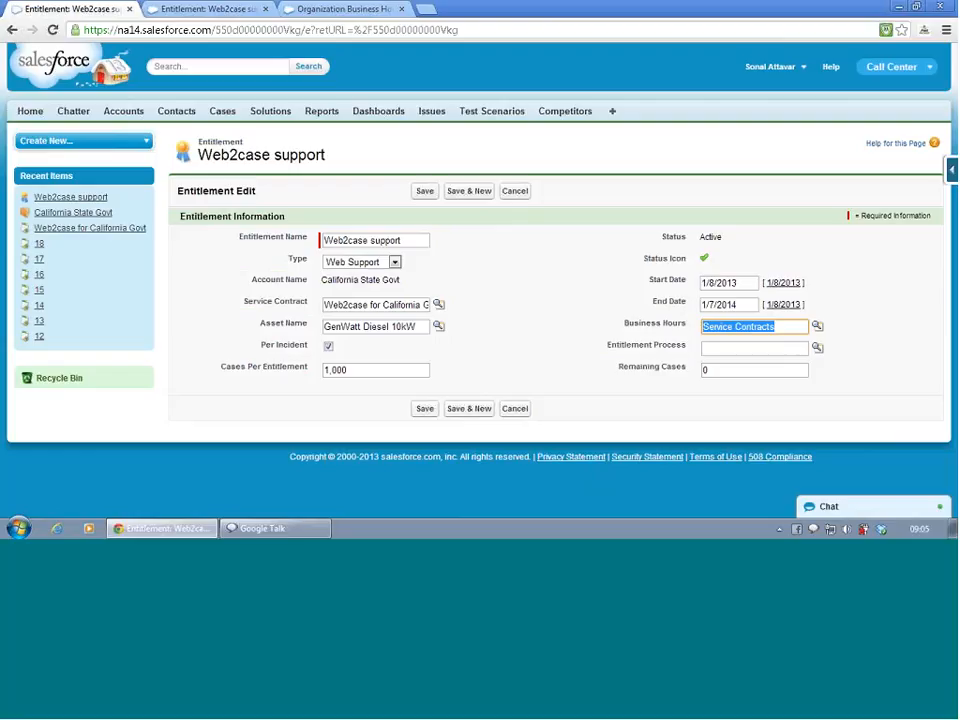
{"action": "left_click", "coordinate": [426, 410]}
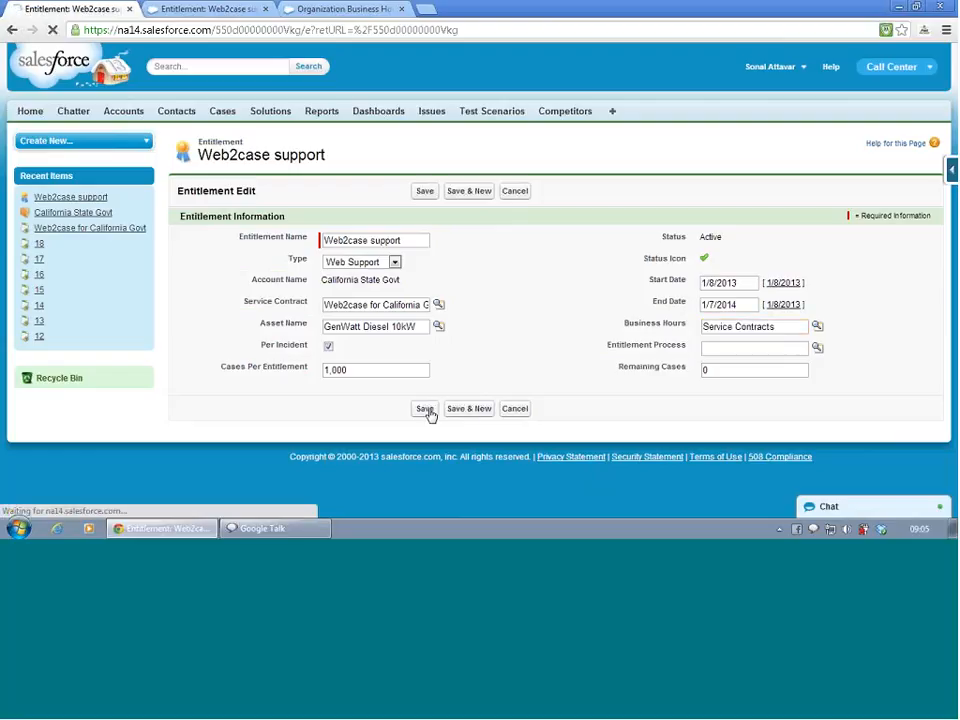
- Move the Organization Business Hours page to its own browser window, and open Entitlement Processes in Setup by searching for "enti"
{"action": "left_click", "coordinate": [240, 8]}
{"action": "left_click_drag", "start_coordinate": [337, 6], "coordinate": [115, 128]}
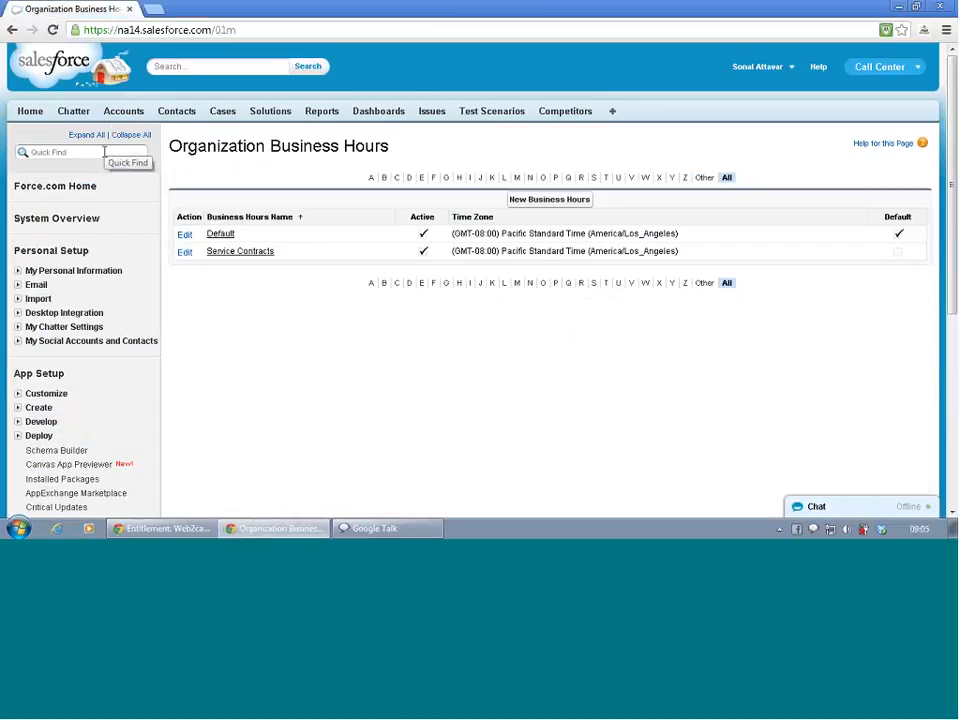
{"action": "left_click", "coordinate": [105, 152]}
{"action": "type", "text": "enti"}
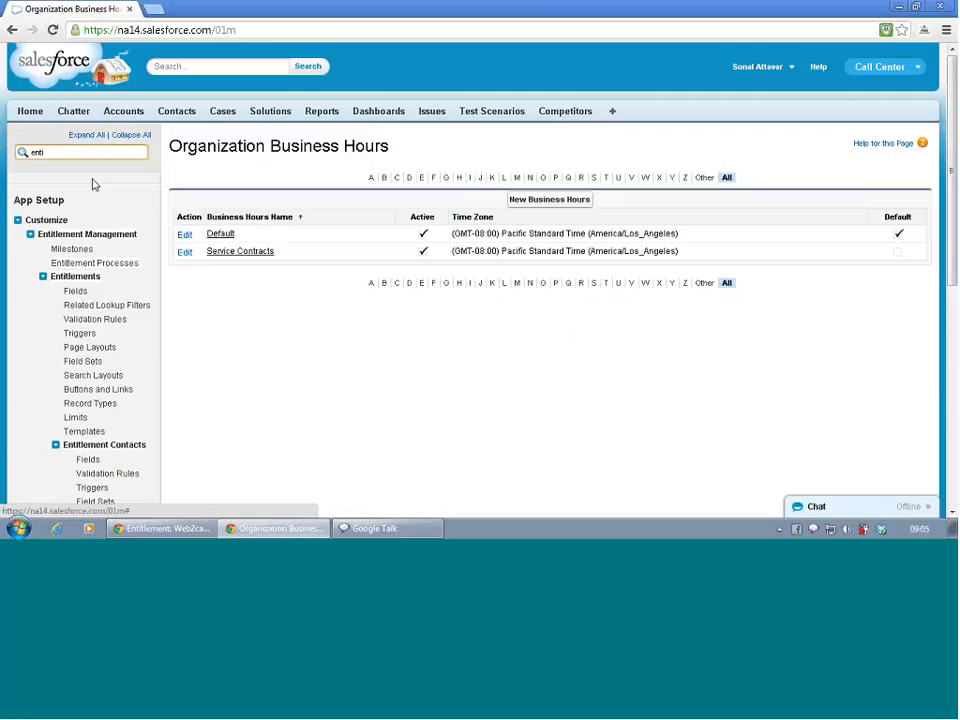
{"action": "left_click", "coordinate": [95, 264]}
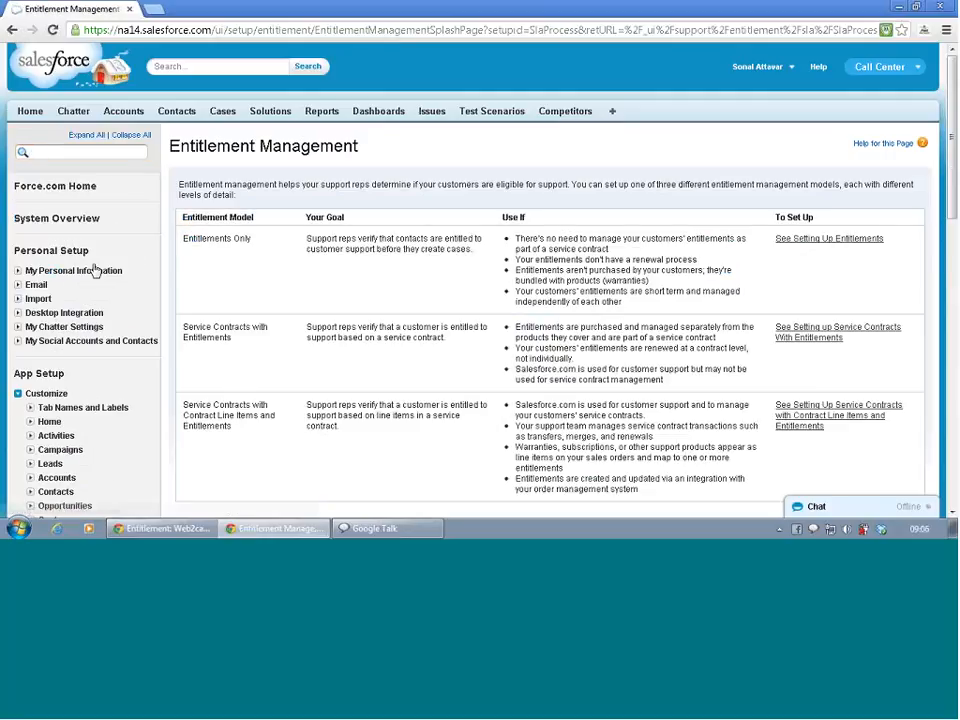
{"action": "scroll", "coordinate": [258, 270], "scroll_direction": "down", "scroll_amount": 3}
{"action": "scroll", "coordinate": [258, 270], "scroll_direction": "down", "scroll_amount": 2}
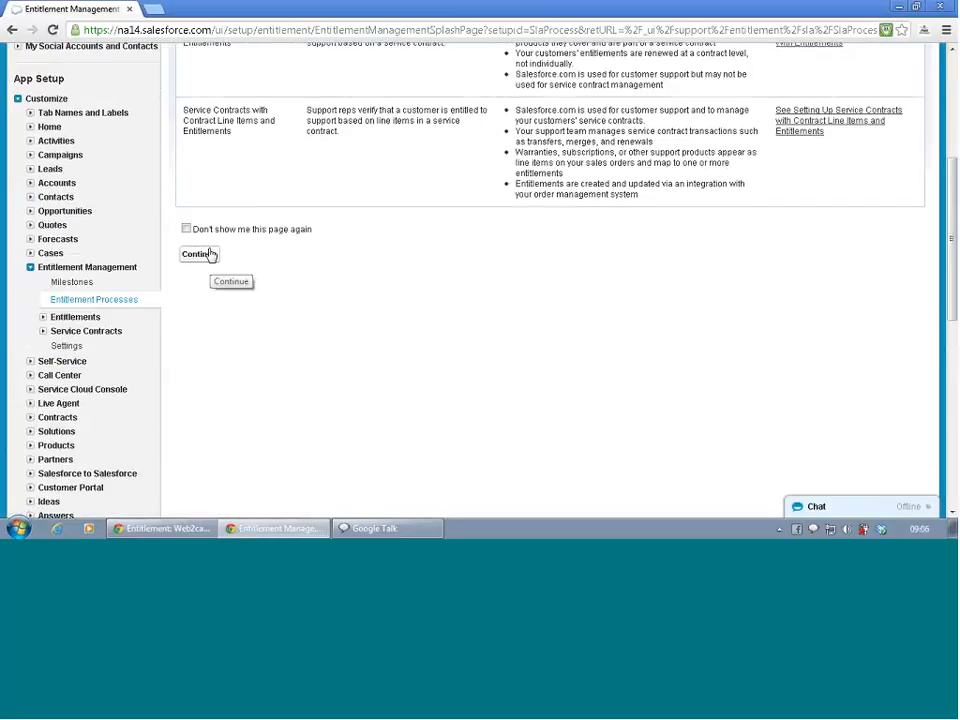
{"action": "left_click", "coordinate": [210, 252]}
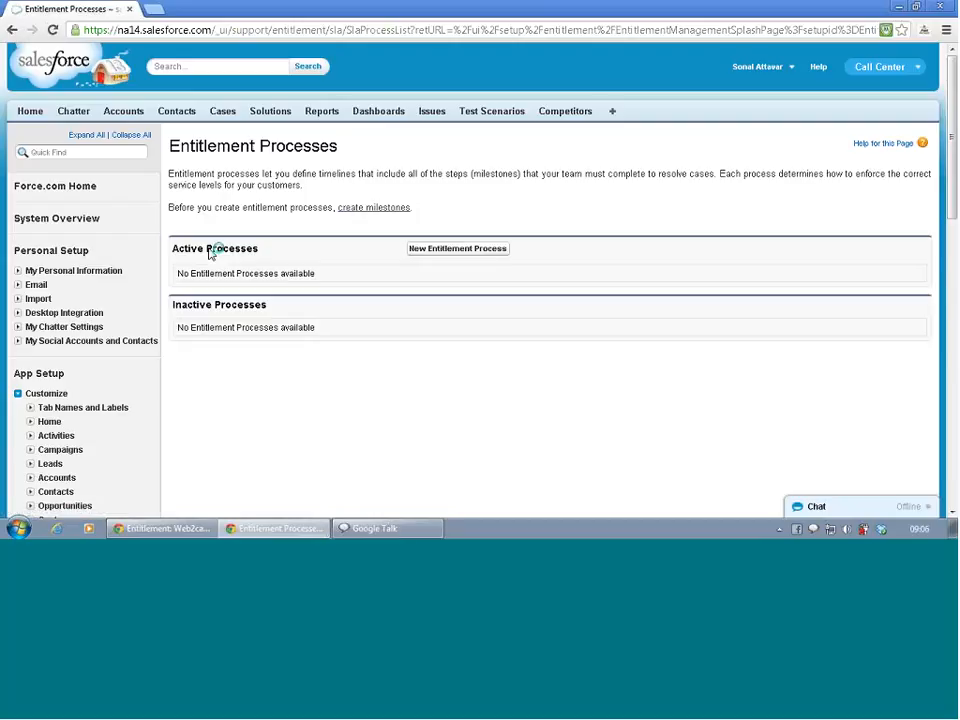
- Start a new entitlement process and name it Service Contracts Process
{"action": "left_click", "coordinate": [453, 251]}
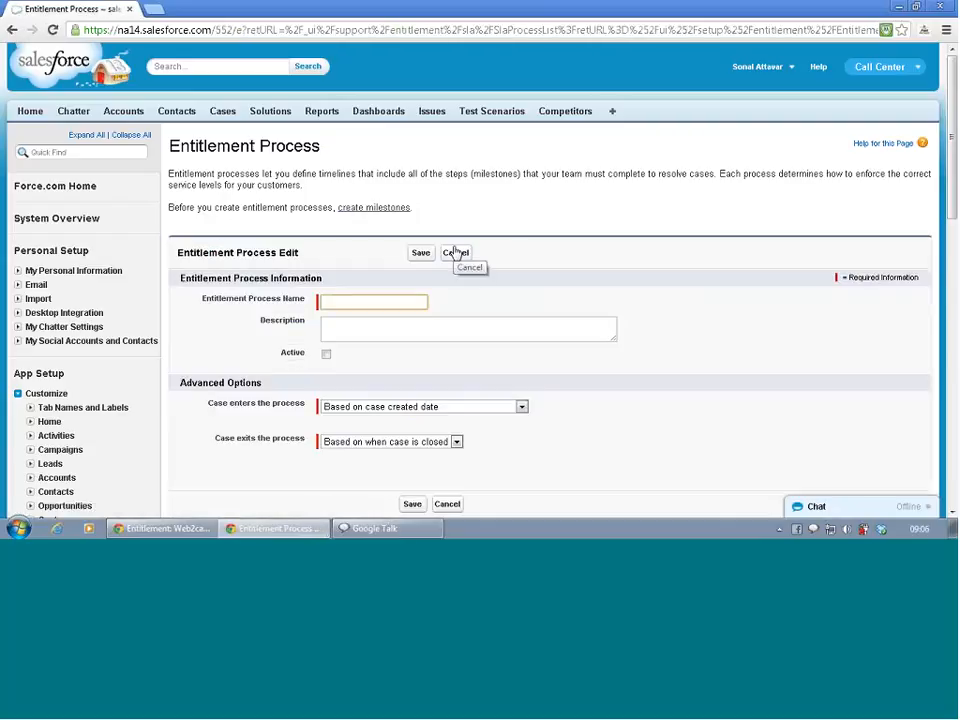
{"action": "type", "text": "S"}
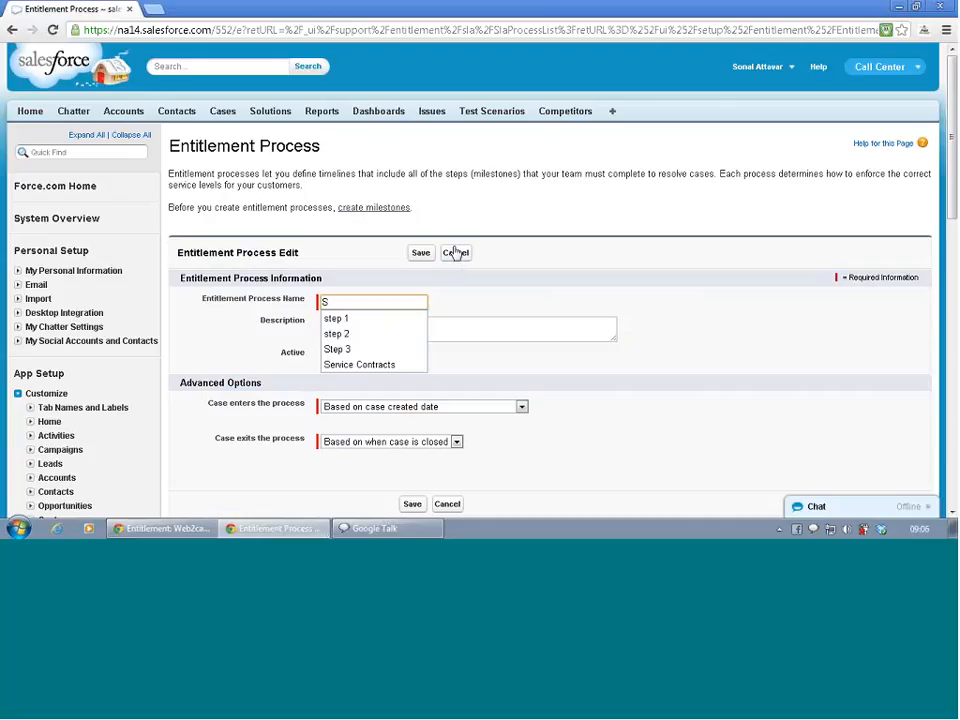
{"action": "type", "text": "er"}
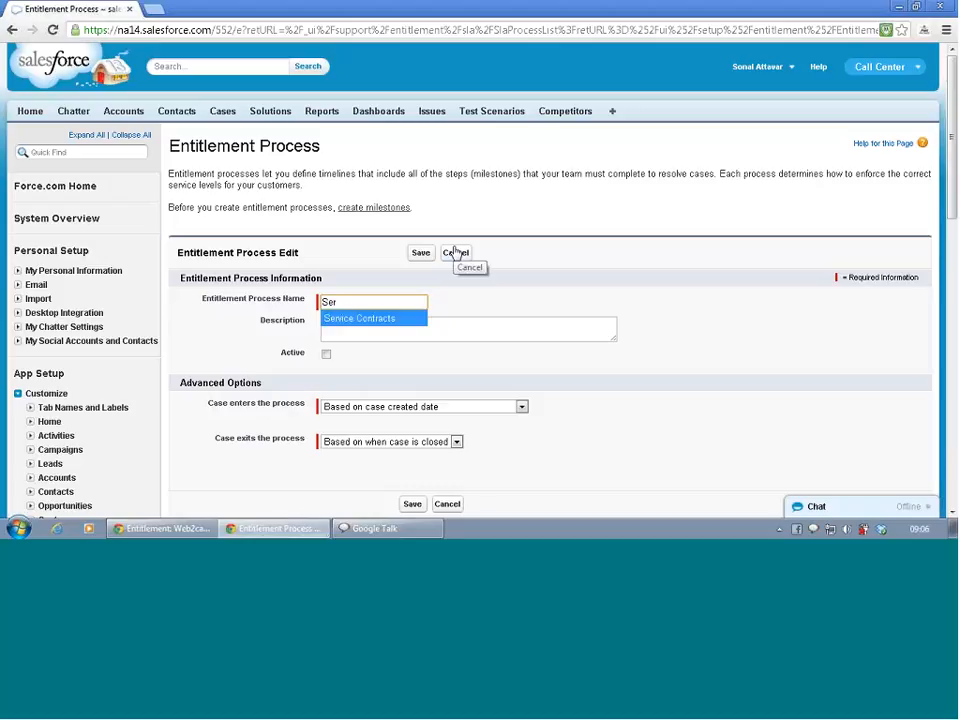
{"action": "key", "text": "Return"}
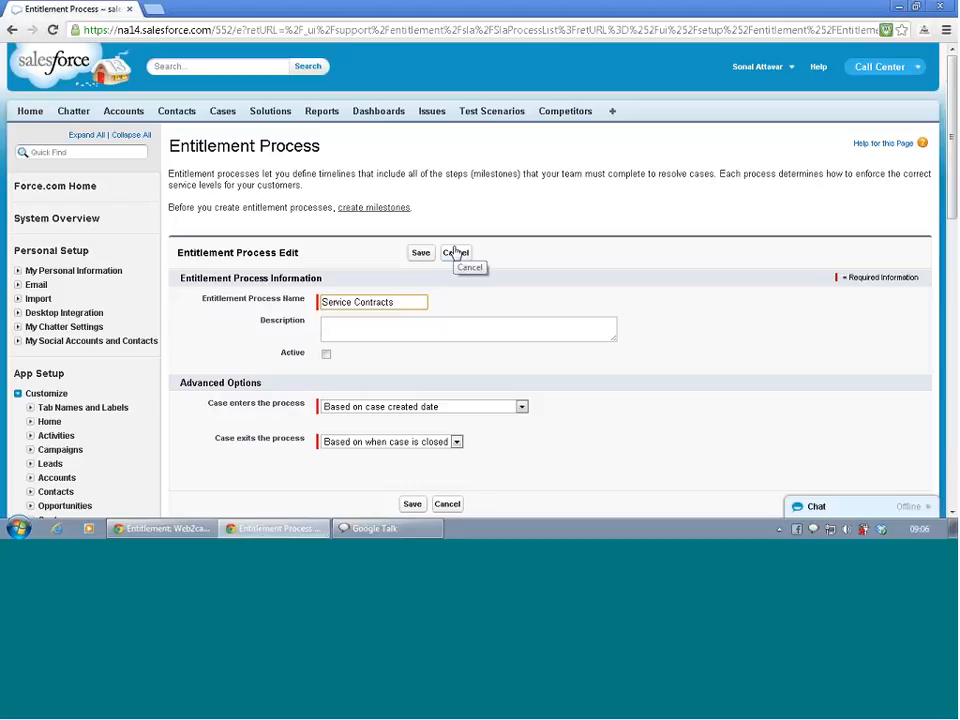
{"action": "type", "text": "Process"}
{"action": "key", "text": "Tab"}
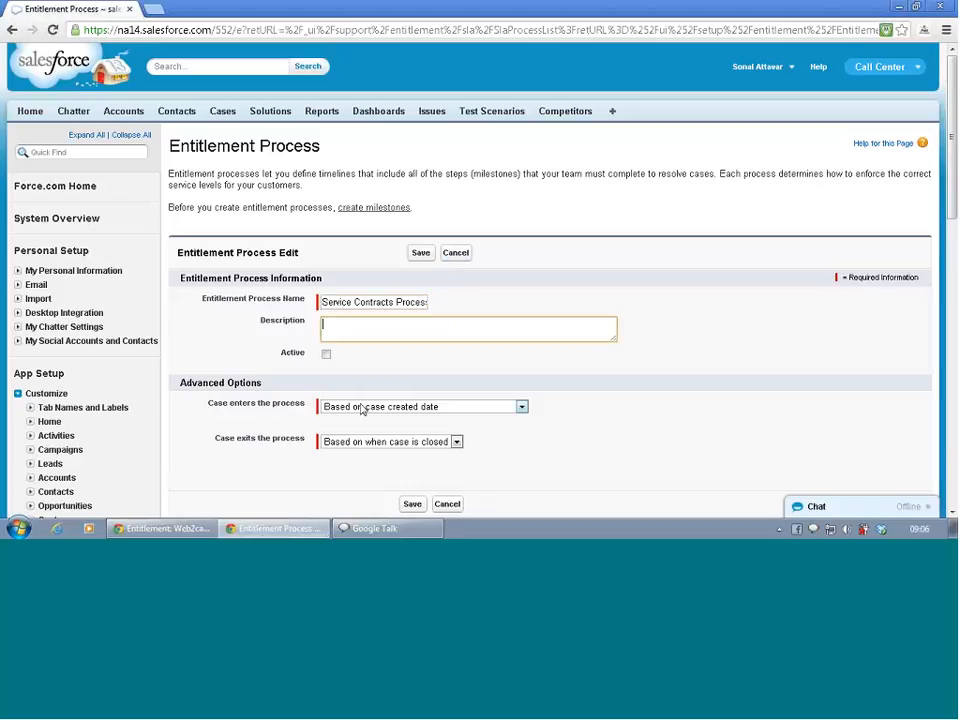
- Mark the process active, with cases entering based on case created date and exiting based on when the case is closed, and save it
{"action": "left_click", "coordinate": [328, 355]}
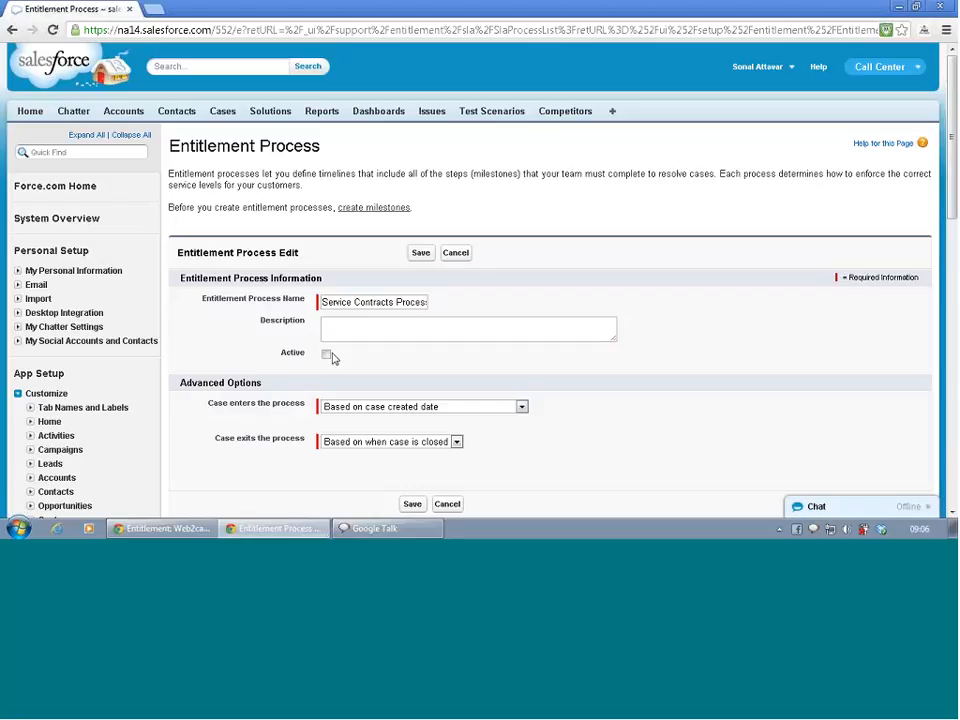
{"action": "left_click", "coordinate": [326, 356]}
{"action": "left_click", "coordinate": [507, 410]}
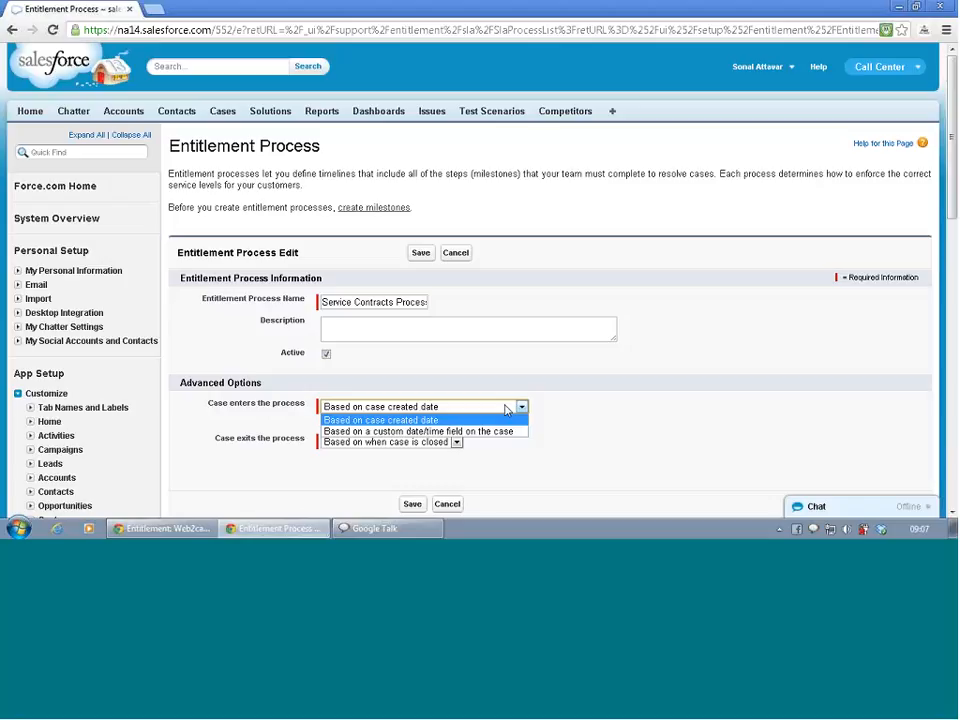
{"action": "left_click", "coordinate": [507, 408]}
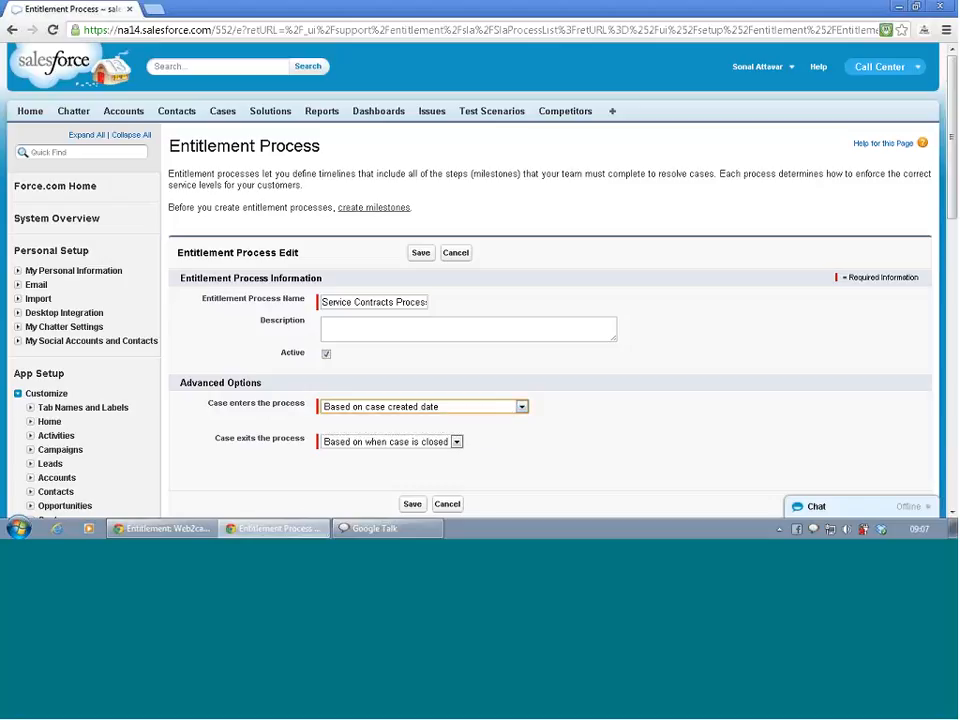
{"action": "left_click", "coordinate": [392, 443]}
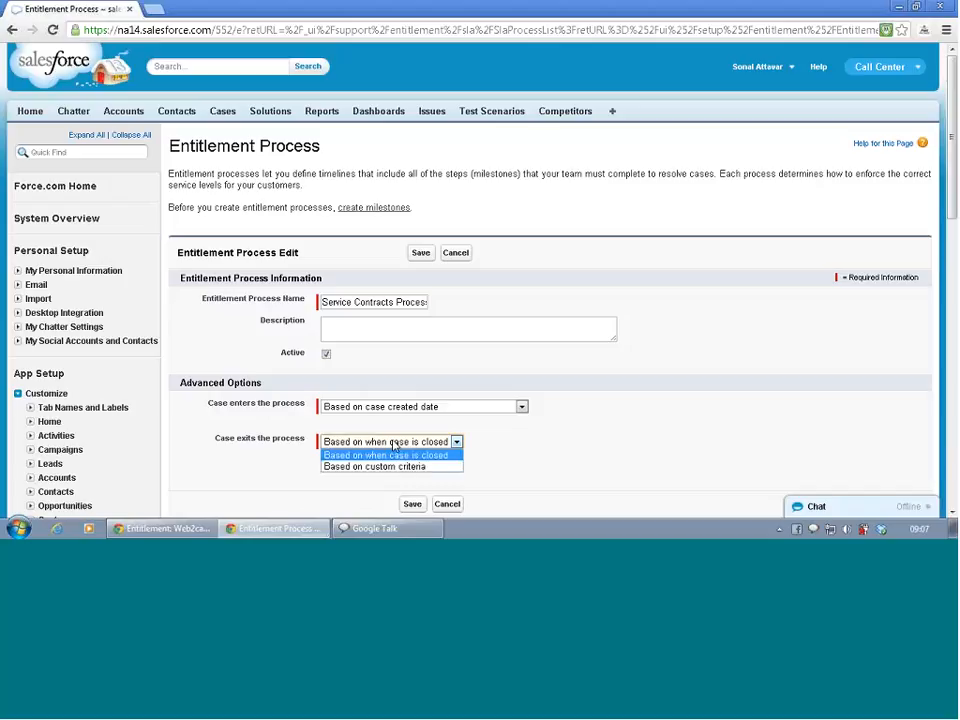
{"action": "left_click", "coordinate": [393, 446]}
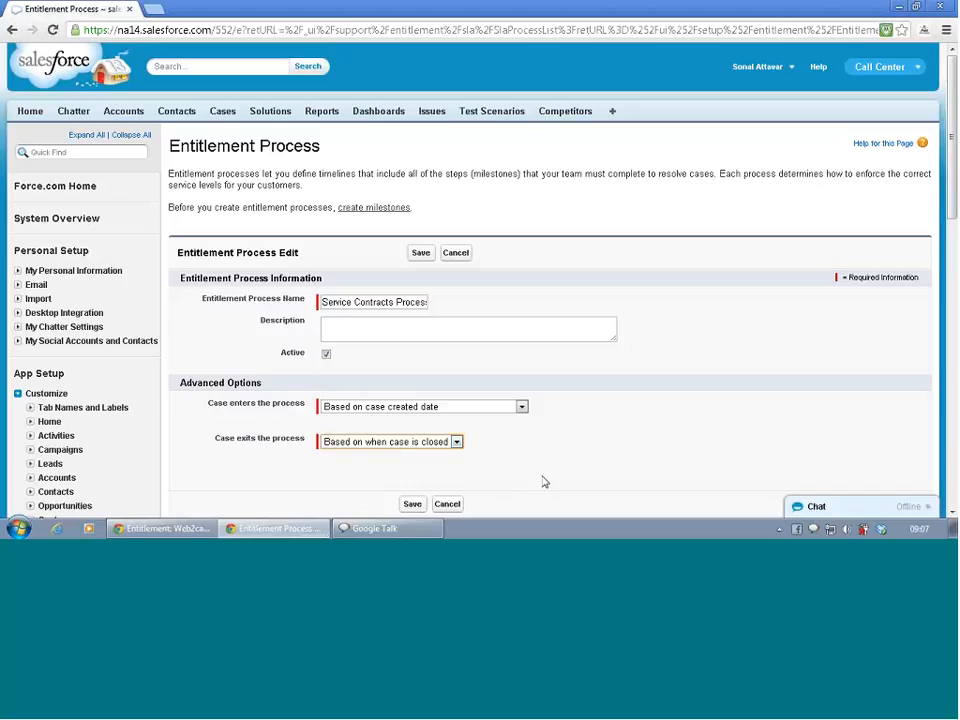
{"action": "left_click", "coordinate": [413, 511]}
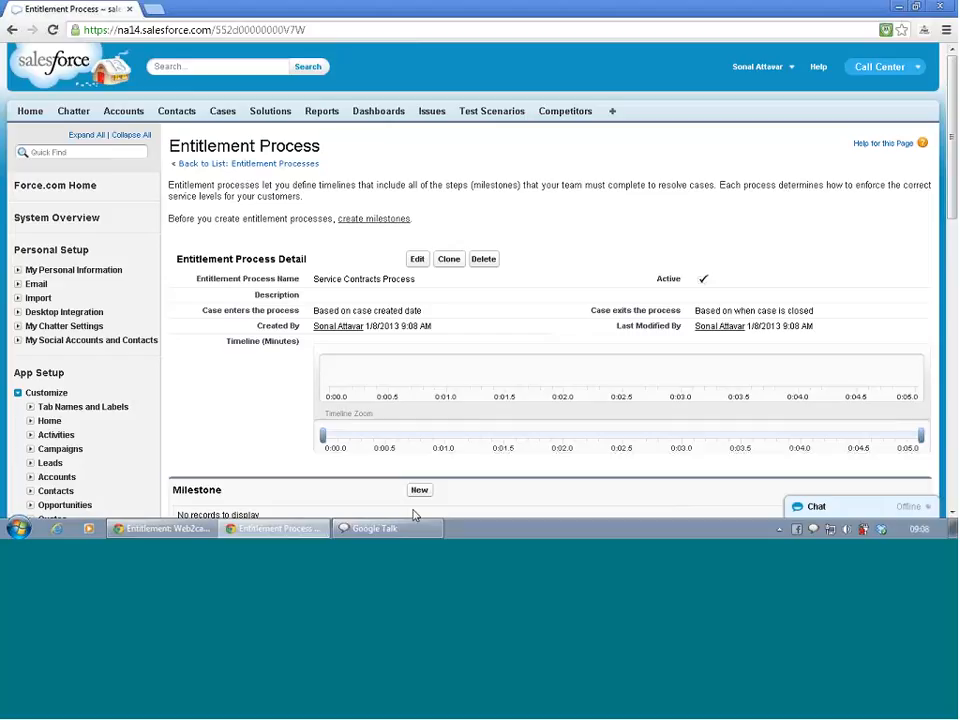
{"action": "scroll", "coordinate": [416, 512], "scroll_direction": "down", "scroll_amount": 2}
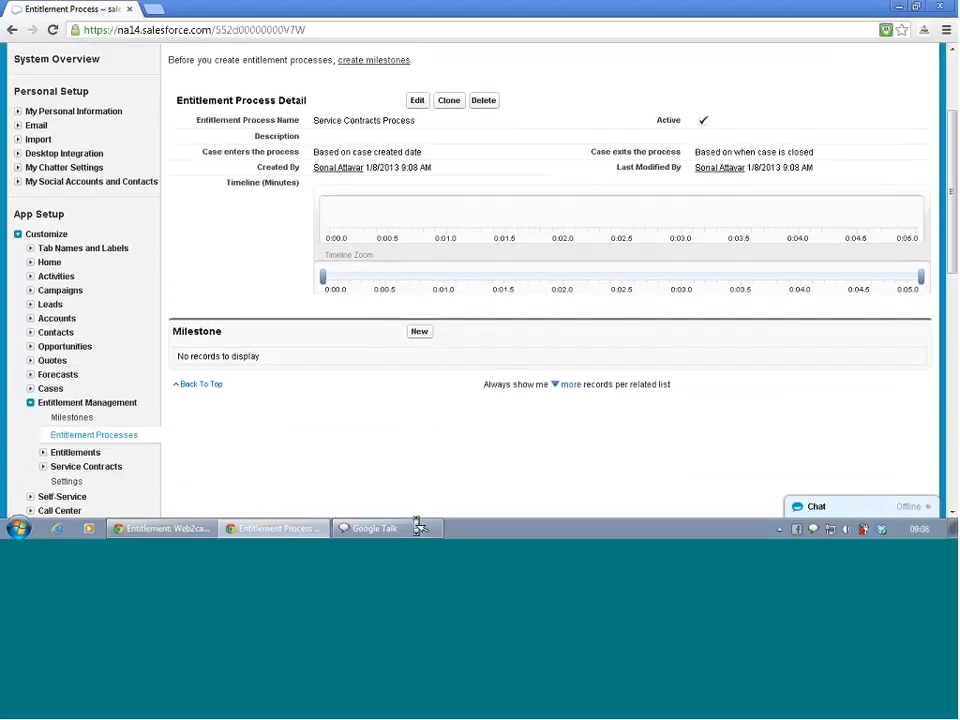
{"action": "left_click", "coordinate": [419, 332]}
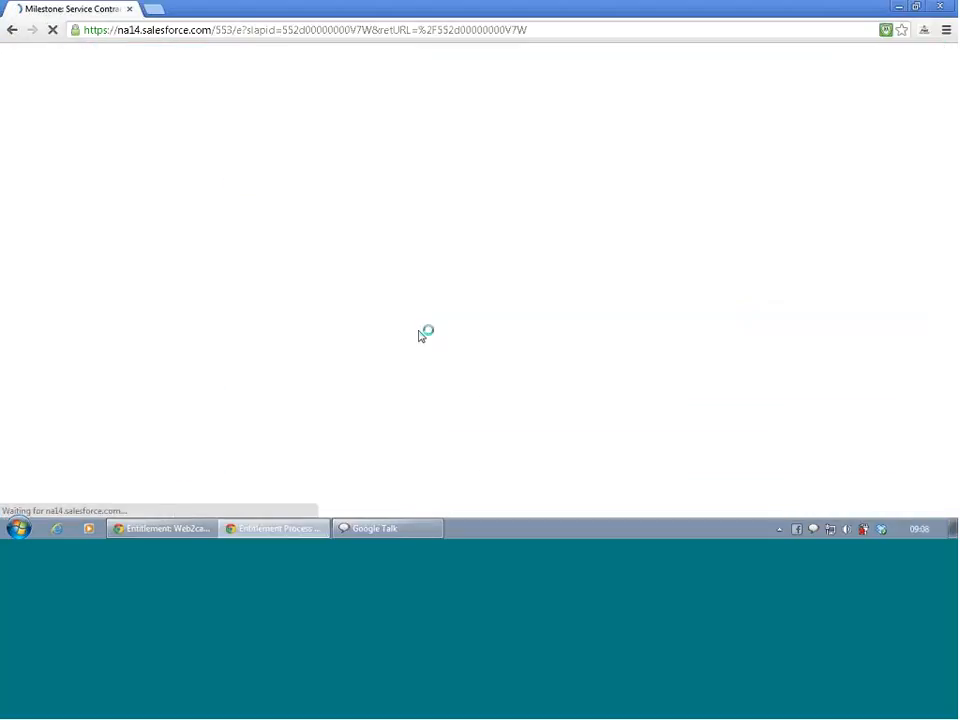
{"action": "left_click", "coordinate": [342, 274]}
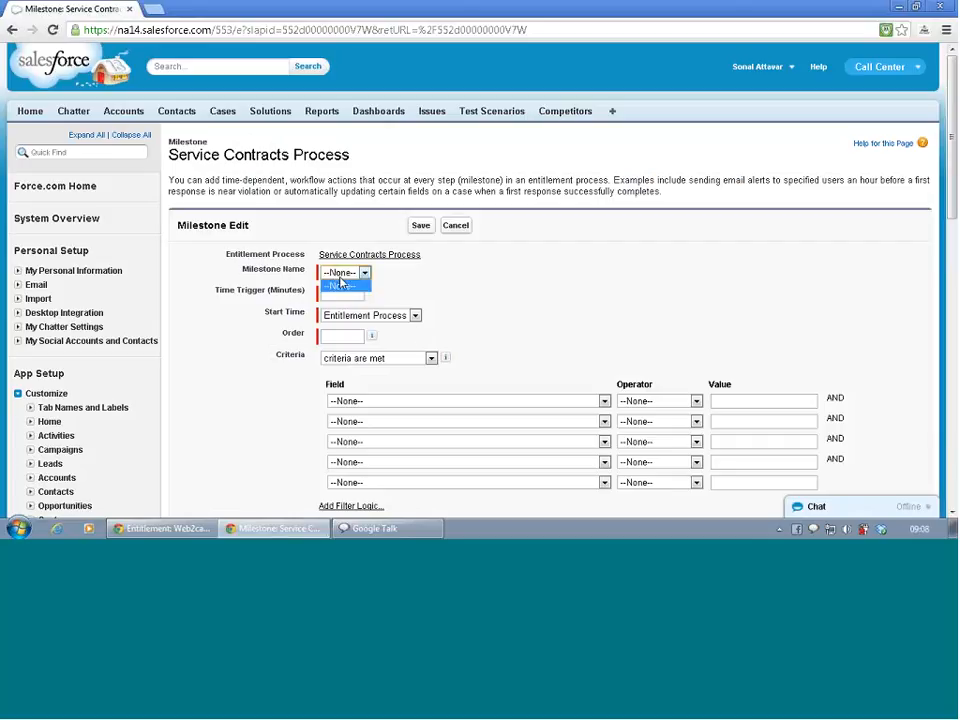
{"action": "left_click", "coordinate": [342, 280]}
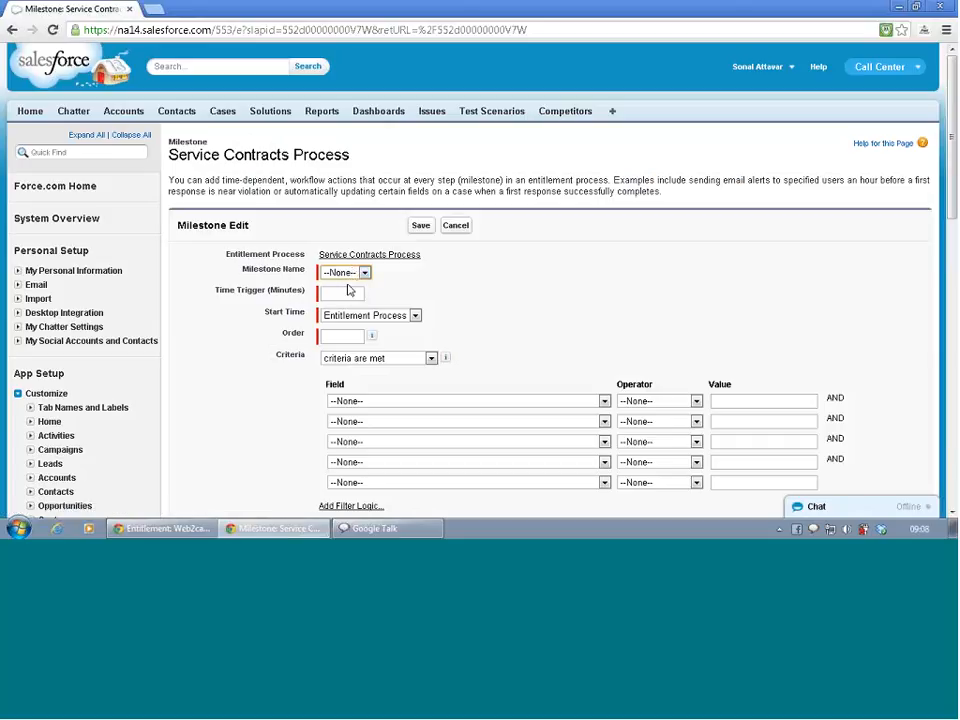
{"action": "left_click", "coordinate": [452, 228]}
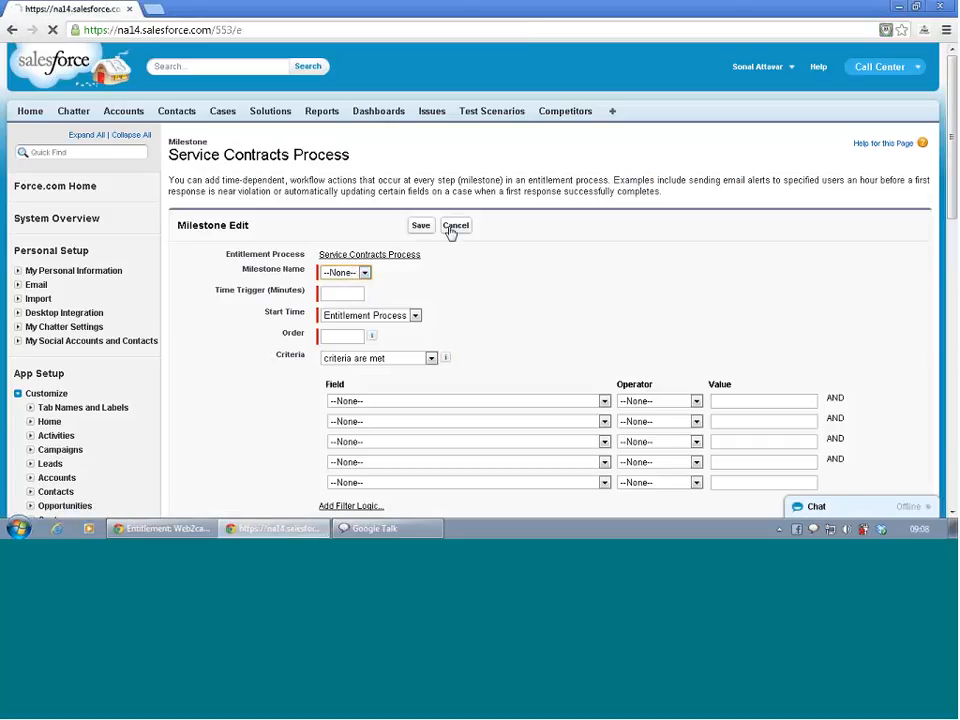
- Find the Milestones settings in Setup by searching for "mile", and continue past the Entitlement Management introduction to the milestone list
{"action": "scroll", "coordinate": [318, 337], "scroll_direction": "down", "scroll_amount": 2}
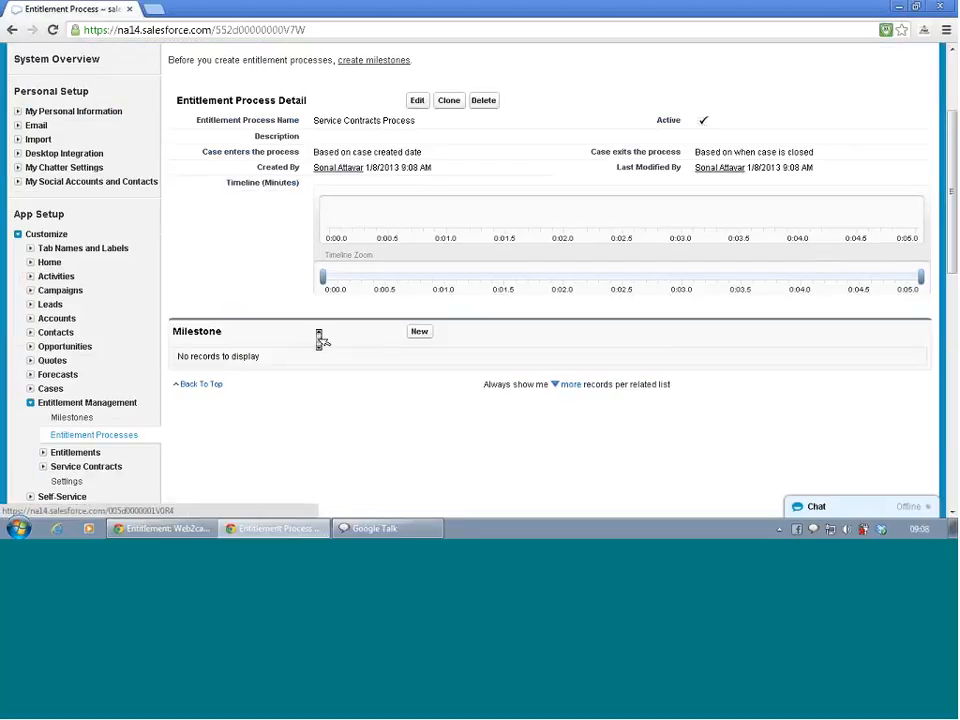
{"action": "scroll", "coordinate": [316, 333], "scroll_direction": "up", "scroll_amount": 1}
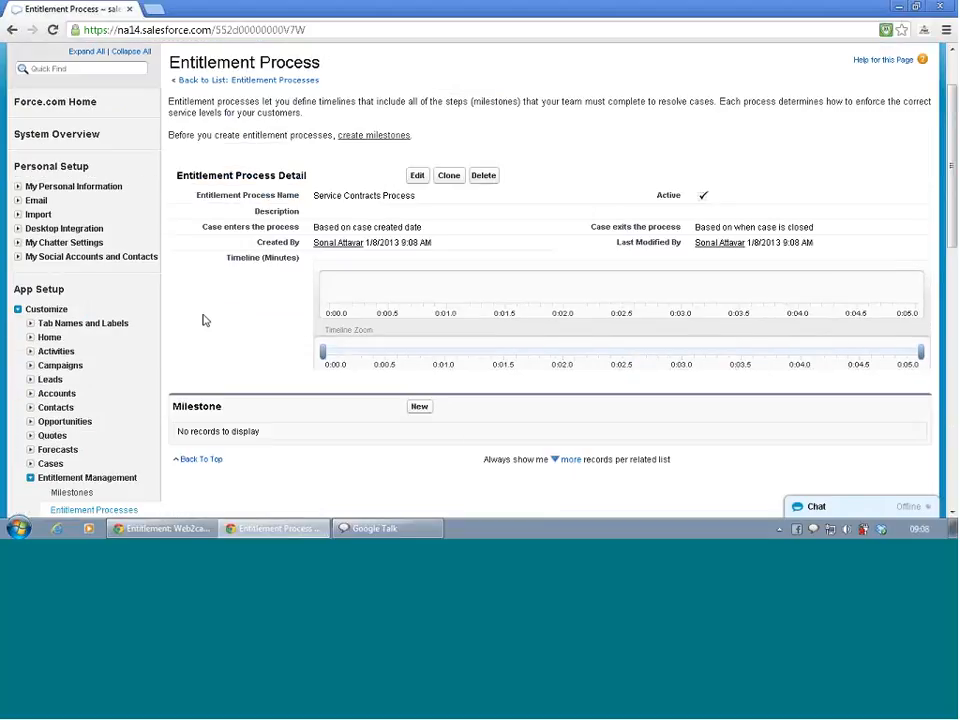
{"action": "left_click", "coordinate": [71, 70]}
{"action": "type", "text": "a"}
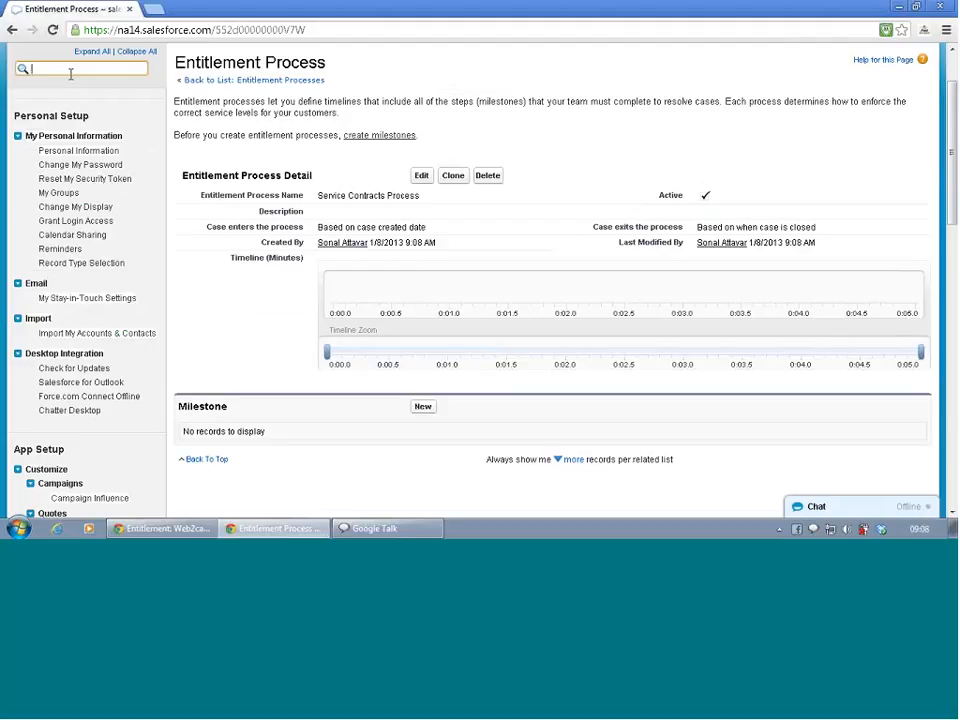
{"action": "key", "text": "BackSpace"}
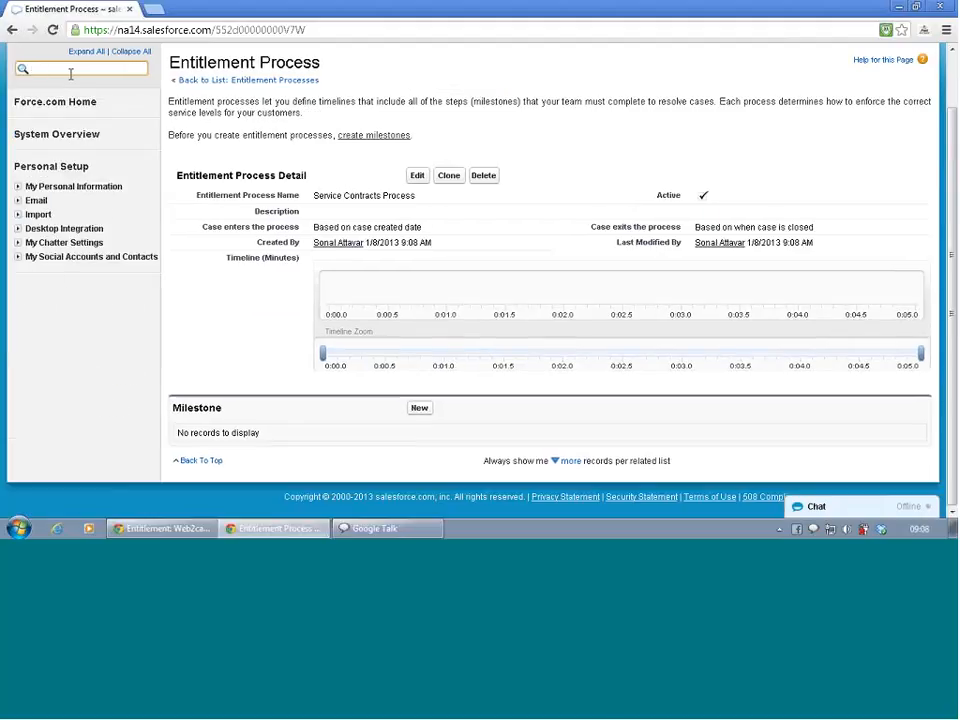
{"action": "type", "text": "mile"}
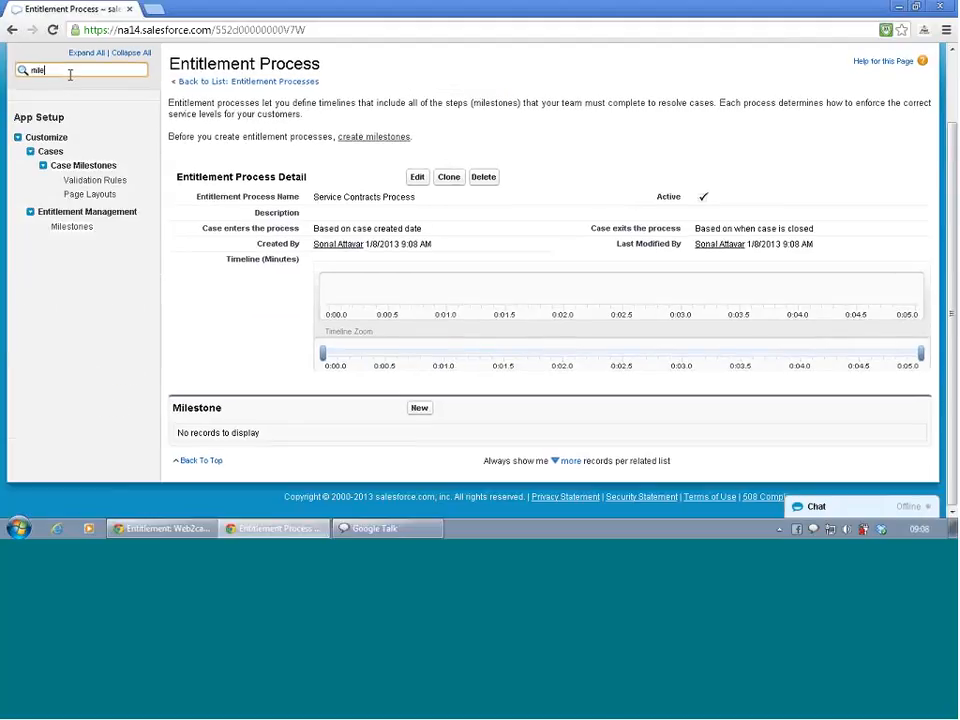
{"action": "left_click", "coordinate": [86, 230]}
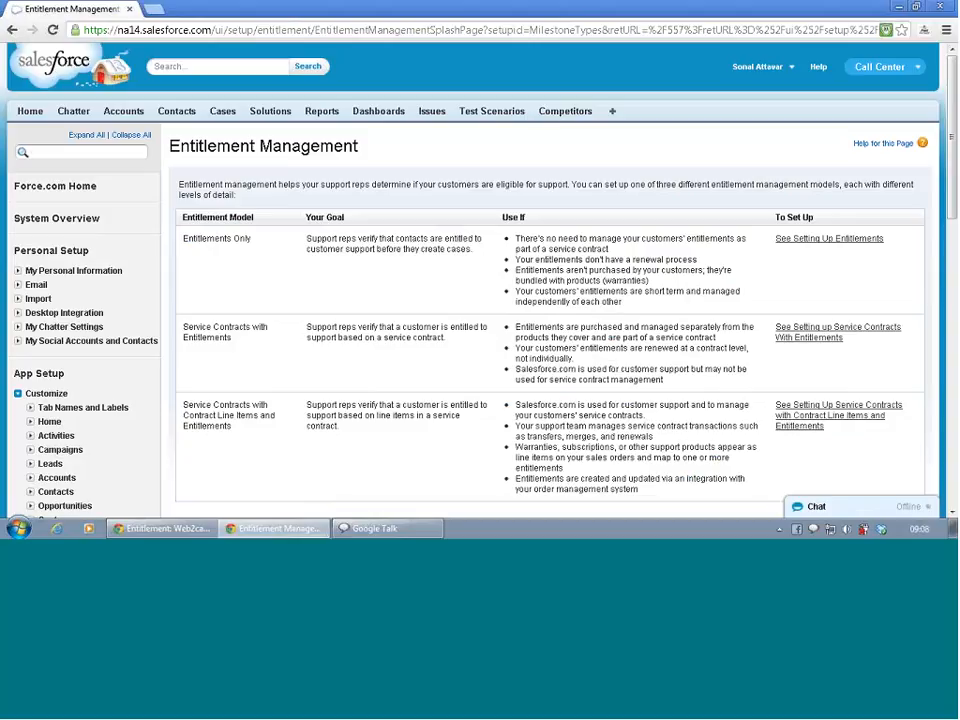
{"action": "scroll", "coordinate": [266, 358], "scroll_direction": "down", "scroll_amount": 5}
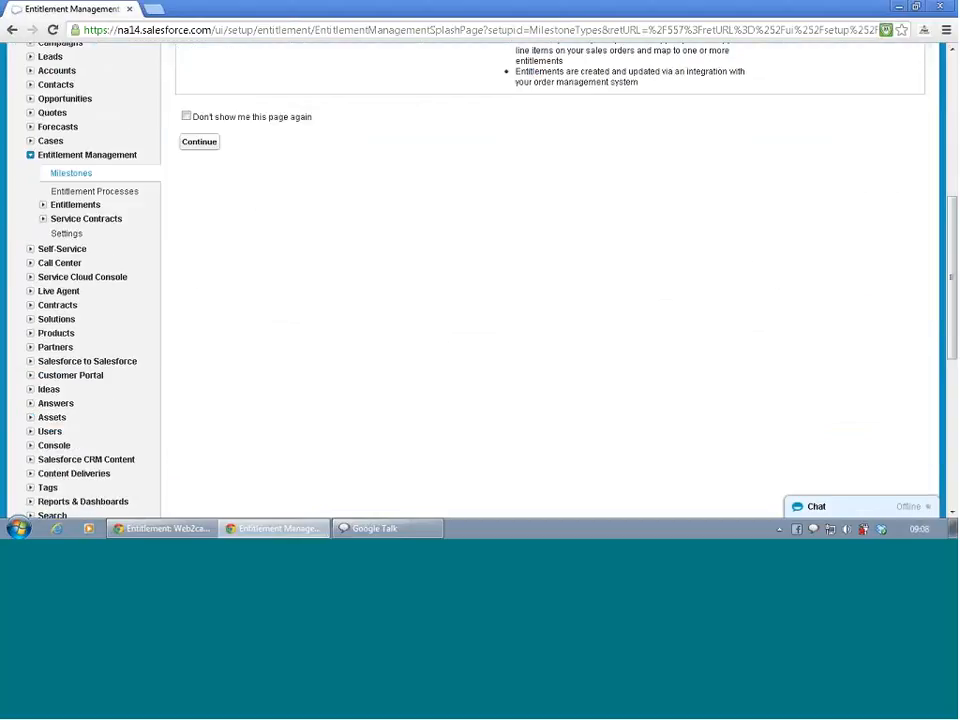
{"action": "left_click", "coordinate": [201, 141]}
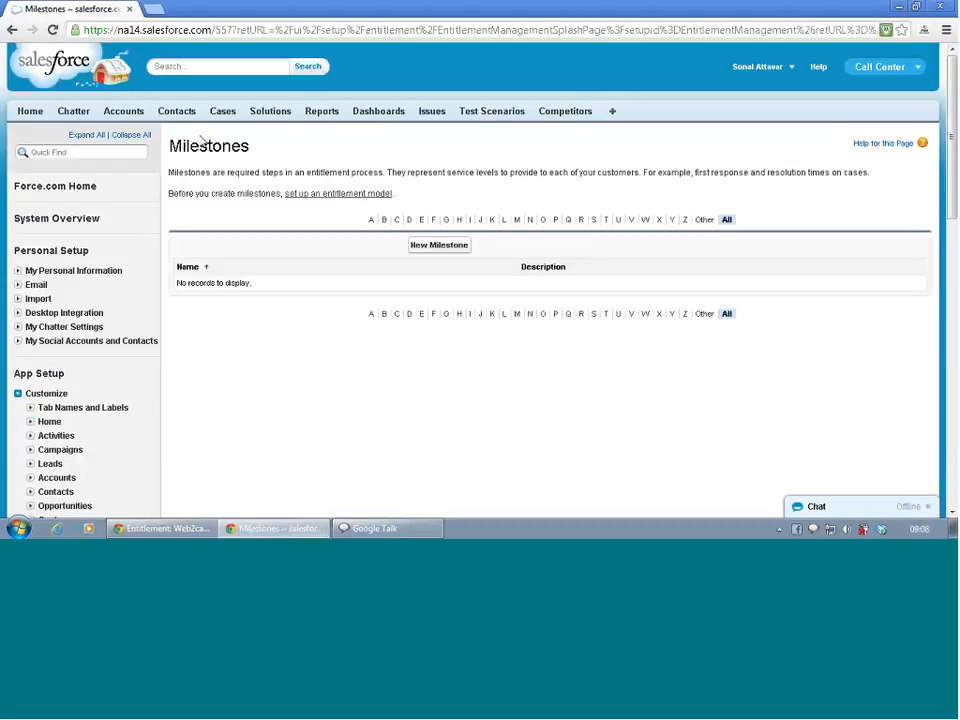
- Create and save a new milestone named Tier 1 Support, and return to the Web2case support entitlement window
{"action": "left_click", "coordinate": [423, 250]}
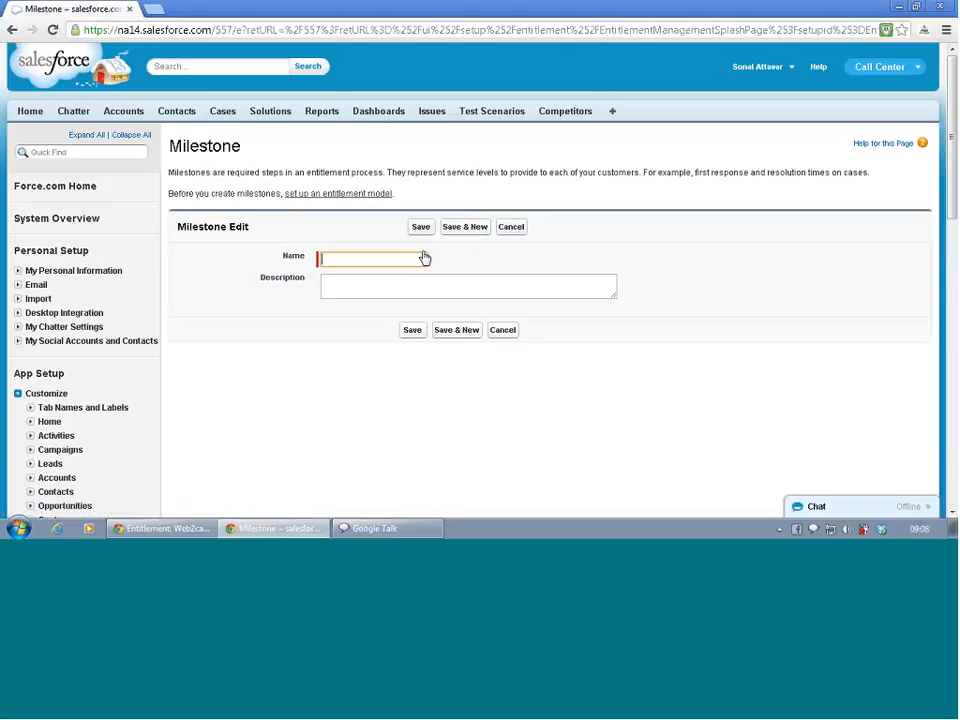
{"action": "left_click", "coordinate": [346, 258]}
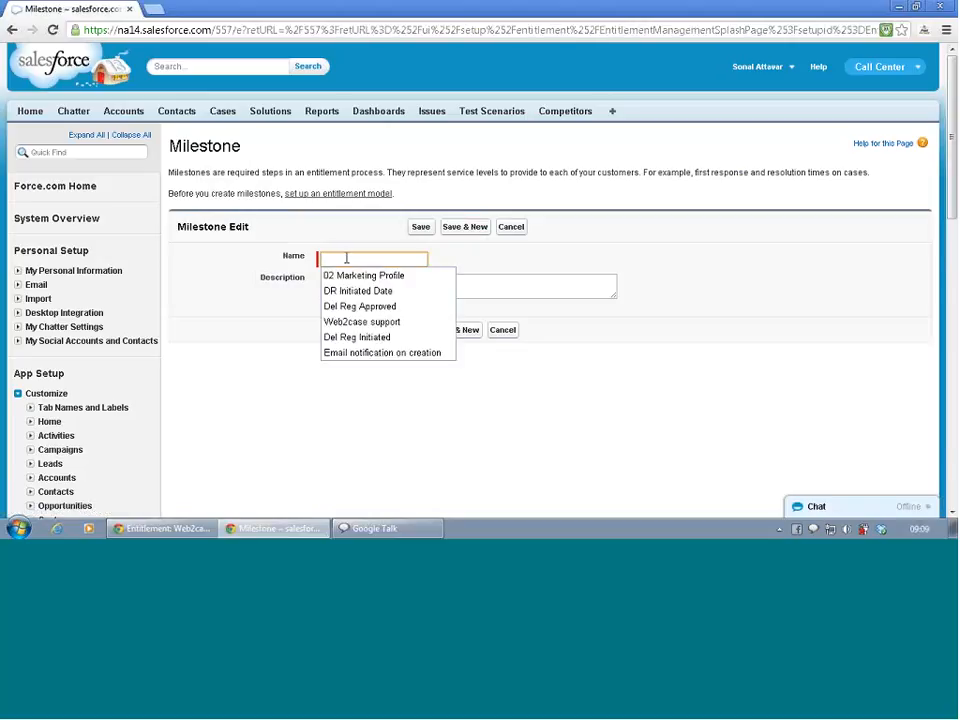
{"action": "type", "text": "T"}
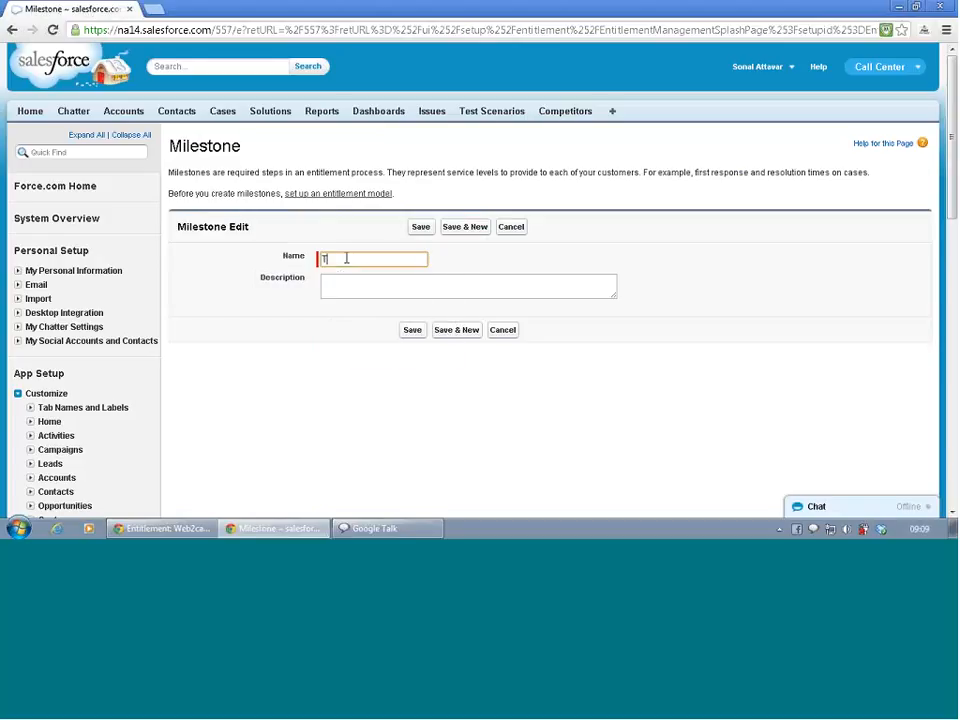
{"action": "type", "text": "ier 1 Support"}
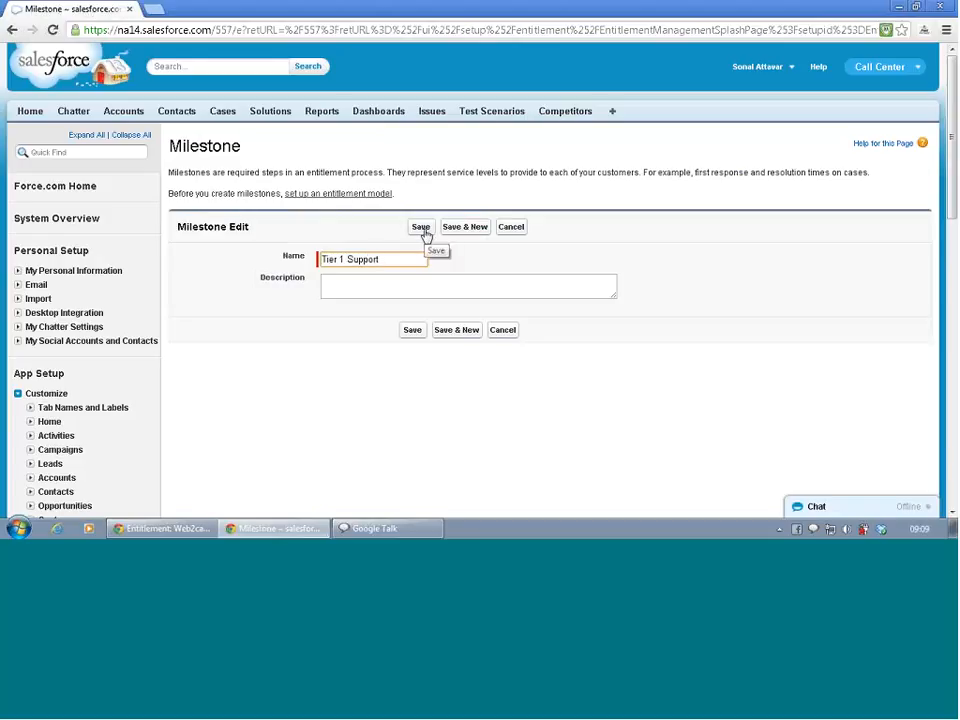
{"action": "left_click", "coordinate": [422, 228]}
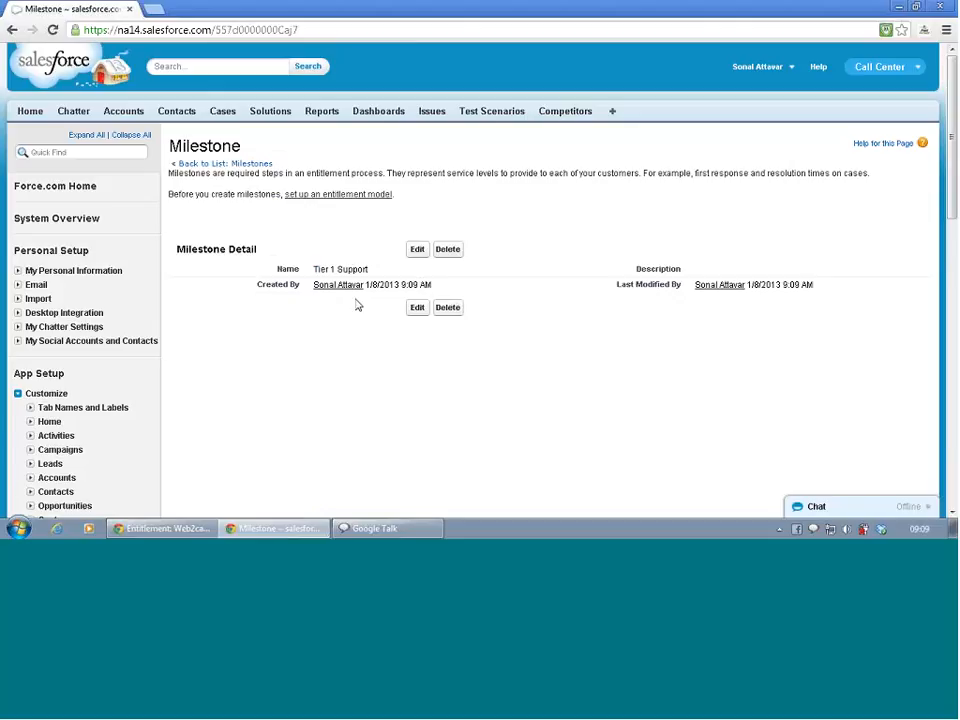
{"action": "left_click", "coordinate": [165, 531]}
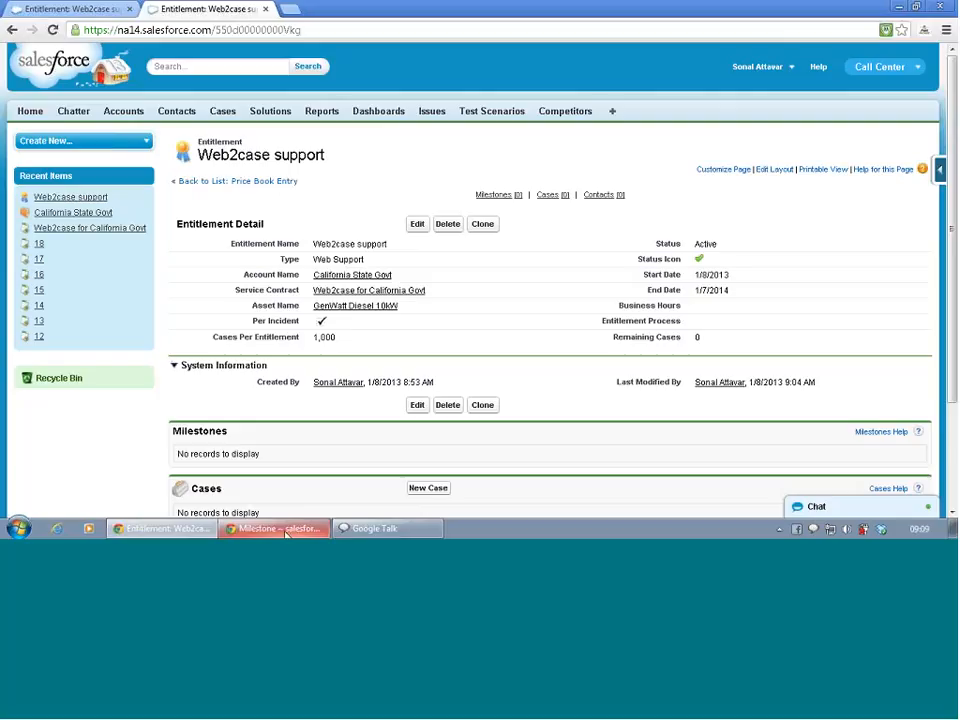
- Look over the entitlement model overview linked from the Tier 1 Support milestone and return to the milestone
{"action": "left_click", "coordinate": [285, 531]}
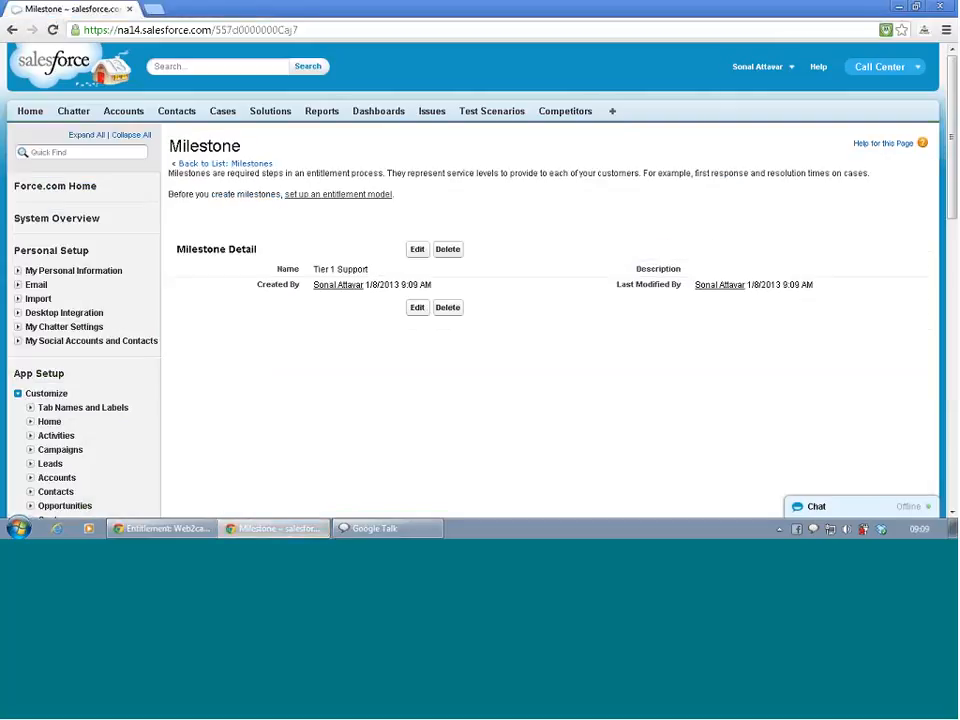
{"action": "left_click", "coordinate": [358, 194]}
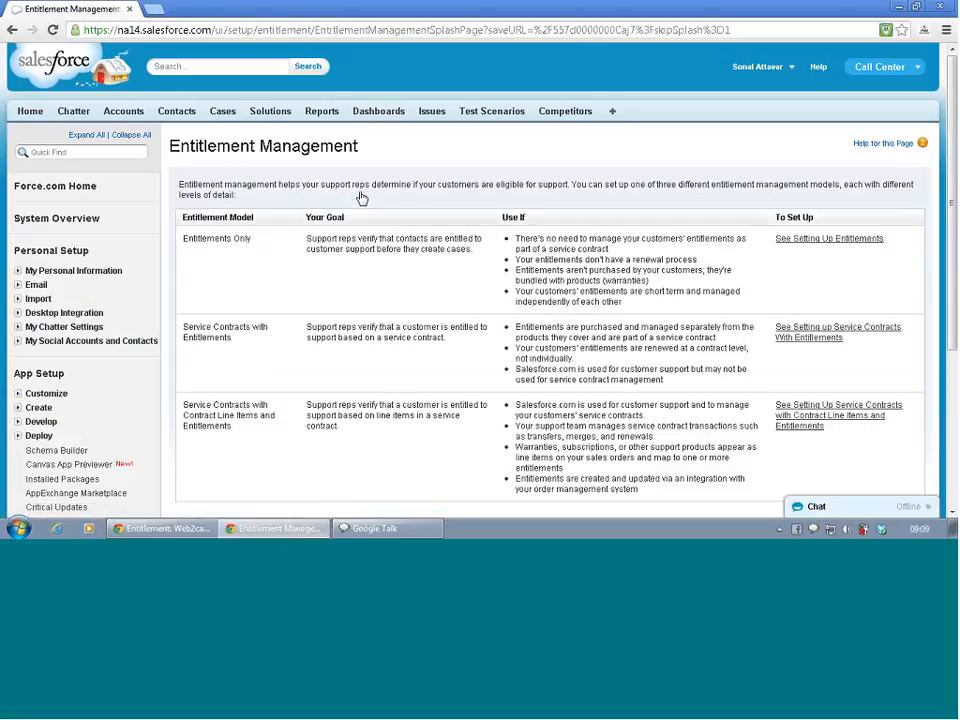
{"action": "scroll", "coordinate": [362, 197], "scroll_direction": "down", "scroll_amount": 4}
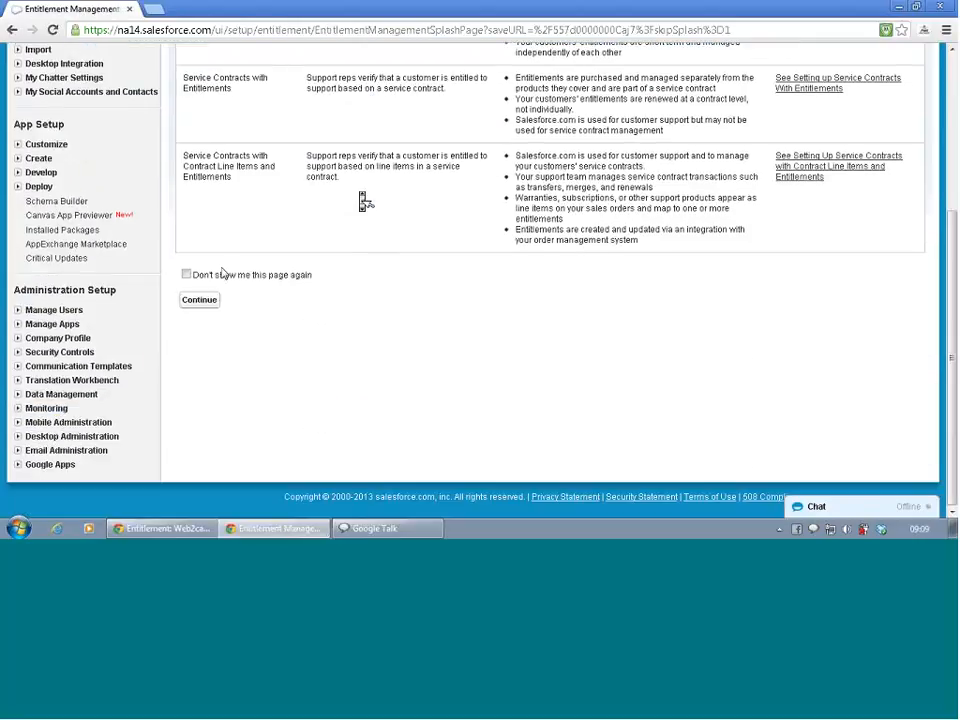
{"action": "left_click", "coordinate": [200, 300]}
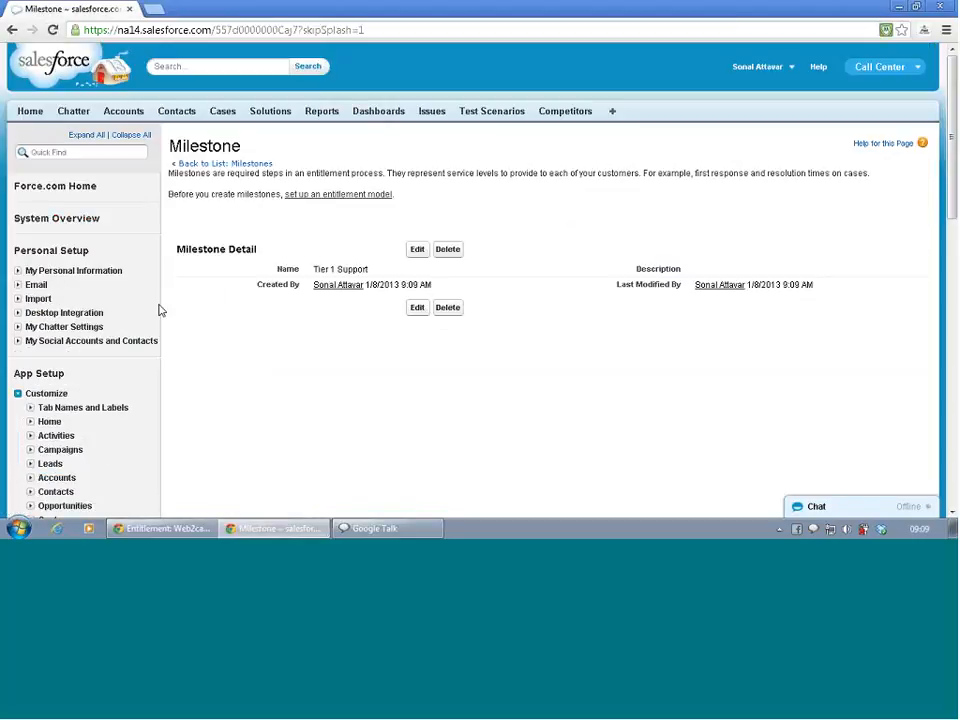
- Combine the milestone and entitlement pages in one browser window, and open the Web2case support entitlement's Entitlement Process field for editing
{"action": "left_click_drag", "start_coordinate": [178, 11], "coordinate": [43, 9]}
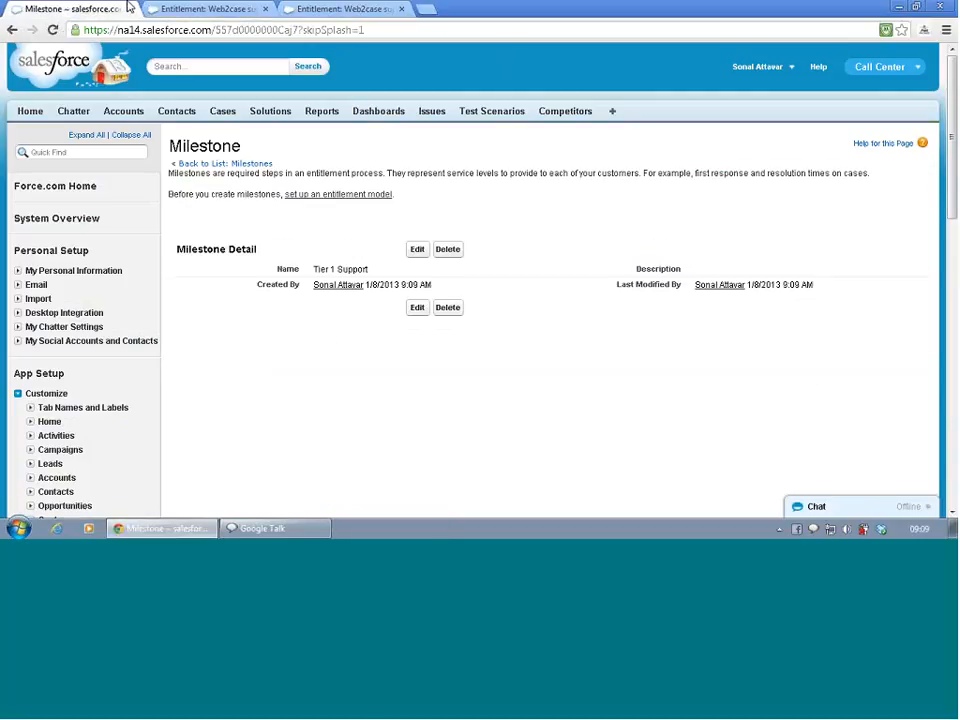
{"action": "left_click", "coordinate": [241, 7]}
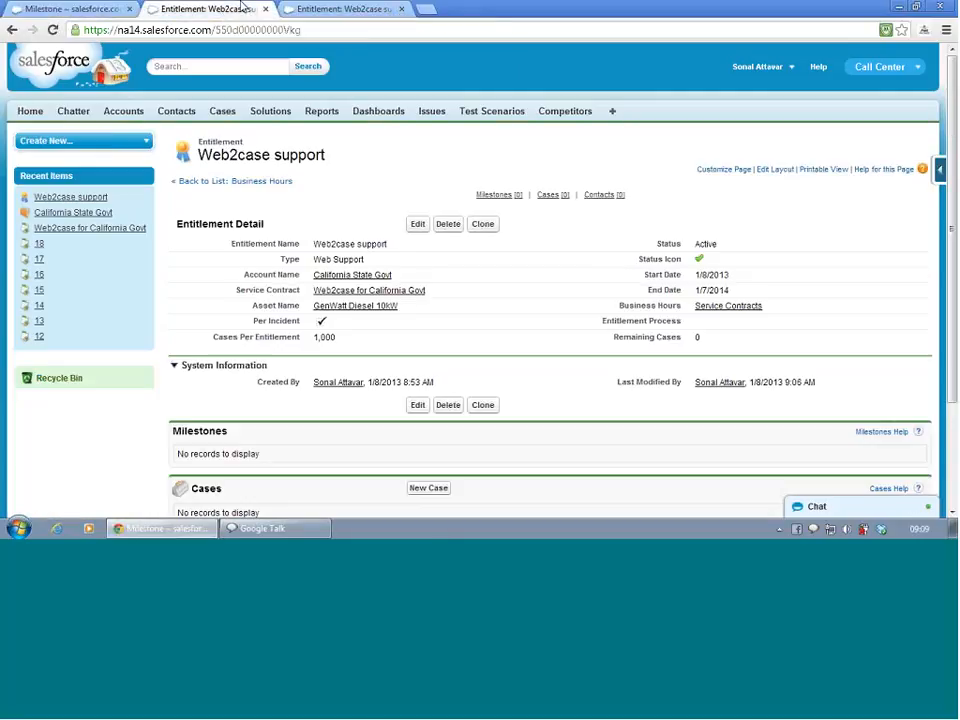
{"action": "left_click", "coordinate": [334, 9]}
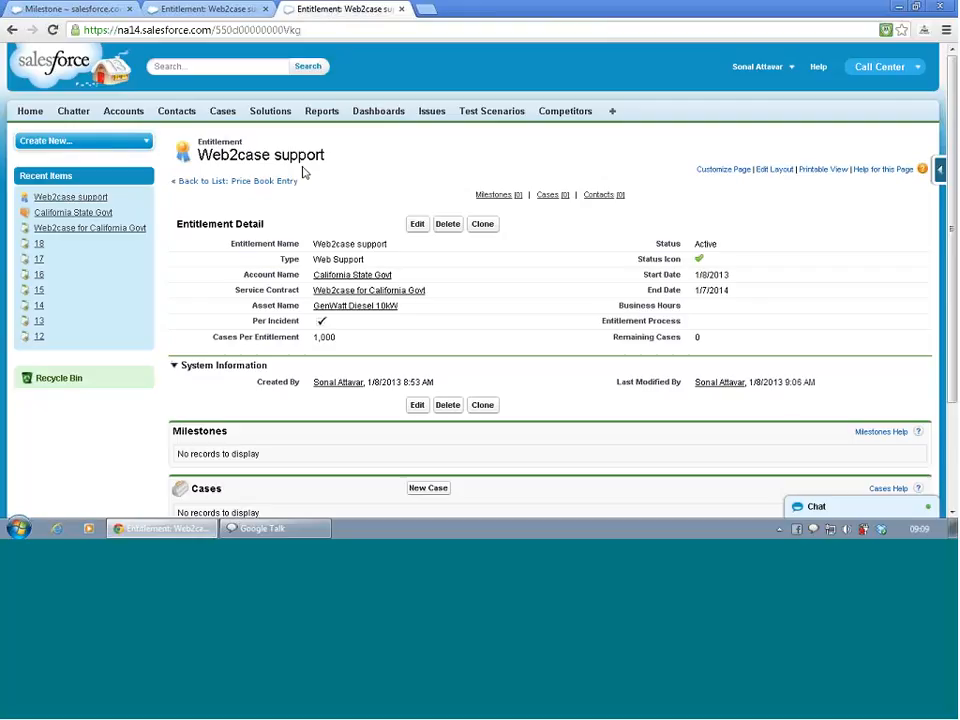
{"action": "scroll", "coordinate": [303, 175], "scroll_direction": "down", "scroll_amount": 2}
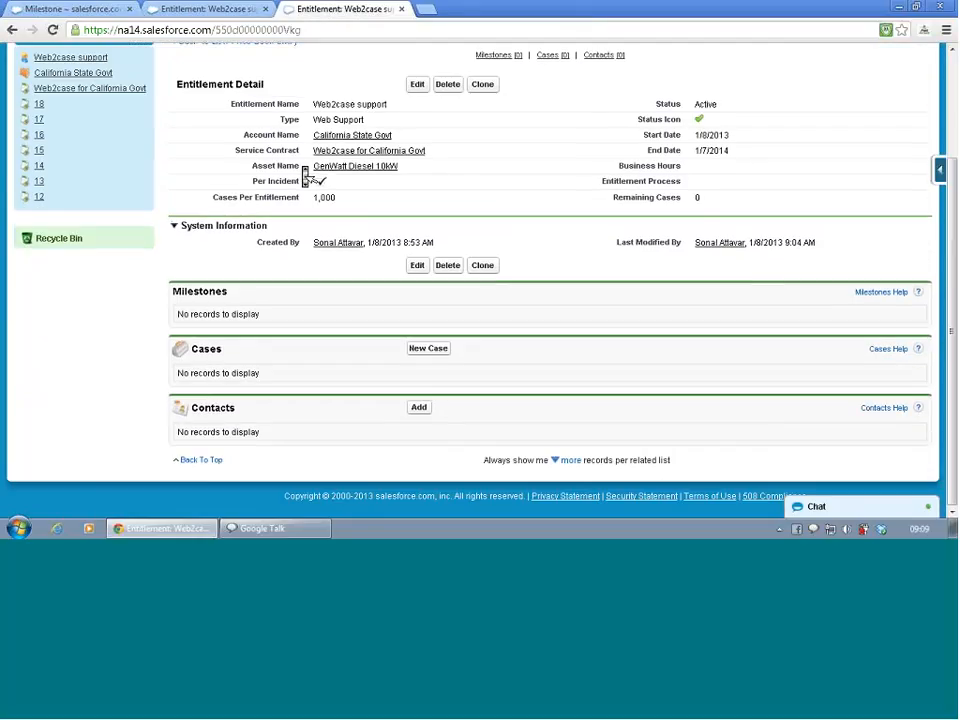
{"action": "double_click", "coordinate": [703, 185]}
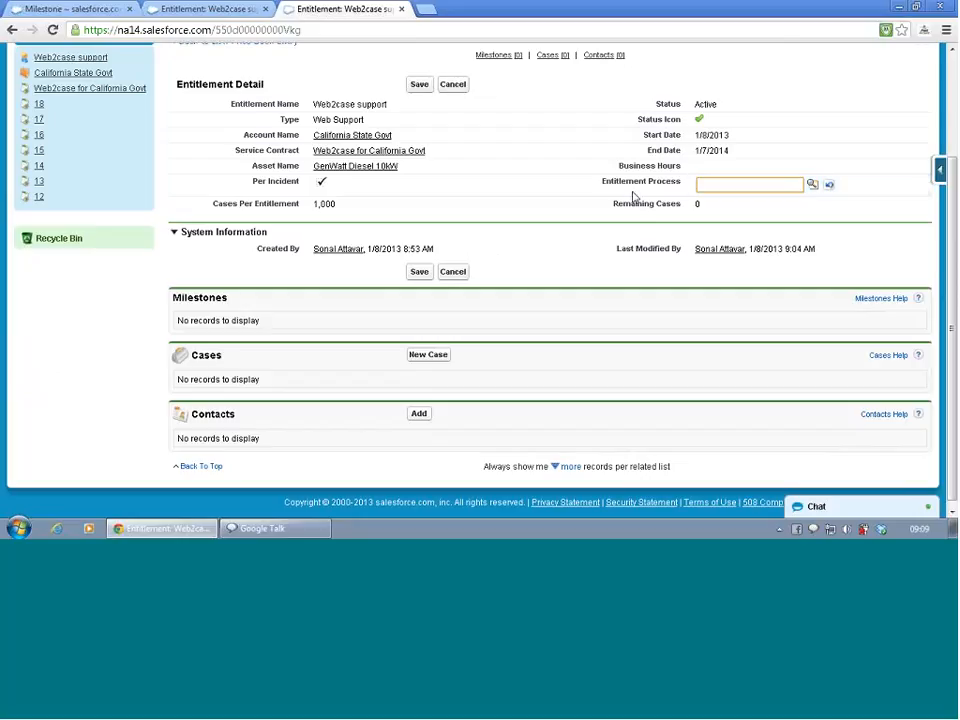
{"action": "left_click", "coordinate": [205, 8]}
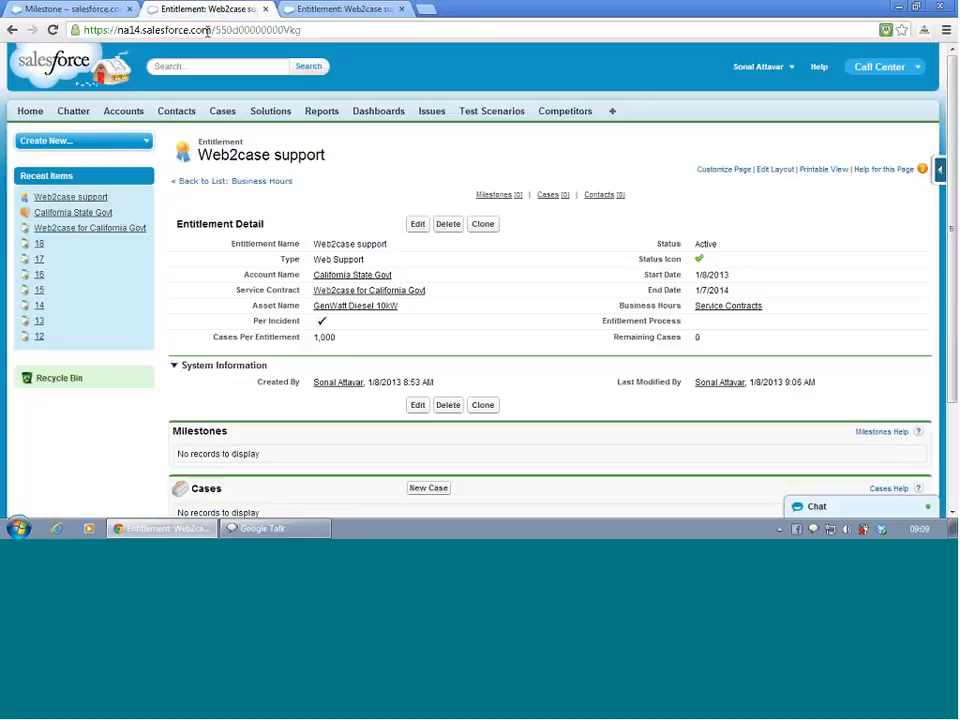
{"action": "scroll", "coordinate": [169, 196], "scroll_direction": "down", "scroll_amount": 3}
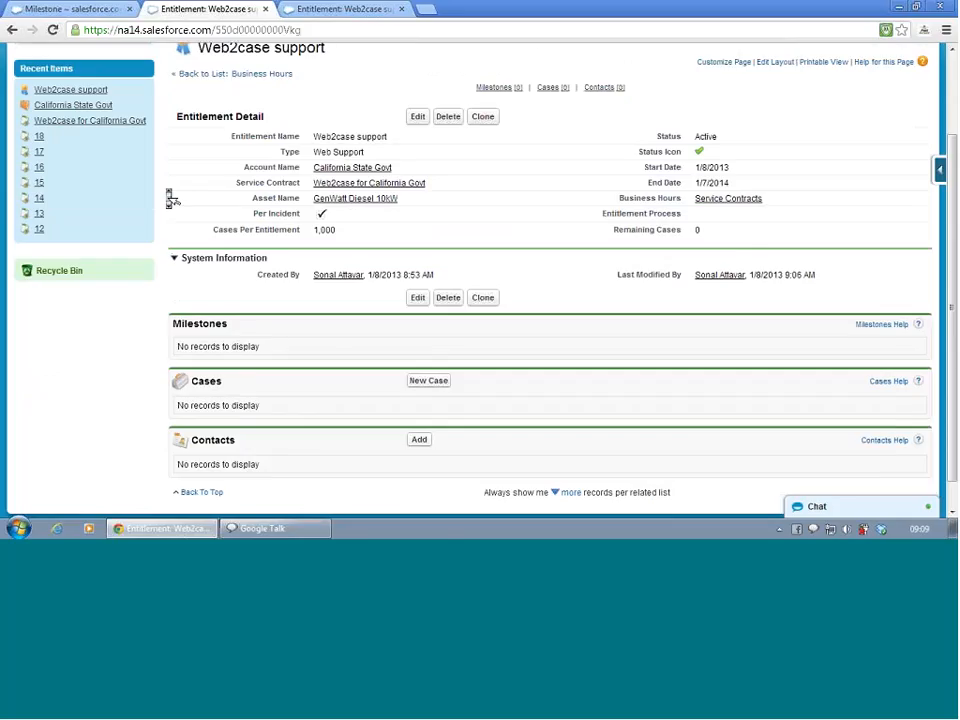
- Find the Entitlement Processes settings in Setup by searching for "en", and continue past the Entitlement Management introduction to the process list
{"action": "left_click", "coordinate": [88, 6]}
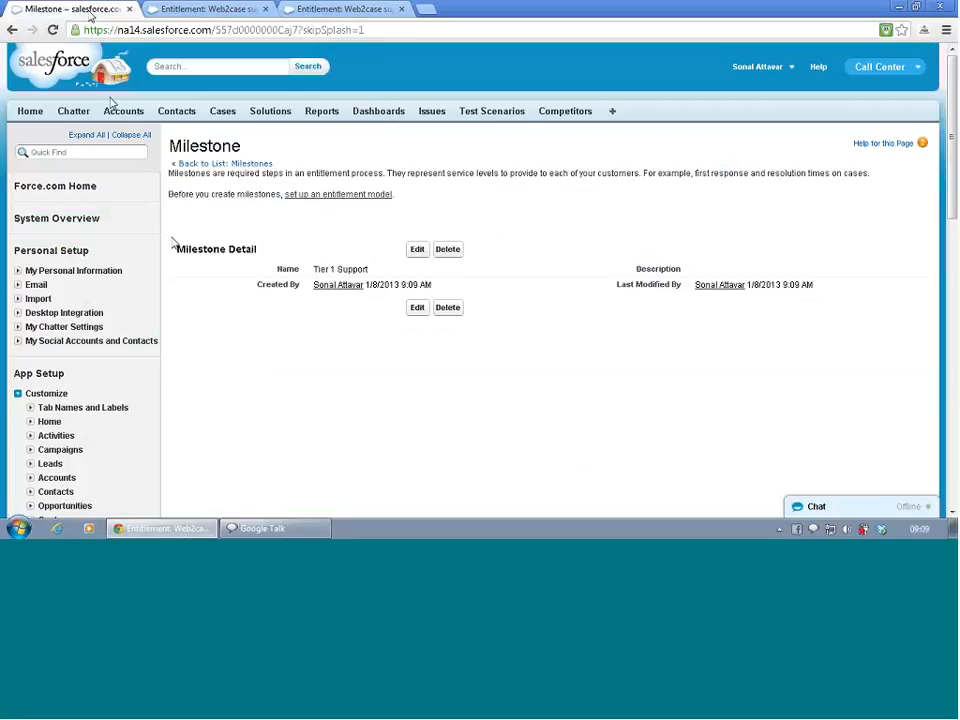
{"action": "left_click", "coordinate": [91, 152]}
{"action": "type", "text": "e"}
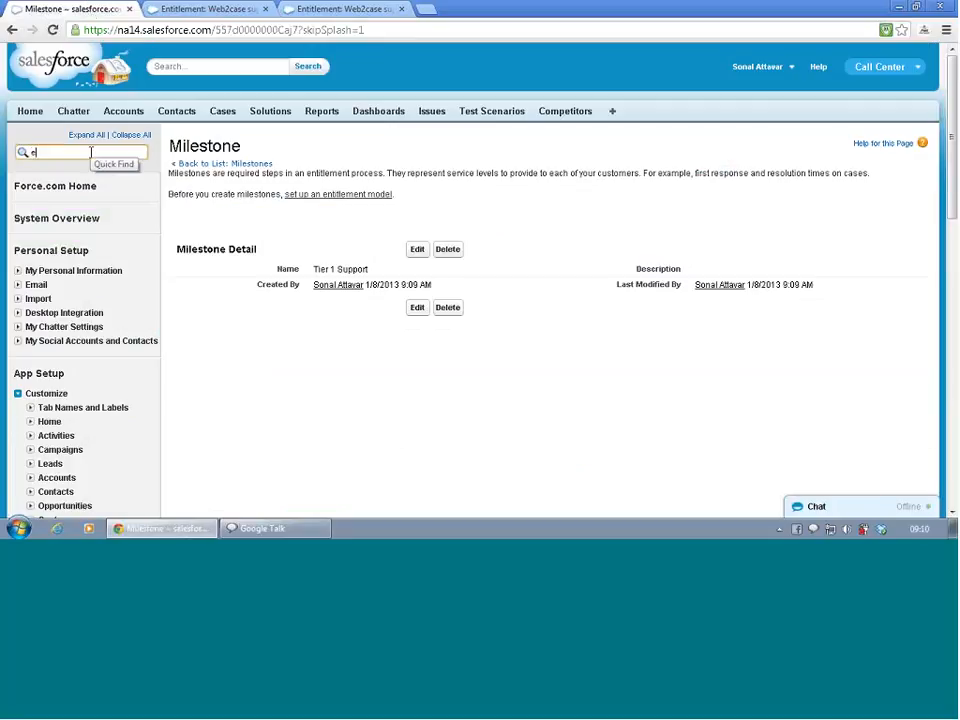
{"action": "type", "text": "ne"}
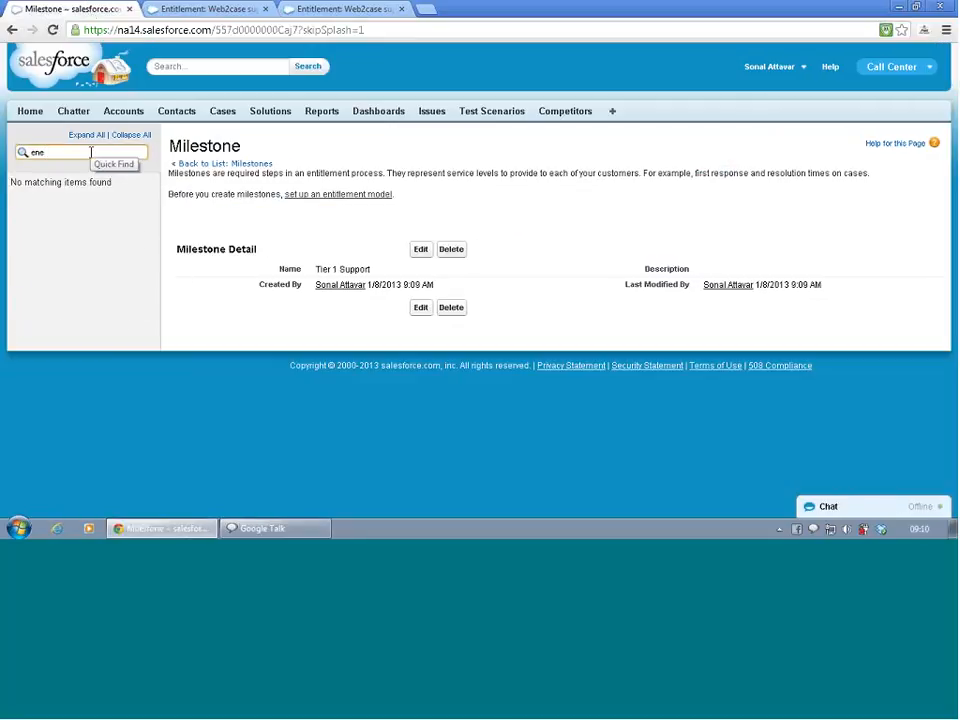
{"action": "key", "text": "BackSpace"}
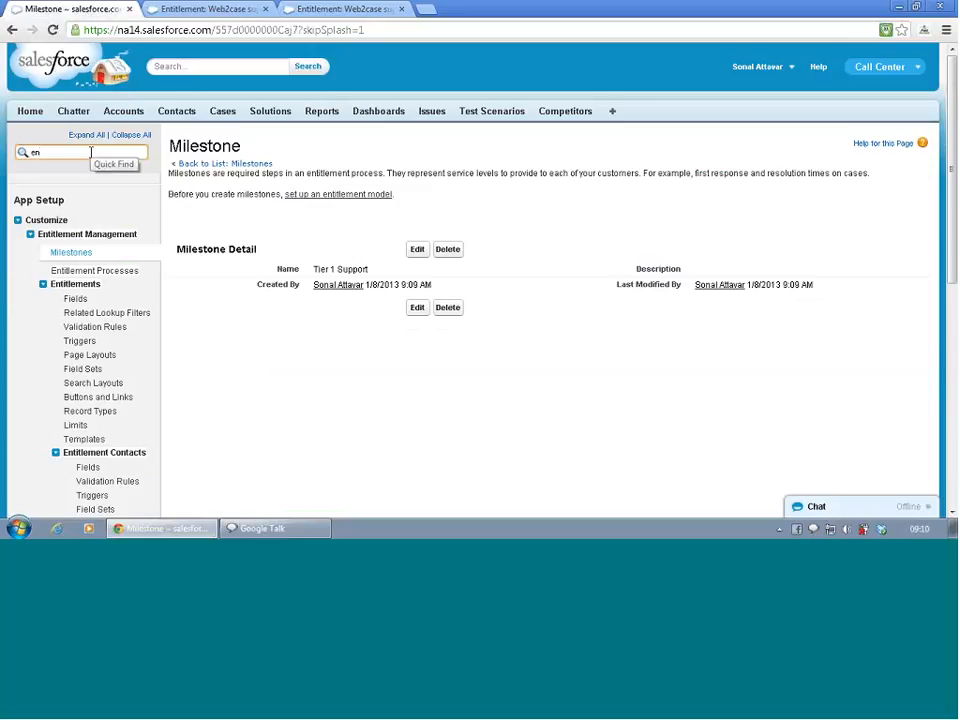
{"action": "left_click", "coordinate": [65, 272]}
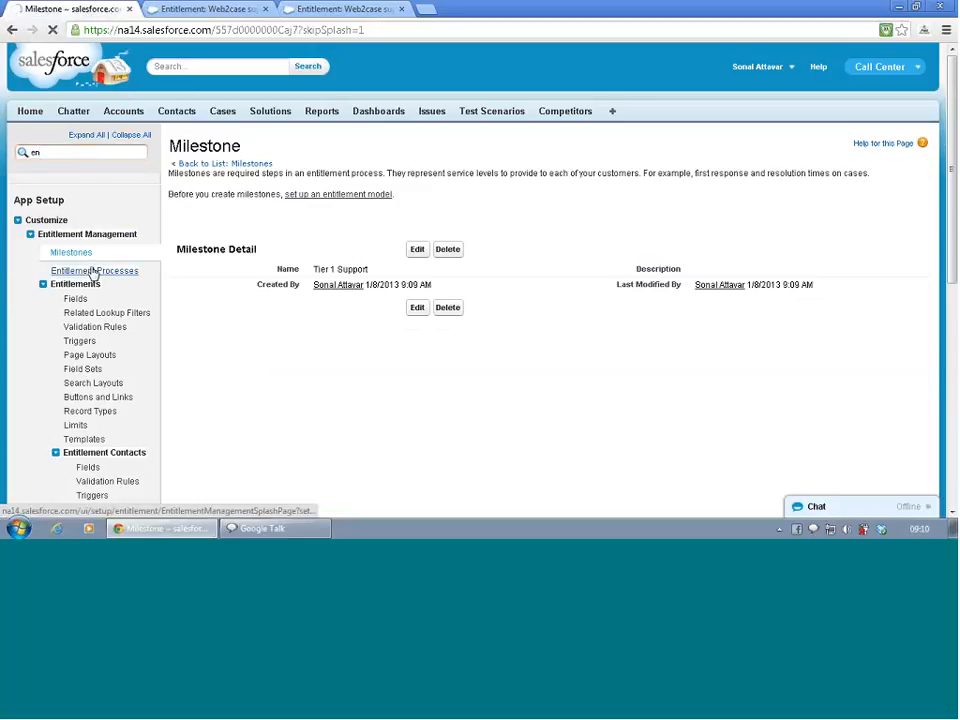
{"action": "scroll", "coordinate": [246, 296], "scroll_direction": "down", "scroll_amount": 4}
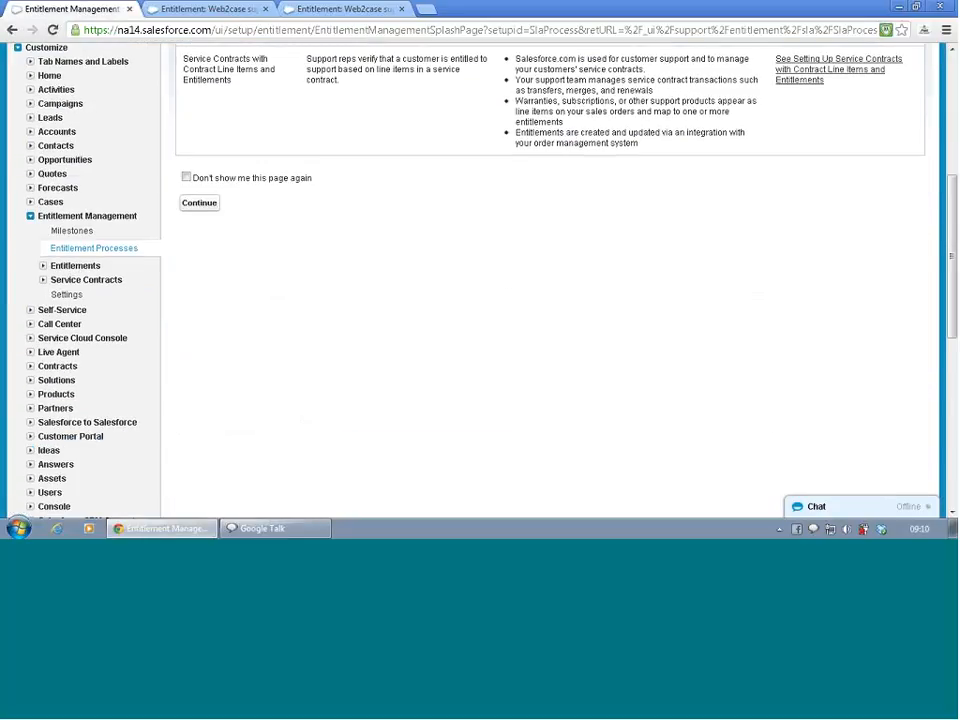
{"action": "left_click", "coordinate": [210, 203]}
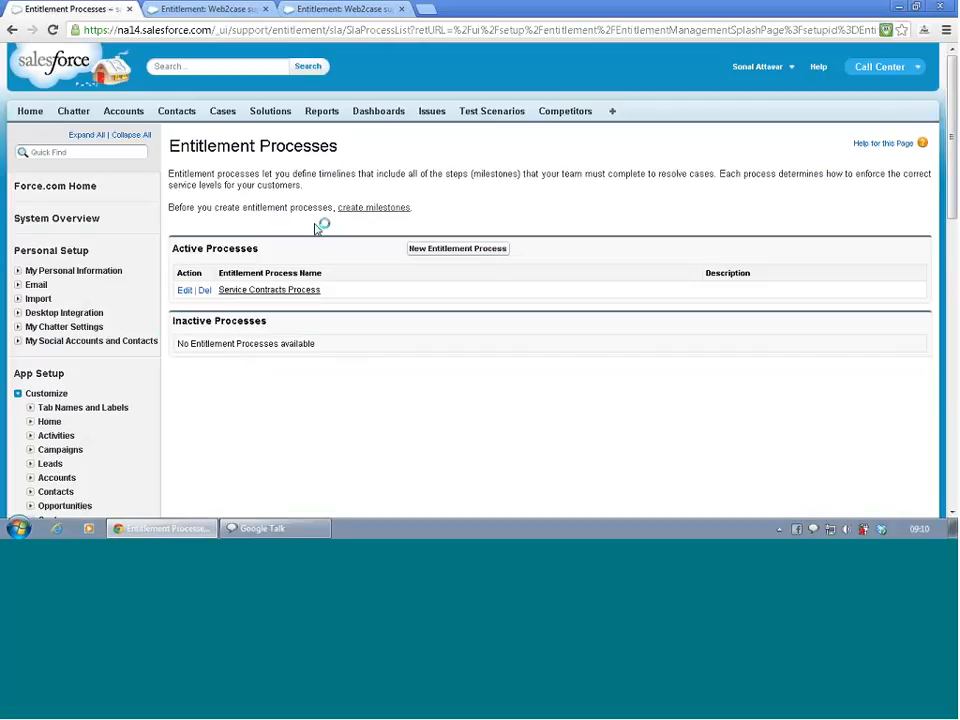
- Open the Service Contracts Process and start a new milestone in it, choosing Tier 1 Support as the milestone name
{"action": "left_click", "coordinate": [185, 292]}
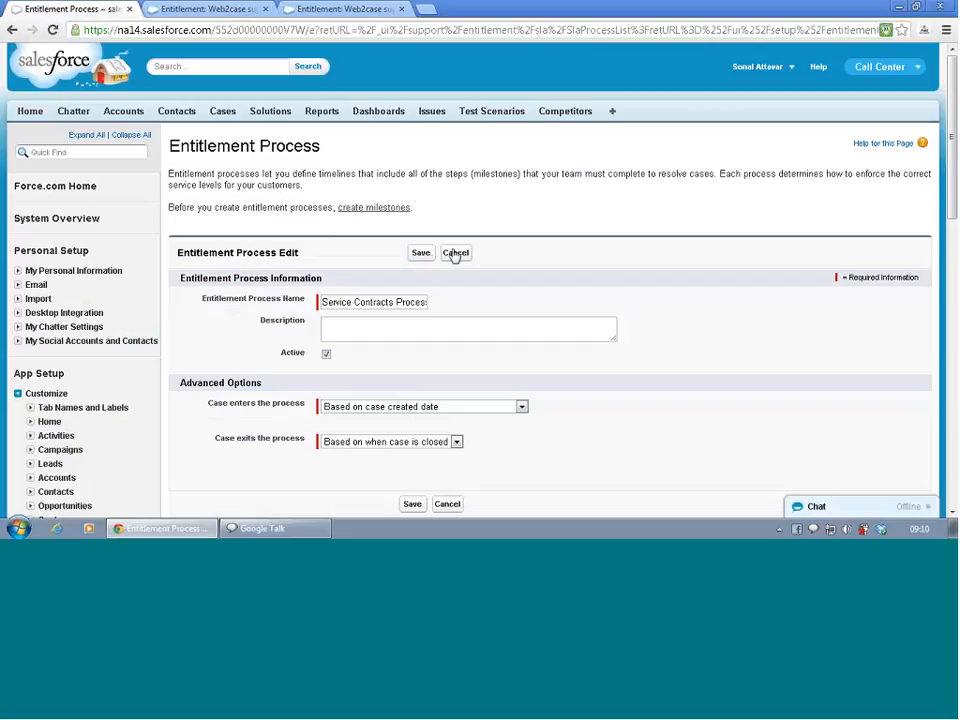
{"action": "left_click", "coordinate": [421, 251]}
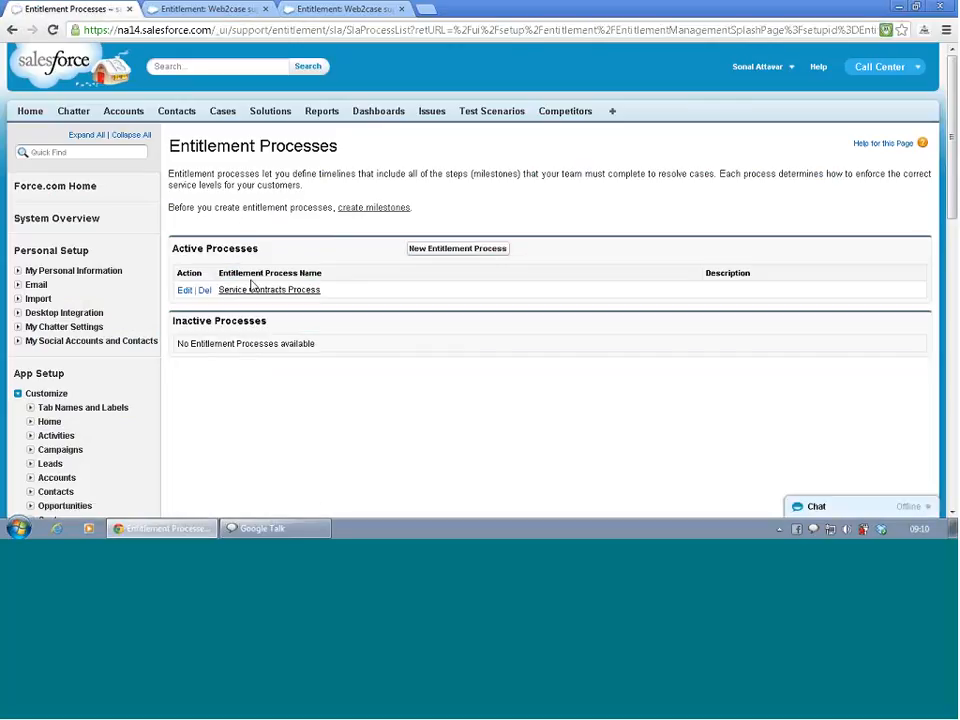
{"action": "left_click", "coordinate": [255, 296]}
{"action": "scroll", "coordinate": [254, 298], "scroll_direction": "down", "scroll_amount": 5}
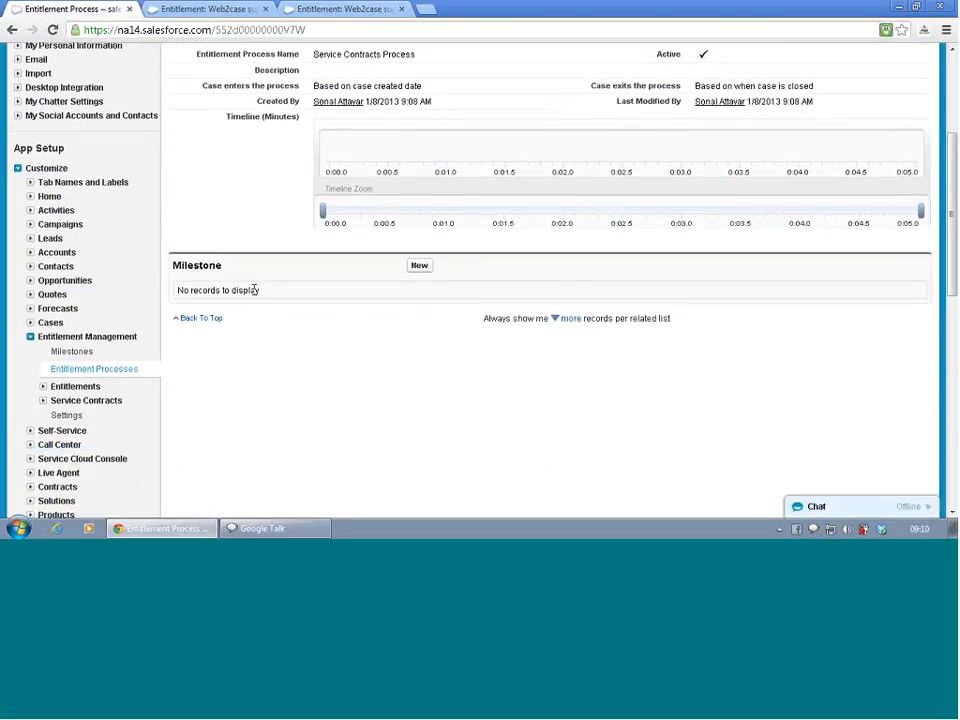
{"action": "left_click", "coordinate": [421, 268]}
{"action": "left_click", "coordinate": [386, 276]}
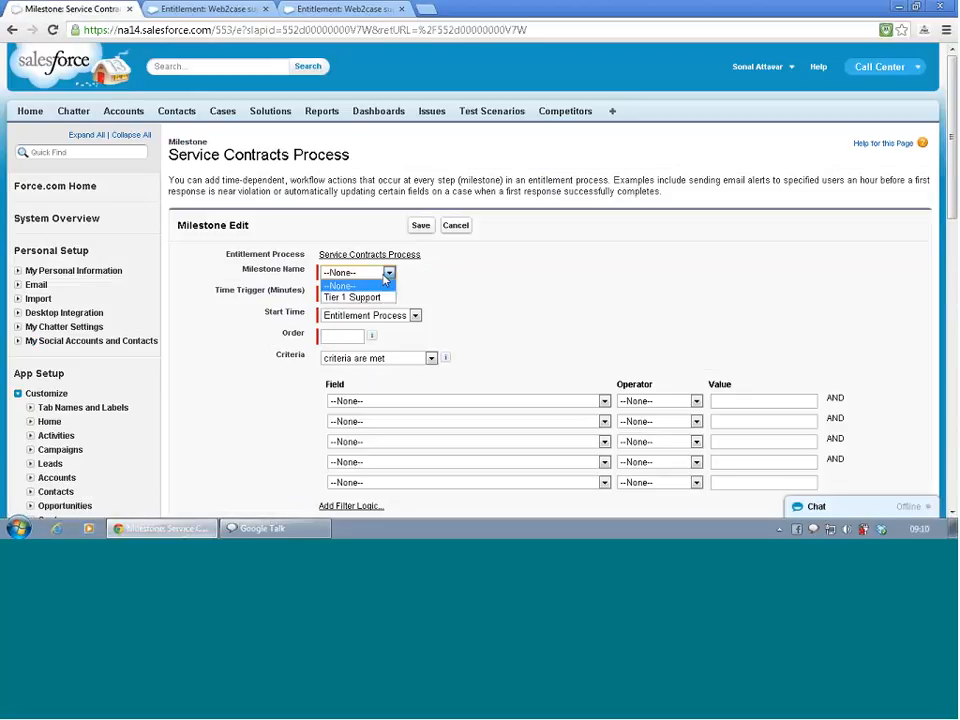
{"action": "left_click", "coordinate": [379, 297]}
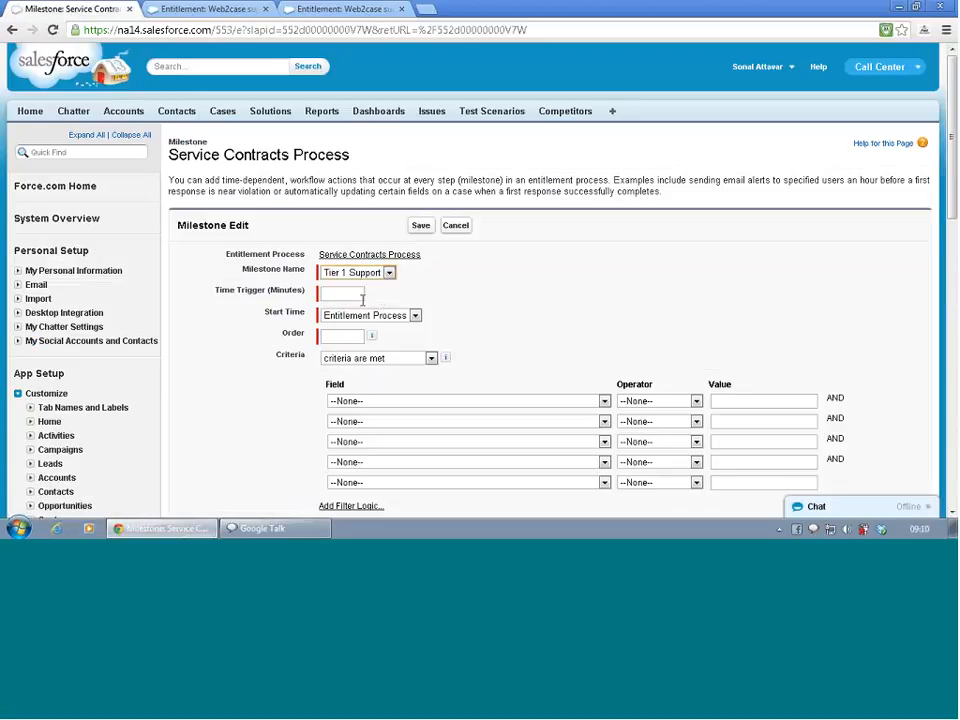
- Set the milestone's time trigger to 20 minutes and its order to 1, with the start time based on Entitlement Process
{"action": "left_click", "coordinate": [355, 295]}
{"action": "type", "text": "20"}
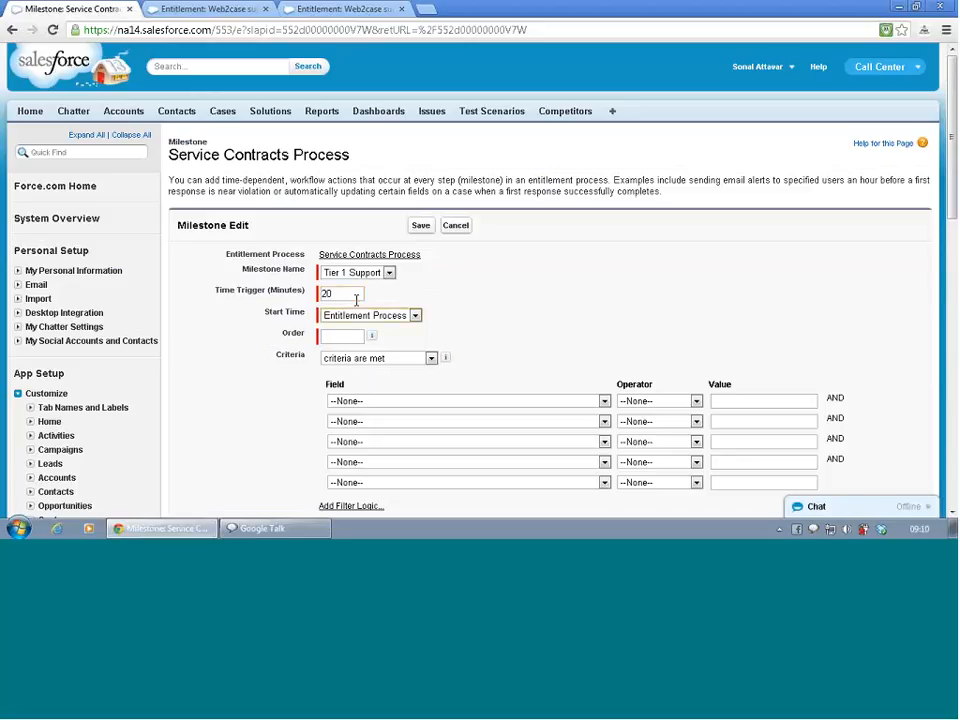
{"action": "left_click", "coordinate": [357, 315]}
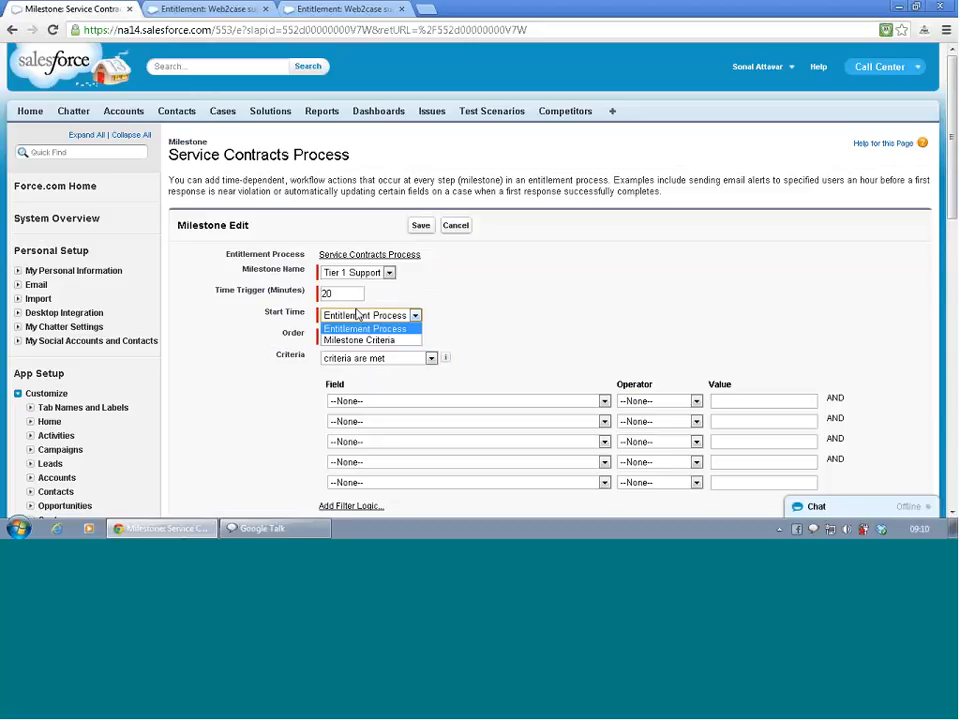
{"action": "left_click", "coordinate": [357, 315]}
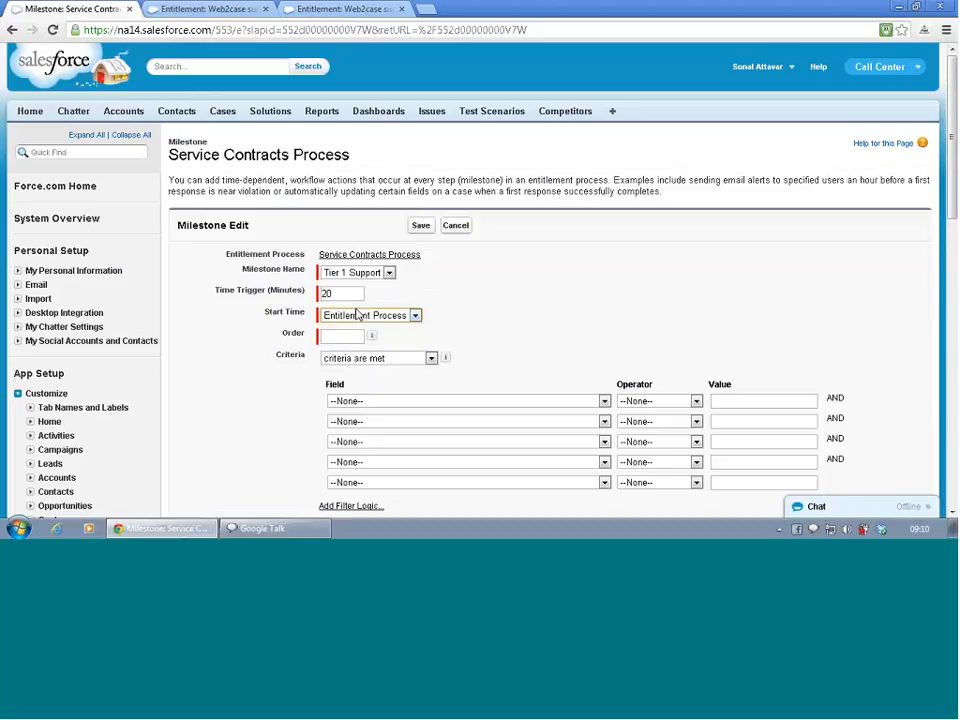
{"action": "left_click", "coordinate": [349, 339]}
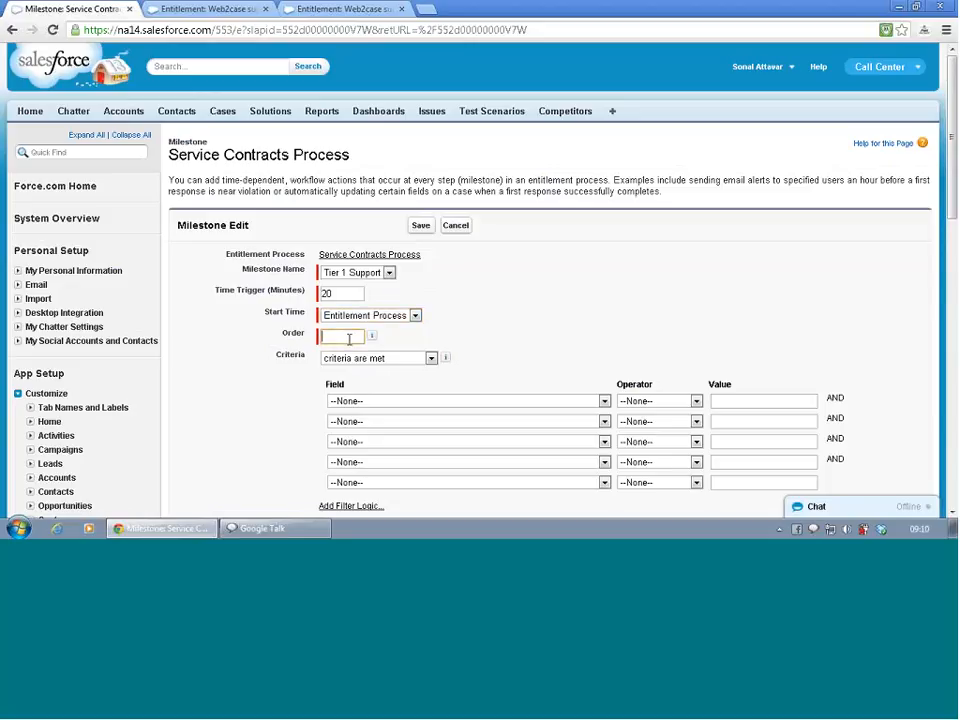
{"action": "type", "text": "1"}
{"action": "left_click", "coordinate": [352, 353]}
{"action": "left_click", "coordinate": [355, 360]}
{"action": "left_click", "coordinate": [354, 366]}
- Define the milestone's first criterion as Account: Billing Country equals USA
{"action": "left_click", "coordinate": [526, 405]}
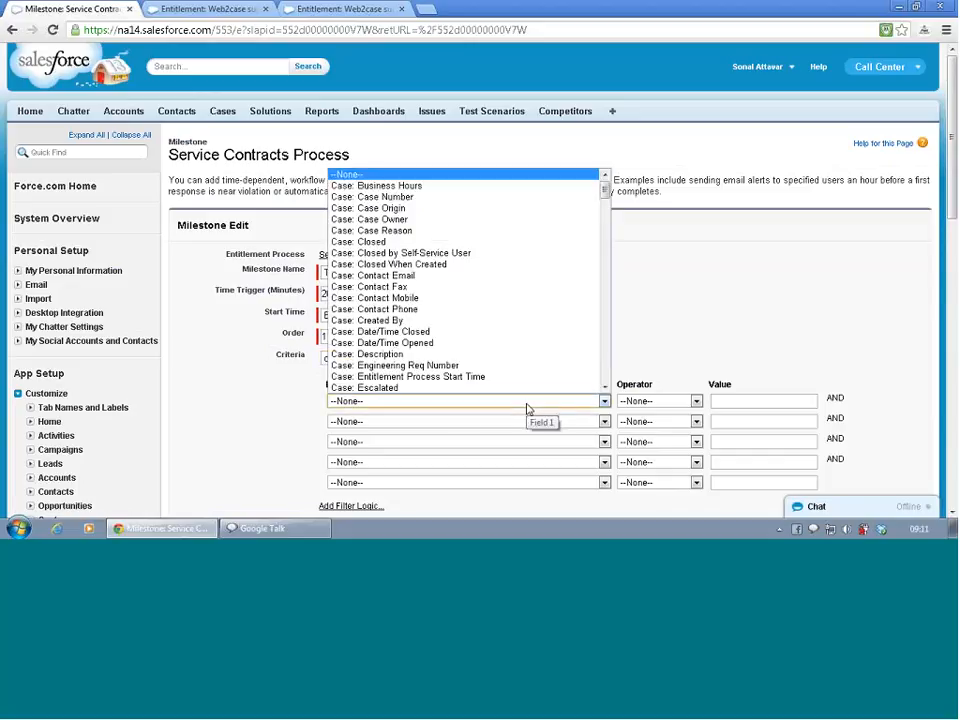
{"action": "left_click", "coordinate": [528, 408]}
{"action": "left_click", "coordinate": [528, 408]}
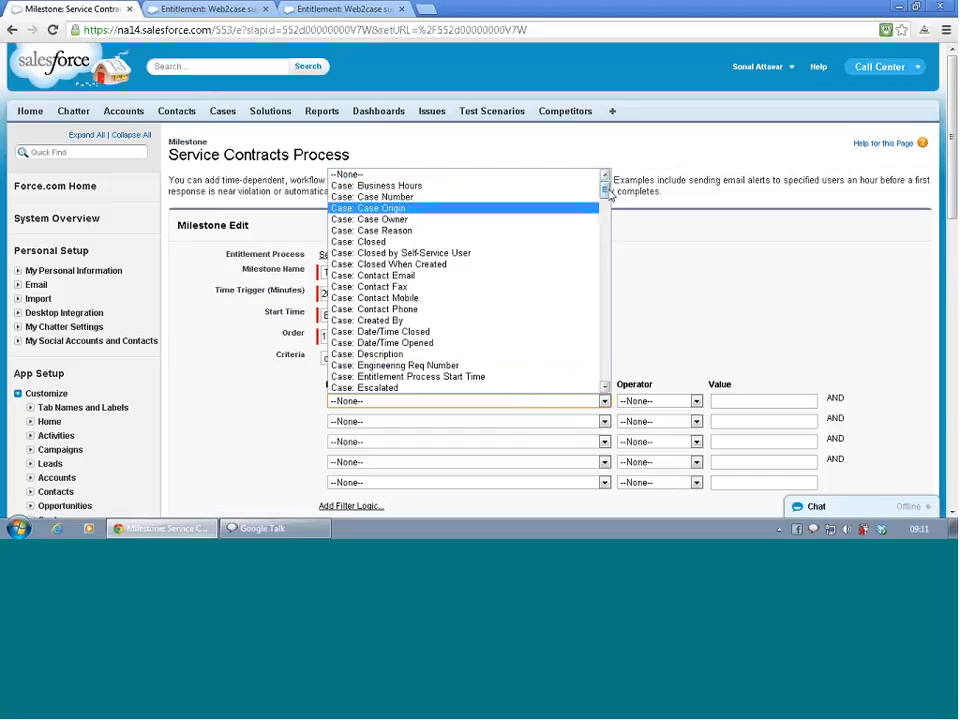
{"action": "scroll", "coordinate": [612, 222], "scroll_direction": "down", "scroll_amount": 10}
{"action": "left_click_drag", "start_coordinate": [614, 222], "coordinate": [606, 261]}
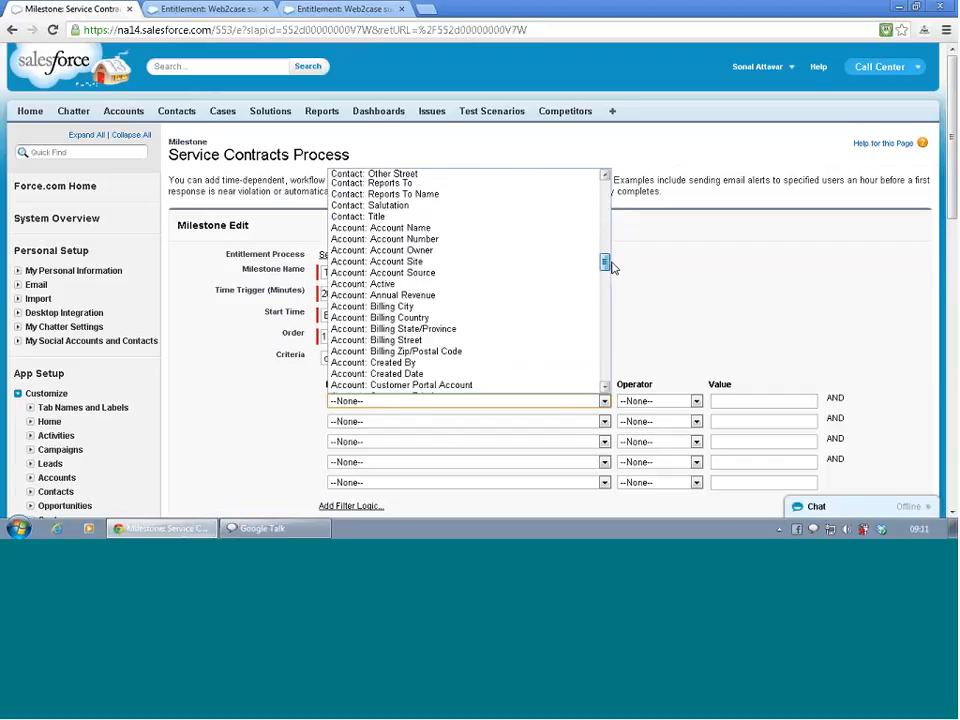
{"action": "left_click", "coordinate": [452, 317]}
{"action": "left_click", "coordinate": [658, 400]}
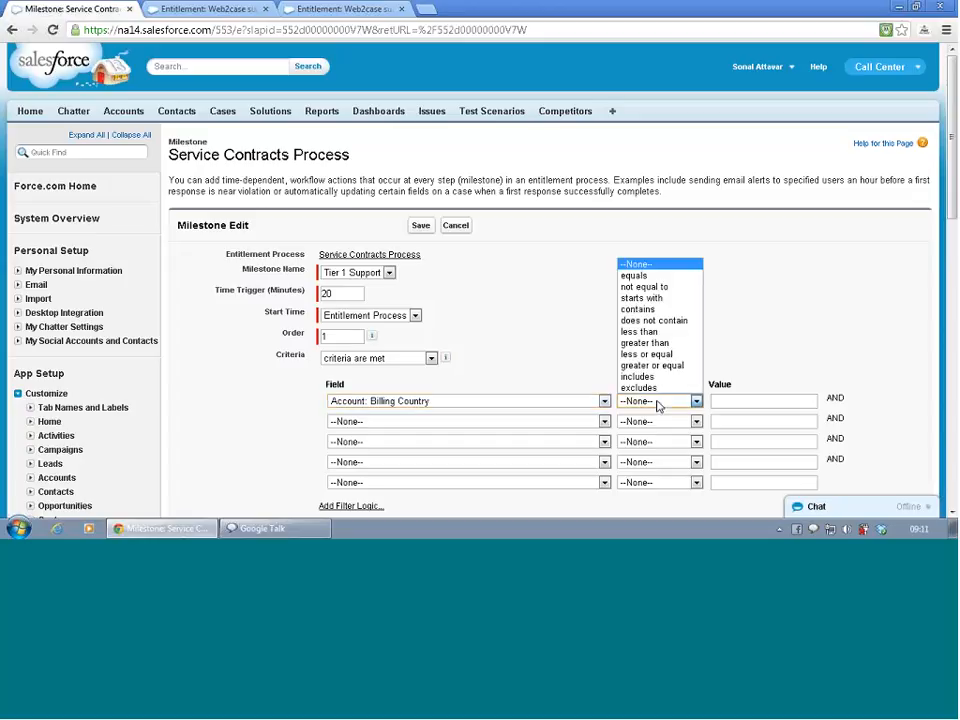
{"action": "left_click", "coordinate": [634, 275]}
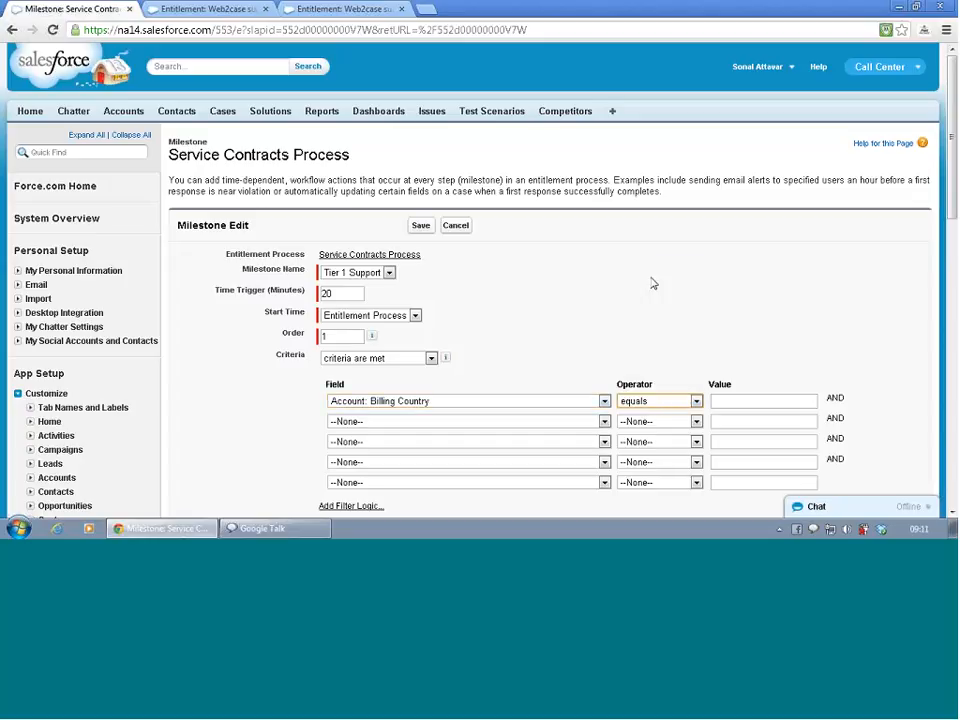
{"action": "left_click", "coordinate": [742, 401]}
{"action": "type", "text": "USA"}
- Save the process milestone and check it on the Service Contracts Process timeline and in its milestone list
{"action": "left_click_drag", "start_coordinate": [733, 318], "coordinate": [662, 324]}
{"action": "left_click", "coordinate": [578, 331]}
{"action": "scroll", "coordinate": [578, 336], "scroll_direction": "down", "scroll_amount": 3}
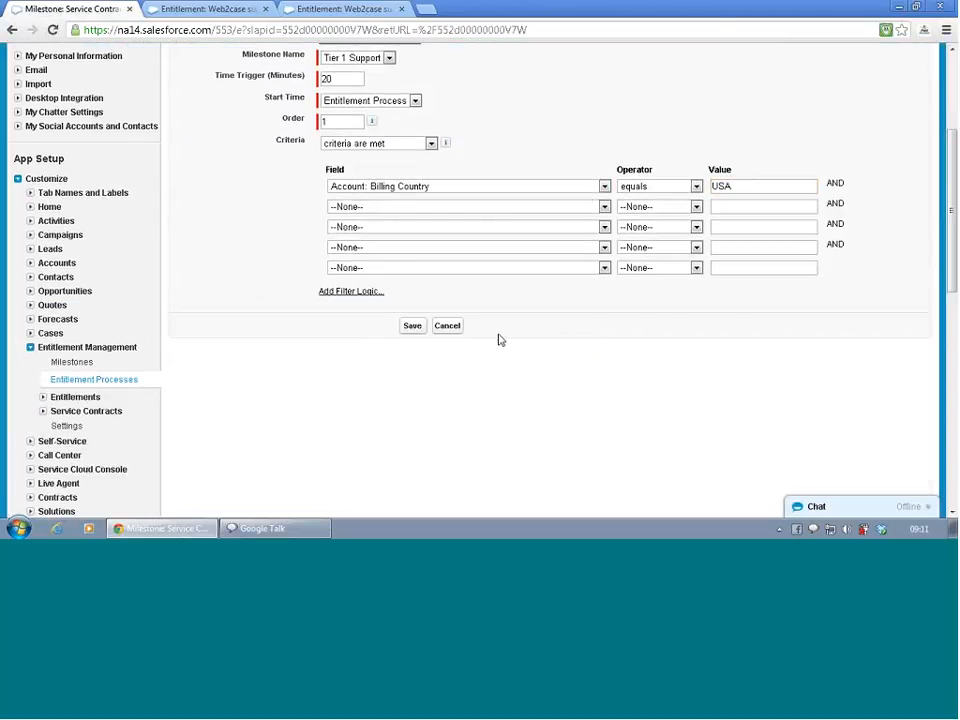
{"action": "left_click", "coordinate": [414, 327]}
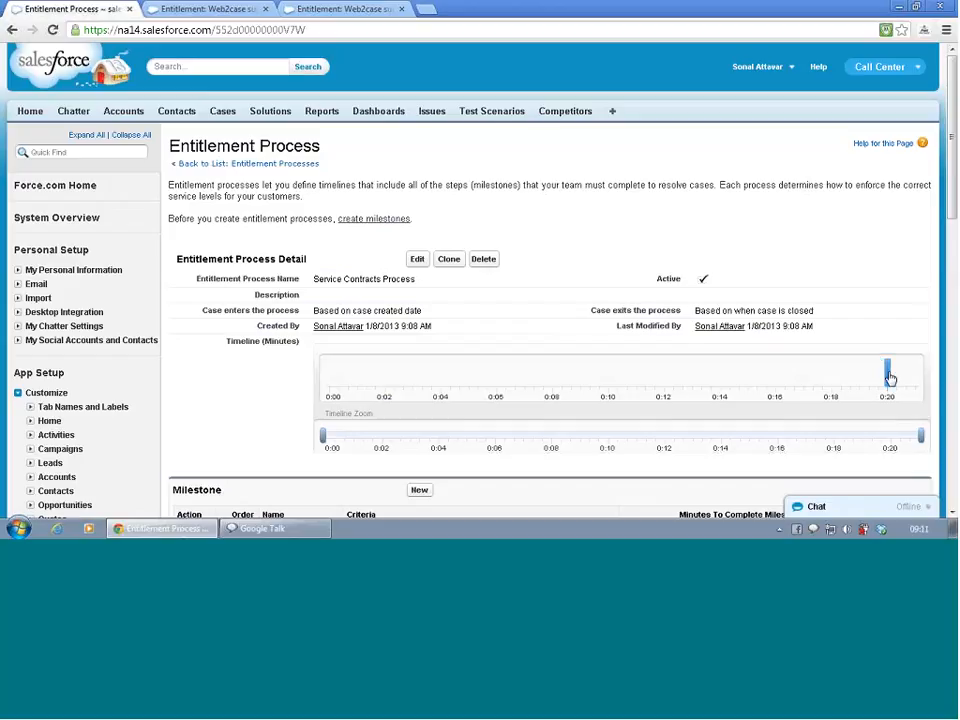
{"action": "mouse_move", "coordinate": [890, 378]}
{"action": "scroll", "coordinate": [670, 435], "scroll_direction": "down", "scroll_amount": 1}
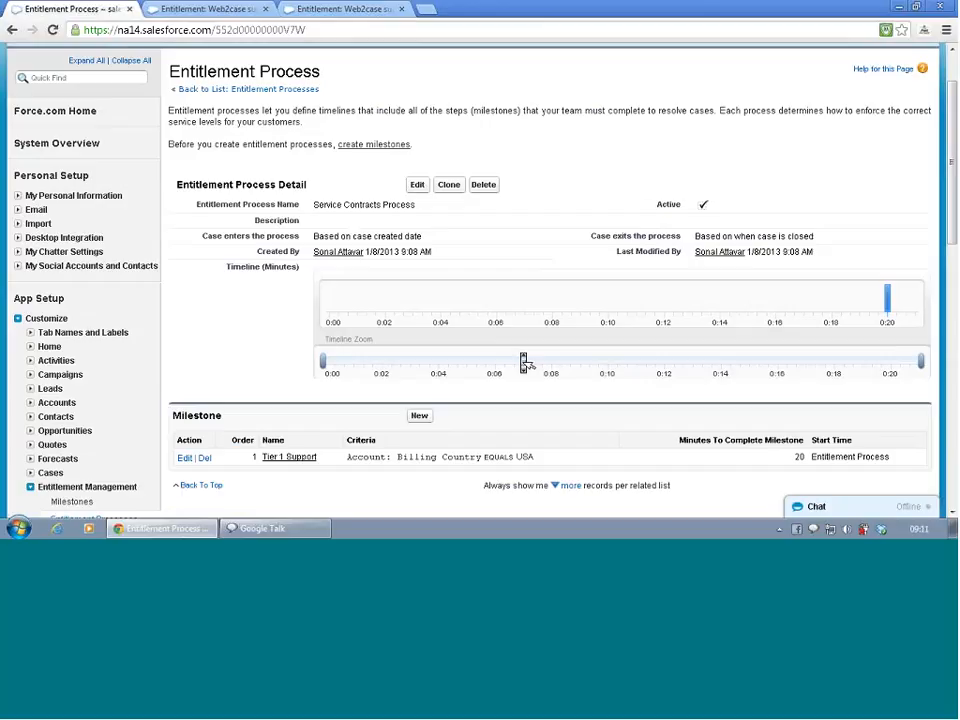
- Set the Web2case support entitlement's entitlement process to Service Contracts Process and save the record
{"action": "scroll", "coordinate": [524, 362], "scroll_direction": "down", "scroll_amount": 1}
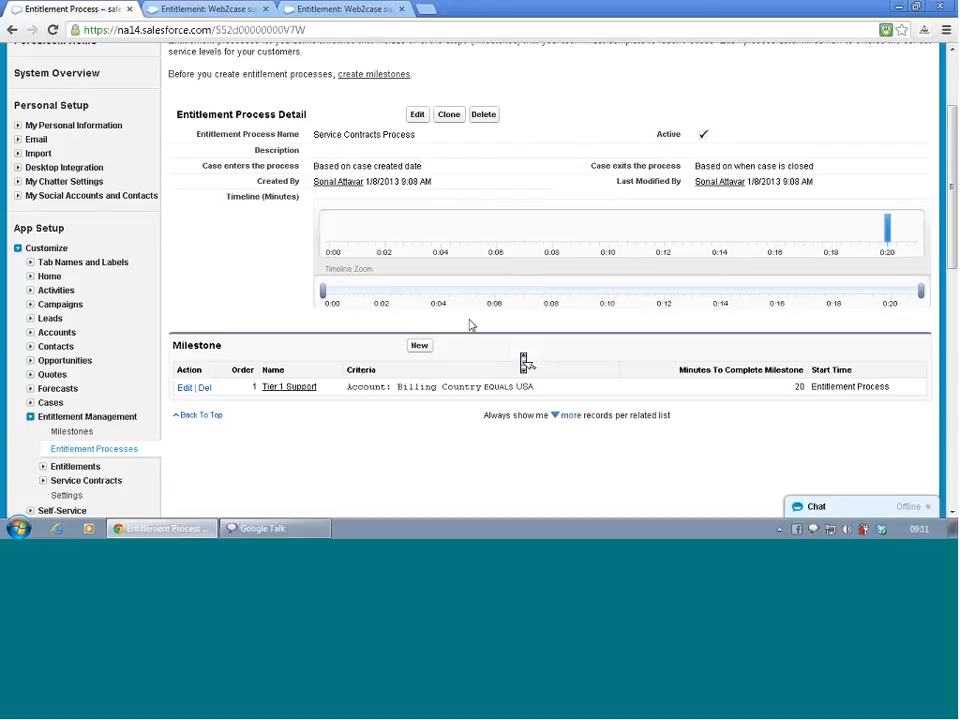
{"action": "left_click", "coordinate": [212, 8]}
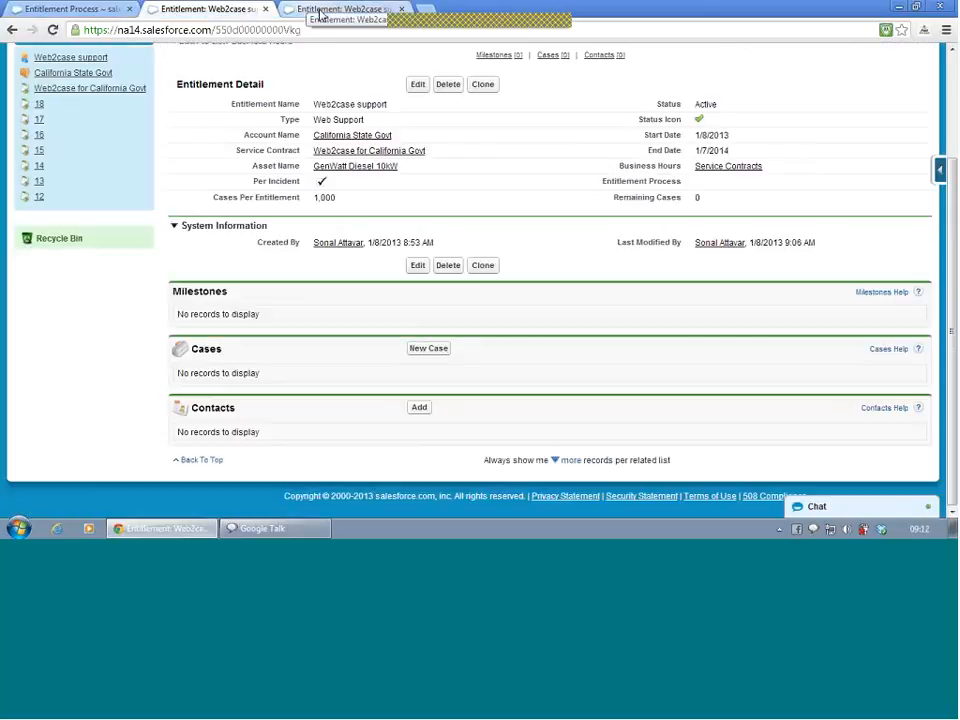
{"action": "double_click", "coordinate": [707, 184]}
{"action": "left_click", "coordinate": [812, 184]}
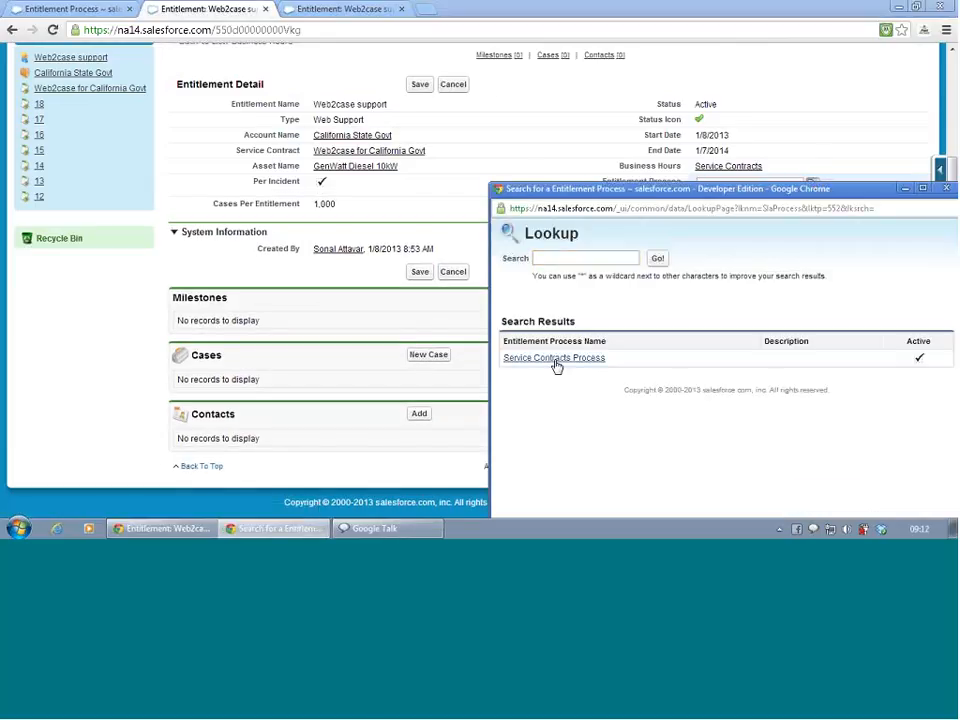
{"action": "left_click", "coordinate": [554, 358]}
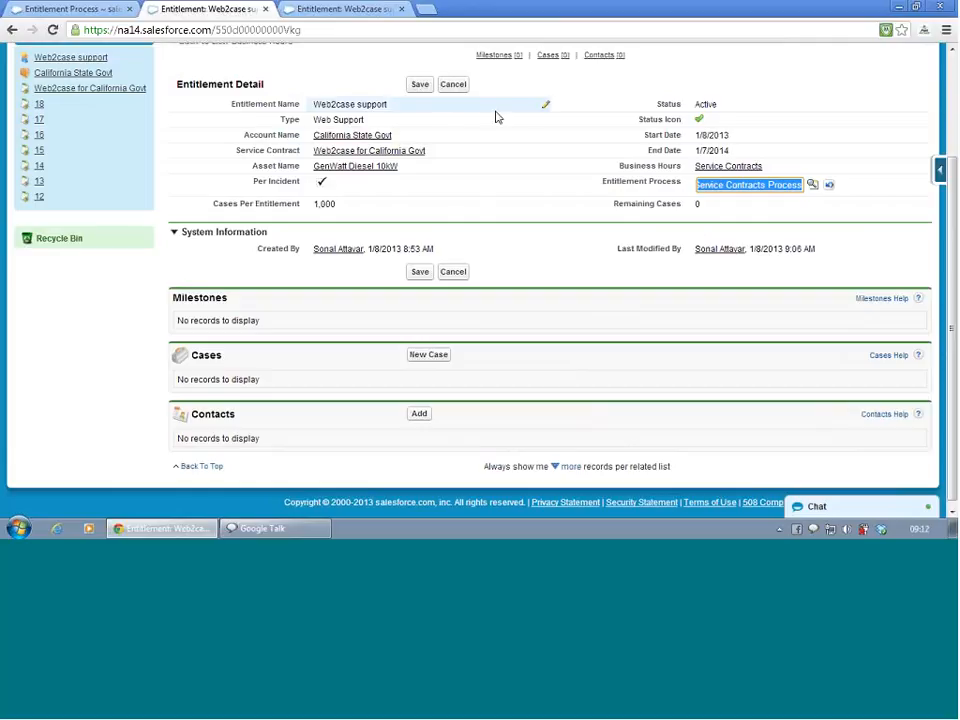
{"action": "left_click", "coordinate": [421, 86]}
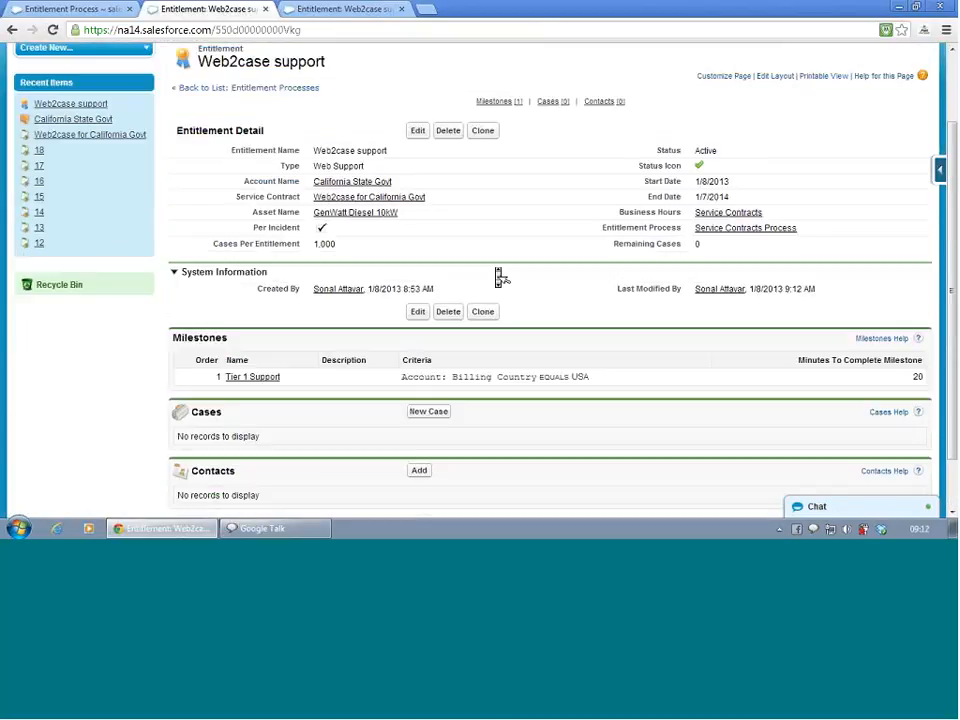
- Open the entitlement's Tier 1 Support milestone and review its details, its success, warning and violation actions, and the available workflow action types
{"action": "left_click", "coordinate": [262, 379]}
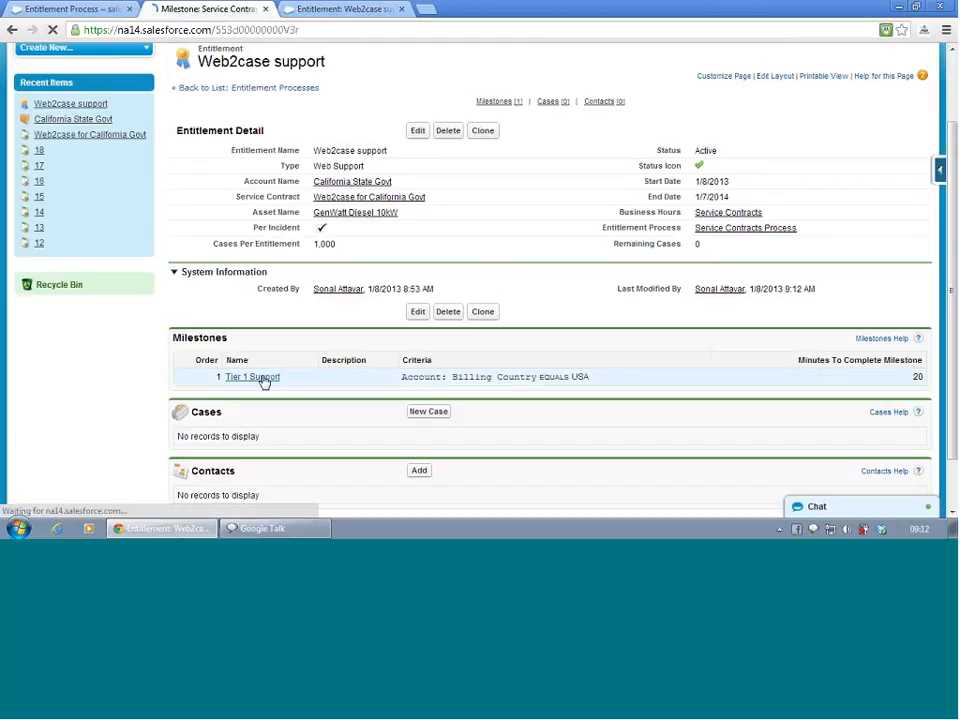
{"action": "scroll", "coordinate": [266, 386], "scroll_direction": "down", "scroll_amount": 3}
{"action": "scroll", "coordinate": [266, 386], "scroll_direction": "down", "scroll_amount": 3}
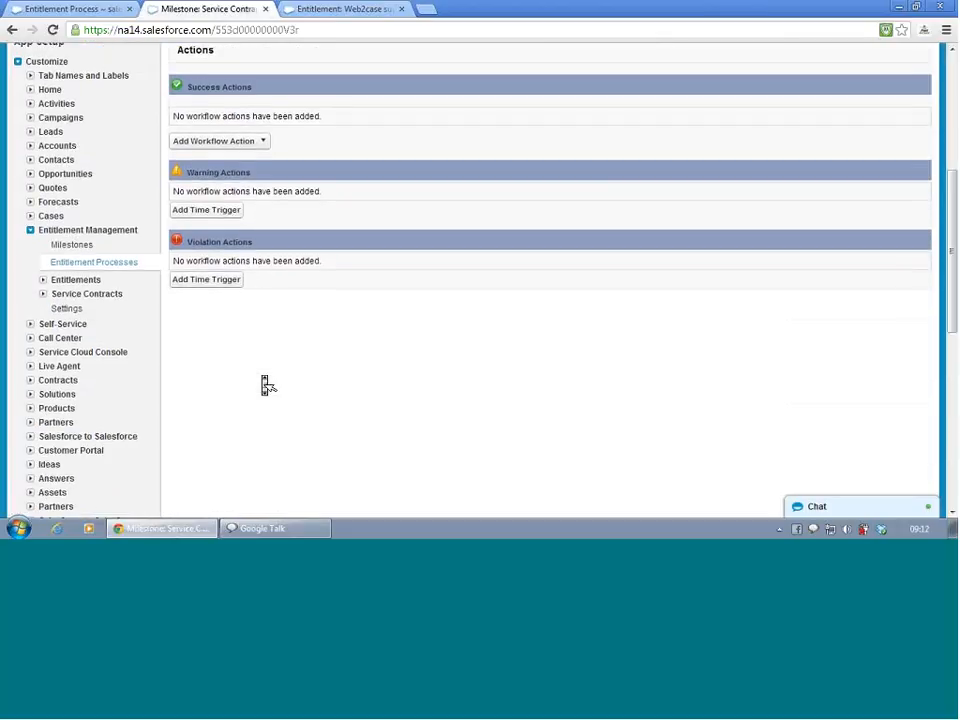
{"action": "scroll", "coordinate": [266, 386], "scroll_direction": "up", "scroll_amount": 4}
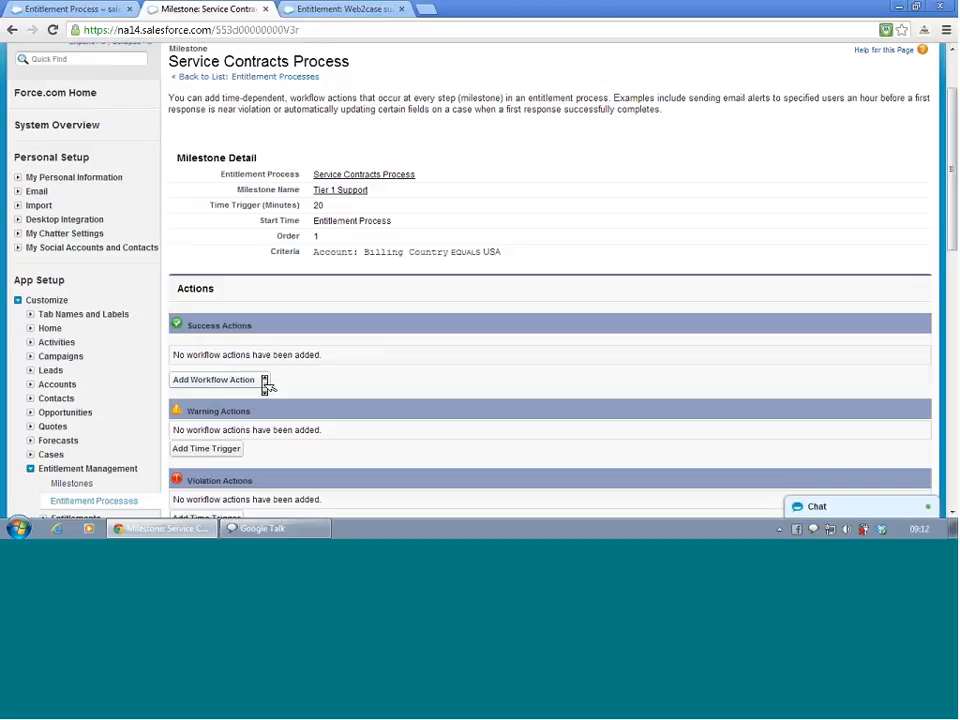
{"action": "scroll", "coordinate": [266, 386], "scroll_direction": "down", "scroll_amount": 1}
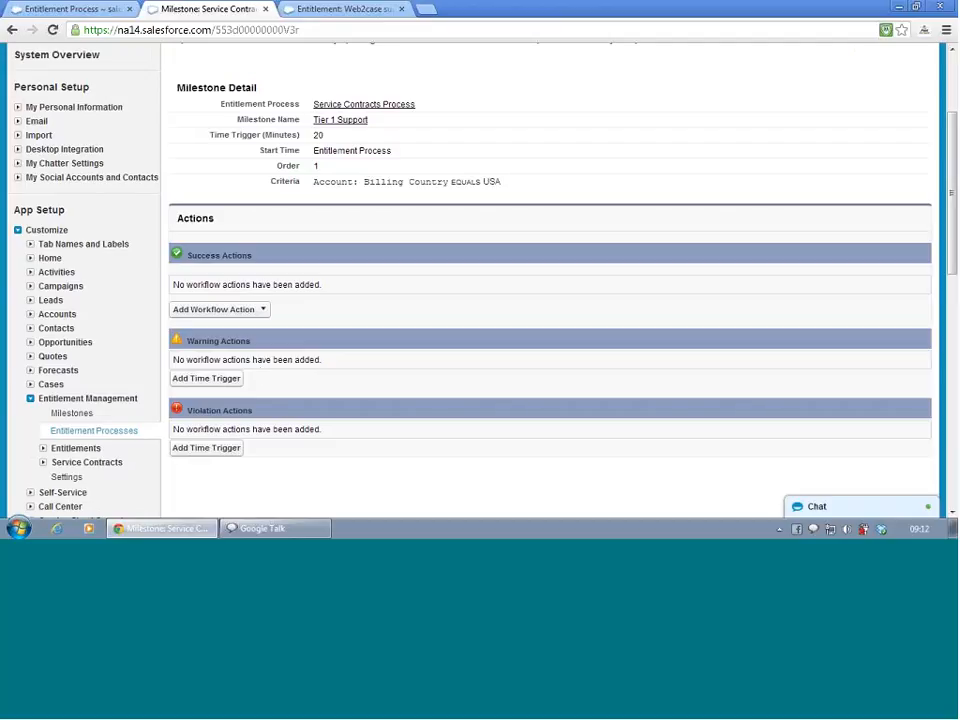
{"action": "left_click", "coordinate": [254, 311]}
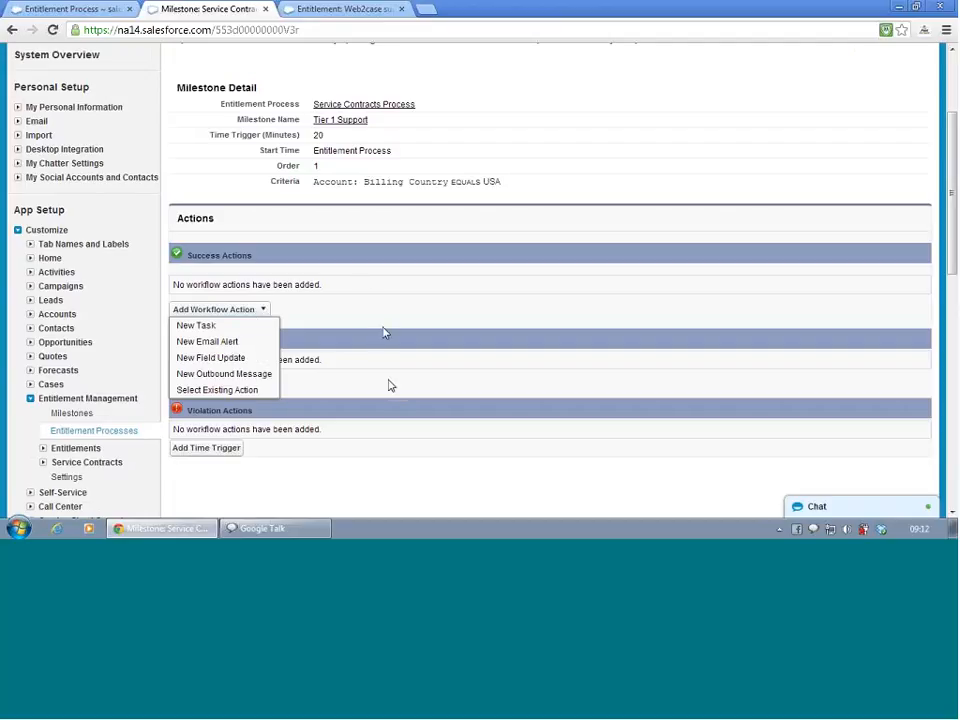
{"action": "left_click", "coordinate": [391, 385]}
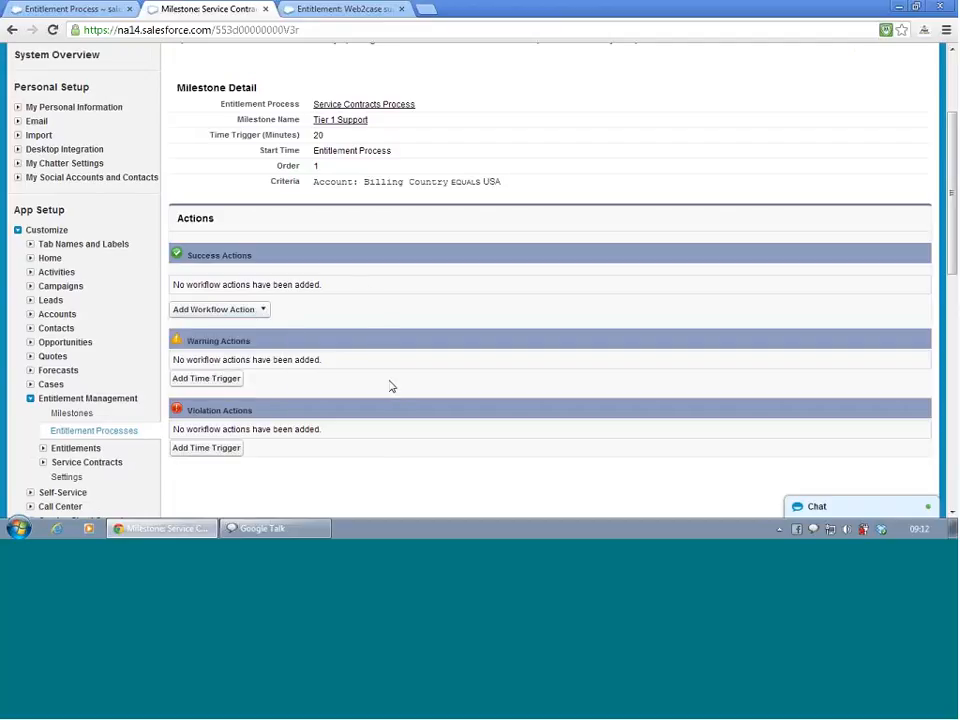
{"action": "scroll", "coordinate": [391, 386], "scroll_direction": "up", "scroll_amount": 3}
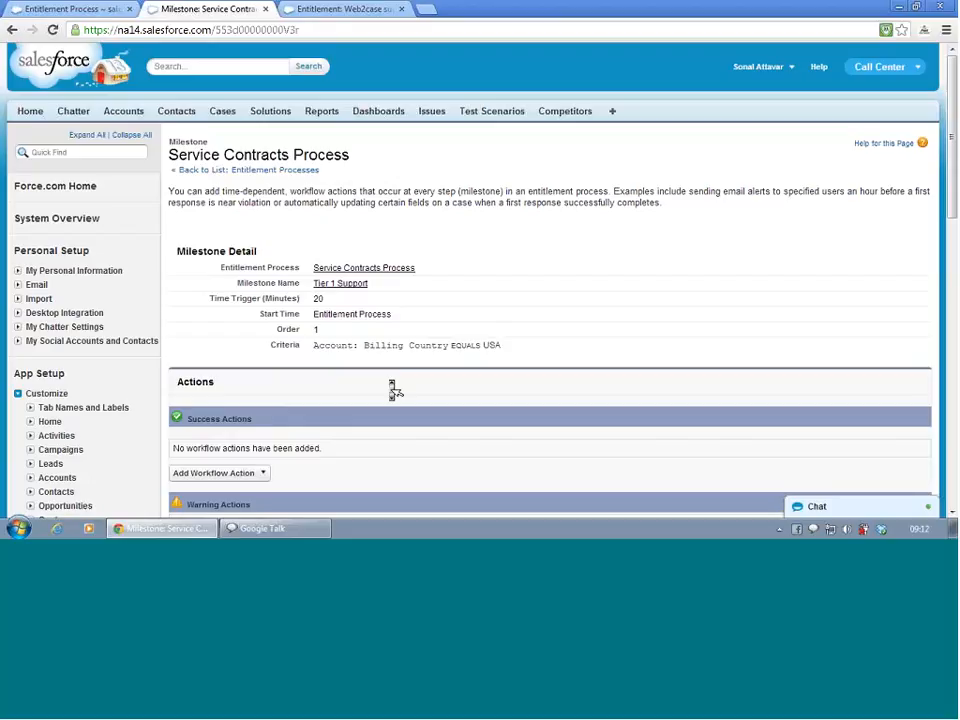
- Look over the Service Contracts Process page again and return to the Web2case support entitlement record
{"action": "left_click", "coordinate": [70, 8]}
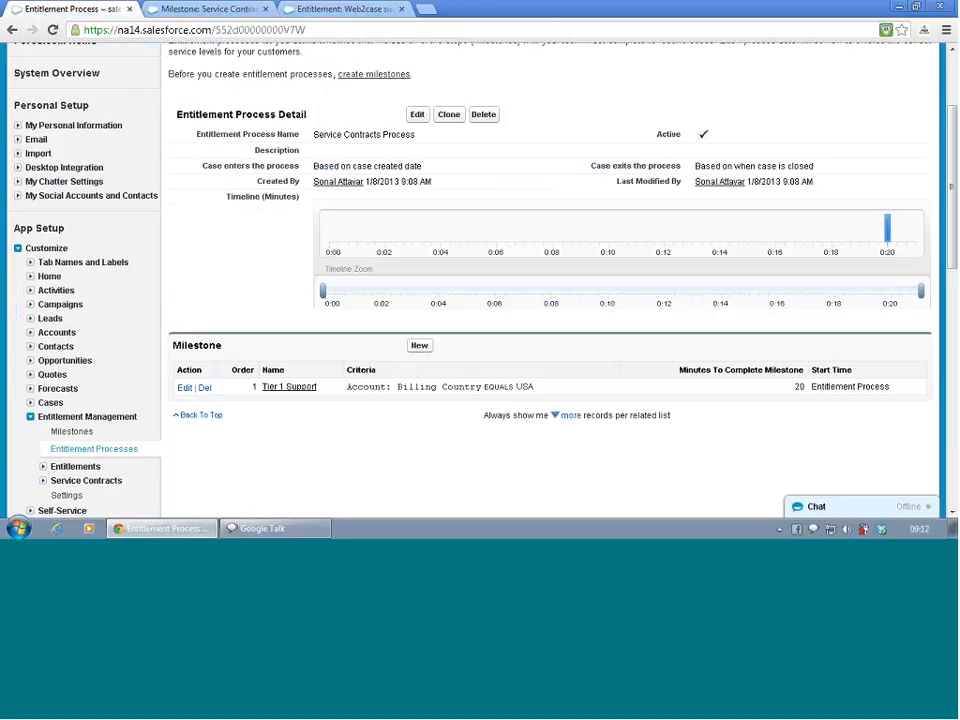
{"action": "scroll", "coordinate": [260, 180], "scroll_direction": "up", "scroll_amount": 3}
{"action": "left_click", "coordinate": [235, 8]}
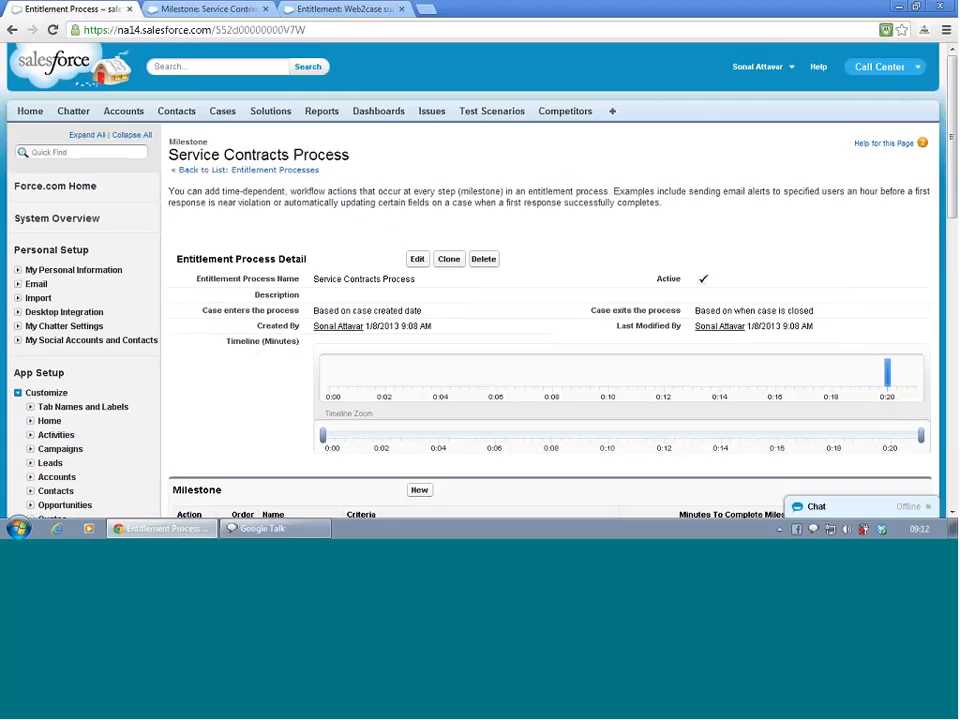
{"action": "key", "text": "alt+Left"}
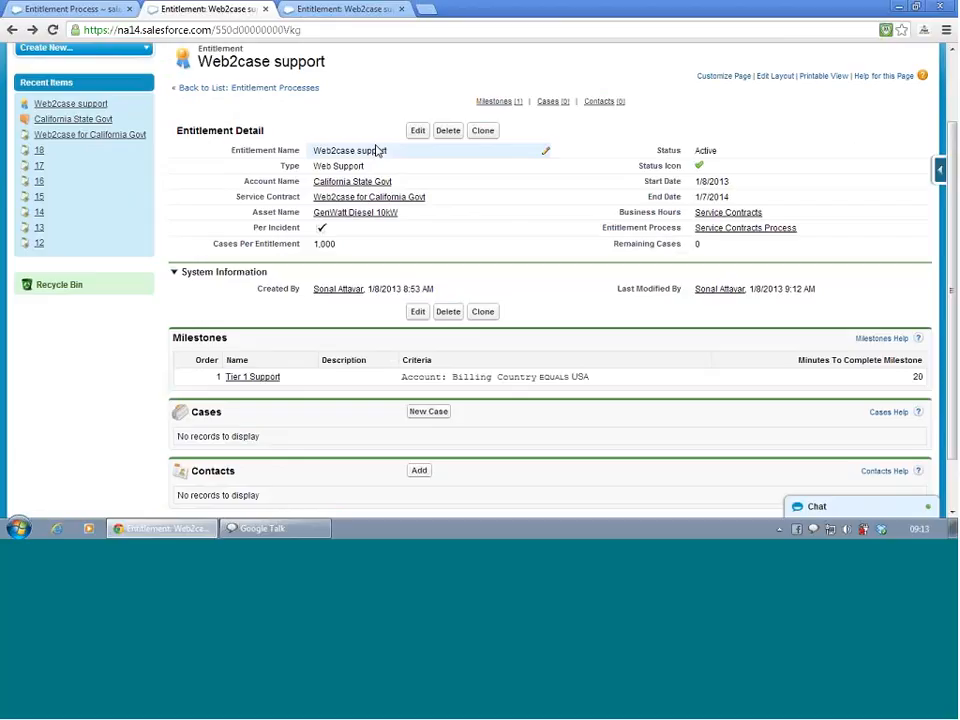
{"action": "scroll", "coordinate": [378, 150], "scroll_direction": "up", "scroll_amount": 2}
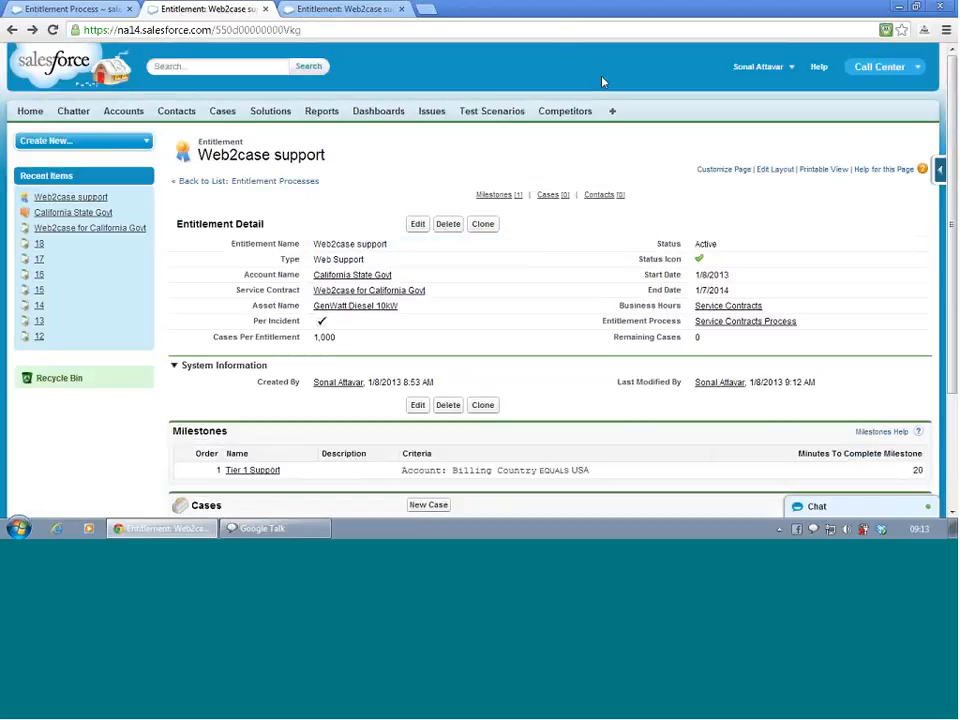
- Show all available tabs and look through the list of objects, including Entitlements and Service Contracts
{"action": "left_click", "coordinate": [613, 116]}
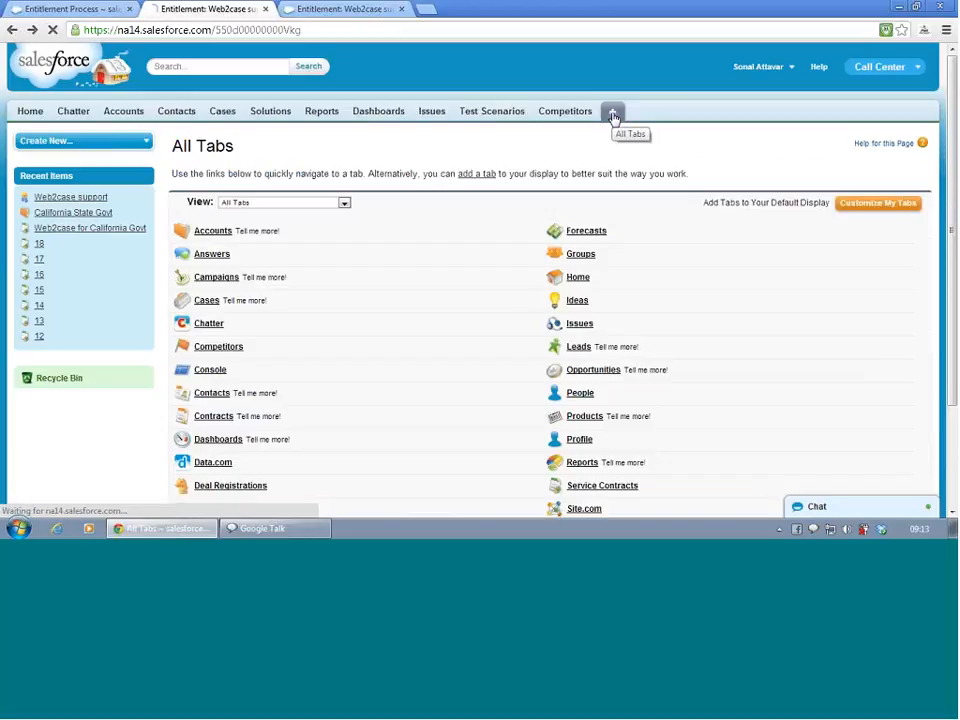
{"action": "scroll", "coordinate": [585, 280], "scroll_direction": "down", "scroll_amount": 2}
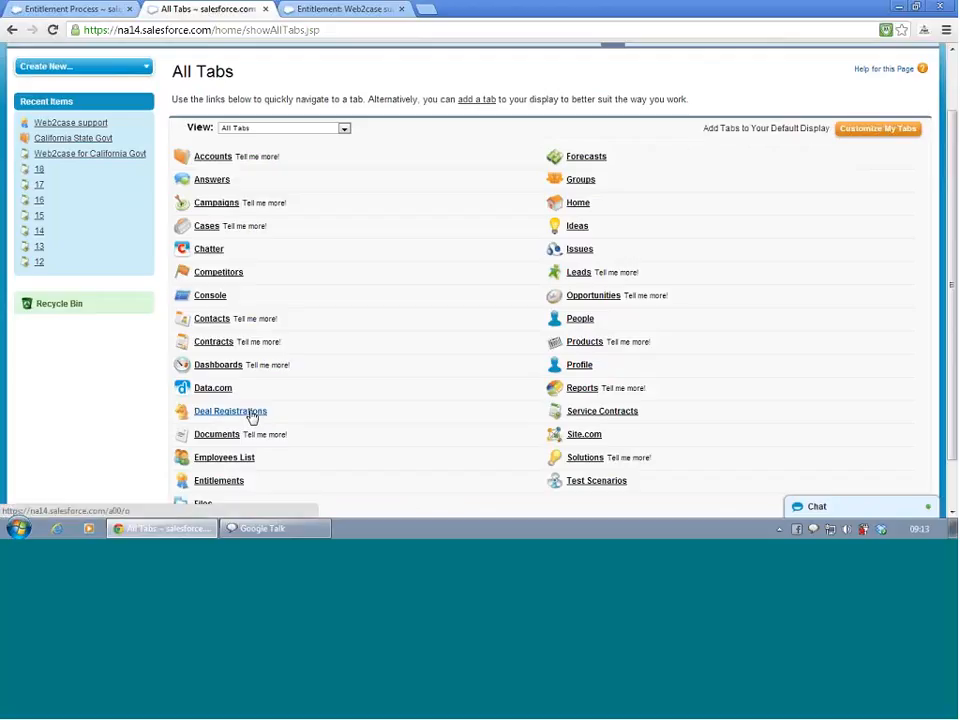
{"action": "scroll", "coordinate": [260, 352], "scroll_direction": "down", "scroll_amount": 1}
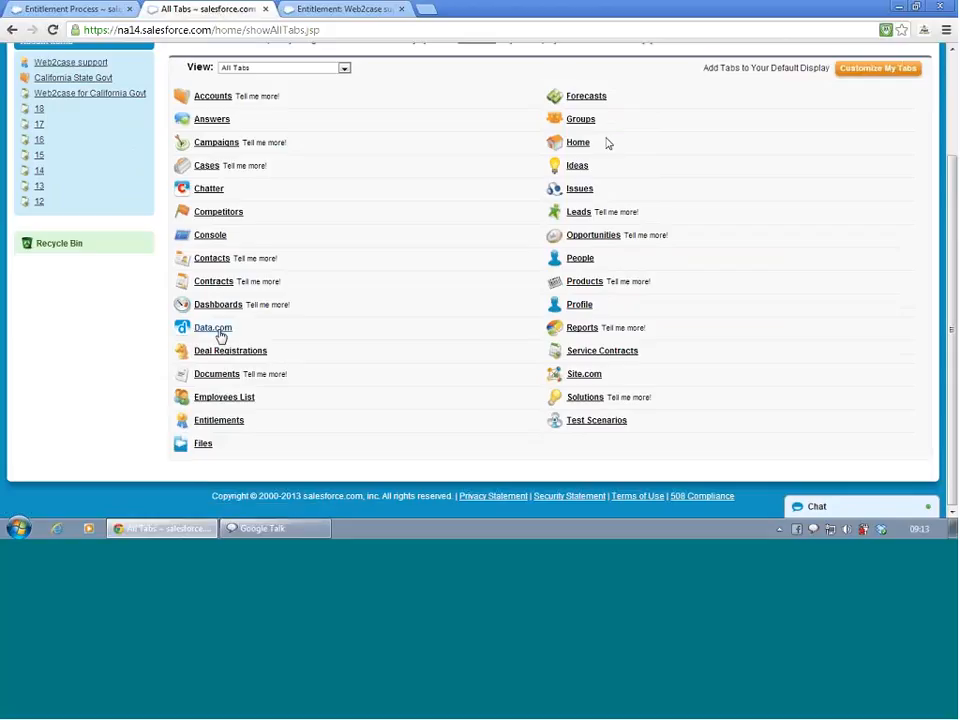
{"action": "scroll", "coordinate": [112, 378], "scroll_direction": "up", "scroll_amount": 3}
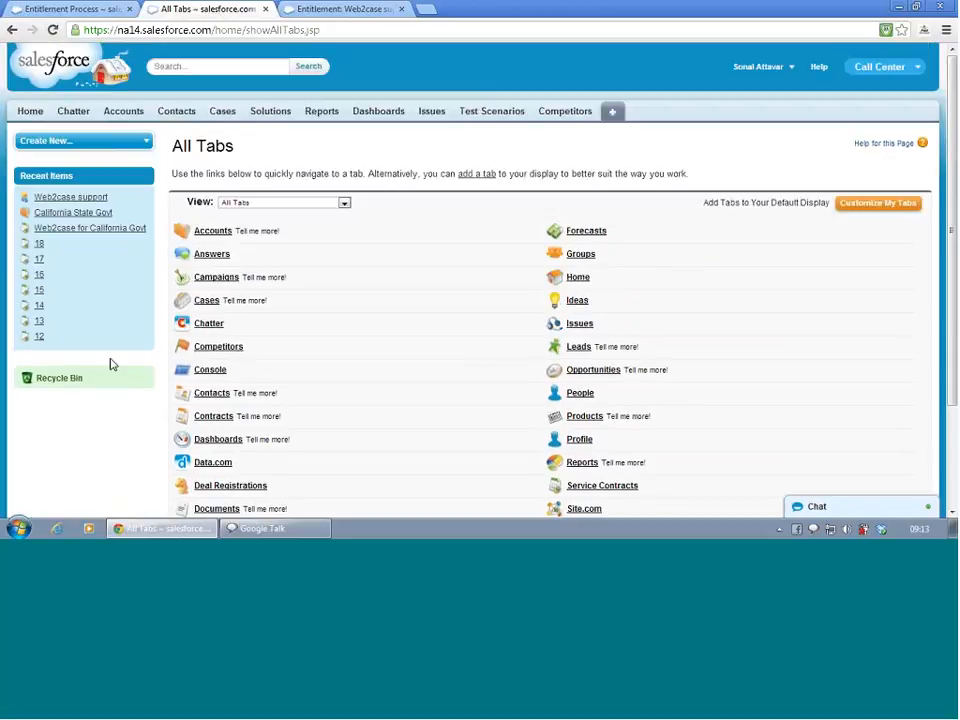
{"action": "left_click", "coordinate": [610, 112]}
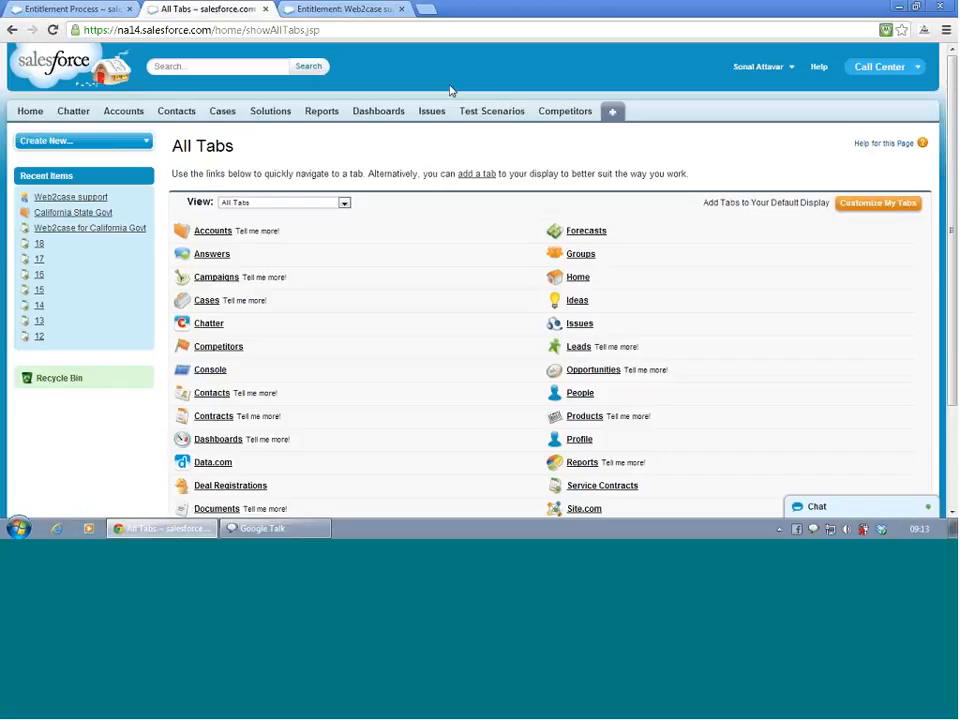